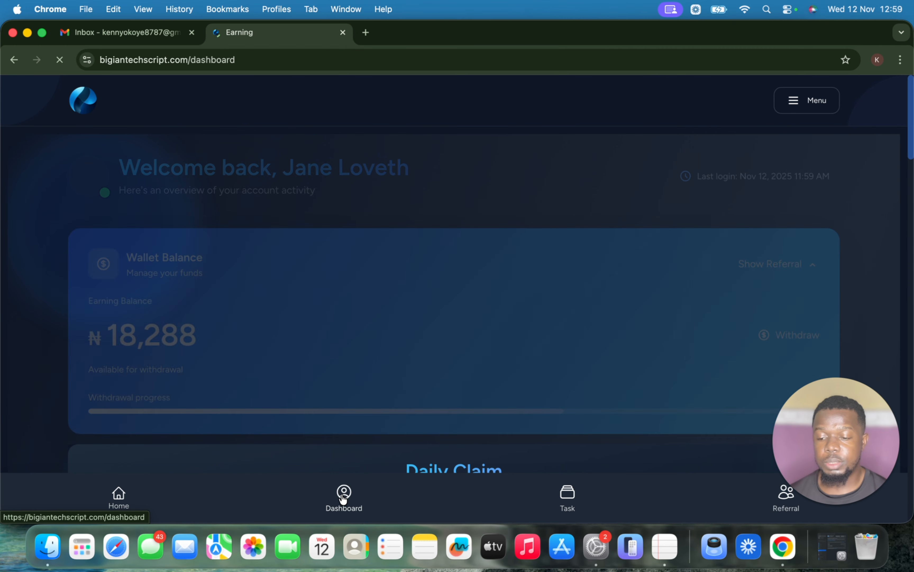
# Look through the earning site's dashboard, from the wallet balance and Gaming Zone cards down to the leaderboard
pyautogui.scroll(-8, 402, 409)
pyautogui.scroll(-10, 402, 409)
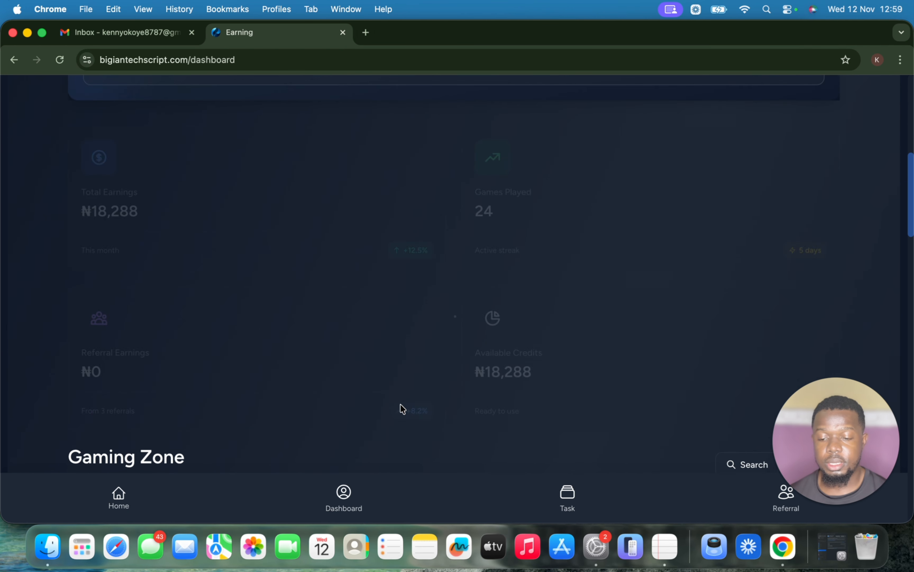
pyautogui.scroll(-15, 402, 409)
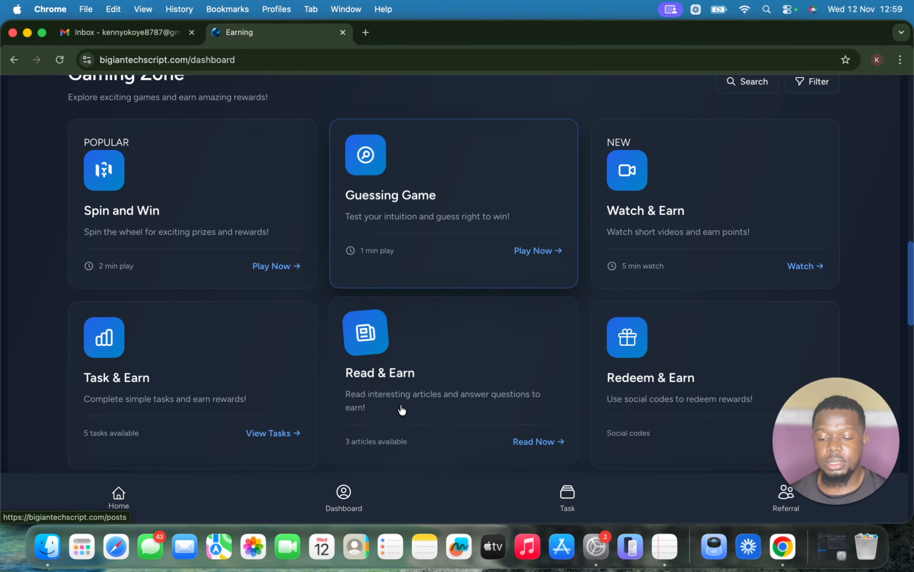
pyautogui.scroll(-10, 402, 408)
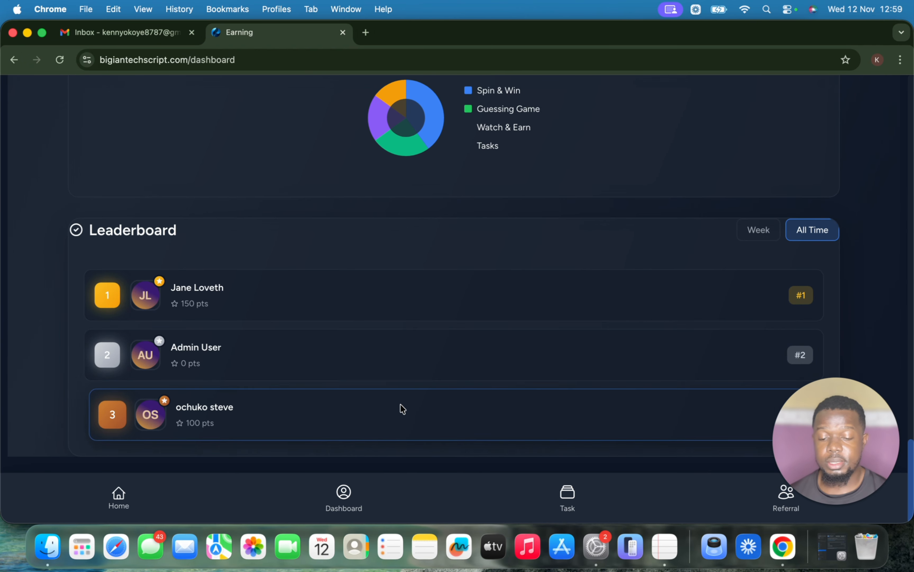
pyautogui.scroll(20, 402, 408)
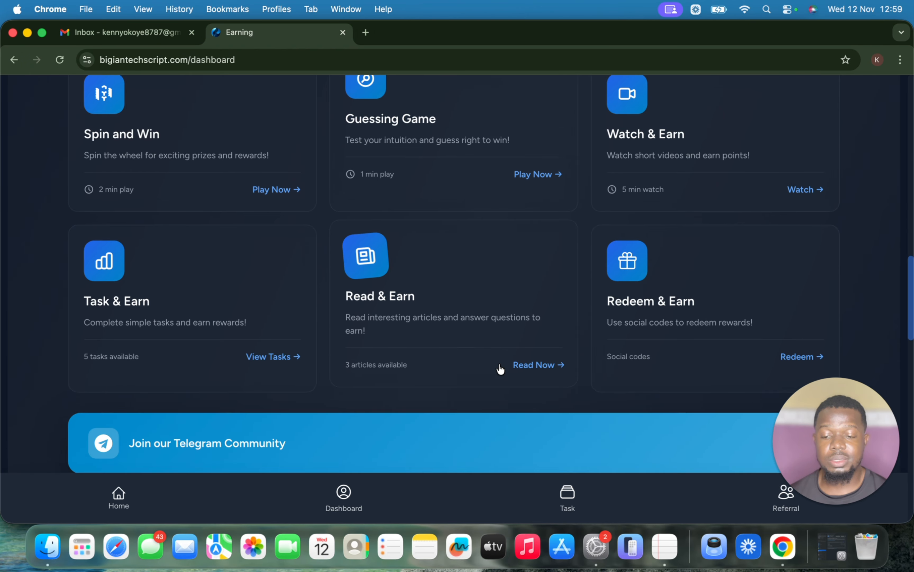
pyautogui.scroll(10, 501, 369)
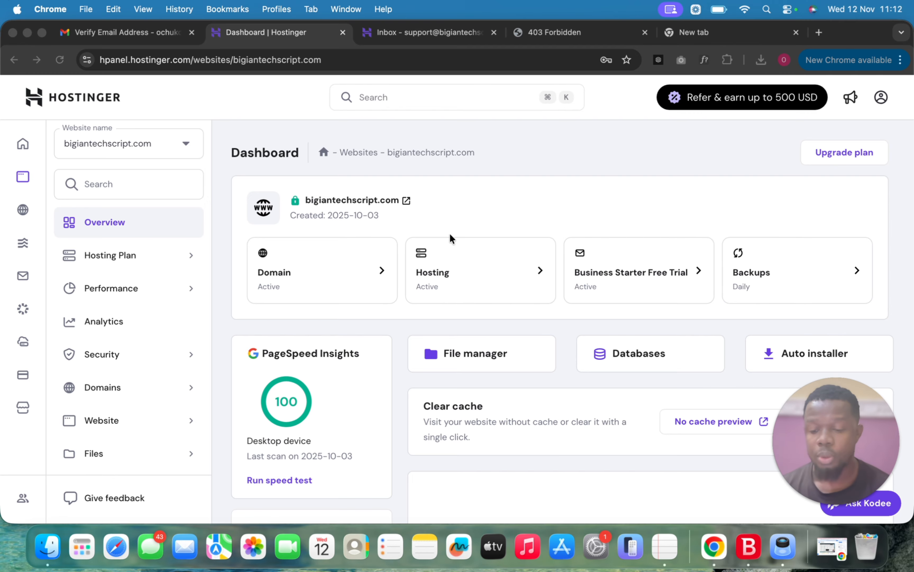
# Open the file manager for bigiantechscript.com, and reload the live site to check its current state
pyautogui.scroll(-1, 478, 238)
pyautogui.scroll(1, 478, 238)
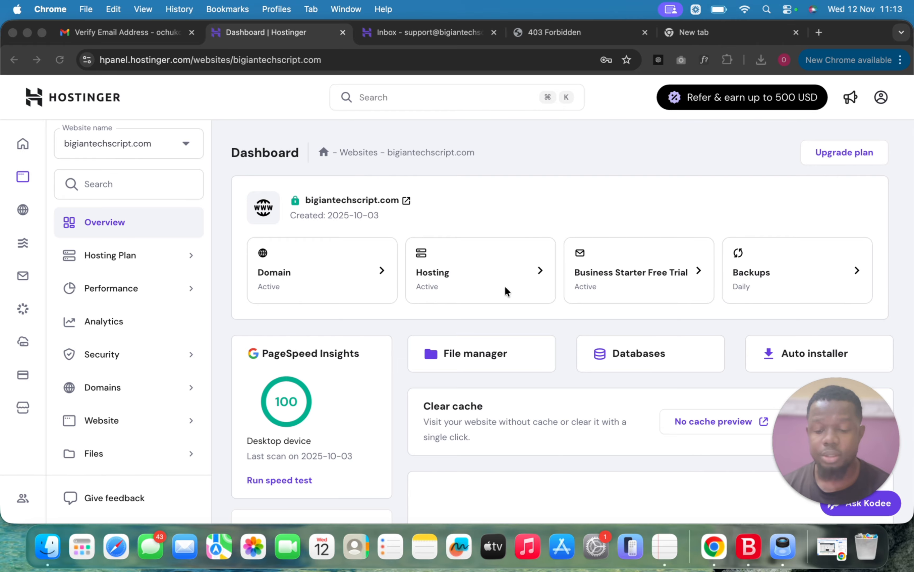
pyautogui.click(472, 353)
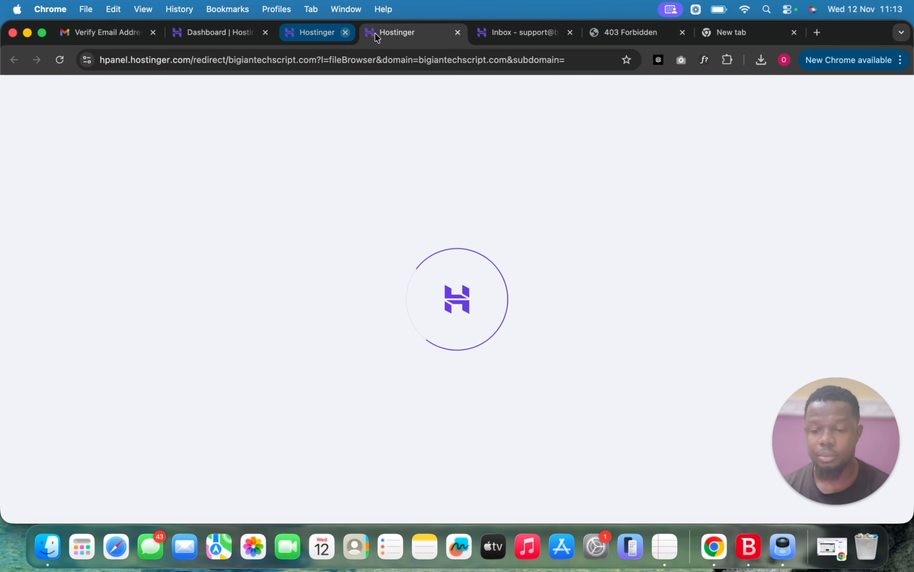
pyautogui.click(377, 32)
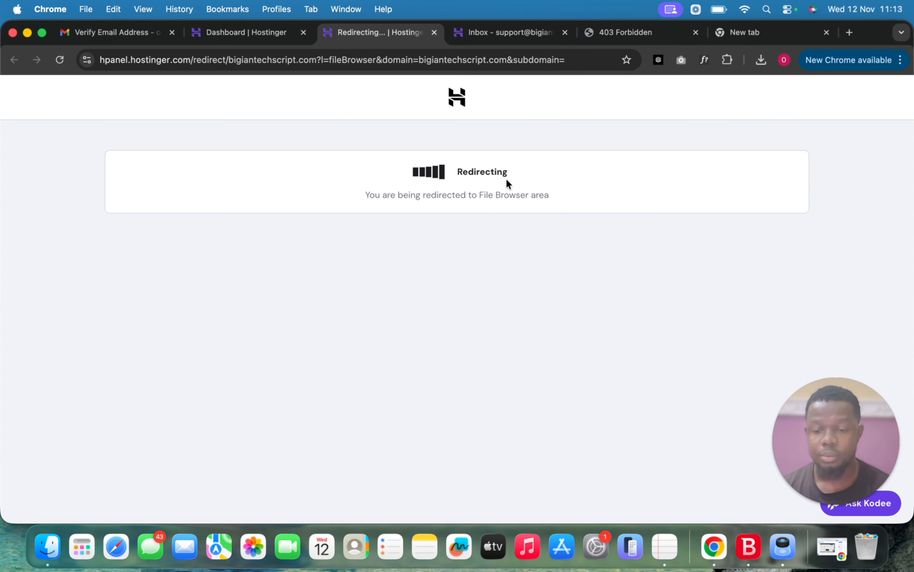
pyautogui.click(620, 32)
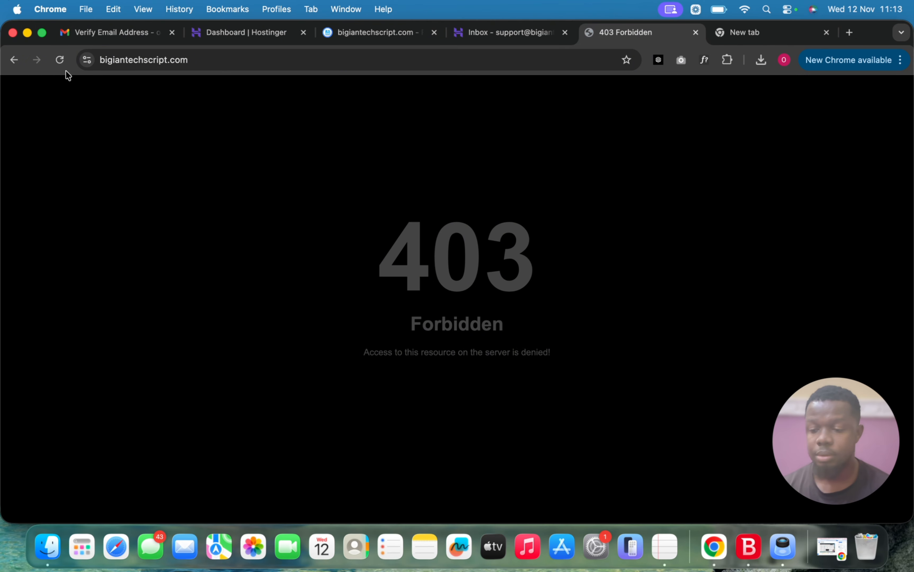
pyautogui.click(59, 61)
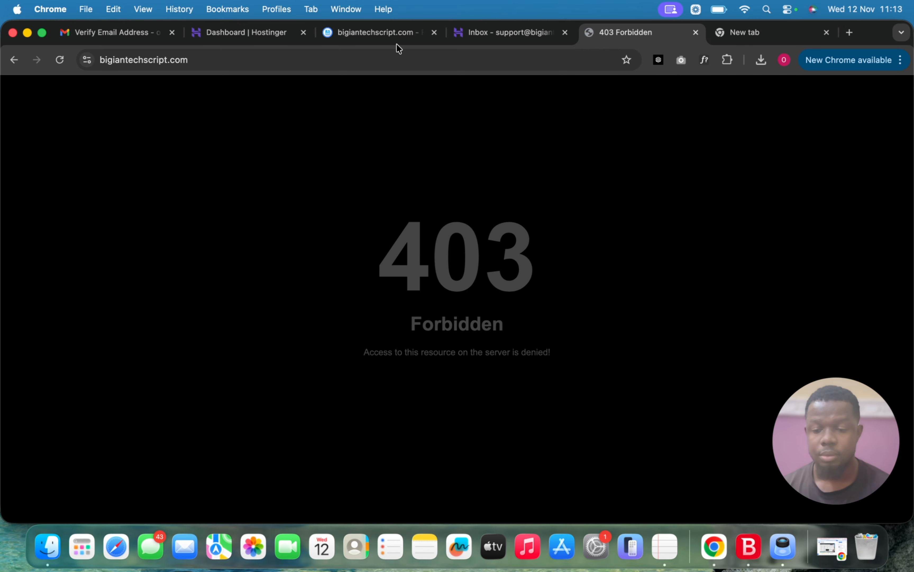
# Upload bigiantechearningwebsite.zip from the Earning Website V3 Bigiantech folder into the site's public_html folder
pyautogui.click(394, 36)
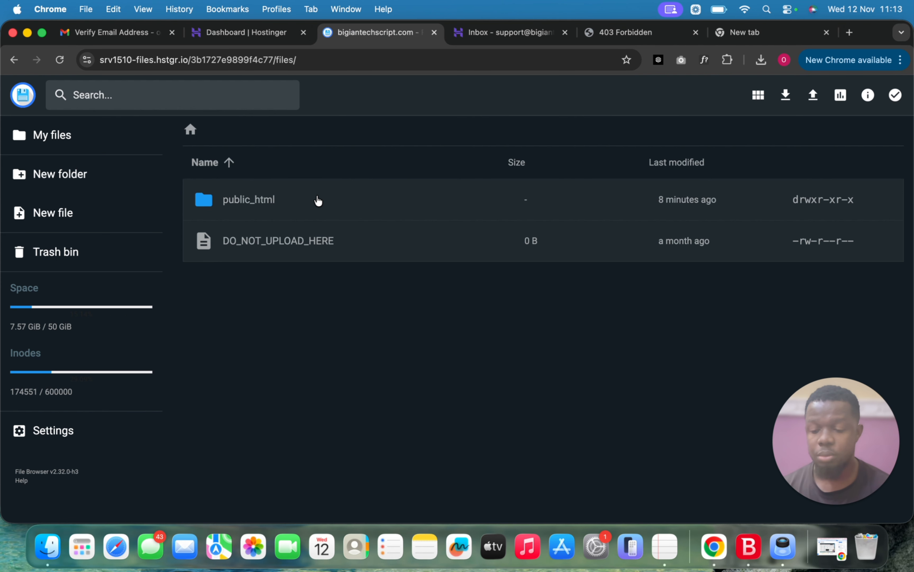
pyautogui.doubleClick(325, 206)
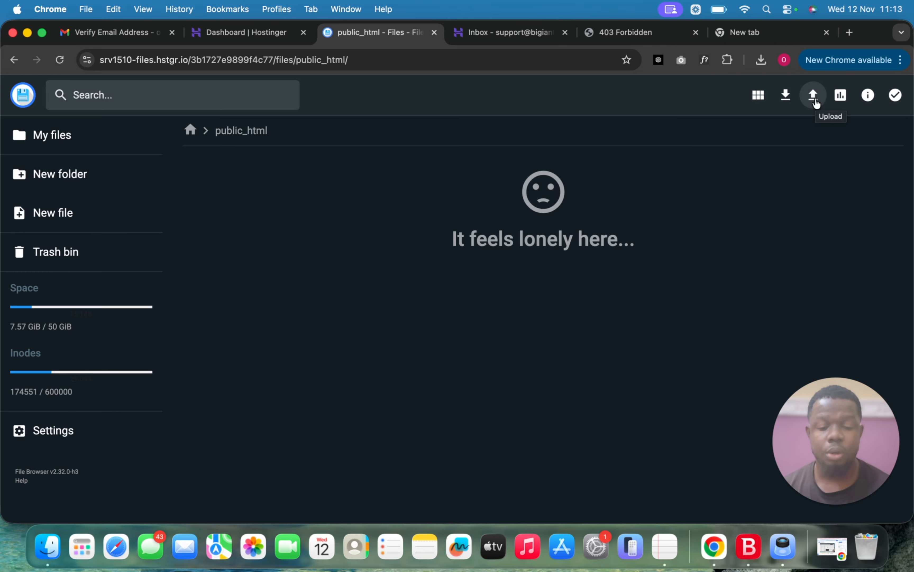
pyautogui.click(816, 103)
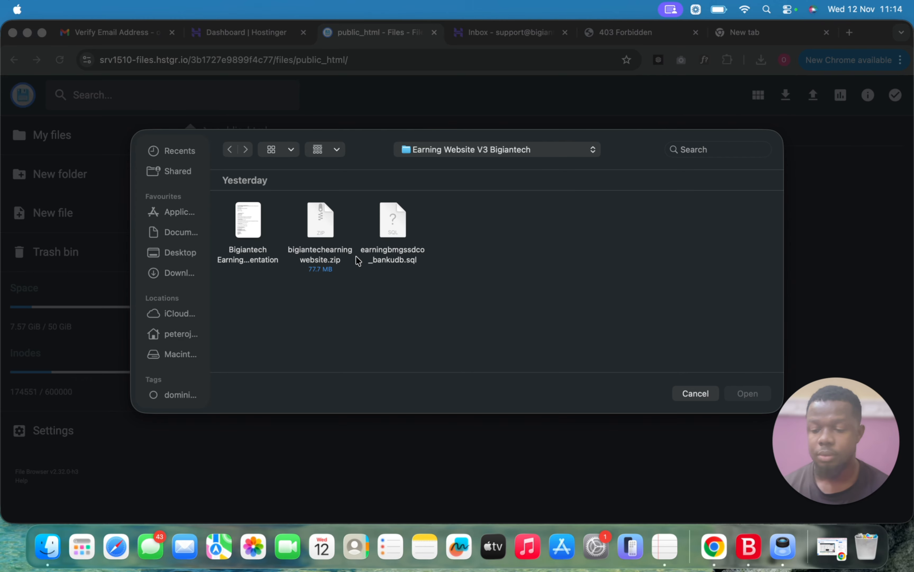
pyautogui.click(325, 229)
pyautogui.click(749, 394)
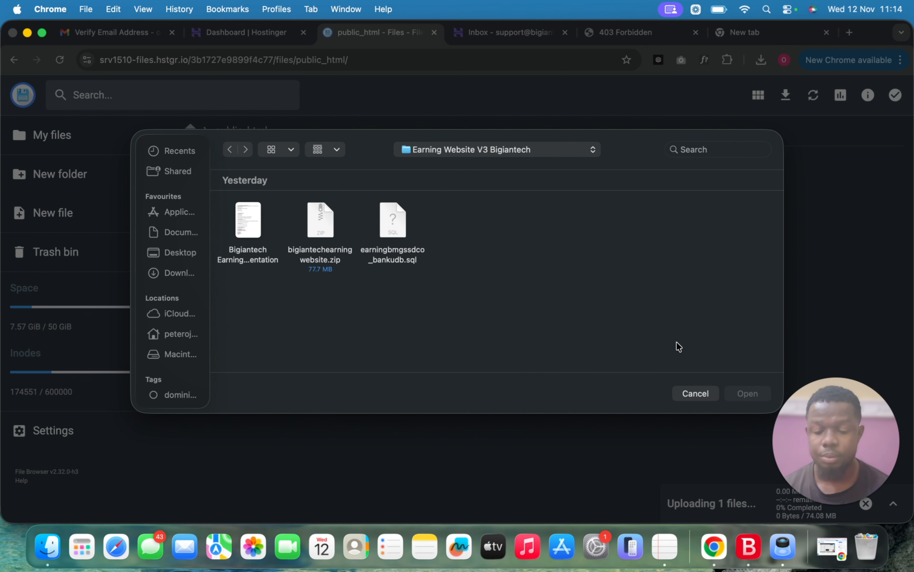
pyautogui.click(695, 393)
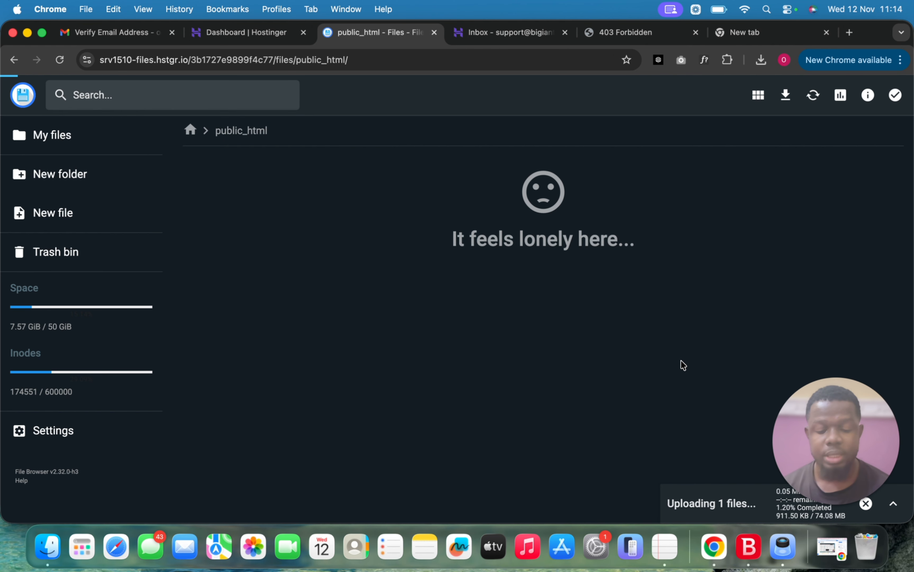
# Create a MySQL database with the name suffix earningdb, the username suffix earninguser and the database password for bigiantechscript.com
pyautogui.click(267, 34)
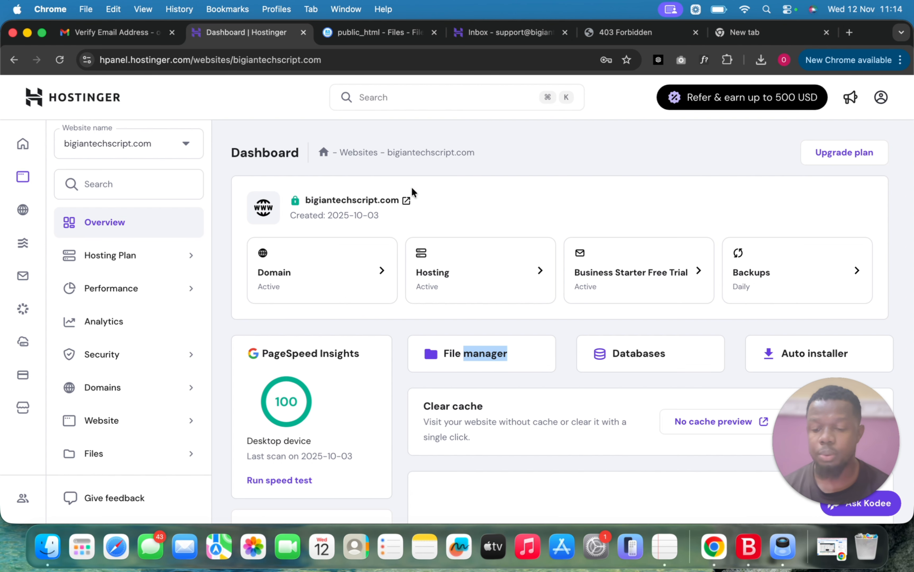
pyautogui.click(476, 212)
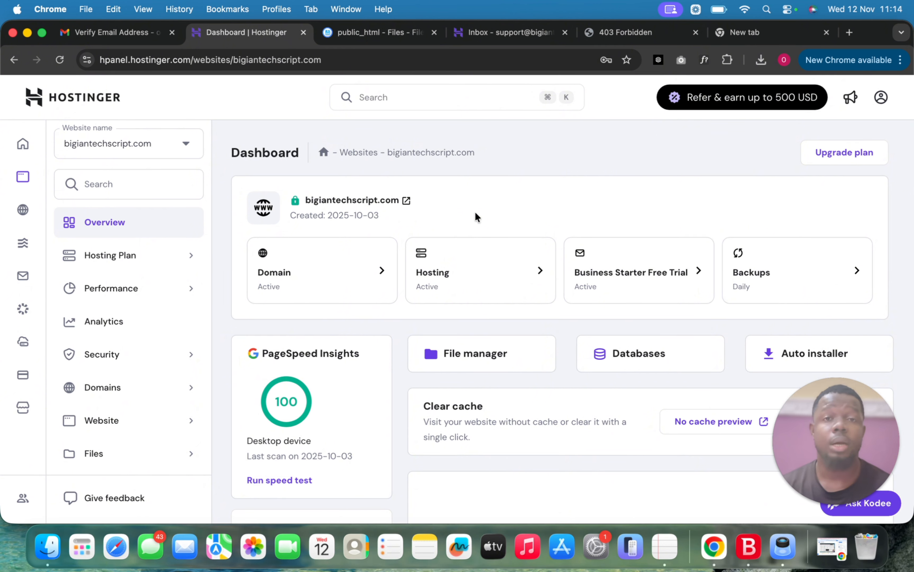
pyautogui.scroll(-3, 475, 212)
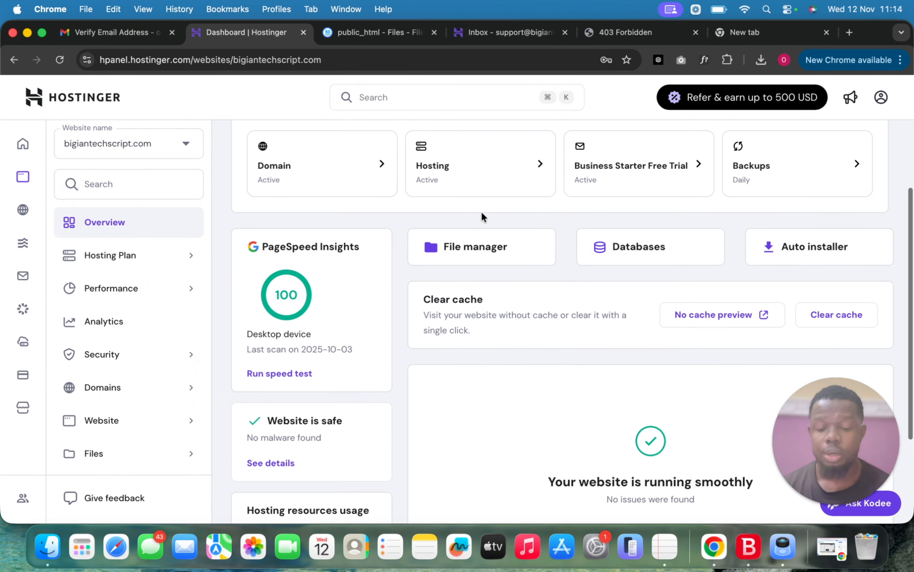
pyautogui.click(638, 249)
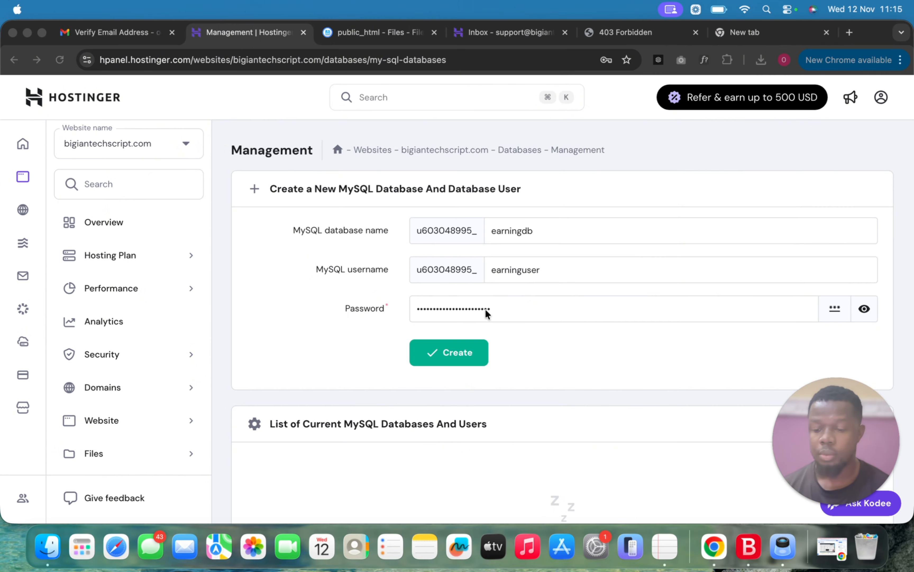
pyautogui.click(564, 352)
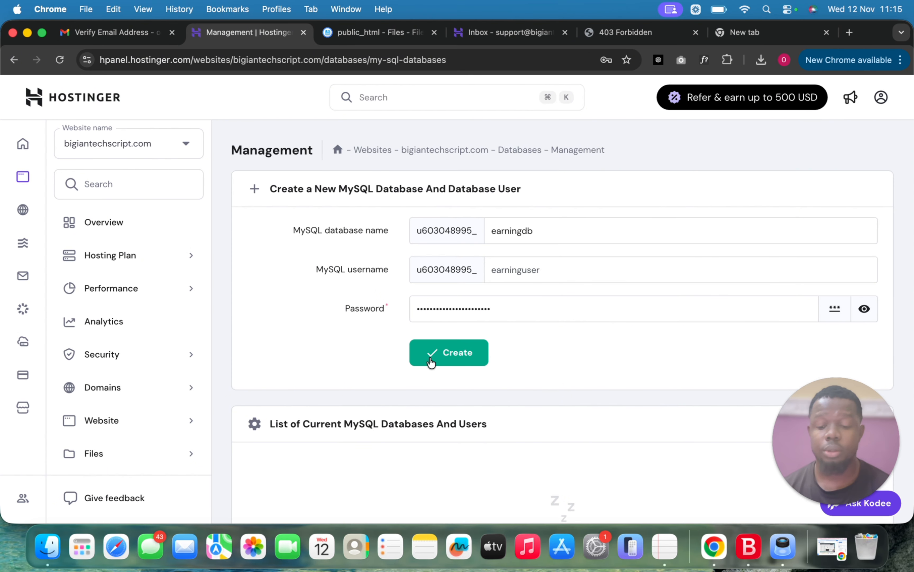
pyautogui.click(447, 359)
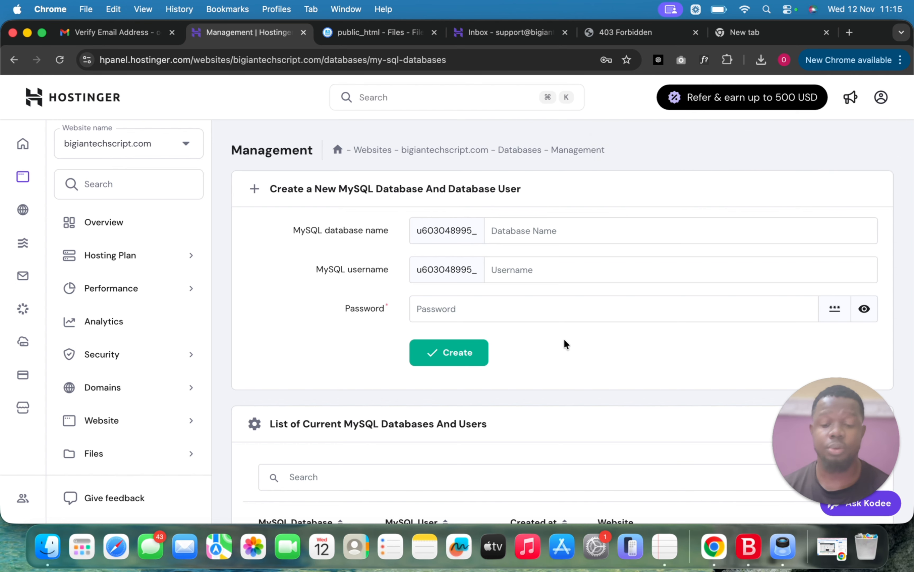
# Open phpMyAdmin for the new earningdb database and select that database
pyautogui.scroll(-4, 564, 339)
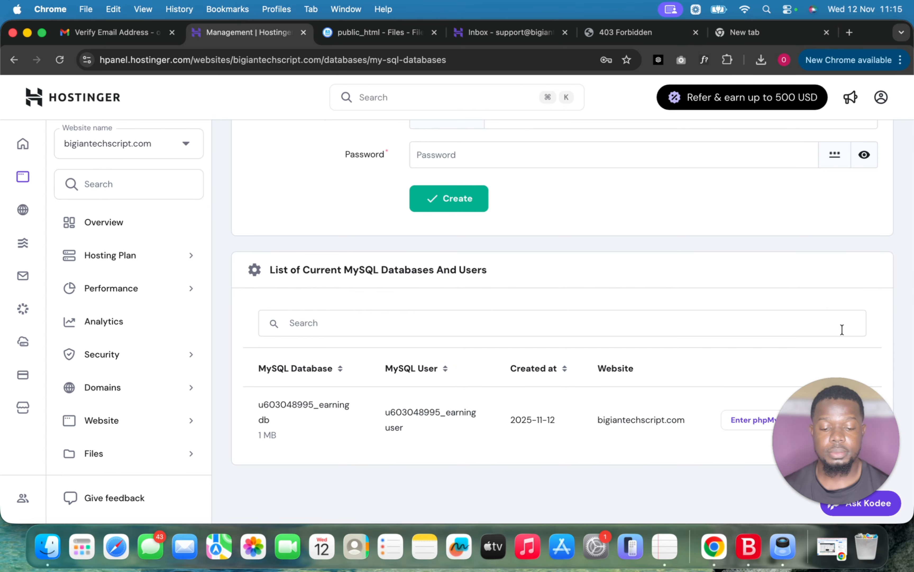
pyautogui.click(756, 419)
pyautogui.moveTo(909, 260); pyautogui.dragTo(835, 272)
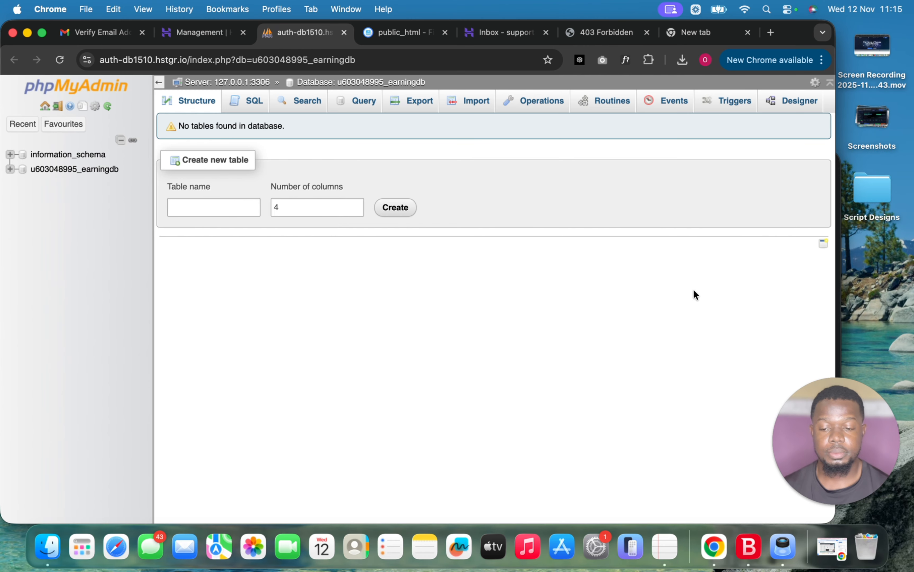
pyautogui.click(99, 176)
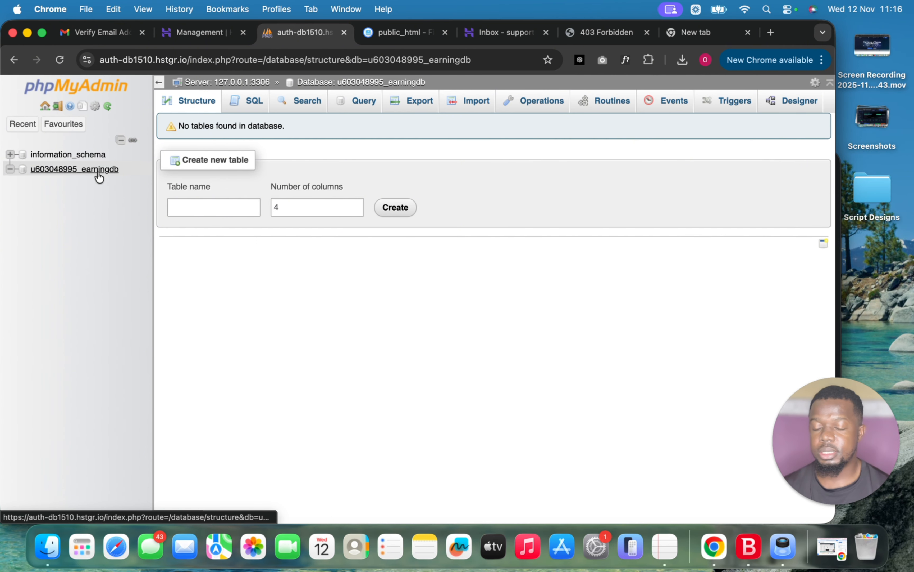
# Import earningbmgssdco_bankudb.sql into the earningdb database with the default options and display its table structure
pyautogui.click(470, 113)
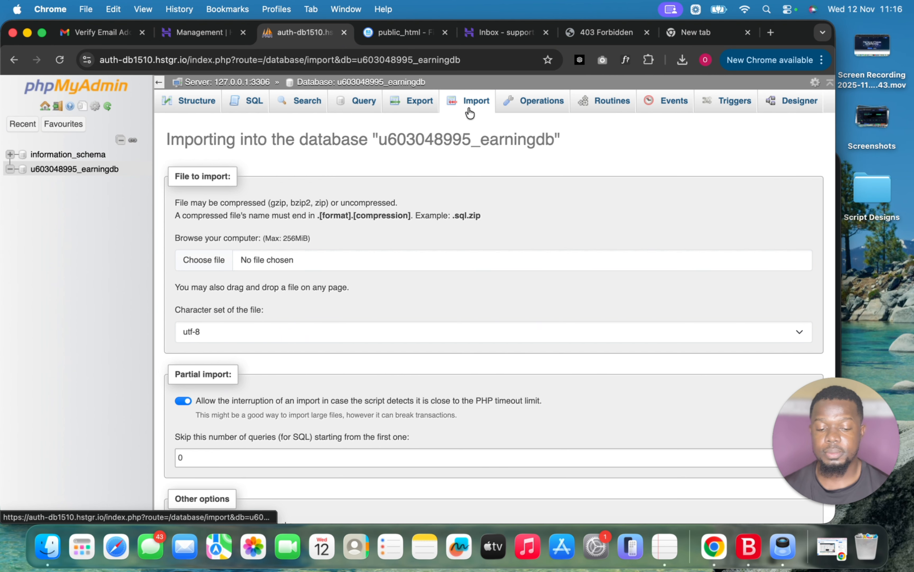
pyautogui.click(366, 267)
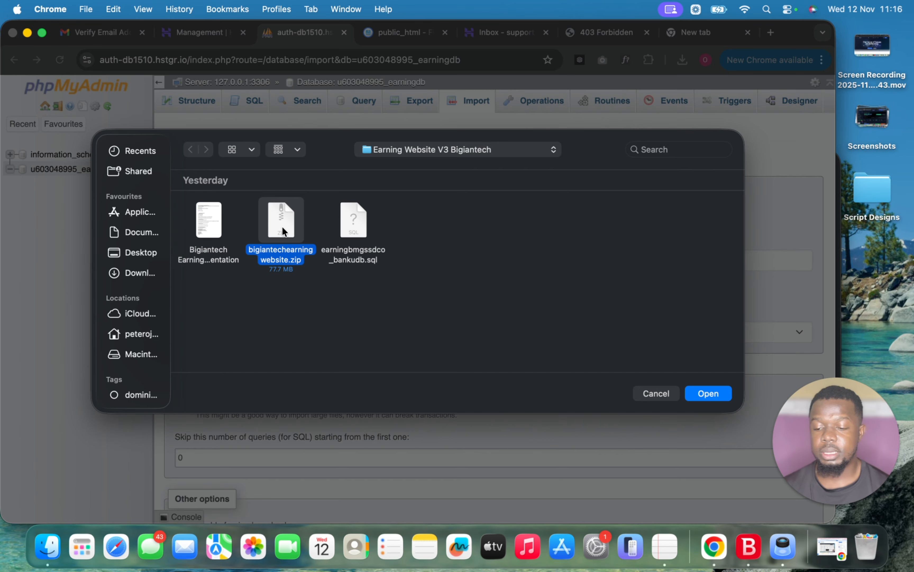
pyautogui.click(354, 227)
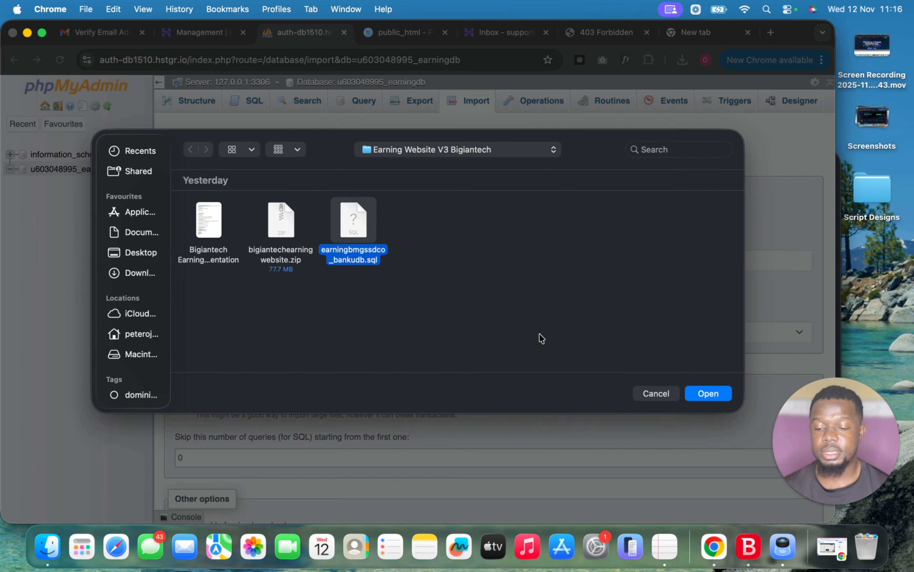
pyautogui.click(701, 394)
pyautogui.scroll(-8, 700, 396)
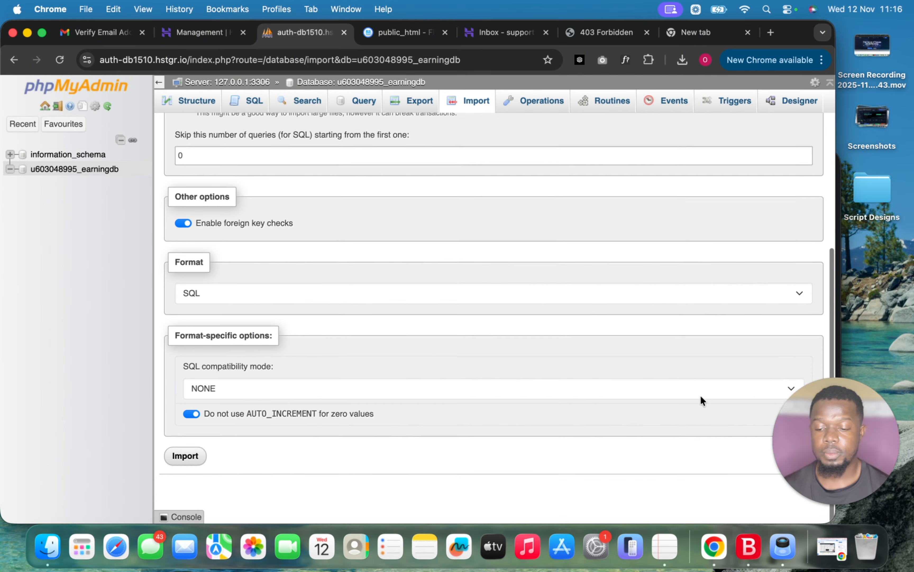
pyautogui.click(186, 486)
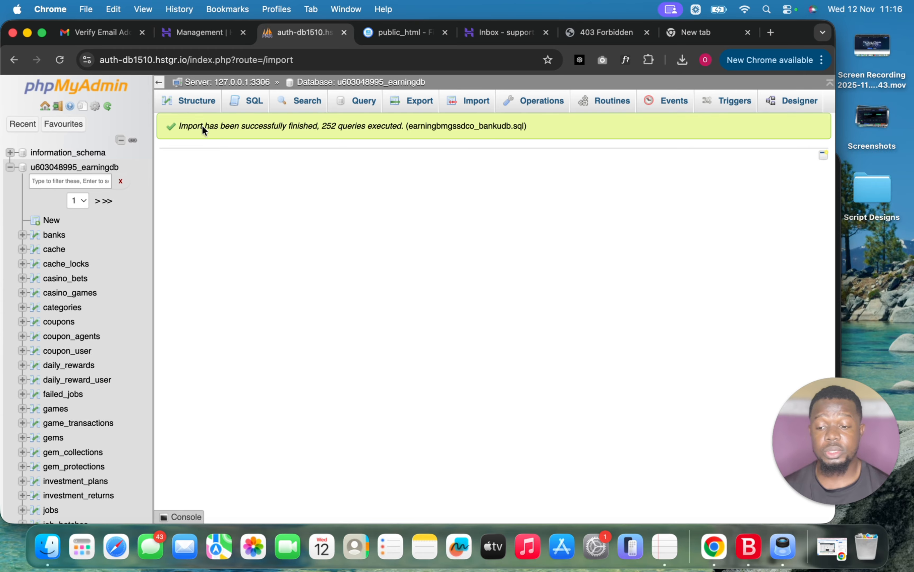
pyautogui.click(196, 109)
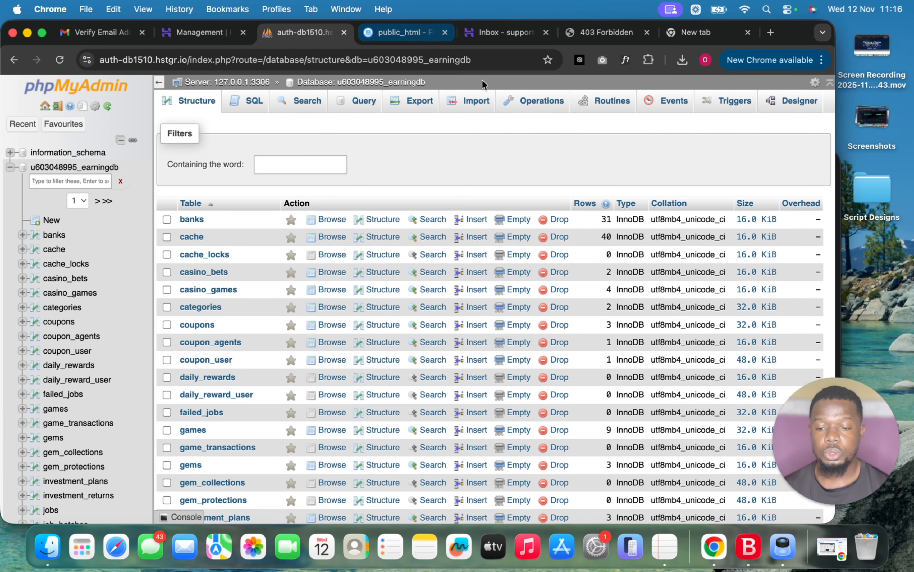
# Extract bigiantechearningwebsite.zip inside public_html into a folder named fgjg
pyautogui.click(410, 36)
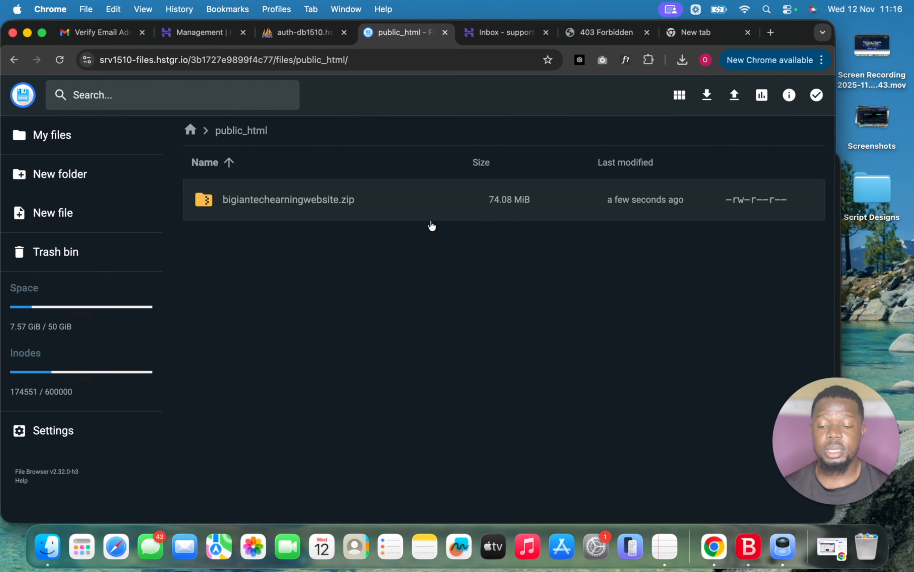
pyautogui.rightClick(398, 201)
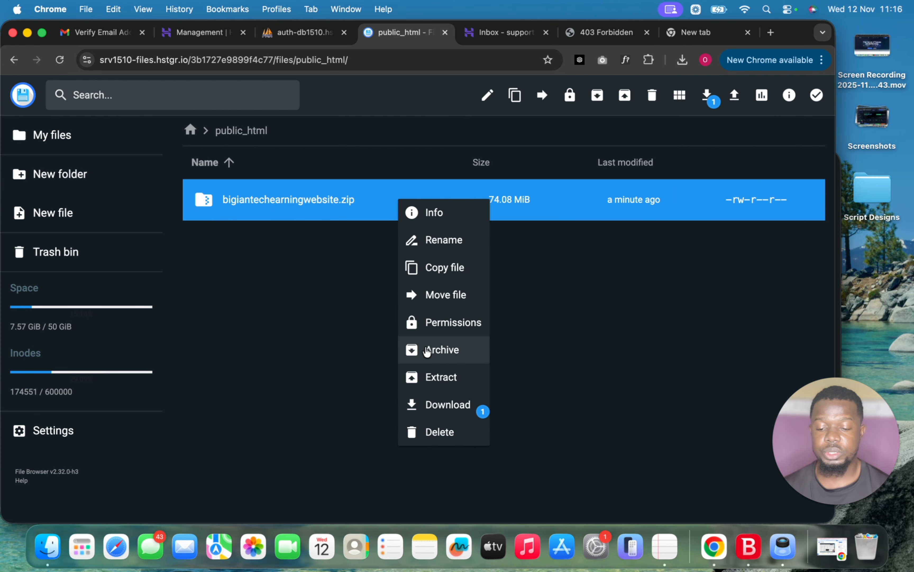
pyautogui.click(433, 378)
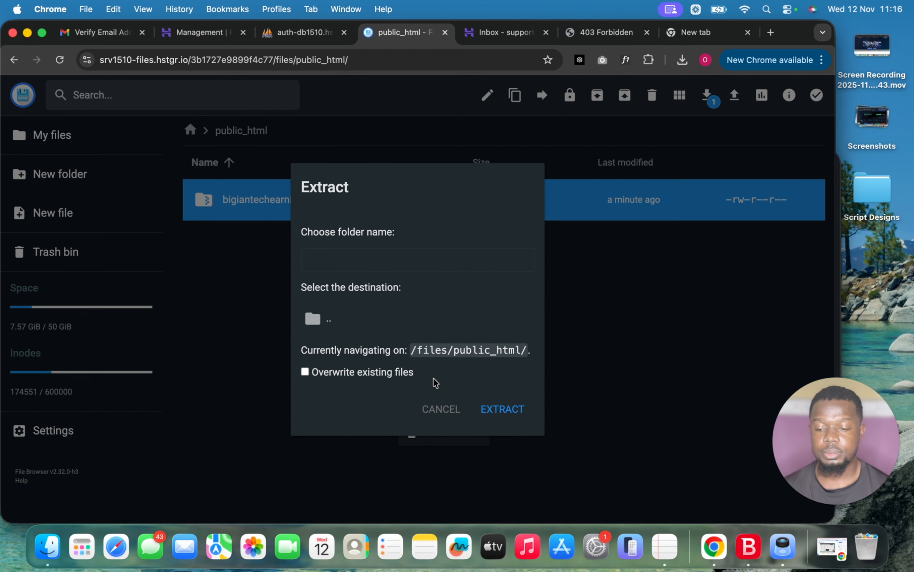
pyautogui.click(434, 263)
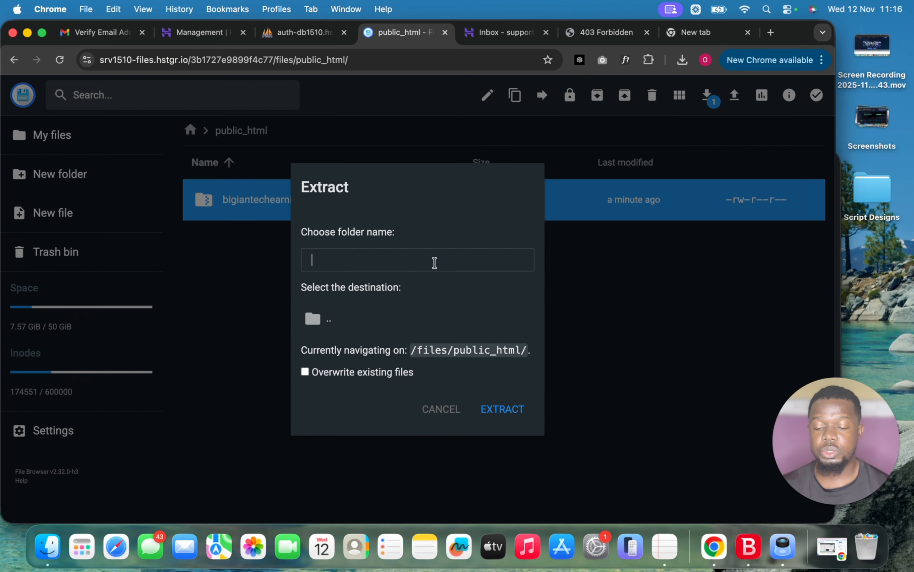
pyautogui.write('fgjg')
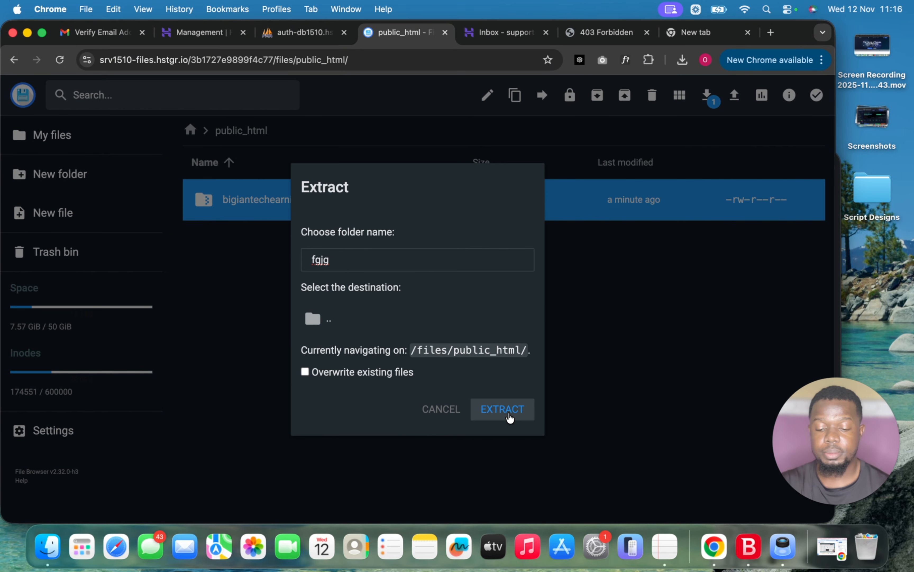
pyautogui.click(507, 415)
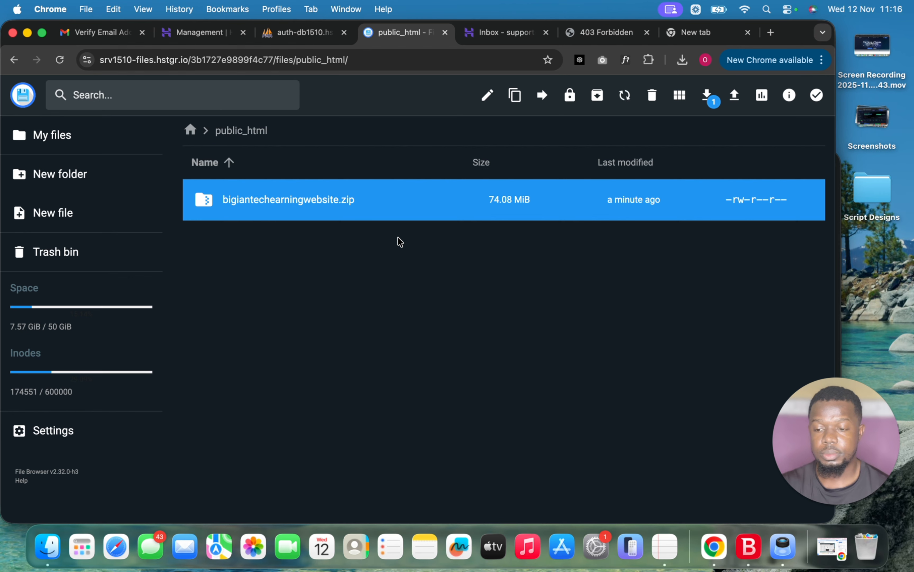
# Select everything inside the extracted fgjg folder and move it up to the parent public_html folder
pyautogui.click(384, 199)
pyautogui.doubleClick(384, 199)
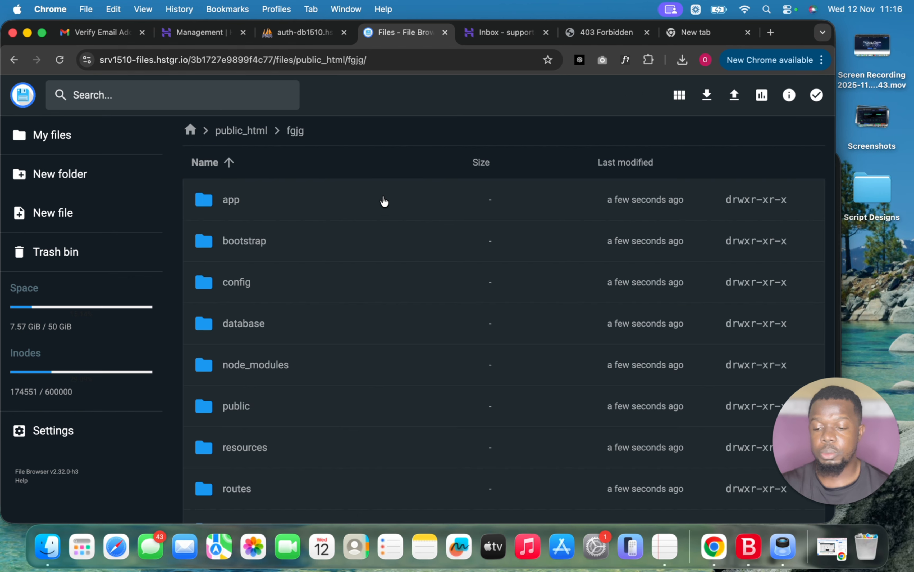
pyautogui.press('super+a')
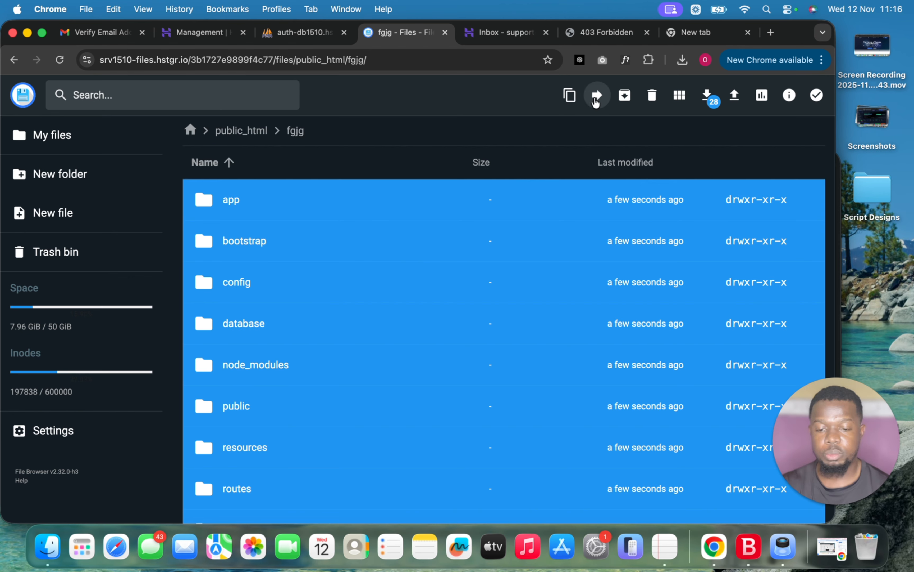
pyautogui.click(597, 96)
pyautogui.click(361, 188)
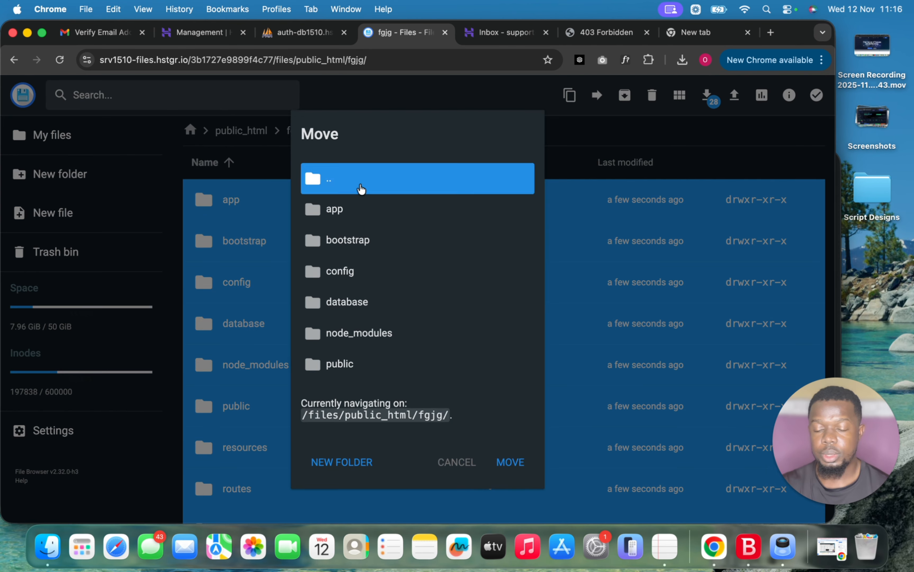
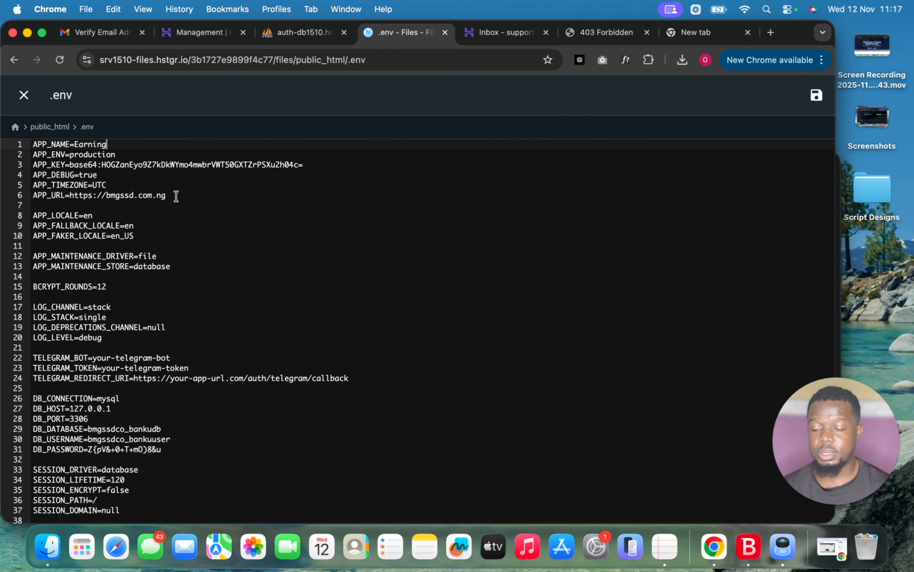
pyautogui.click(176, 196)
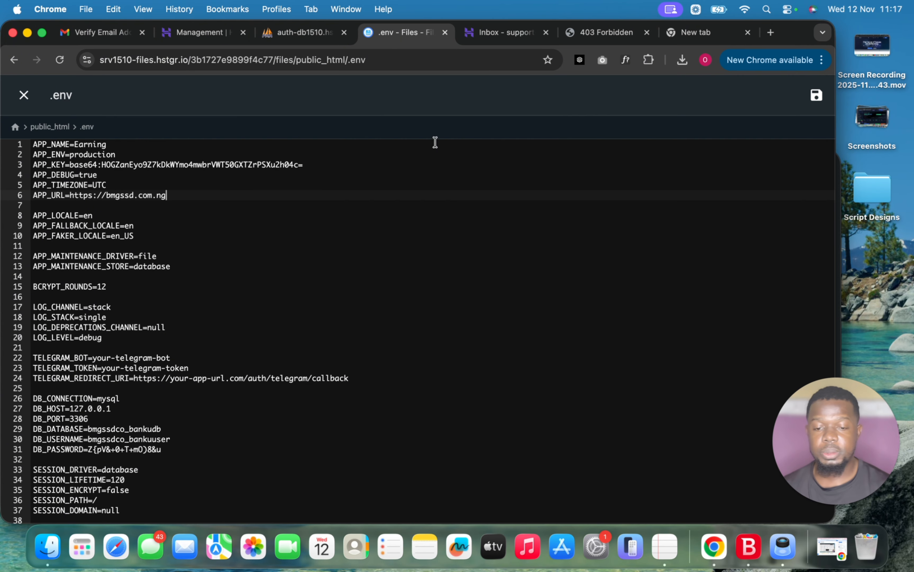
pyautogui.click(612, 37)
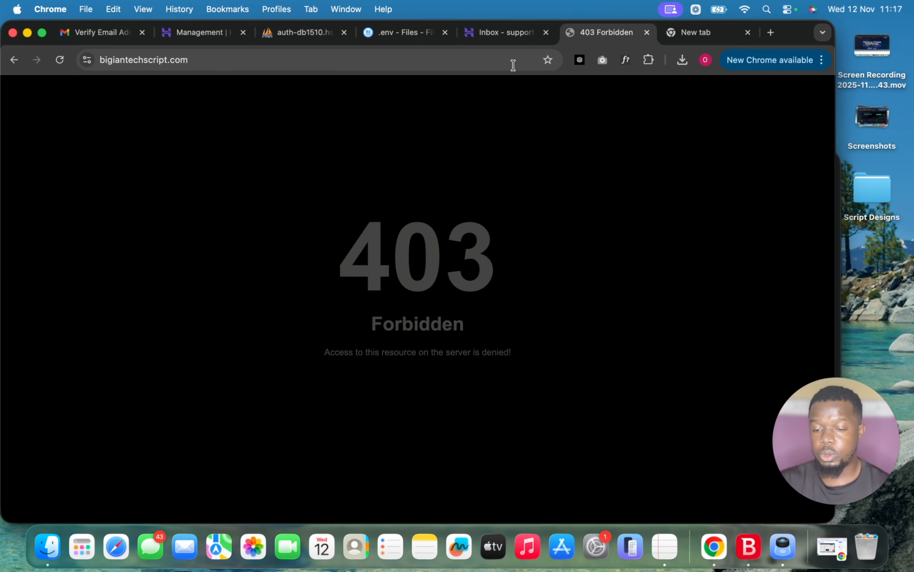
pyautogui.click(479, 67)
pyautogui.press('super+c')
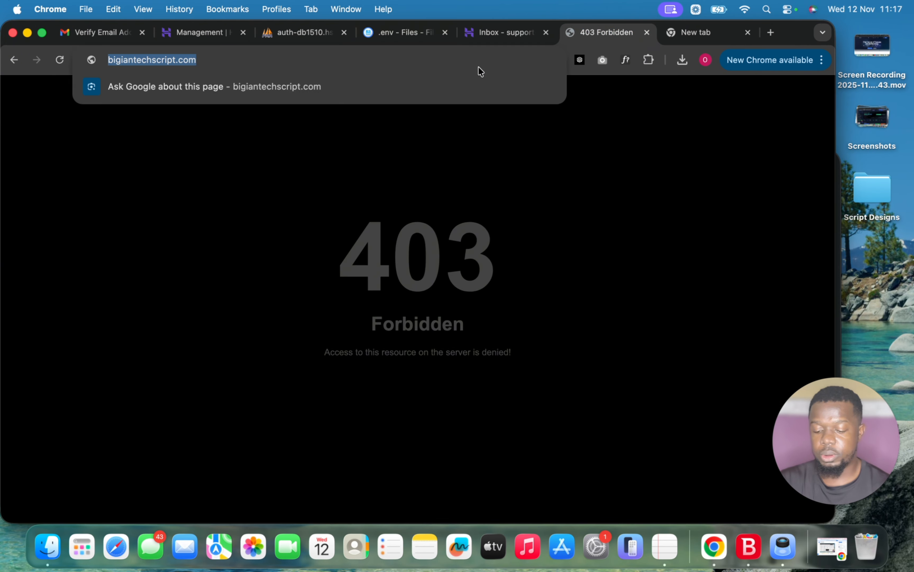
pyautogui.click(392, 37)
pyautogui.moveTo(175, 196); pyautogui.dragTo(66, 196)
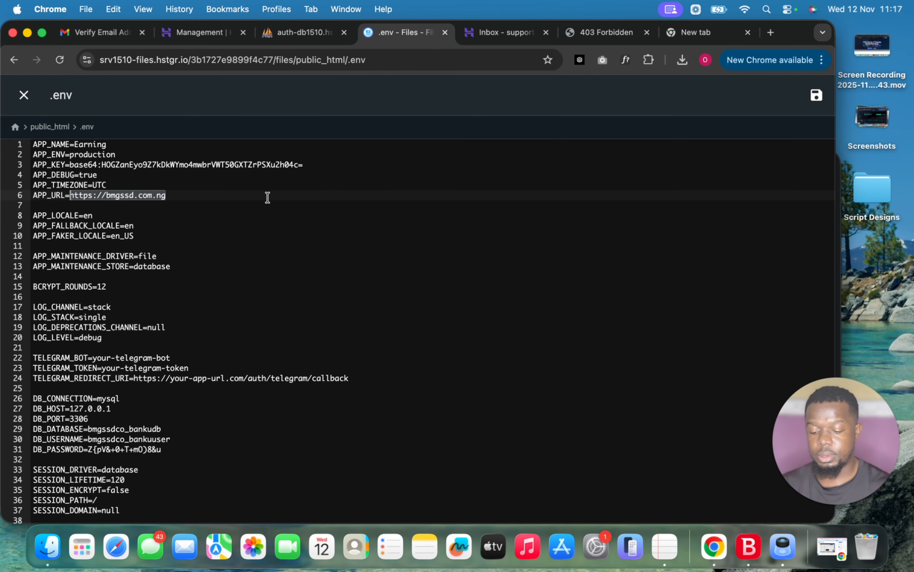
pyautogui.press('super+v')
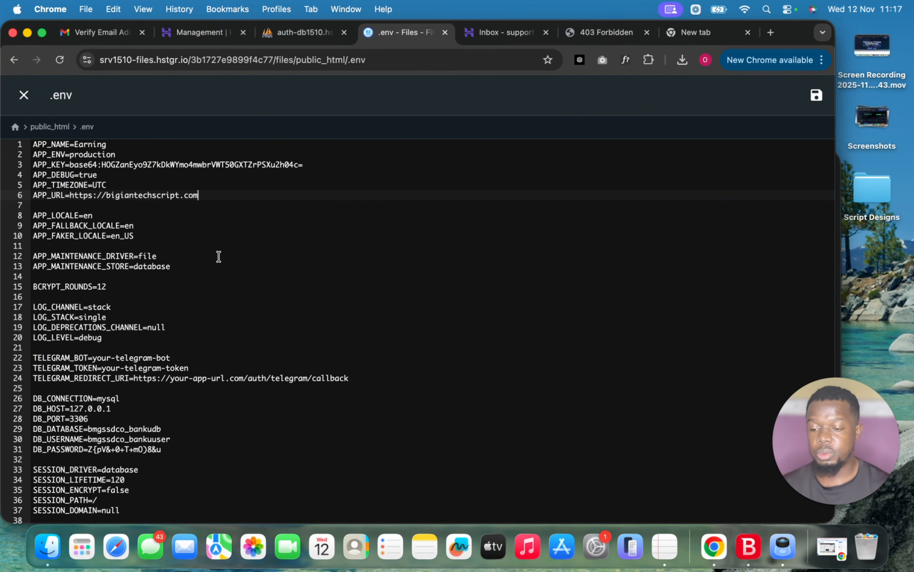
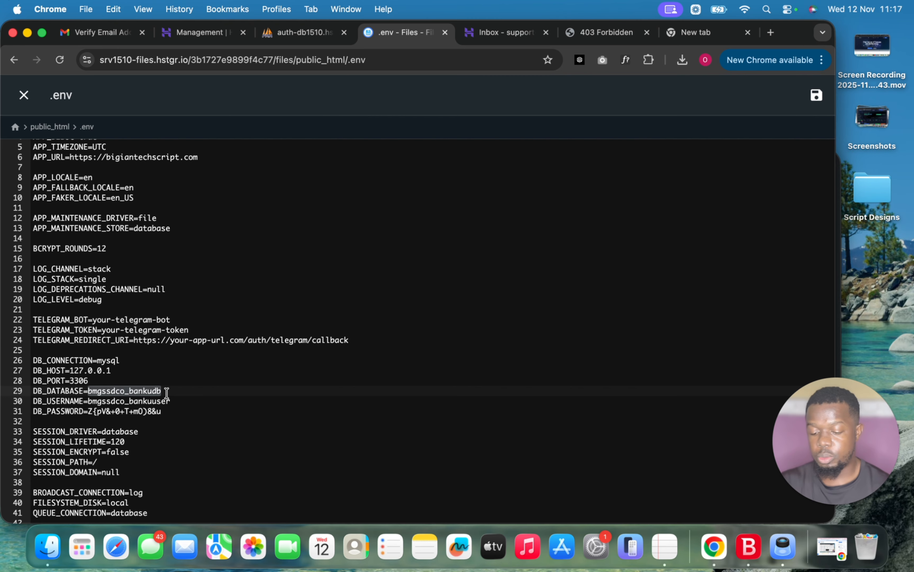
# Replace the DB_DATABASE and DB_USERNAME values in the .env file with the new earningdb database name and earninguser username
pyautogui.write('u603048995_earningdb')
pyautogui.doubleClick(186, 400)
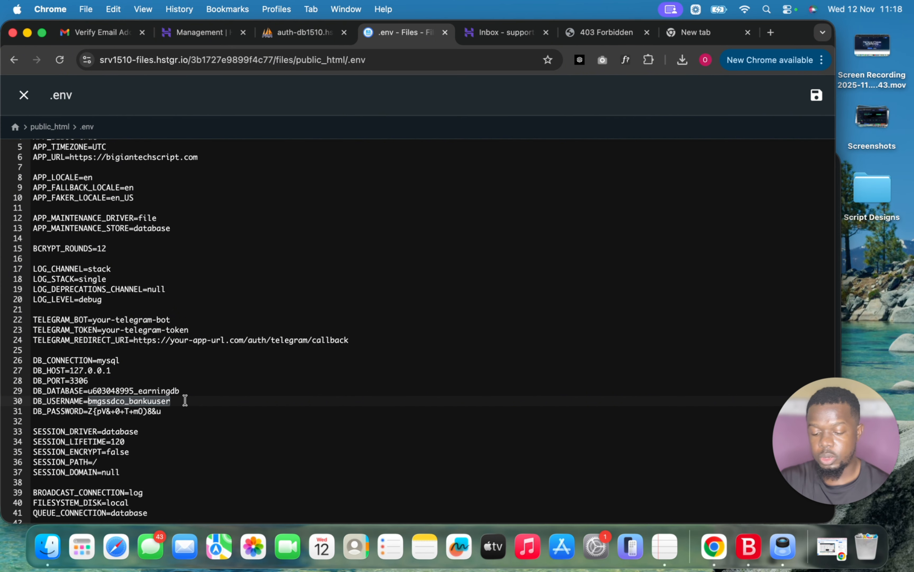
pyautogui.write('u603048995_earningdb')
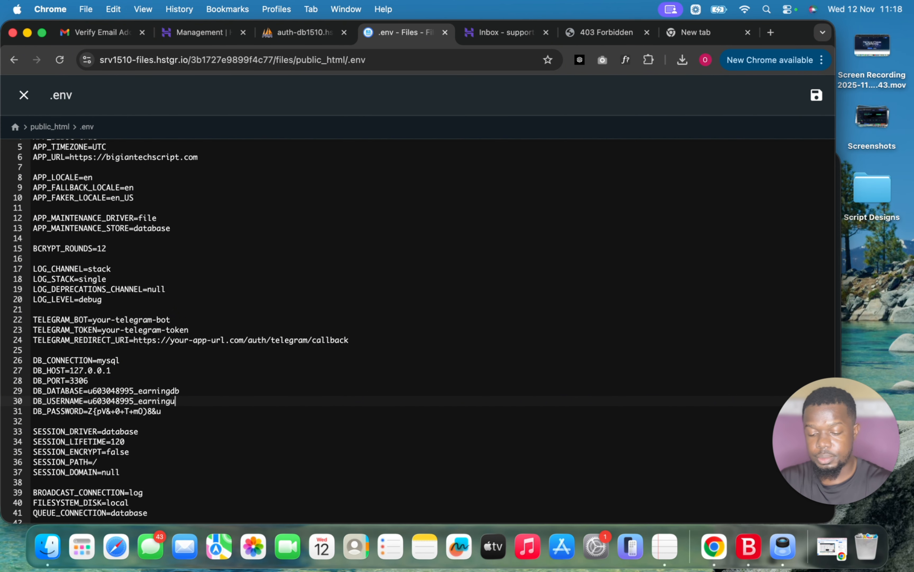
# Copy the database password from the TextEdit note and paste it as the DB_PASSWORD value in the .env file
pyautogui.click(668, 539)
pyautogui.moveTo(218, 259); pyautogui.dragTo(93, 255)
pyautogui.press('super+c')
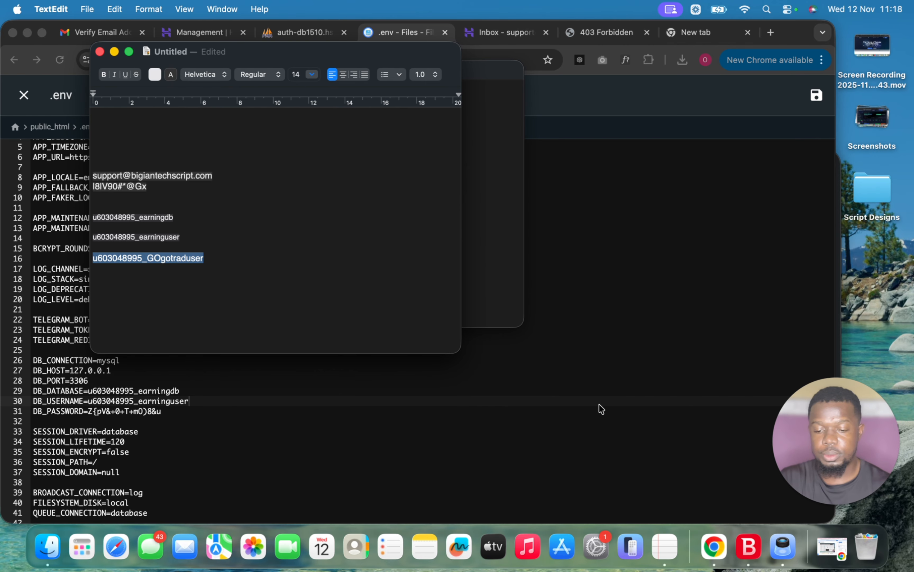
pyautogui.click(600, 405)
pyautogui.moveTo(168, 414); pyautogui.dragTo(87, 410)
pyautogui.press('super+v')
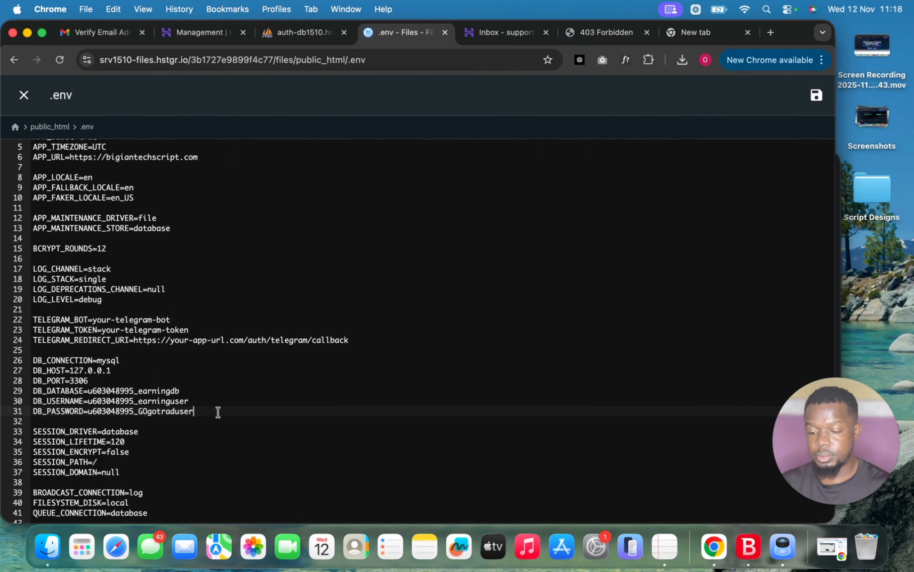
# Save the .env file and close it to return to the public_html folder
pyautogui.scroll(1, 389, 359)
pyautogui.scroll(3, 389, 359)
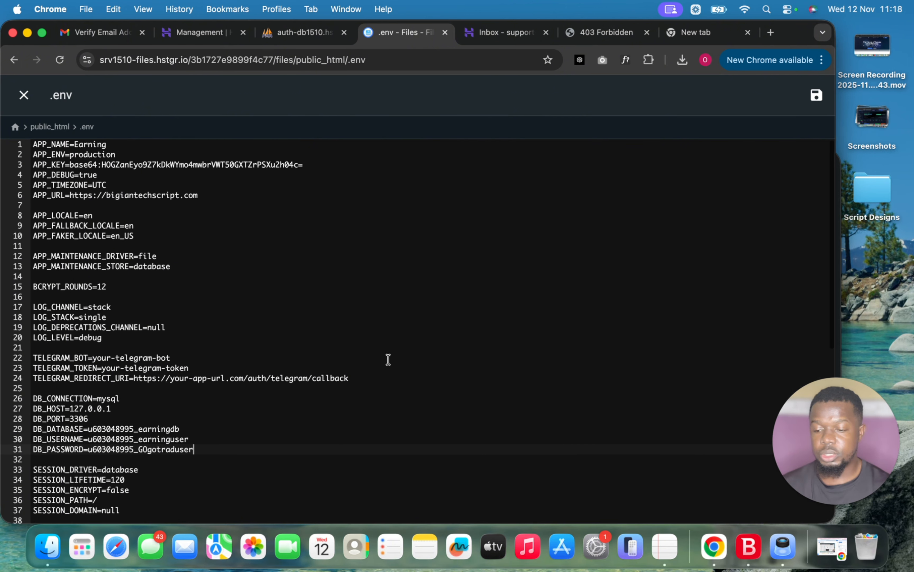
pyautogui.click(817, 95)
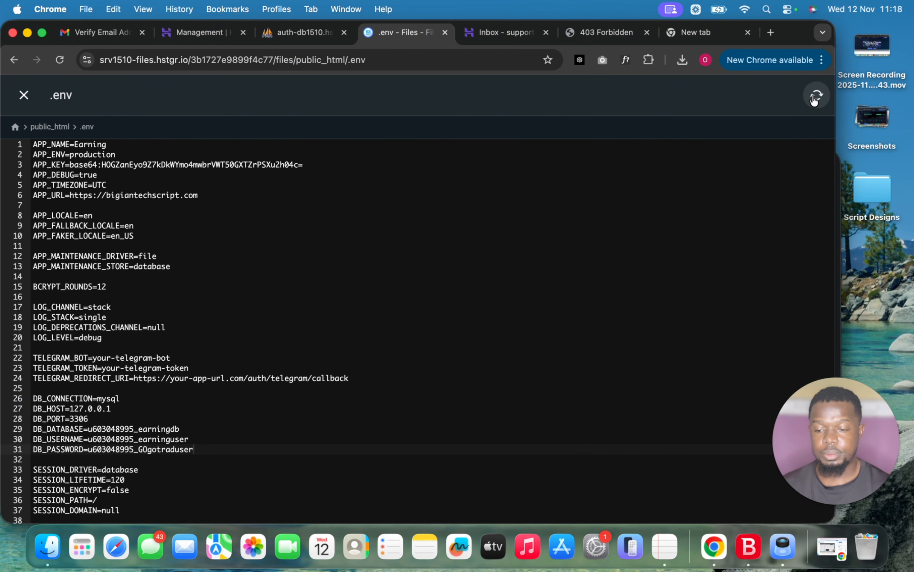
pyautogui.click(23, 95)
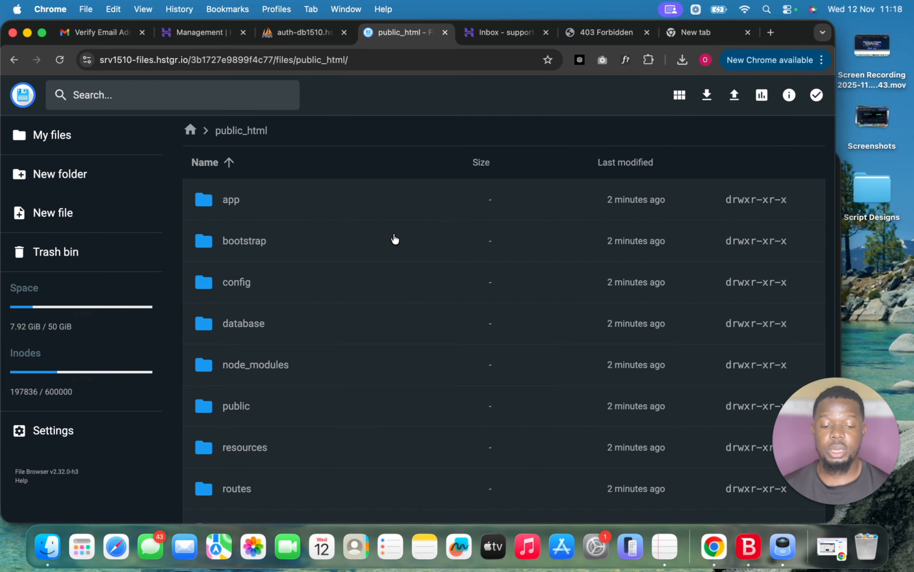
# Switch to the open bigiantechscript.com page and reload it to check the site
pyautogui.click(630, 38)
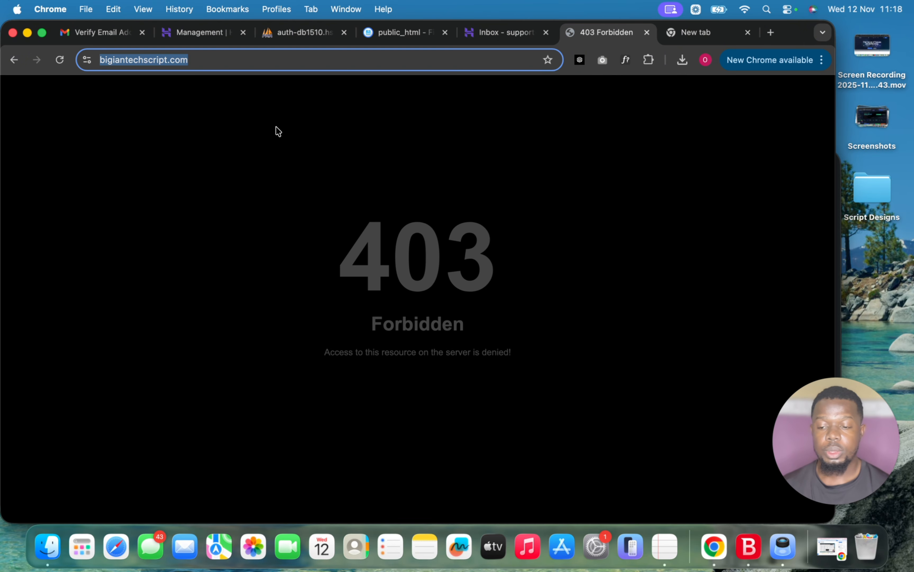
pyautogui.click(108, 85)
pyautogui.click(59, 61)
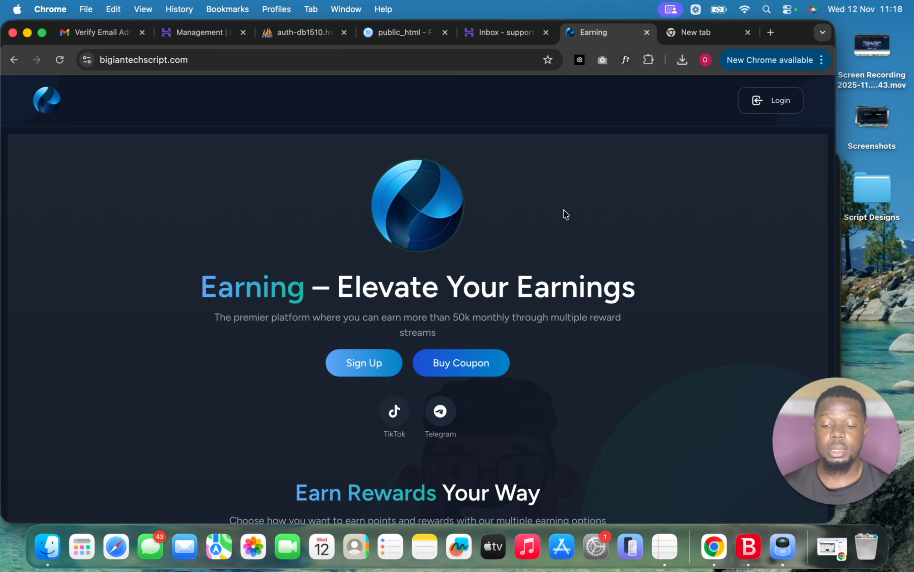
# Examine the Earning homepage from its header through the reward options to the FAQ, widening the browser window along the way
pyautogui.scroll(-2, 565, 212)
pyautogui.scroll(-10, 563, 210)
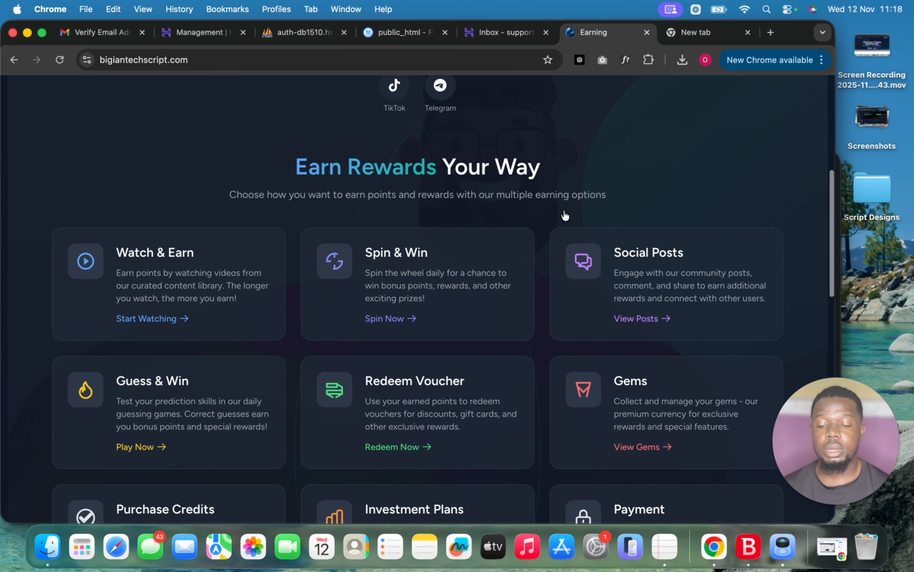
pyautogui.scroll(-4, 564, 214)
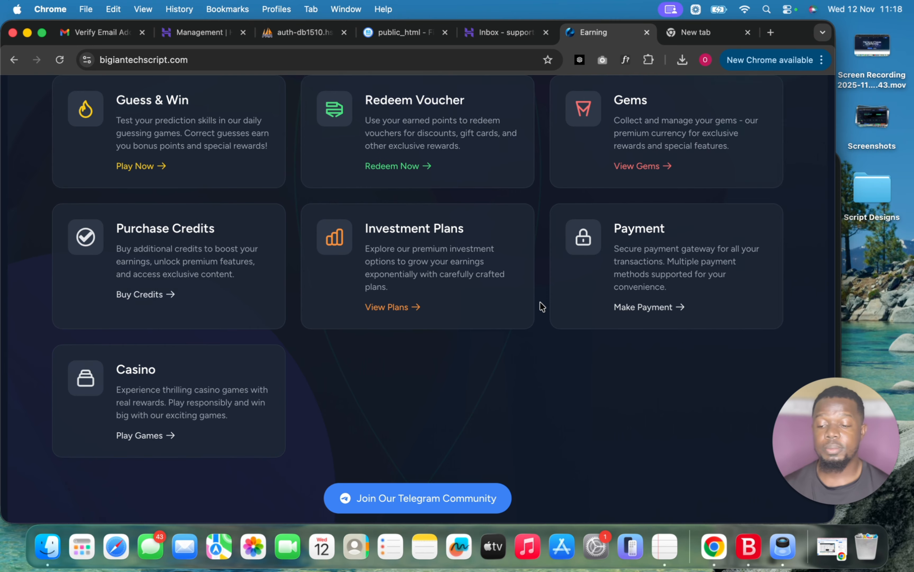
pyautogui.scroll(8, 542, 306)
pyautogui.scroll(-6, 542, 306)
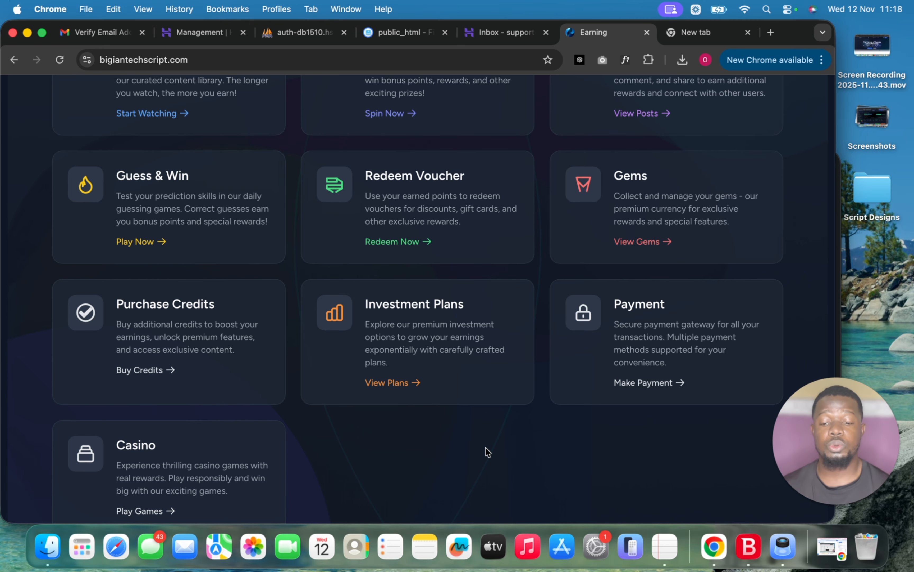
pyautogui.scroll(-10, 486, 448)
pyautogui.scroll(-5, 487, 453)
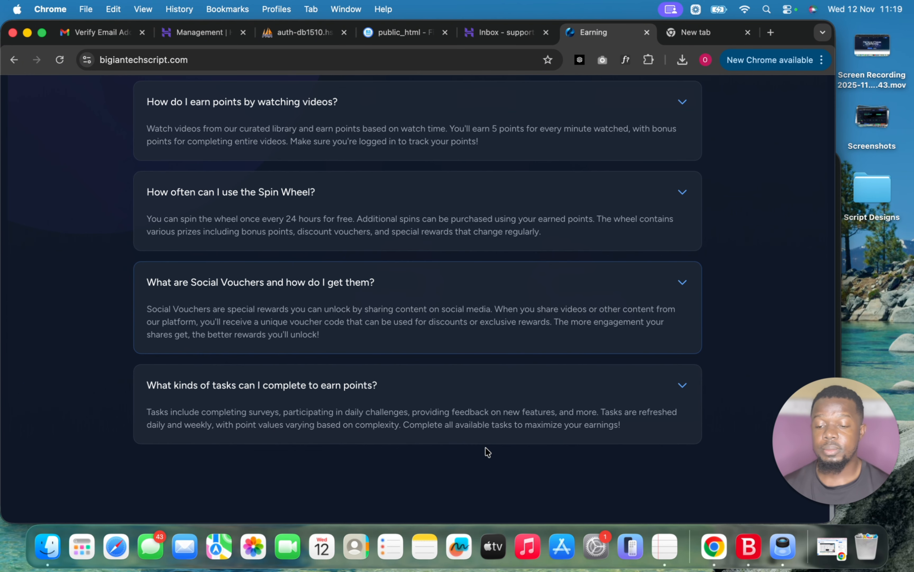
pyautogui.scroll(15, 487, 453)
pyautogui.scroll(10, 486, 447)
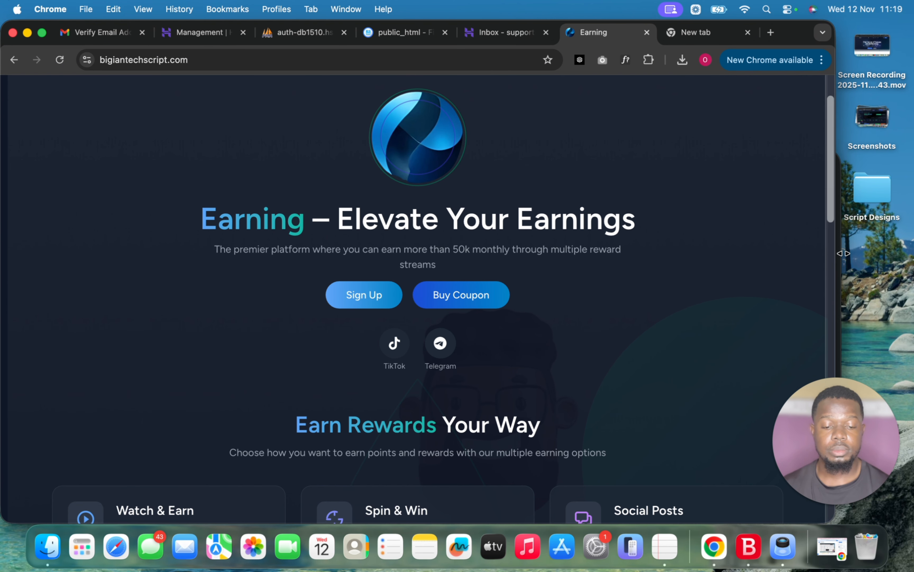
pyautogui.moveTo(834, 254); pyautogui.dragTo(889, 254)
pyautogui.scroll(-2, 713, 316)
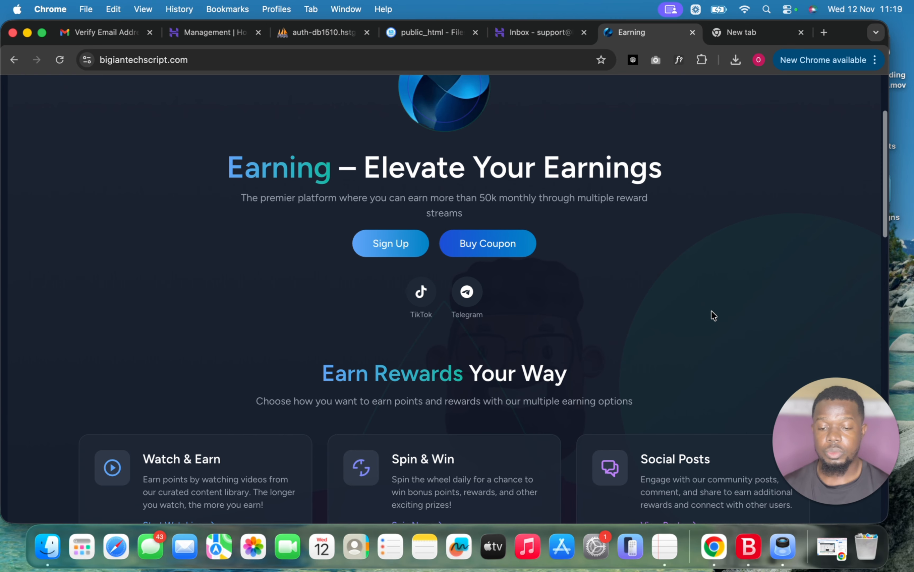
pyautogui.scroll(3, 714, 315)
pyautogui.scroll(-5, 714, 315)
pyautogui.scroll(3, 714, 315)
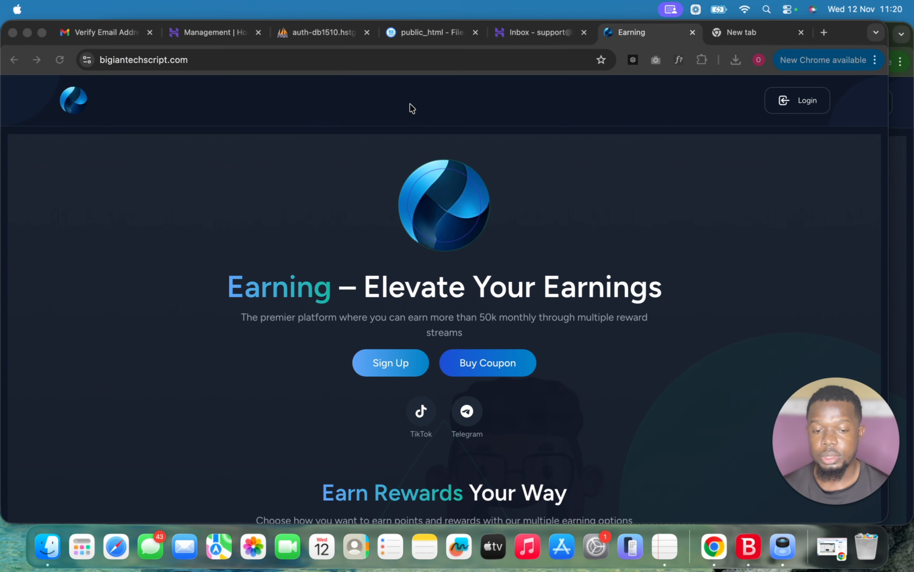
pyautogui.click(327, 67)
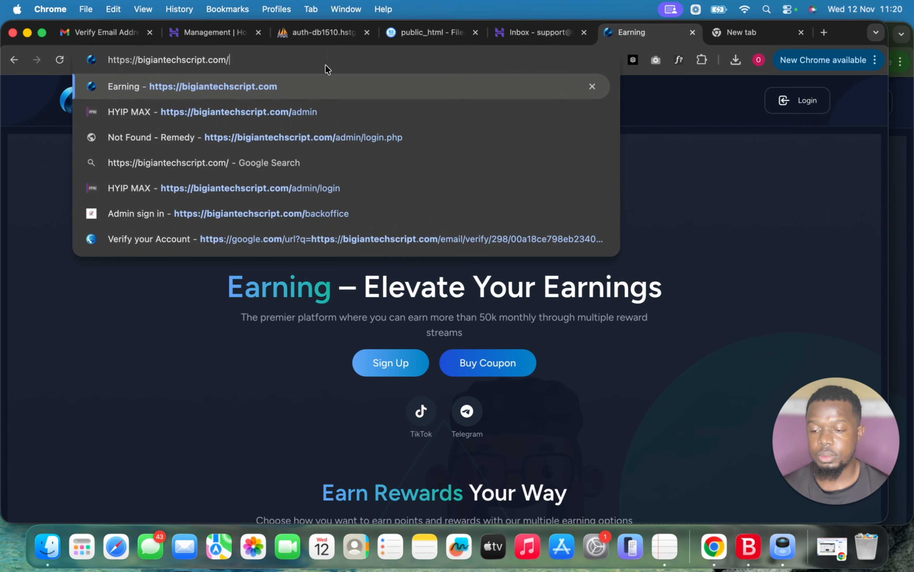
pyautogui.write('a')
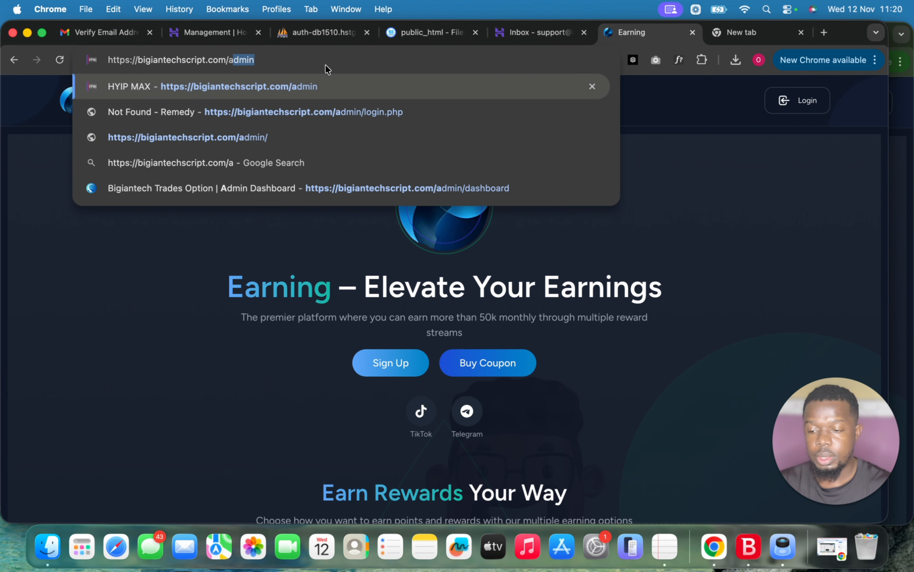
pyautogui.press('Return')
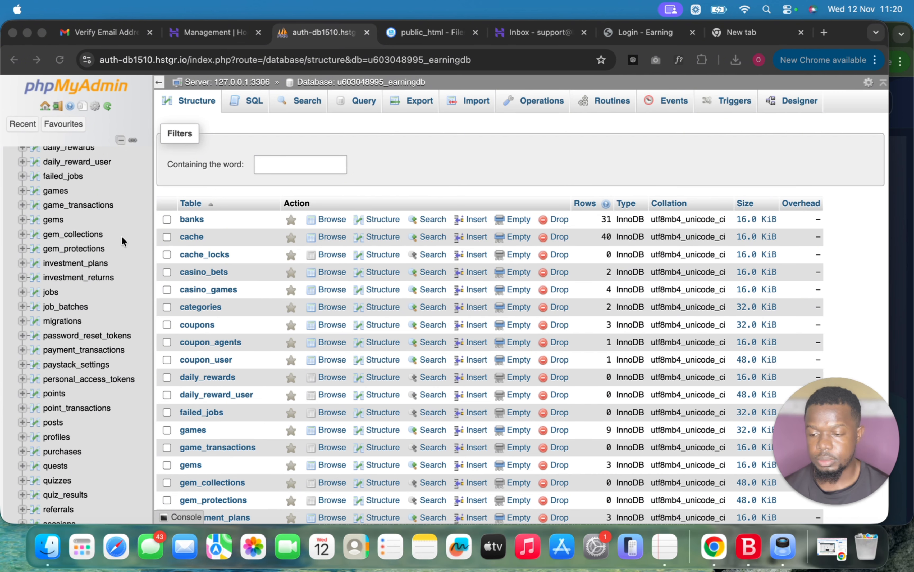
# In phpMyAdmin, open the Admin User row of the earningdb database's users table for editing
pyautogui.scroll(5, 105, 292)
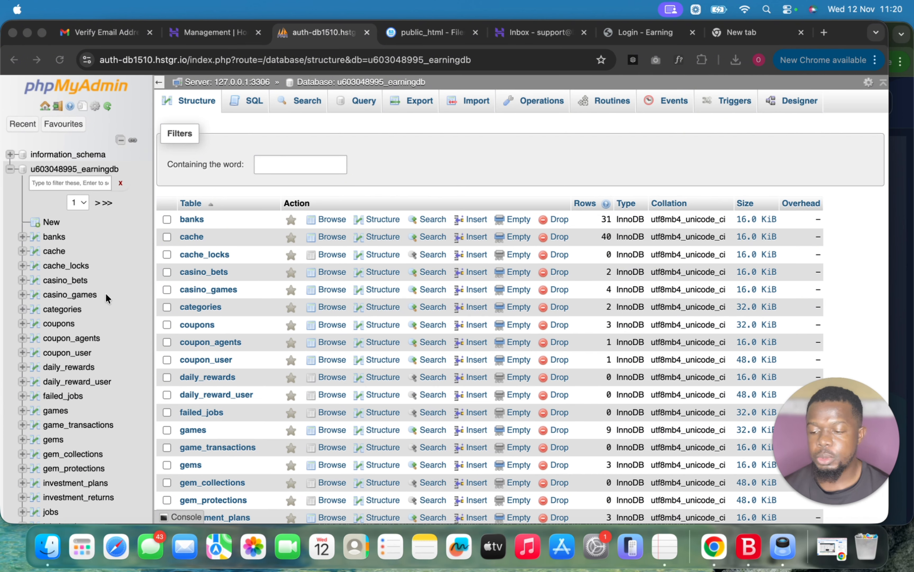
pyautogui.scroll(-10, 105, 292)
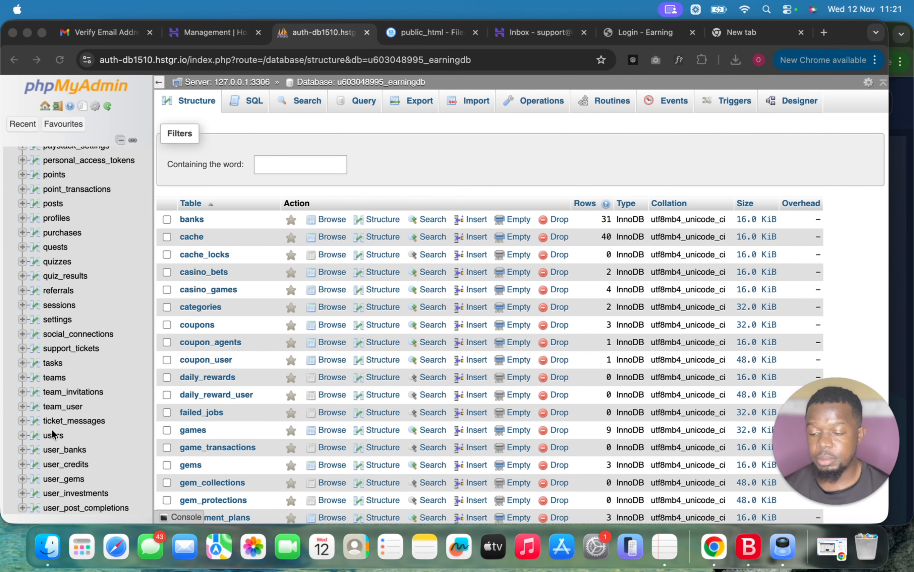
pyautogui.click(53, 437)
pyautogui.click(53, 436)
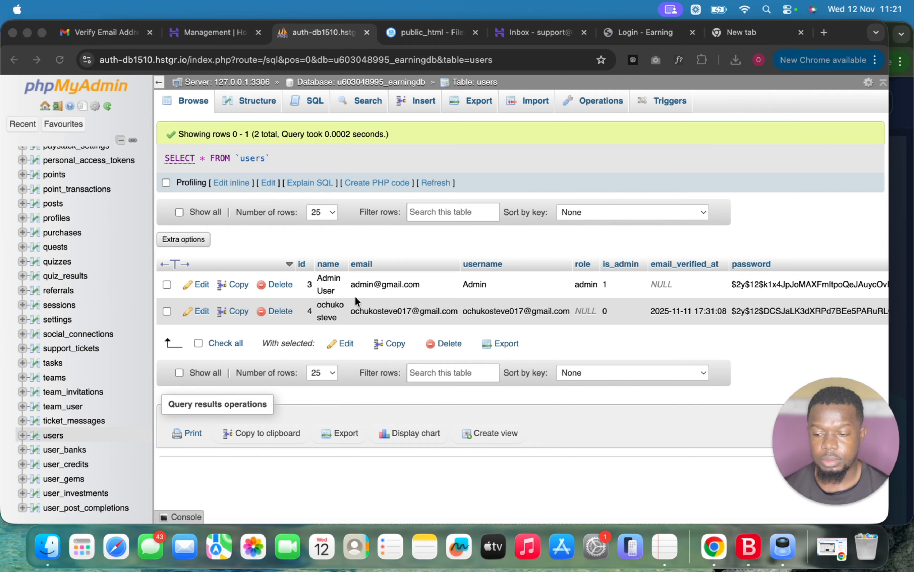
pyautogui.click(201, 286)
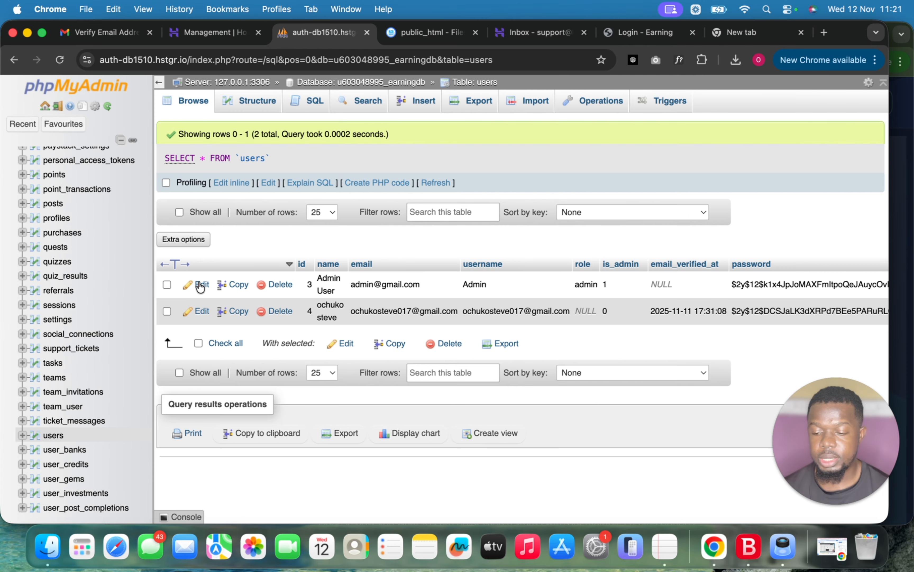
pyautogui.click(200, 286)
pyautogui.scroll(-3, 609, 316)
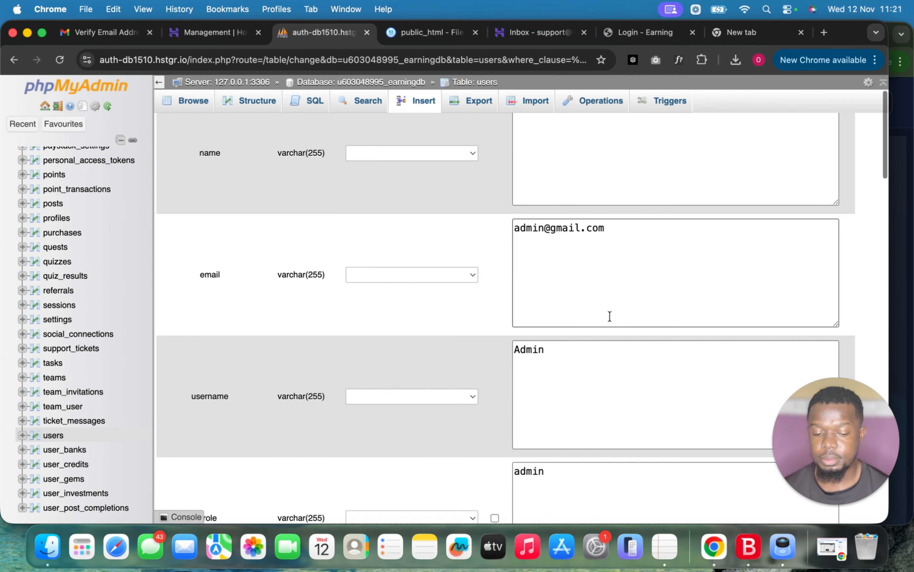
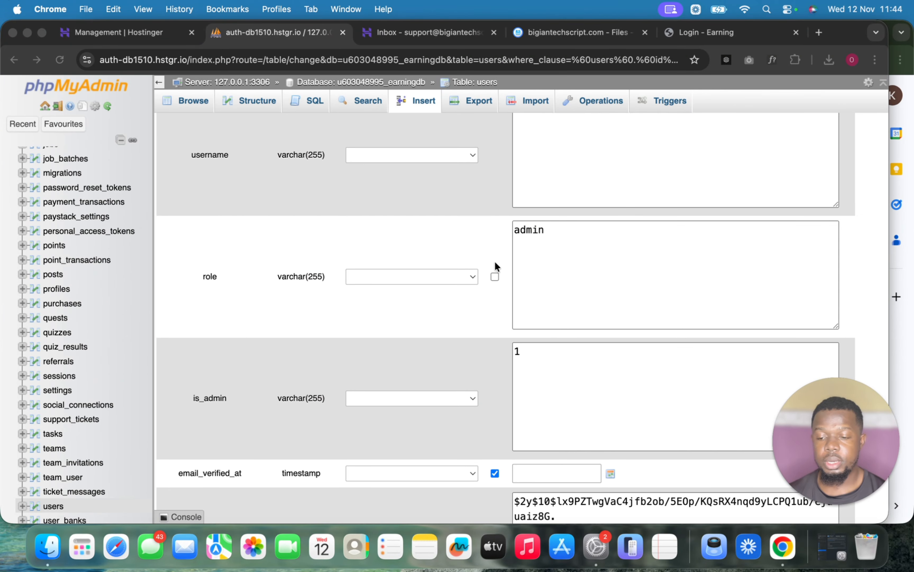
# Replace the stored password value in the Admin User row with a new account password
pyautogui.scroll(8, 579, 284)
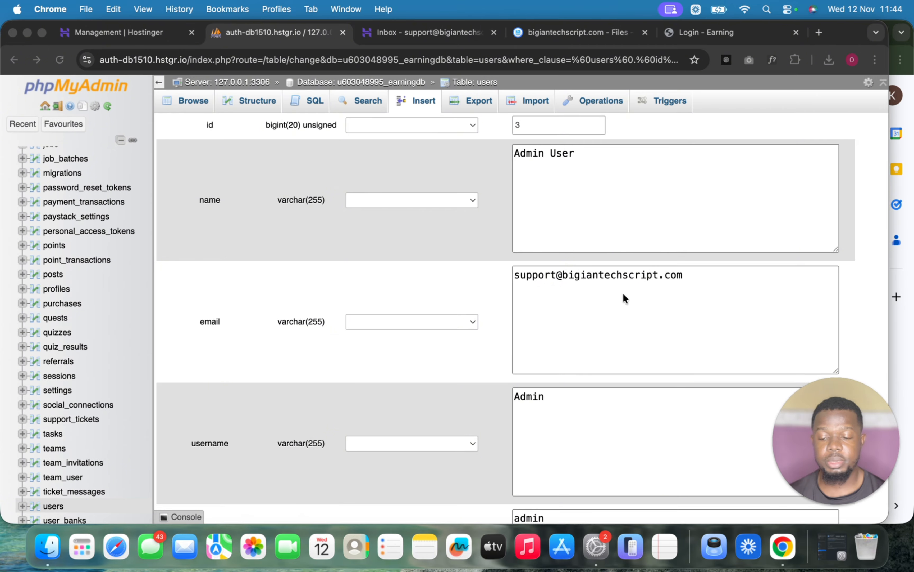
pyautogui.scroll(-10, 576, 298)
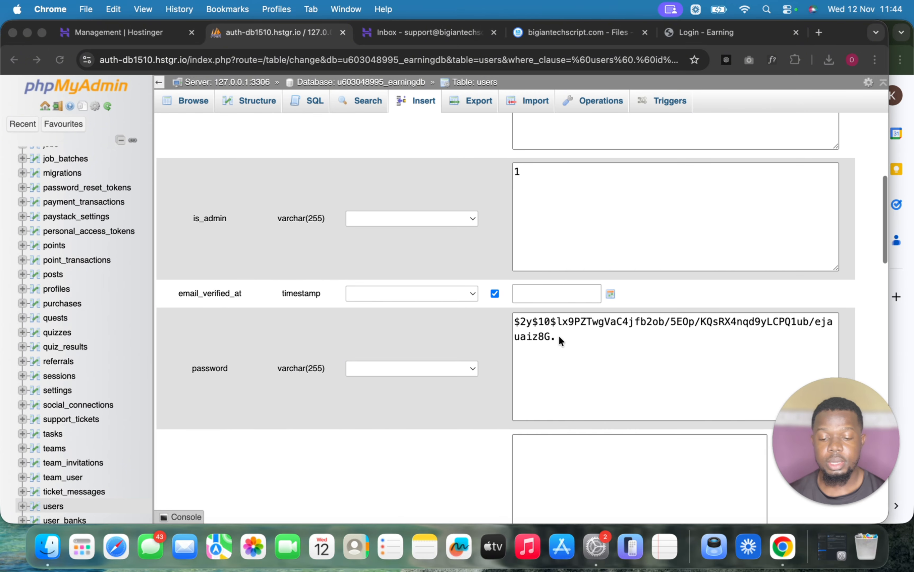
pyautogui.tripleClick(560, 336)
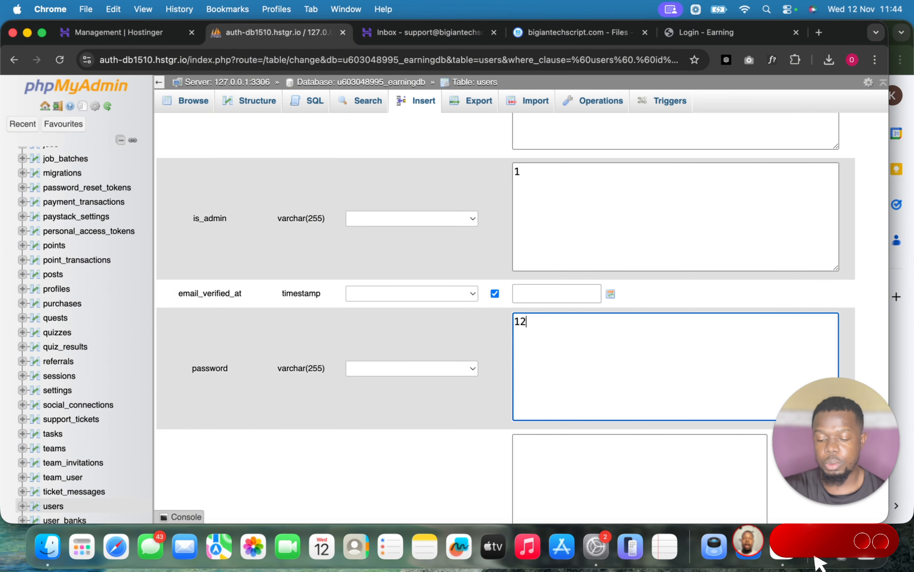
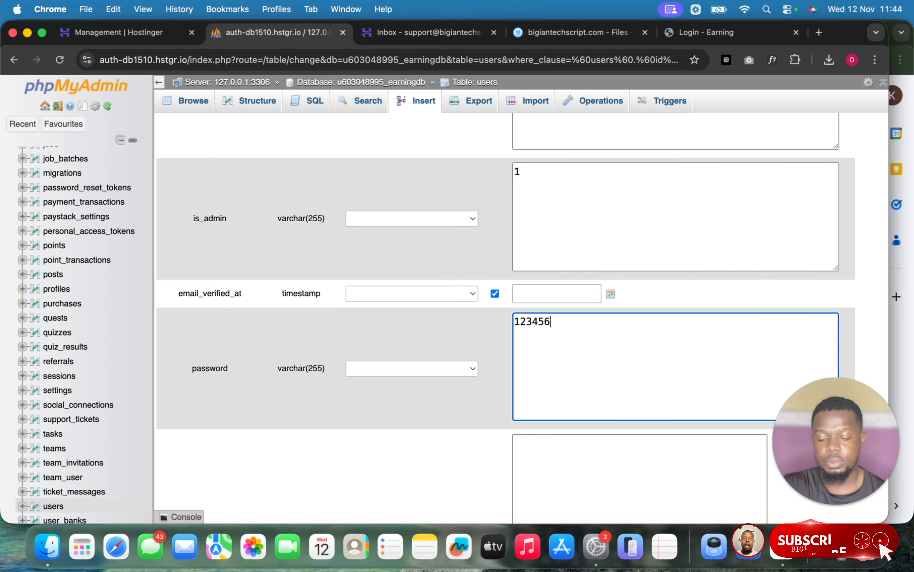
# Apply the password_hash() PHP function to the password column and save the Admin User row
pyautogui.click(456, 369)
pyautogui.scroll(-10, 456, 368)
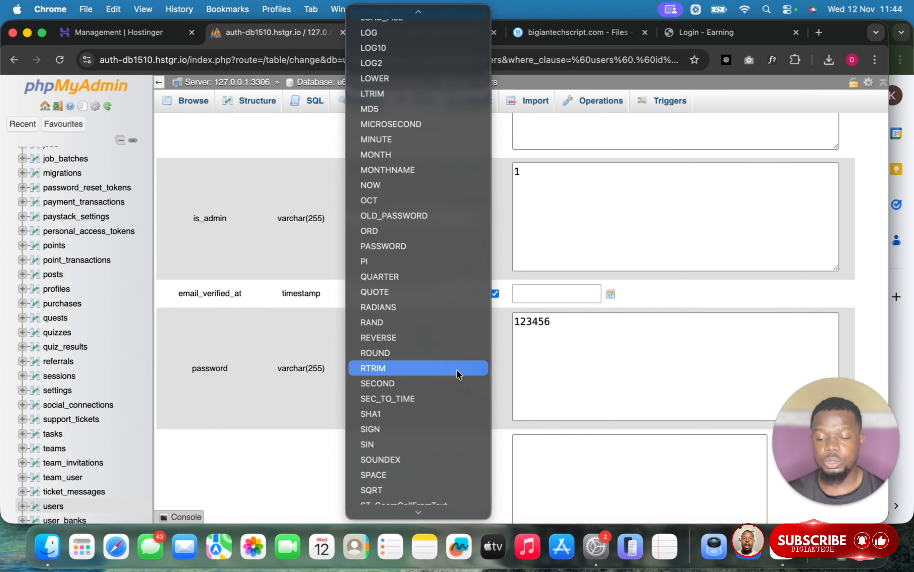
pyautogui.scroll(-15, 459, 373)
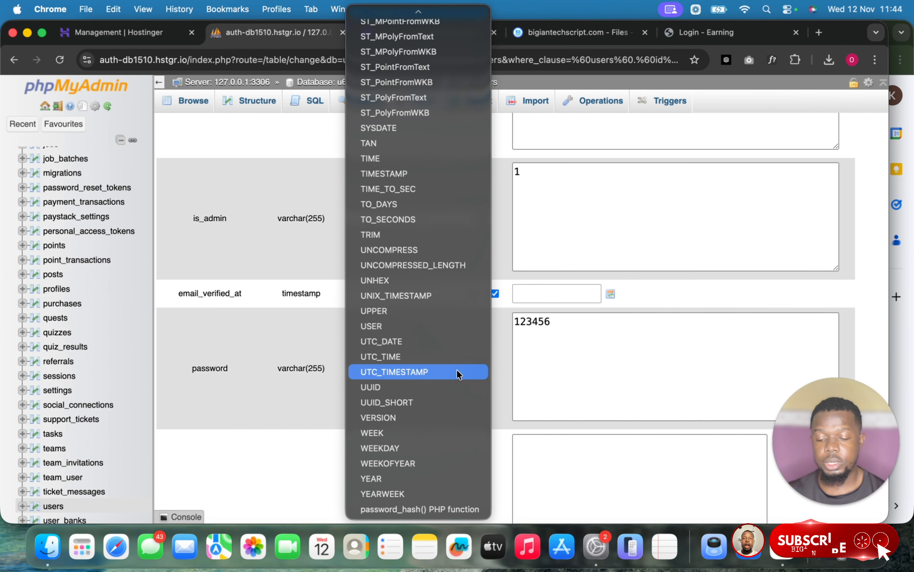
pyautogui.click(411, 511)
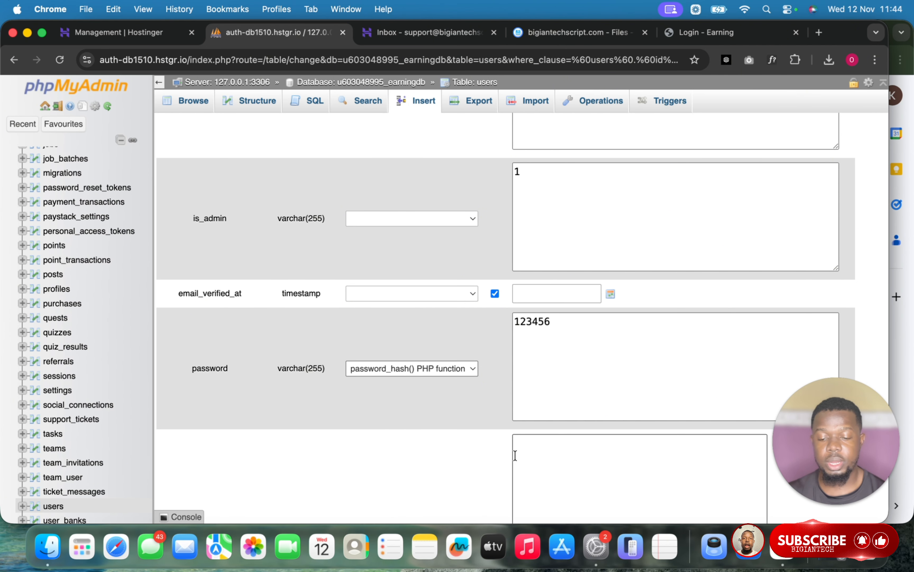
pyautogui.scroll(-10, 515, 457)
pyautogui.scroll(-10, 515, 456)
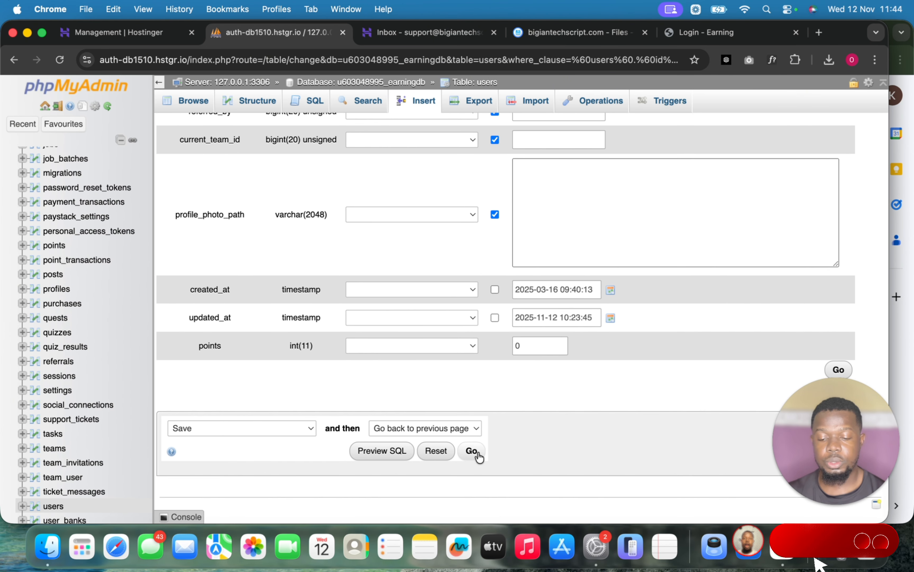
pyautogui.click(472, 451)
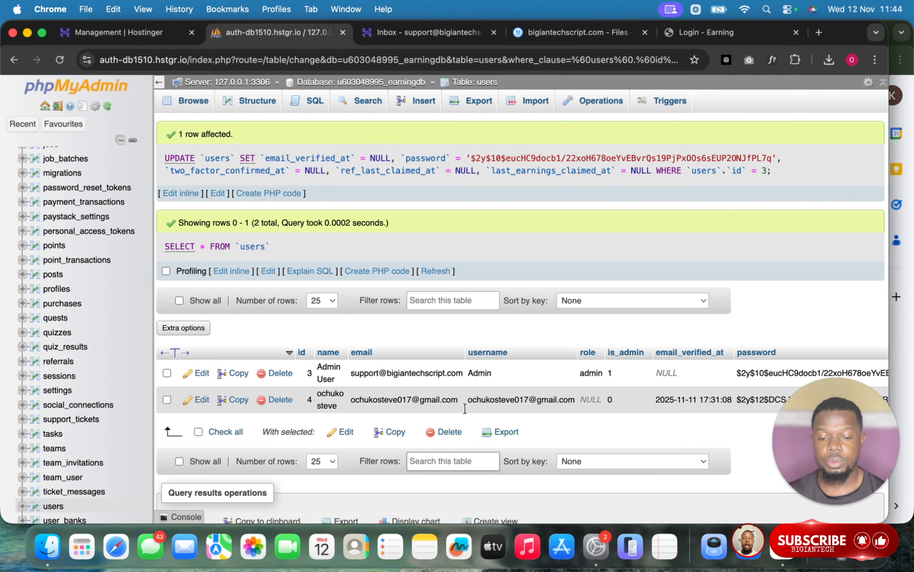
# Sign in on the Earning admin login page with the admin's e-mail and new account password, dismissing the browser's password warning
pyautogui.click(718, 32)
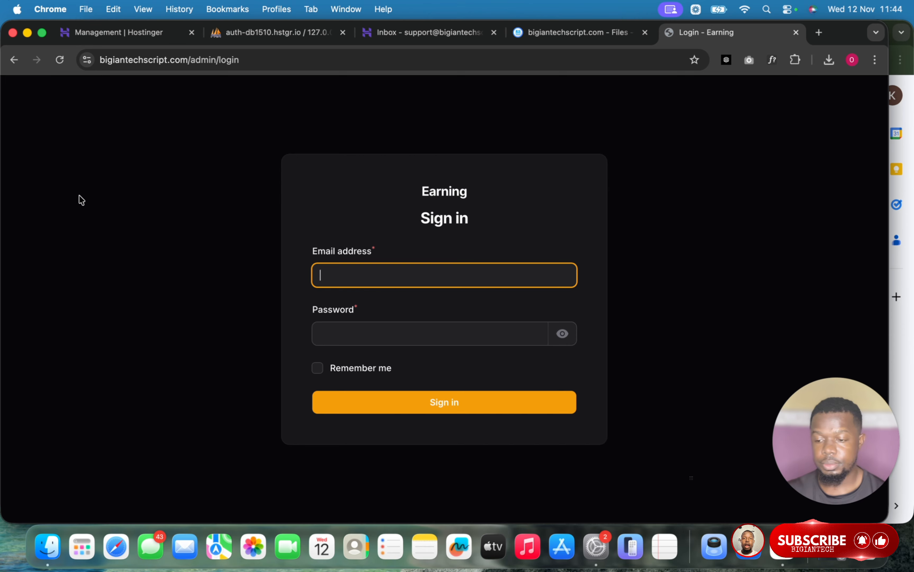
pyautogui.click(529, 151)
pyautogui.press('super+v')
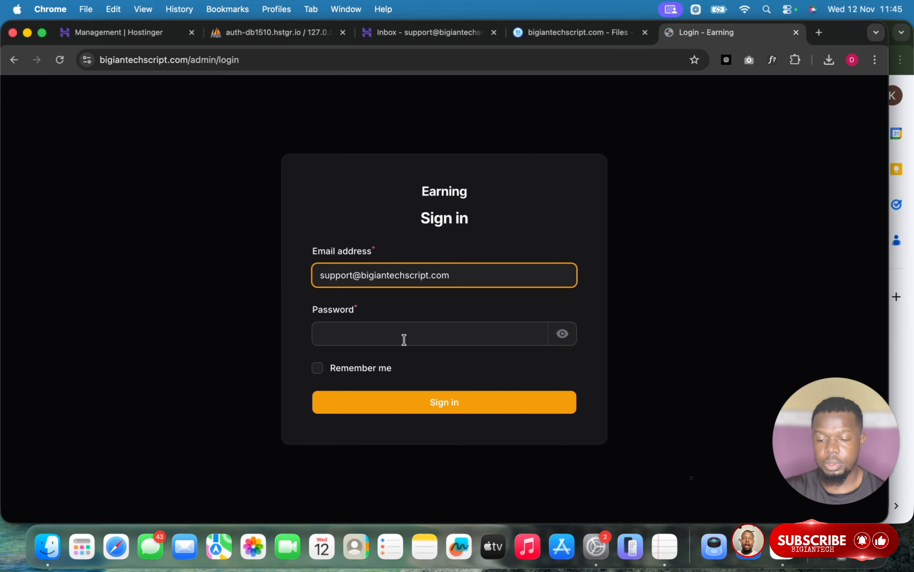
pyautogui.click(394, 337)
pyautogui.write('•••••')
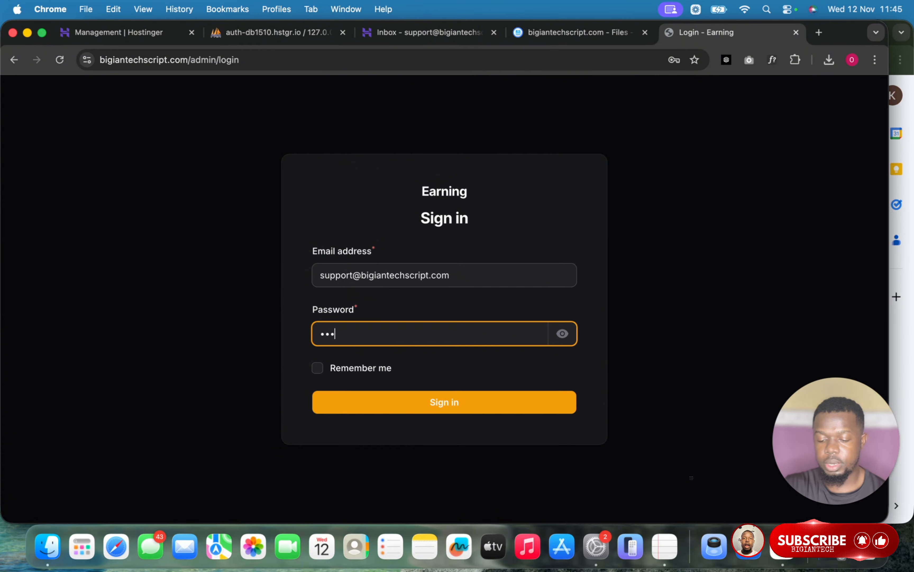
pyautogui.write('•')
pyautogui.click(408, 402)
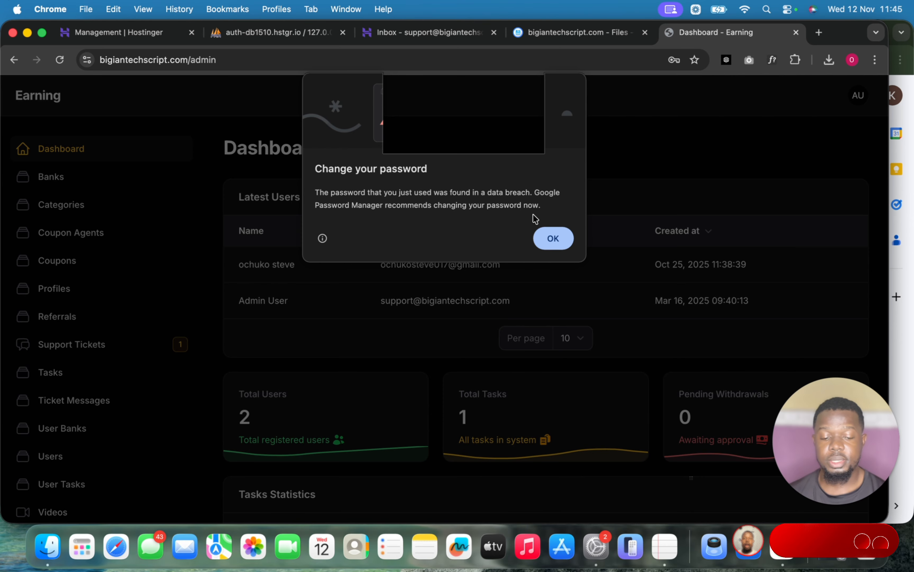
pyautogui.click(552, 236)
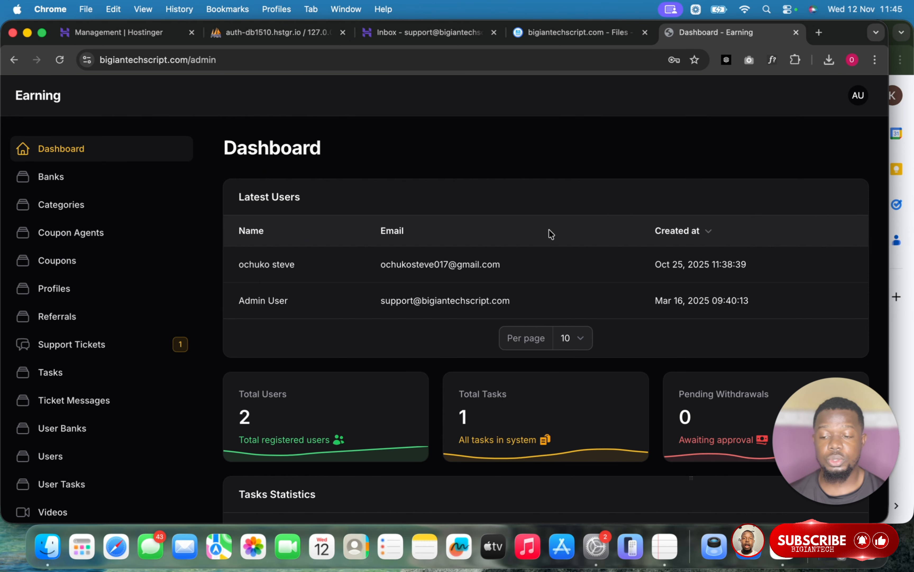
# Look over the admin dashboard's statistics and navigation entries, and open the Email Settings page
pyautogui.scroll(-10, 551, 234)
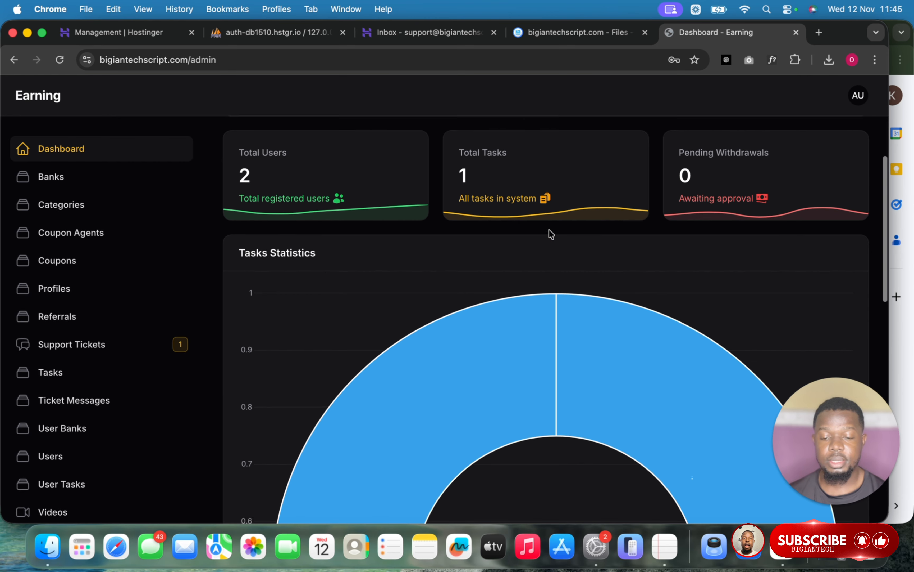
pyautogui.scroll(-6, 270, 342)
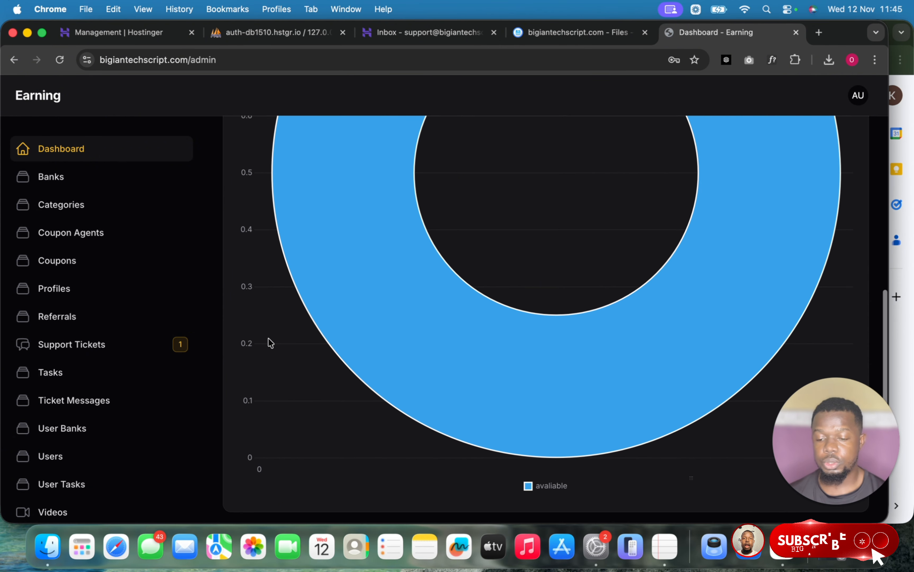
pyautogui.scroll(3, 270, 342)
pyautogui.scroll(3, 270, 342)
pyautogui.scroll(-10, 124, 403)
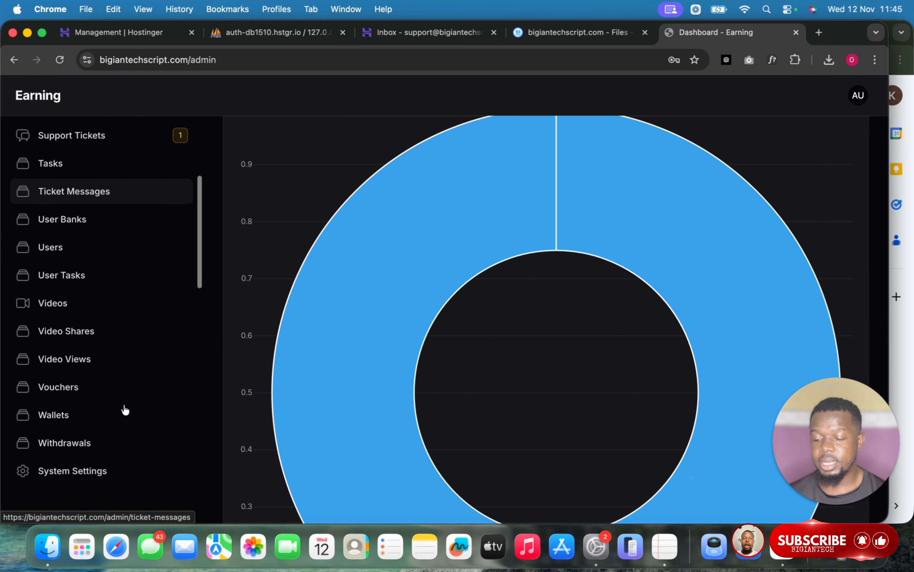
pyautogui.scroll(-3, 125, 404)
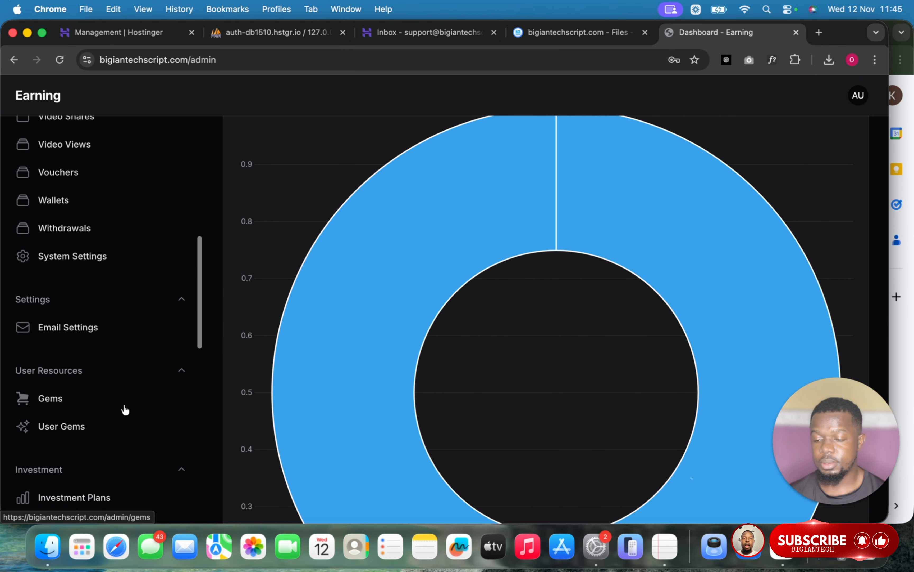
pyautogui.click(83, 328)
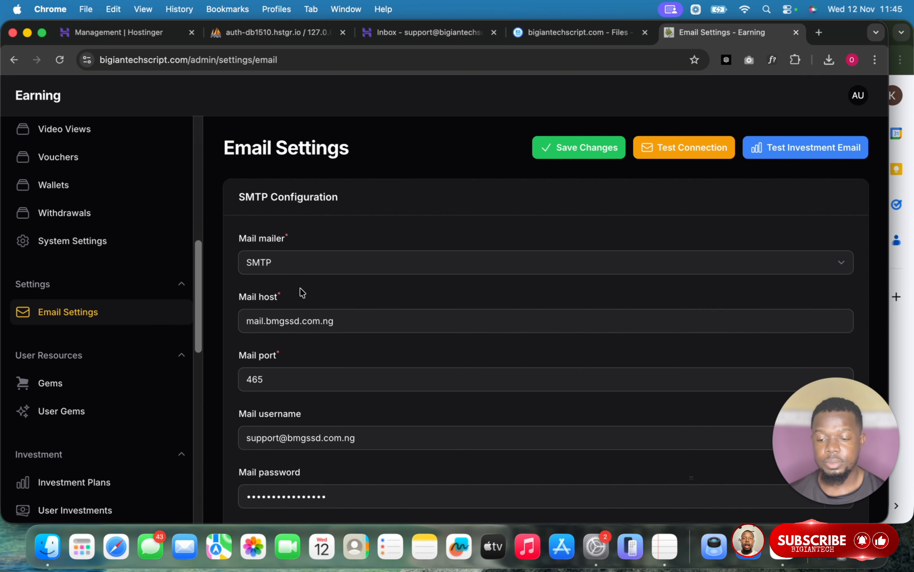
# Set the mail host in the SMTP configuration to smtp.hostinger.com
pyautogui.scroll(-2, 383, 247)
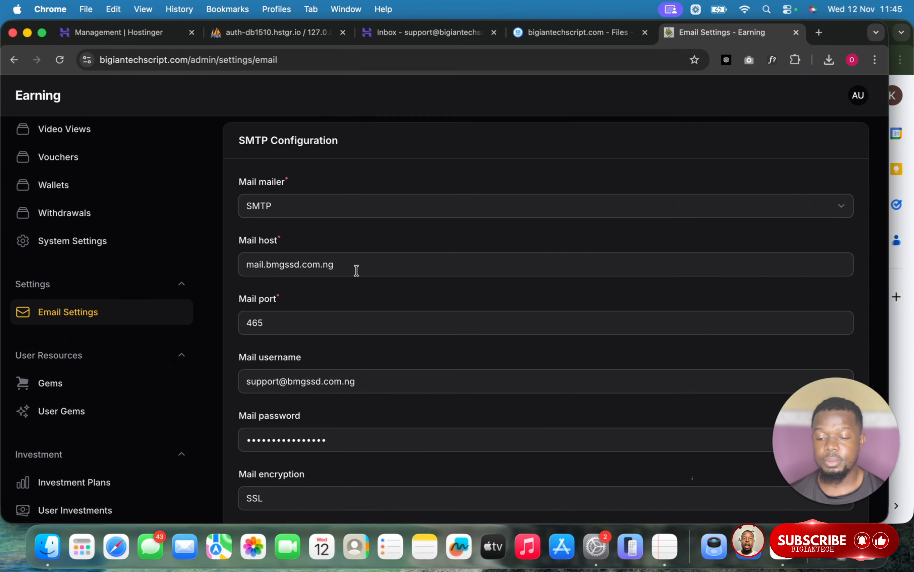
pyautogui.moveTo(356, 270); pyautogui.dragTo(247, 263)
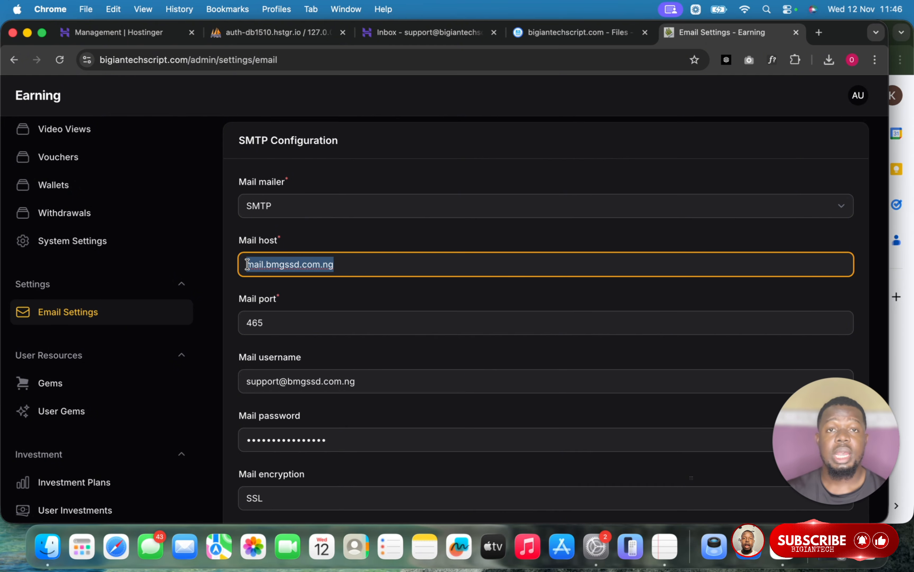
pyautogui.write('s')
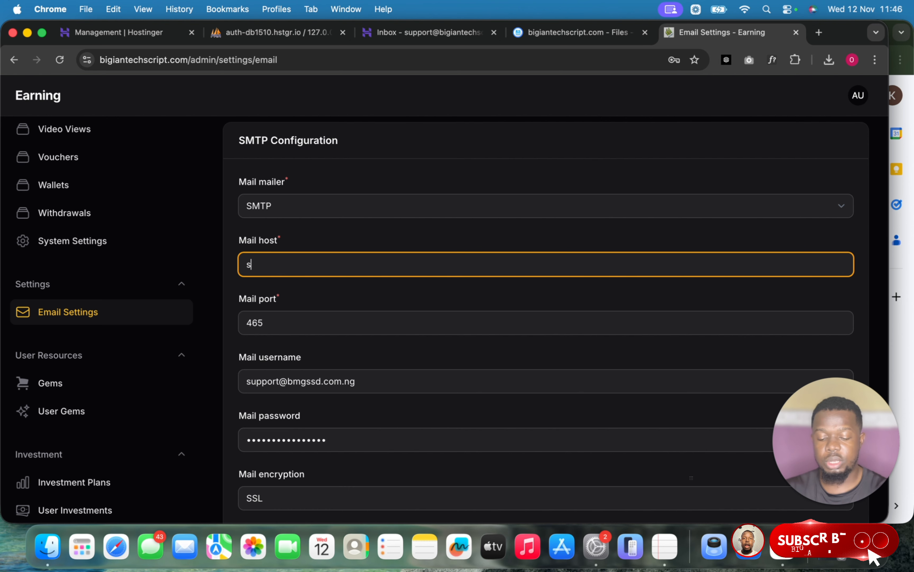
pyautogui.write('mtp')
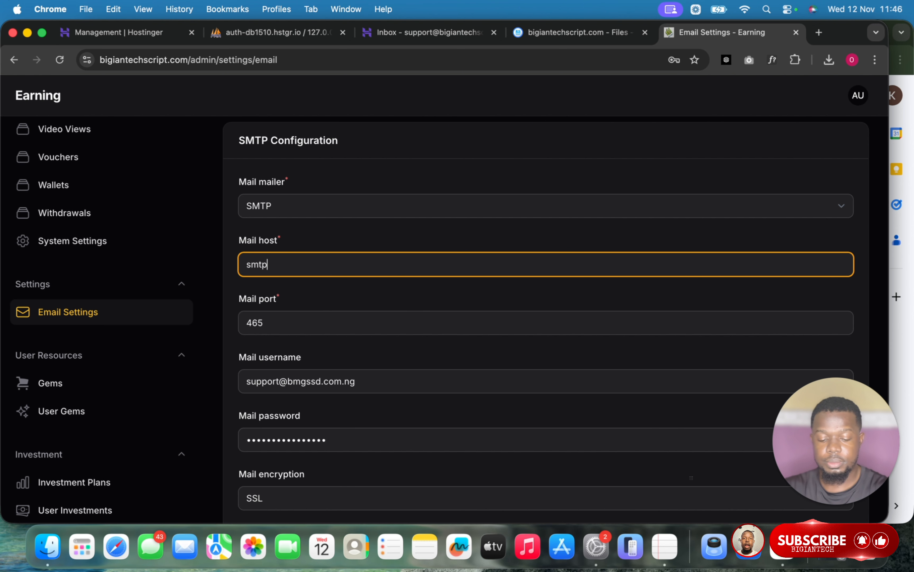
pyautogui.write('.hostin')
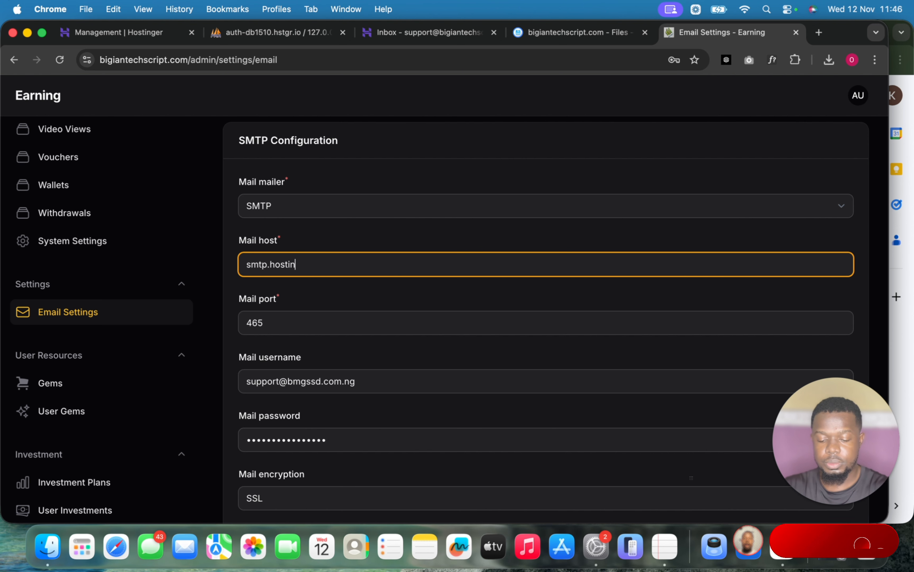
pyautogui.write('ger.com')
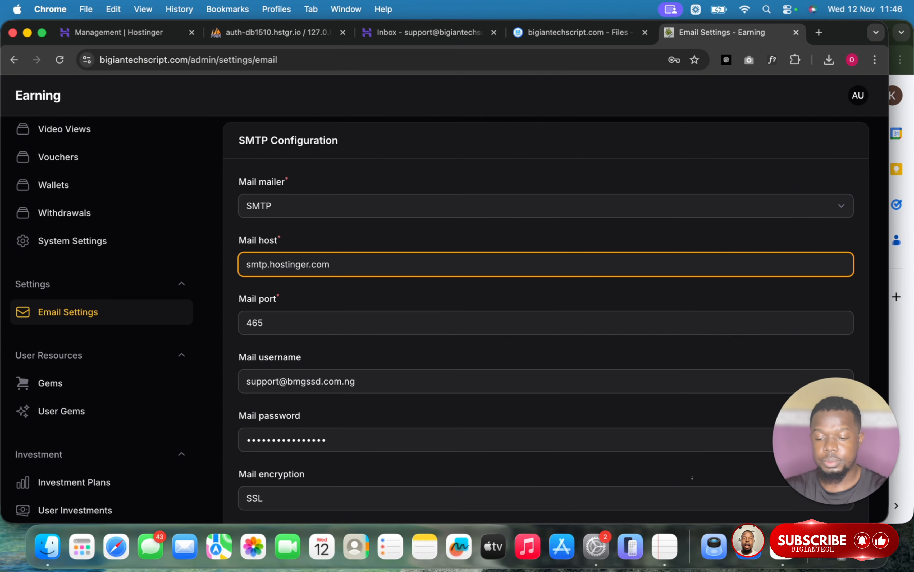
# Set the mail username to the site's support e-mail address and the mail password to the mailbox password copied from the TextEdit note
pyautogui.scroll(-4, 299, 287)
pyautogui.tripleClick(345, 292)
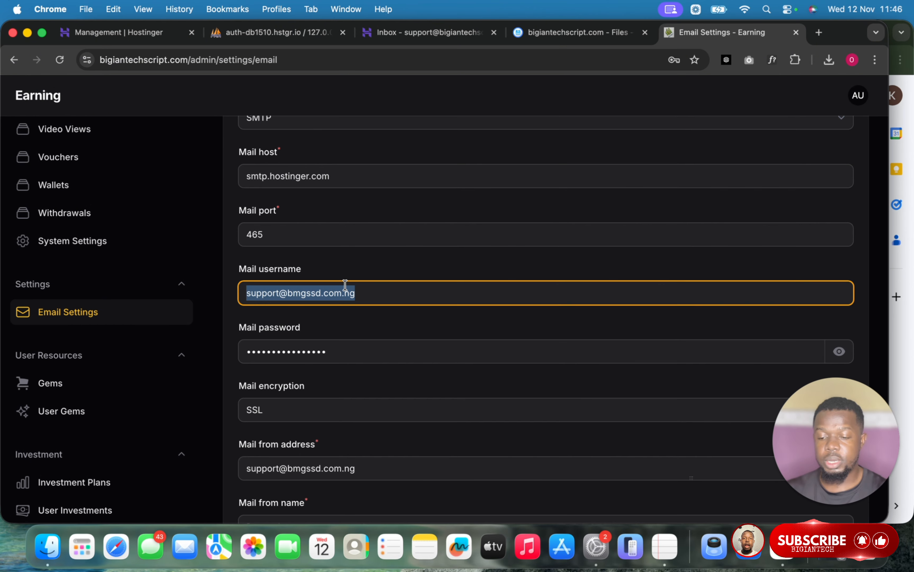
pyautogui.press('super+v')
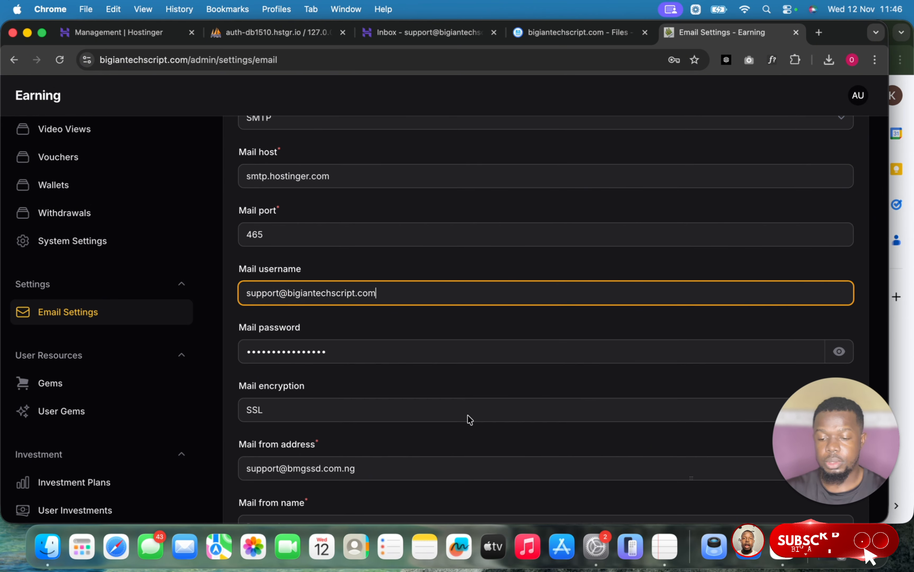
pyautogui.click(664, 546)
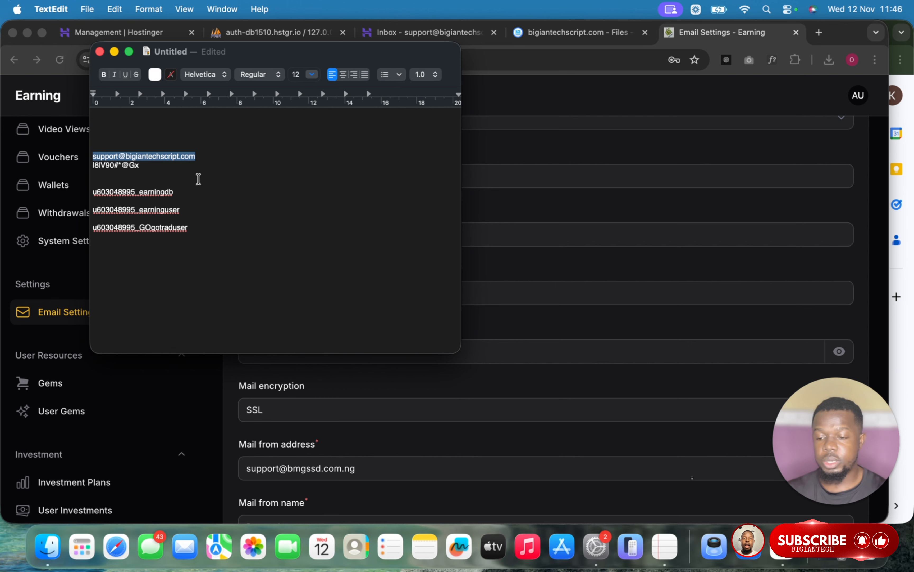
pyautogui.moveTo(139, 166); pyautogui.dragTo(92, 165)
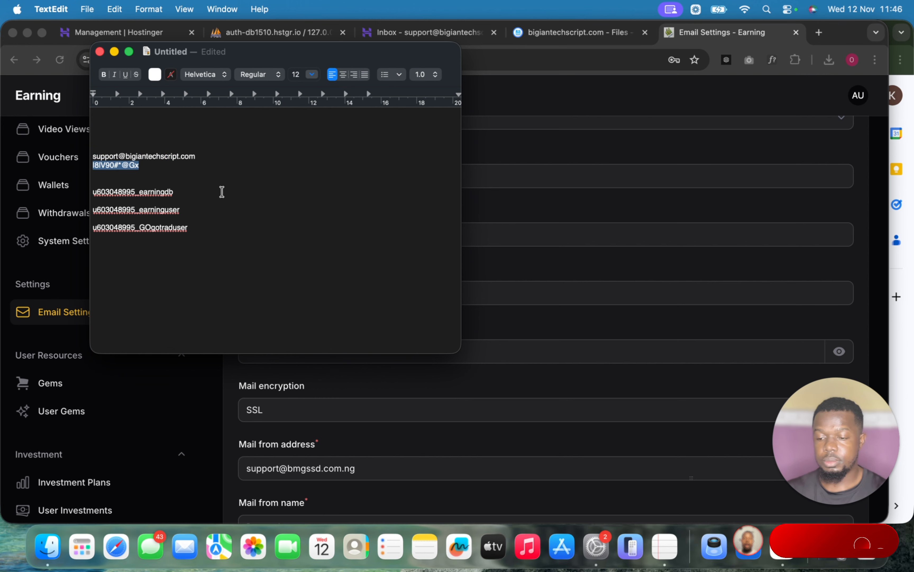
pyautogui.press('super+c')
pyautogui.doubleClick(490, 348)
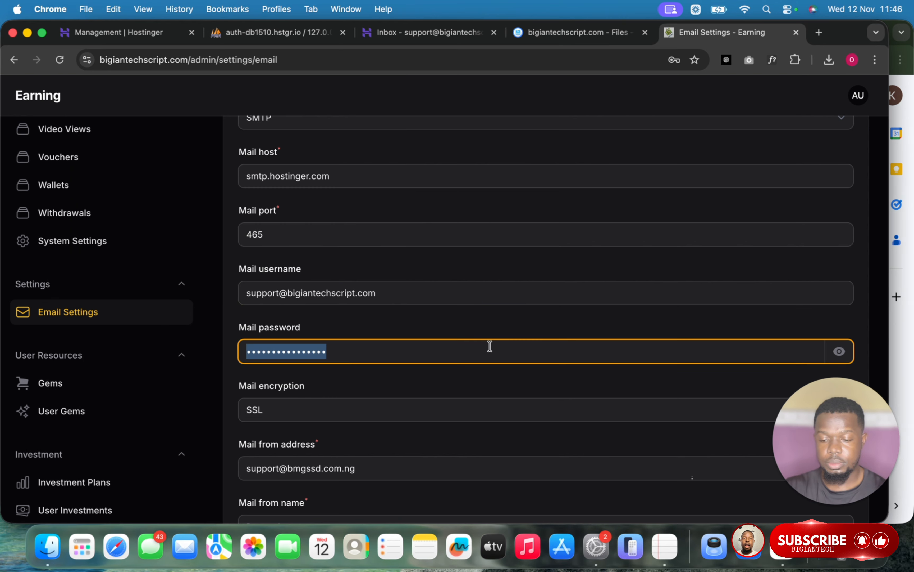
pyautogui.press('super+v')
# Set the mail from address to the same support e-mail address used as the mail username
pyautogui.scroll(-3, 489, 346)
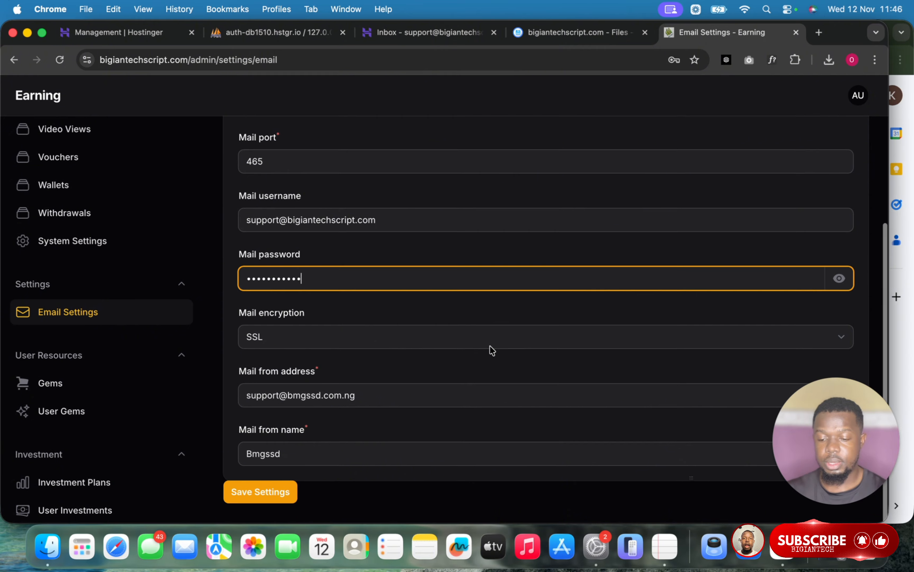
pyautogui.tripleClick(396, 221)
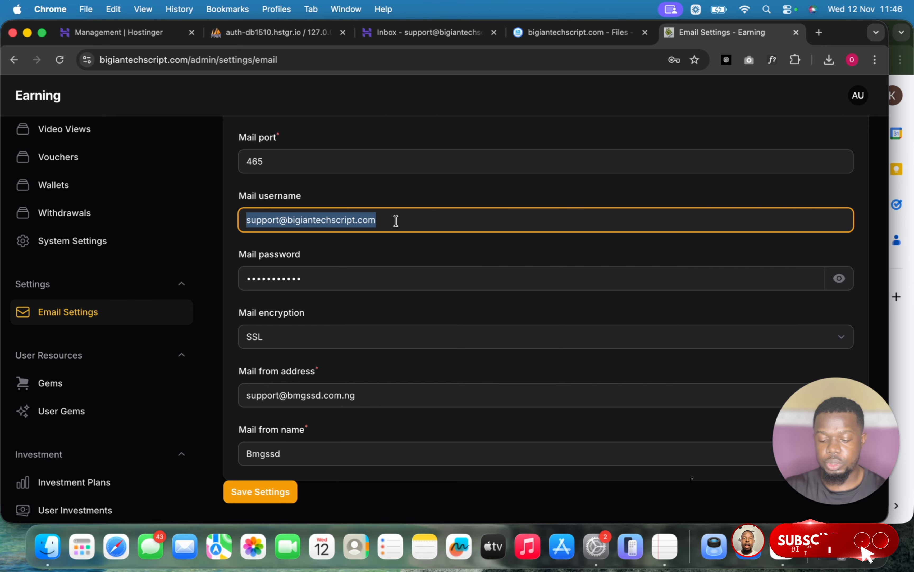
pyautogui.tripleClick(390, 390)
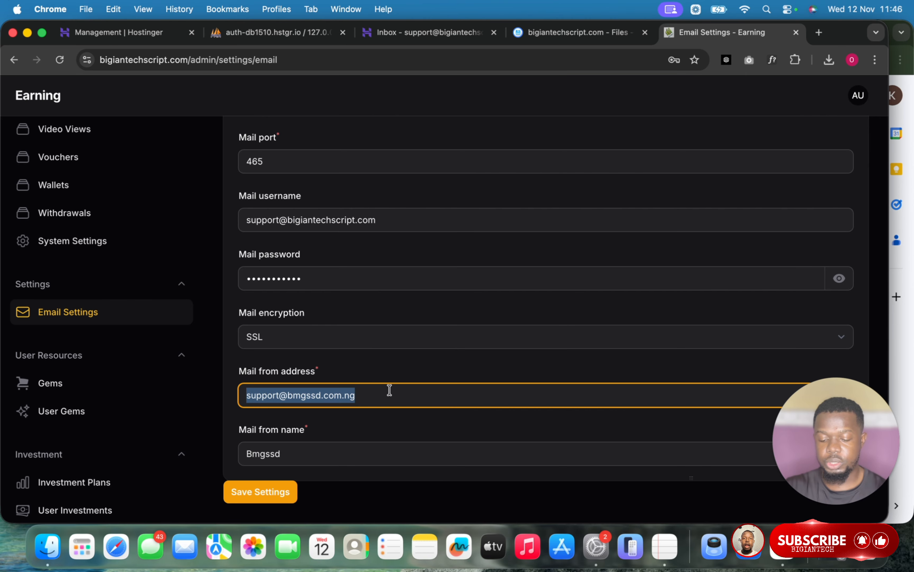
pyautogui.press('super+v')
# Set the mail from name to Bigiantech and save the email settings
pyautogui.tripleClick(313, 459)
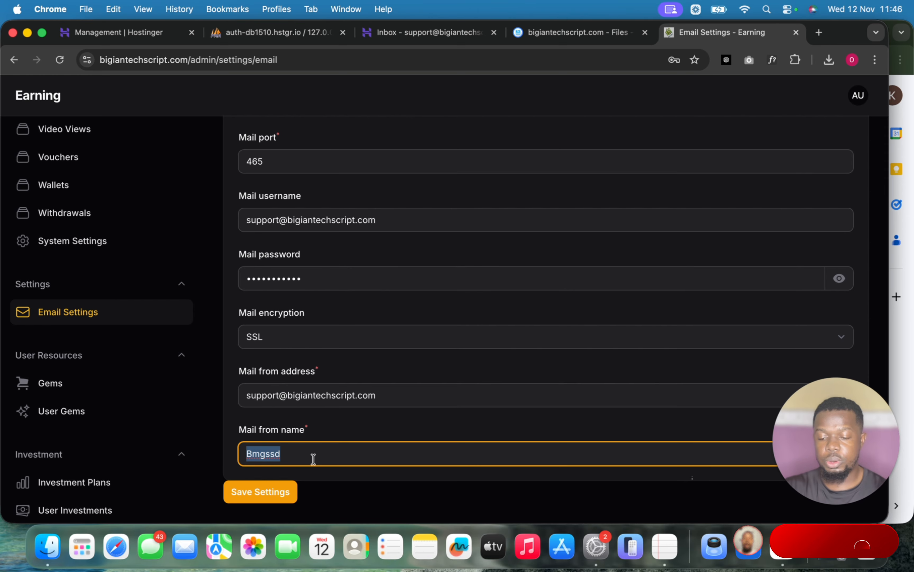
pyautogui.write('Big')
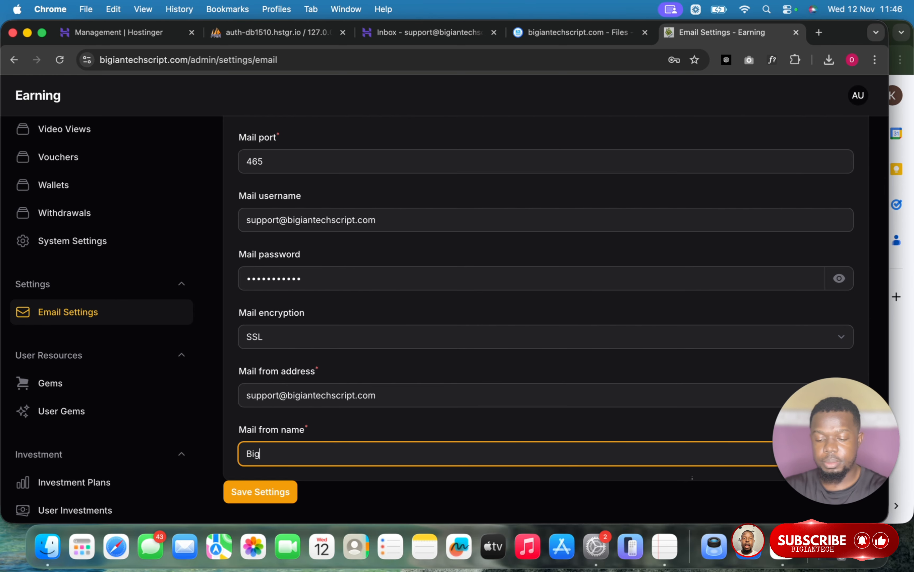
pyautogui.write('iantec')
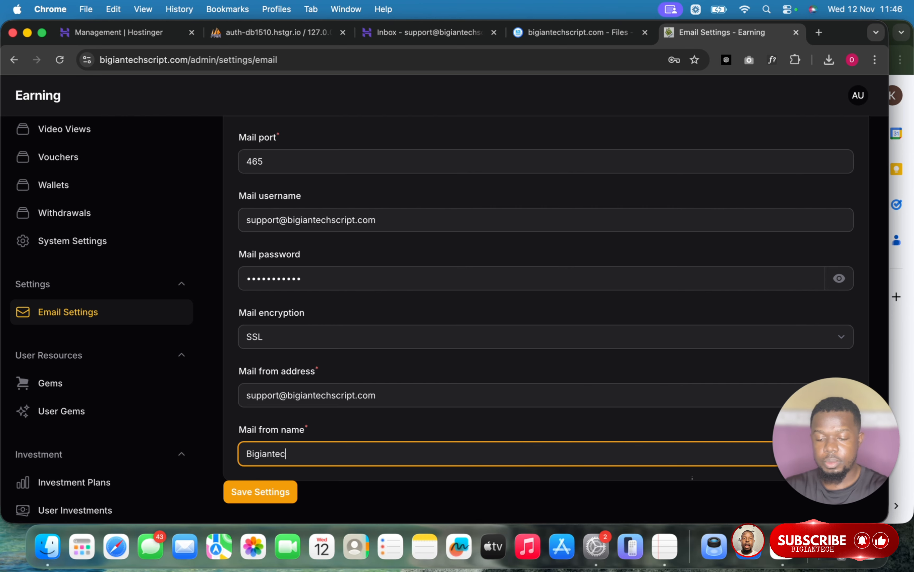
pyautogui.write('h')
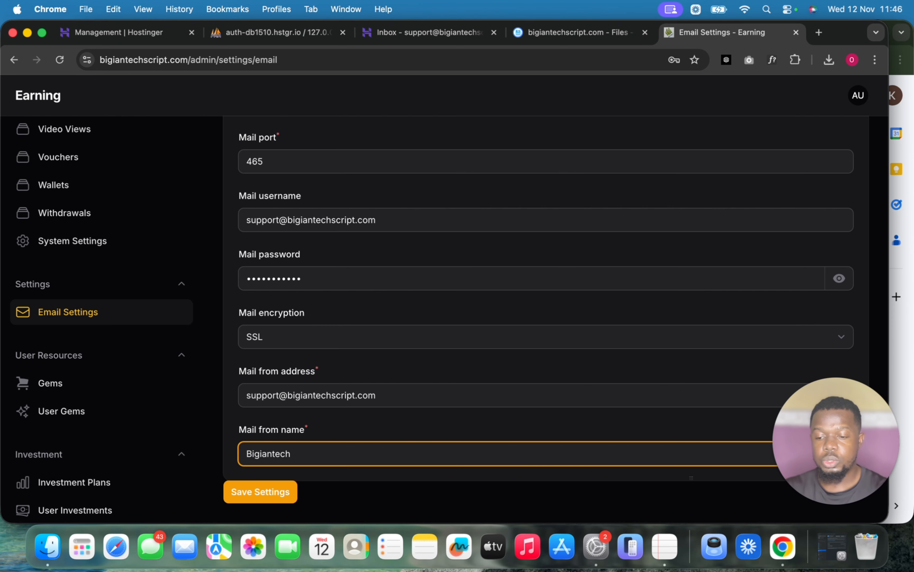
pyautogui.click(269, 499)
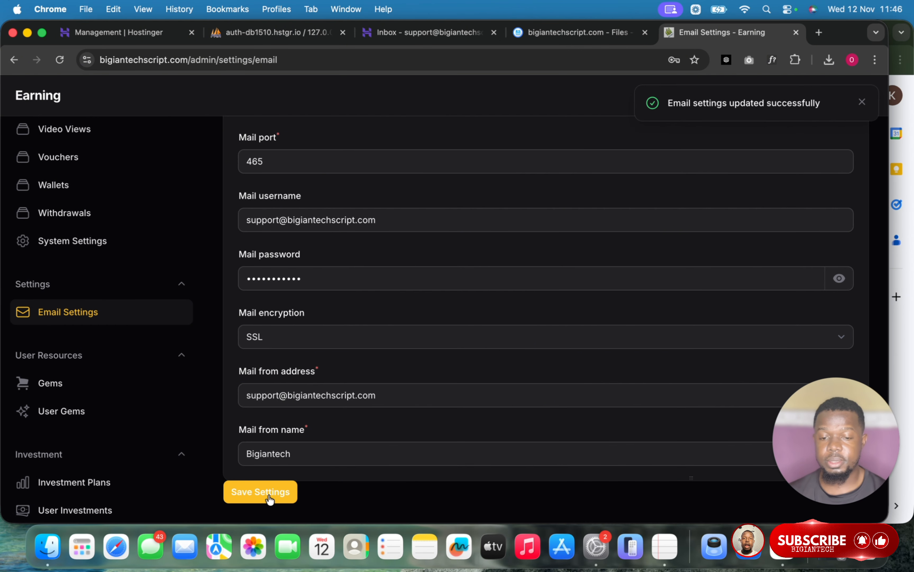
# Test the SMTP connection, check the Test Email Configuration message in the Hostinger support mailbox, and return to the inbox
pyautogui.scroll(6, 467, 241)
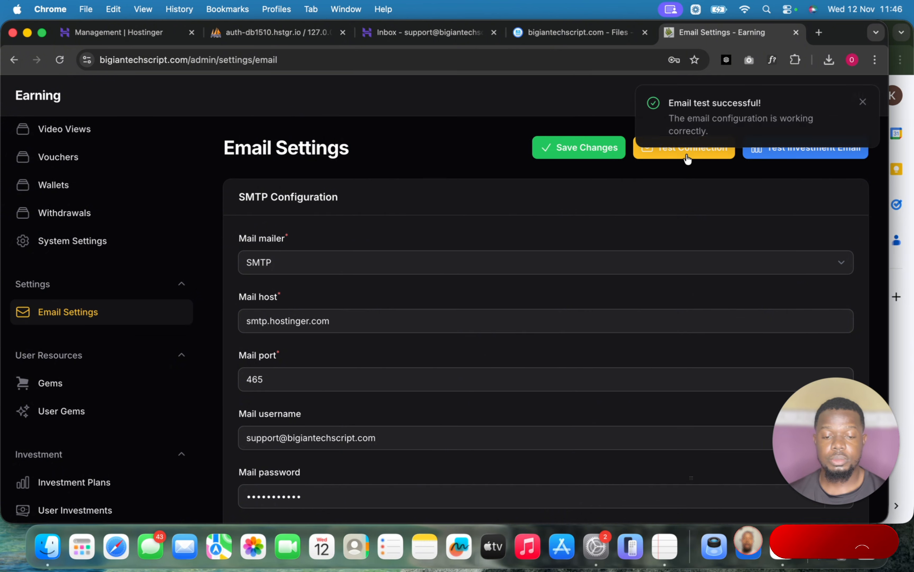
pyautogui.click(447, 35)
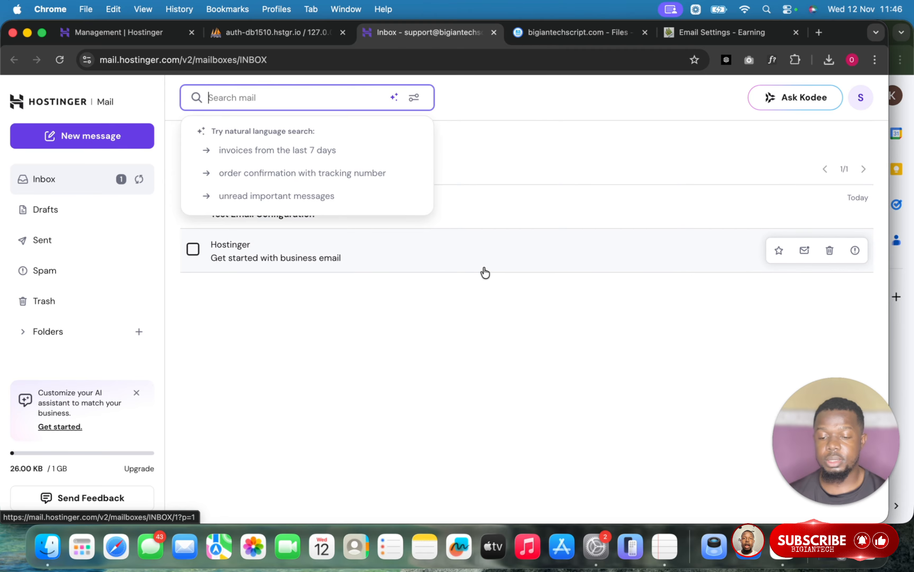
pyautogui.click(478, 261)
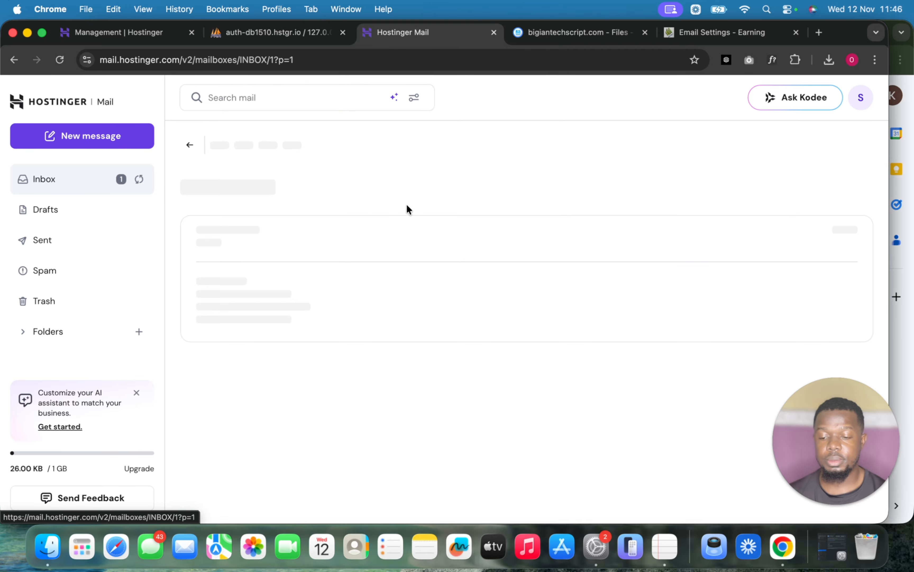
pyautogui.click(189, 146)
pyautogui.click(319, 216)
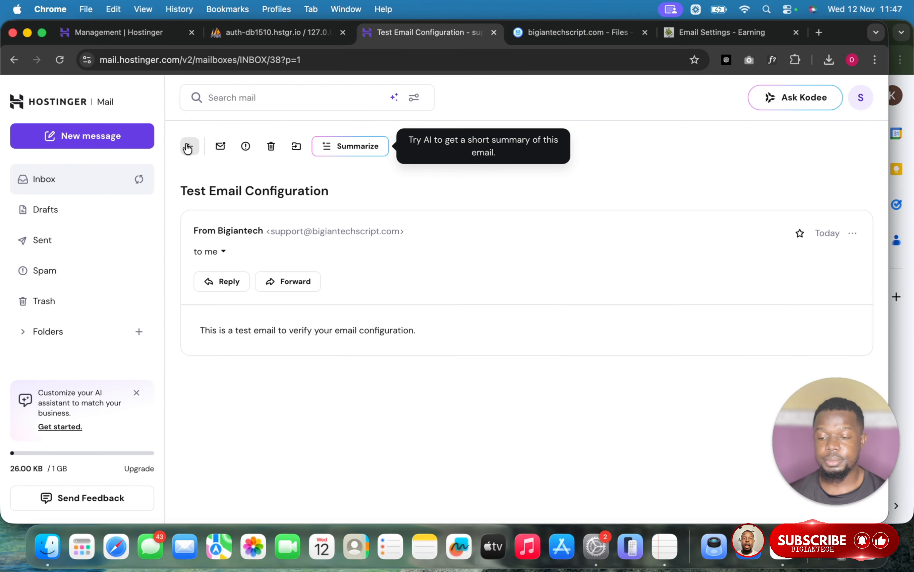
pyautogui.click(186, 144)
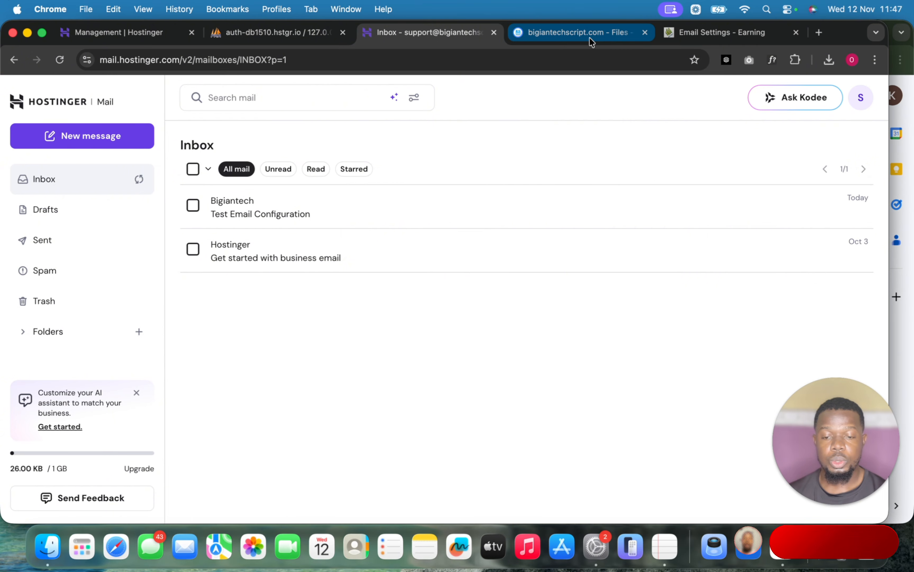
# Switch to the public Earning website and examine its home page and the coupon agents listed under Buy Coupons
pyautogui.click(709, 35)
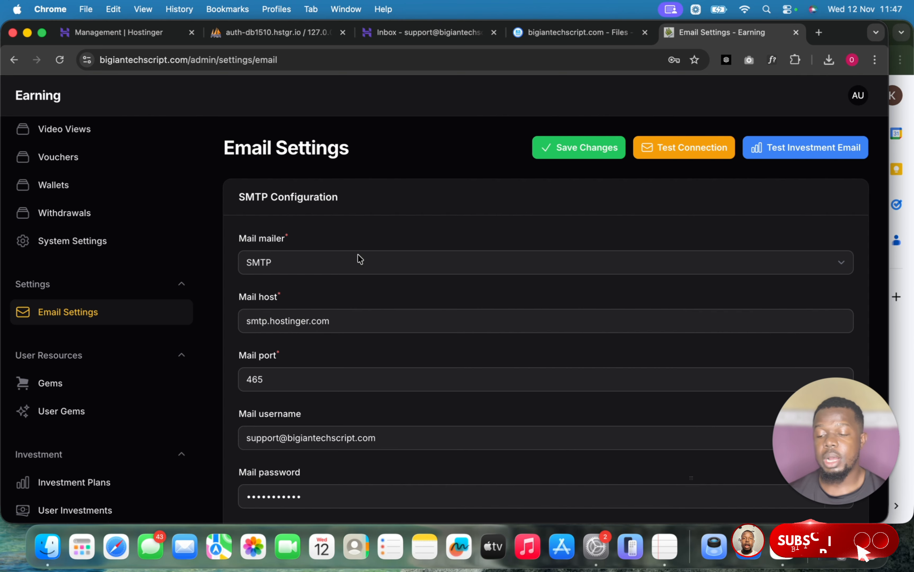
pyautogui.scroll(10, 162, 308)
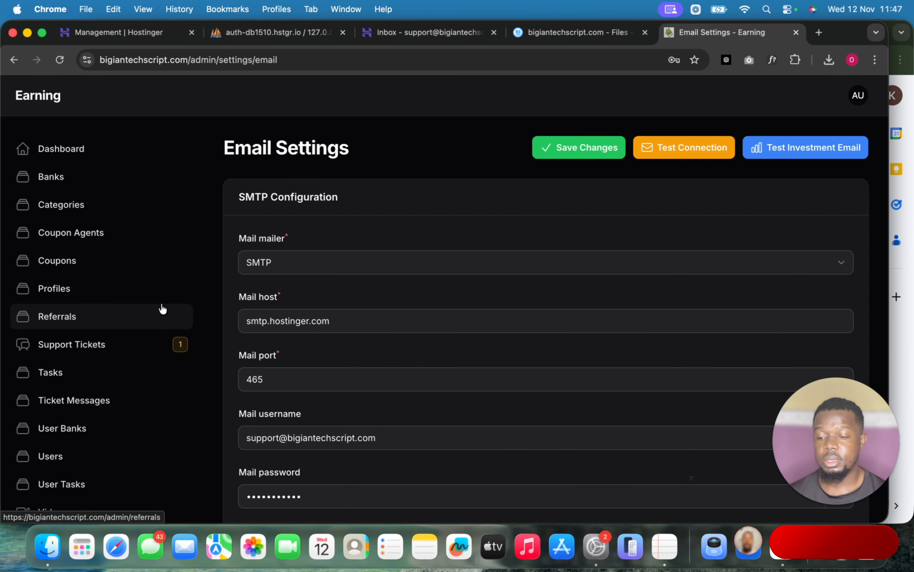
pyautogui.click(902, 339)
pyautogui.click(355, 33)
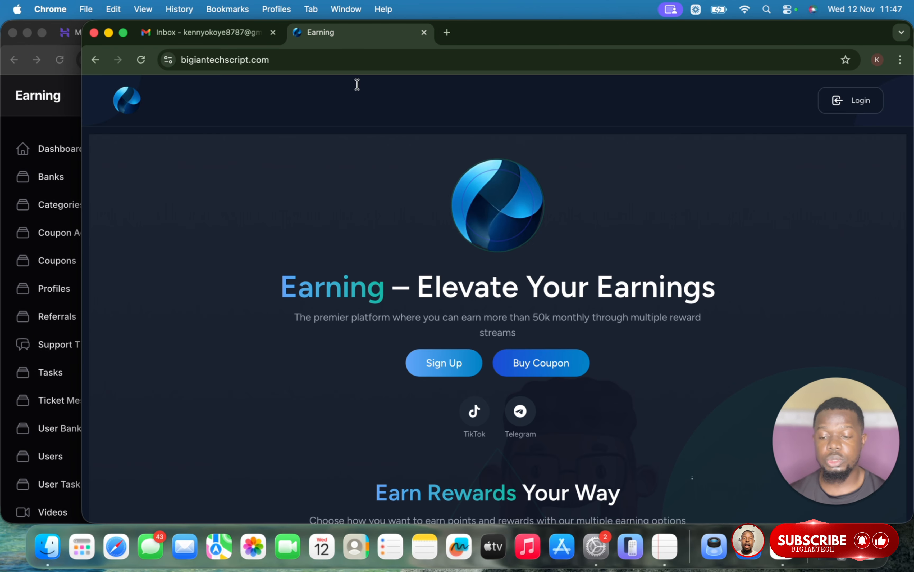
pyautogui.scroll(-2, 335, 188)
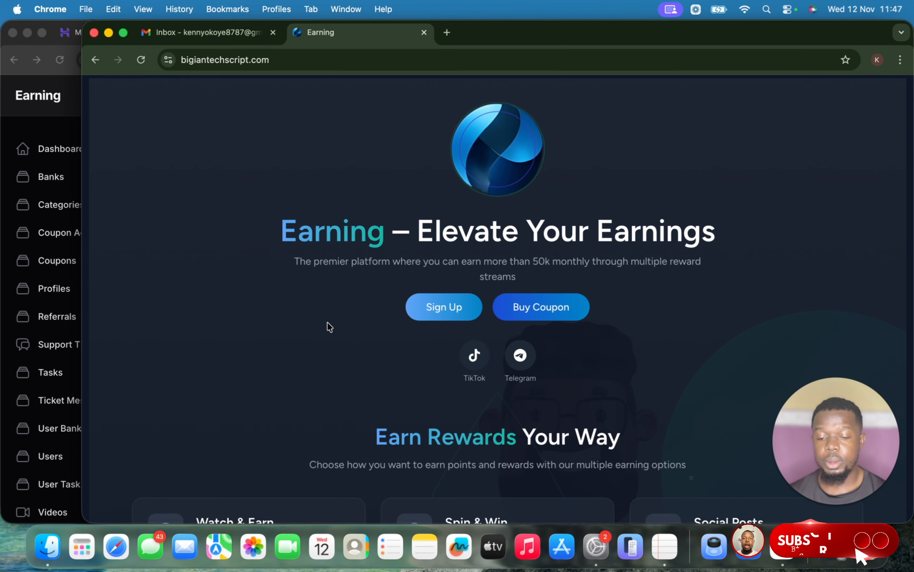
pyautogui.scroll(2, 312, 309)
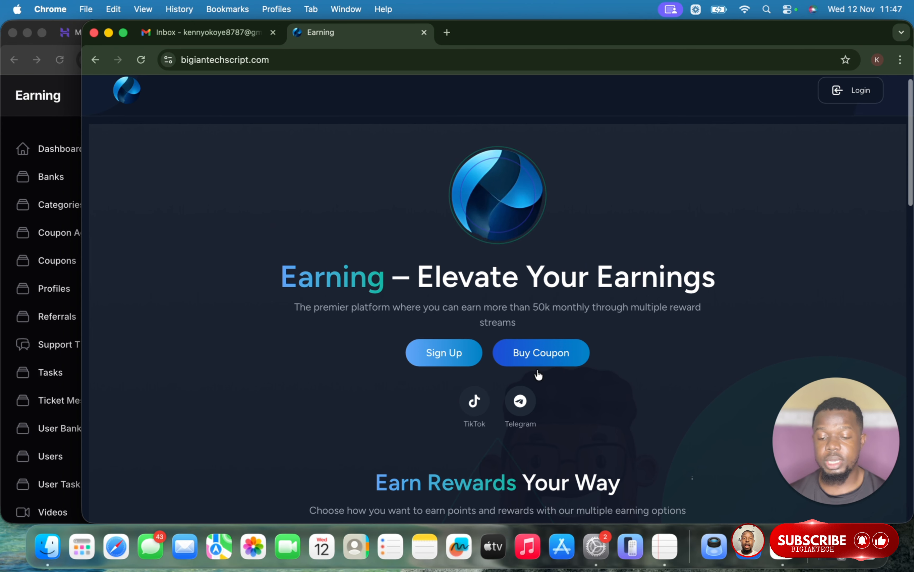
pyautogui.click(548, 359)
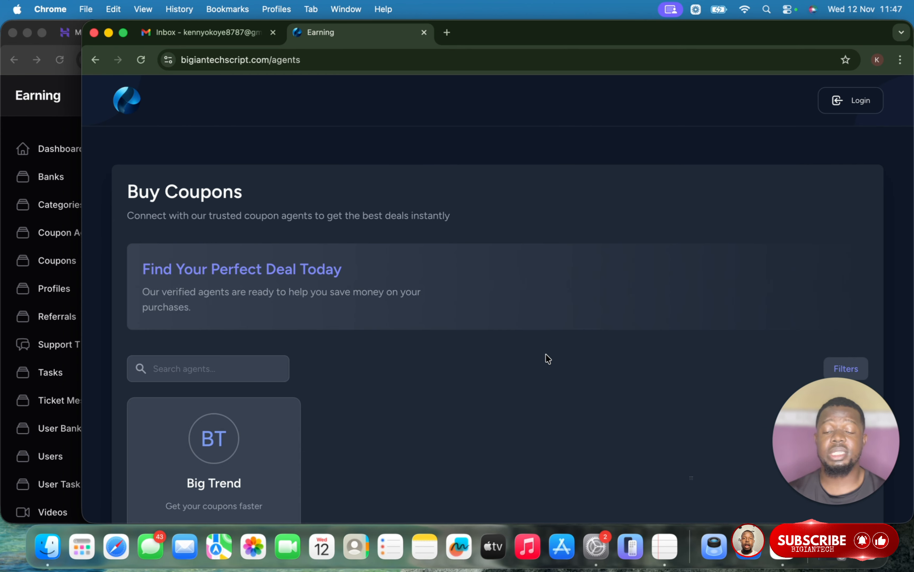
pyautogui.scroll(-4, 548, 359)
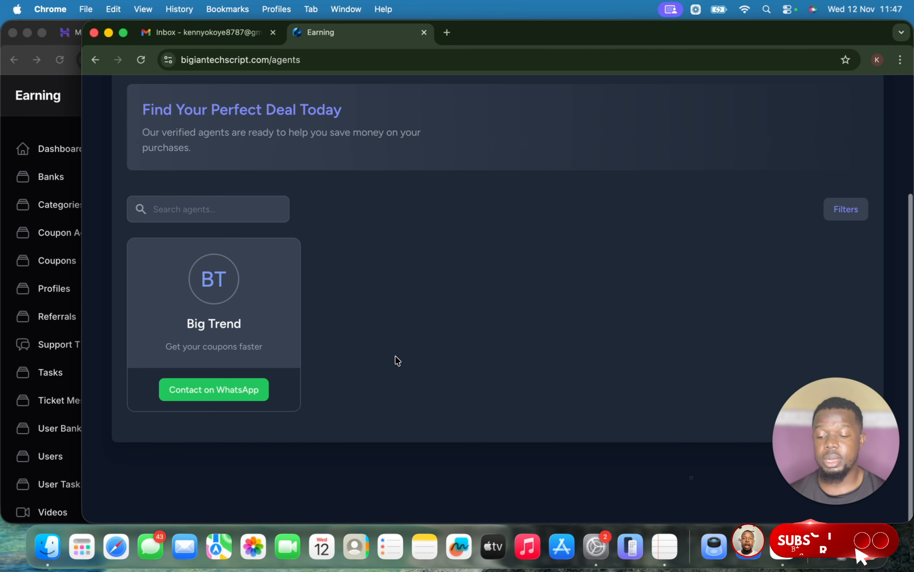
pyautogui.scroll(1, 396, 360)
pyautogui.scroll(1, 332, 240)
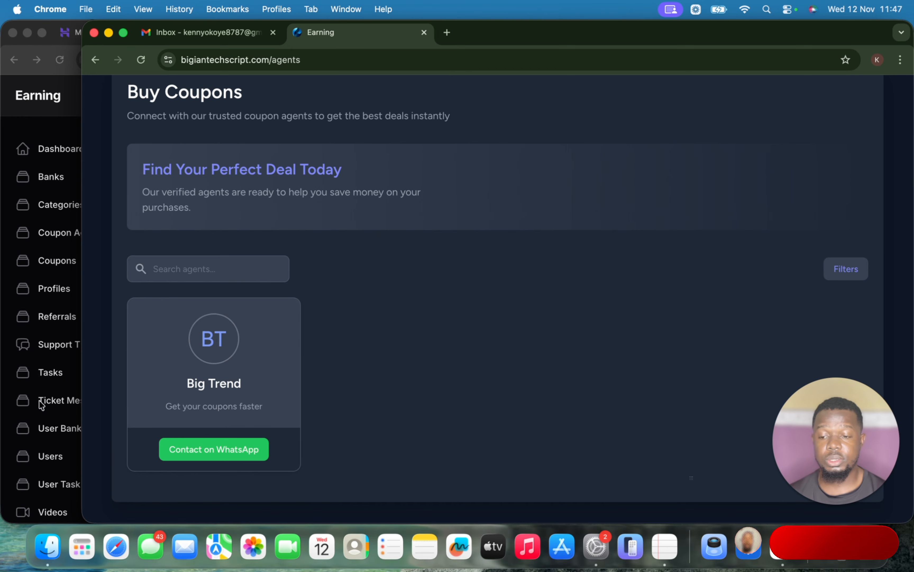
# Start a new coupon agent in the Earning admin panel, entering the agent's name and the avatar text BFEMS
pyautogui.click(2, 371)
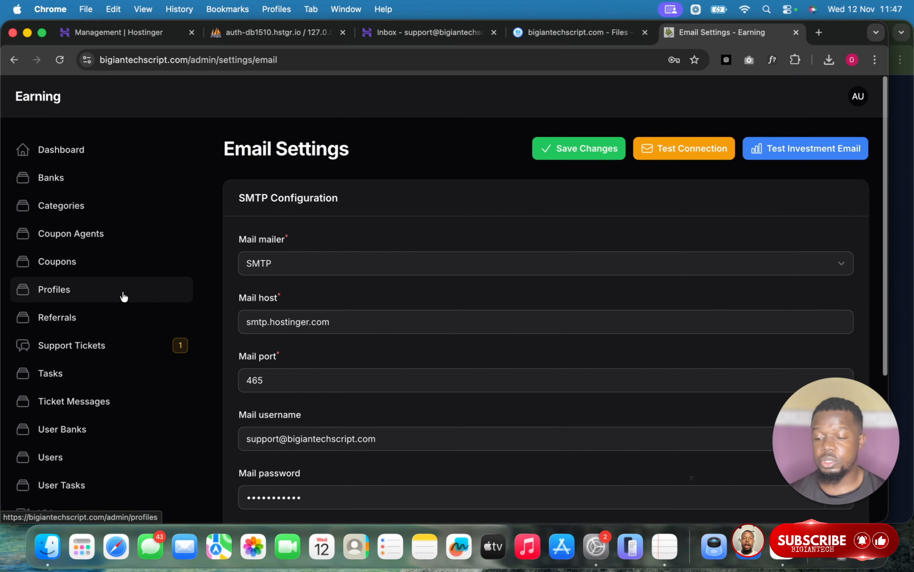
pyautogui.click(89, 235)
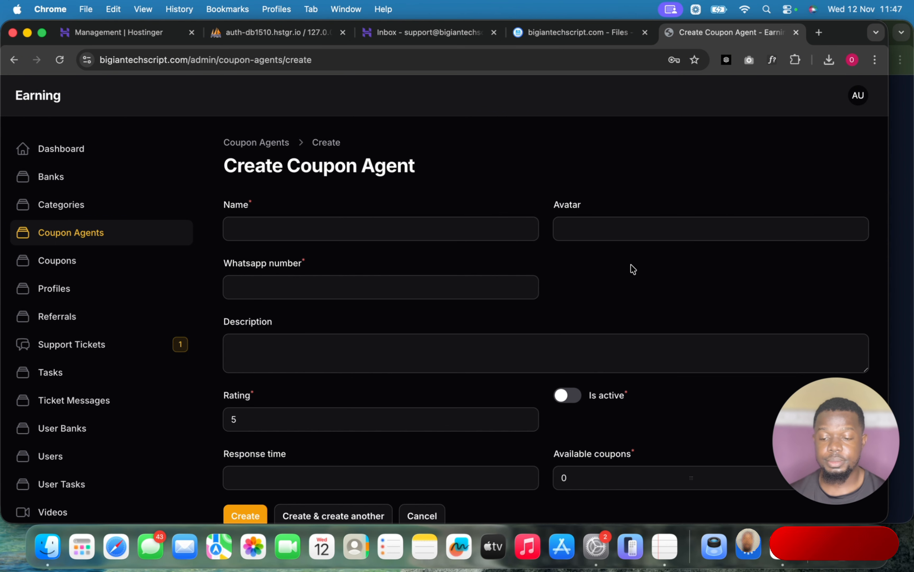
pyautogui.click(380, 234)
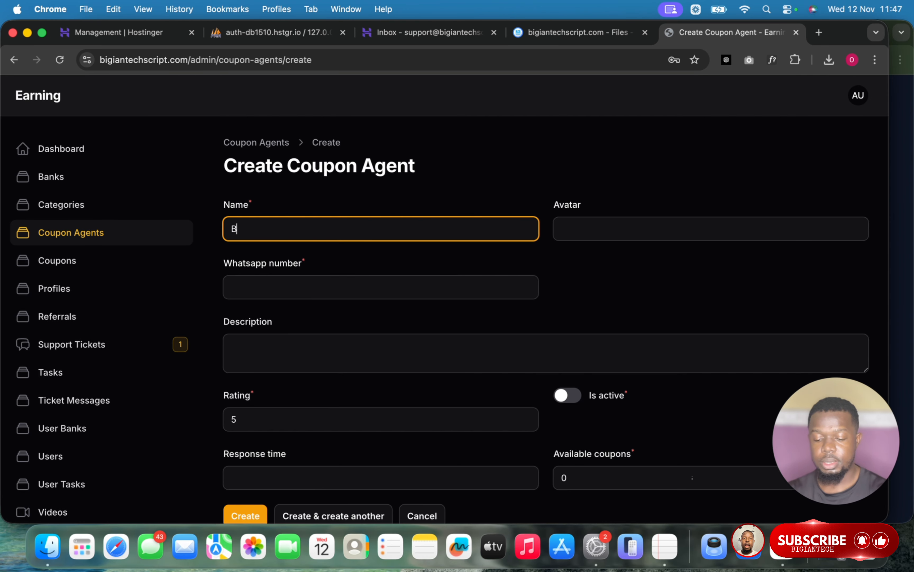
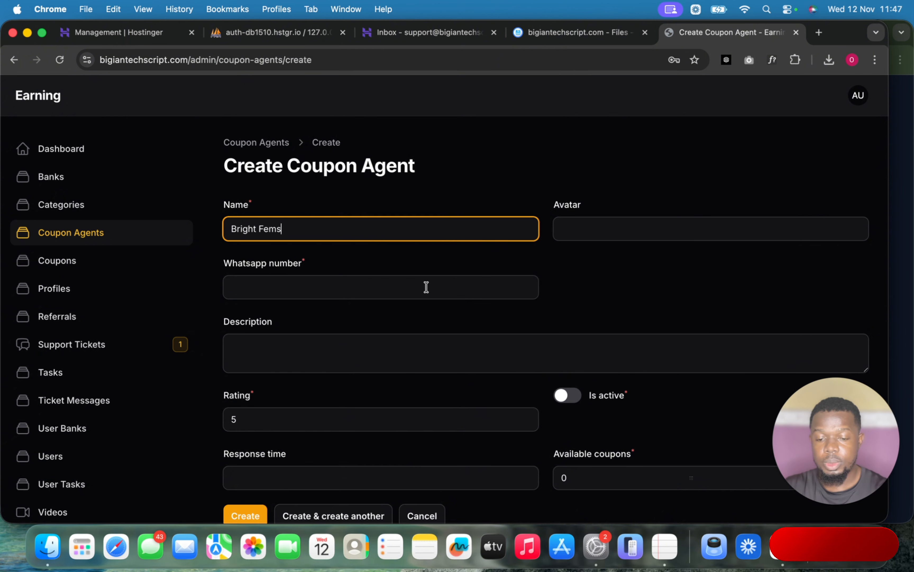
pyautogui.click(590, 231)
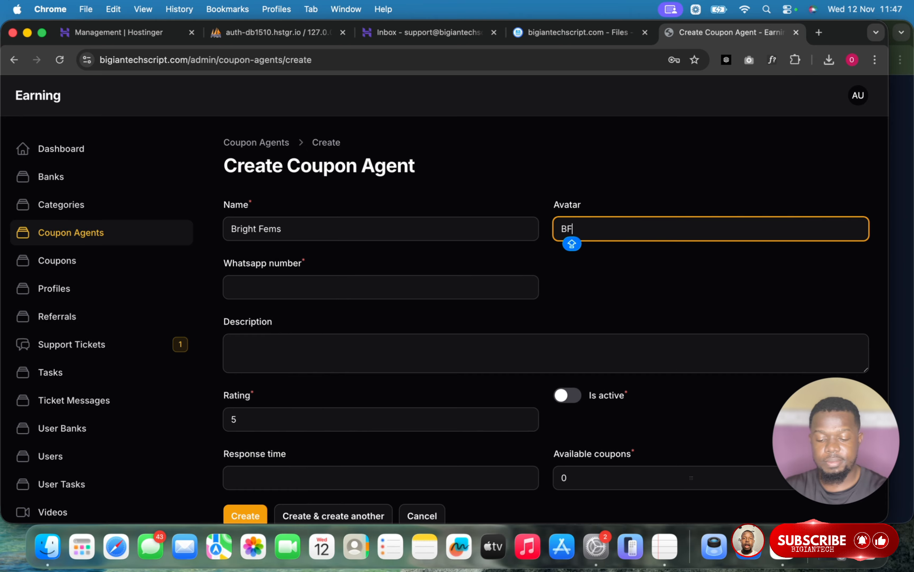
pyautogui.write('BFEMS')
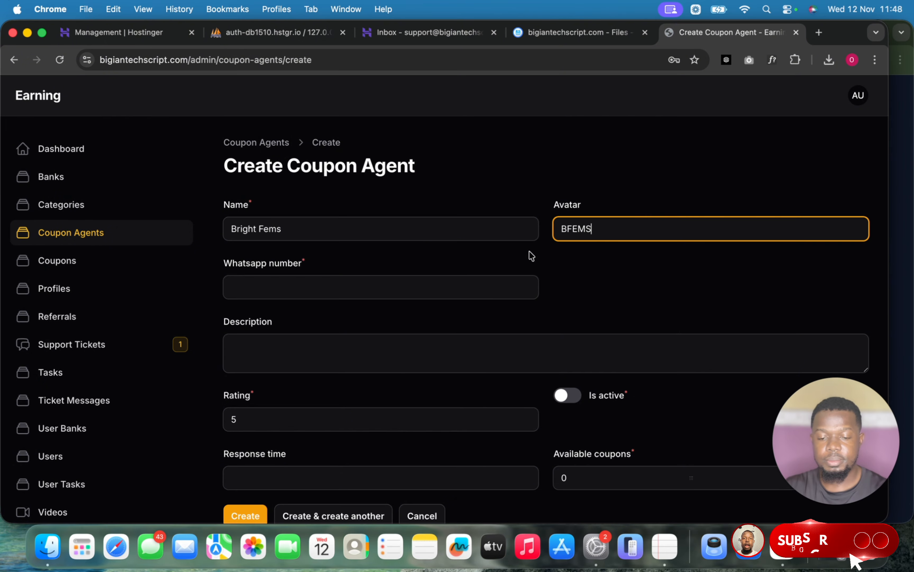
# Enter the new coupon agent's WhatsApp number and the description INSTANT PAYMENT
pyautogui.click(450, 291)
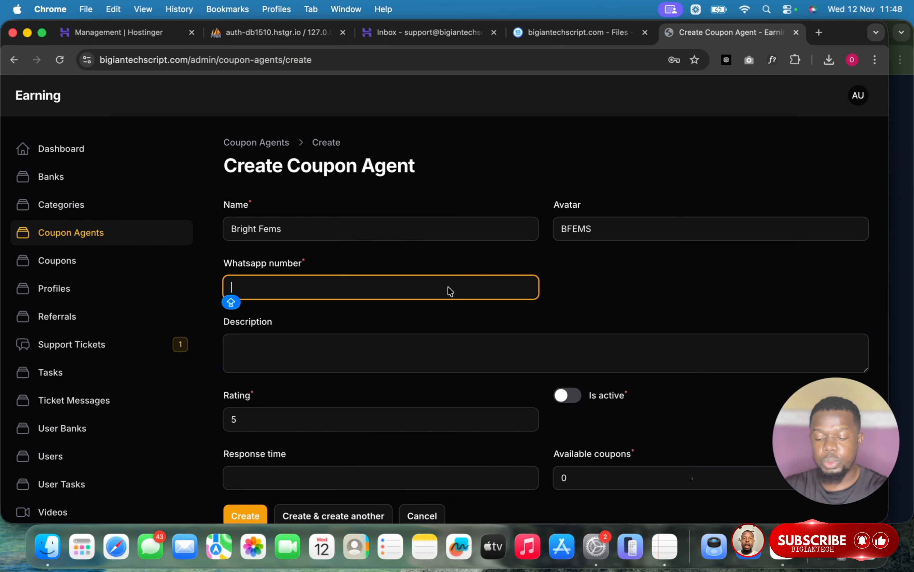
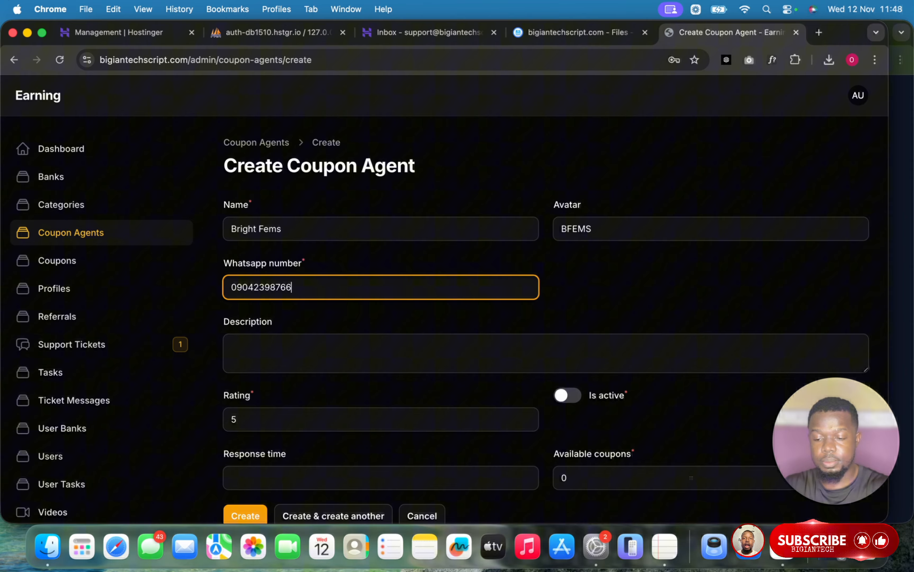
pyautogui.scroll(-1, 469, 284)
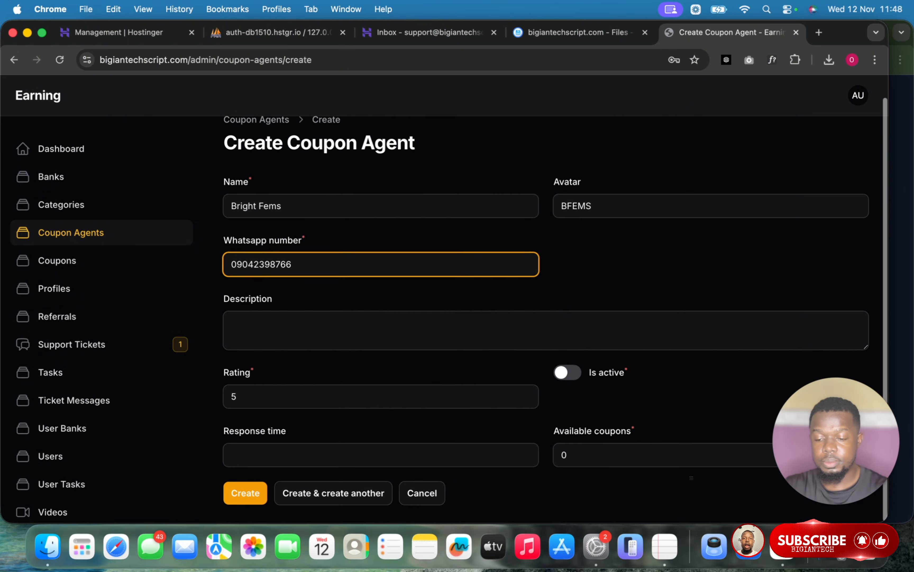
pyautogui.click(374, 342)
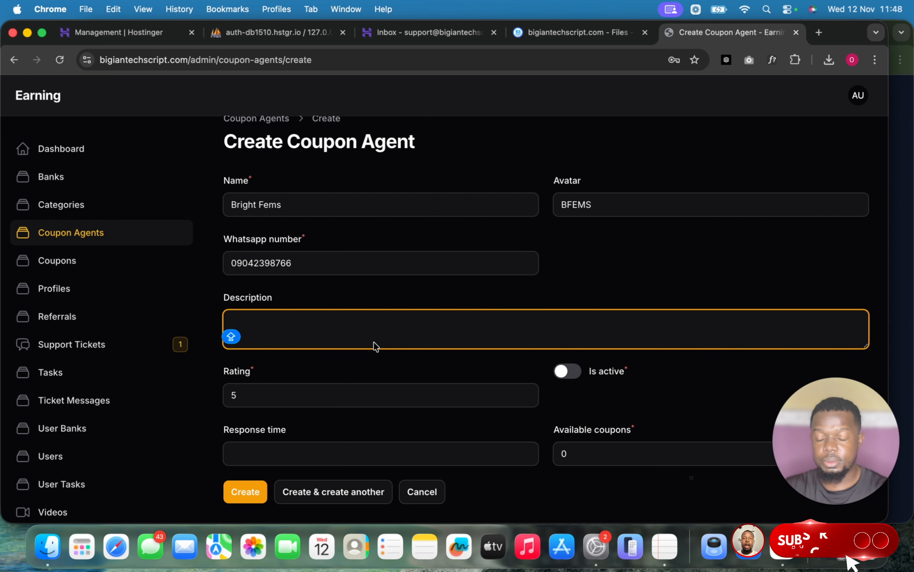
pyautogui.write('INSTANT')
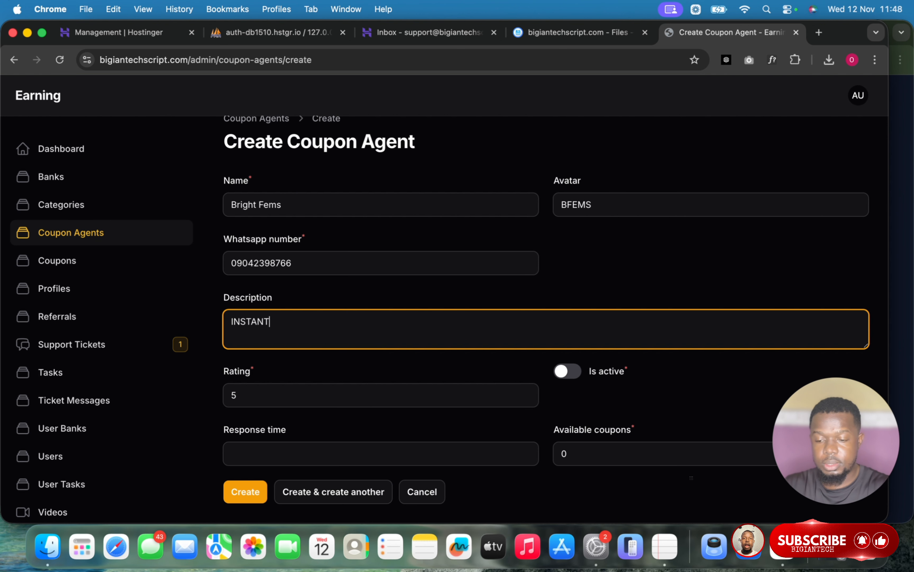
pyautogui.write(' PAYMENT')
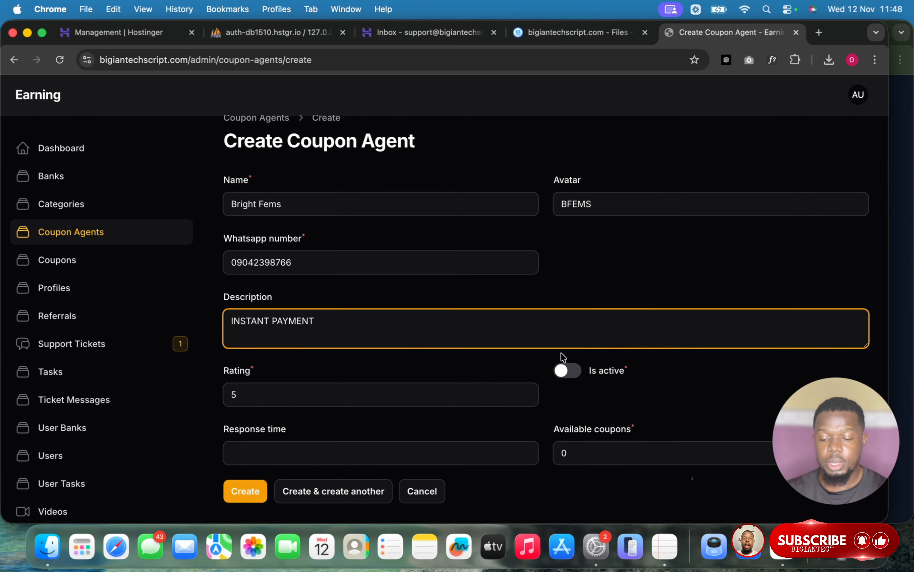
# Make the new coupon agent active, set response time 1MIN and 8000 available coupons, and create the record
pyautogui.click(580, 375)
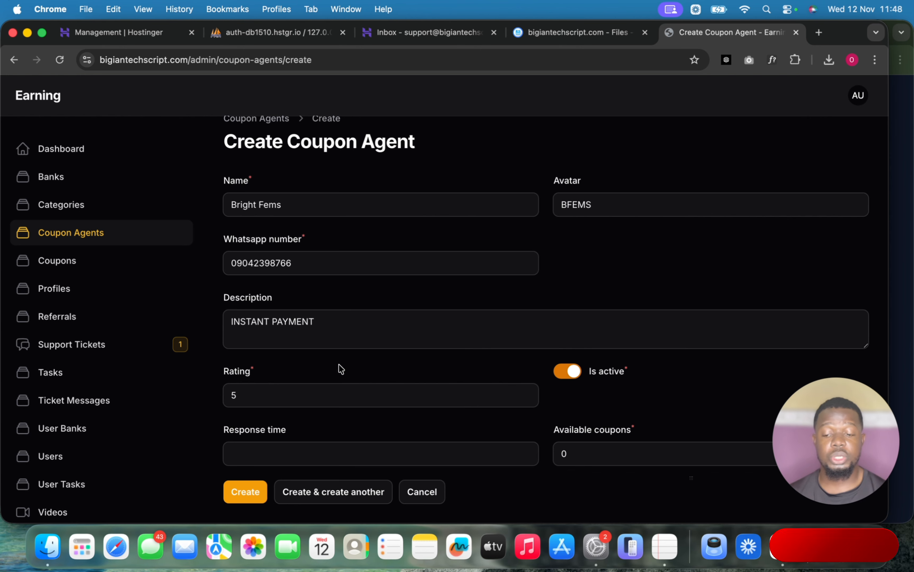
pyautogui.click(279, 451)
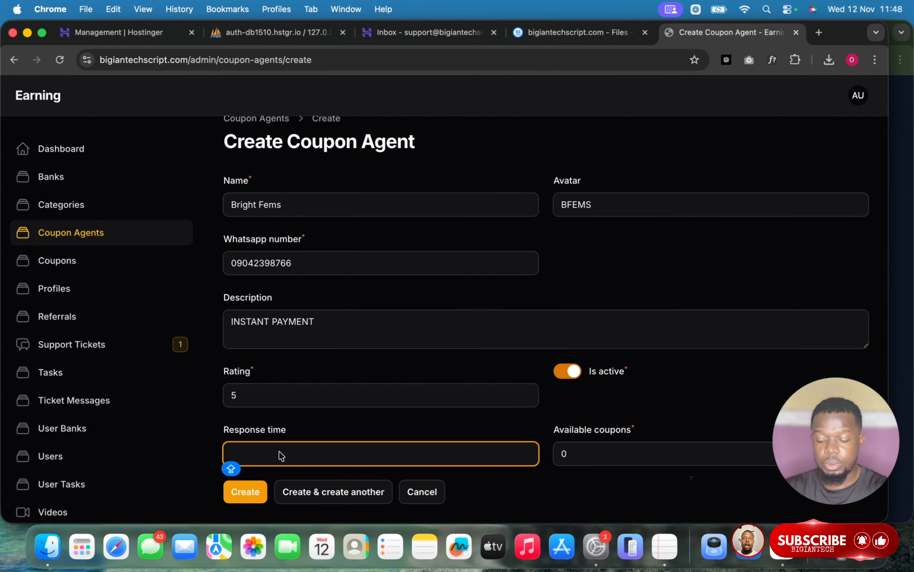
pyautogui.write('1MIN')
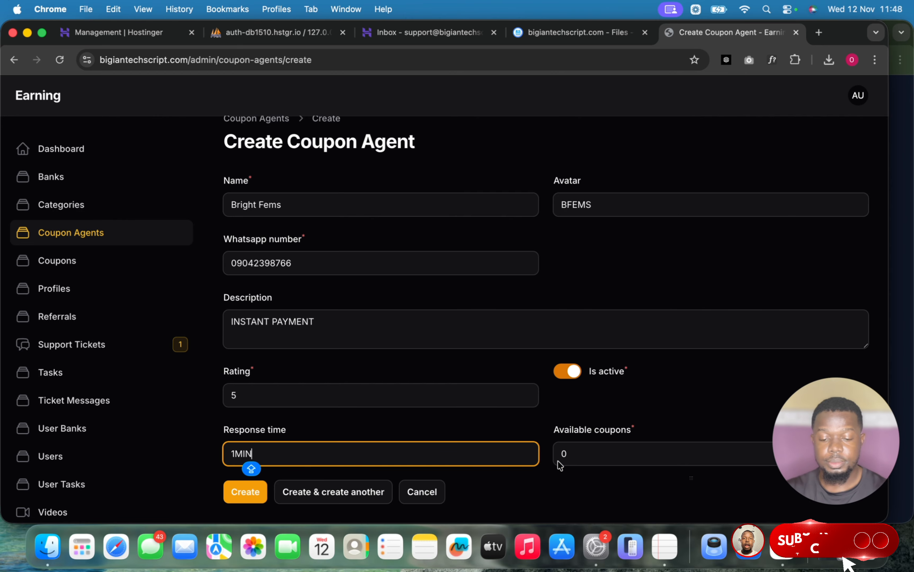
pyautogui.click(574, 456)
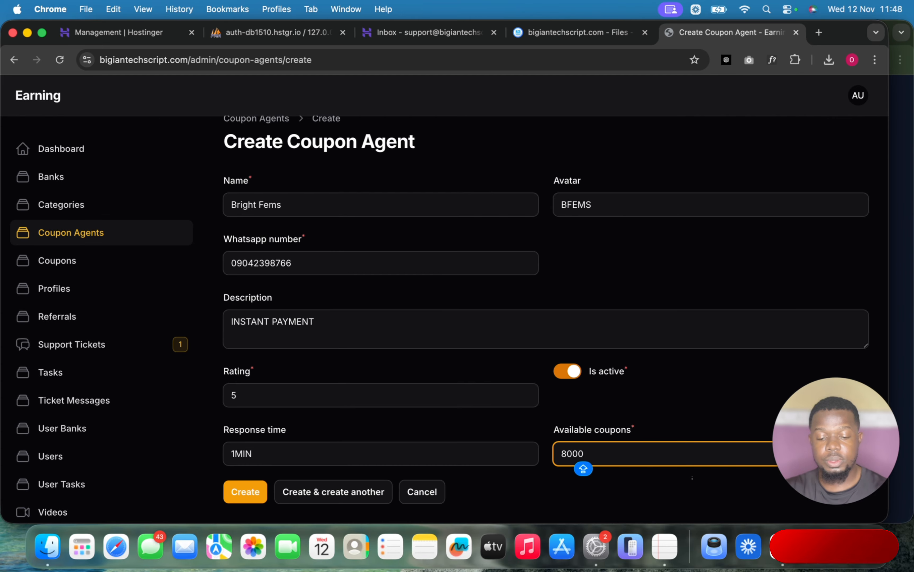
pyautogui.click(549, 492)
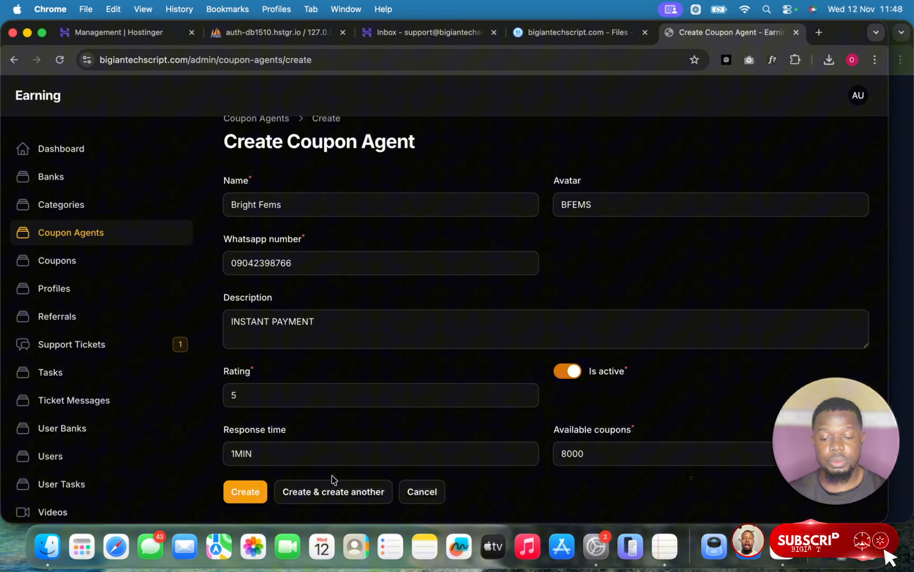
pyautogui.click(250, 488)
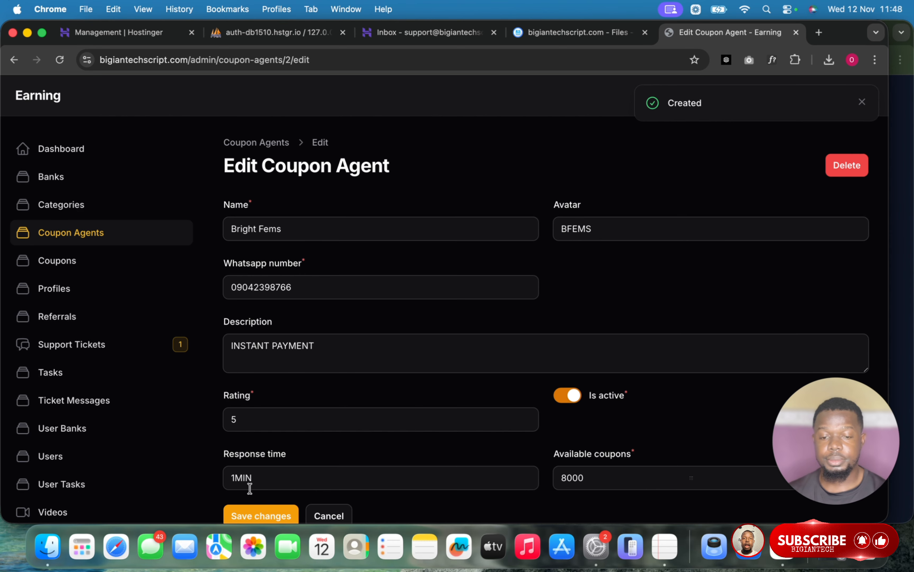
# Check the new coupon agent in the admin agent list and on the public Buy Coupons page
pyautogui.click(78, 237)
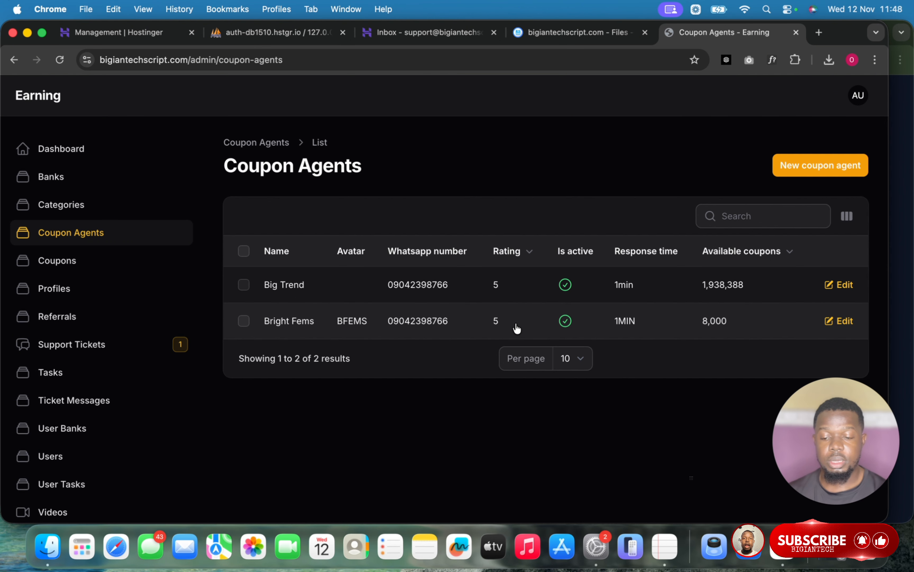
pyautogui.click(903, 130)
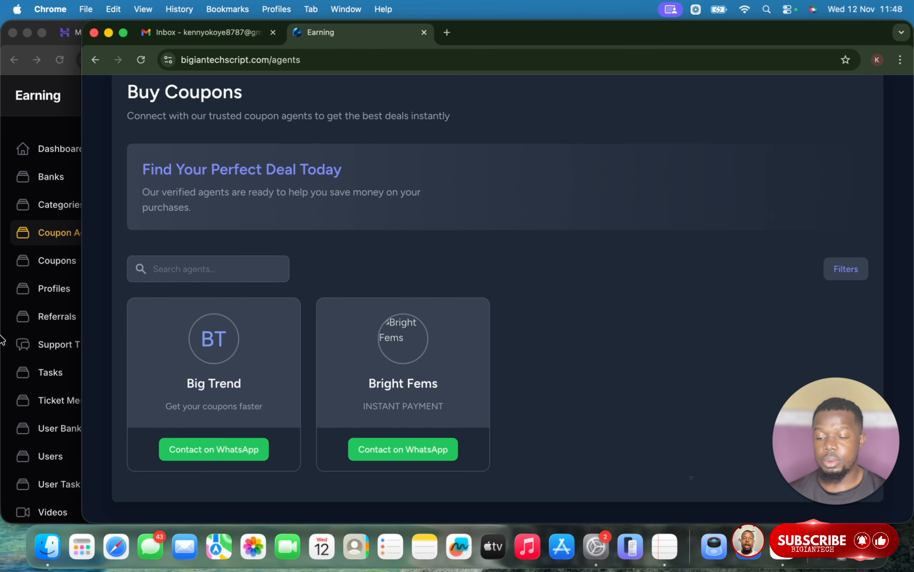
# Reopen the new coupon agent's record in the admin panel, clear its avatar text and save the changes
pyautogui.click(3, 341)
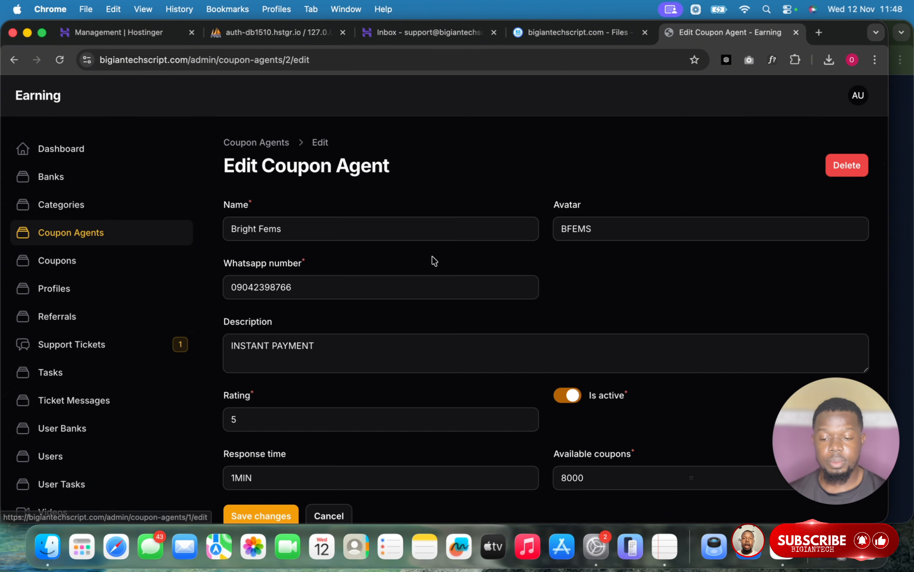
pyautogui.click(638, 222)
pyautogui.press('BackSpace')
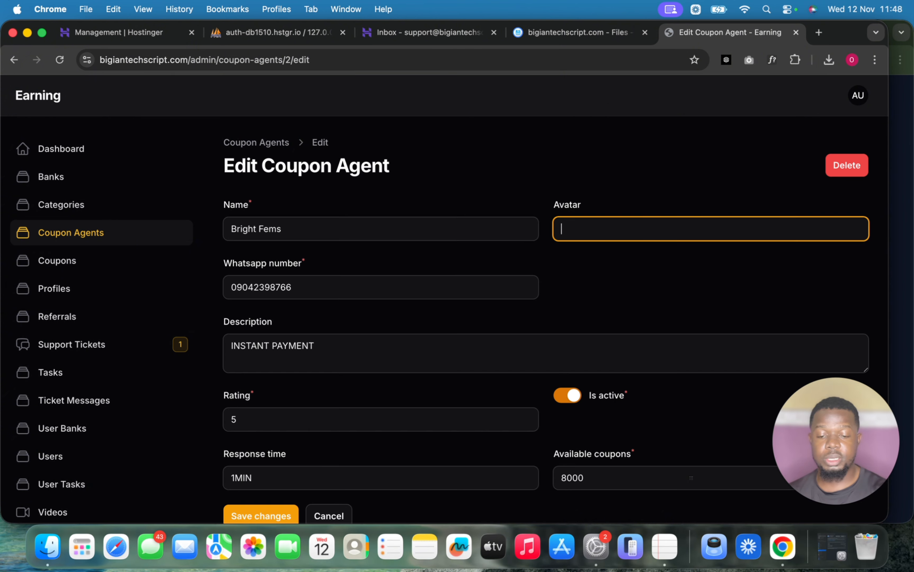
pyautogui.press('capslock')
pyautogui.click(272, 520)
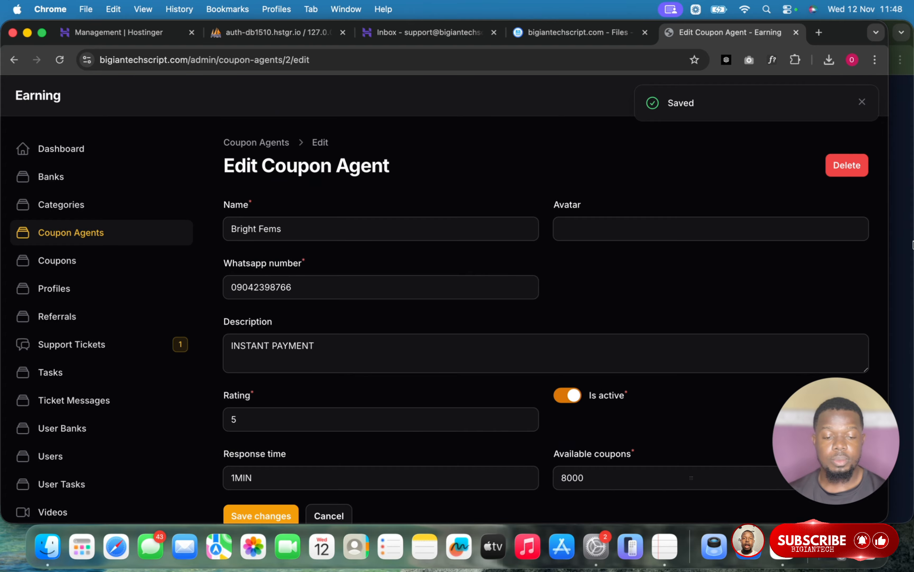
# Reload the public Buy Coupons page, test the new agent's WhatsApp contact link and return to the agents page
pyautogui.click(913, 244)
pyautogui.click(136, 62)
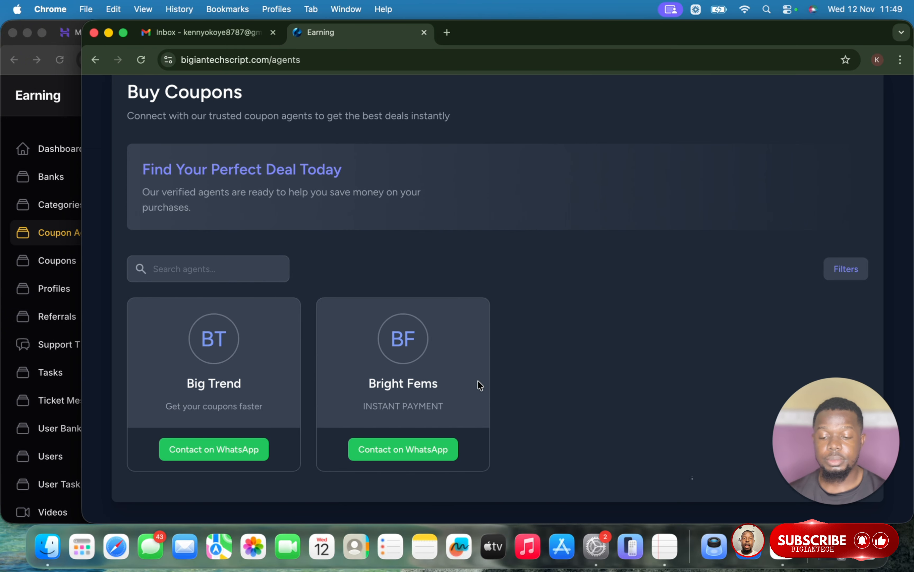
pyautogui.scroll(-2, 569, 370)
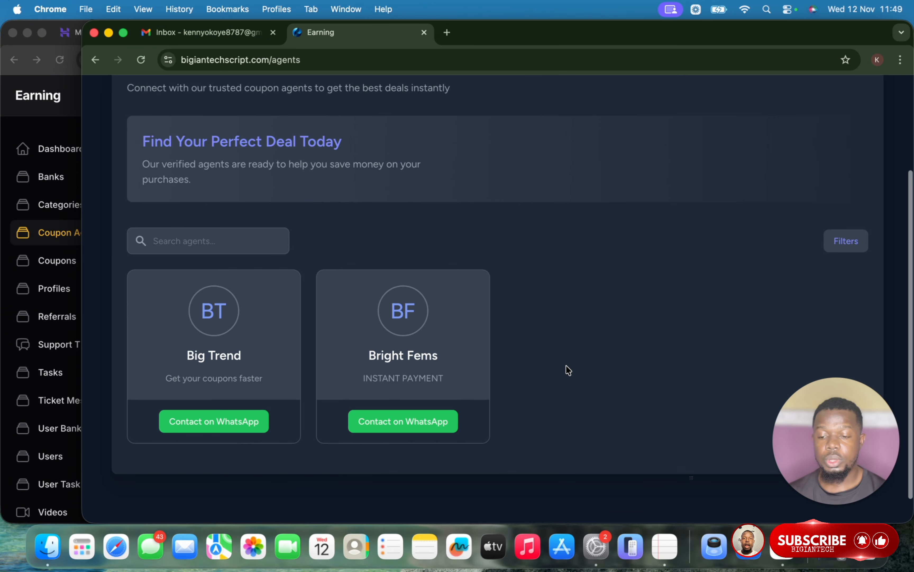
pyautogui.click(404, 422)
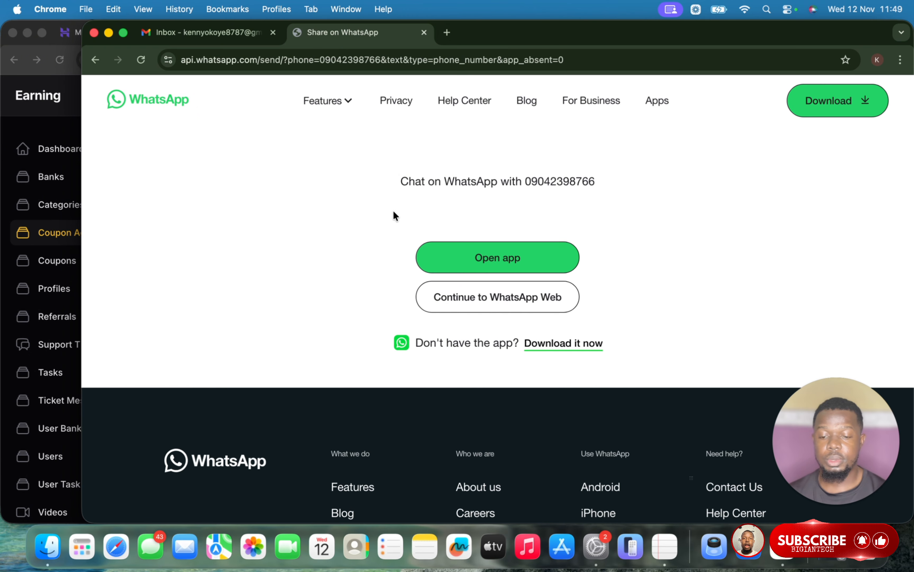
pyautogui.click(95, 58)
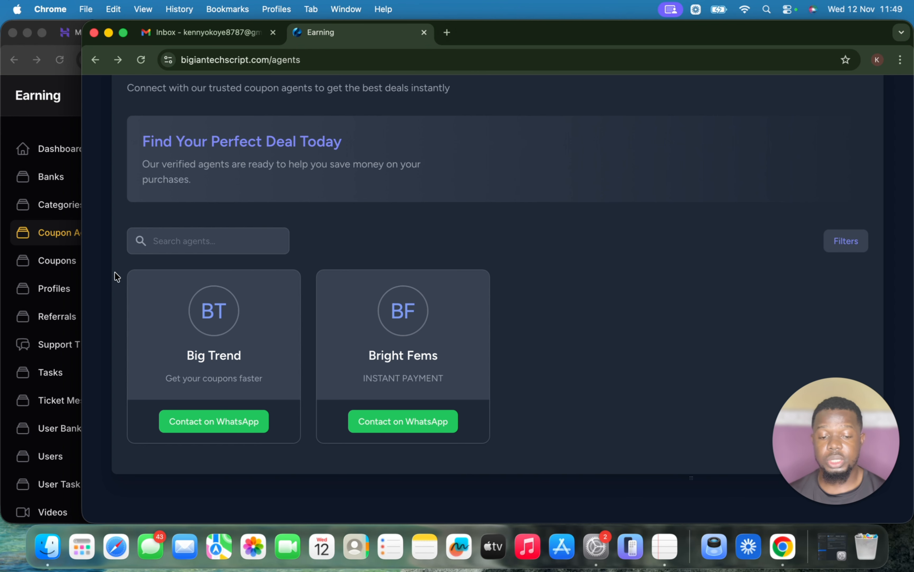
# Go back to the public Earning home page and look through its earning options
pyautogui.scroll(3, 358, 225)
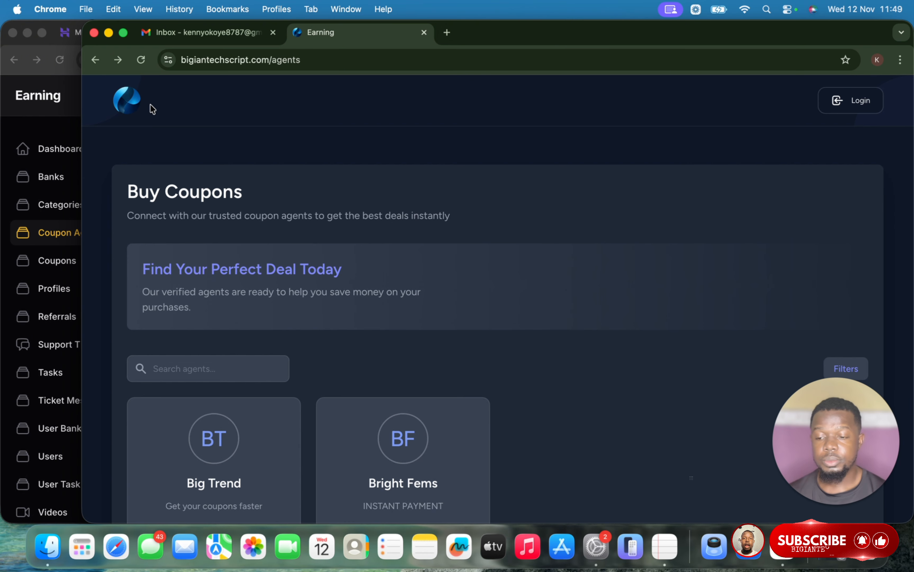
pyautogui.click(94, 58)
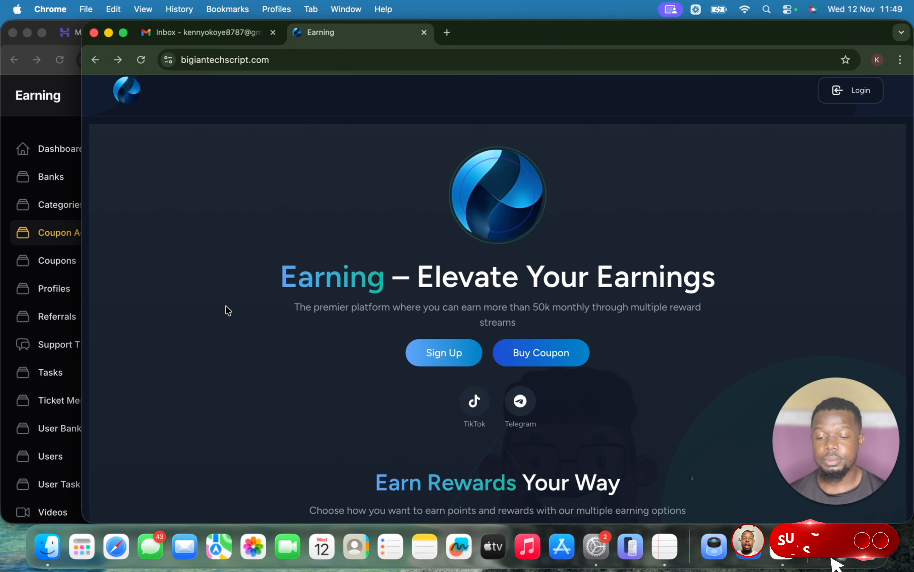
pyautogui.scroll(-15, 224, 310)
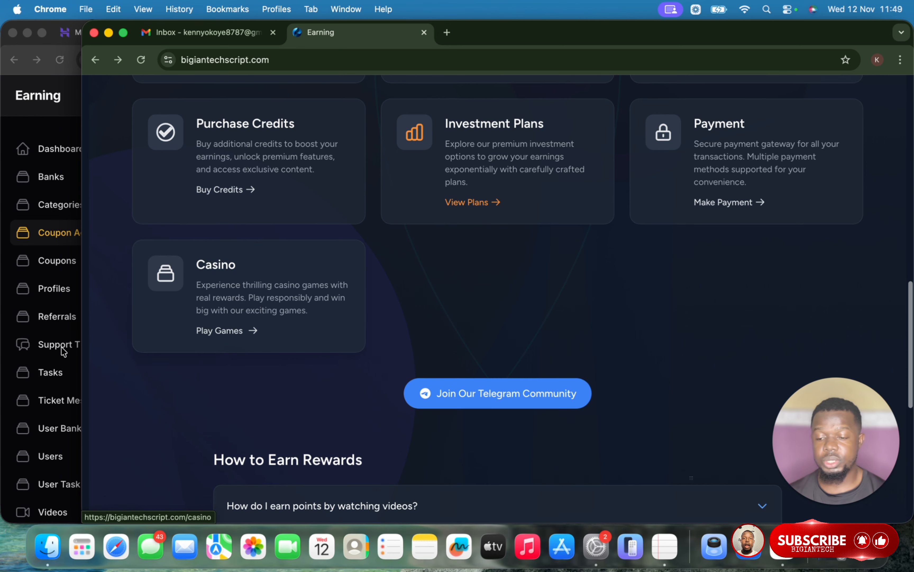
# Return to the Earning admin panel, open the Banks list and page through all its entries to the last page
pyautogui.click(8, 340)
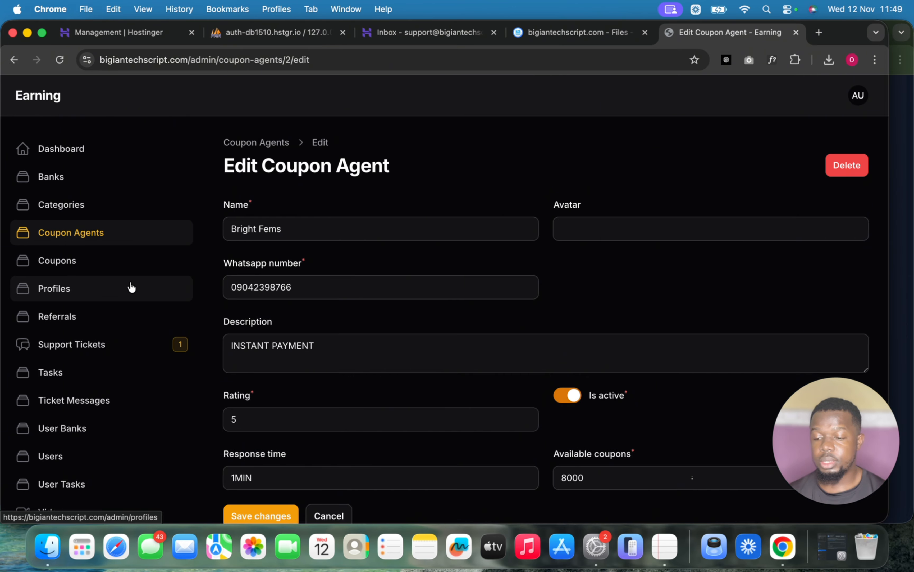
pyautogui.click(69, 177)
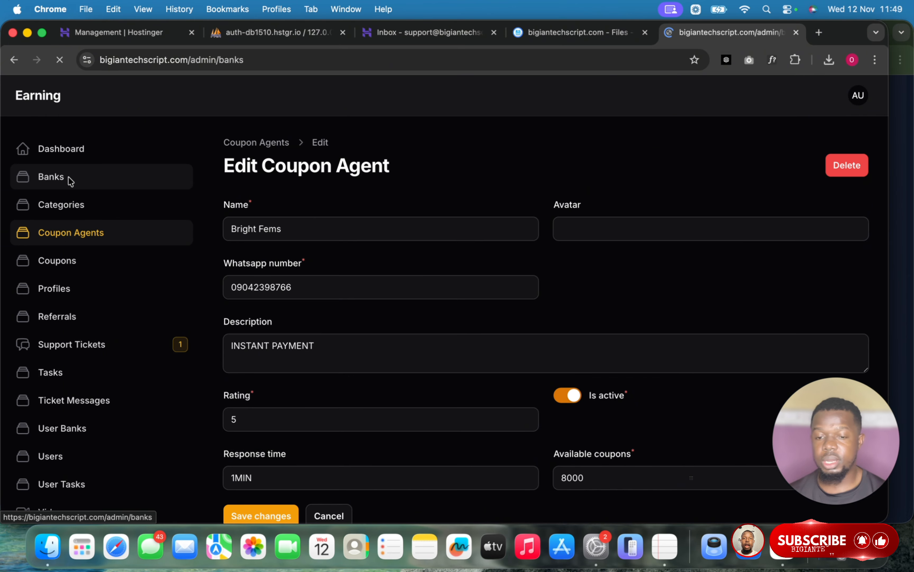
pyautogui.scroll(-5, 422, 282)
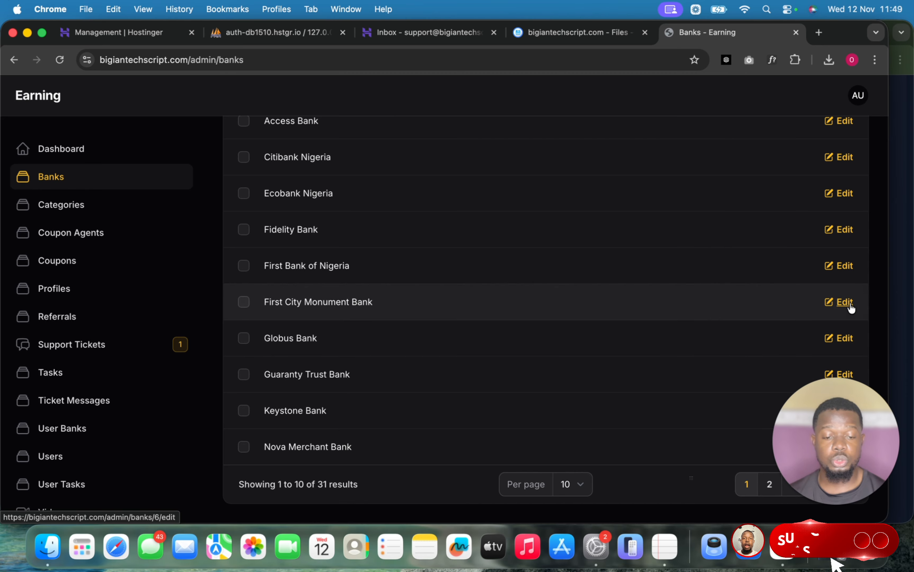
pyautogui.moveTo(889, 284); pyautogui.dragTo(813, 284)
pyautogui.scroll(3, 607, 316)
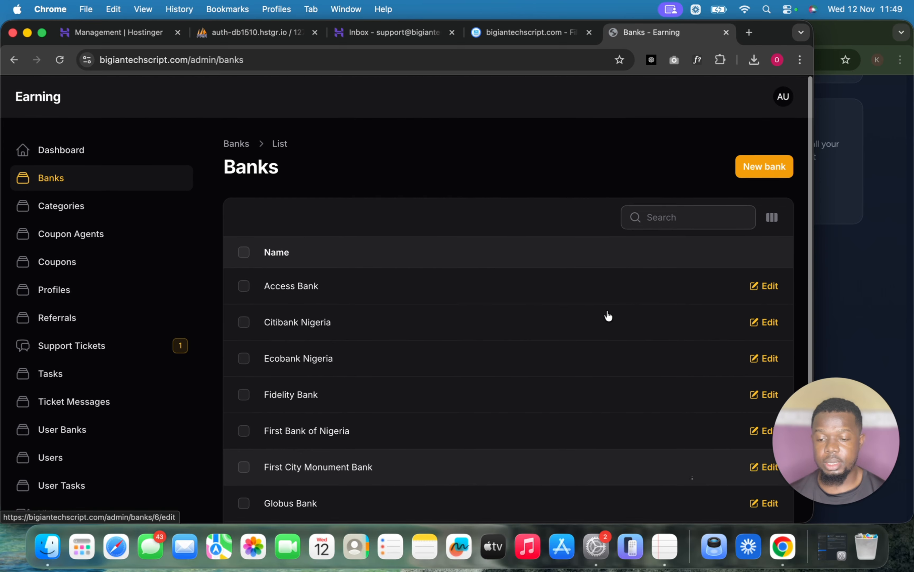
pyautogui.scroll(-5, 607, 316)
pyautogui.click(760, 485)
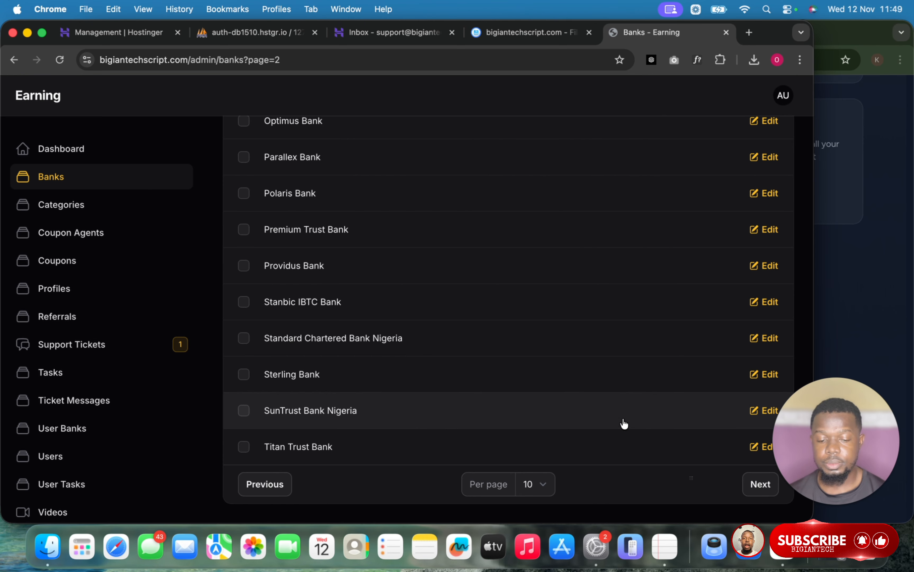
pyautogui.scroll(5, 621, 397)
pyautogui.scroll(-5, 567, 389)
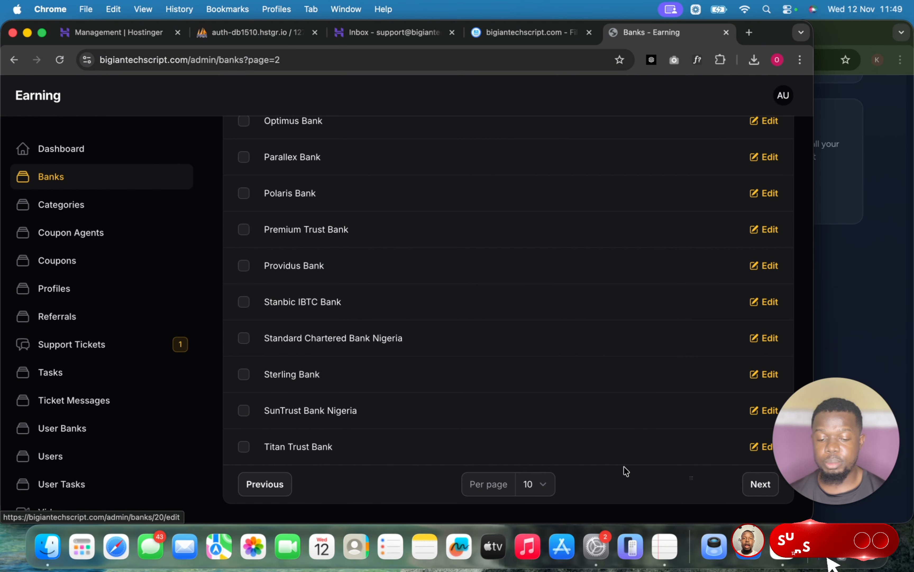
pyautogui.click(752, 488)
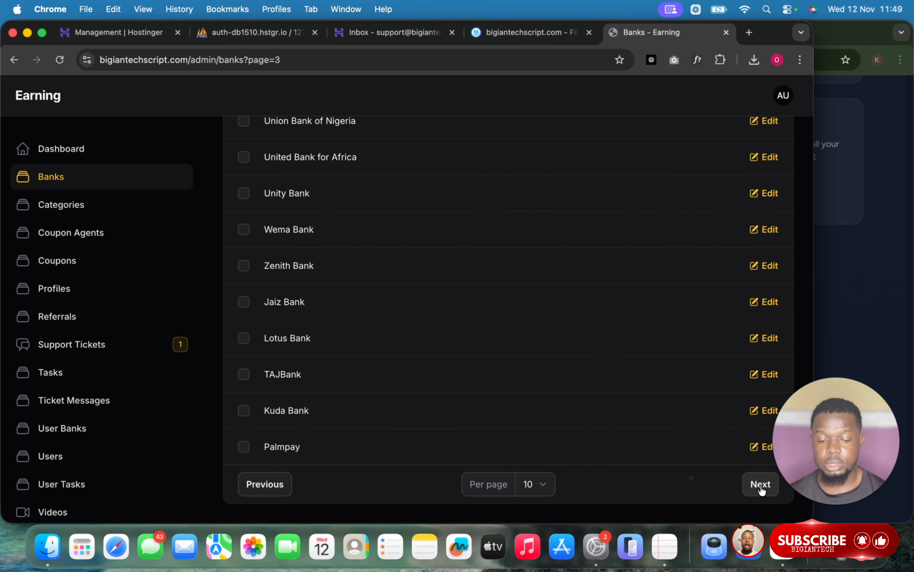
pyautogui.click(761, 488)
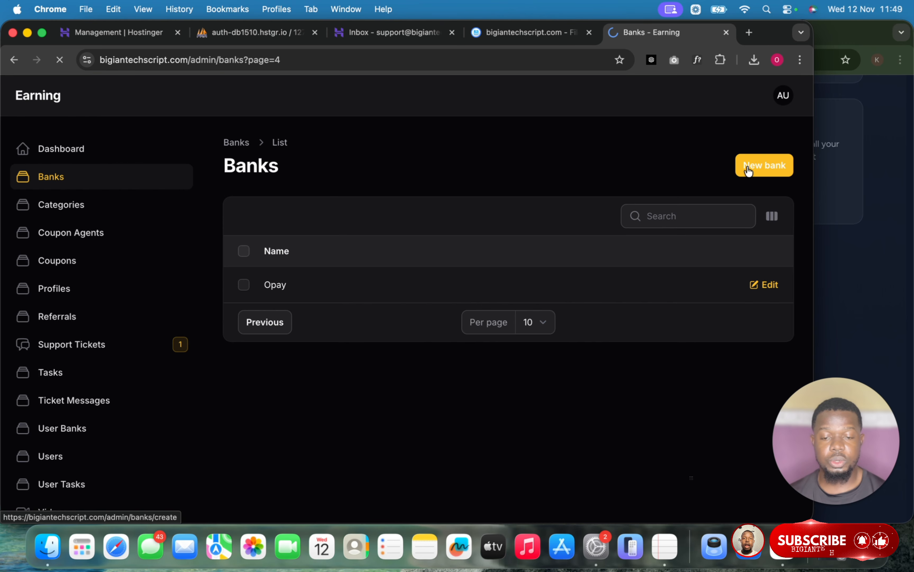
# Create a new bank named Chipper cash
pyautogui.click(329, 234)
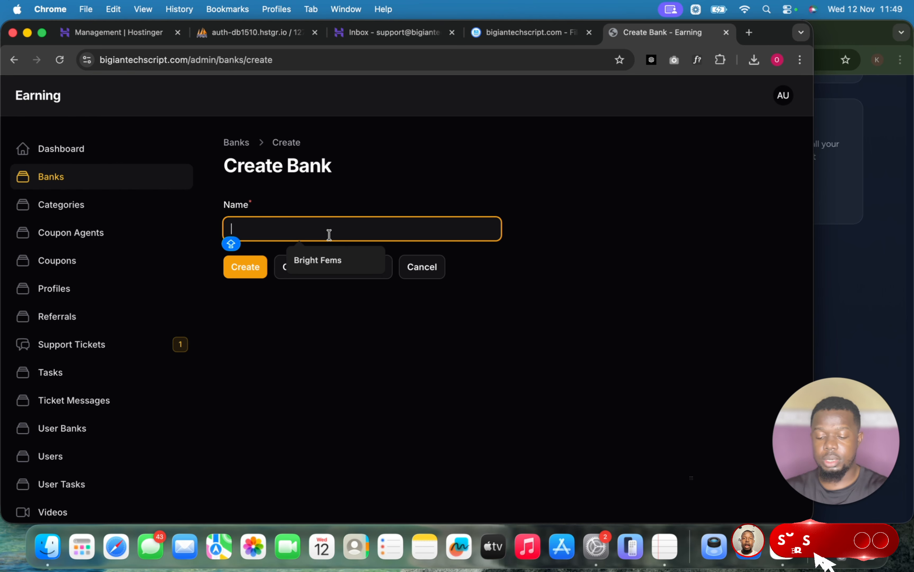
pyautogui.write('cHI')
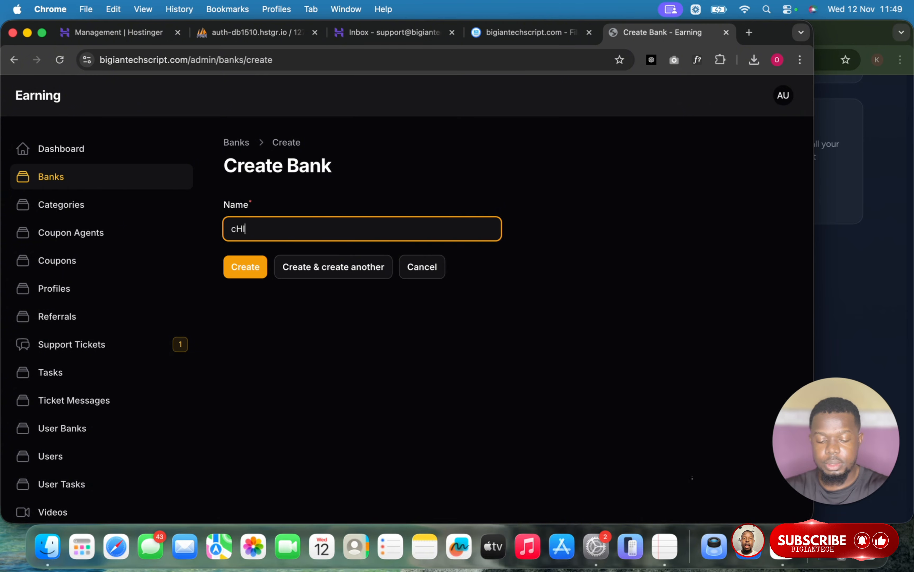
pyautogui.write('P')
pyautogui.press('BackSpace')
pyautogui.press('BackSpace')
pyautogui.press('BackSpace')
pyautogui.press('BackSpace')
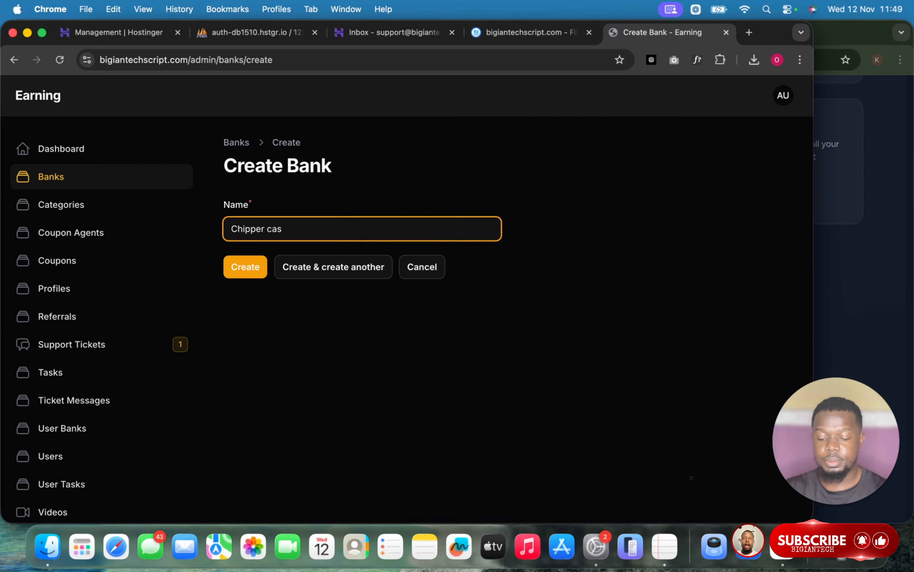
pyautogui.write('Chipper cash')
pyautogui.click(249, 267)
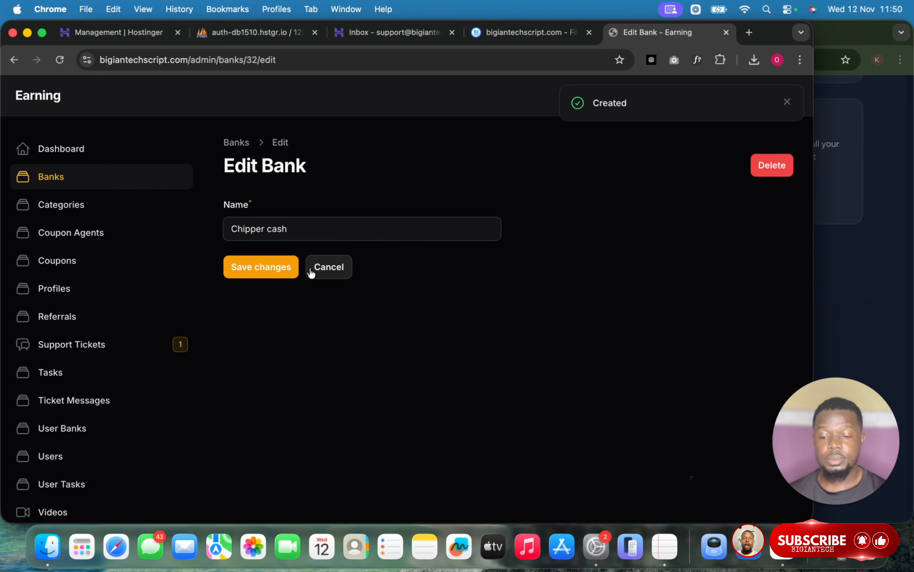
# Return to the Banks list, show 25 banks per page and look for Chipper cash on the second page
pyautogui.click(95, 178)
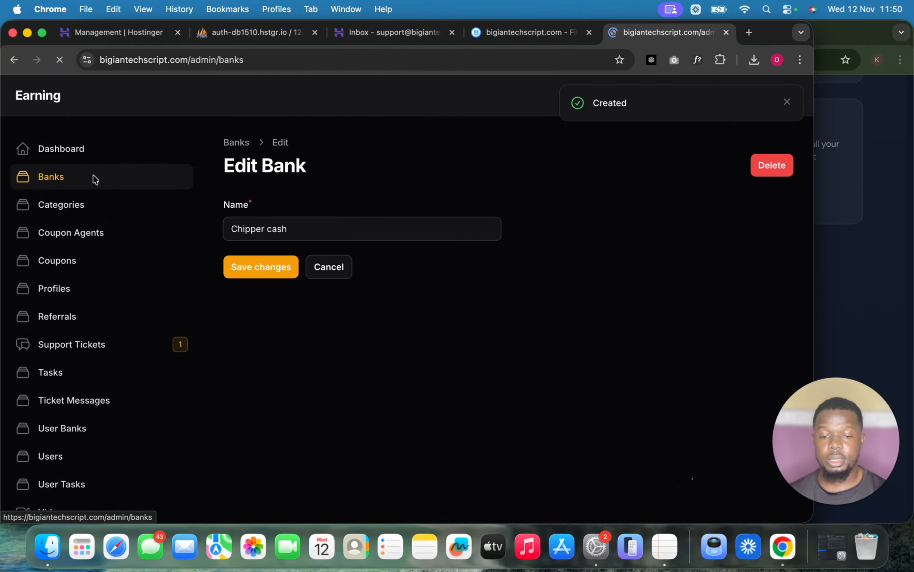
pyautogui.scroll(-5, 466, 306)
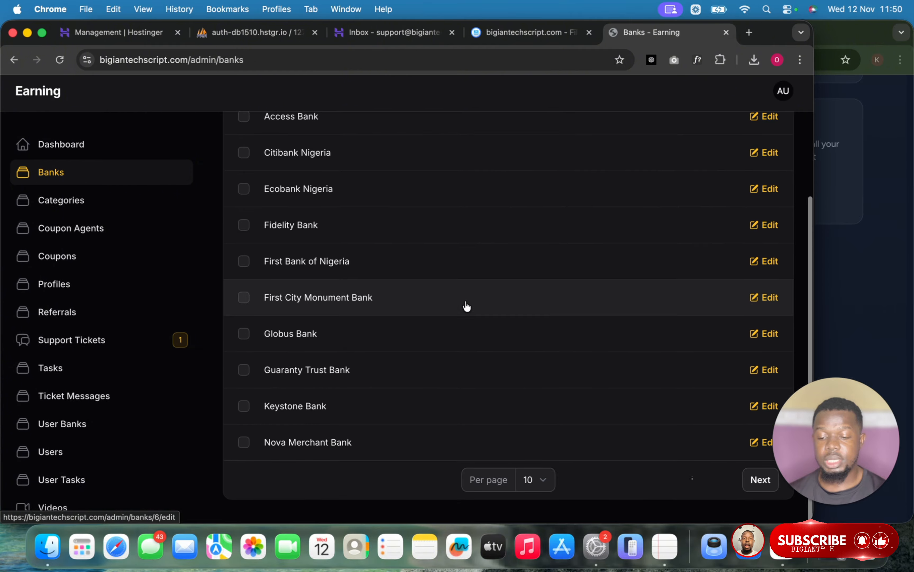
pyautogui.click(551, 487)
pyautogui.click(538, 495)
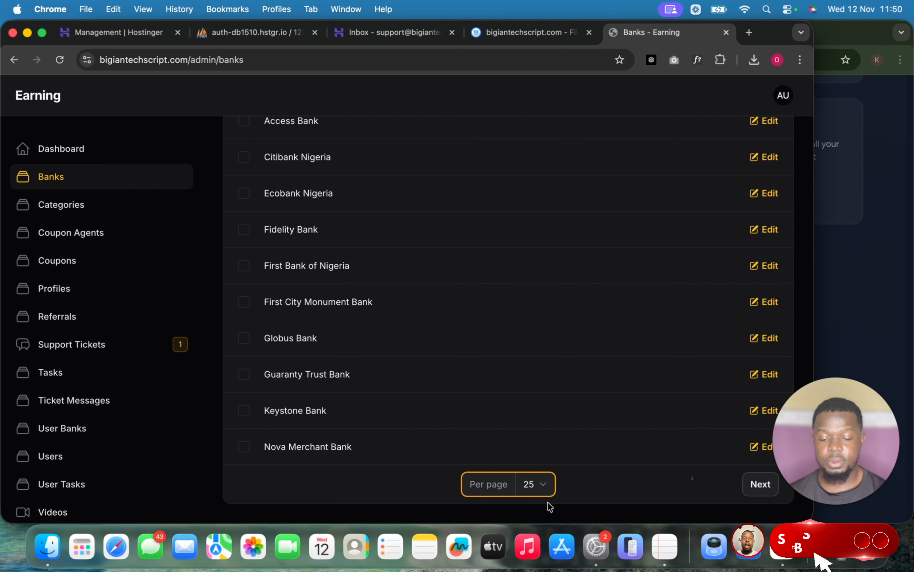
pyautogui.scroll(-12, 609, 462)
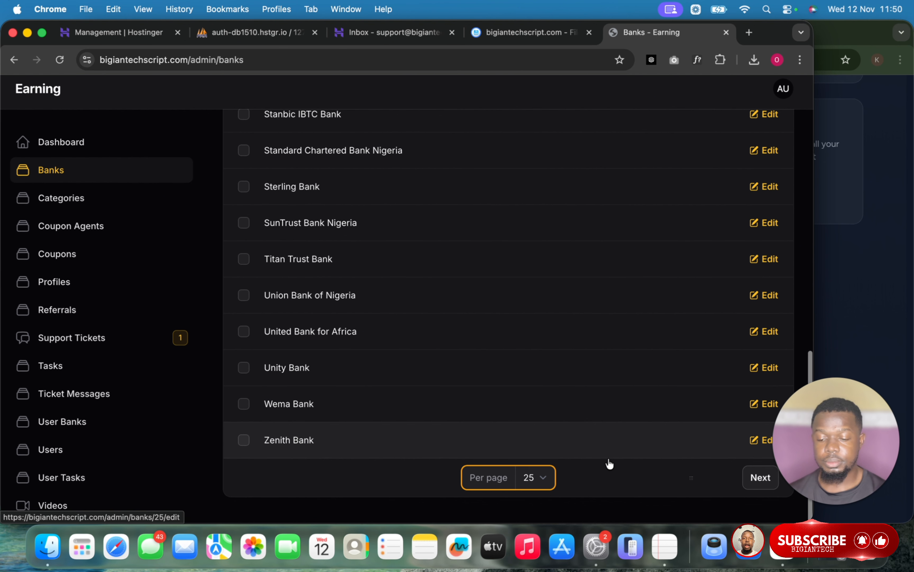
pyautogui.click(751, 484)
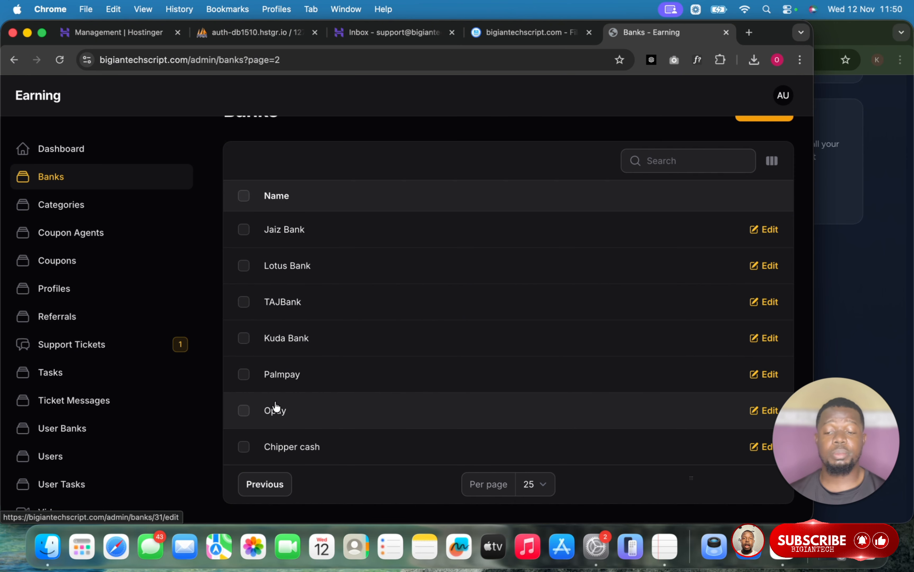
# Generate 10 bulk coupons with a discount amount of 50 from the last coupon in the Coupons list
pyautogui.click(65, 207)
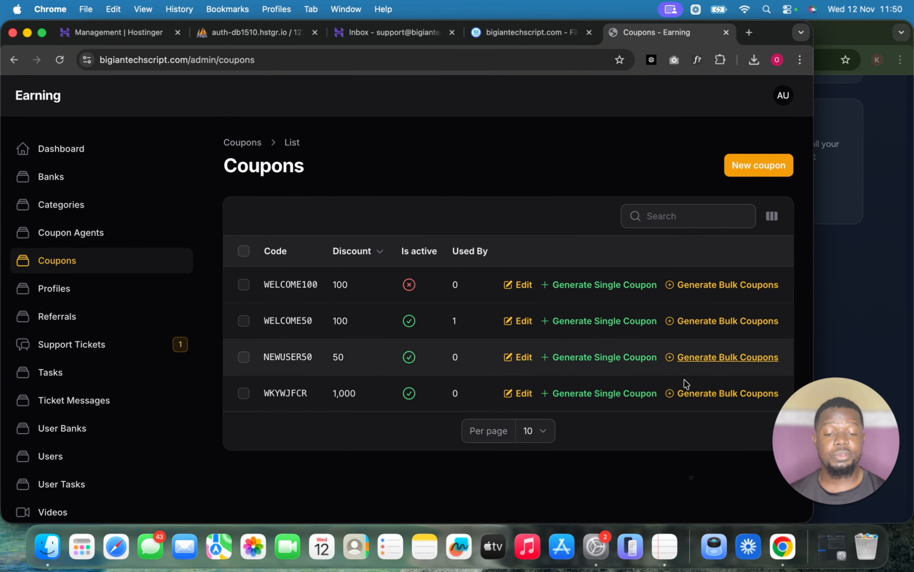
pyautogui.click(716, 394)
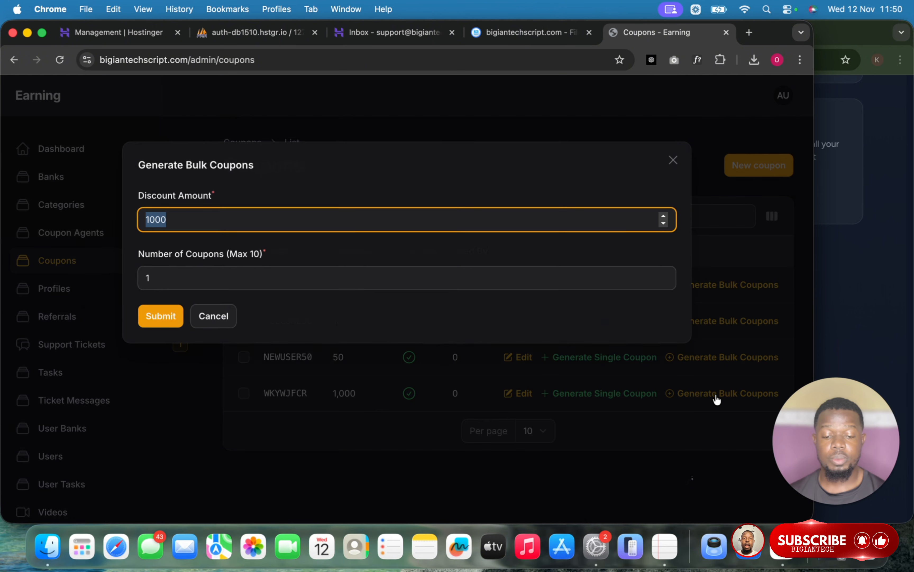
pyautogui.click(198, 275)
pyautogui.hotkey('shift', 'Tab')
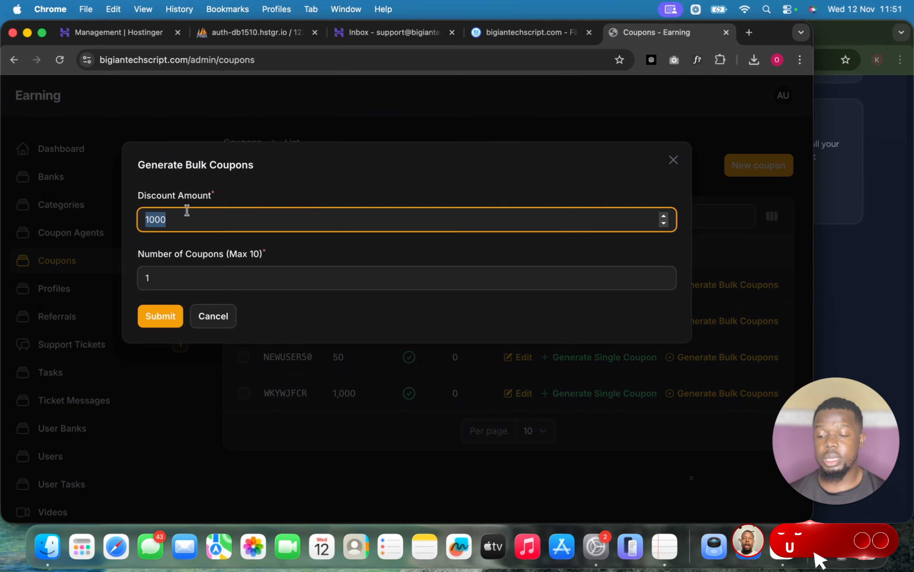
pyautogui.write('50')
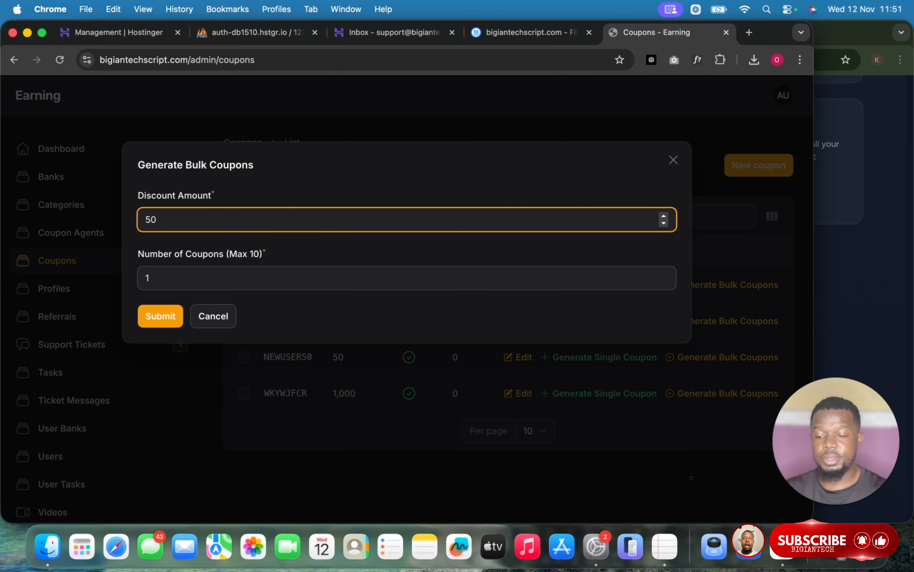
pyautogui.click(599, 277)
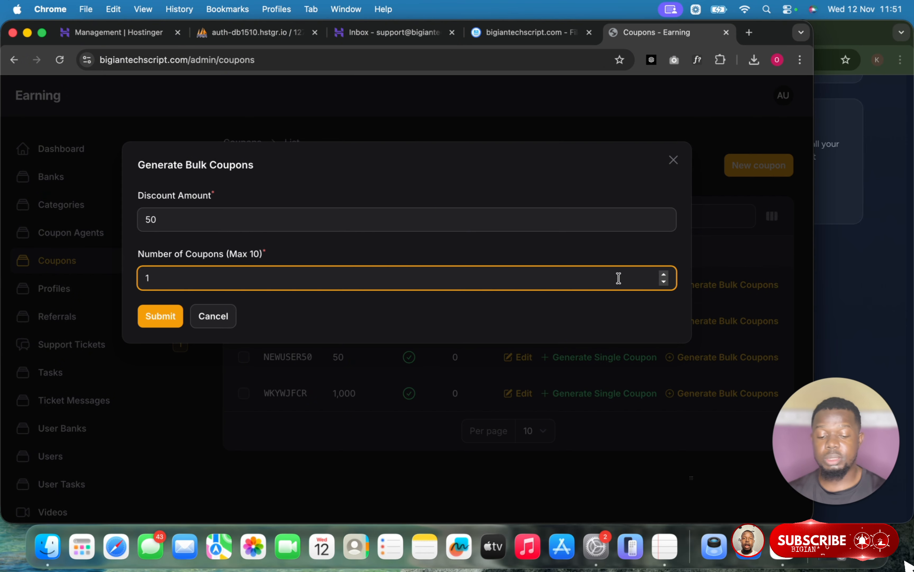
pyautogui.click(168, 314)
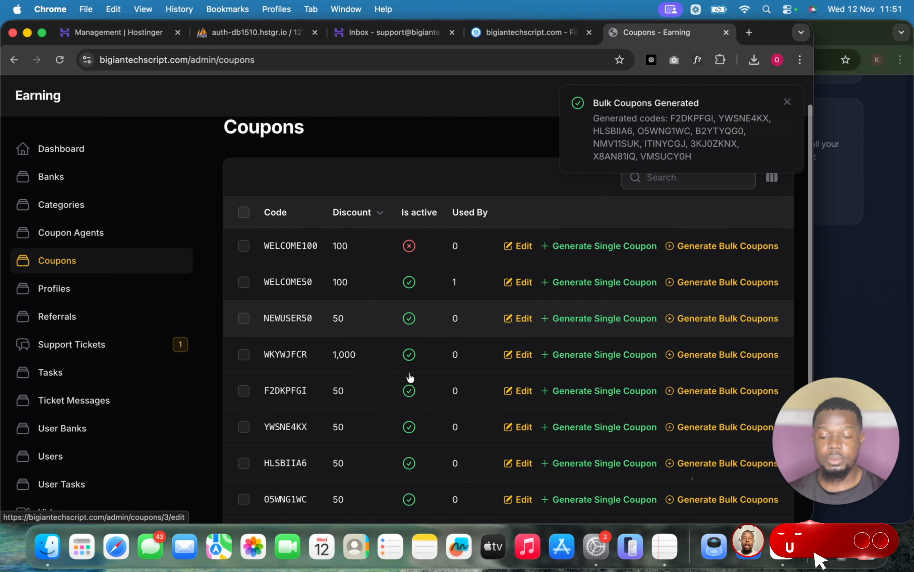
pyautogui.scroll(-5, 409, 371)
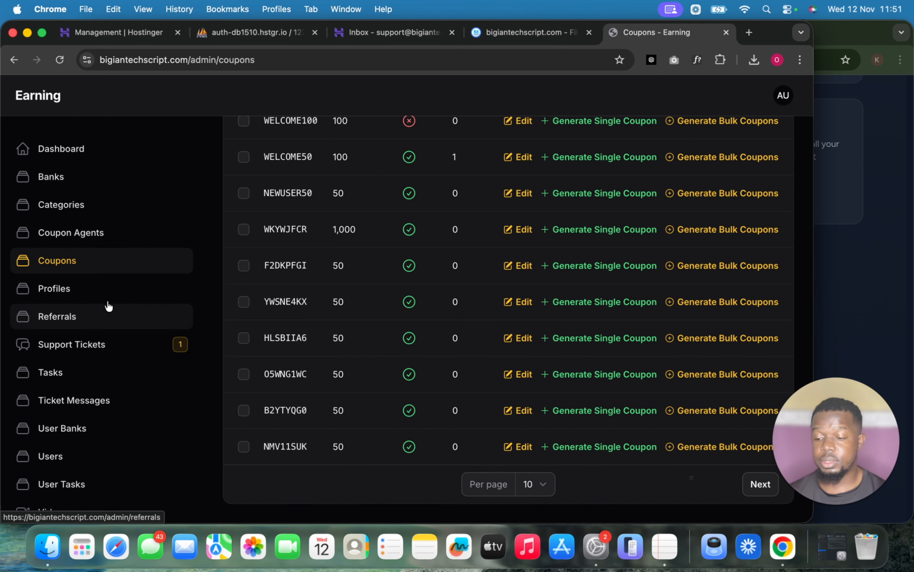
# Look through the Profiles, Referrals, Support Tickets, Tasks and Users lists, including the referral code column for users
pyautogui.click(60, 290)
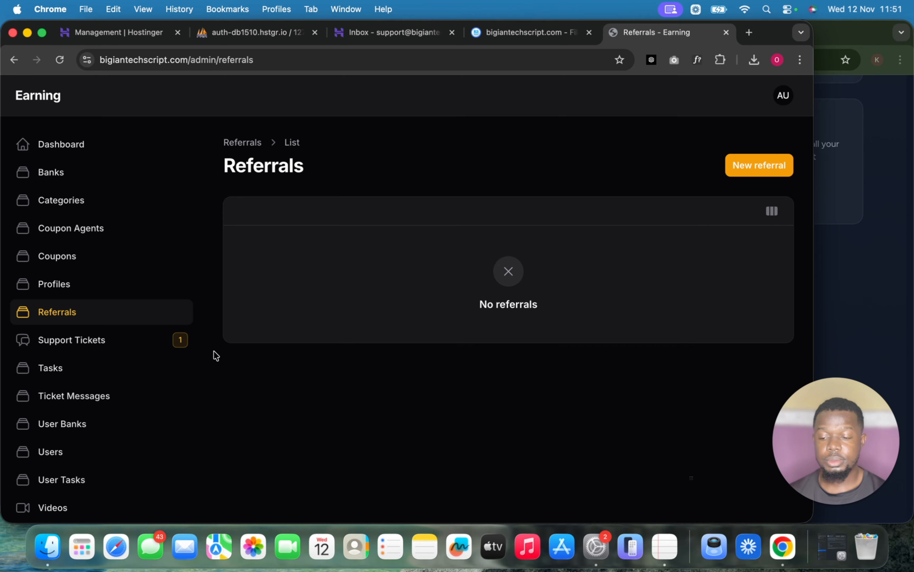
pyautogui.click(92, 342)
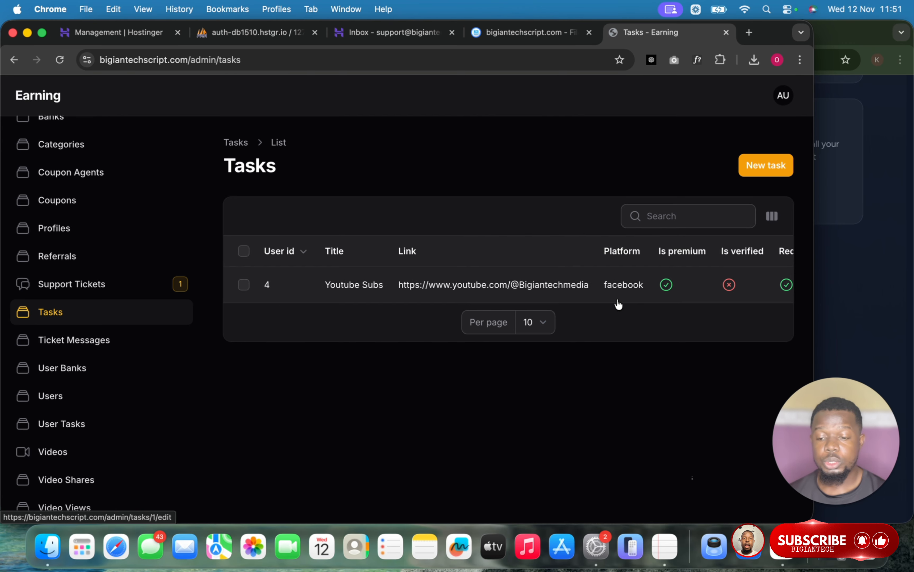
pyautogui.scroll(3, 137, 262)
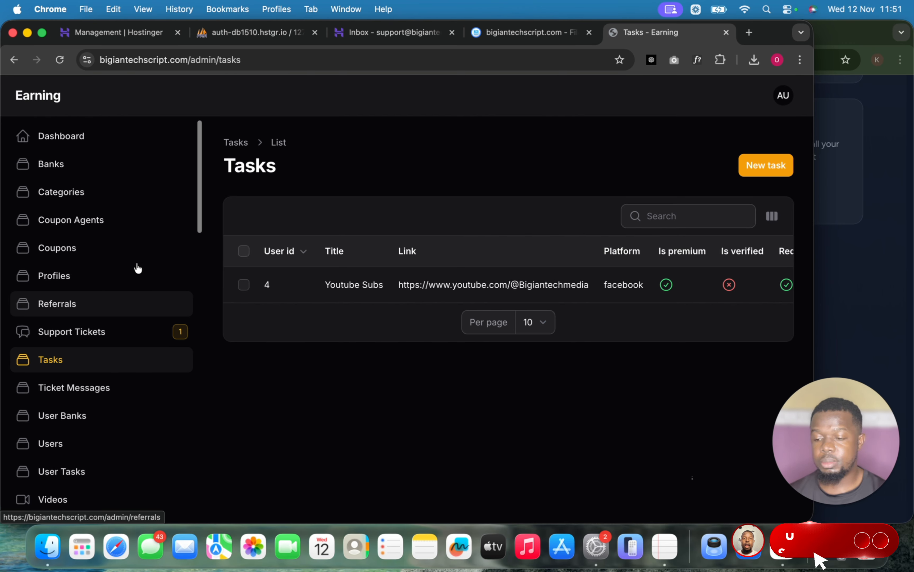
pyautogui.scroll(-2, 137, 263)
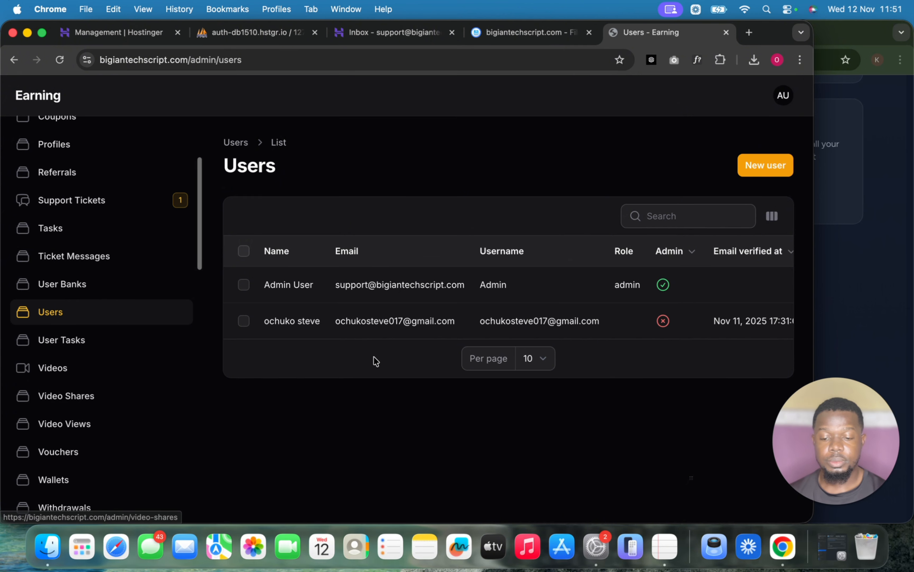
pyautogui.hscroll(5, 650, 321)
pyautogui.hscroll(10, 650, 323)
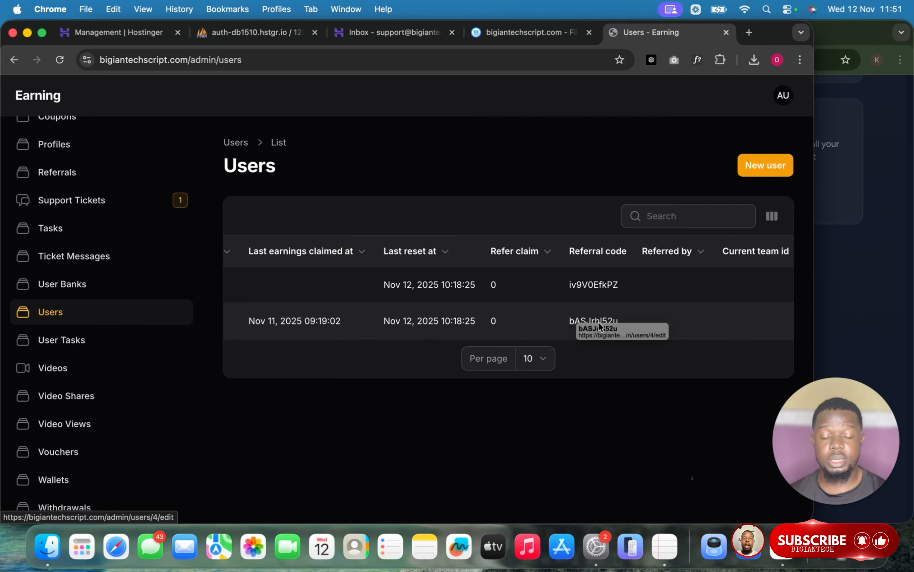
# Switch to the public Earning site, open the account registration page and look over its required fields
pyautogui.click(830, 280)
pyautogui.scroll(10, 575, 197)
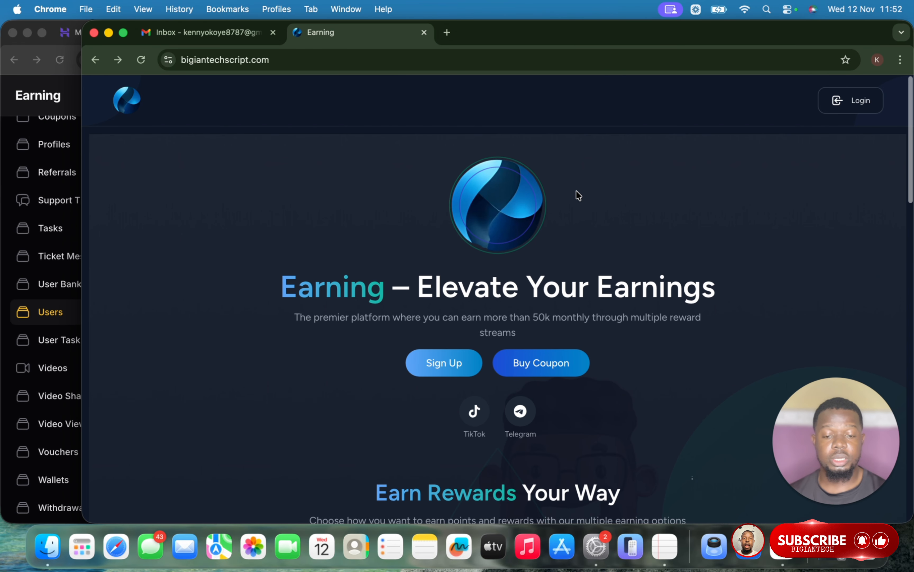
pyautogui.click(851, 107)
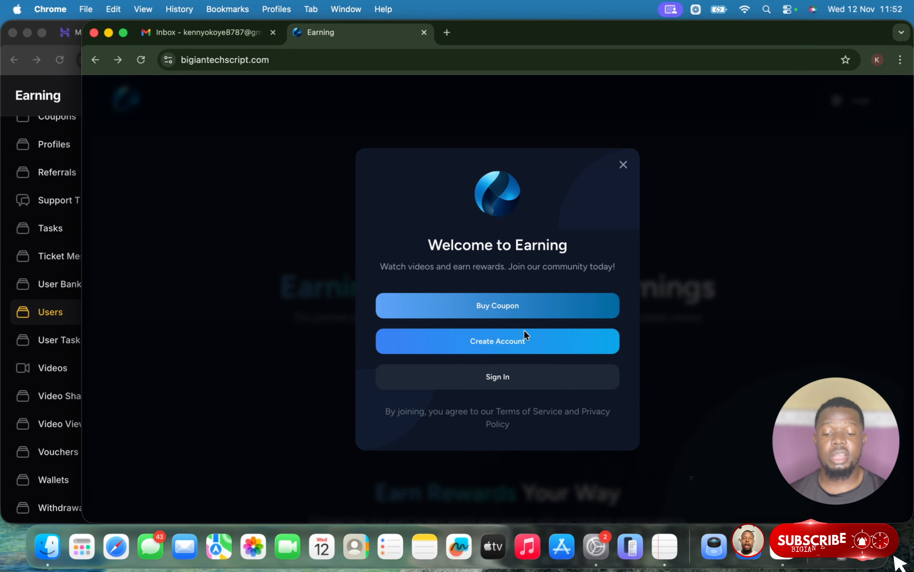
pyautogui.click(519, 343)
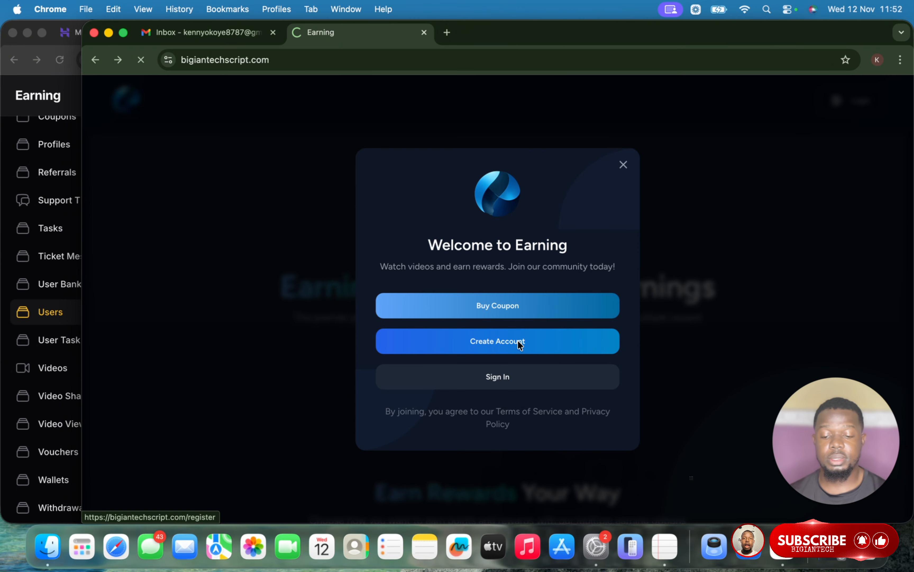
pyautogui.scroll(-6, 553, 304)
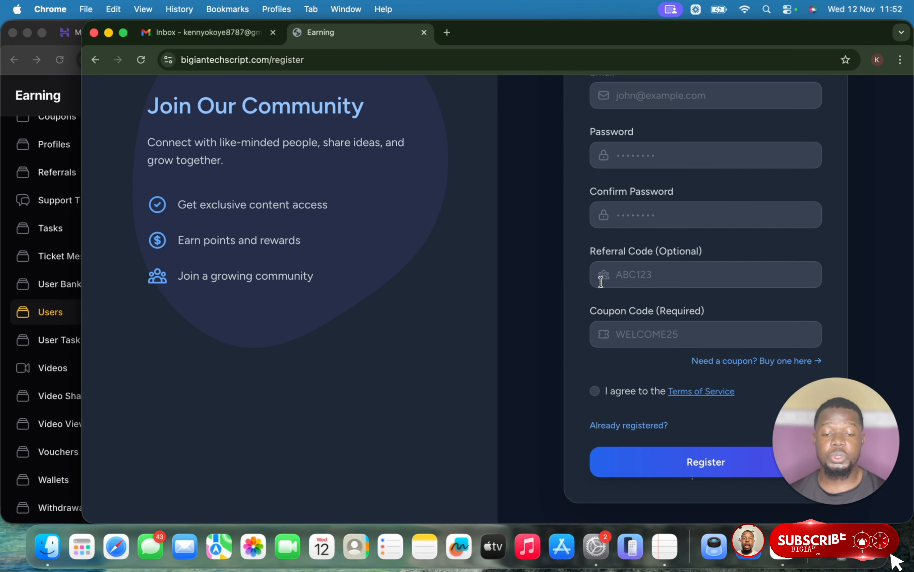
pyautogui.scroll(4, 573, 288)
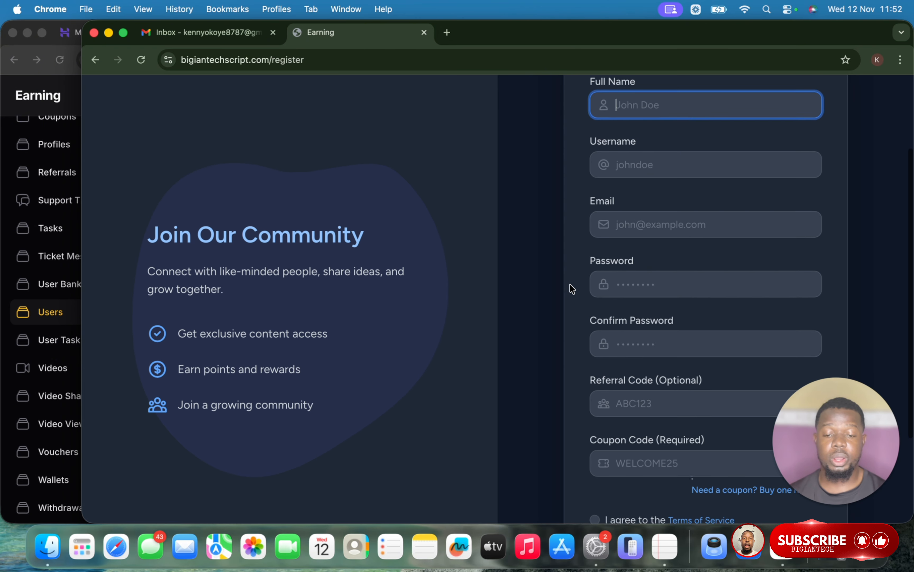
# Fill in the new member's full name, username and e-mail in the registration form
pyautogui.click(661, 105)
pyautogui.click(671, 136)
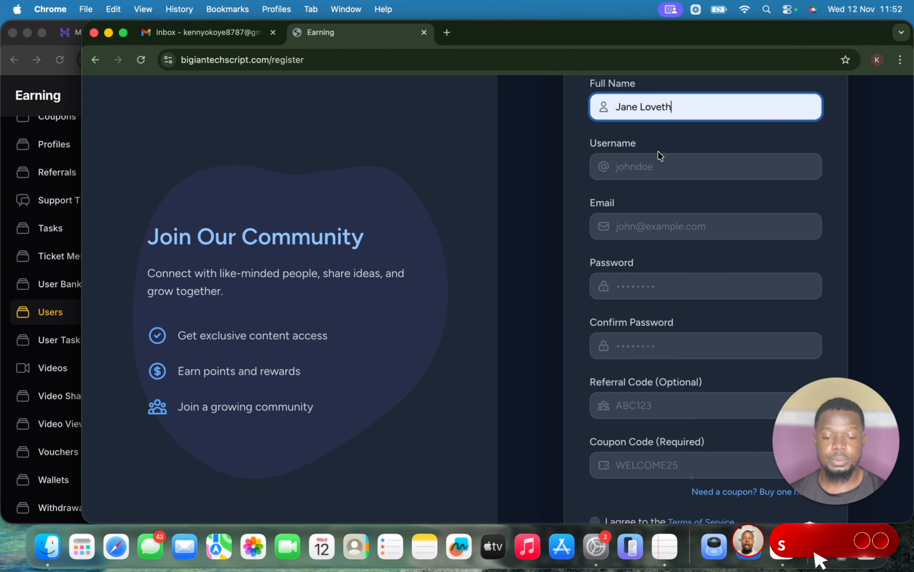
pyautogui.click(654, 166)
pyautogui.click(666, 196)
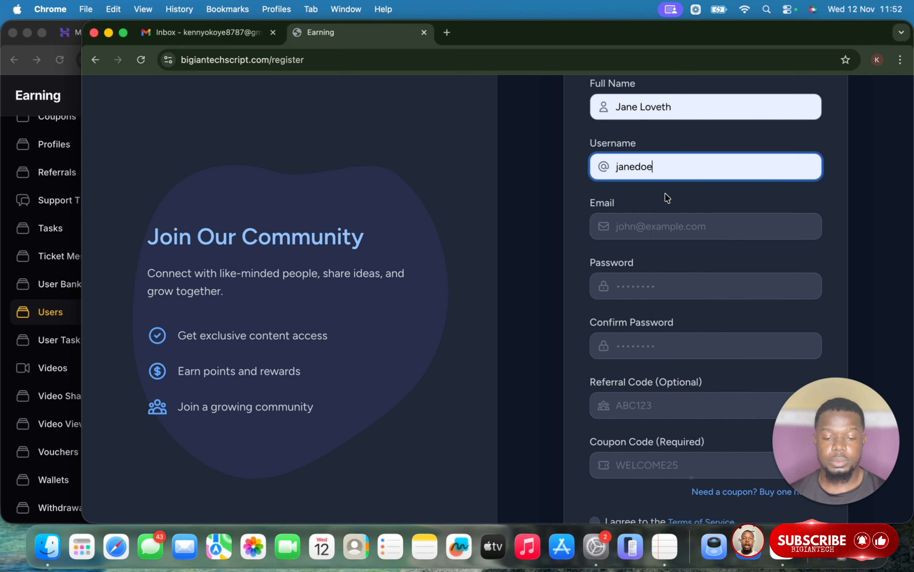
pyautogui.click(657, 226)
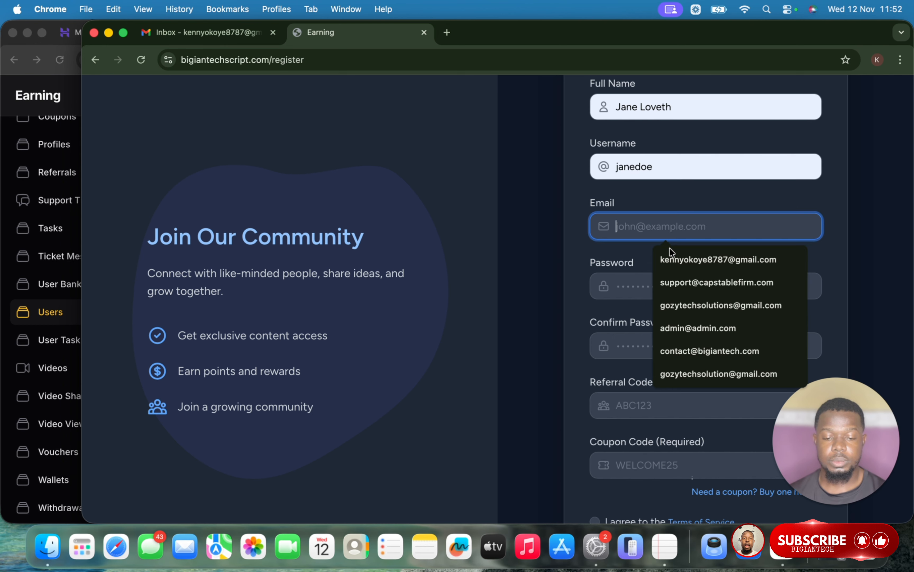
pyautogui.click(675, 261)
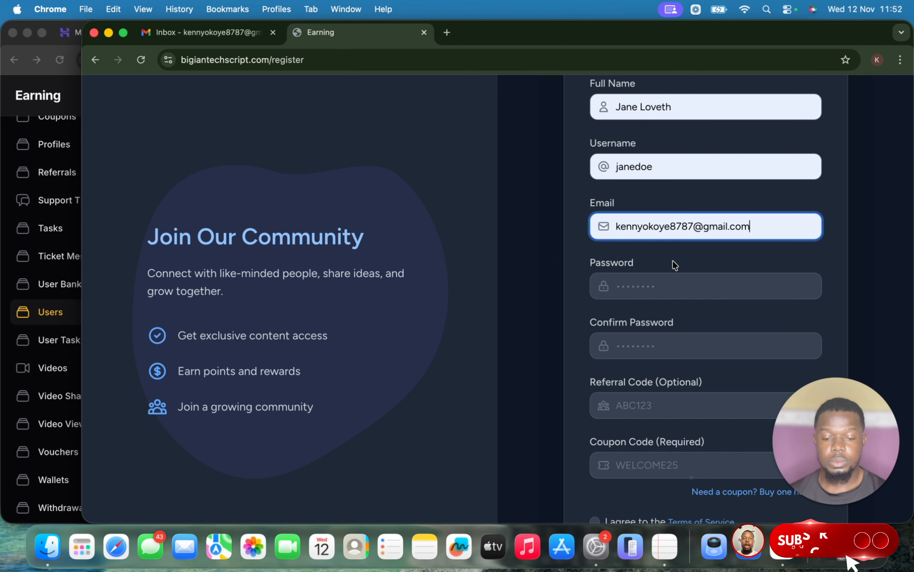
# Enter a self-chosen account password and repeat it in the Confirm Password field
pyautogui.click(662, 287)
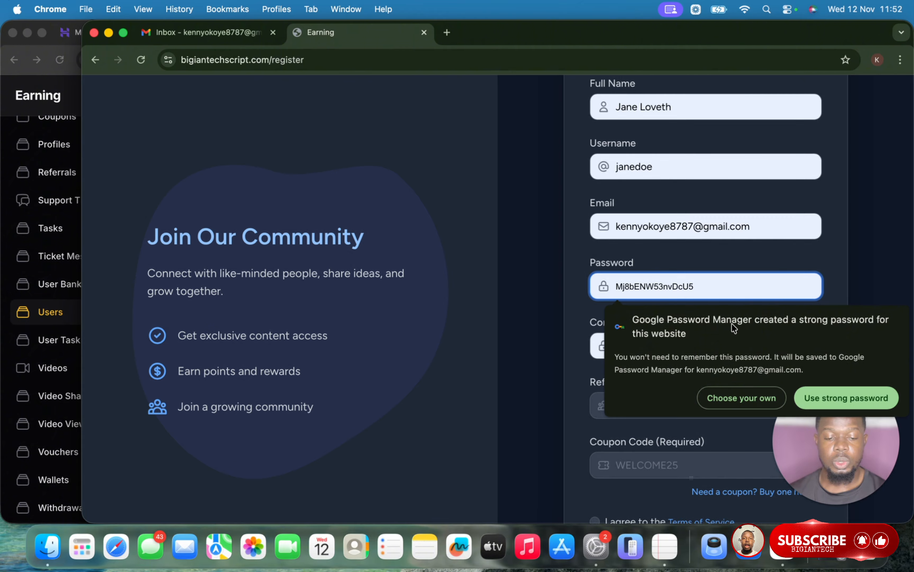
pyautogui.write('•••')
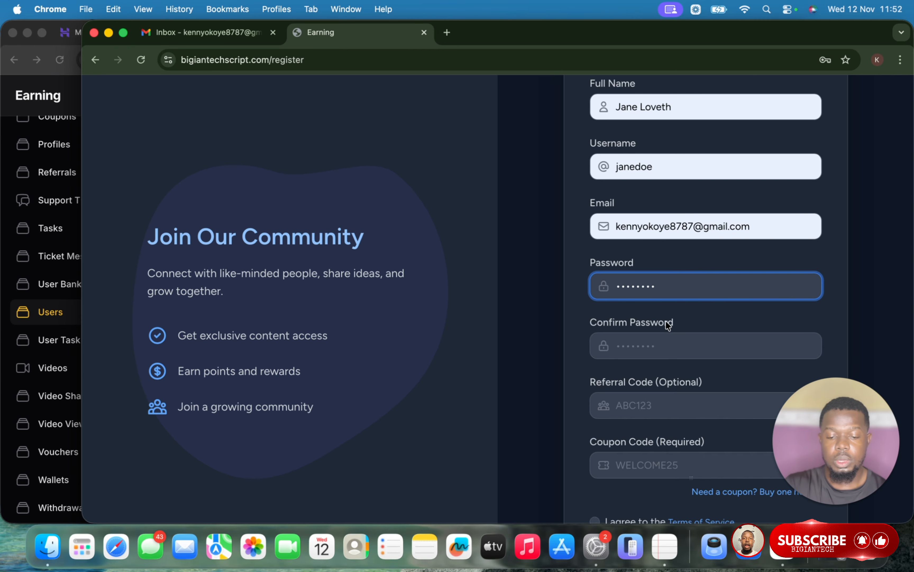
pyautogui.click(660, 345)
pyautogui.write('•••')
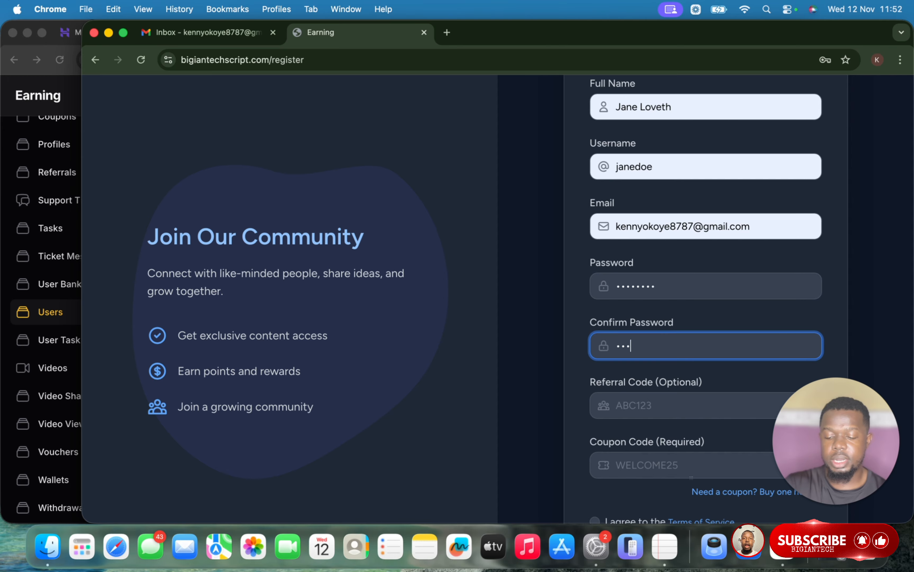
pyautogui.write('•••••')
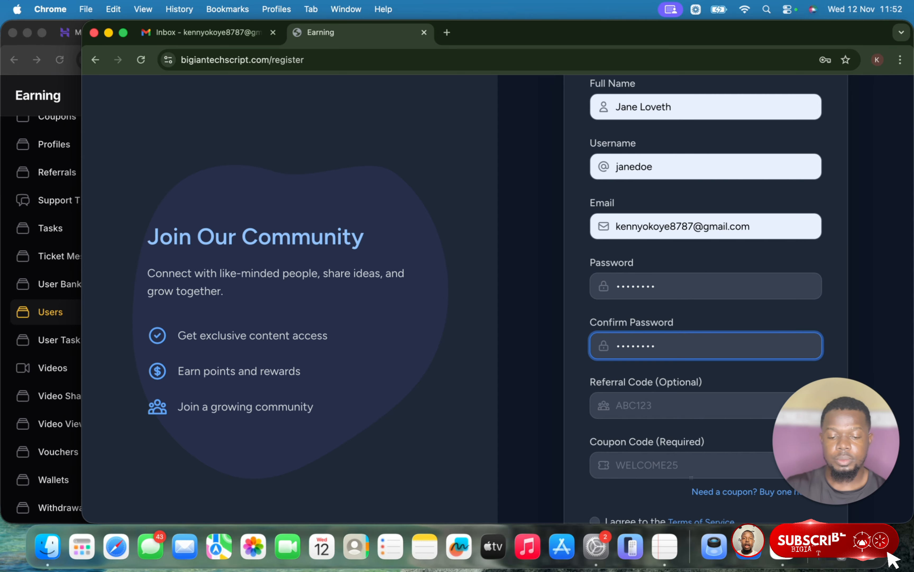
# In the admin panel, open the non-admin user's record and copy its referral code
pyautogui.click(8, 387)
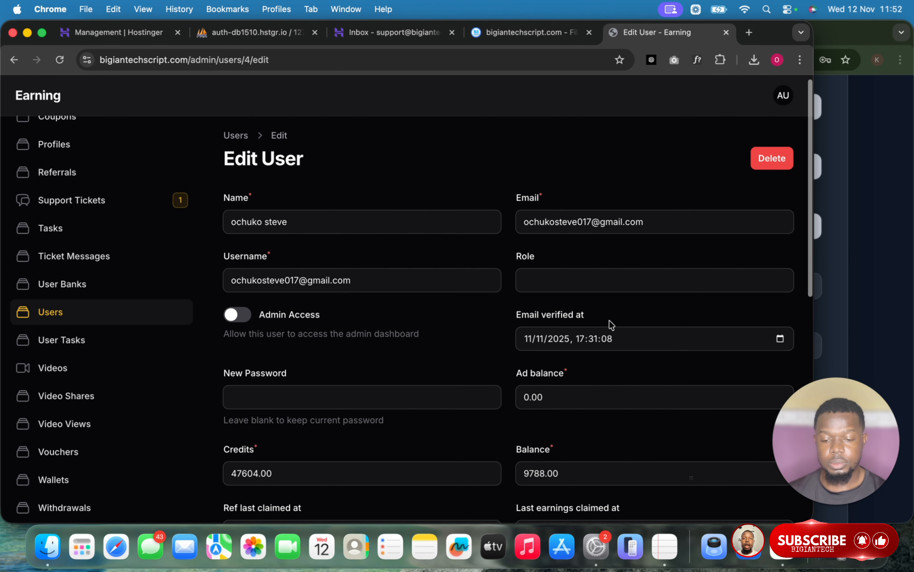
pyautogui.scroll(-2, 611, 324)
pyautogui.scroll(-6, 611, 324)
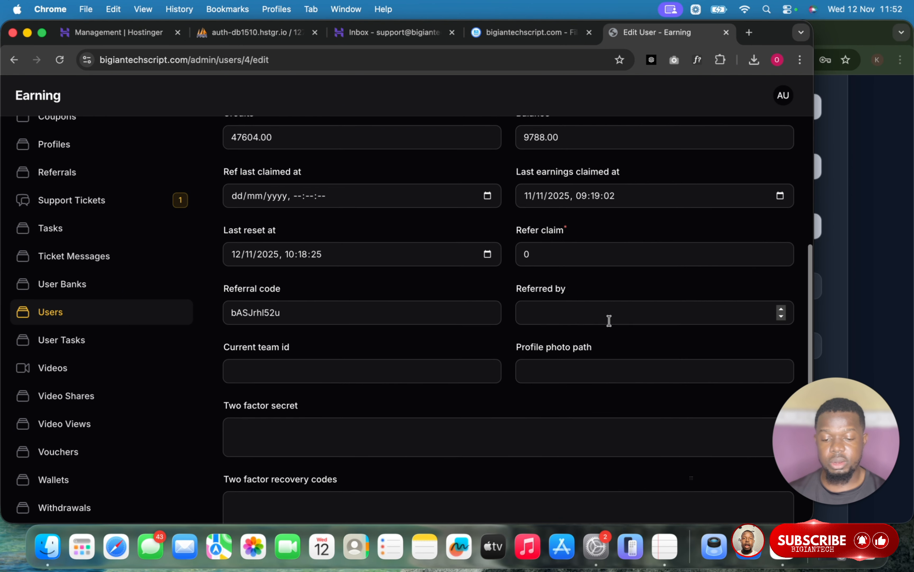
pyautogui.scroll(7, 611, 325)
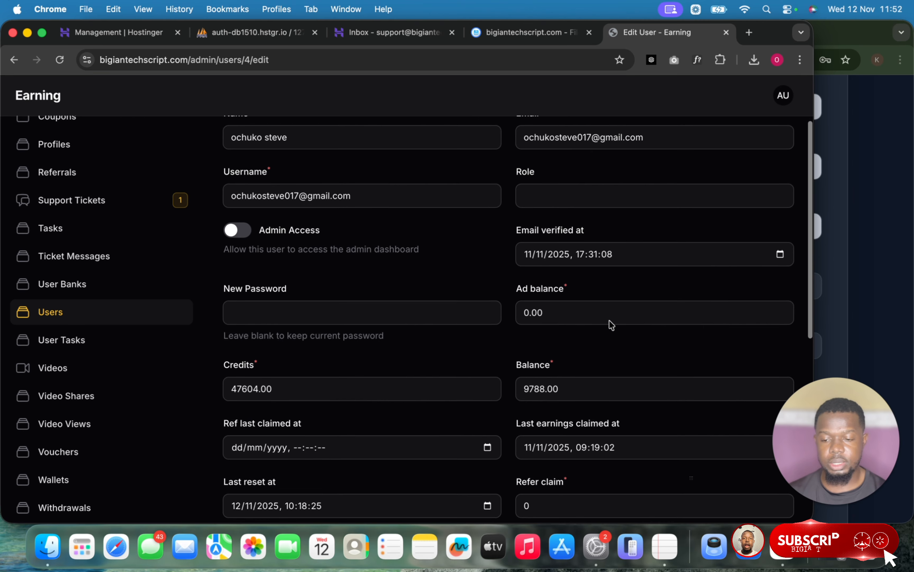
pyautogui.scroll(-9, 610, 321)
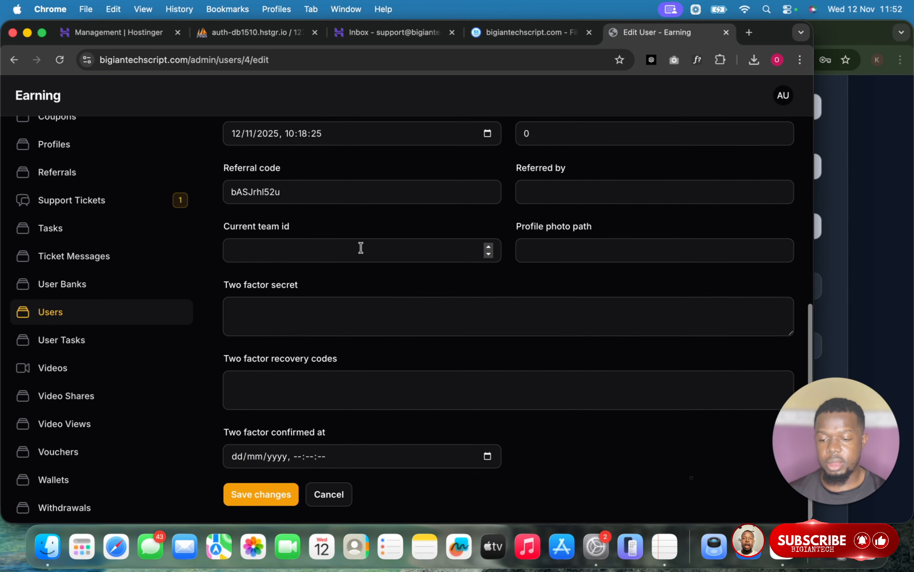
pyautogui.scroll(2, 340, 253)
pyautogui.doubleClick(315, 263)
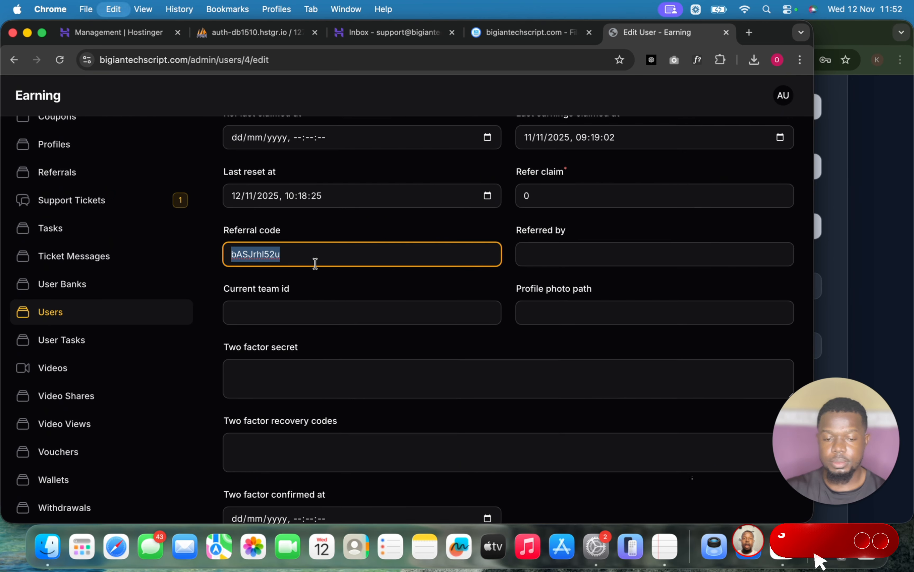
# Return to the registration form and paste the copied code as the optional referral code
pyautogui.click(878, 218)
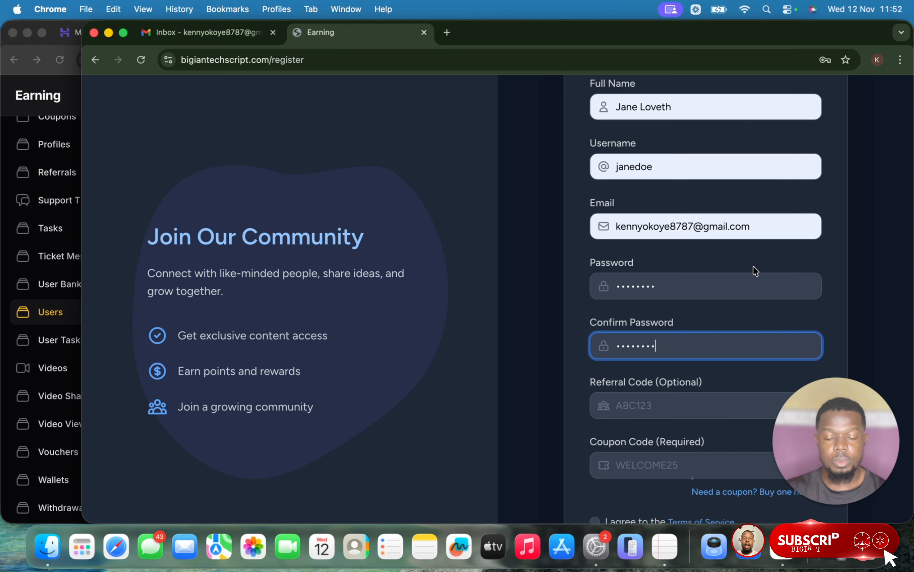
pyautogui.click(642, 410)
pyautogui.scroll(-2, 642, 410)
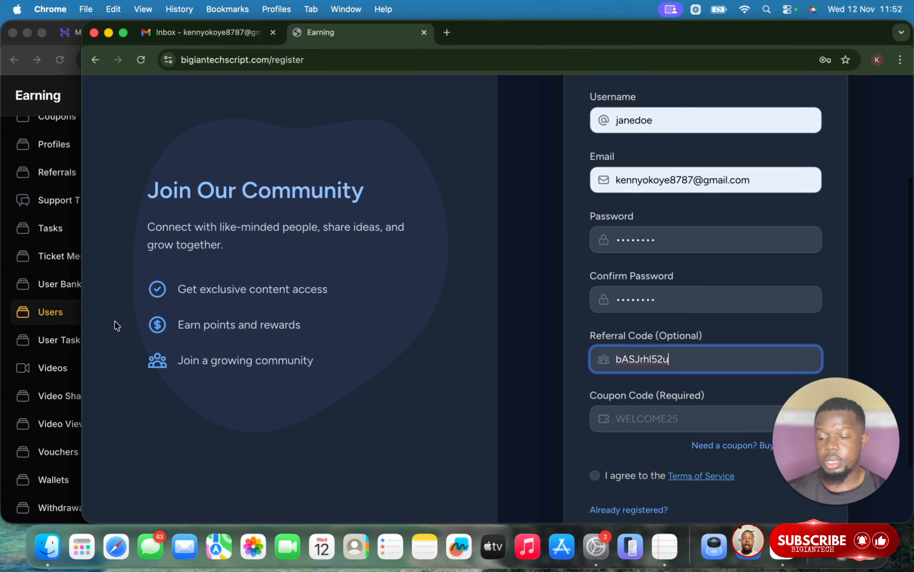
pyautogui.click(5, 317)
pyautogui.scroll(5, 43, 317)
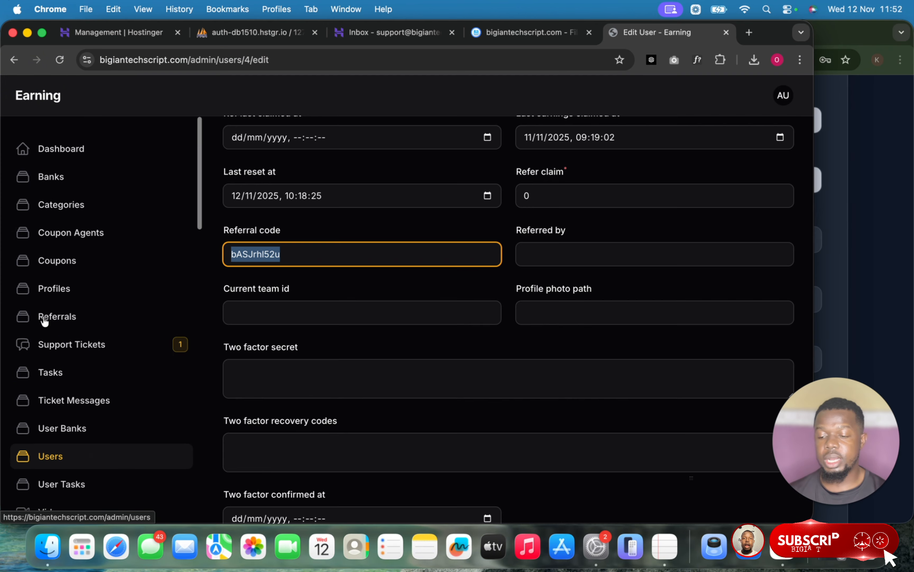
pyautogui.click(72, 261)
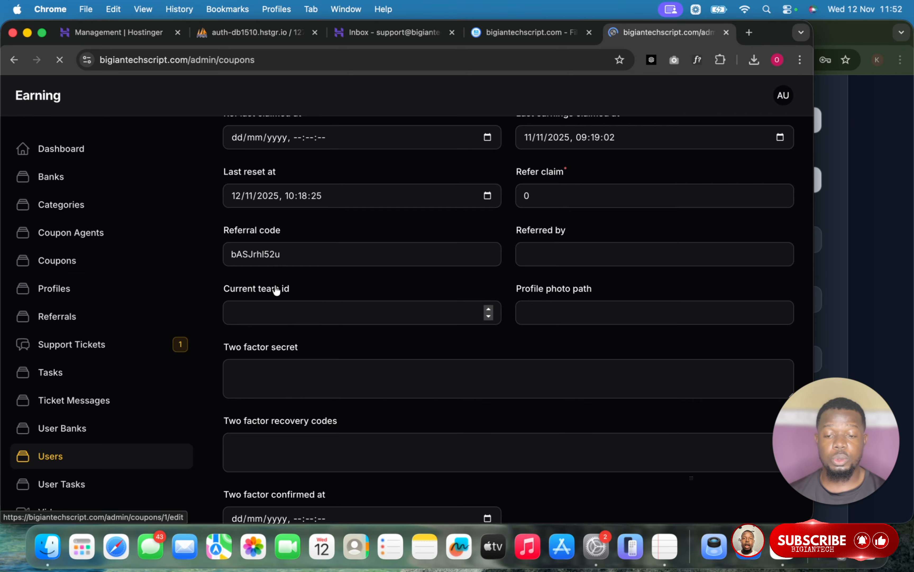
pyautogui.scroll(-4, 280, 290)
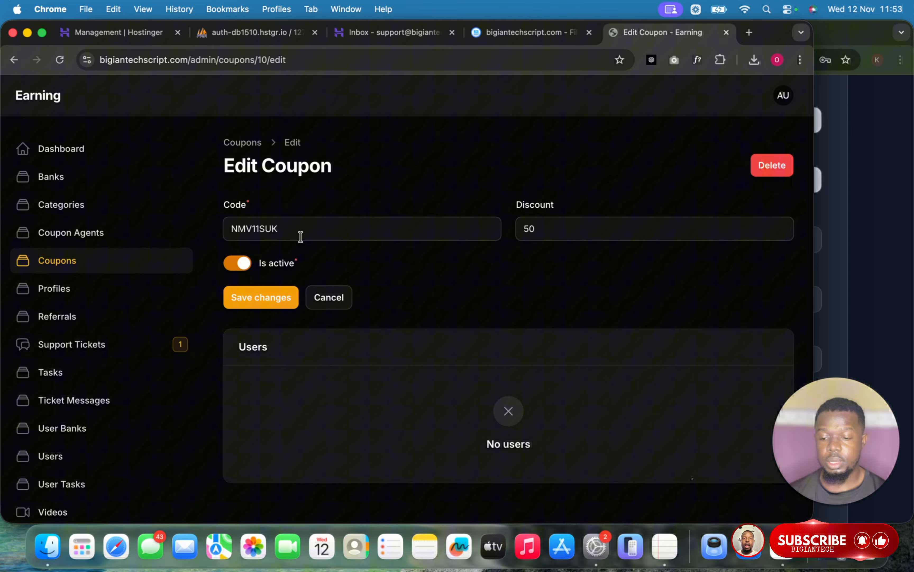
pyautogui.click(300, 235)
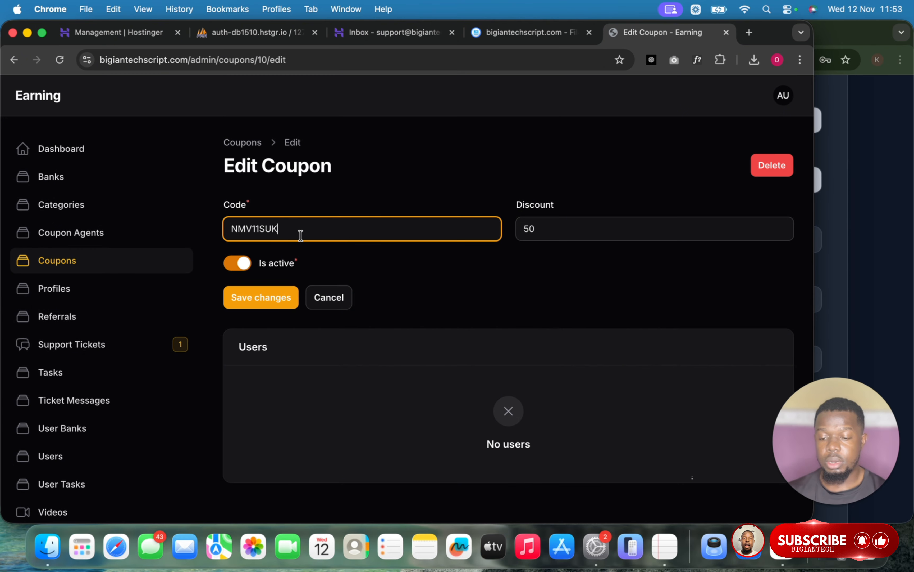
pyautogui.press('super+a')
pyautogui.press('super+c')
pyautogui.click(875, 273)
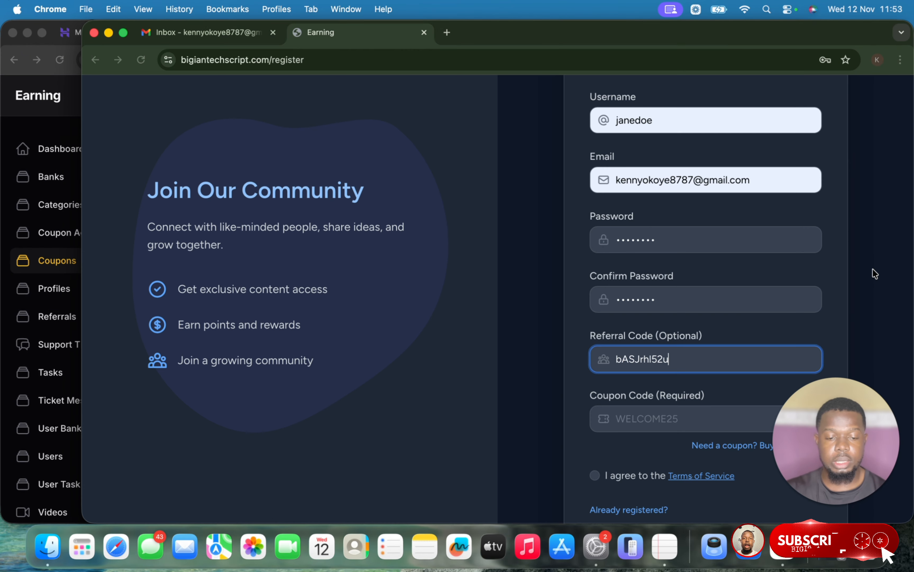
pyautogui.click(662, 420)
pyautogui.press('super+v')
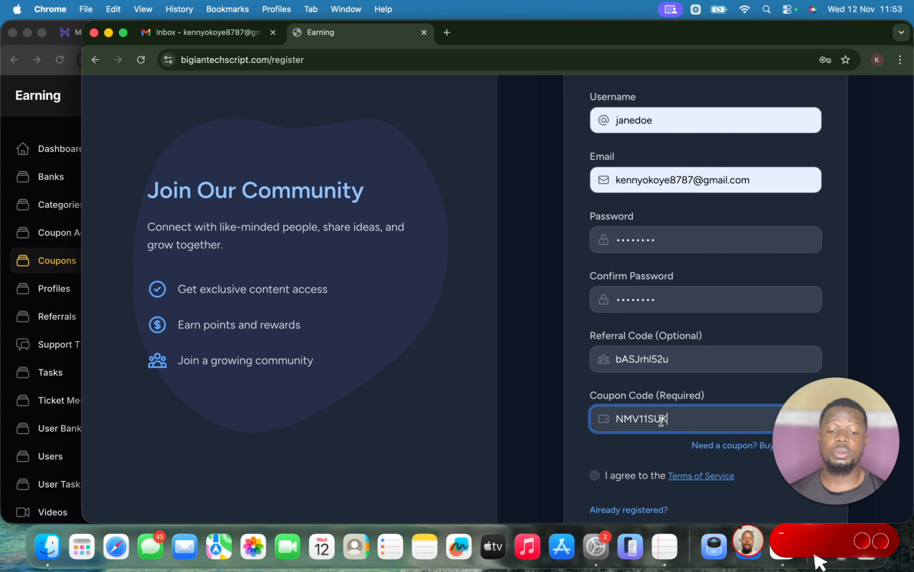
# Agree to the Terms of Service and submit the registration form
pyautogui.scroll(-1, 662, 421)
pyautogui.scroll(-2, 661, 421)
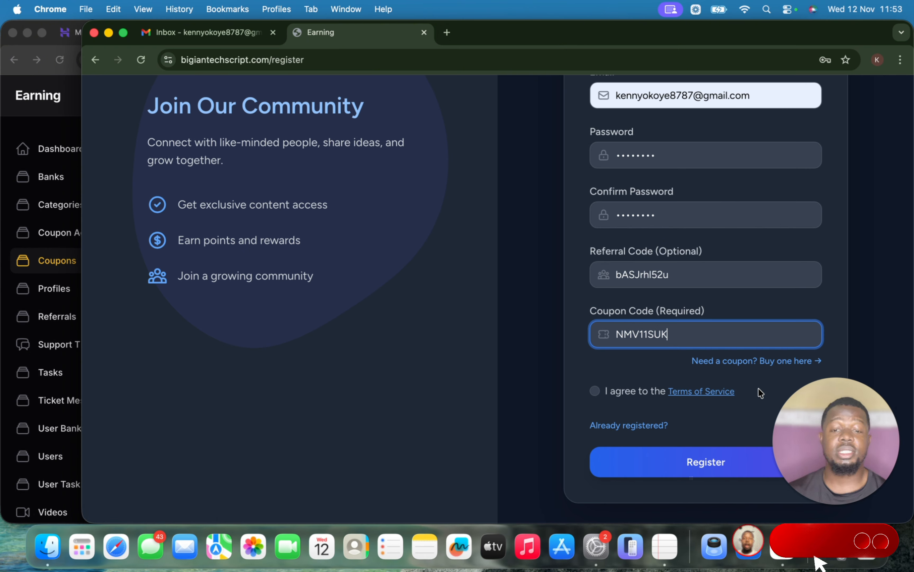
pyautogui.click(595, 391)
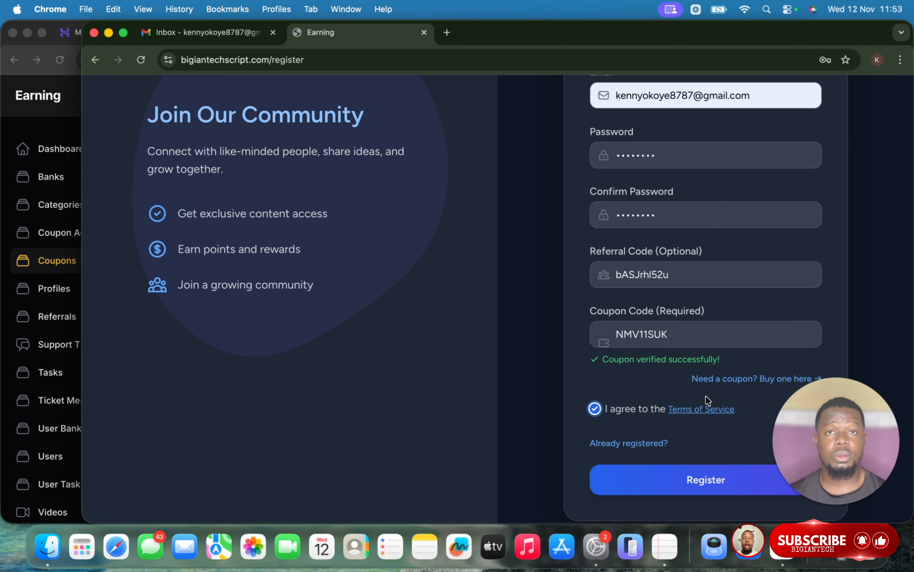
pyautogui.click(679, 483)
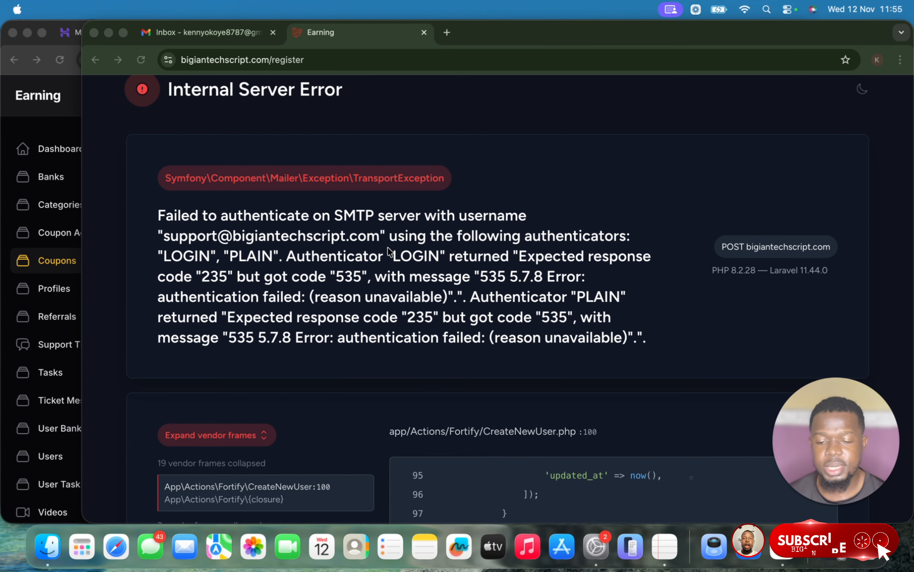
# Return to the admin panel and open the Email Settings at the mail username and password fields
pyautogui.click(9, 395)
pyautogui.scroll(-5, 98, 444)
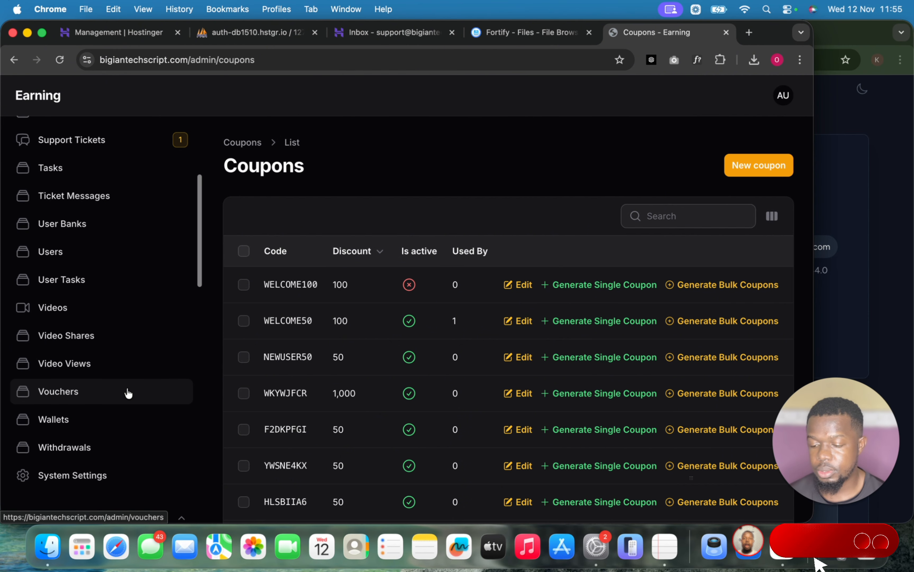
pyautogui.scroll(-3, 114, 394)
pyautogui.click(68, 426)
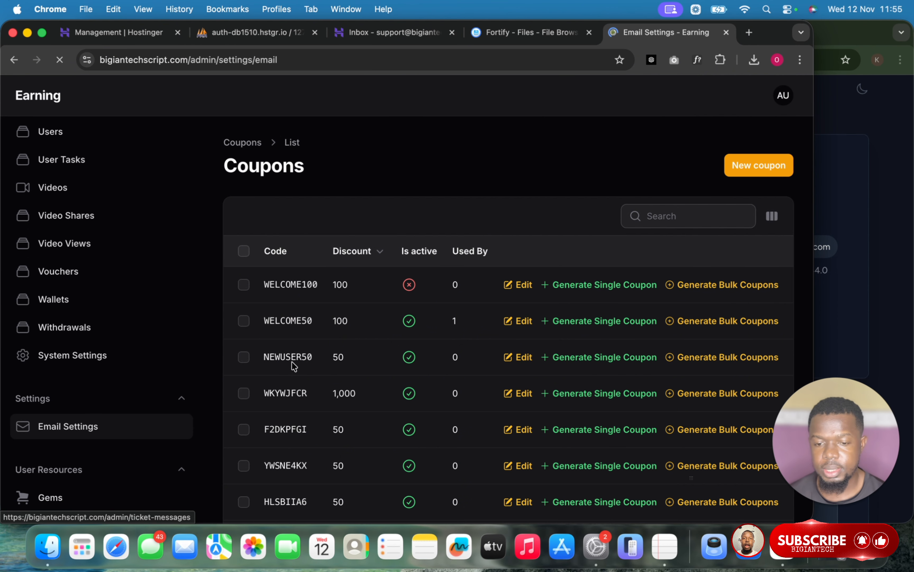
pyautogui.scroll(-5, 312, 366)
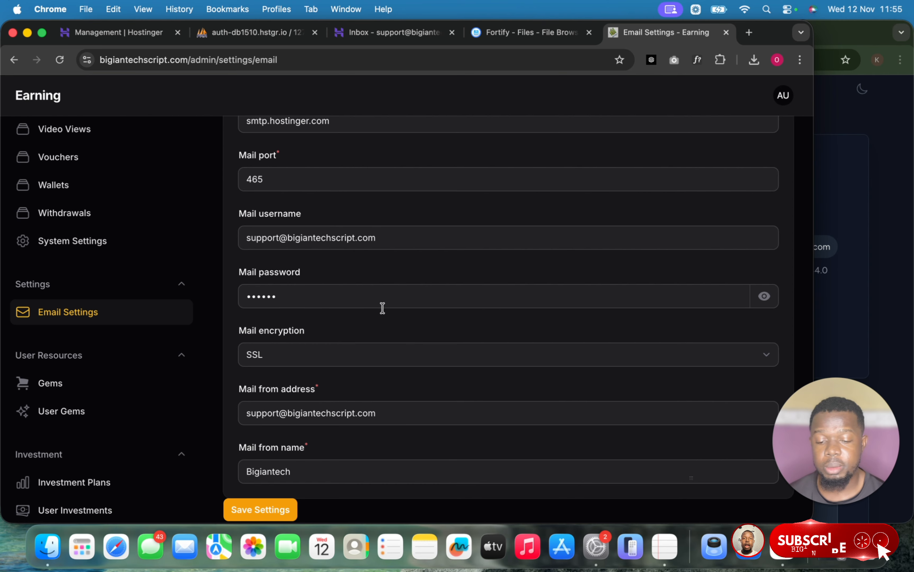
# Switch to the TextEdit notes and copy the mailbox password stored under the support address
pyautogui.click(663, 538)
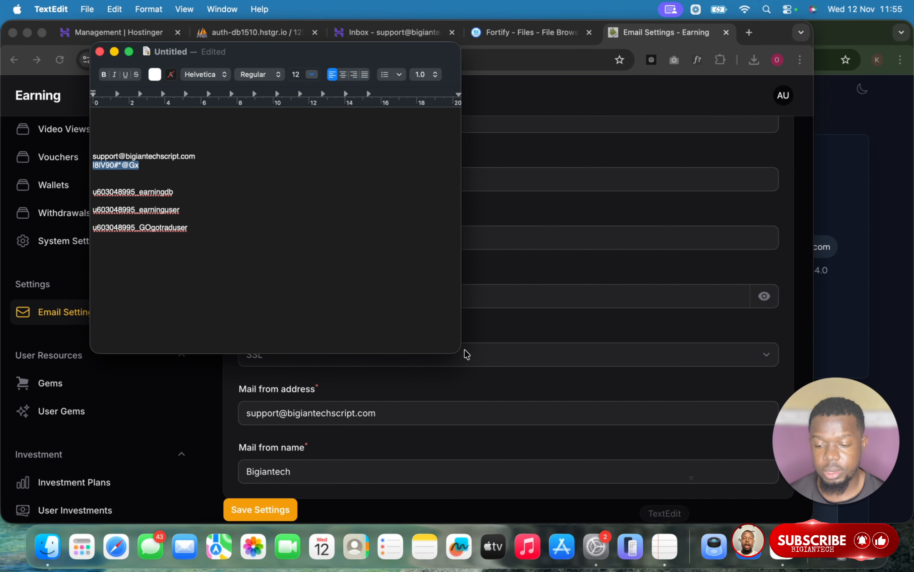
pyautogui.click(198, 185)
pyautogui.click(147, 165)
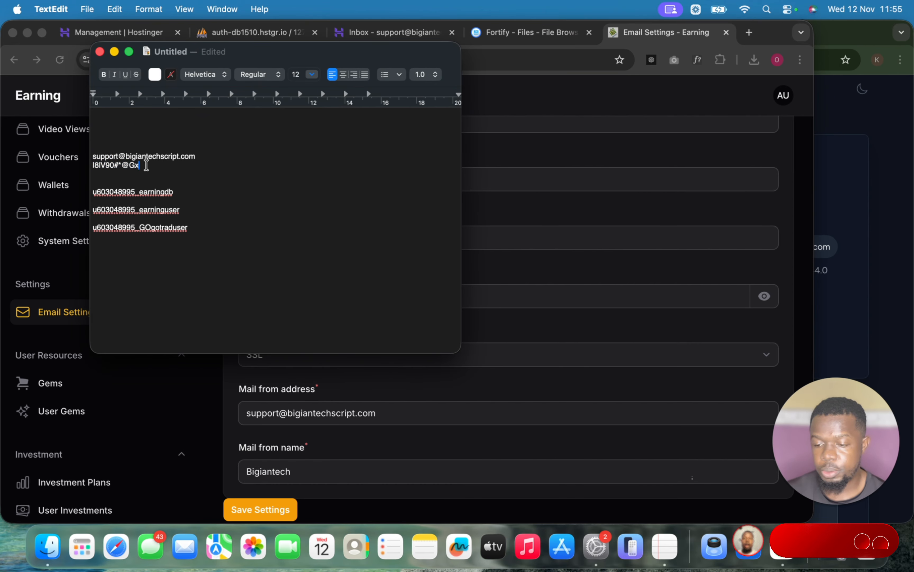
pyautogui.moveTo(146, 165); pyautogui.dragTo(90, 165)
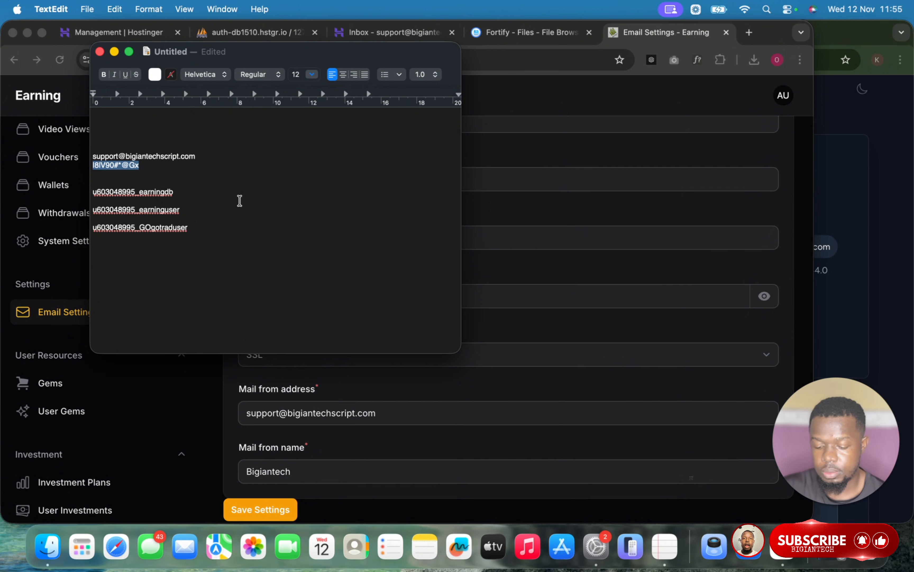
# Replace the Mail password in the Email Settings with the copied mailbox password, reveal it for checking and save the settings
pyautogui.doubleClick(524, 296)
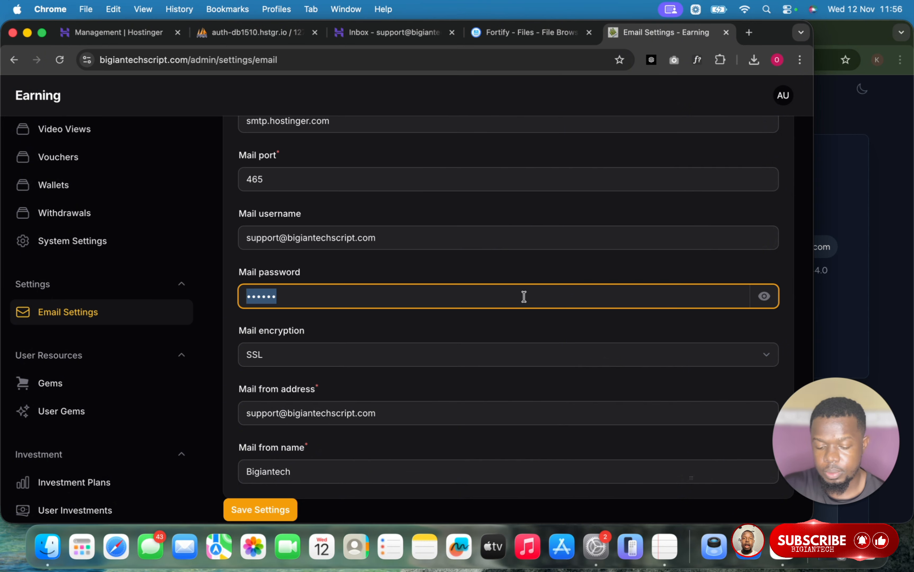
pyautogui.press('super+v')
pyautogui.click(764, 296)
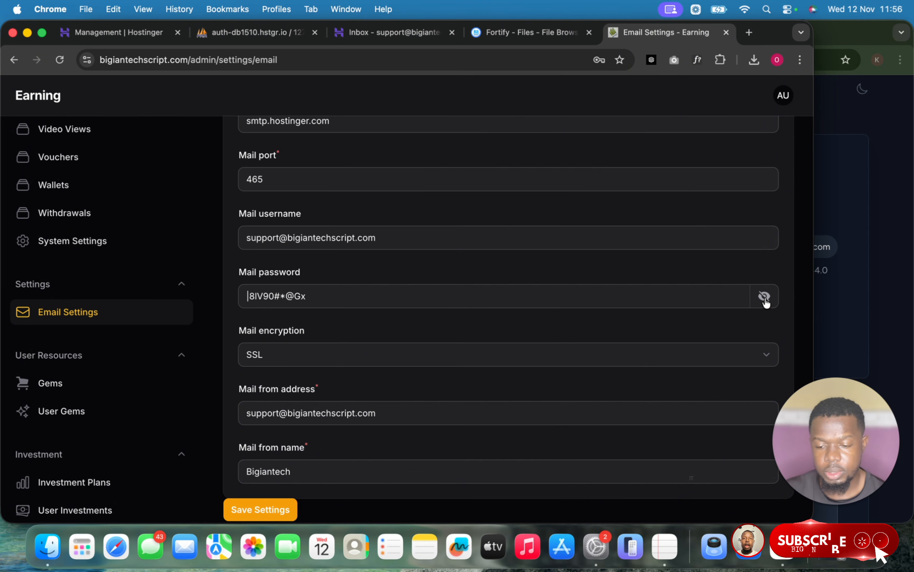
pyautogui.scroll(-1, 791, 312)
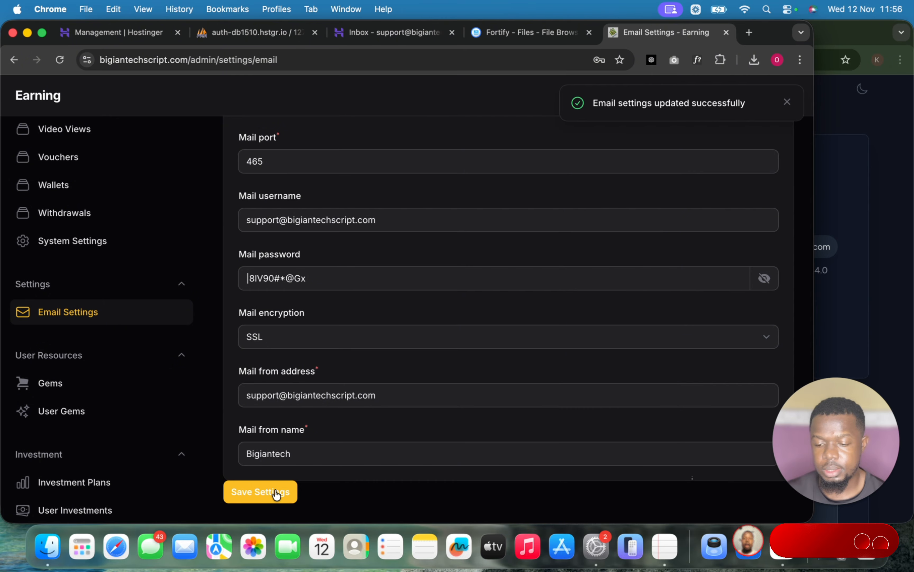
# Review the SMTP configuration, reload the Email Settings page and check the stored mail password
pyautogui.scroll(5, 276, 491)
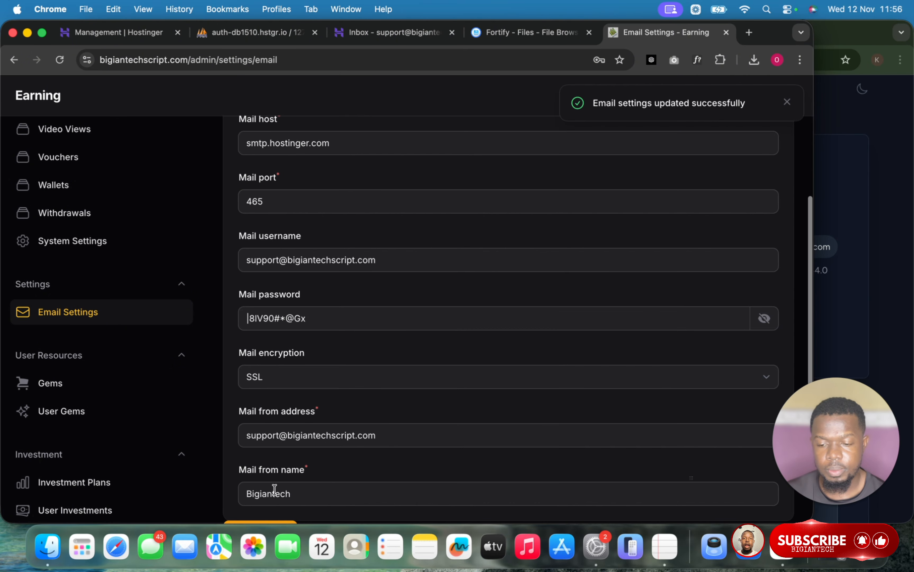
pyautogui.scroll(2, 275, 490)
pyautogui.scroll(-5, 275, 454)
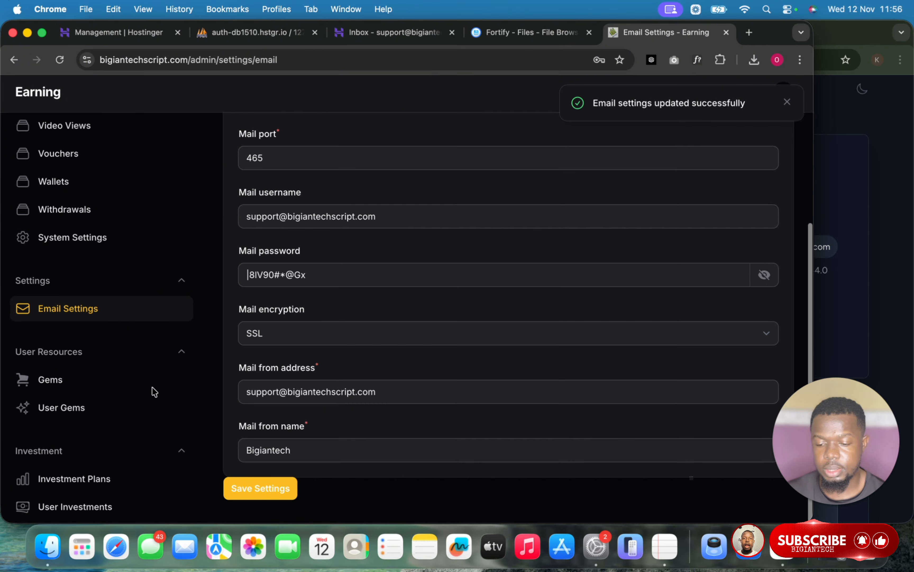
pyautogui.click(74, 318)
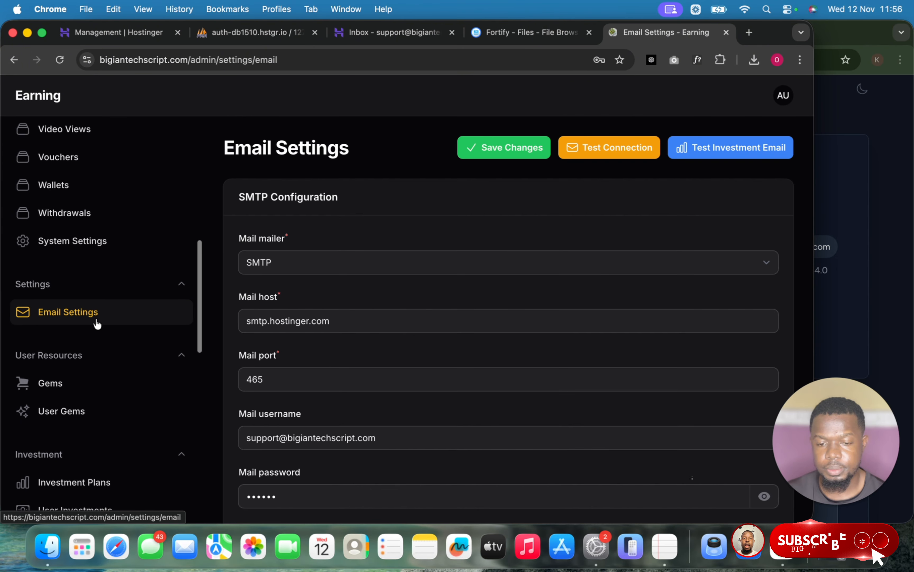
pyautogui.scroll(-2, 303, 403)
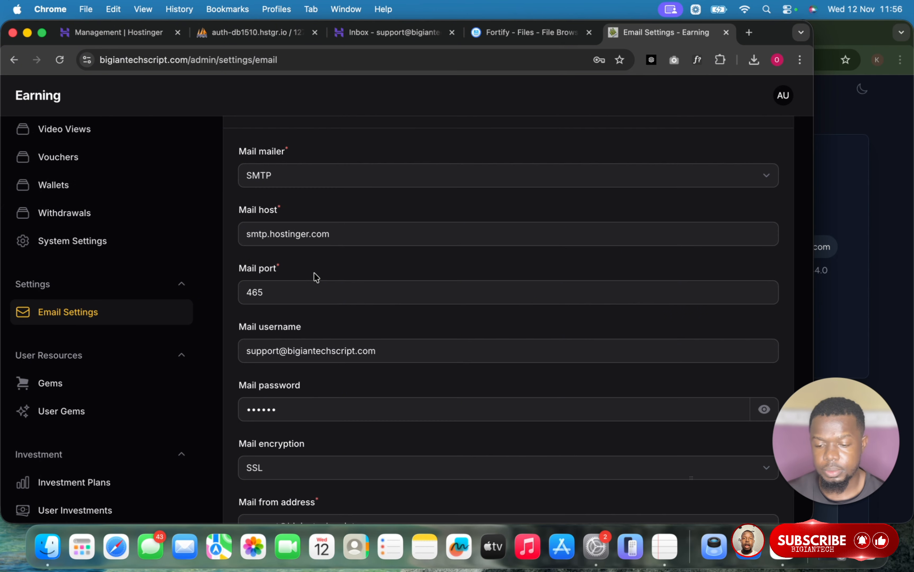
pyautogui.scroll(-3, 314, 276)
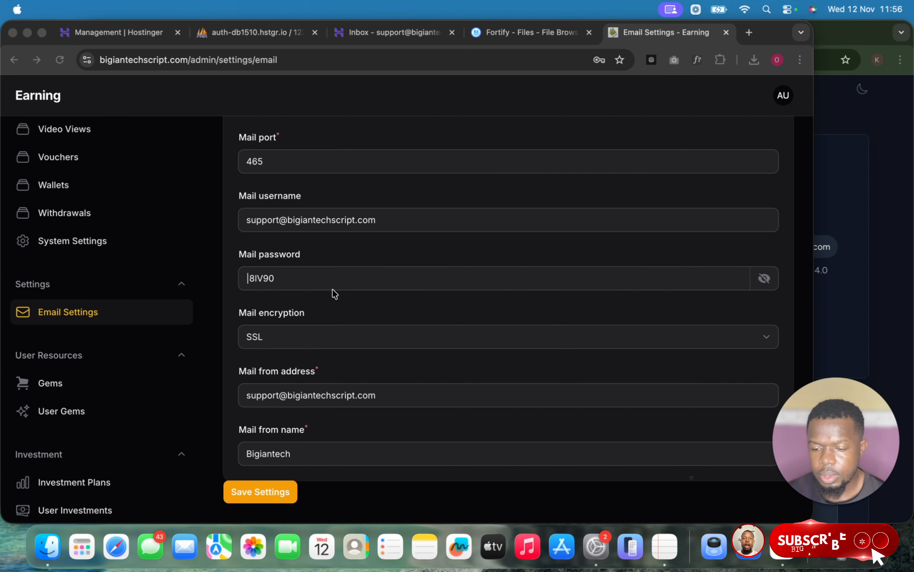
pyautogui.doubleClick(308, 279)
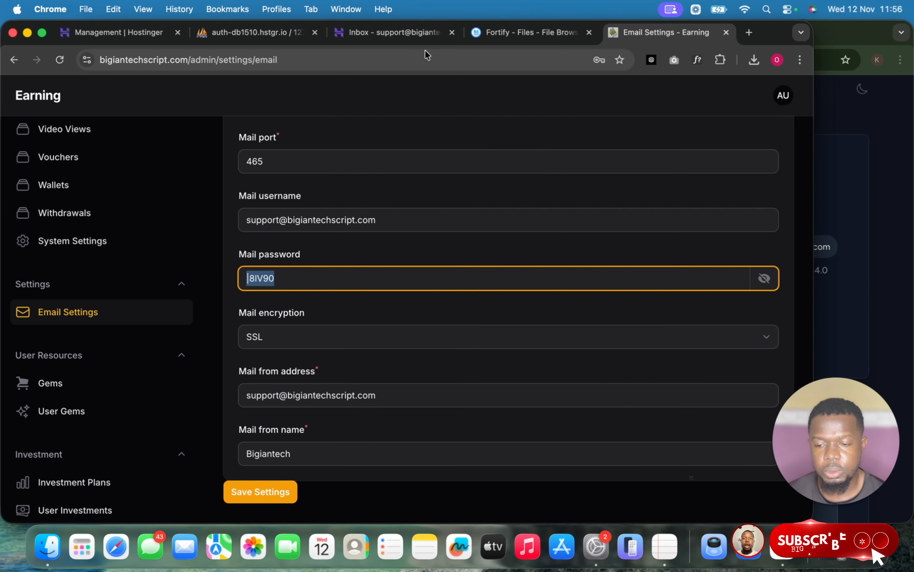
# Compose a new password in the TextEdit notes and update the support mailbox in Hostinger with it
pyautogui.click(147, 36)
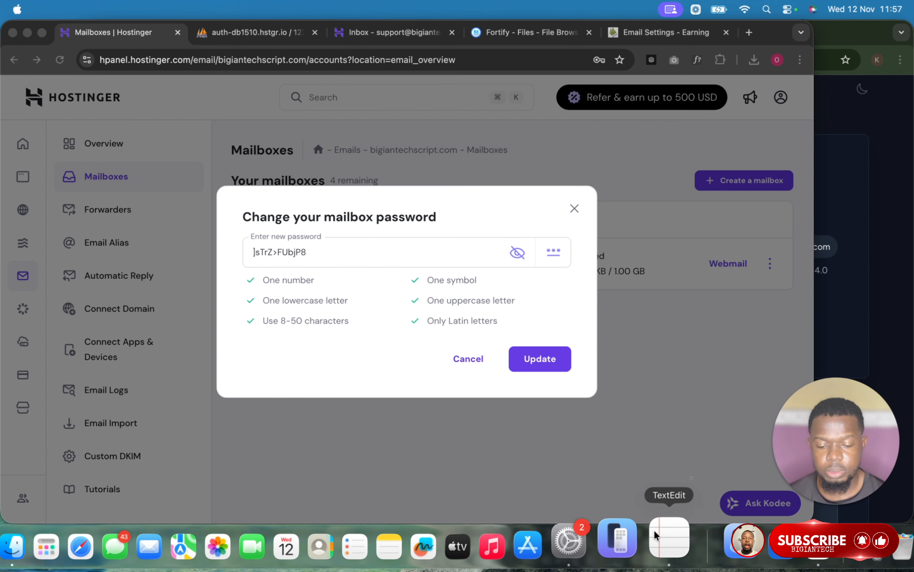
pyautogui.click(665, 544)
pyautogui.click(163, 165)
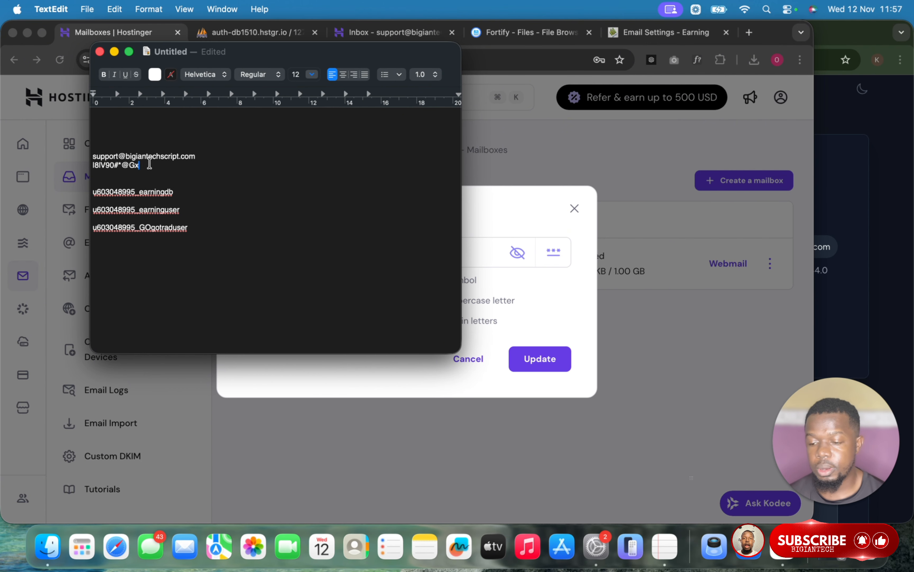
pyautogui.press('BackSpace')
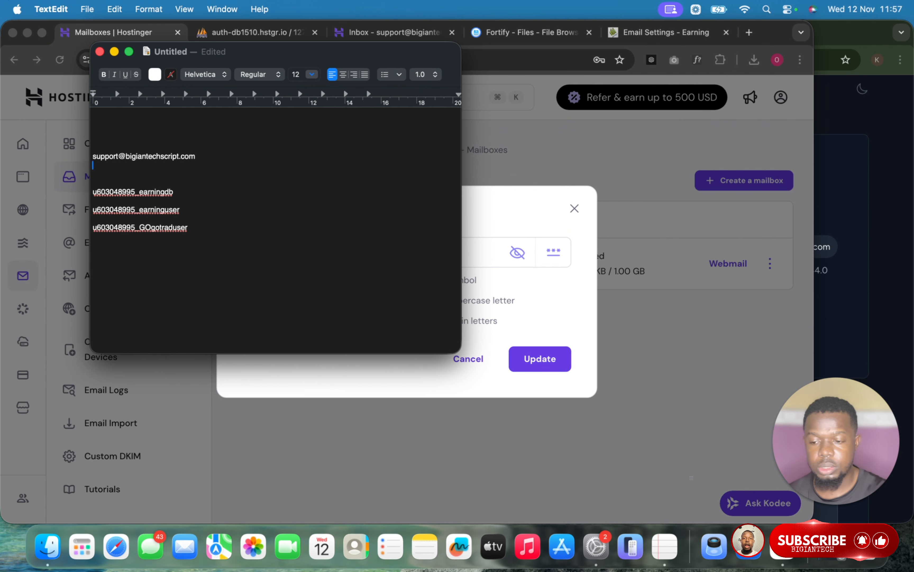
pyautogui.press('capslock')
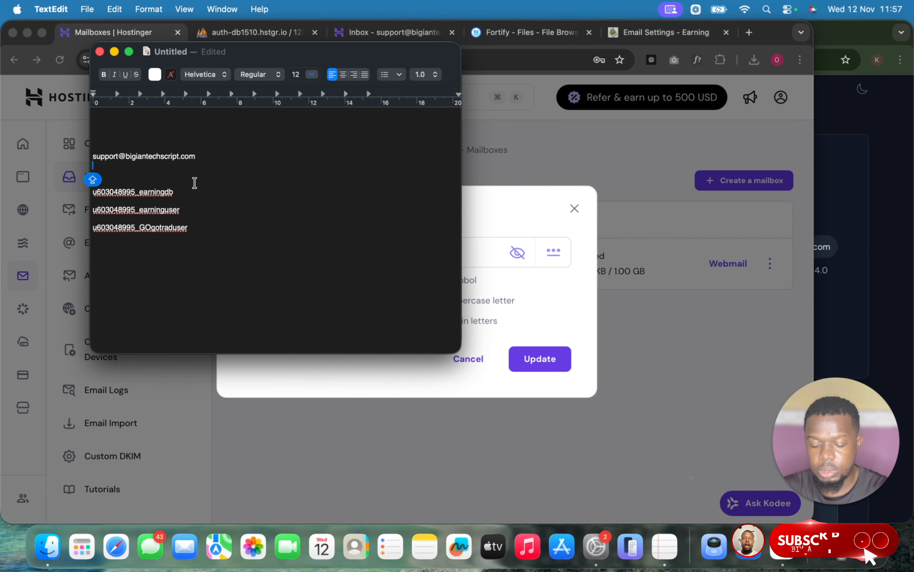
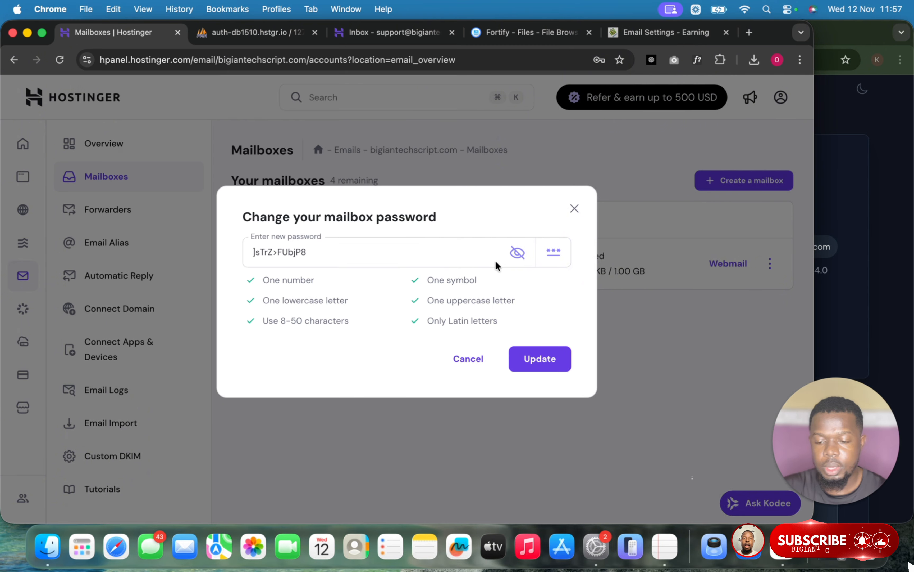
pyautogui.click(540, 361)
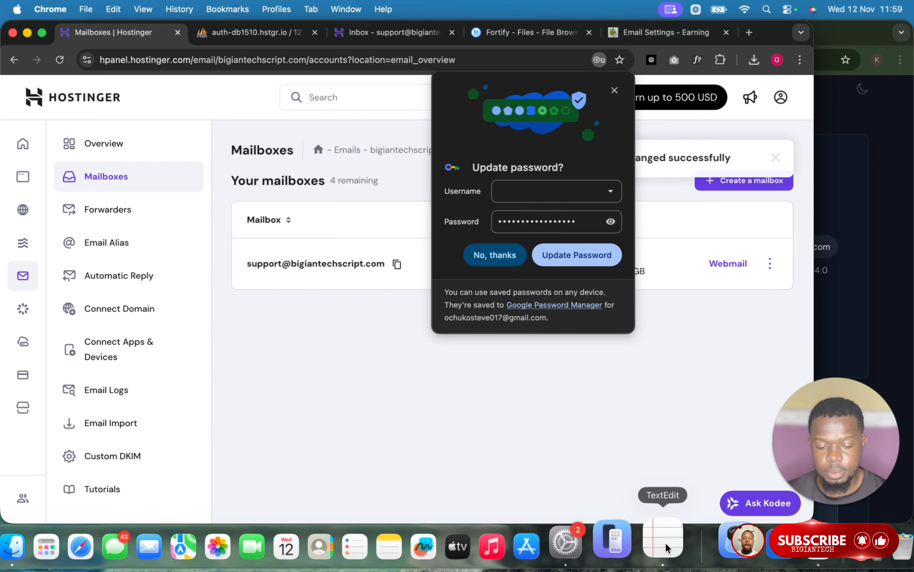
# Replace the old mailbox password in the TextEdit notes with the new one and dismiss the browser's password-saving prompt
pyautogui.click(666, 546)
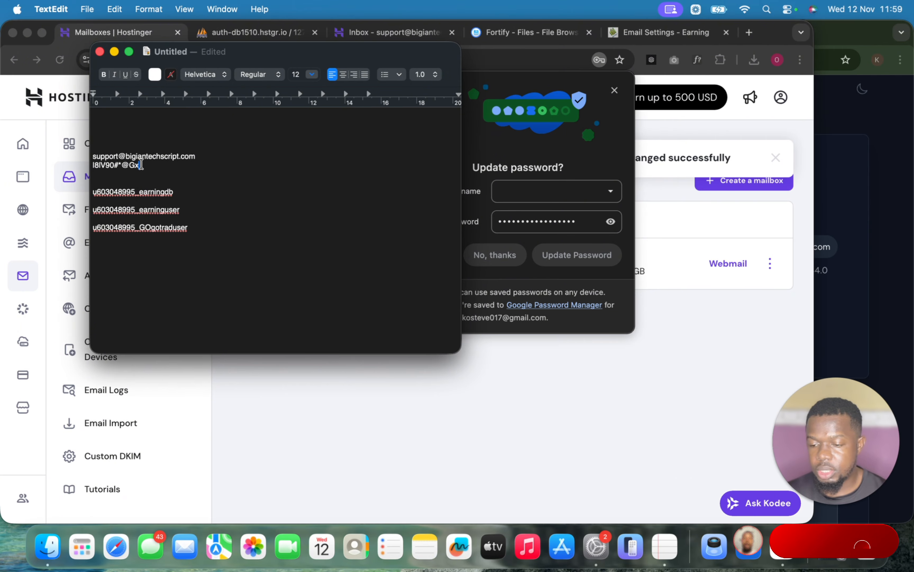
pyautogui.tripleClick(141, 165)
pyautogui.press('cmd+v')
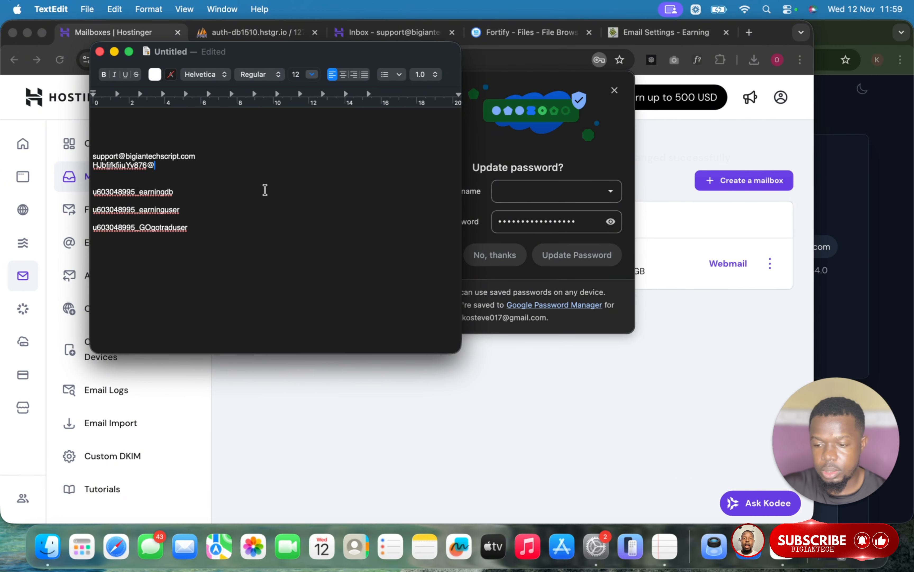
pyautogui.click(615, 90)
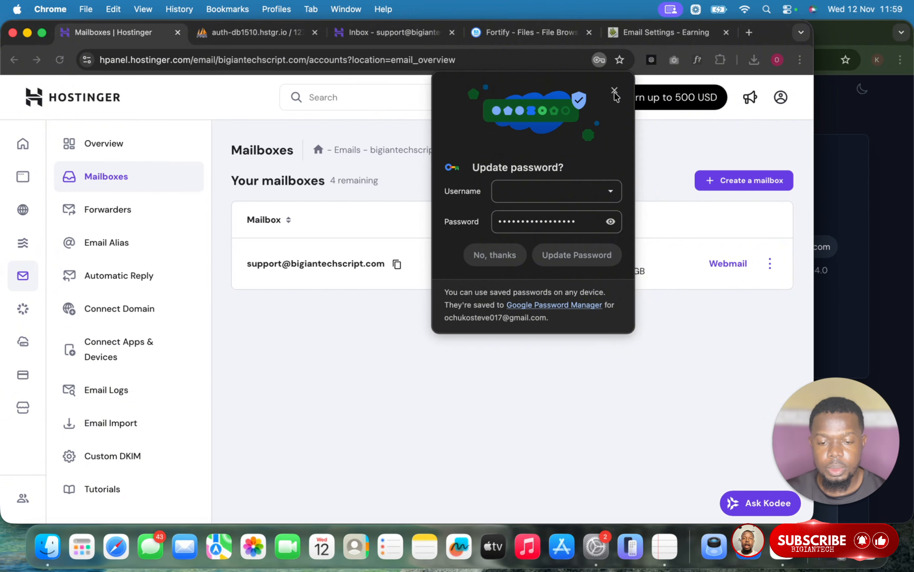
# Replace the Mail password in the Email Settings with the new mailbox password and save the settings
pyautogui.click(658, 37)
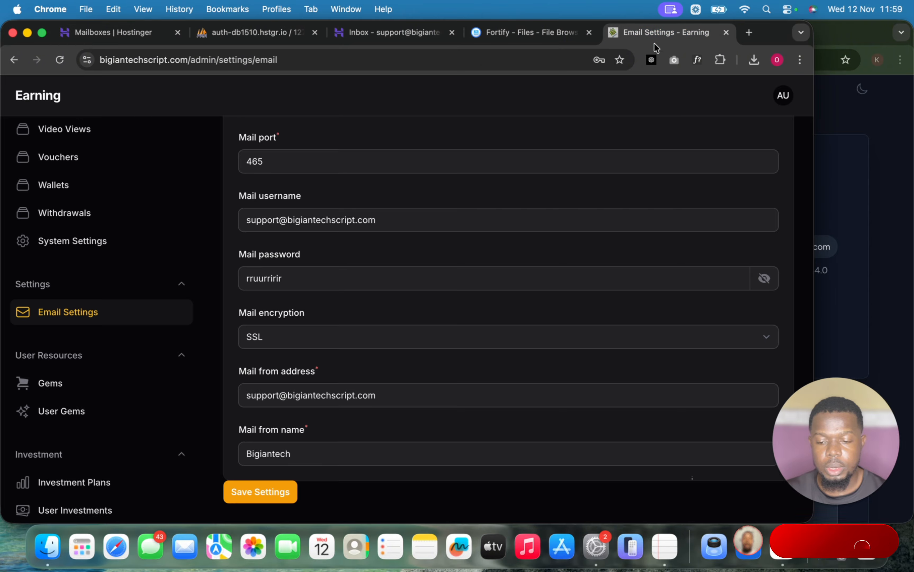
pyautogui.click(300, 277)
pyautogui.doubleClick(302, 277)
pyautogui.press('super+v')
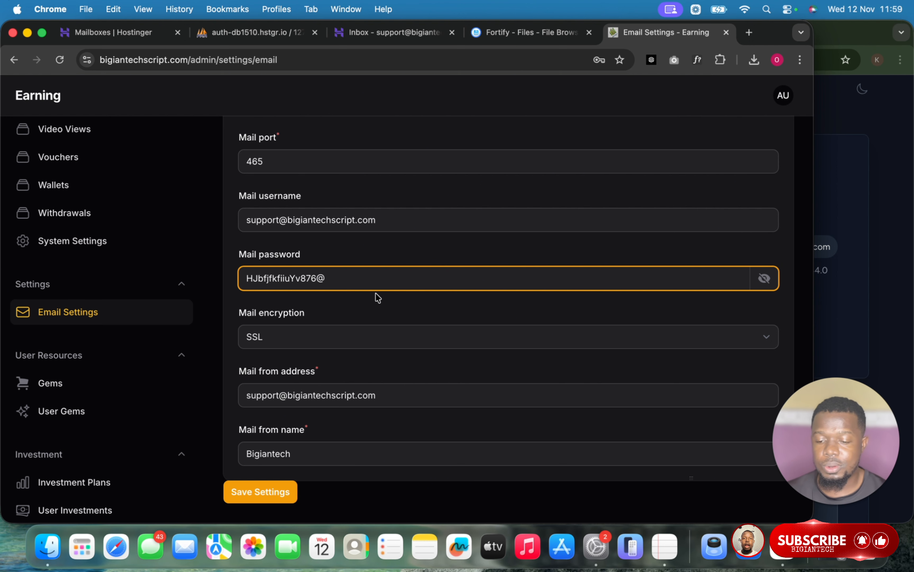
pyautogui.click(375, 302)
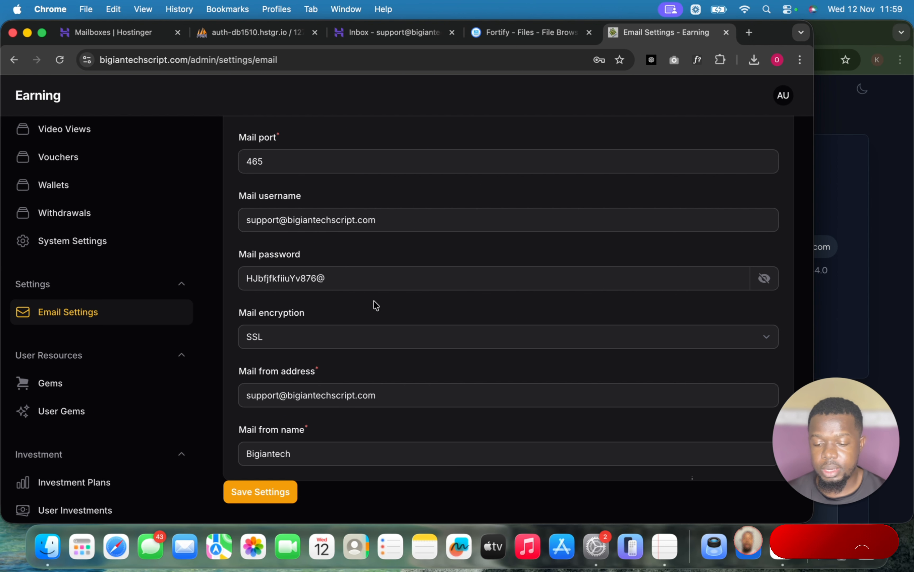
pyautogui.click(266, 500)
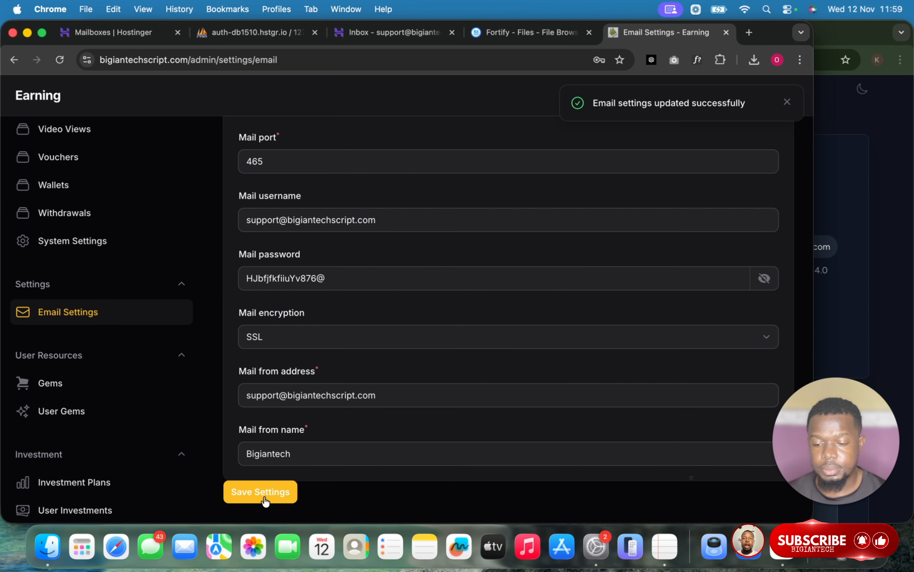
# Reload the Email Settings page and reveal the stored Mail password to check it
pyautogui.click(67, 305)
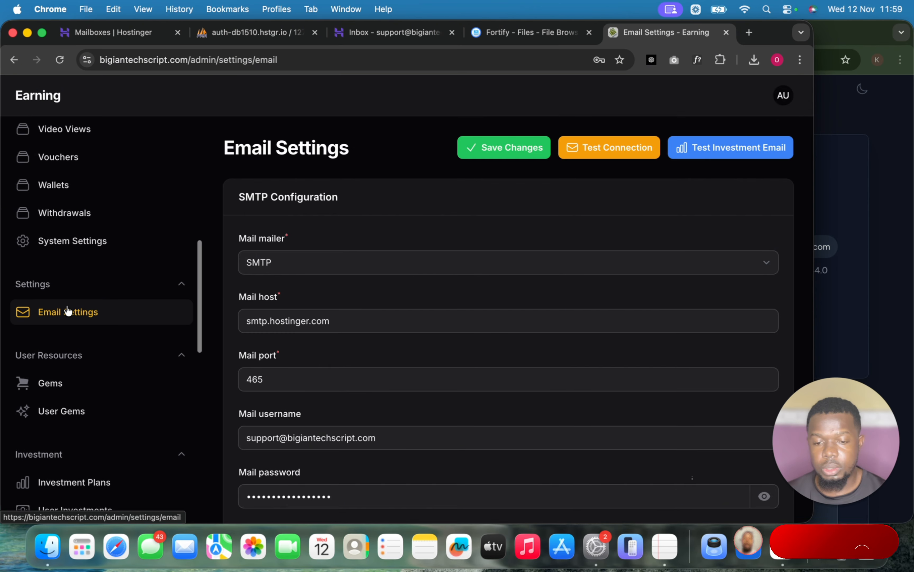
pyautogui.click(78, 313)
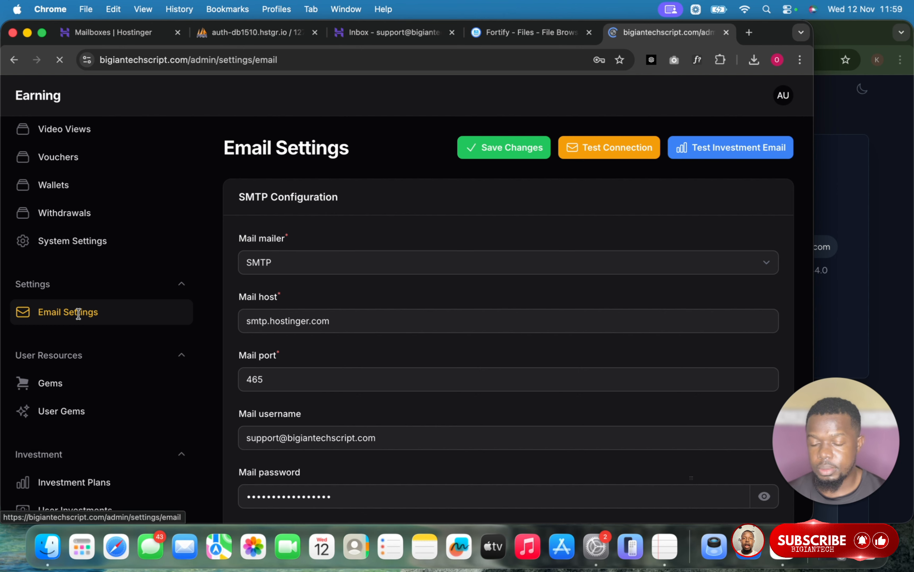
pyautogui.scroll(-5, 718, 303)
pyautogui.click(764, 300)
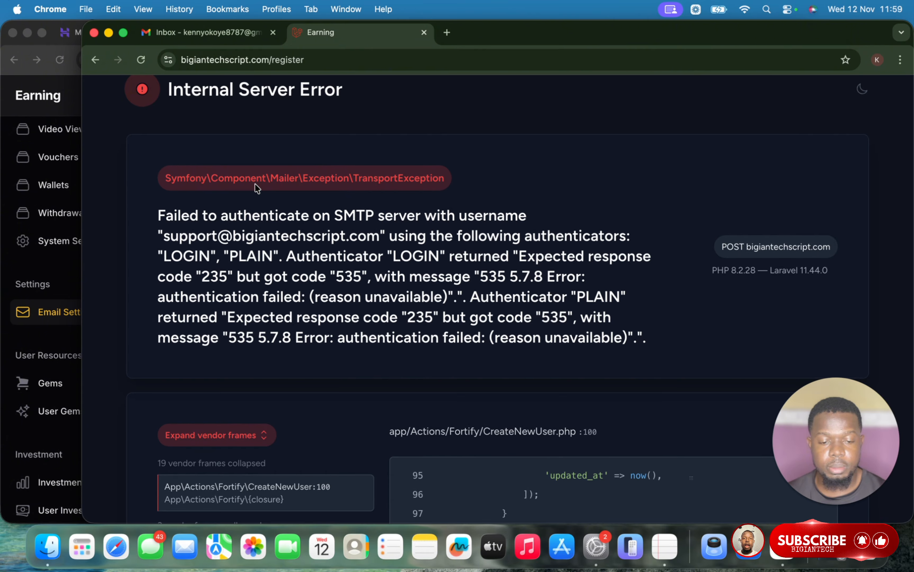
# Resubmit the failed member registration in the other browser window and reload the admin Email Settings page
pyautogui.click(142, 60)
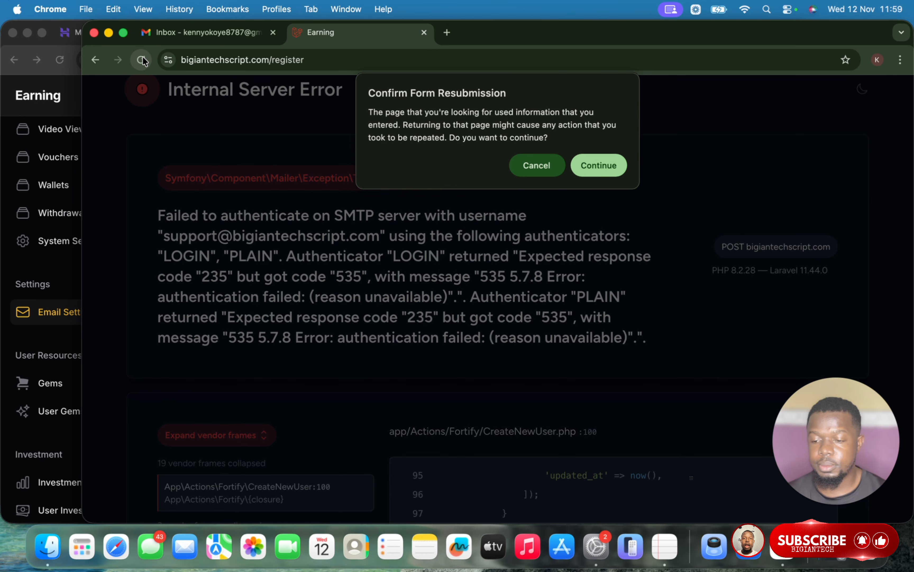
pyautogui.click(614, 169)
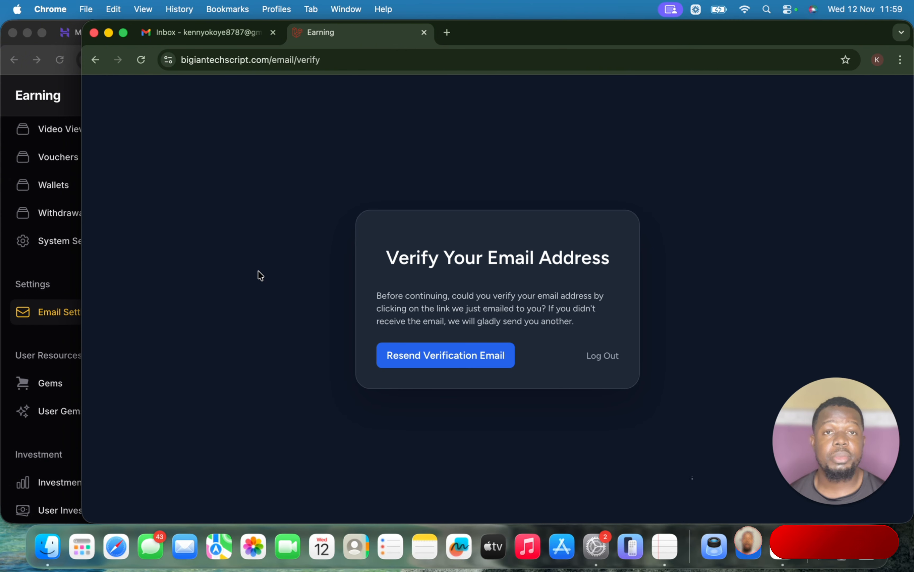
pyautogui.click(8, 351)
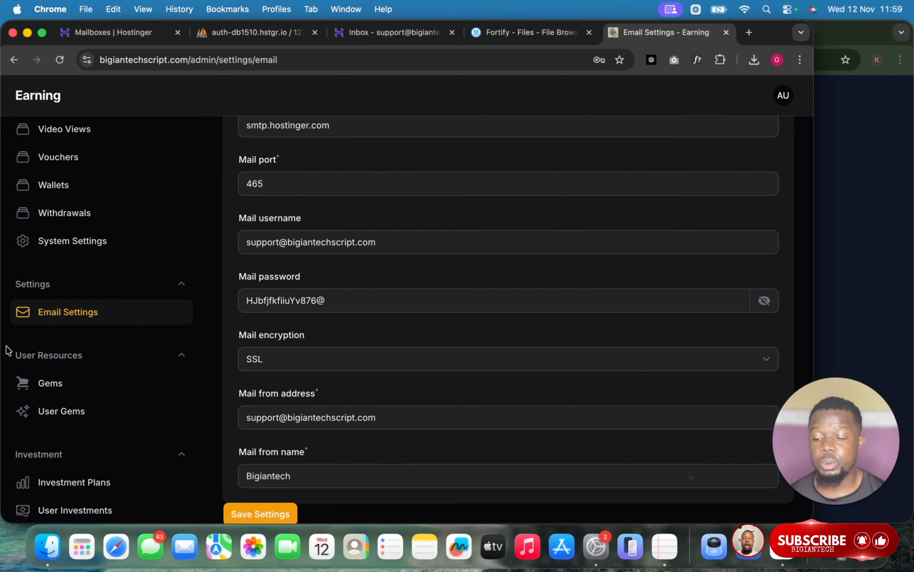
pyautogui.click(84, 316)
pyautogui.click(854, 258)
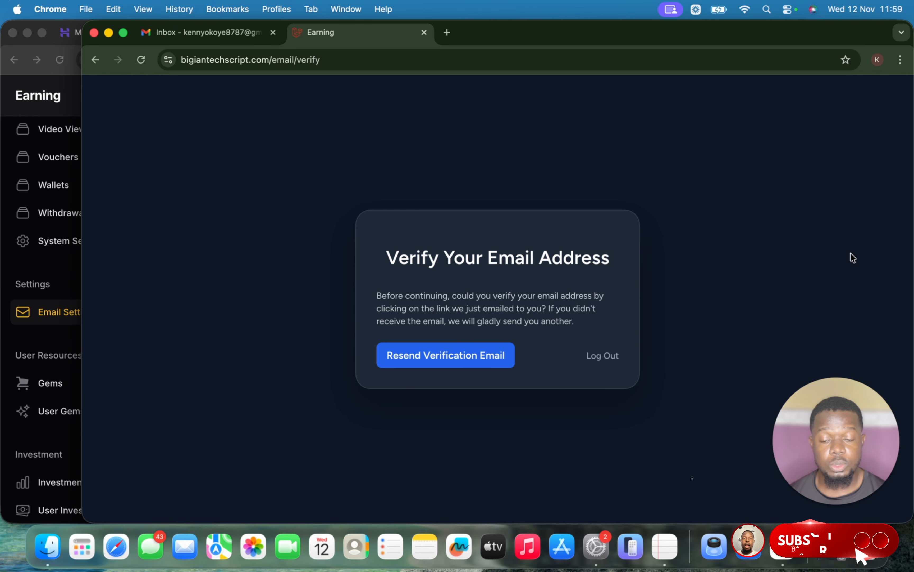
# Refresh the Gmail inbox, open the Verify Email Address message from Bigiantech and verify the new member's email address
pyautogui.click(251, 41)
pyautogui.click(301, 132)
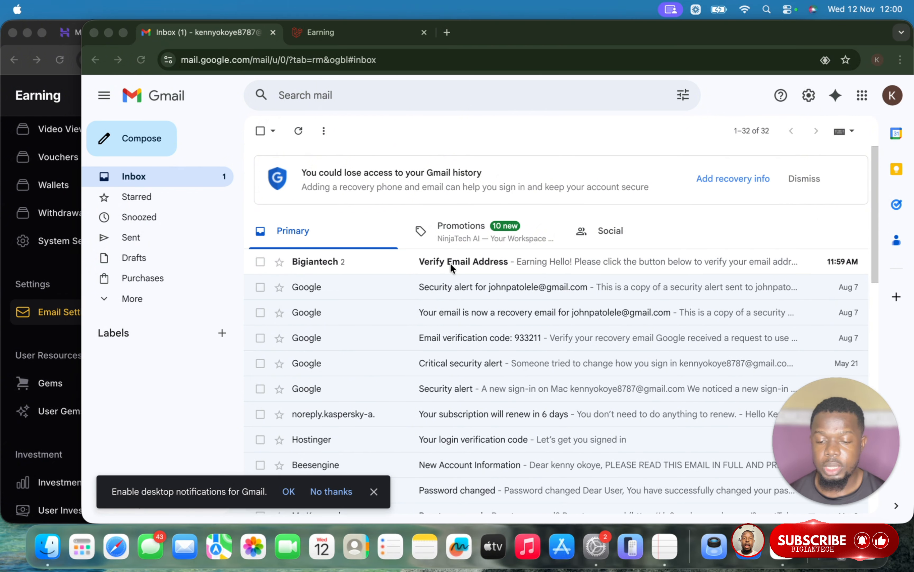
pyautogui.click(461, 262)
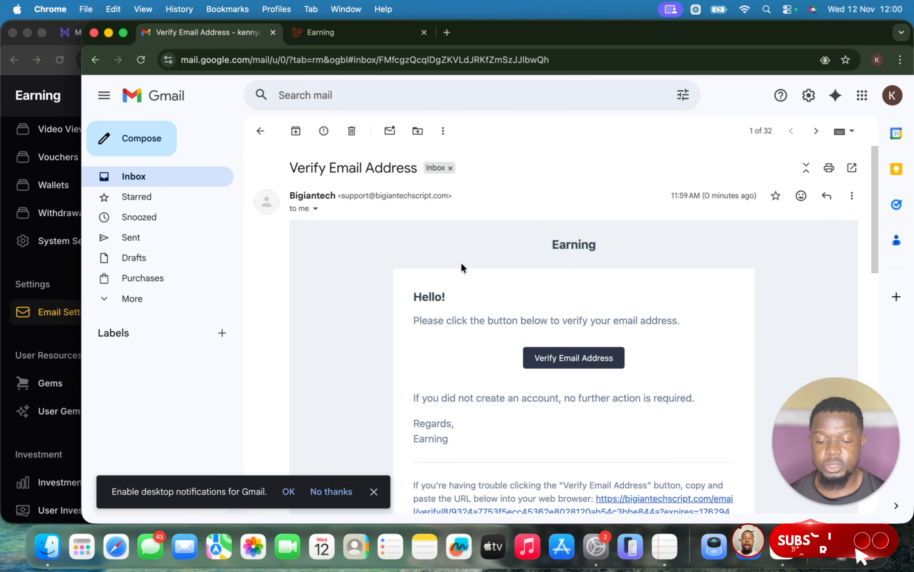
pyautogui.scroll(-4, 461, 265)
pyautogui.scroll(3, 520, 262)
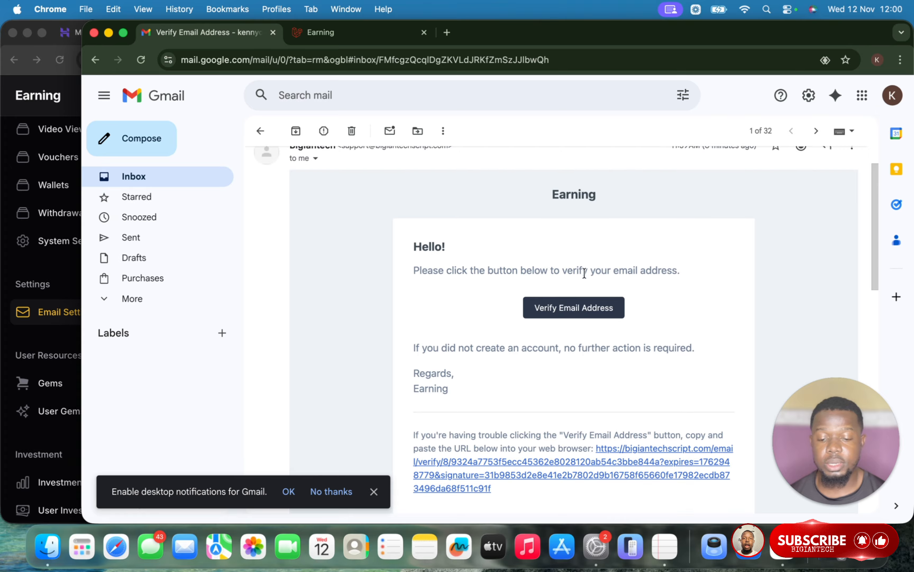
pyautogui.click(579, 312)
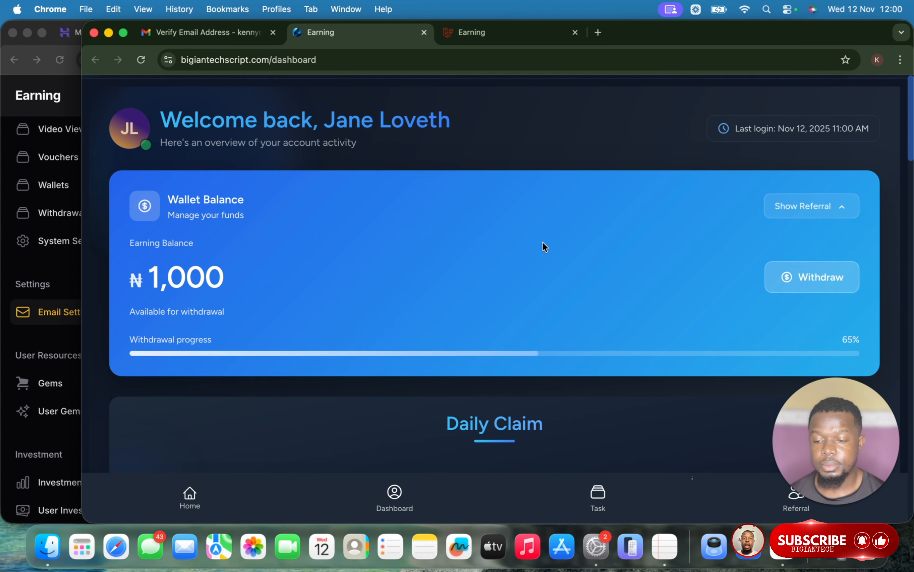
# Close the leftover registration page and review the new member's dashboard, including the wallet balance and Daily Claim section
pyautogui.scroll(-4, 543, 242)
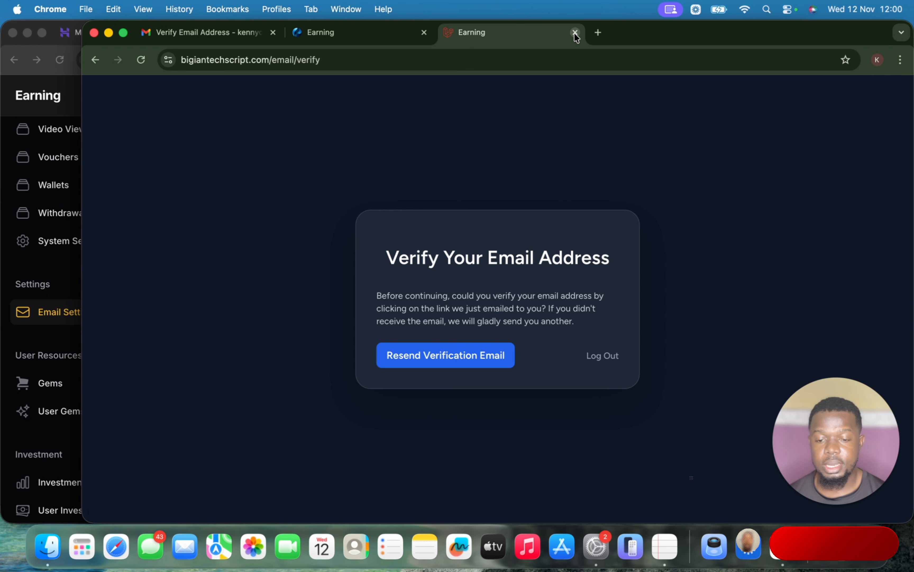
pyautogui.click(575, 33)
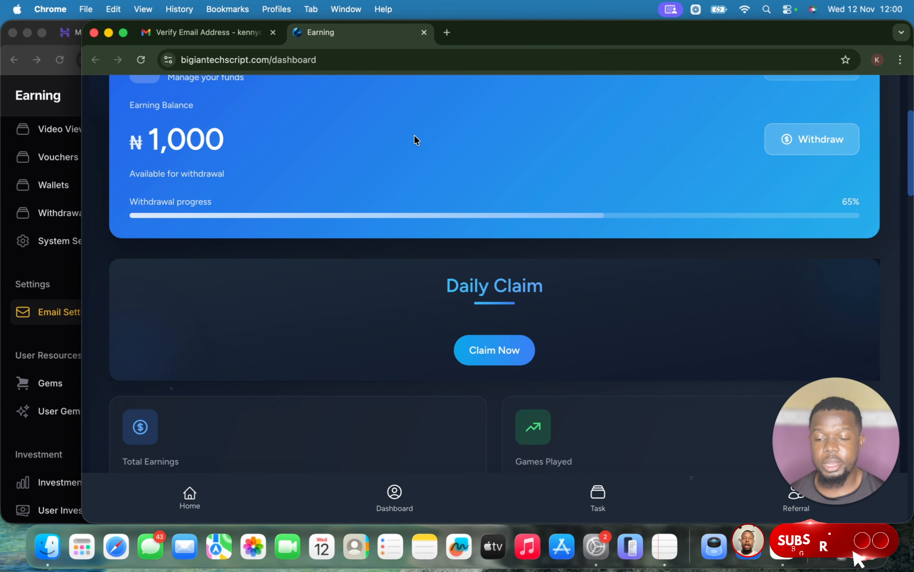
pyautogui.scroll(5, 448, 174)
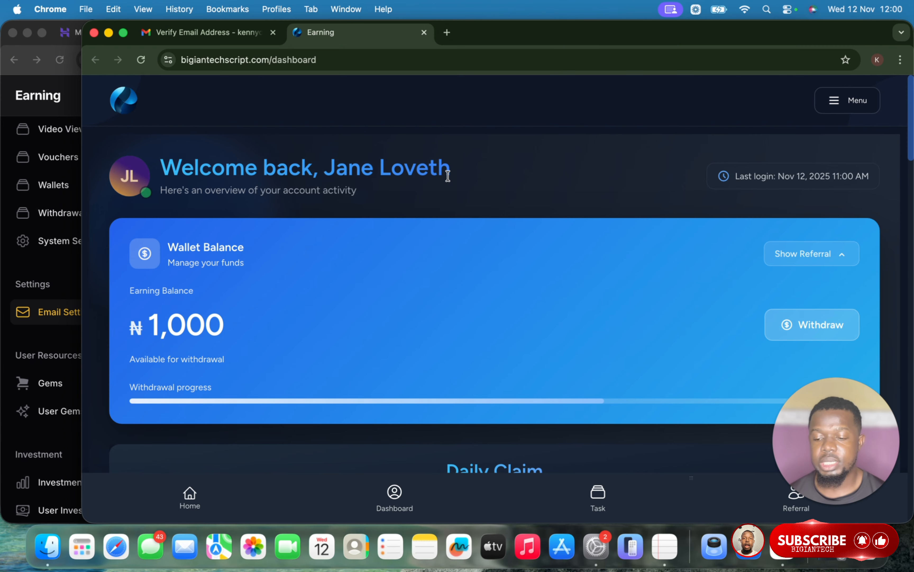
pyautogui.scroll(-4, 448, 175)
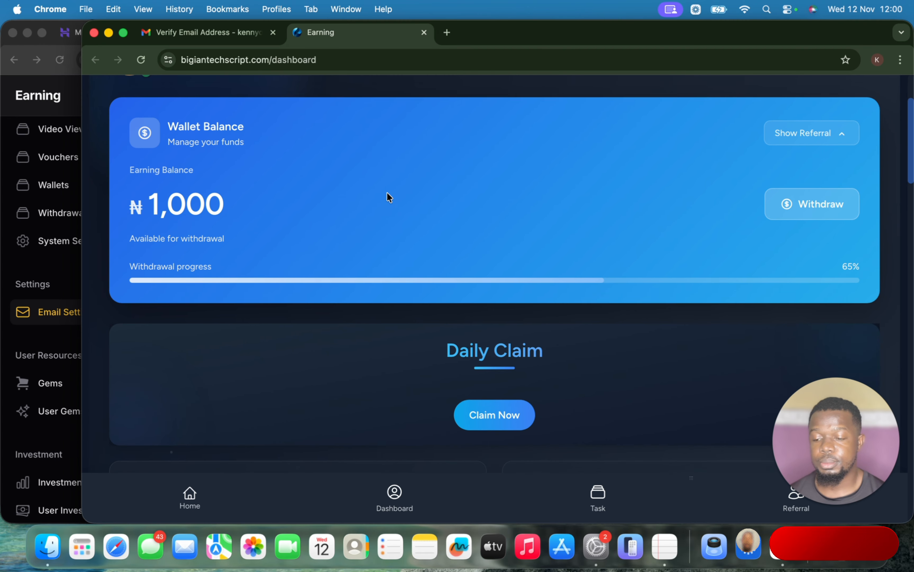
pyautogui.scroll(-1, 297, 227)
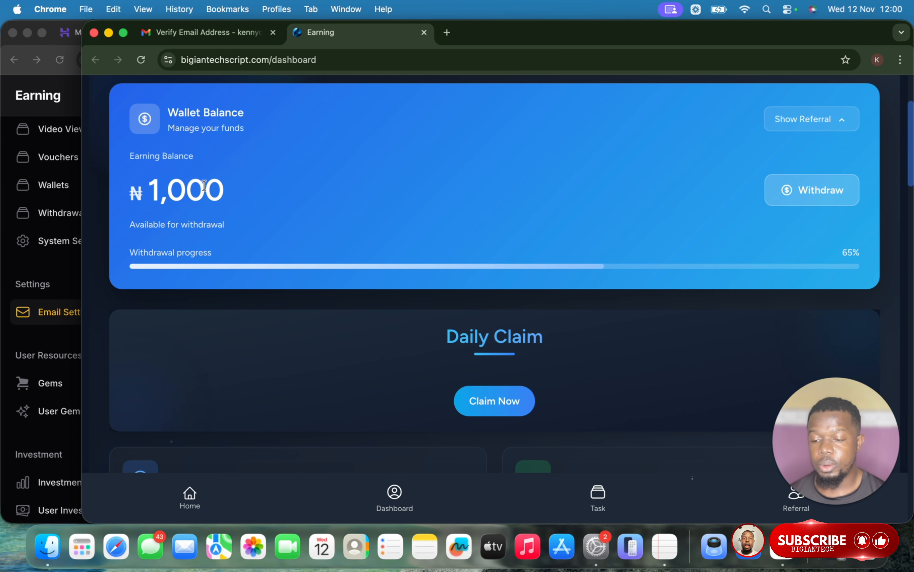
# Open the System Settings list in the admin area and review its keys and values
pyautogui.click(50, 279)
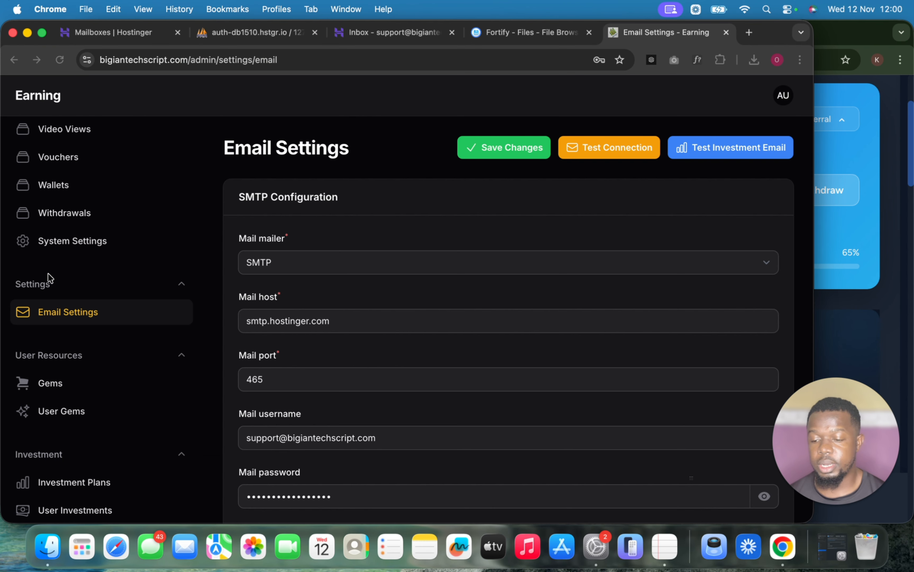
pyautogui.click(92, 250)
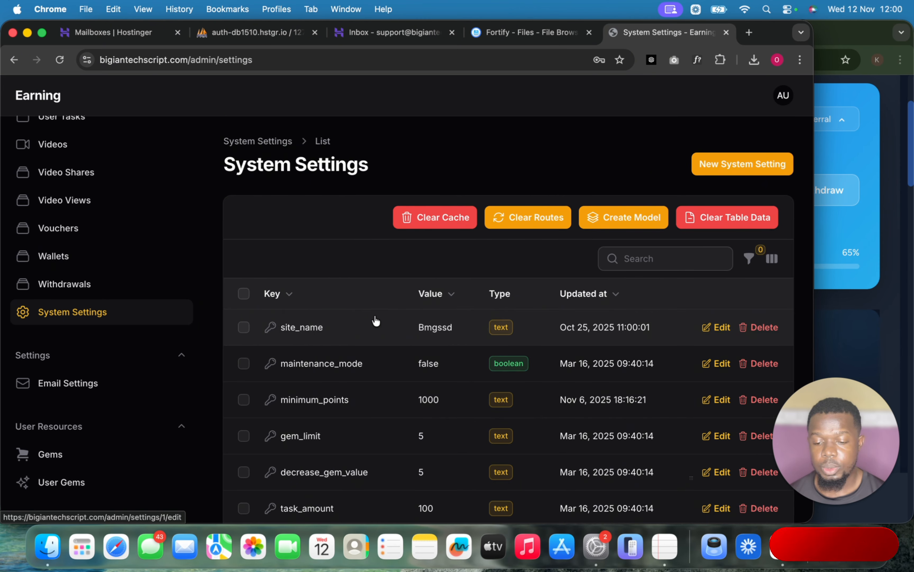
pyautogui.scroll(-2, 376, 318)
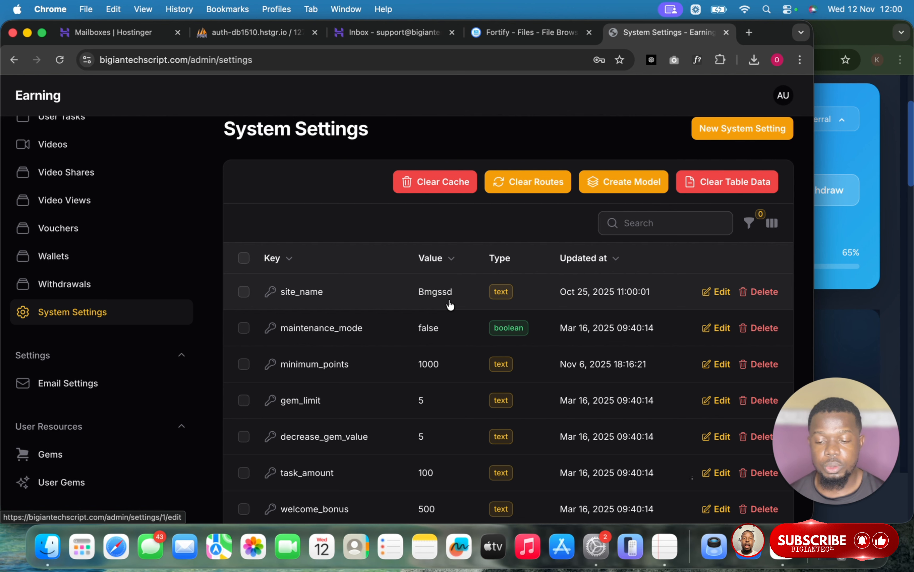
pyautogui.scroll(-3, 449, 302)
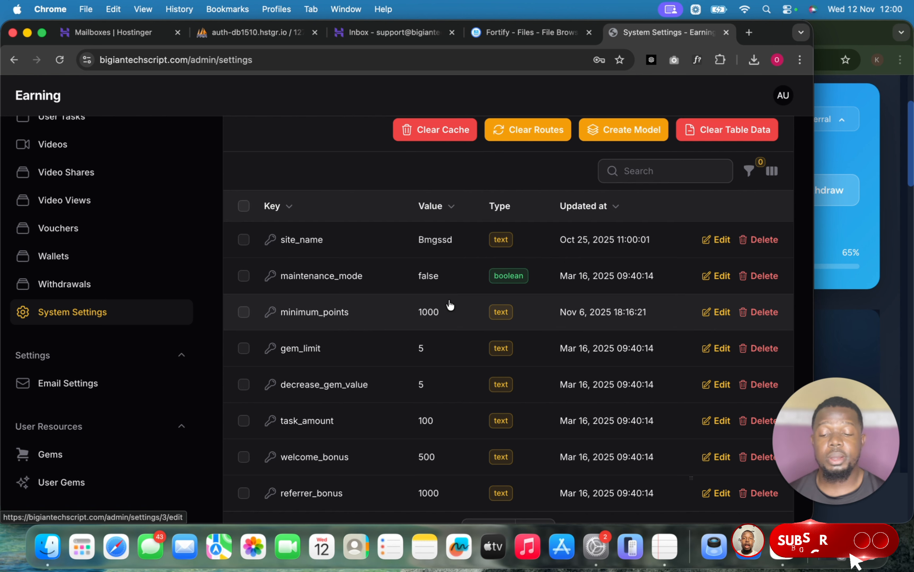
pyautogui.scroll(2, 491, 299)
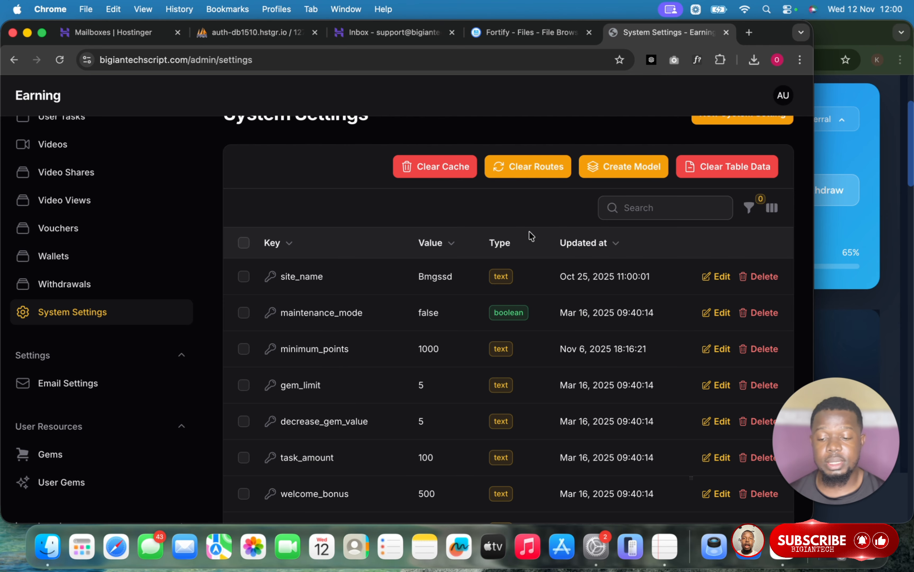
# Try Bigiantech as the value of the site_name system setting, restore it to Bmgssd and save the setting
pyautogui.click(721, 279)
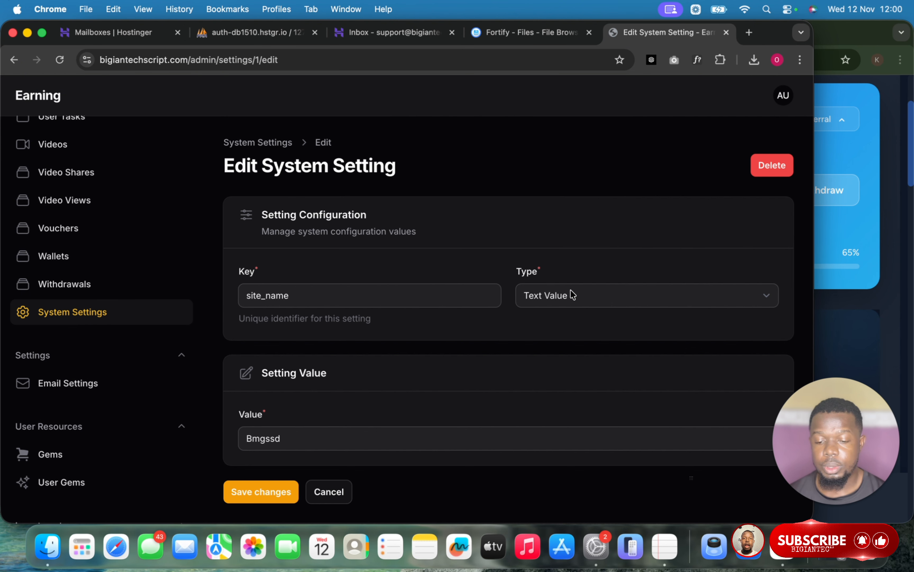
pyautogui.doubleClick(310, 435)
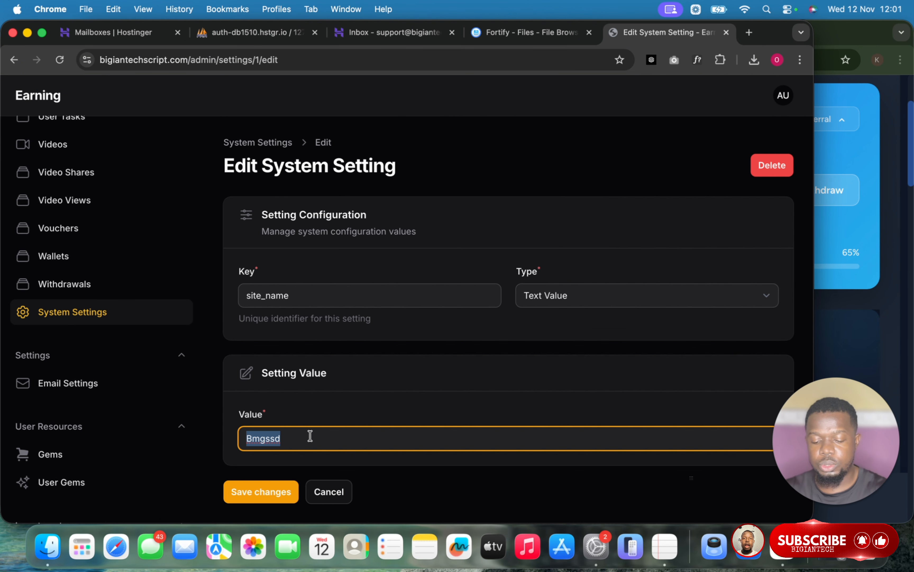
pyautogui.write('Bigiantech')
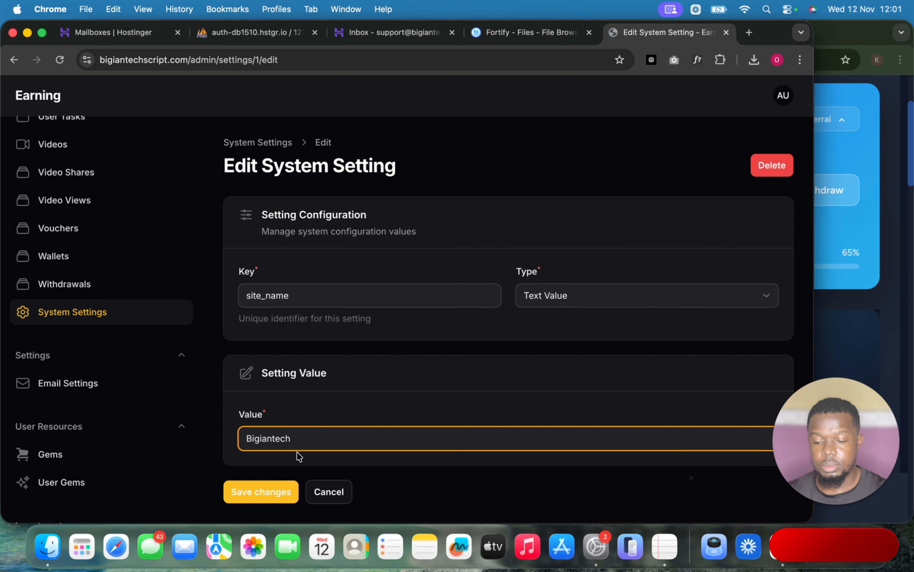
pyautogui.doubleClick(310, 438)
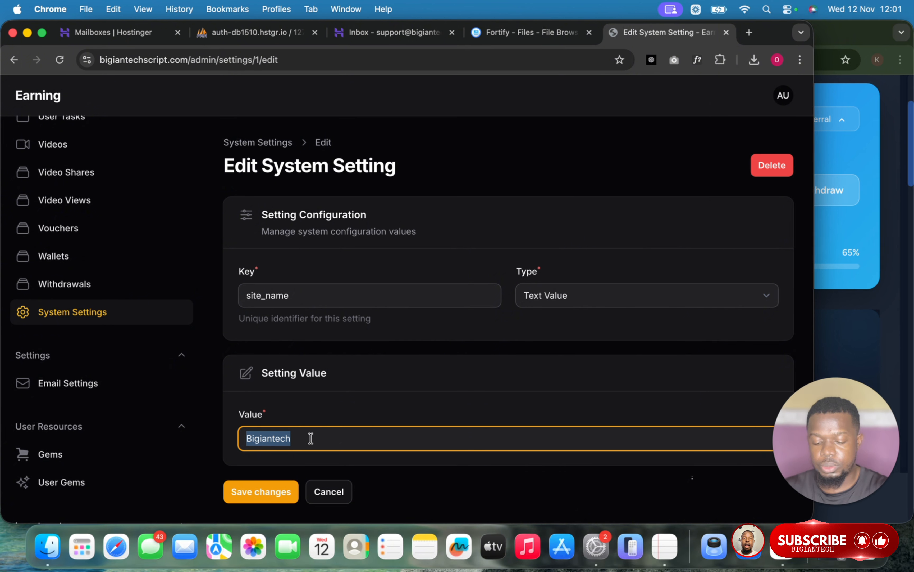
pyautogui.write('Bmgssd')
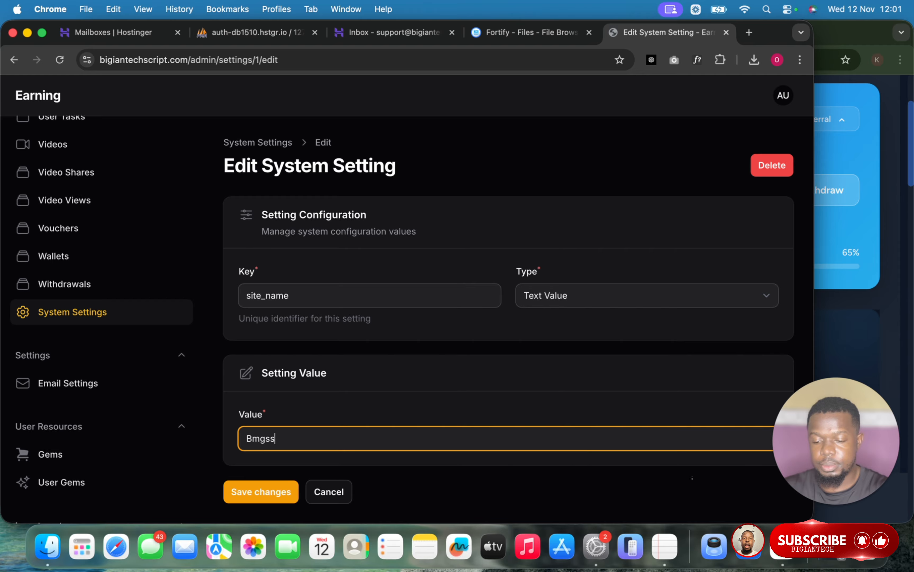
pyautogui.click(260, 491)
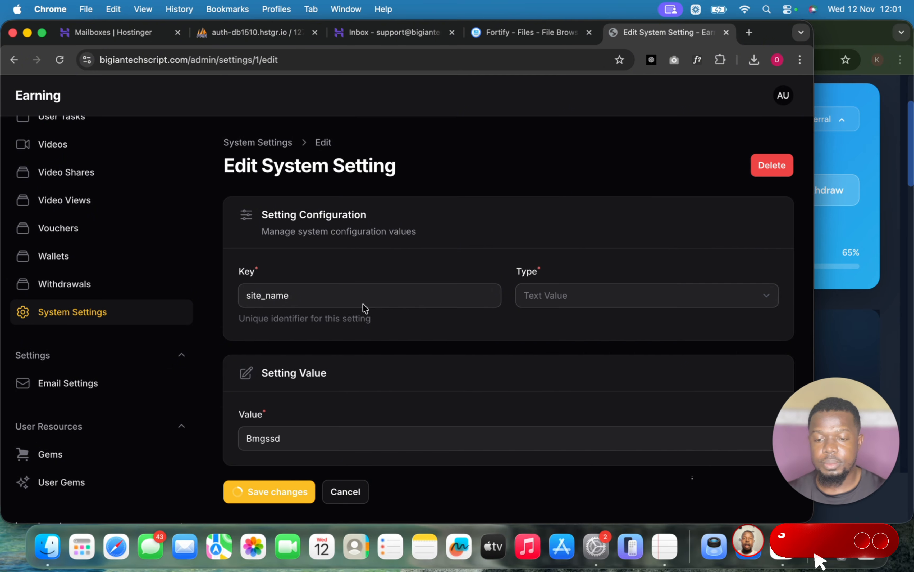
# Open the .env file in the public_html folder of the file manager, check its app name entry and close it
pyautogui.click(525, 38)
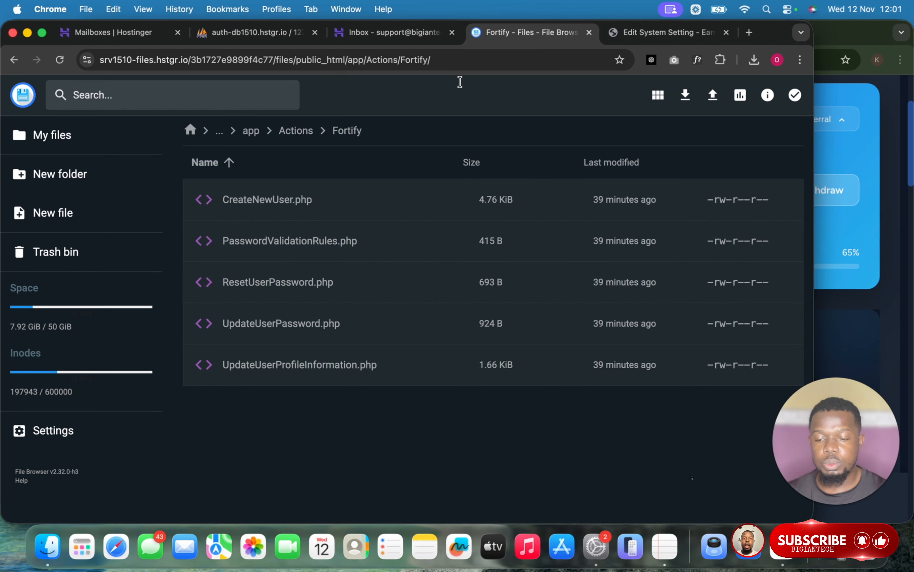
pyautogui.click(219, 133)
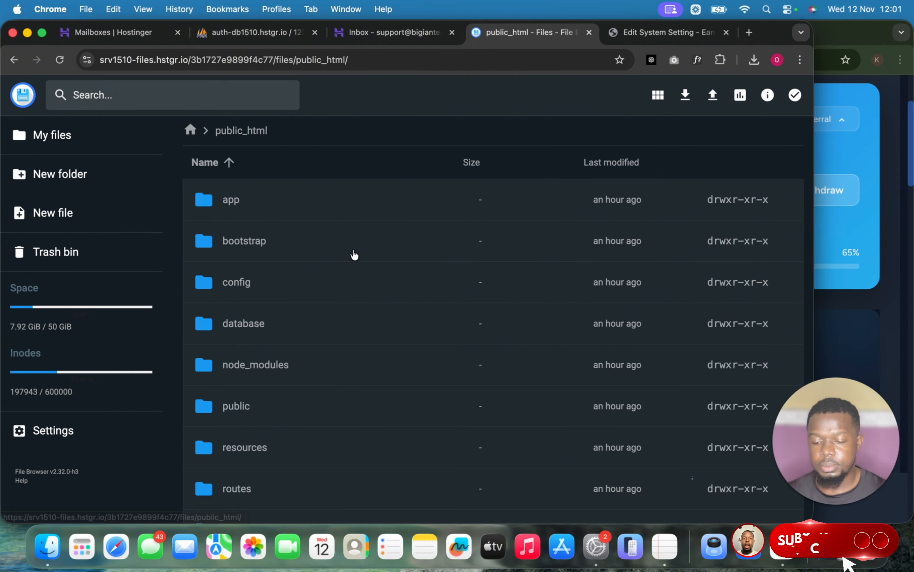
pyautogui.scroll(-10, 297, 310)
pyautogui.doubleClick(298, 310)
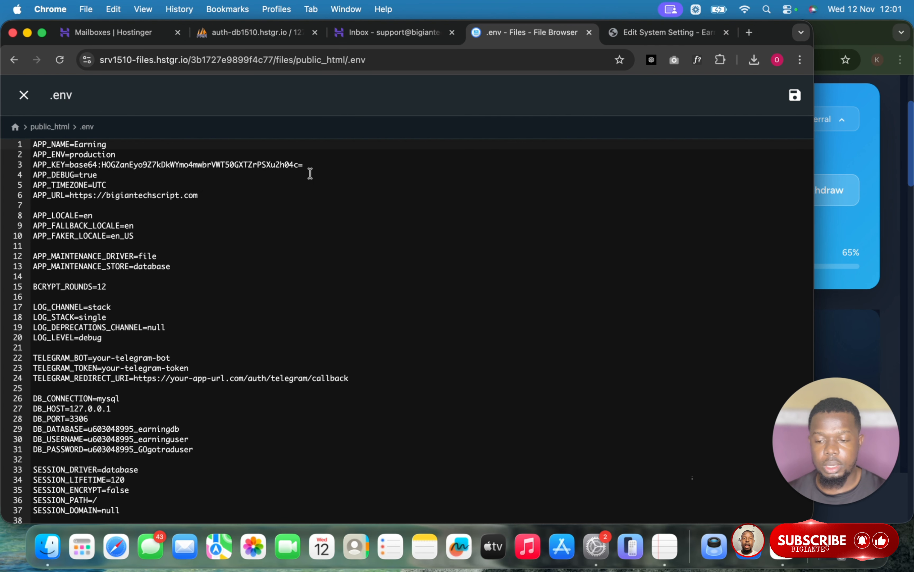
pyautogui.click(22, 95)
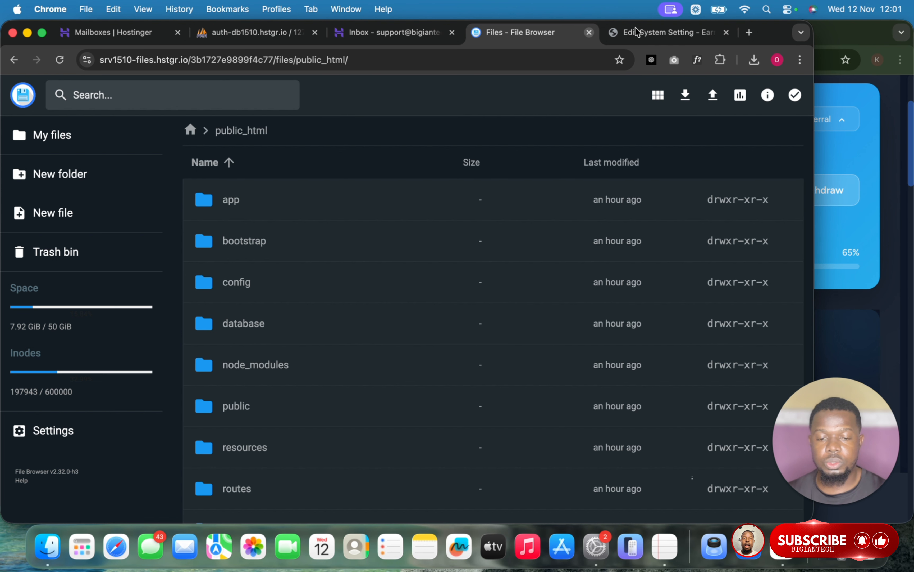
# Set the value of the site_name system setting to Earning, save it and return to the System Settings list
pyautogui.click(649, 35)
pyautogui.doubleClick(302, 434)
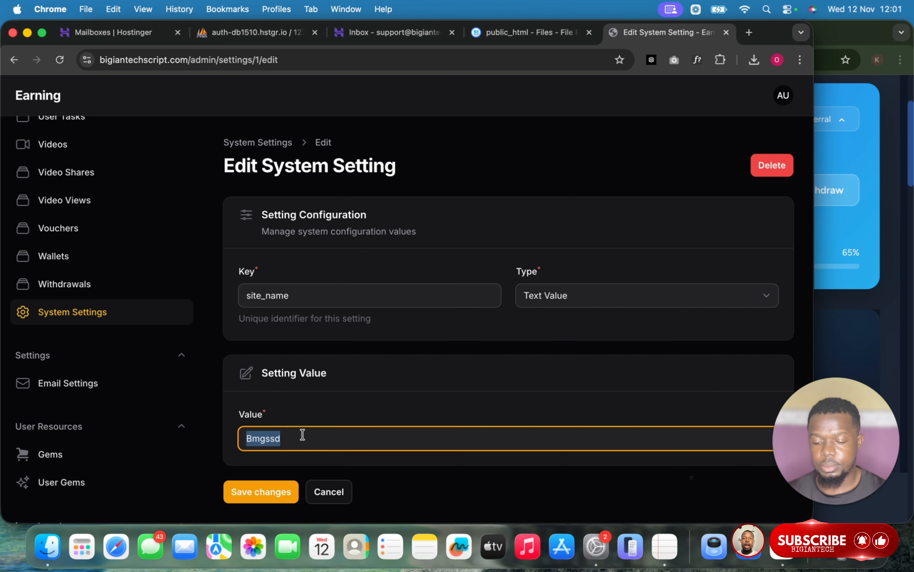
pyautogui.write('e')
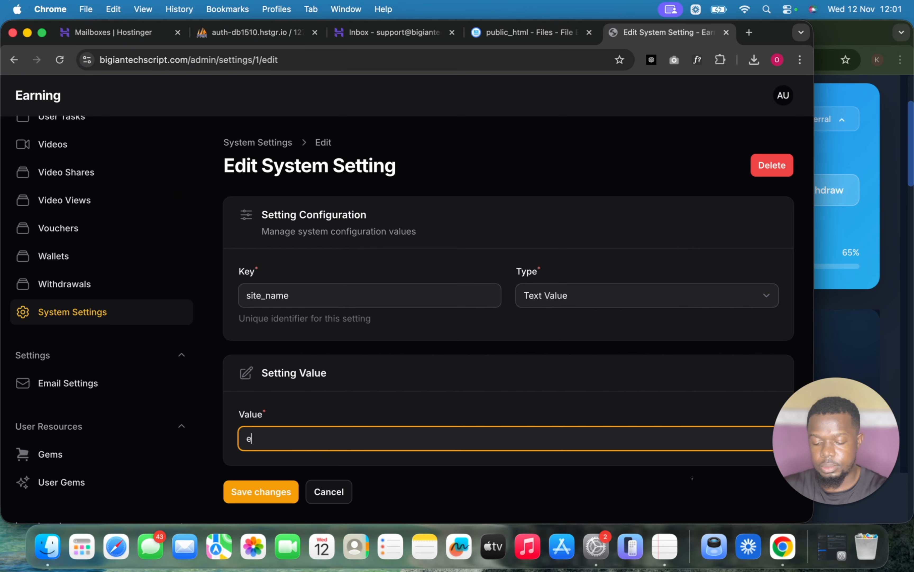
pyautogui.press('BackSpace')
pyautogui.write('Ea')
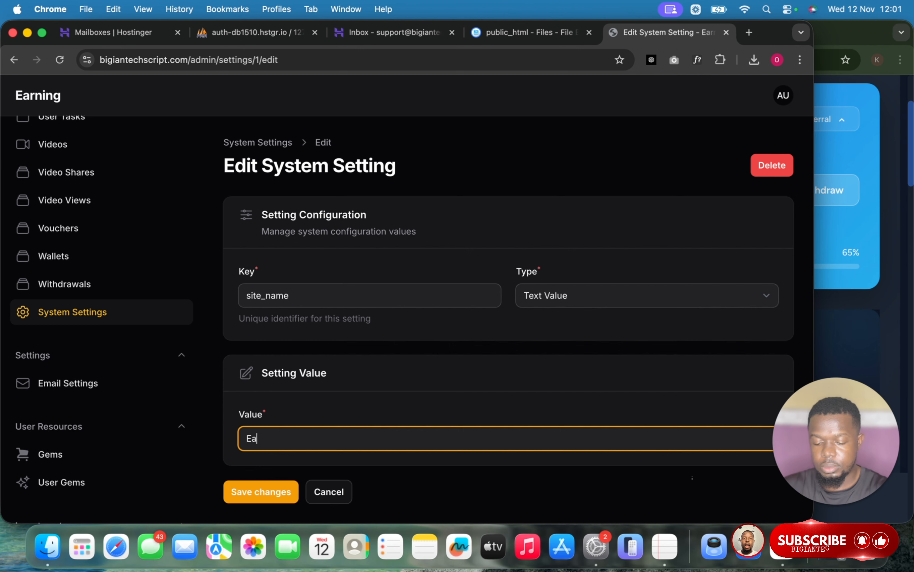
pyautogui.write('rning')
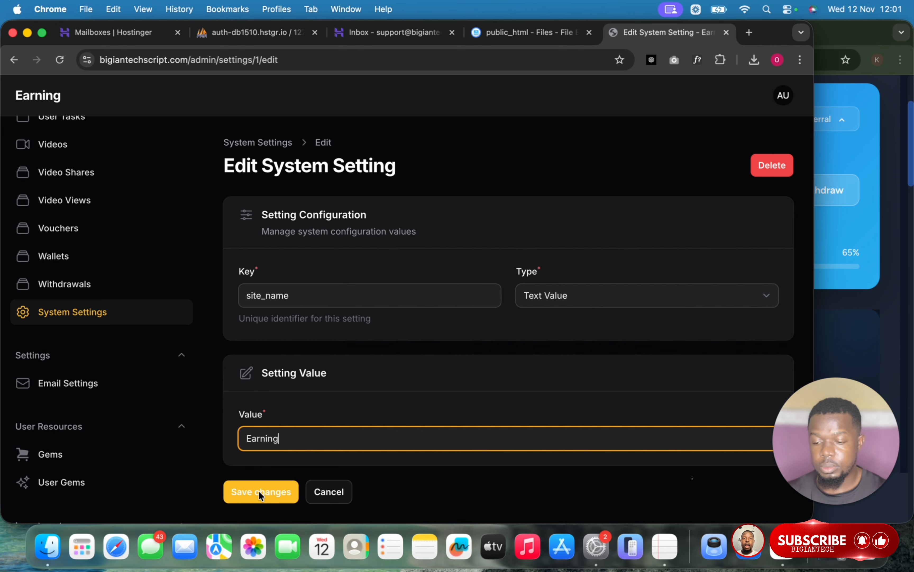
pyautogui.click(258, 490)
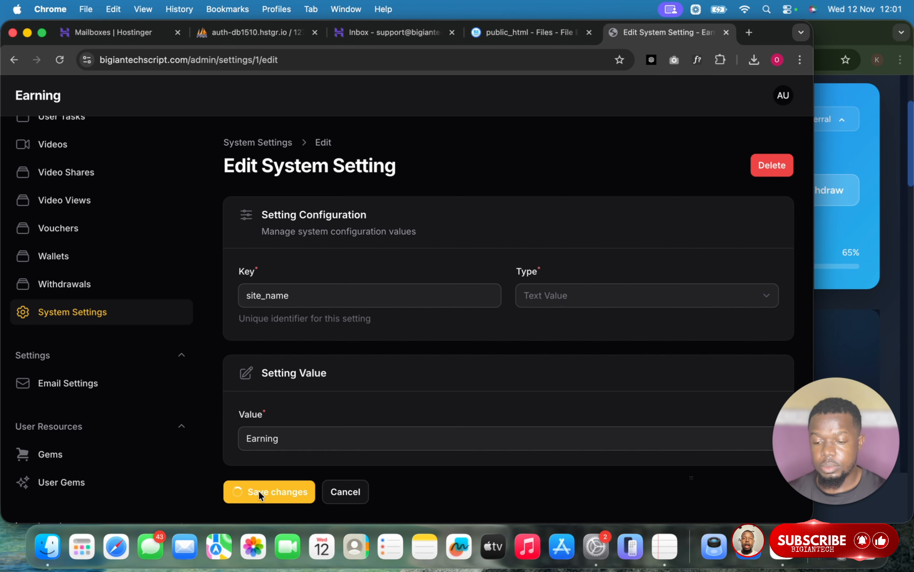
pyautogui.click(97, 320)
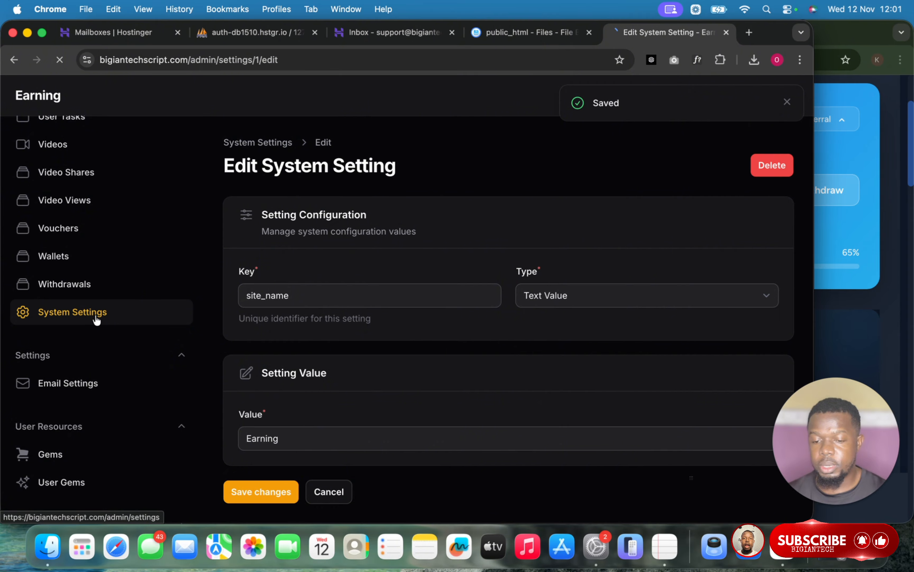
# Reload the member dashboard and check the site name on the dashboard and the public home page
pyautogui.scroll(-2, 358, 379)
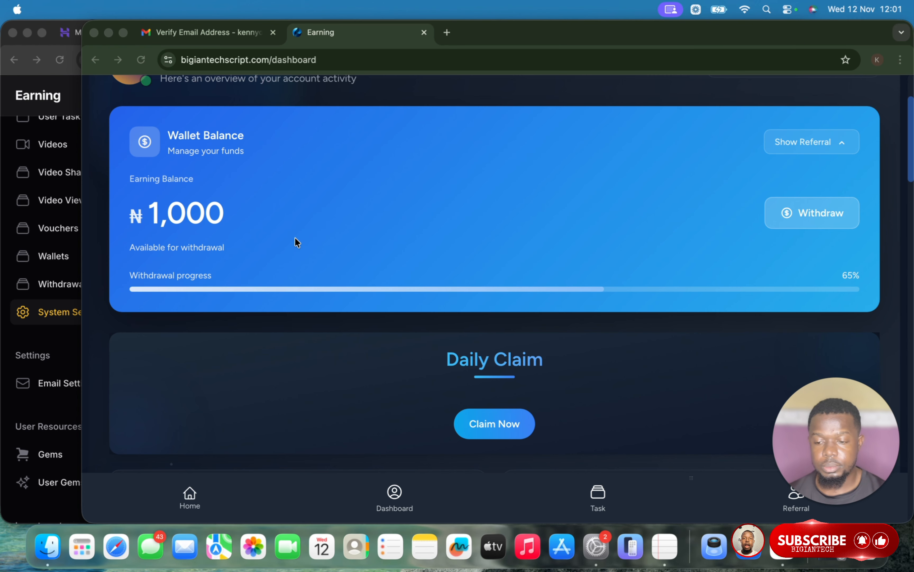
pyautogui.scroll(3, 295, 238)
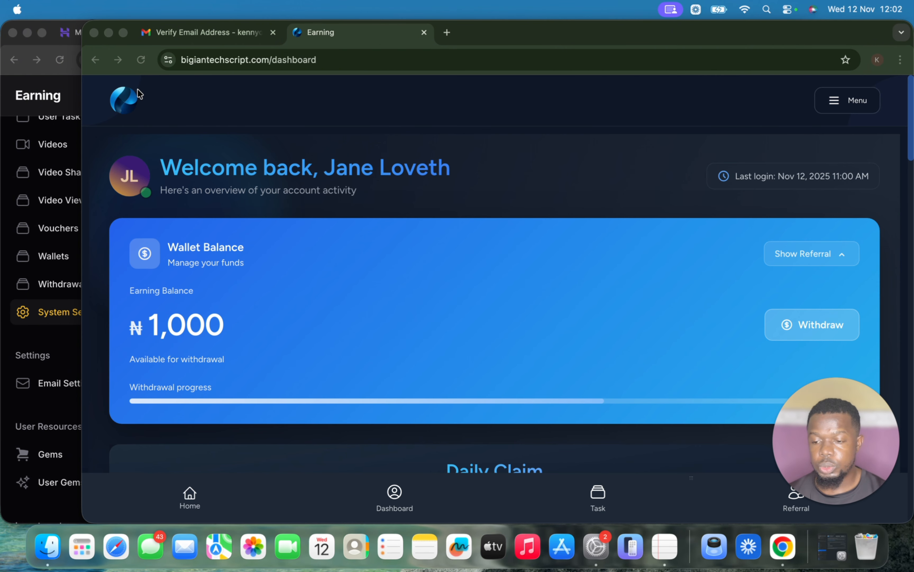
pyautogui.click(140, 61)
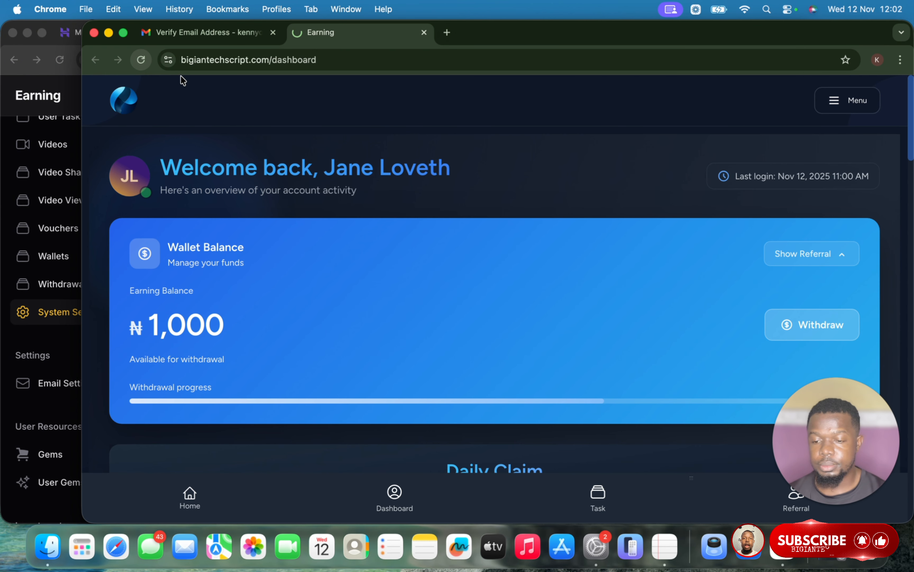
pyautogui.scroll(-6, 245, 185)
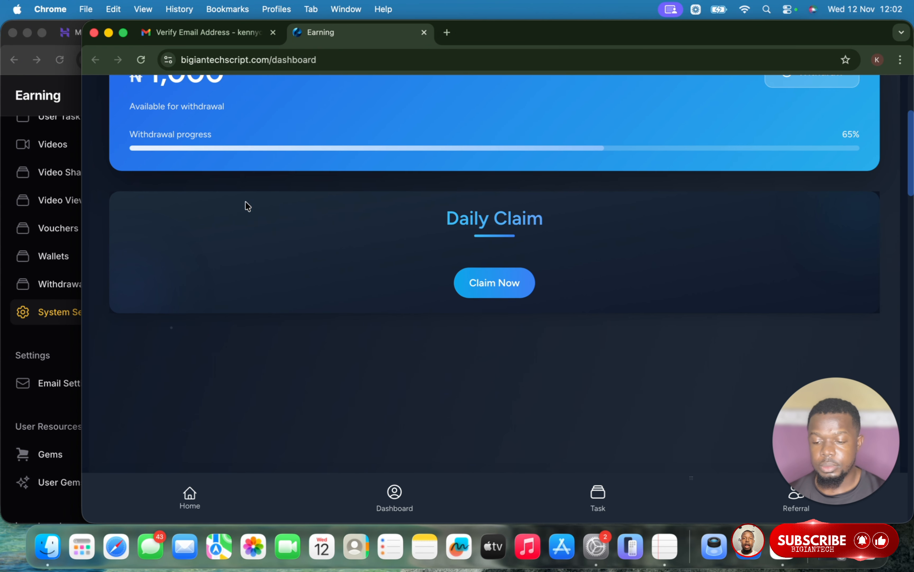
pyautogui.click(195, 499)
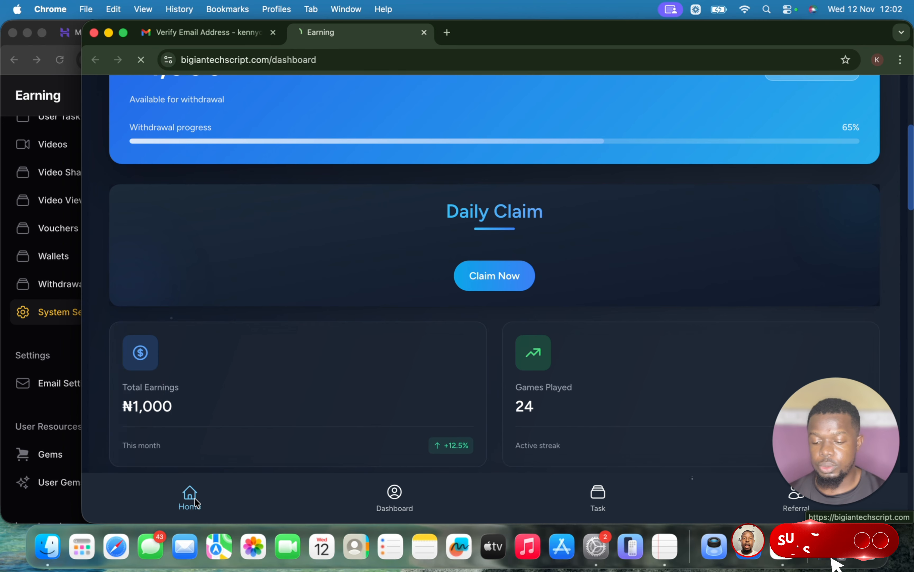
pyautogui.scroll(-5, 301, 406)
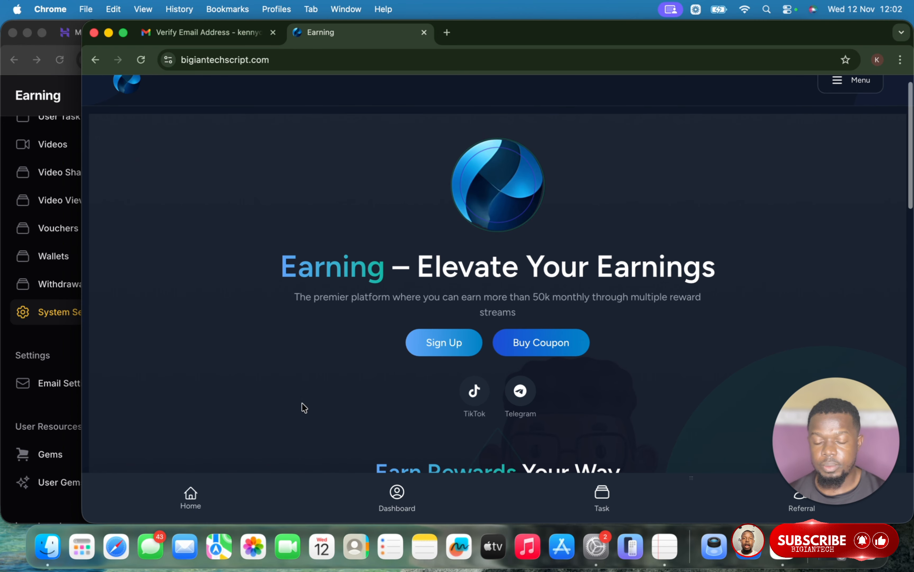
pyautogui.scroll(-10, 292, 329)
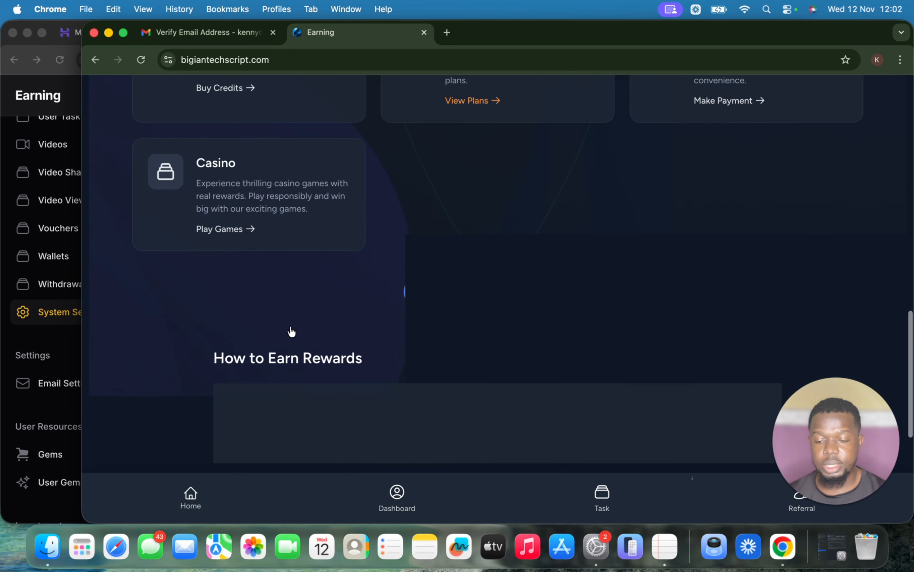
pyautogui.scroll(20, 292, 330)
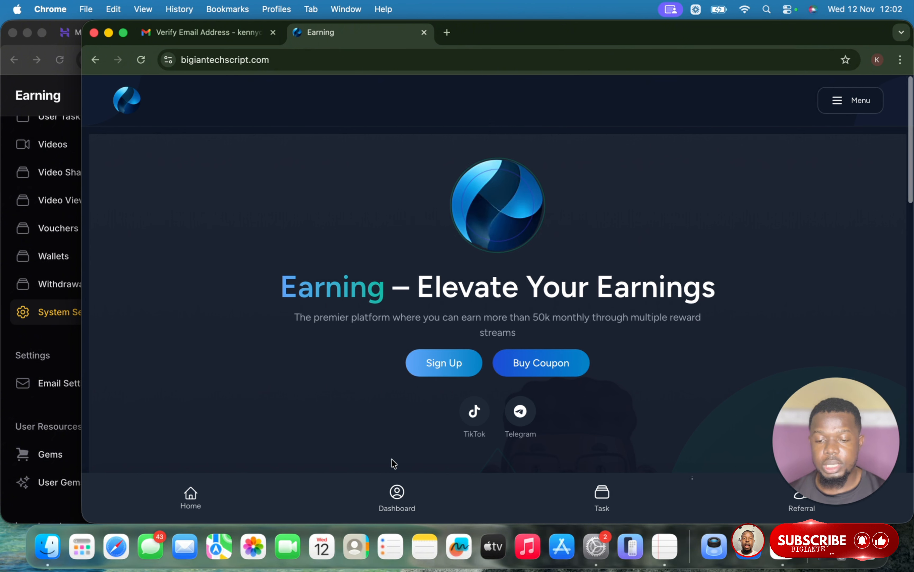
# Return to the member dashboard and claim the daily reward
pyautogui.click(403, 497)
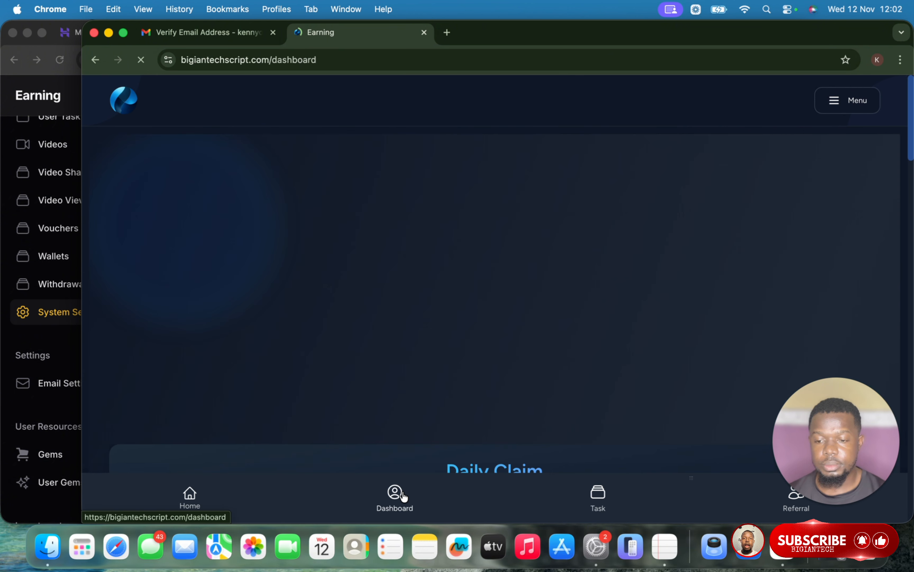
pyautogui.scroll(-2, 431, 335)
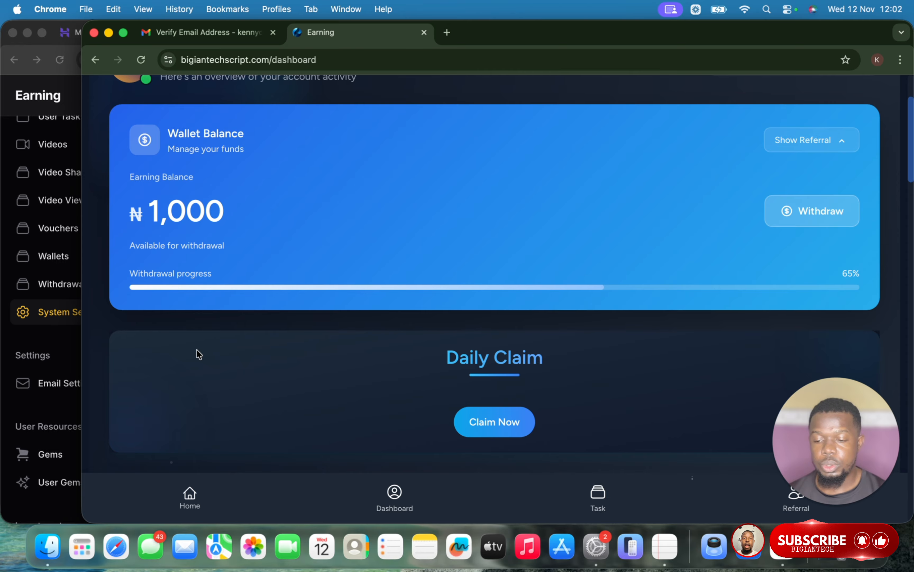
pyautogui.scroll(-2, 197, 349)
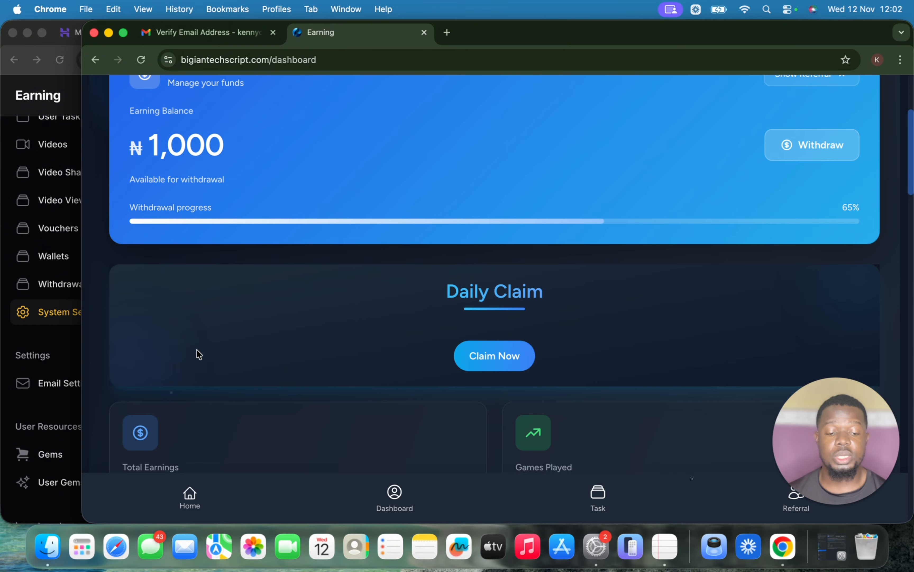
pyautogui.scroll(-6, 196, 353)
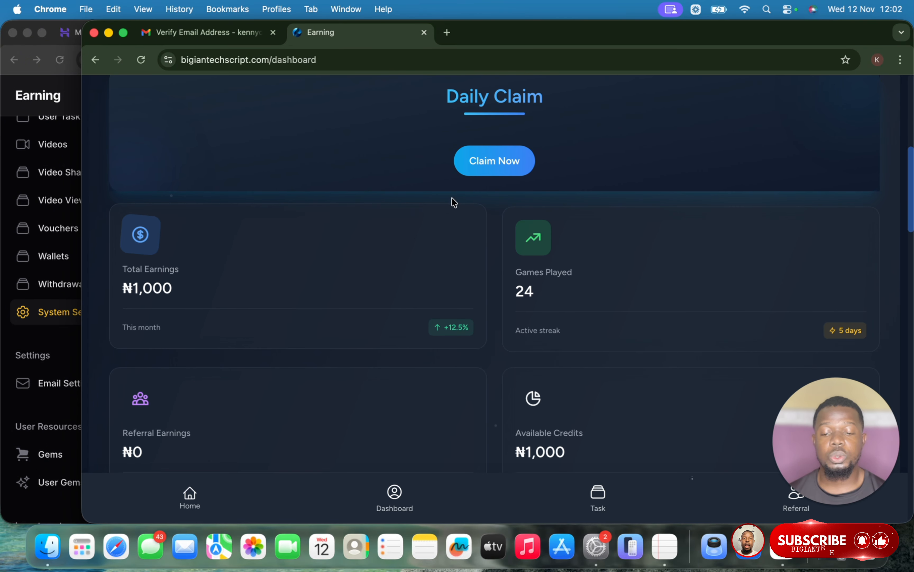
pyautogui.scroll(5, 431, 235)
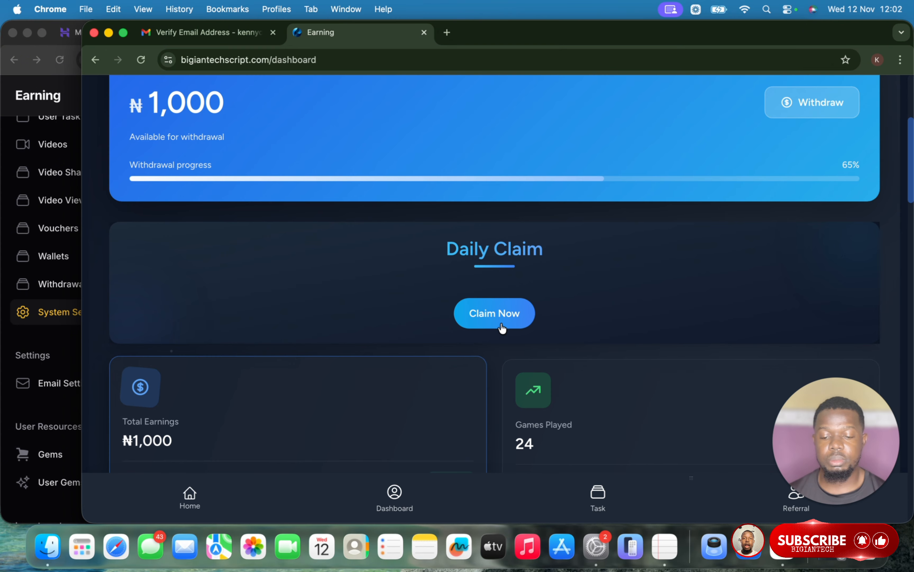
pyautogui.click(502, 327)
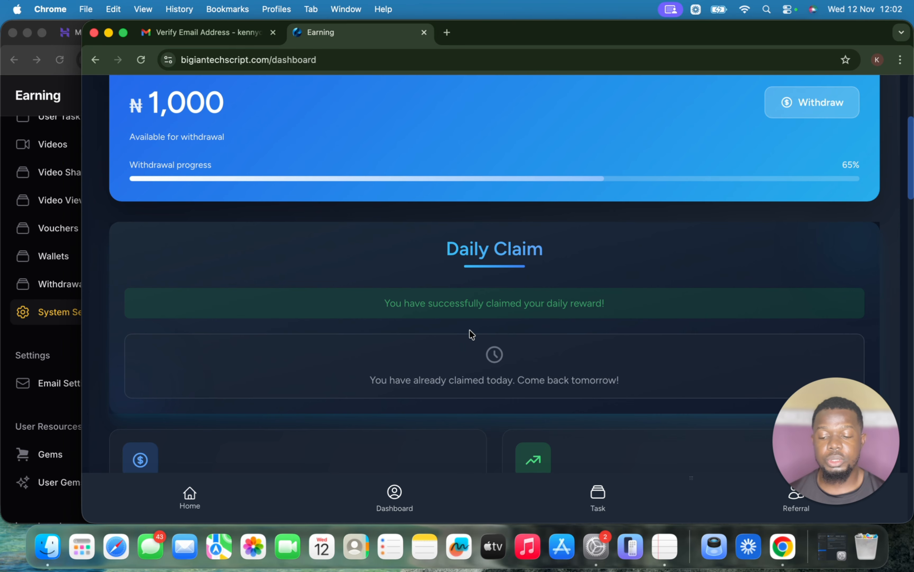
# Reload the member dashboard and check the wallet balance, total earnings and the earning sections further down
pyautogui.click(141, 59)
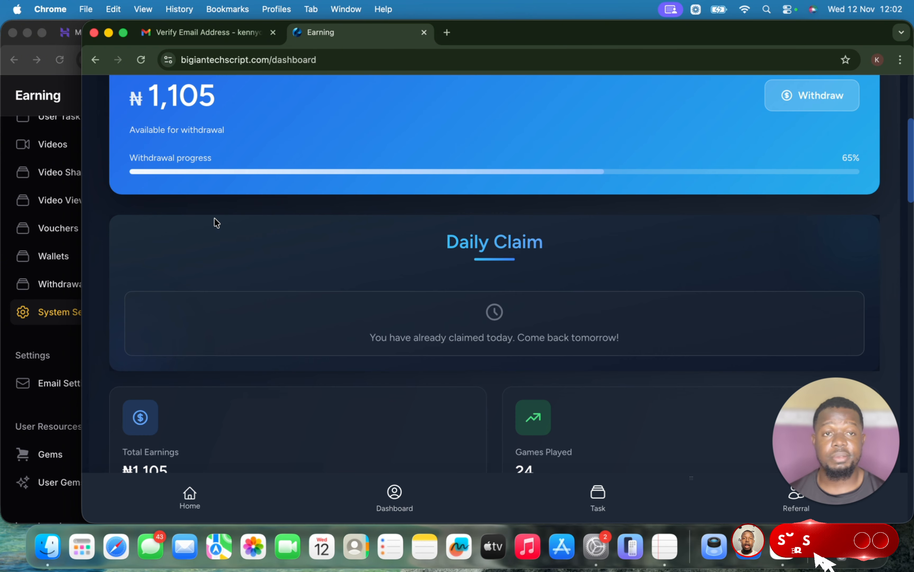
pyautogui.scroll(-2, 216, 223)
pyautogui.scroll(-1, 217, 223)
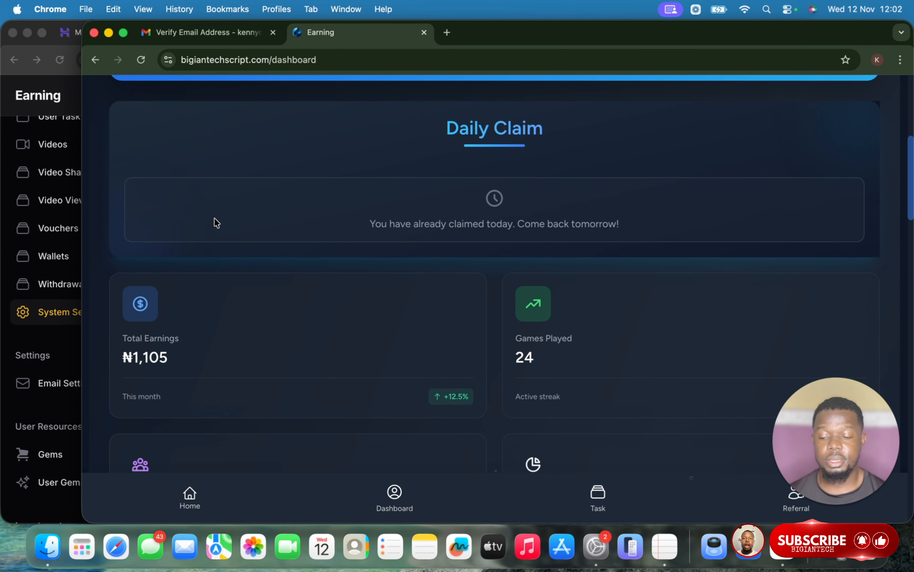
pyautogui.scroll(5, 216, 223)
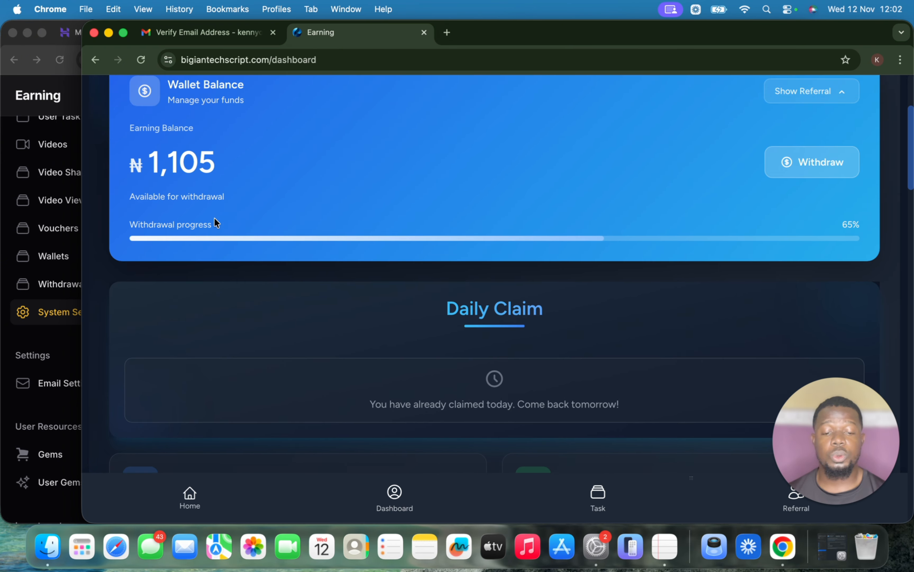
pyautogui.scroll(-10, 214, 219)
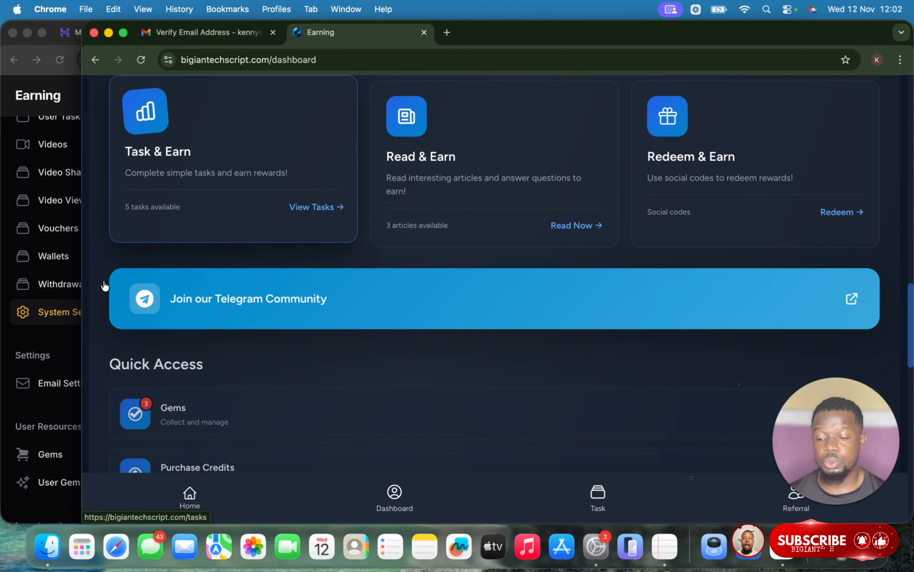
# Review the System Settings list and the resource sections of the admin area
pyautogui.click(21, 350)
pyautogui.scroll(3, 85, 297)
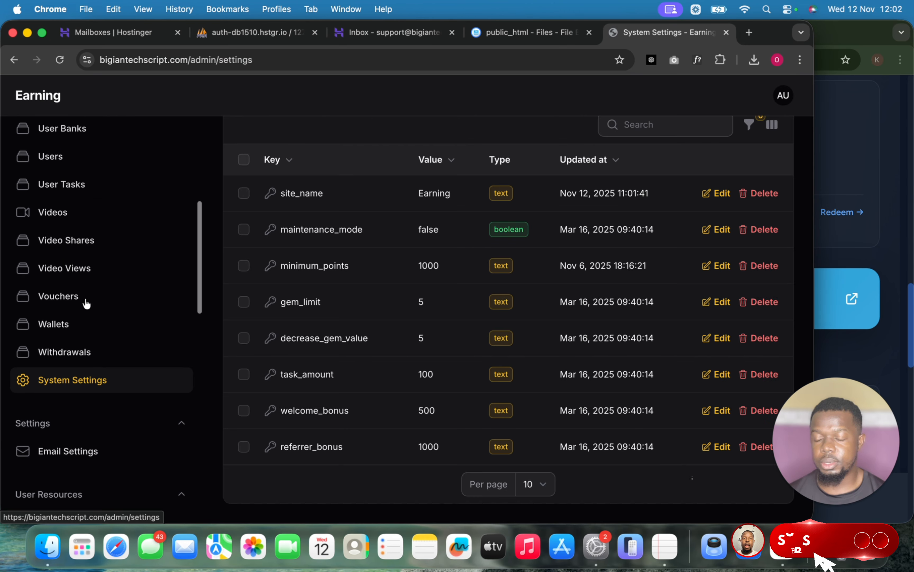
pyautogui.scroll(10, 85, 297)
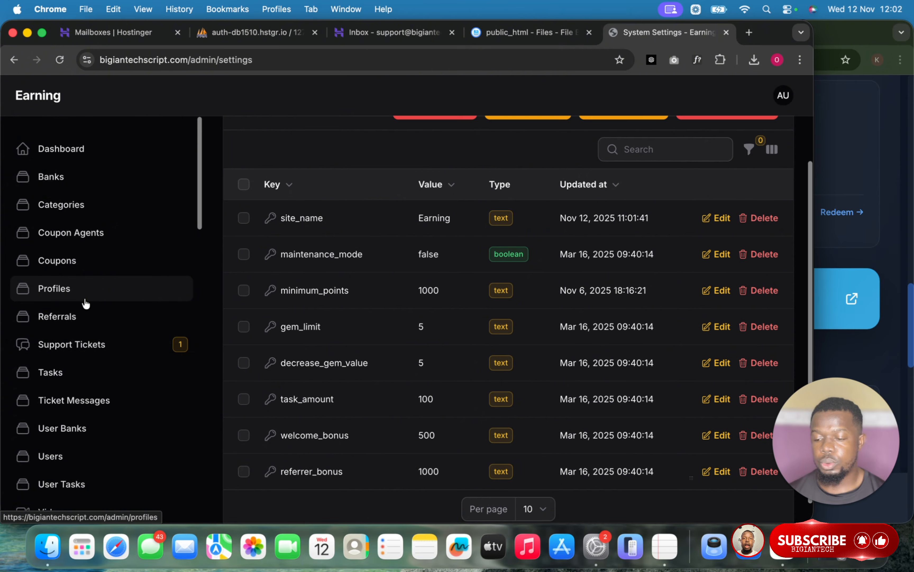
# Return to the member dashboard, show the wallet's referral balance and switch back to the earning balance
pyautogui.click(875, 168)
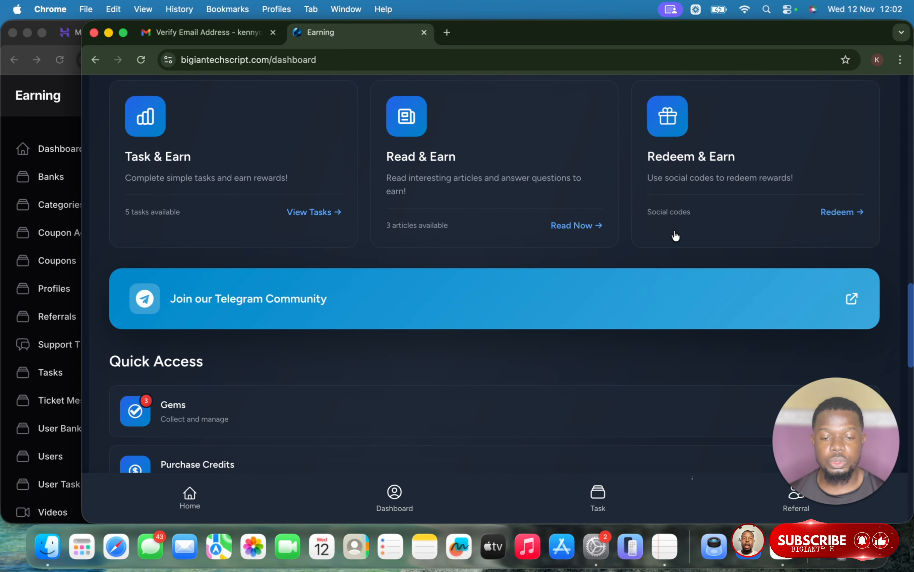
pyautogui.scroll(5, 748, 194)
pyautogui.scroll(10, 751, 195)
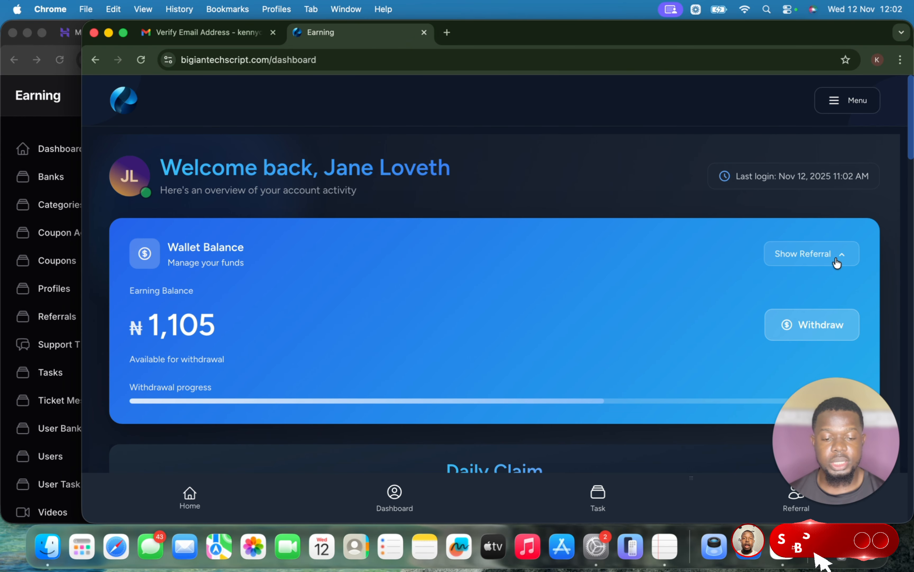
pyautogui.click(840, 261)
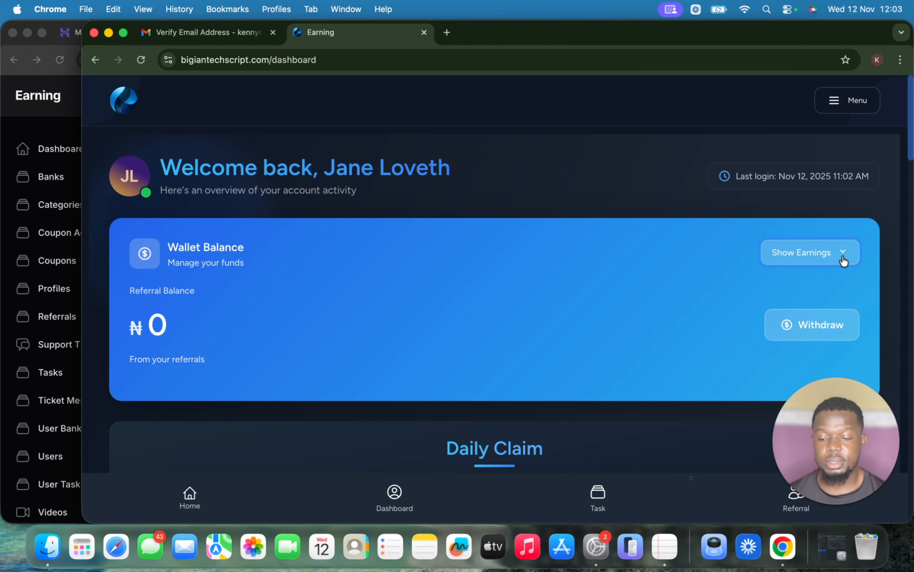
pyautogui.click(844, 260)
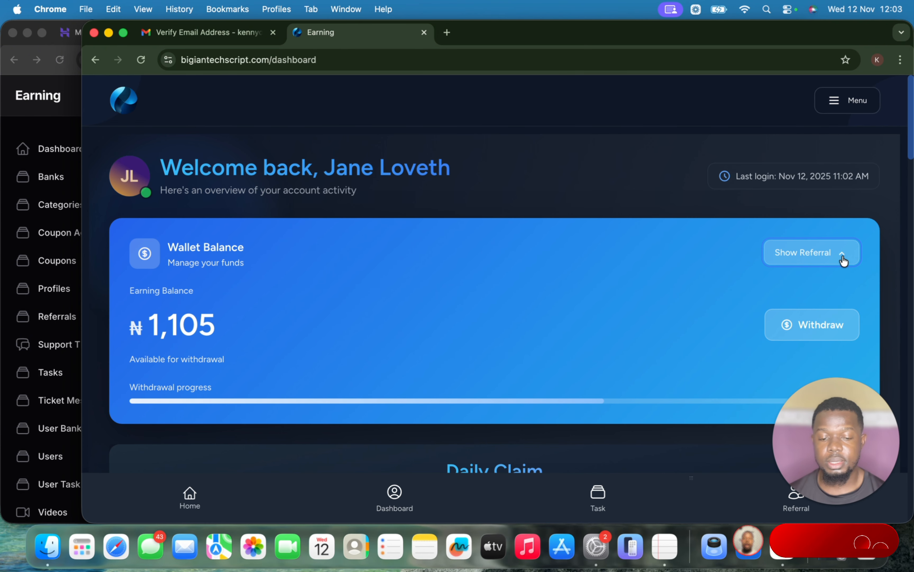
pyautogui.click(835, 100)
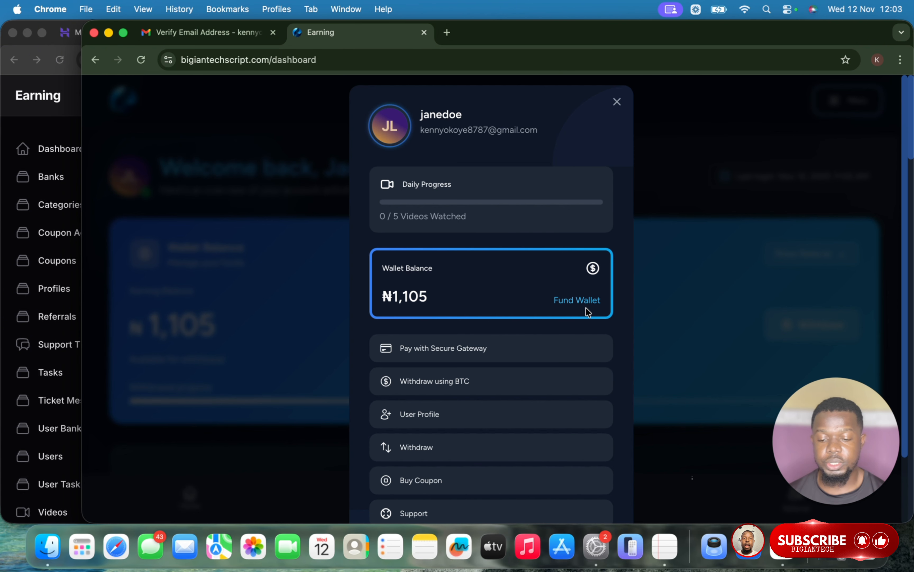
pyautogui.scroll(-3, 409, 343)
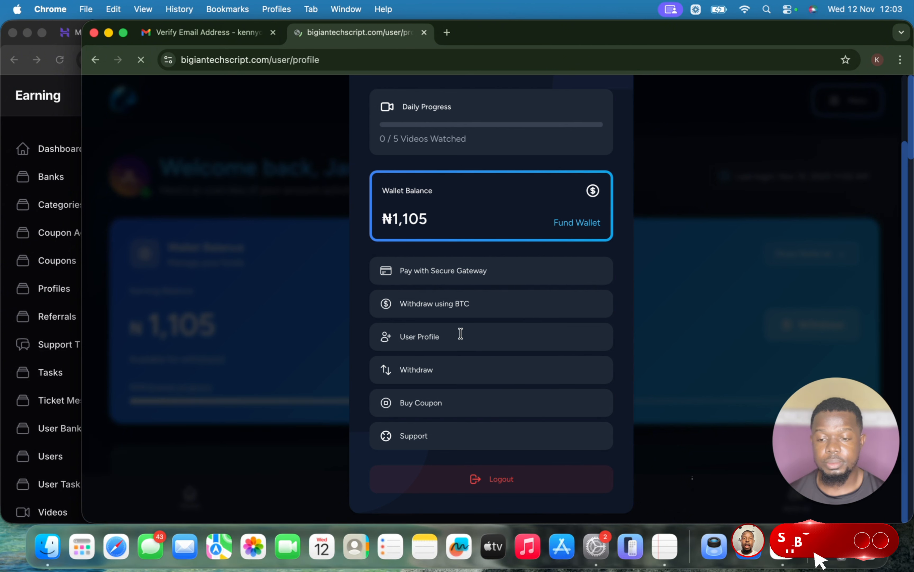
pyautogui.scroll(-3, 461, 333)
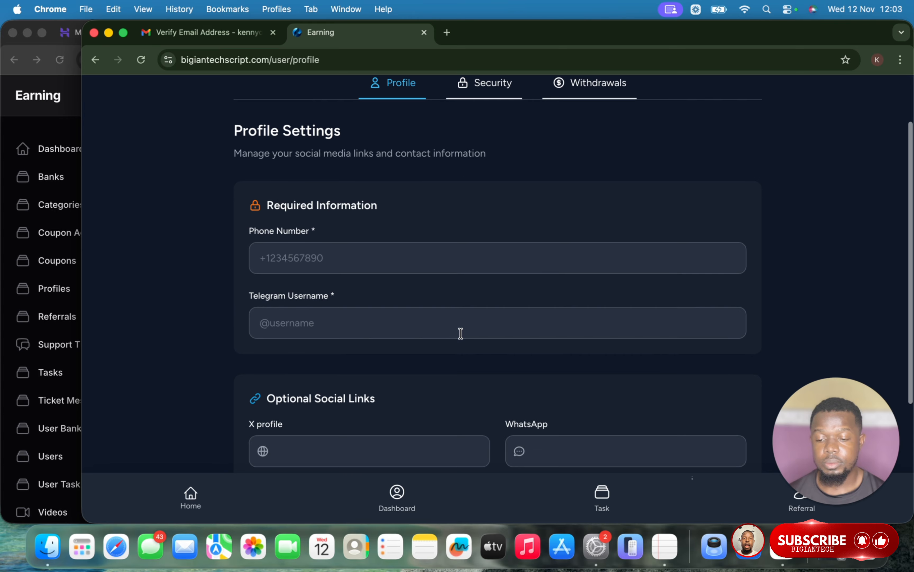
pyautogui.click(374, 261)
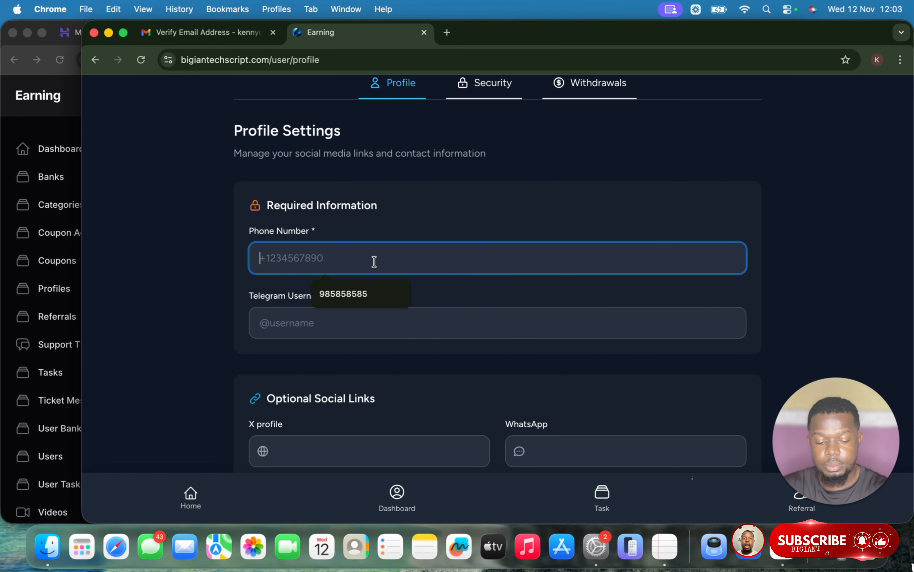
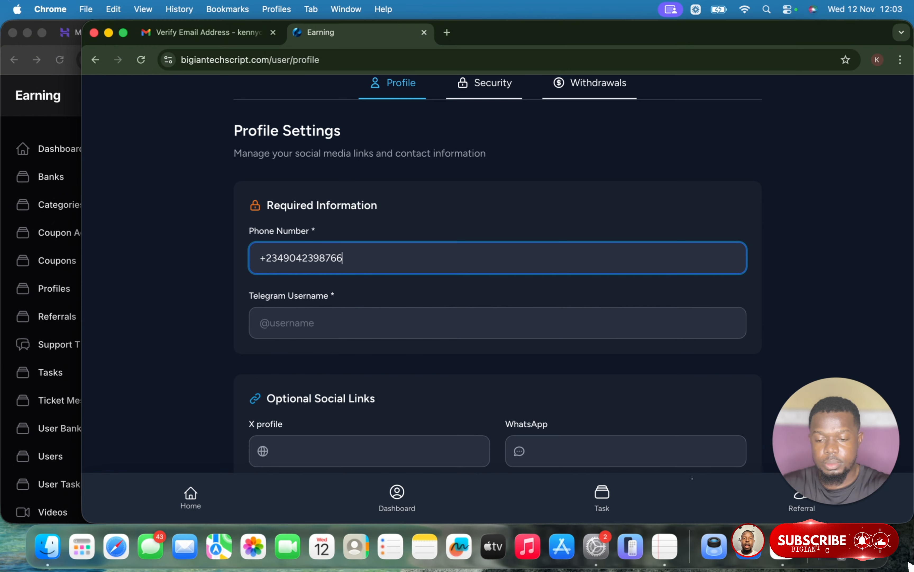
pyautogui.click(359, 321)
pyautogui.write('@')
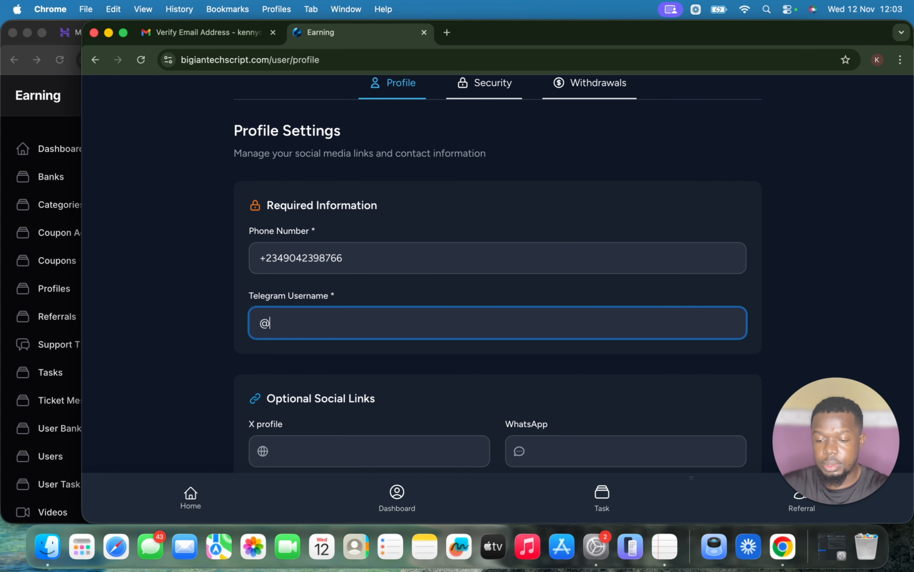
pyautogui.write('bigiantech')
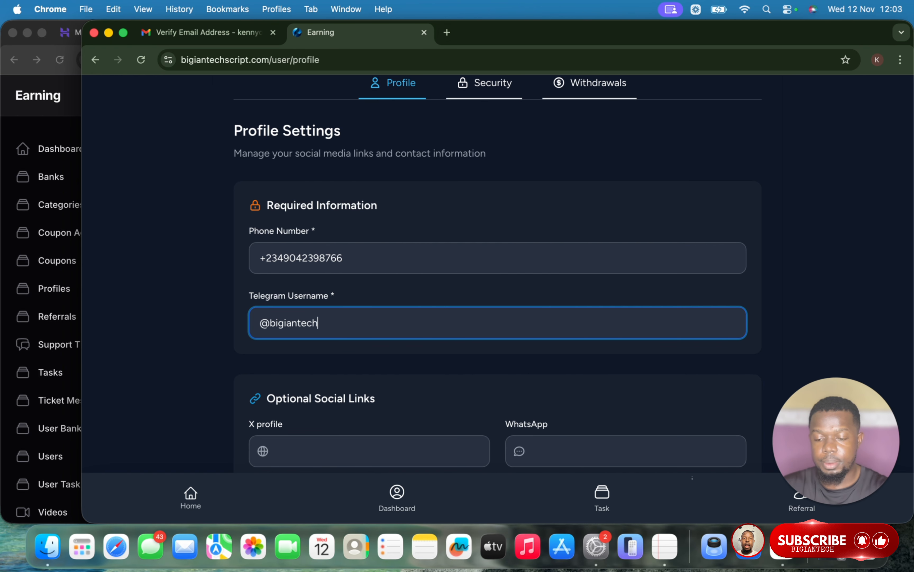
pyautogui.scroll(-5, 367, 309)
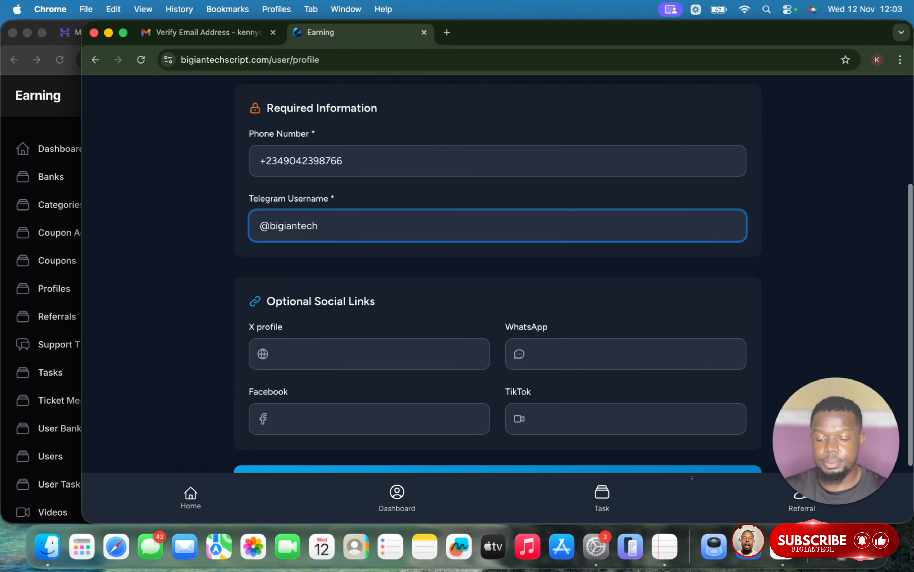
pyautogui.click(515, 276)
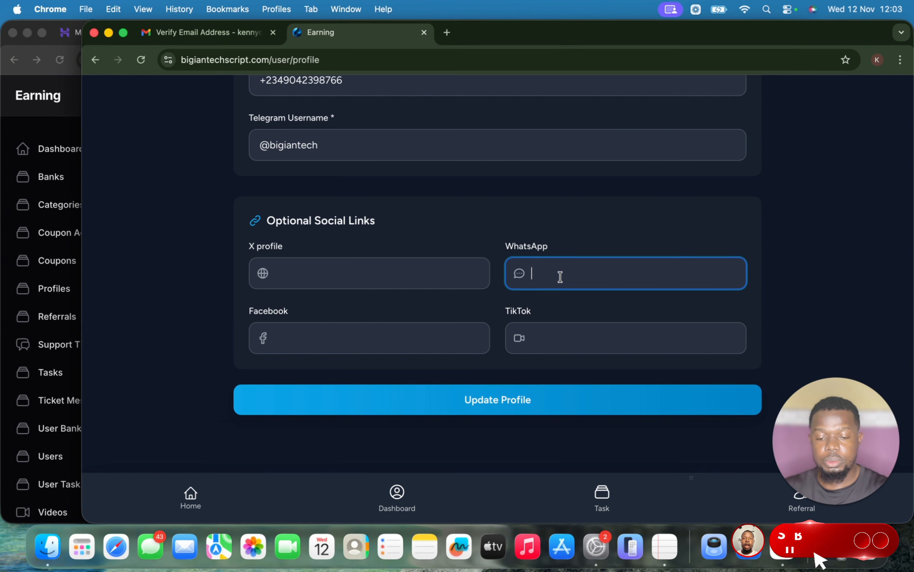
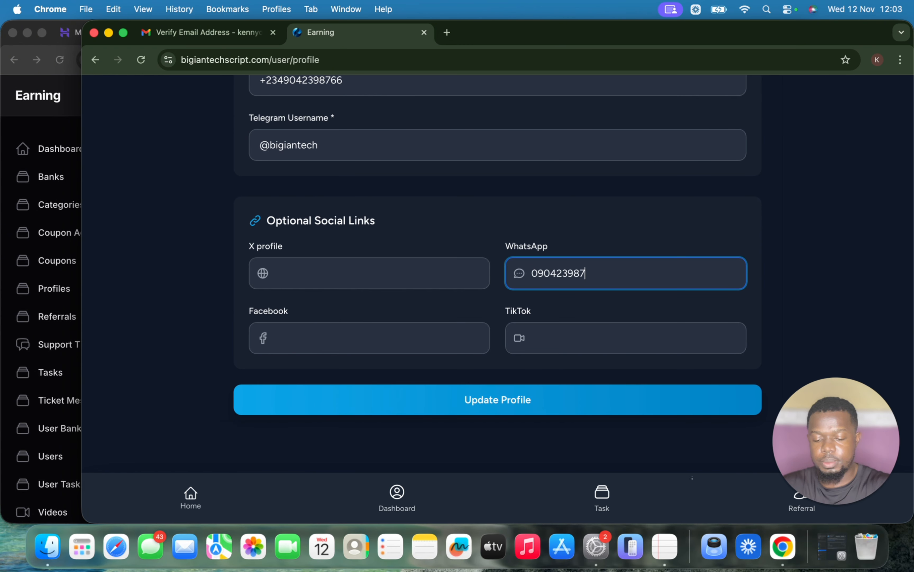
pyautogui.click(557, 330)
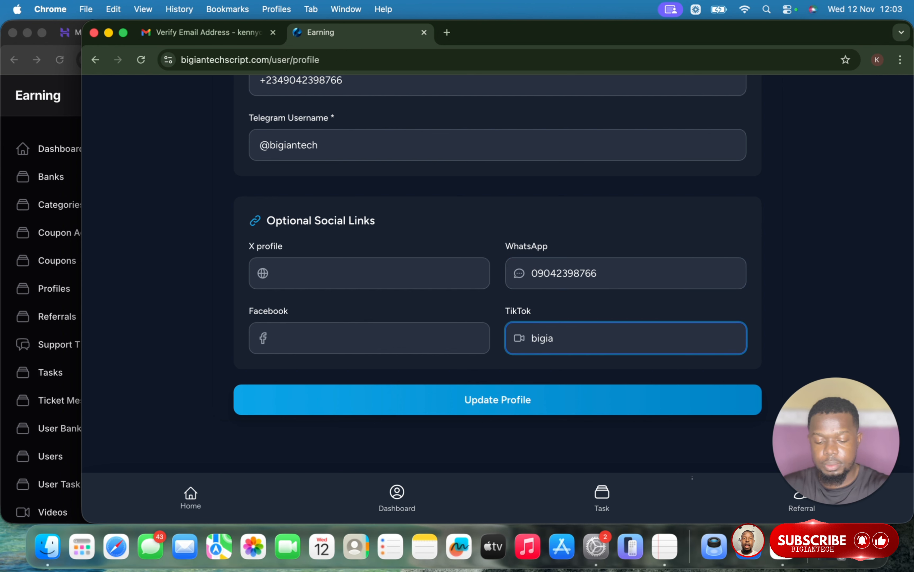
pyautogui.write('bigiantec')
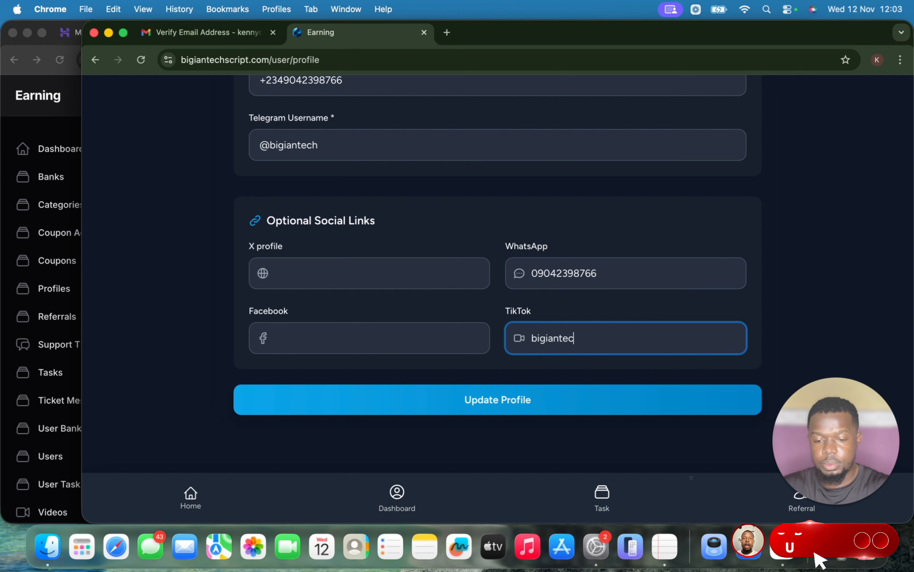
pyautogui.doubleClick(573, 339)
pyautogui.press('BackSpace')
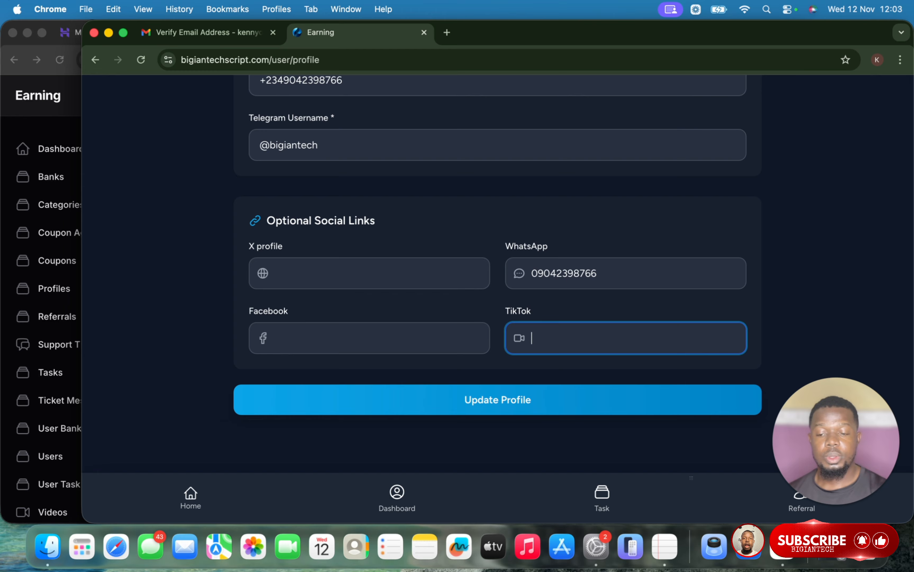
pyautogui.doubleClick(587, 268)
pyautogui.press('BackSpace')
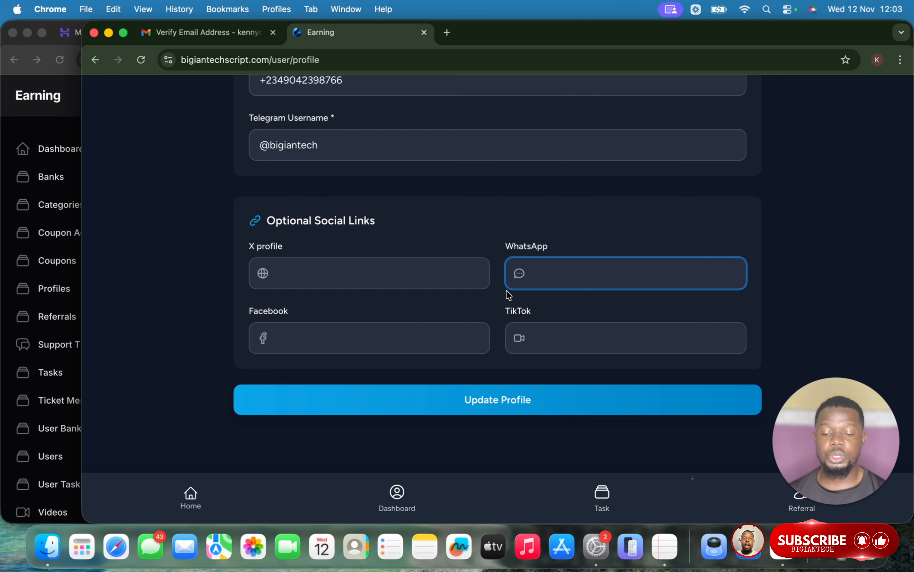
# Review the profile's Security settings, including the change-password fields and the password requirements
pyautogui.scroll(3, 509, 295)
pyautogui.scroll(5, 507, 294)
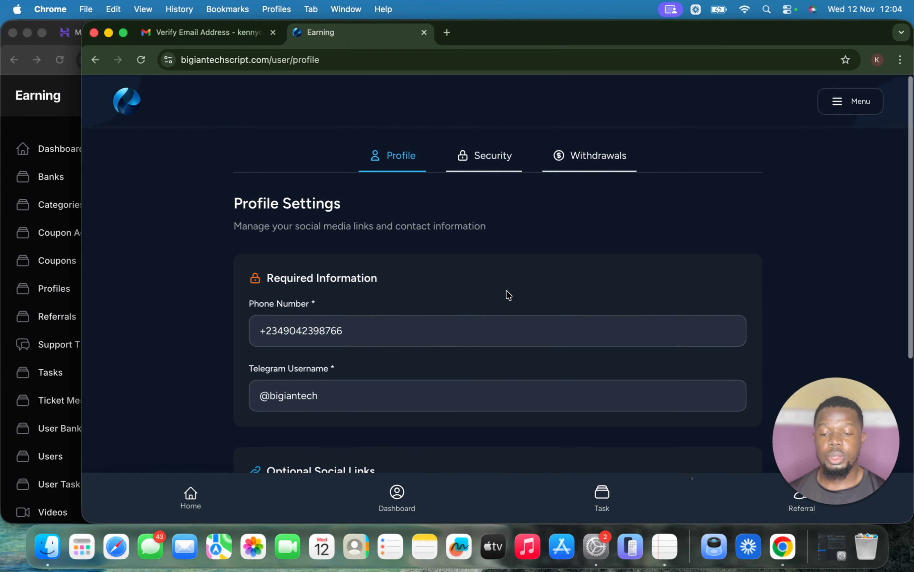
pyautogui.click(490, 156)
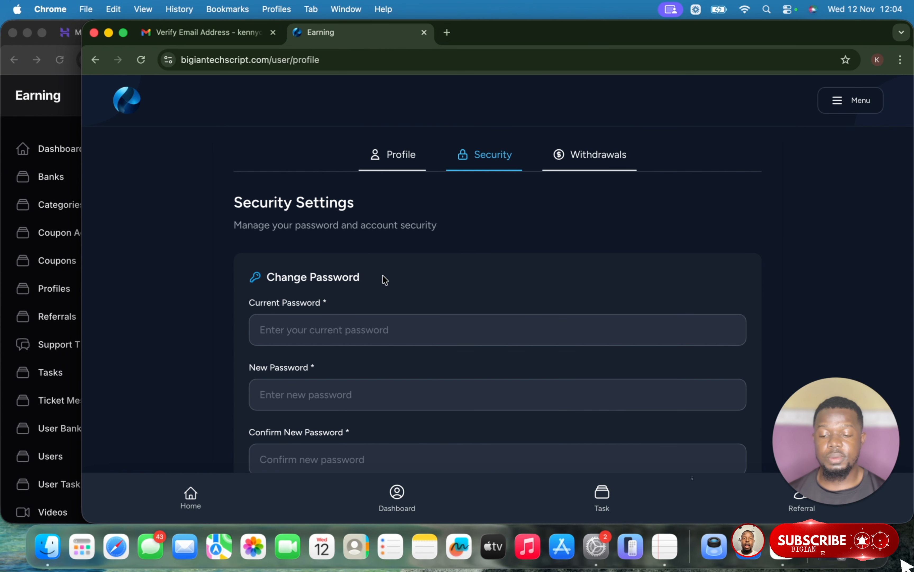
pyautogui.scroll(-2, 472, 276)
pyautogui.scroll(-5, 473, 273)
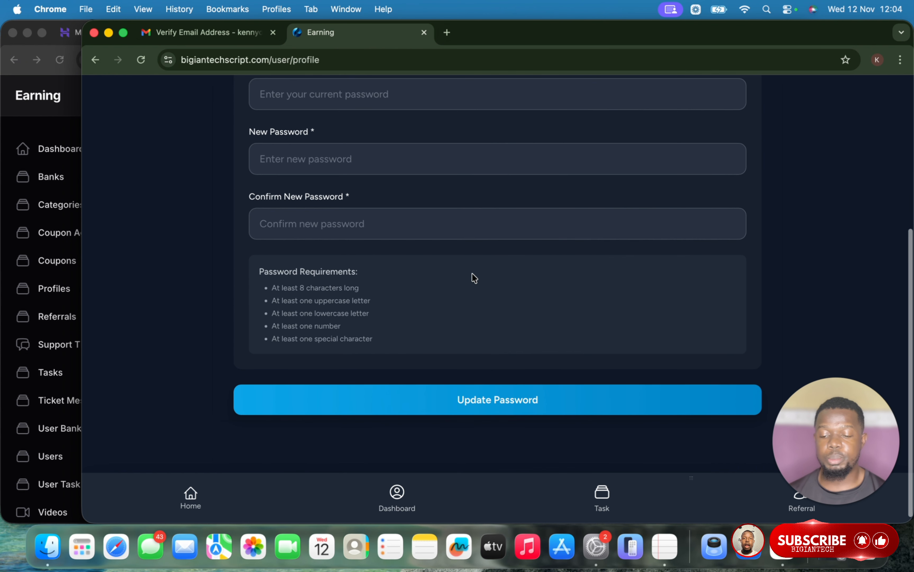
pyautogui.scroll(6, 473, 273)
# Check the profile's withdrawal history and return to the member dashboard
pyautogui.click(590, 161)
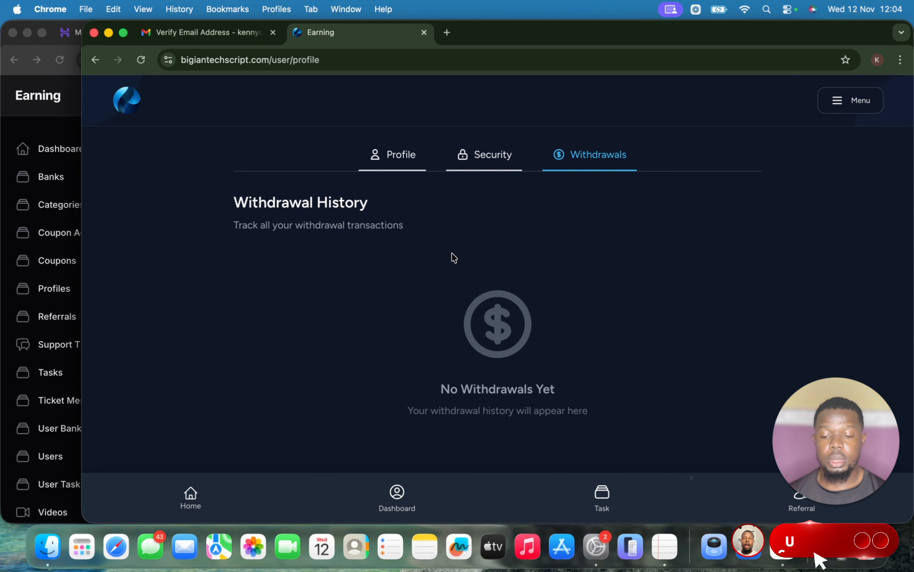
pyautogui.scroll(-2, 419, 291)
pyautogui.scroll(2, 419, 292)
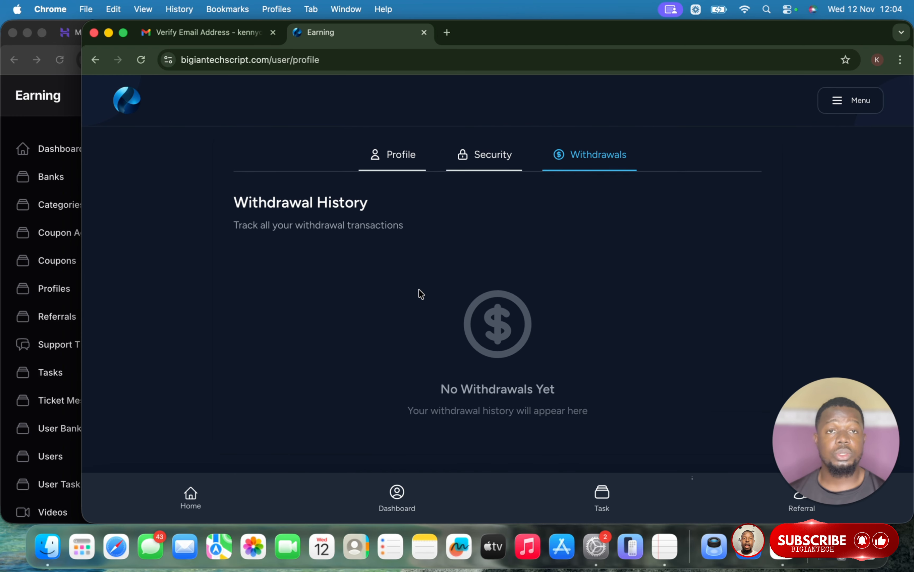
pyautogui.click(397, 493)
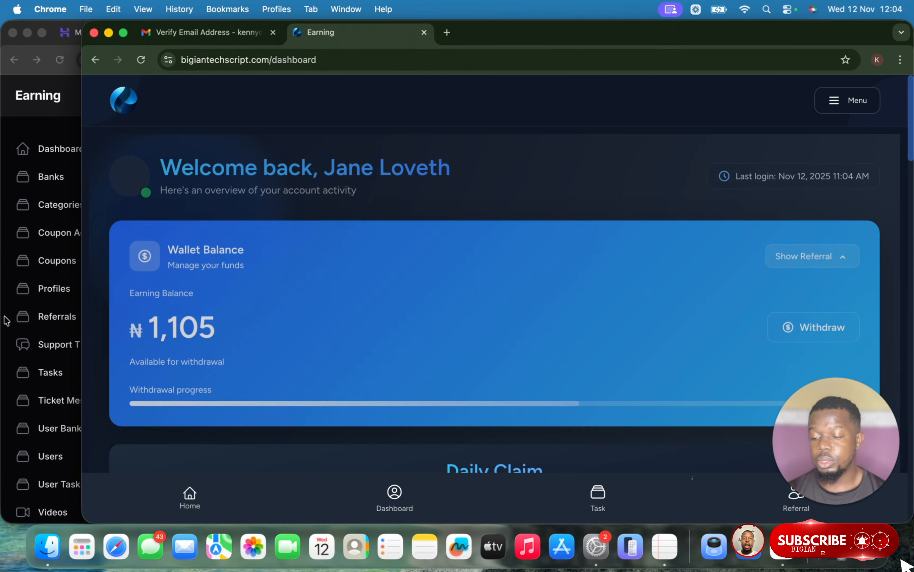
# Switch back to the admin area, look through its resource sections and view the User Banks list
pyautogui.click(6, 310)
pyautogui.scroll(-3, 98, 344)
pyautogui.scroll(2, 98, 342)
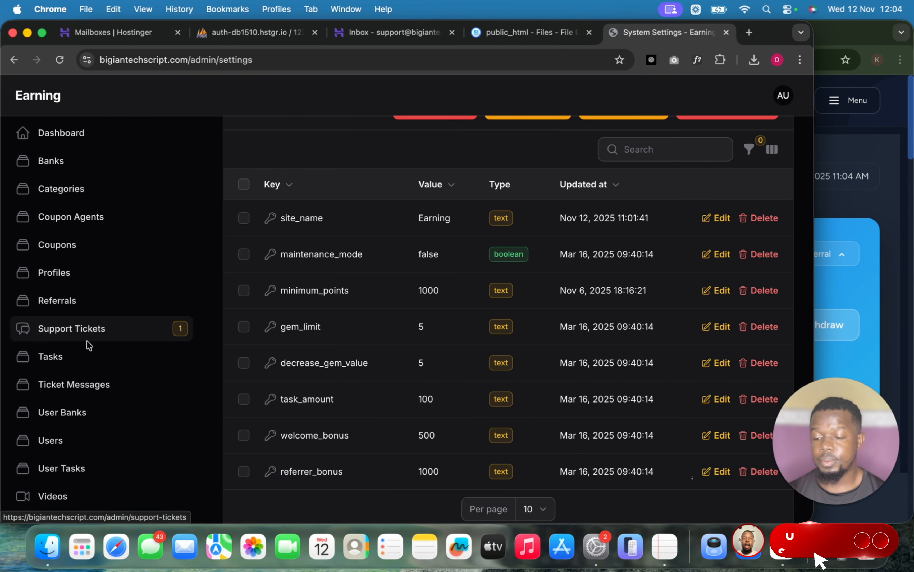
pyautogui.scroll(-3, 87, 341)
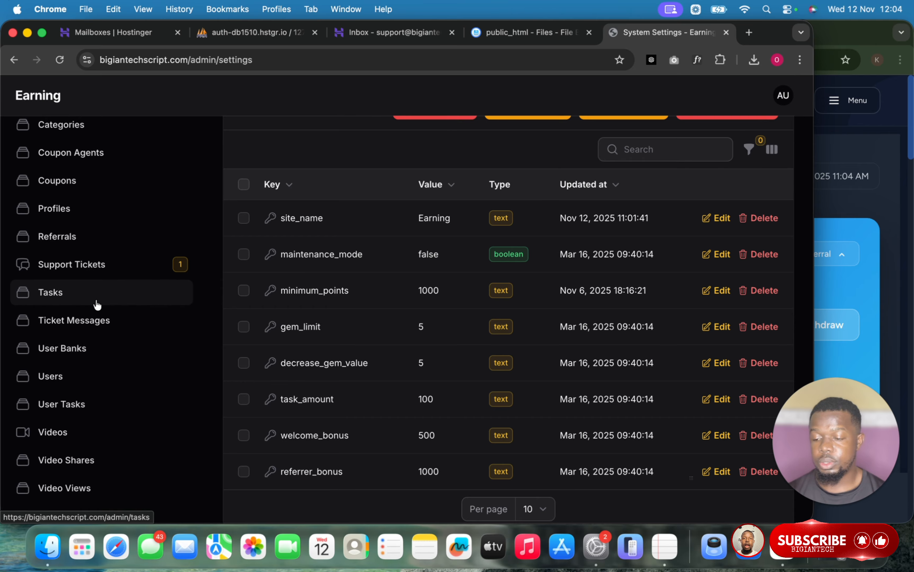
pyautogui.scroll(-2, 78, 326)
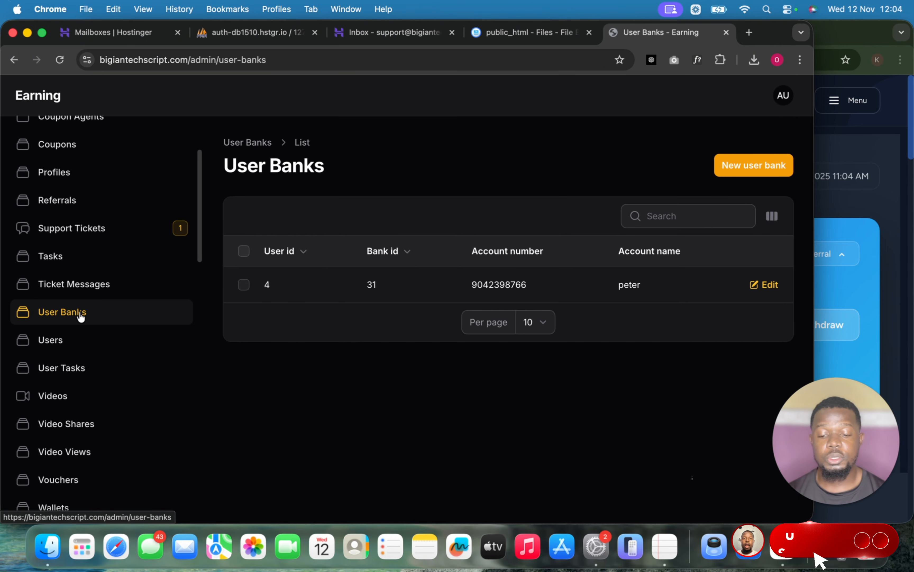
# View the Users list with its account actions and open the last listed member's record for editing
pyautogui.click(52, 349)
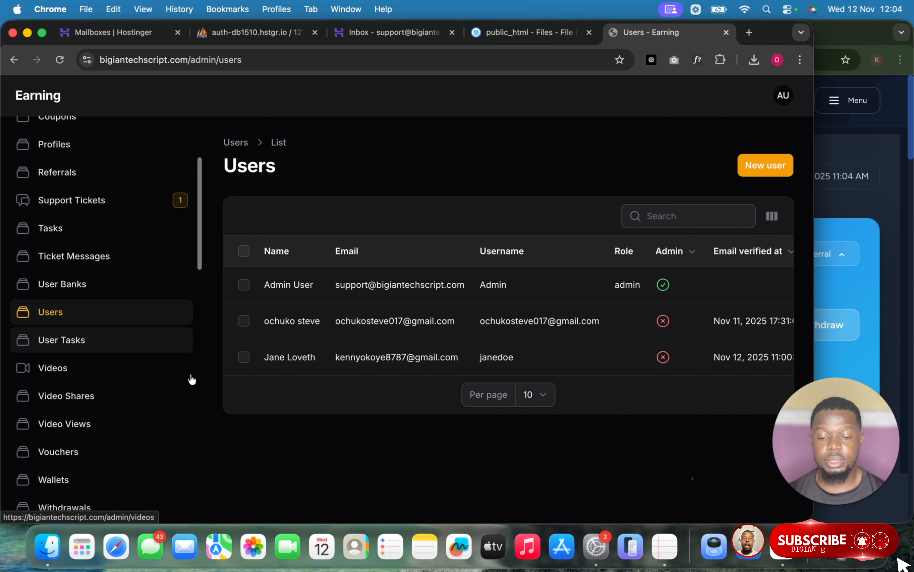
pyautogui.hscroll(10, 433, 360)
pyautogui.hscroll(10, 433, 363)
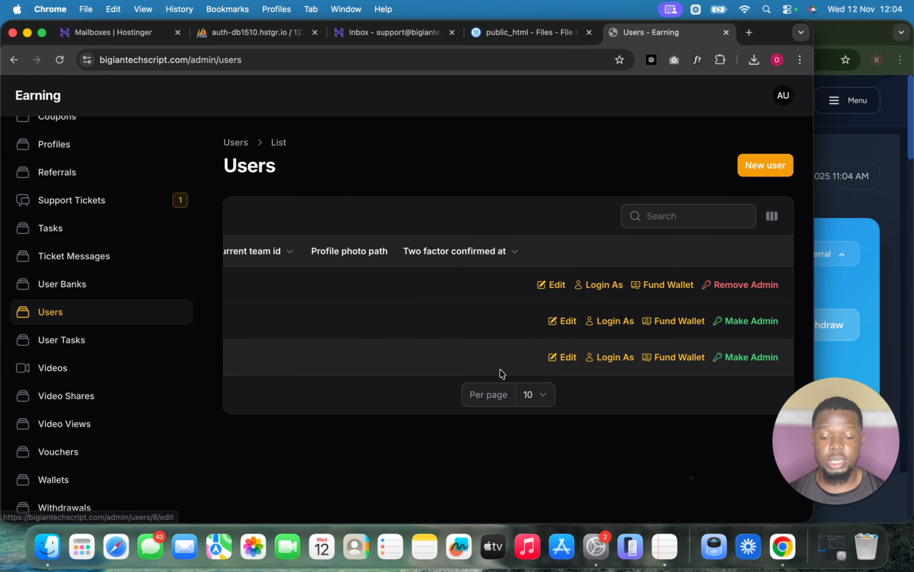
pyautogui.click(568, 357)
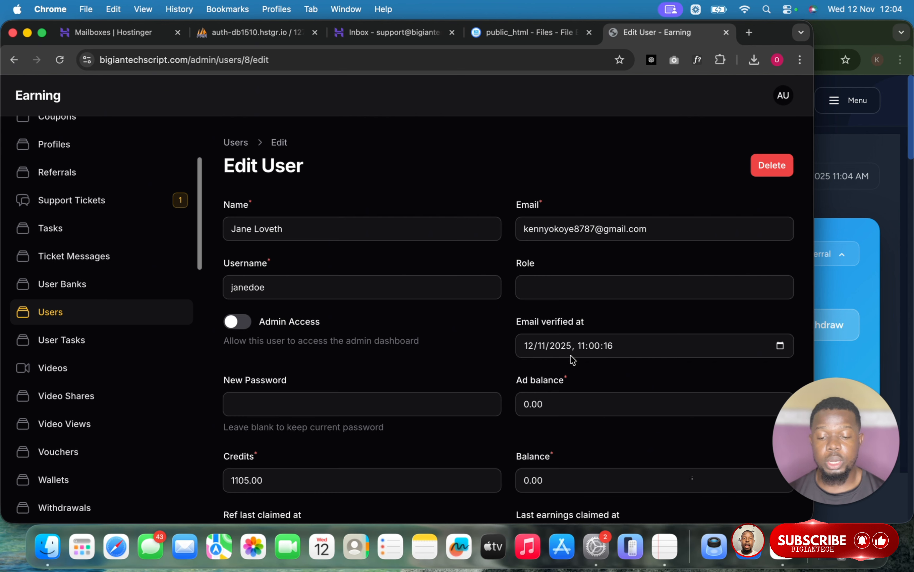
# Review the member's edit form, from admin access and credits to the referral and two-factor fields
pyautogui.scroll(-2, 491, 320)
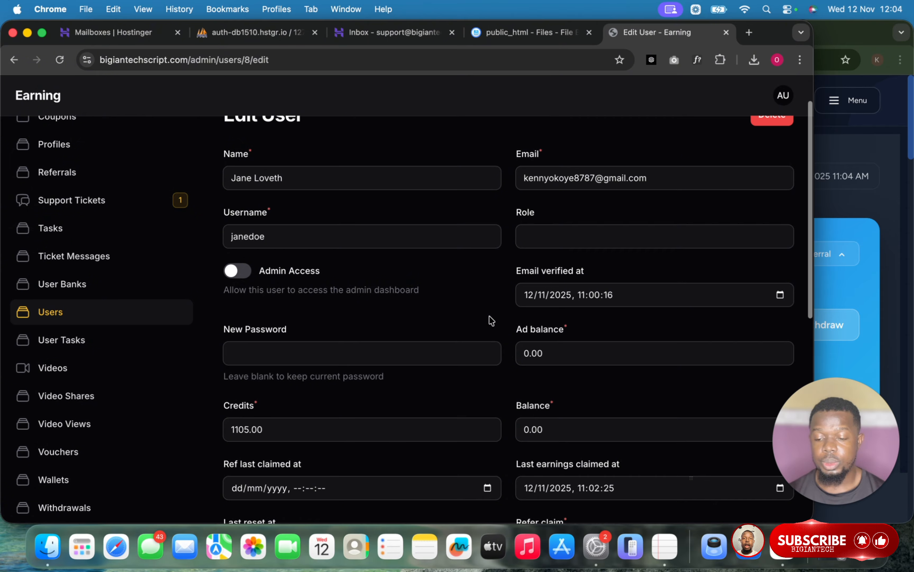
pyautogui.scroll(-3, 491, 321)
pyautogui.scroll(-2, 556, 299)
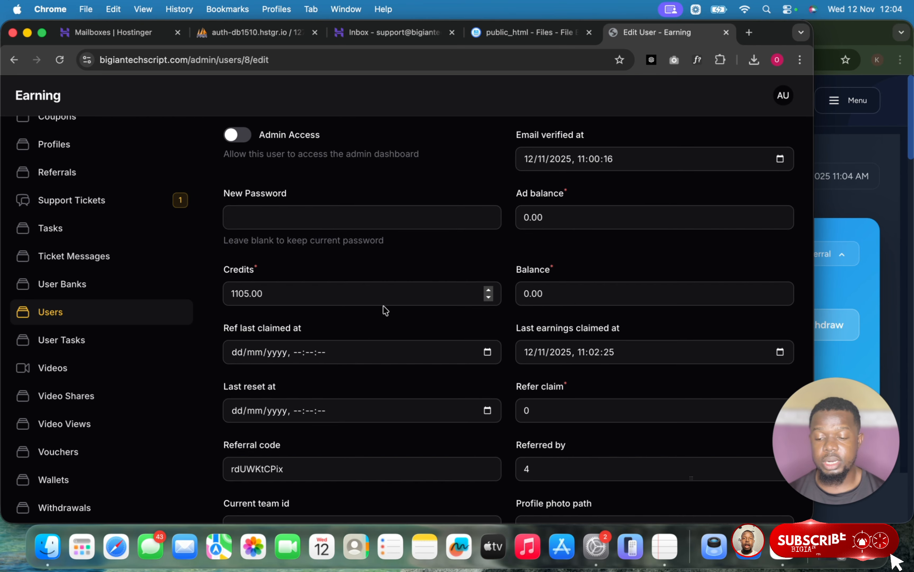
pyautogui.scroll(-3, 533, 303)
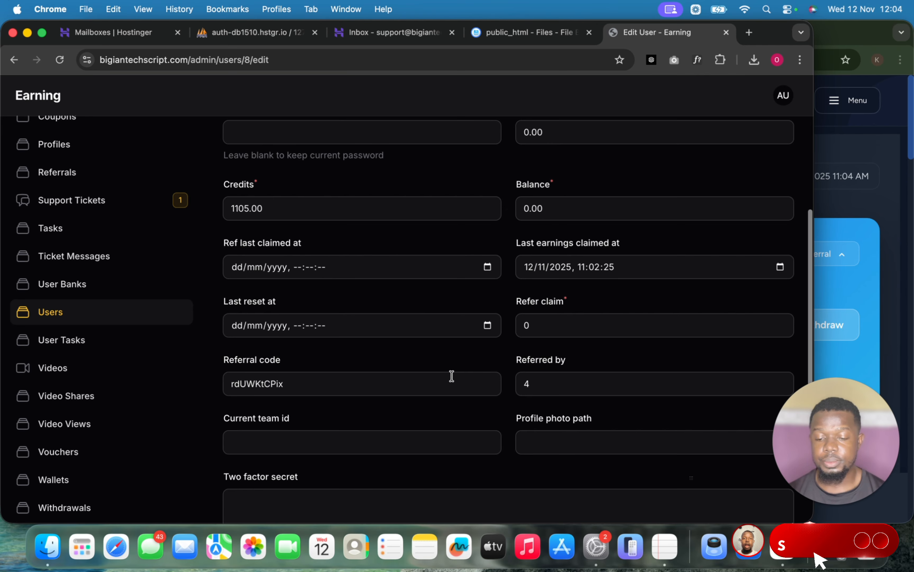
pyautogui.scroll(-5, 520, 330)
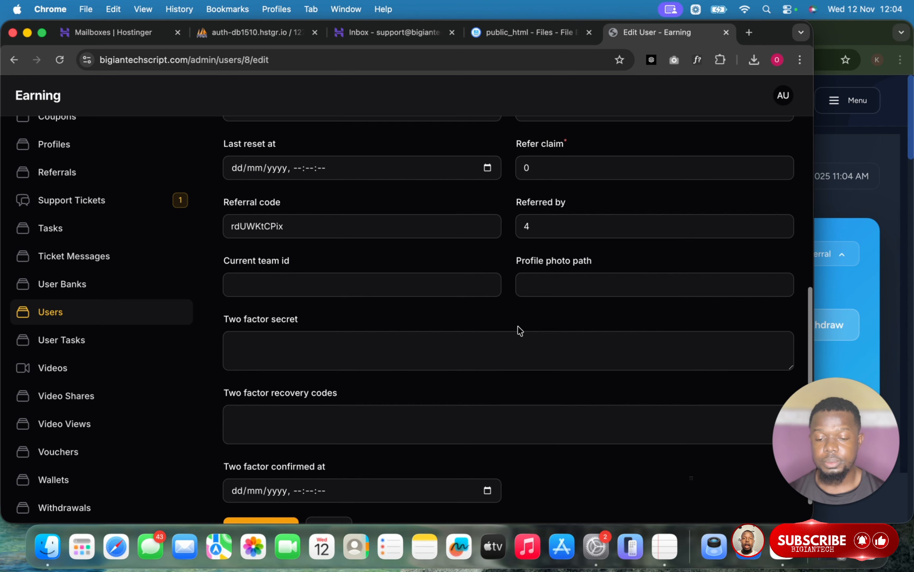
pyautogui.scroll(-2, 520, 330)
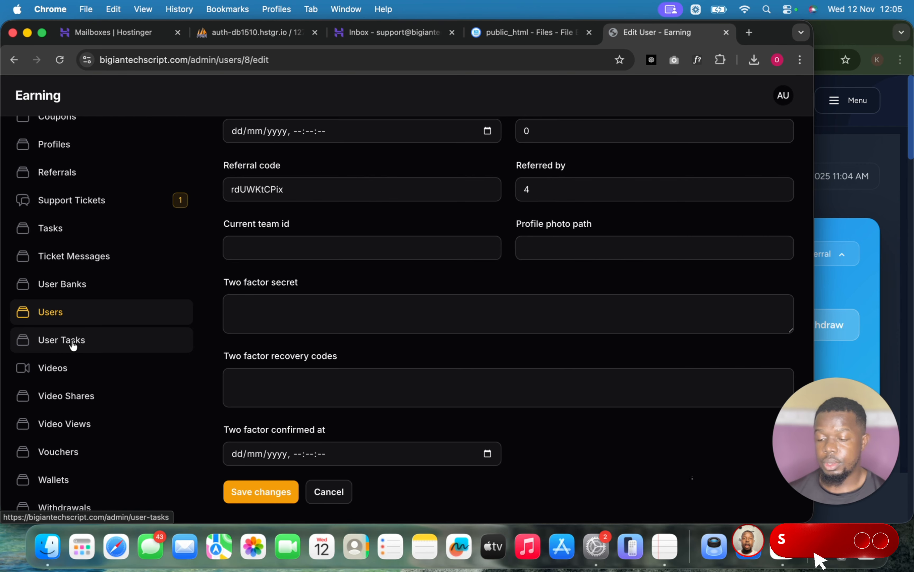
# View the admin area's Tasks list and open the bigiantech.com website in a new browser tab
pyautogui.scroll(1, 64, 303)
pyautogui.click(54, 249)
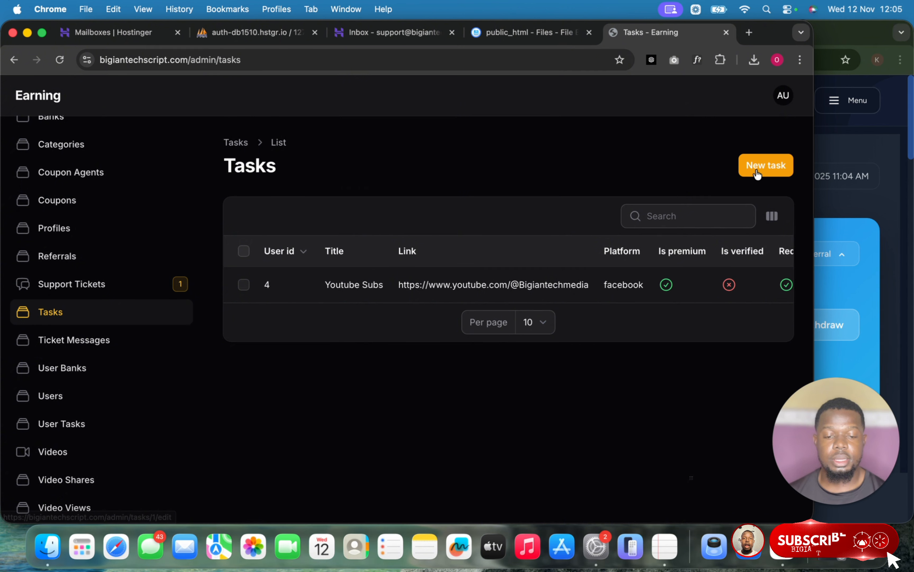
pyautogui.click(752, 39)
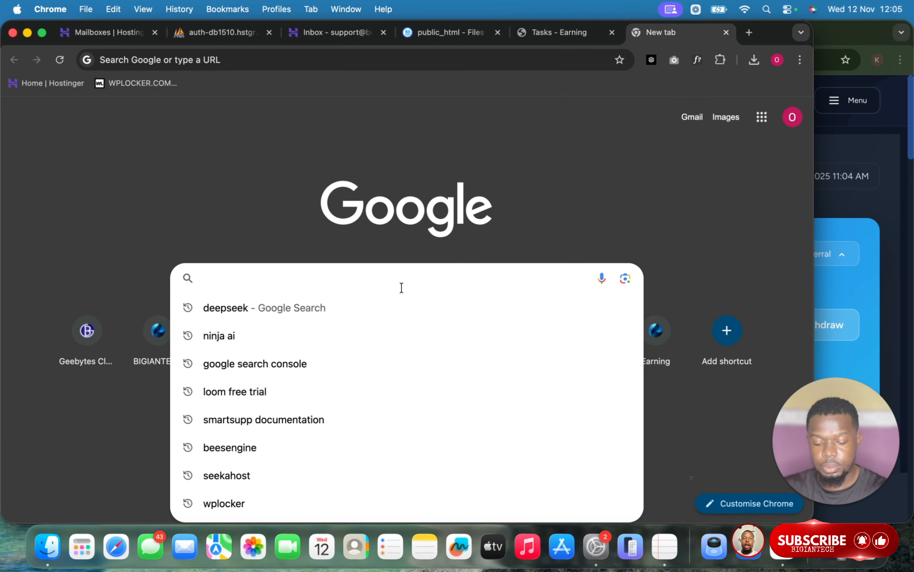
pyautogui.write('bihi')
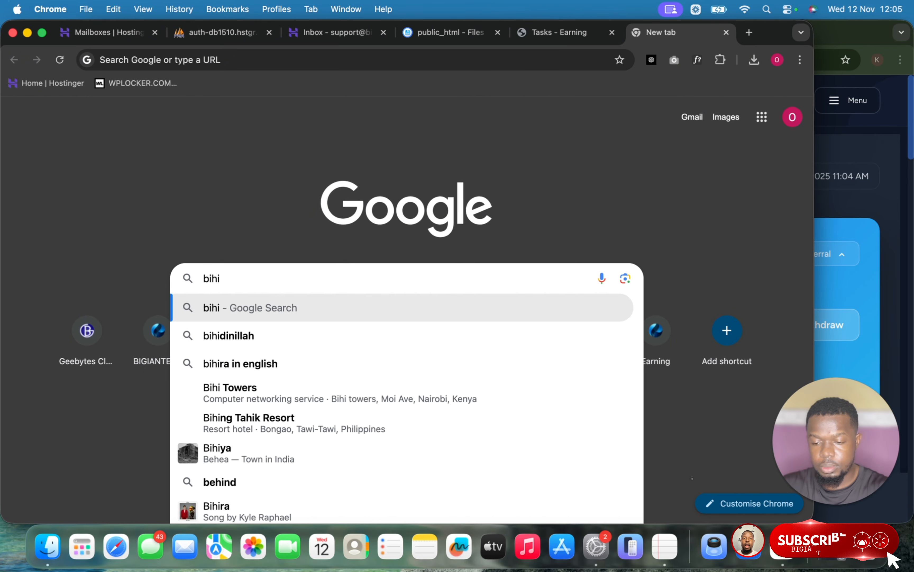
pyautogui.press('BackSpace')
pyautogui.press('BackSpace')
pyautogui.write('giantech.com')
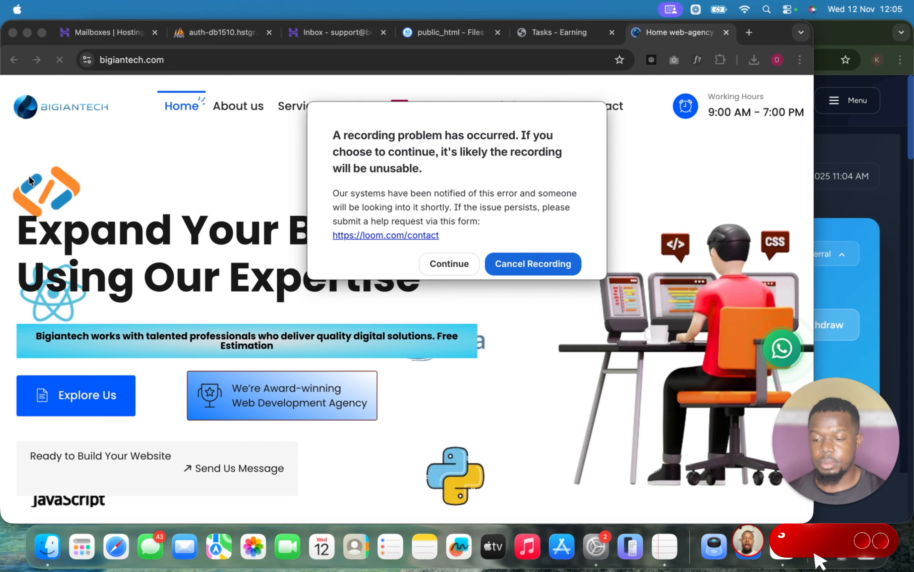
pyautogui.click(449, 264)
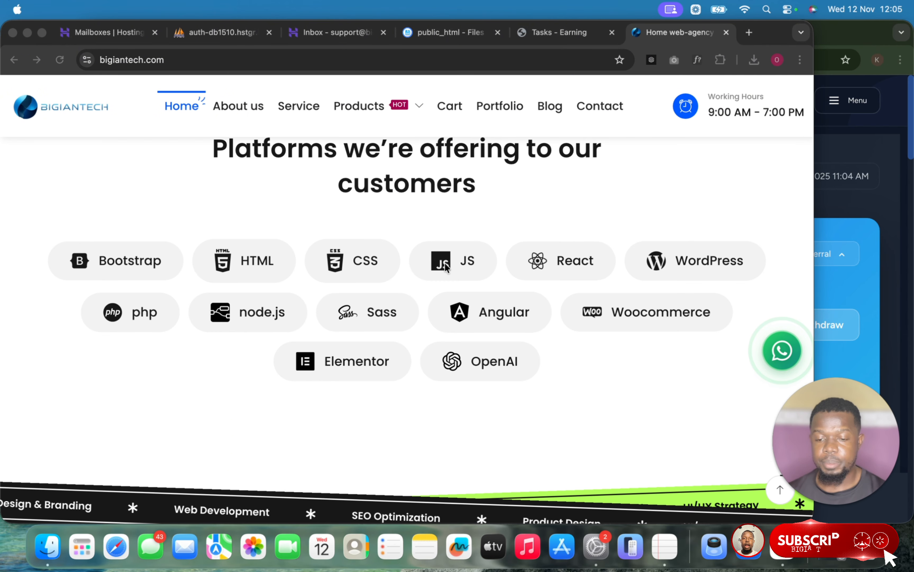
# Browse the Bigiantech home page to its products and open the Pecan BTC v2.0 script's product page
pyautogui.scroll(5, 445, 264)
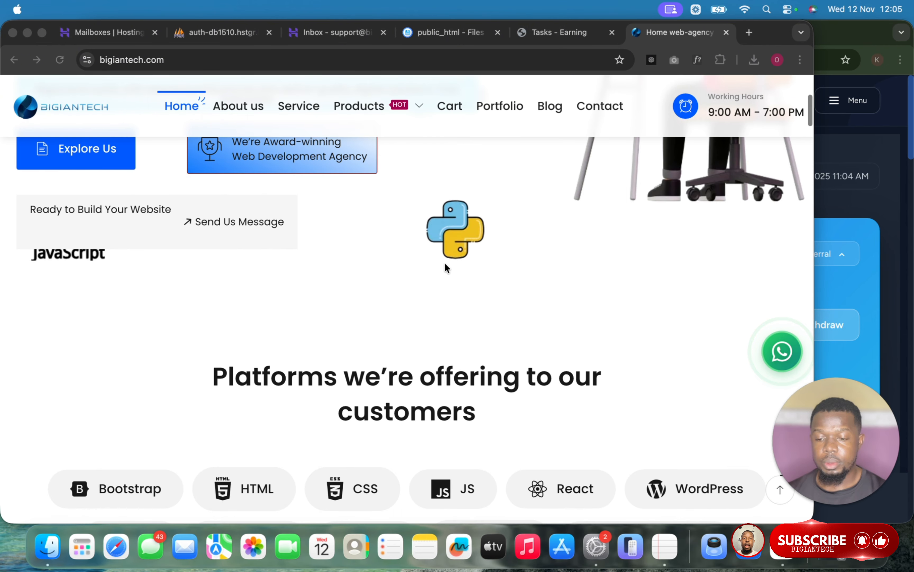
pyautogui.scroll(10, 445, 263)
pyautogui.scroll(-2, 446, 267)
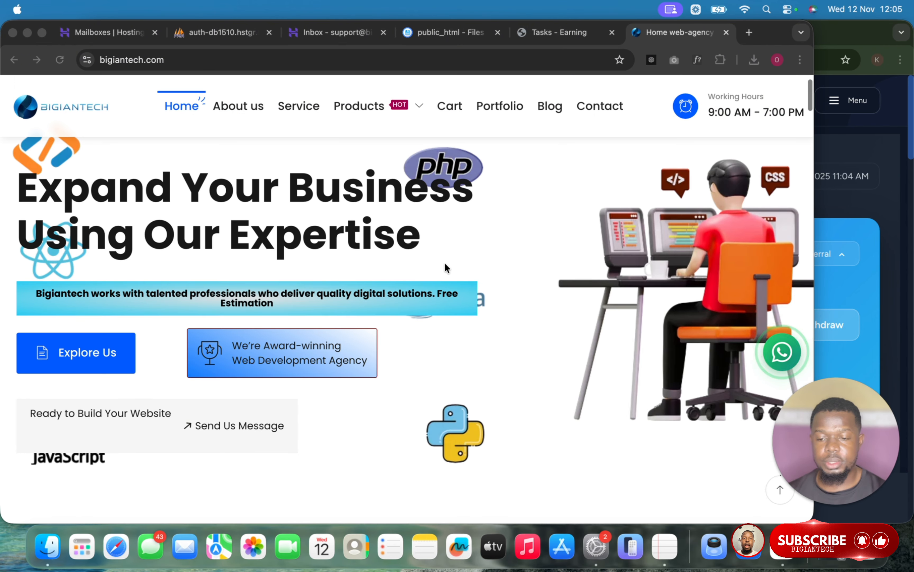
pyautogui.click(246, 61)
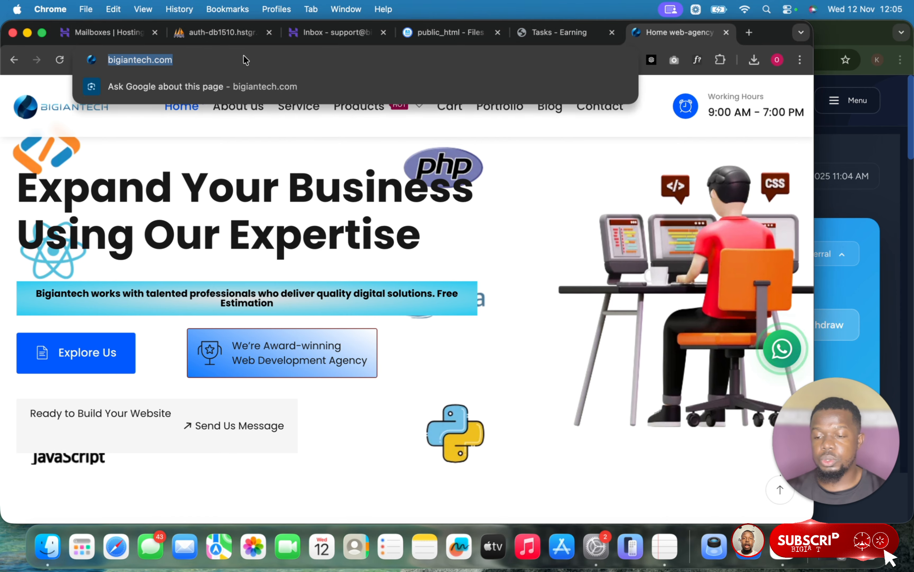
pyautogui.click(479, 320)
pyautogui.scroll(-10, 479, 320)
pyautogui.scroll(-15, 480, 320)
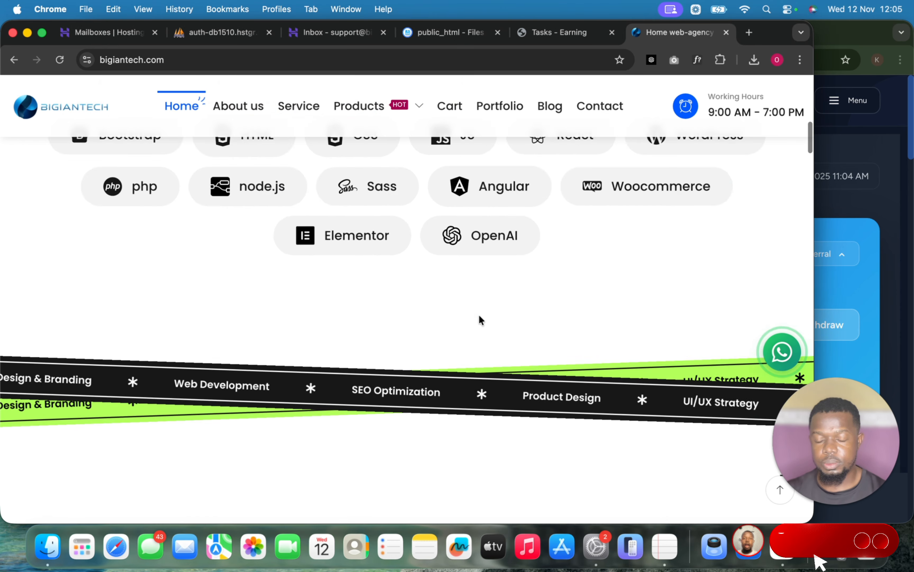
pyautogui.scroll(-15, 481, 320)
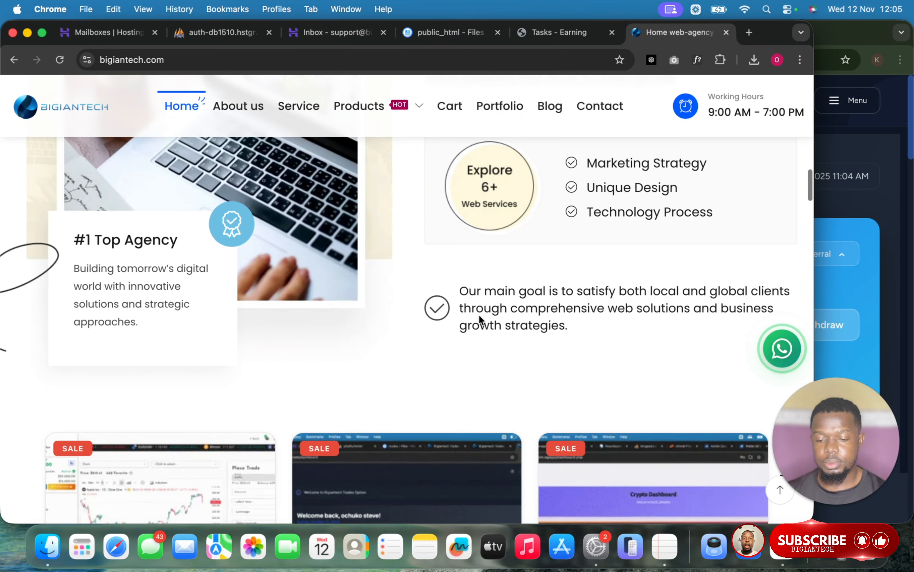
pyautogui.scroll(-4, 480, 320)
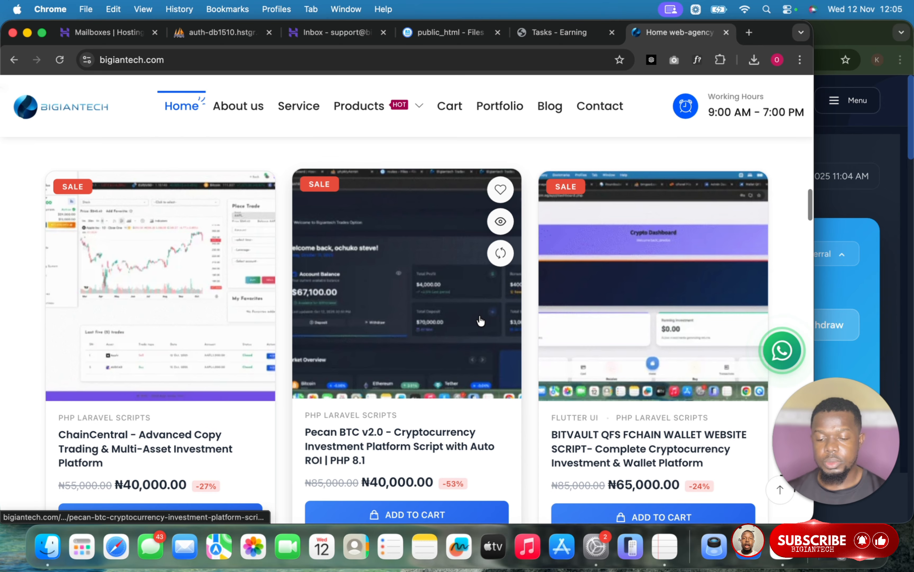
pyautogui.scroll(-2, 480, 321)
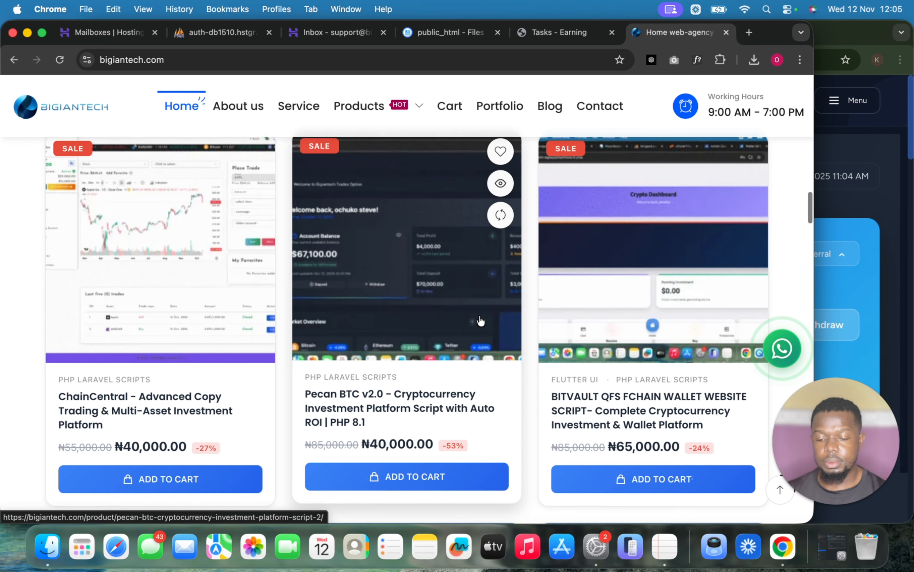
pyautogui.click(425, 327)
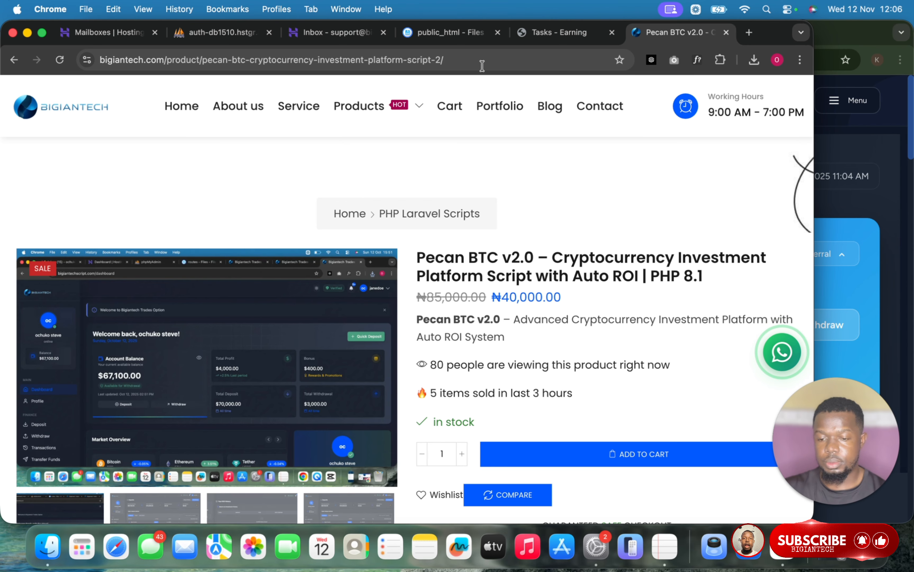
# Copy the Pecan BTC v2.0 product page's URL and return to the admin area's new task form
pyautogui.click(482, 65)
pyautogui.press('super+a')
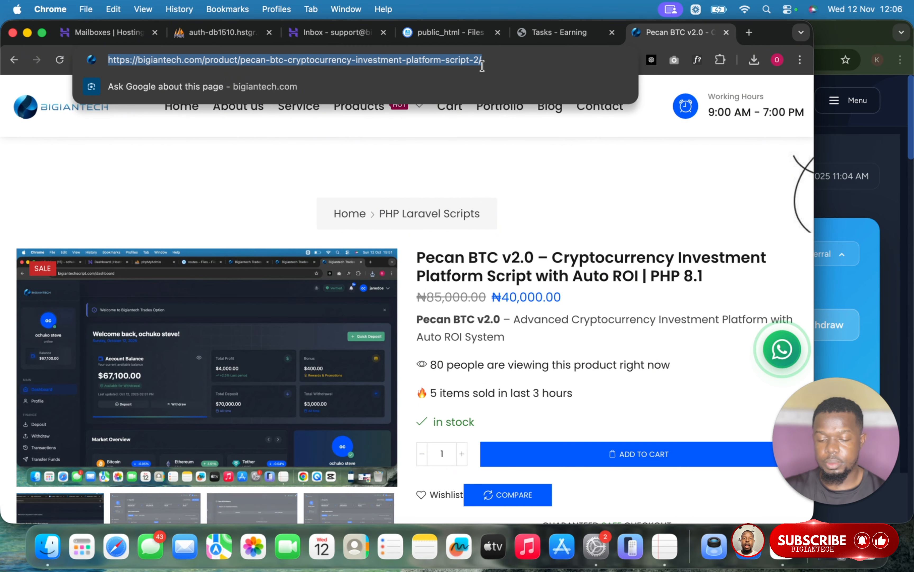
pyautogui.click(554, 34)
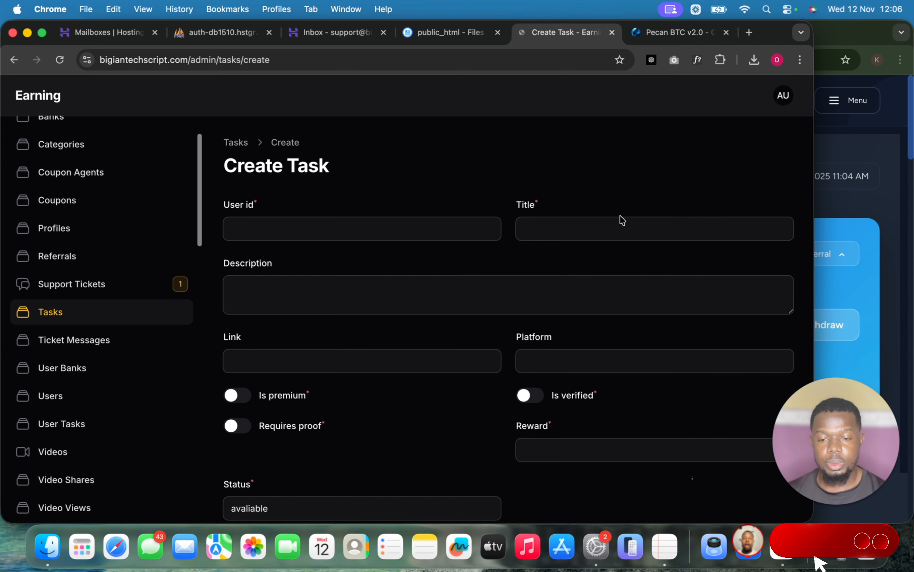
pyautogui.click(430, 232)
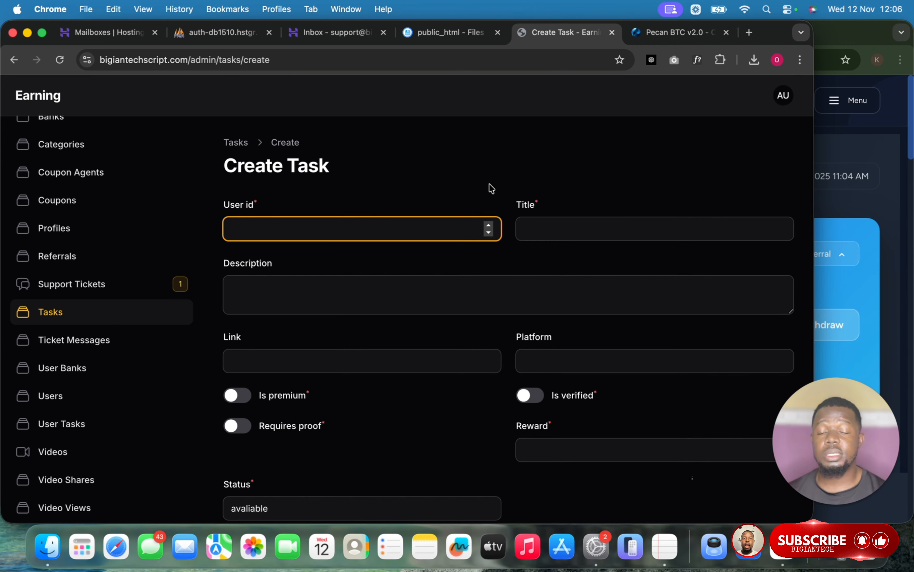
pyautogui.click(489, 232)
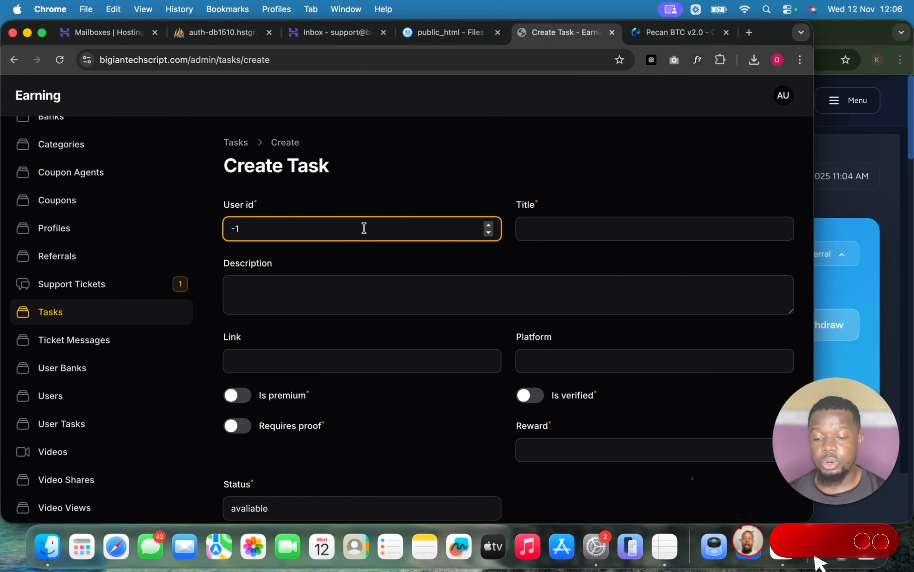
pyautogui.press('BackSpace')
pyautogui.press('BackSpace')
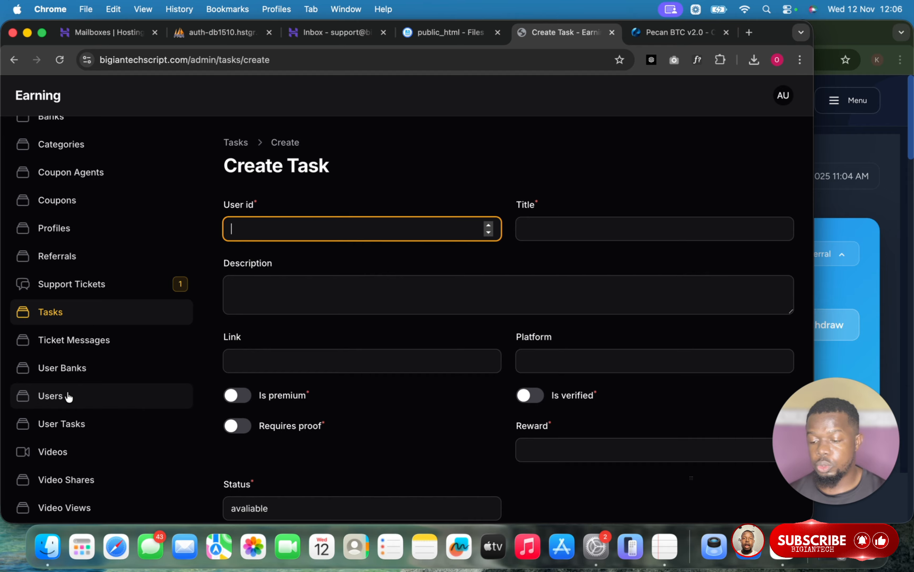
# Look through all columns of the admin Users list for the user IDs and switch to the users table in phpMyAdmin
pyautogui.click(55, 398)
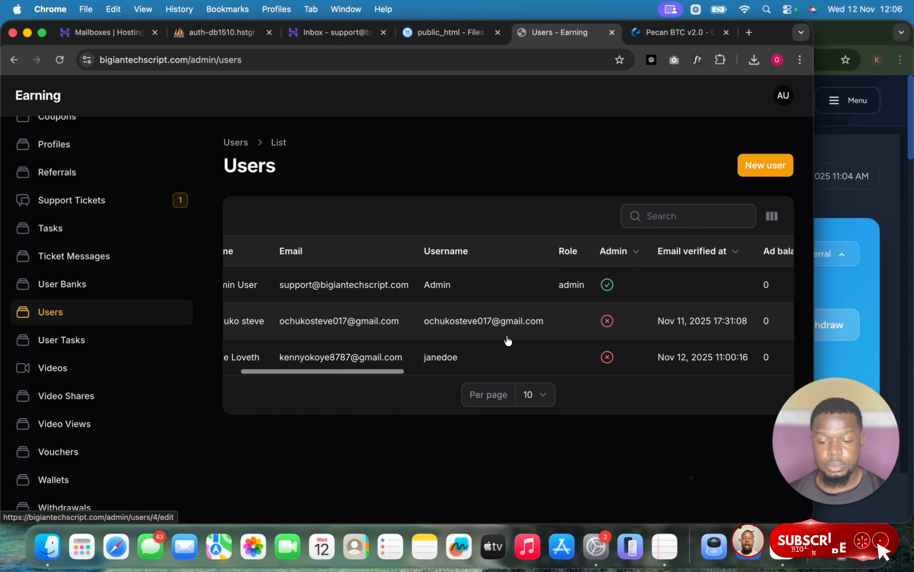
pyautogui.hscroll(5, 508, 340)
pyautogui.hscroll(5, 508, 341)
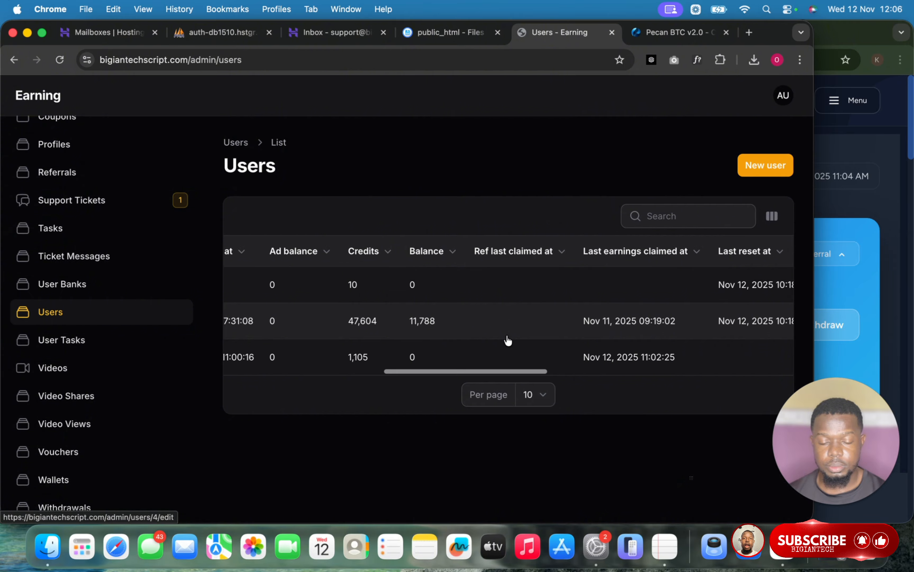
pyautogui.hscroll(8, 508, 340)
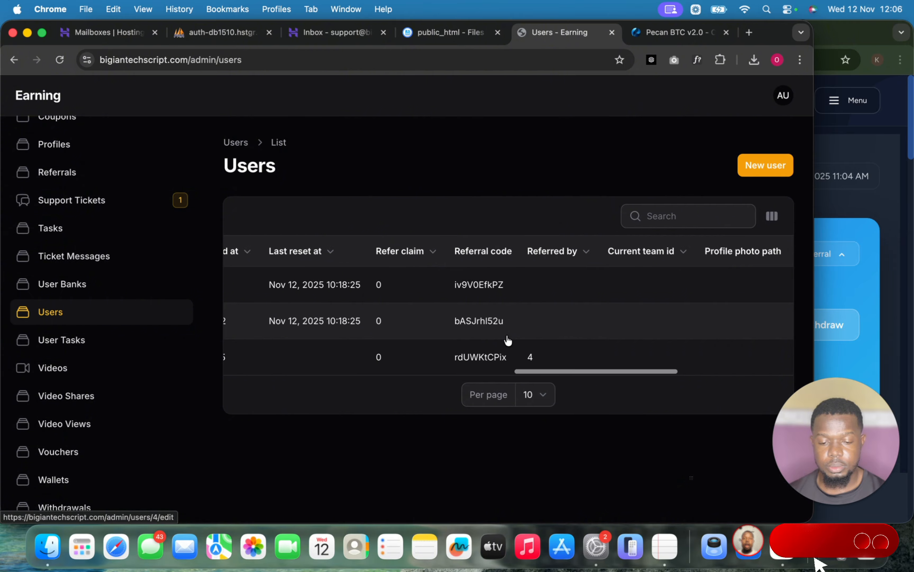
pyautogui.hscroll(3, 508, 340)
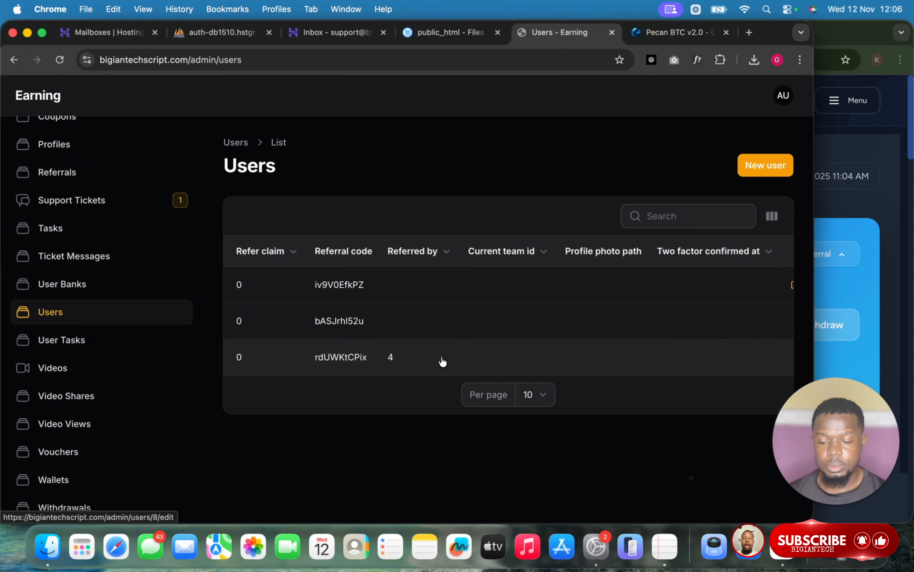
pyautogui.hscroll(1, 443, 361)
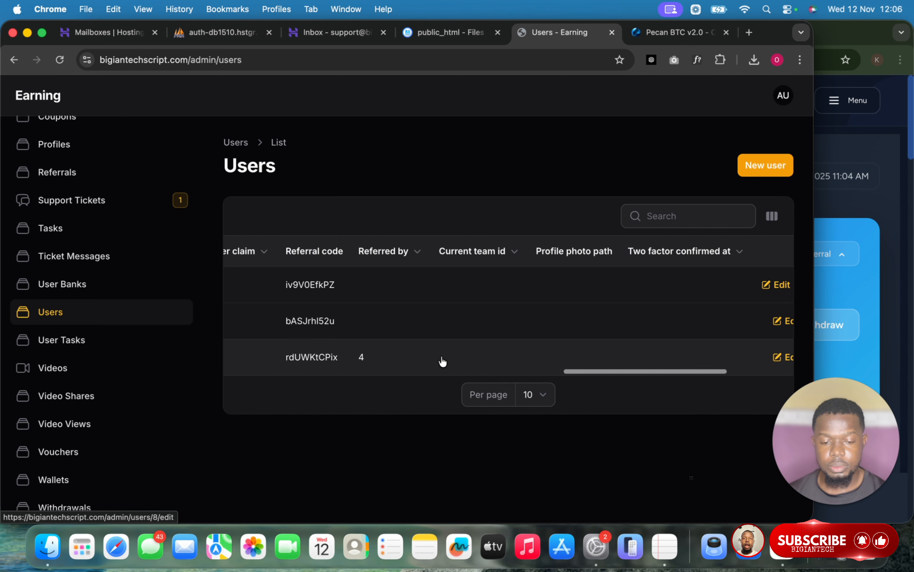
pyautogui.hscroll(-3, 435, 327)
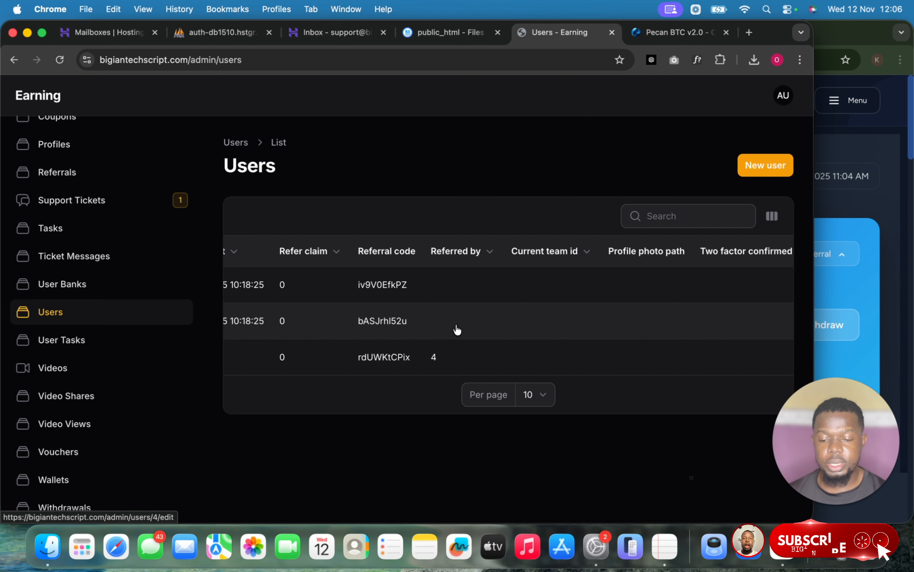
pyautogui.hscroll(12, 469, 330)
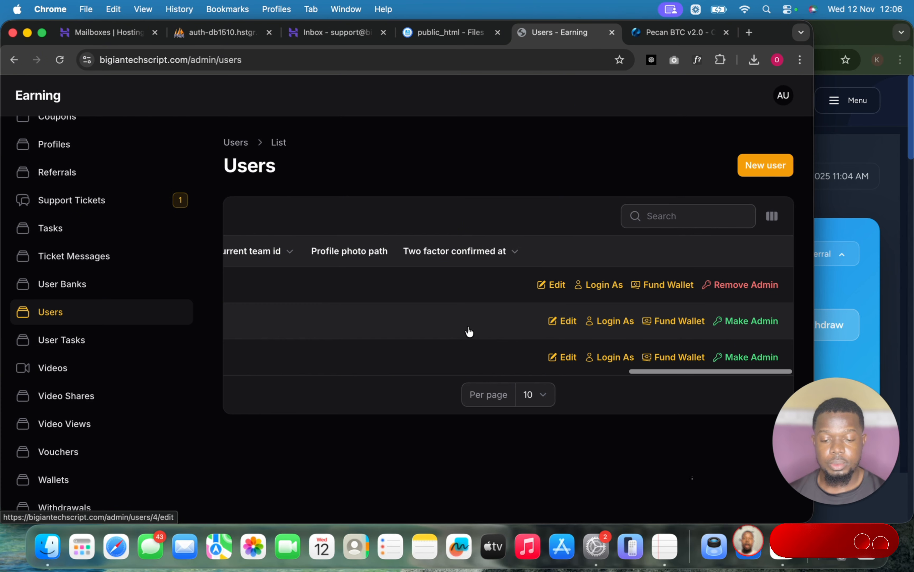
pyautogui.hscroll(-10, 468, 329)
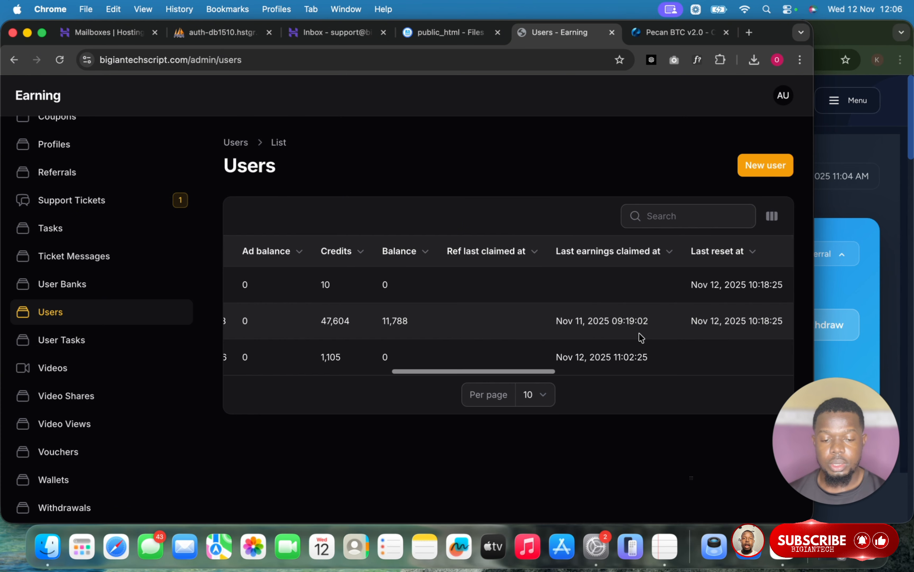
pyautogui.hscroll(6, 640, 333)
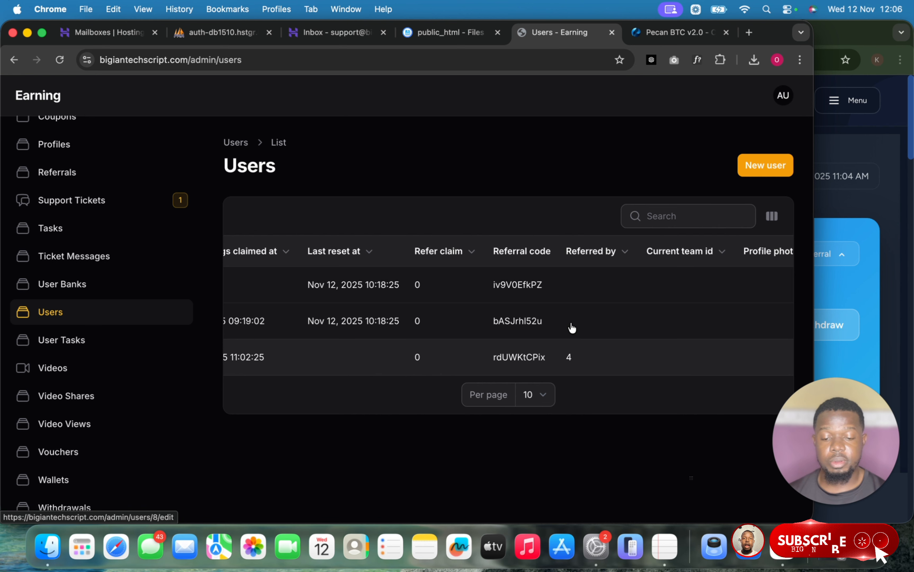
pyautogui.hscroll(-6, 568, 362)
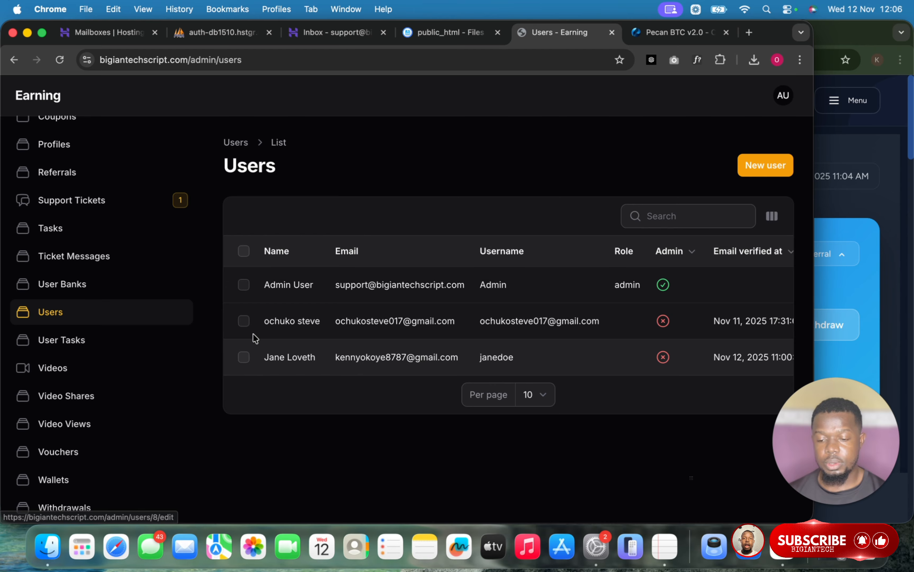
pyautogui.click(223, 33)
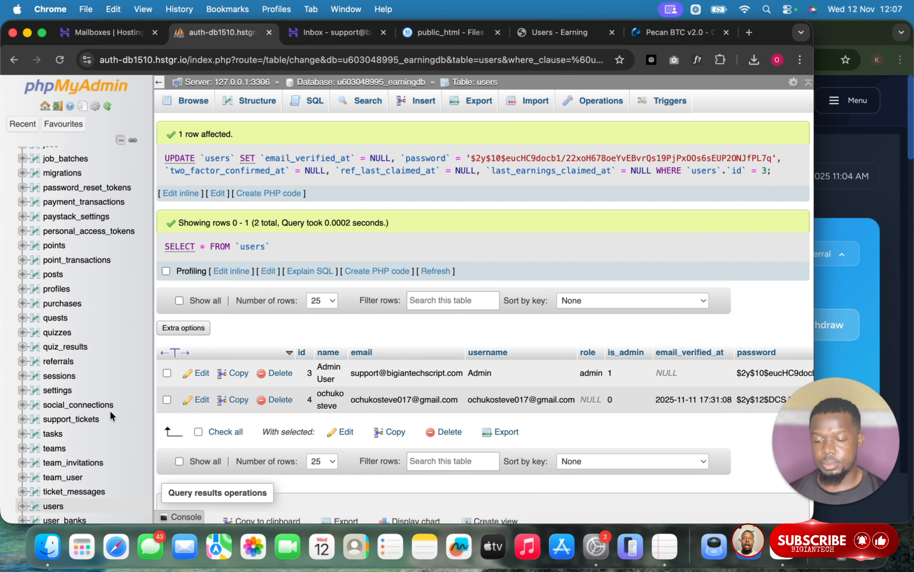
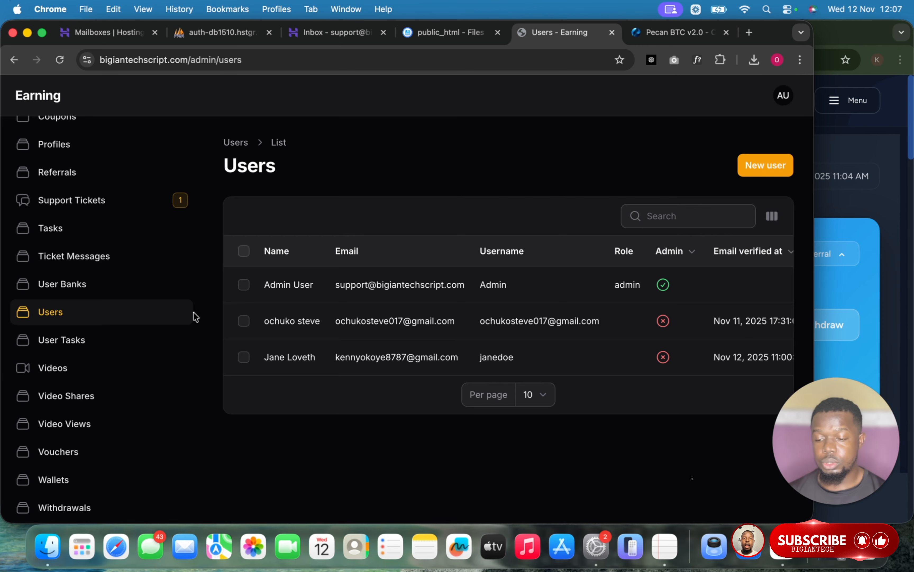
# Open a new task form in the admin area and look up the user IDs in phpMyAdmin's users table
pyautogui.click(51, 228)
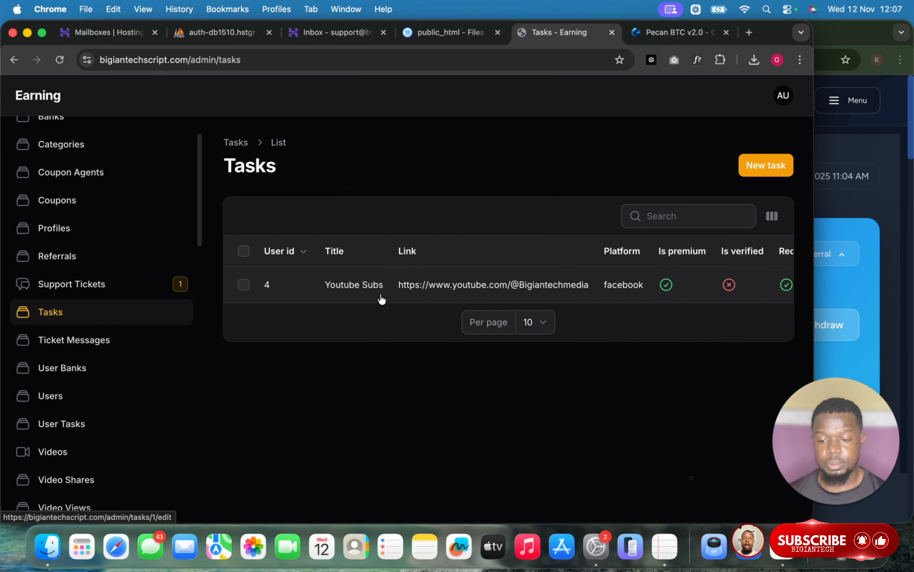
pyautogui.click(753, 171)
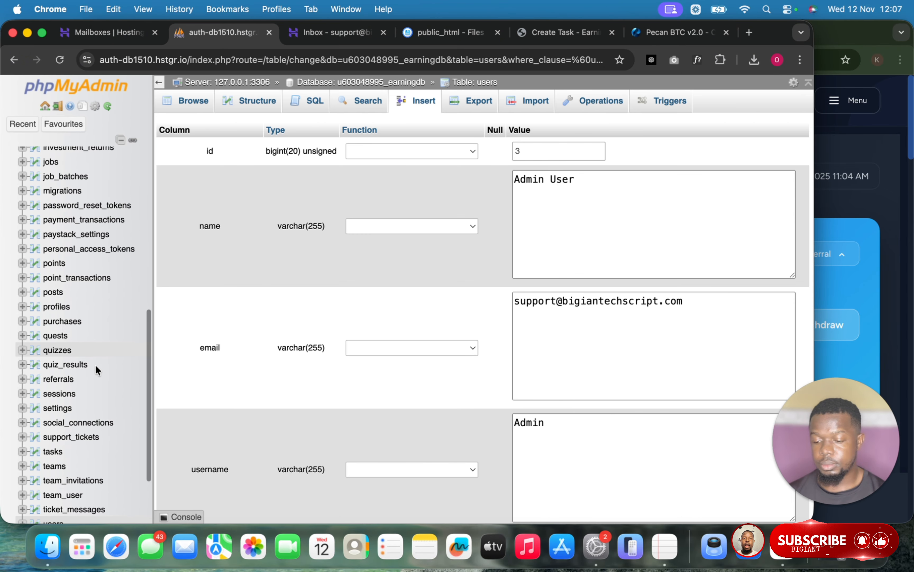
pyautogui.scroll(-3, 95, 365)
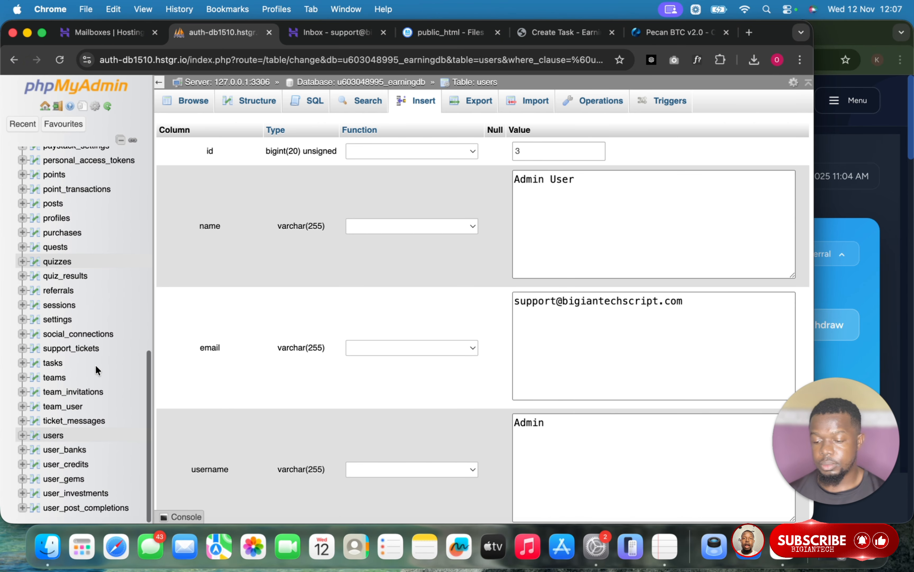
pyautogui.click(49, 435)
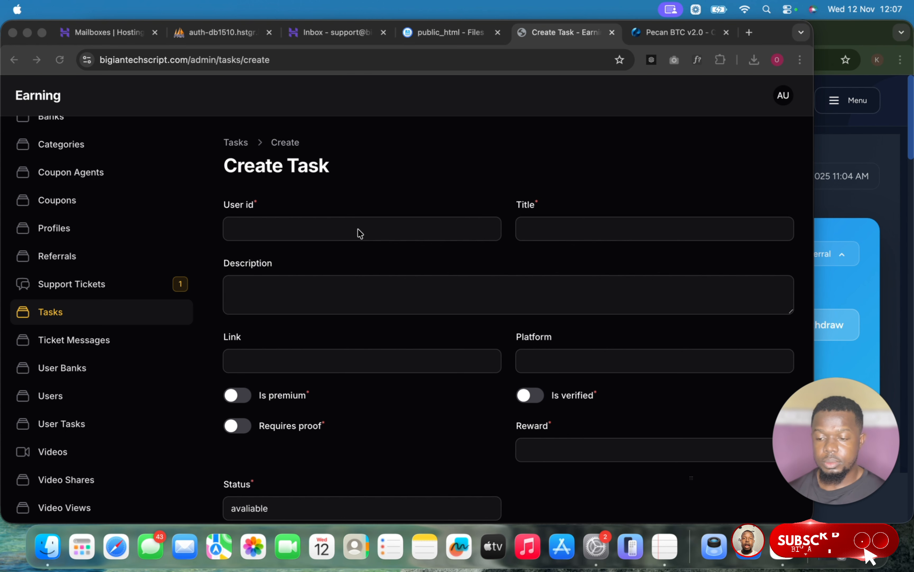
# Assign the new task to user ID 8 and title it "purchase script"
pyautogui.click(360, 233)
pyautogui.write('8')
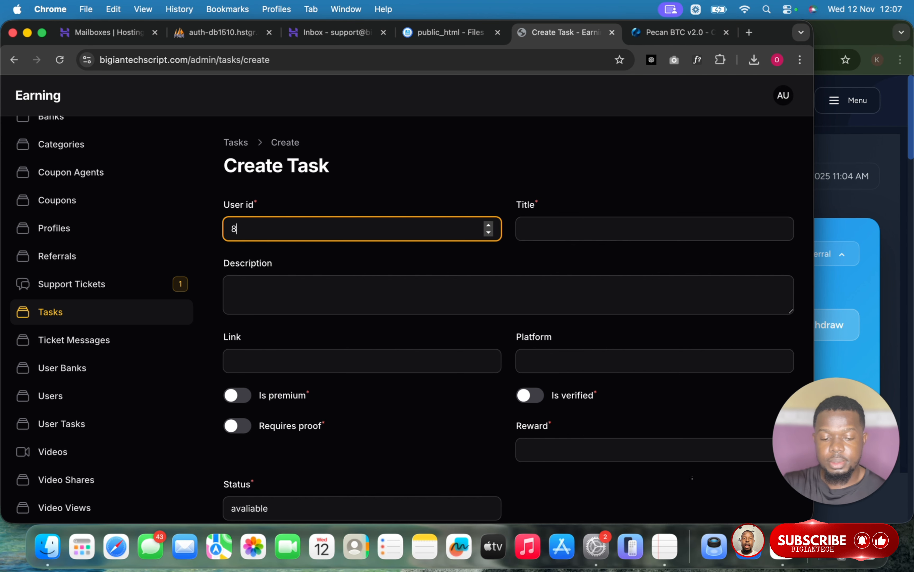
pyautogui.click(545, 235)
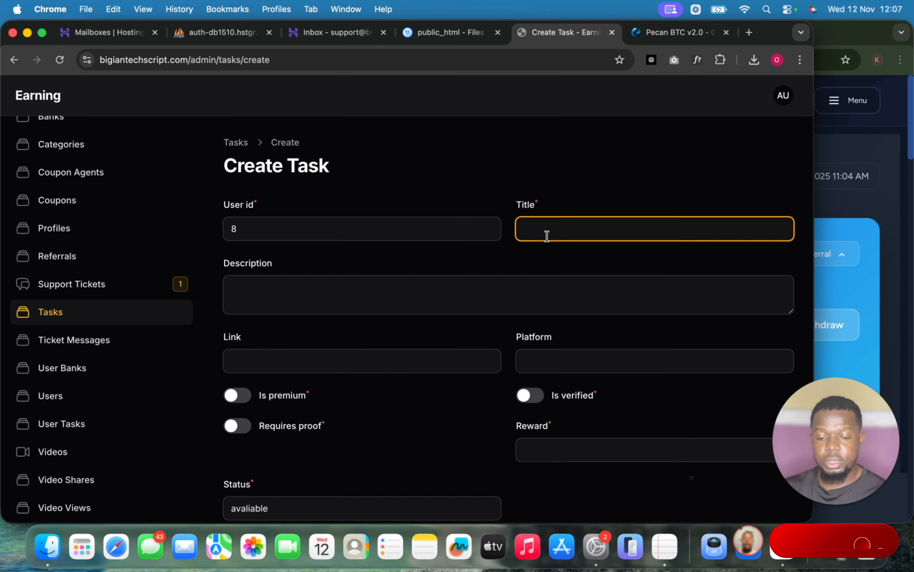
pyautogui.write('purch')
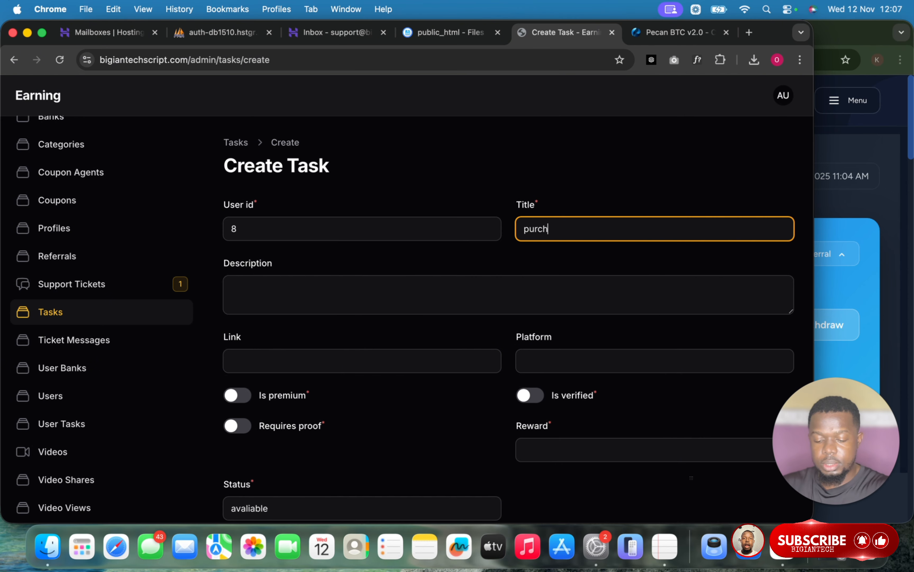
pyautogui.write('ase sc')
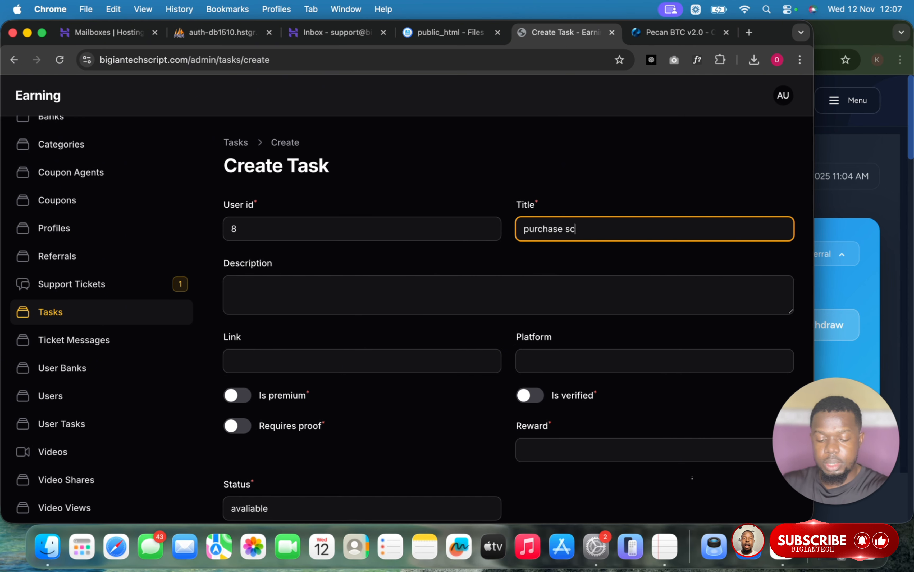
pyautogui.write('ript')
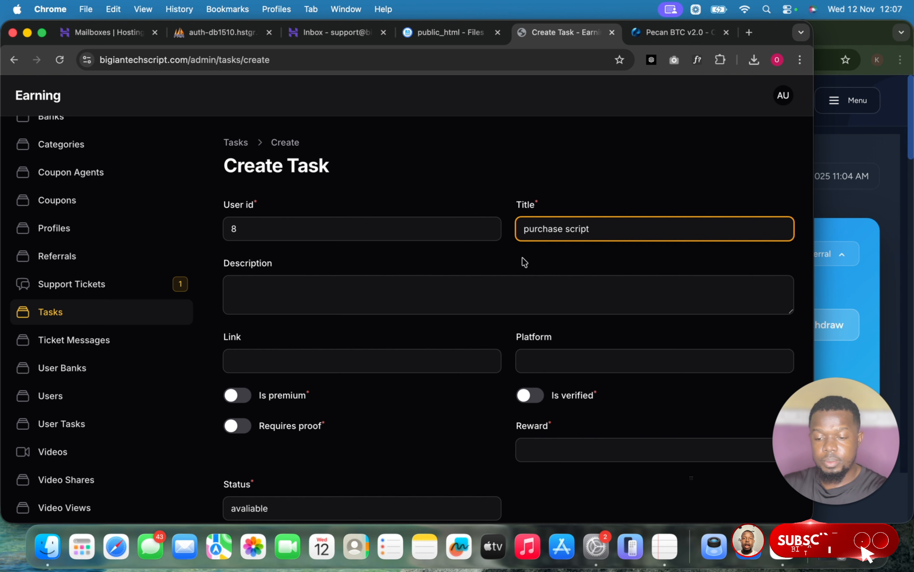
# Paste the copied Pecan BTC product URL as the task's link and enter the description "purchase and earn 80000"
pyautogui.click(472, 294)
pyautogui.click(386, 369)
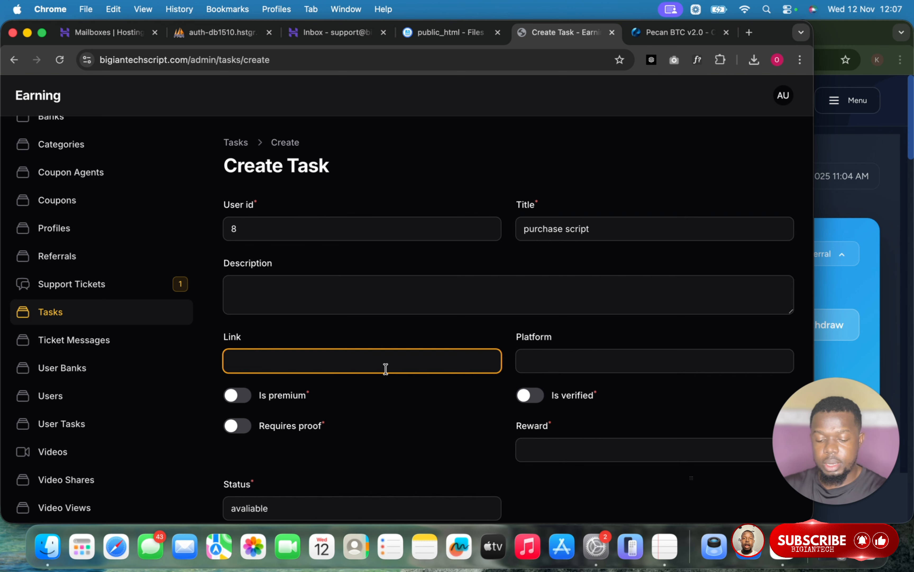
pyautogui.write('https://bigiantech.com/product/pecan-btc-cryptocurrency-investment-platform-script-2/')
pyautogui.click(385, 295)
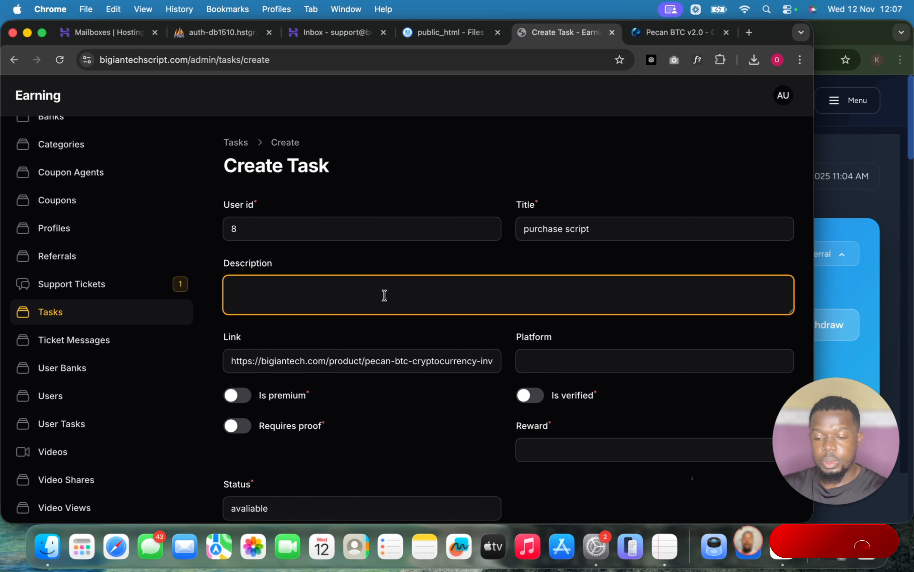
pyautogui.write('purch')
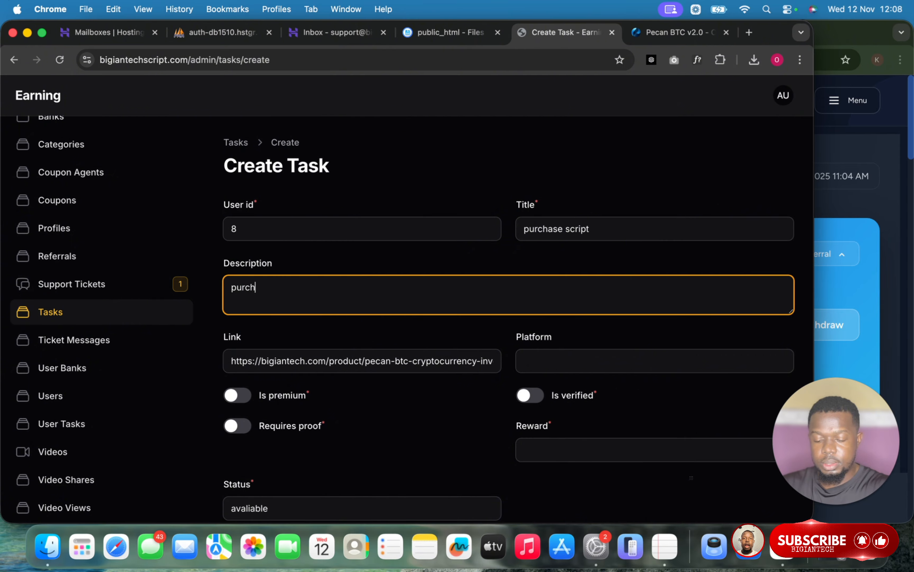
pyautogui.write('ase and ear')
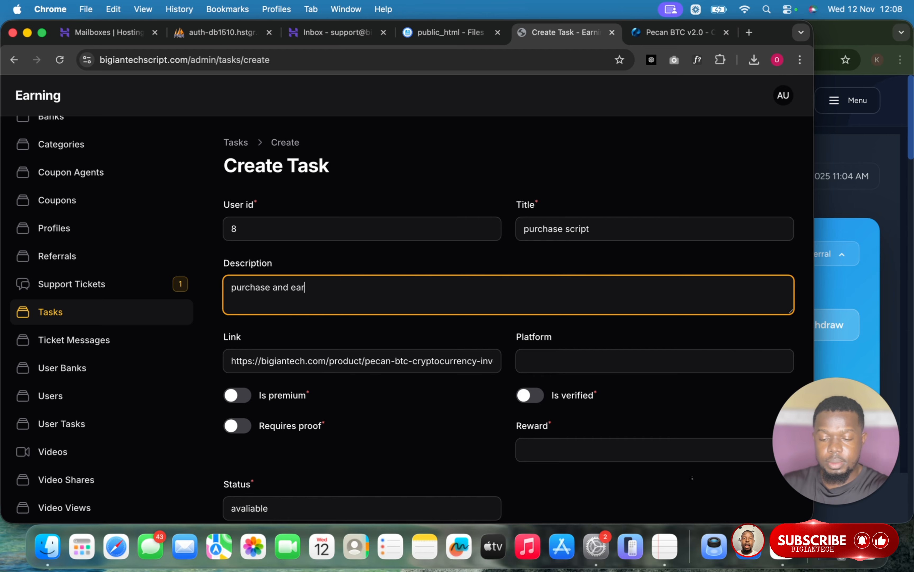
pyautogui.write('n')
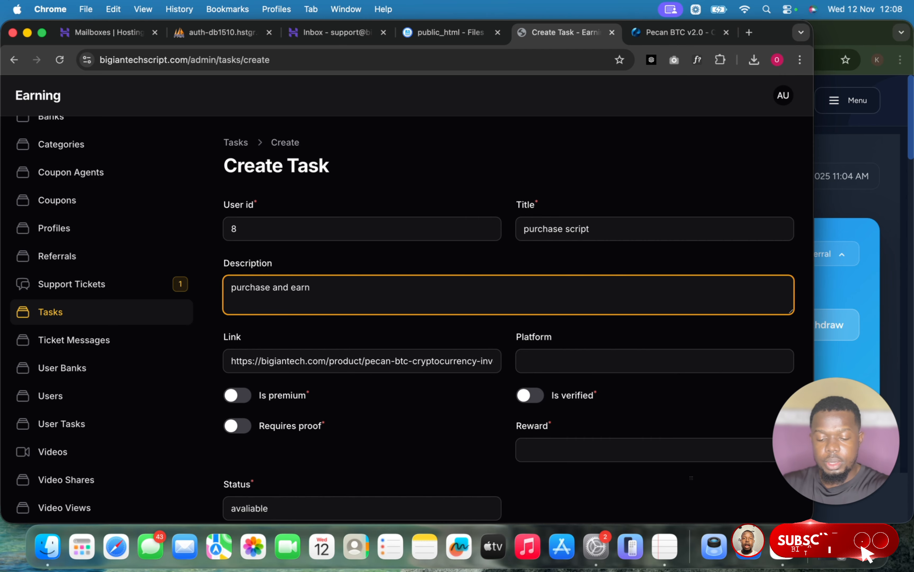
pyautogui.write(' 80000')
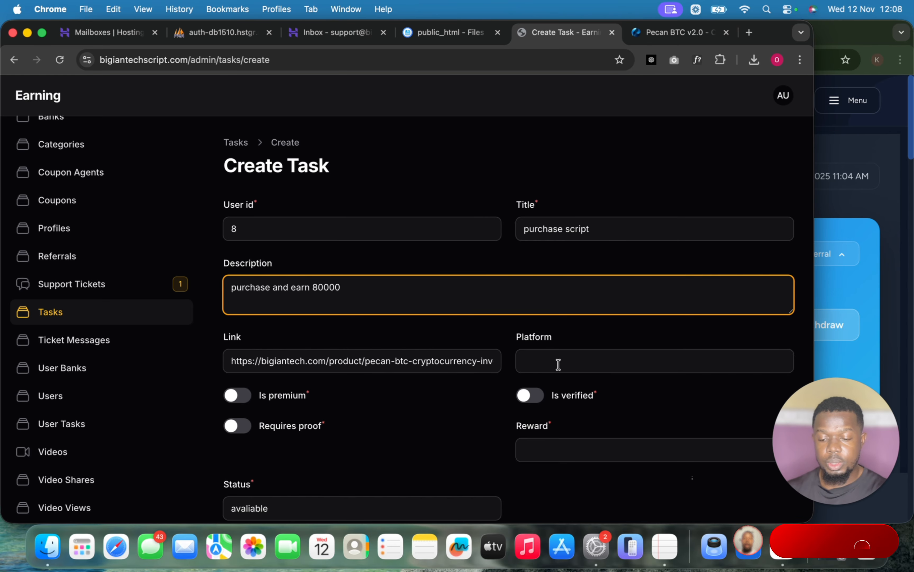
# Set the task's platform to "bigiantech" and enable Requires proof, Is premium and Is verified
pyautogui.click(574, 363)
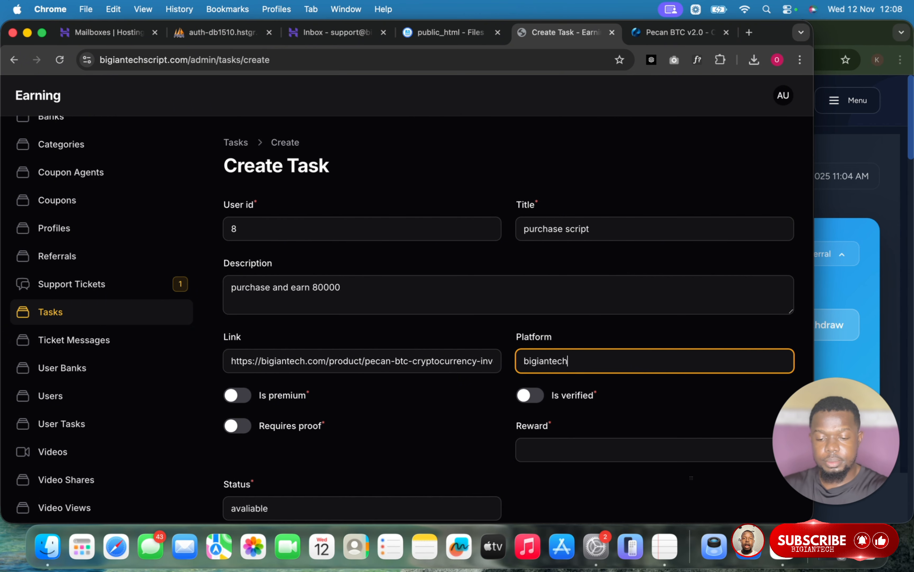
pyautogui.scroll(-2, 325, 403)
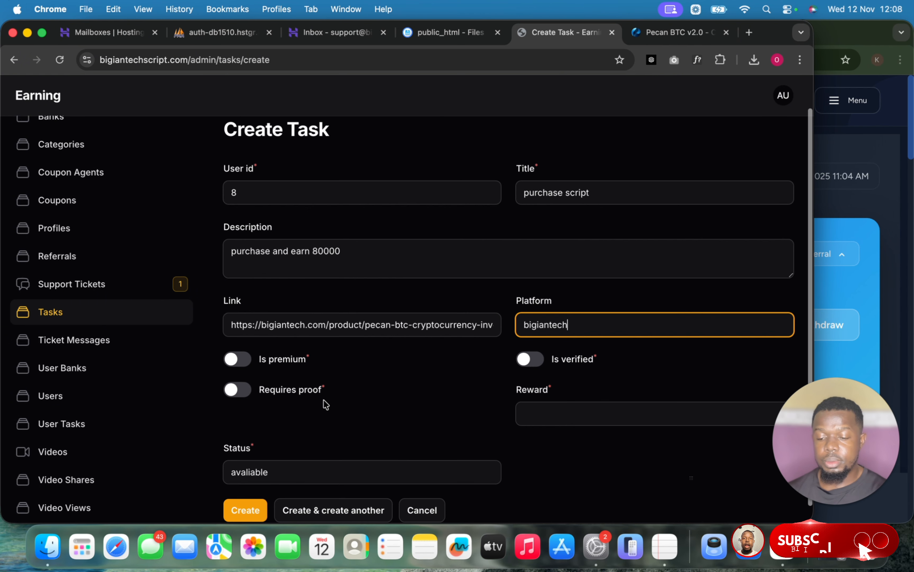
pyautogui.click(234, 395)
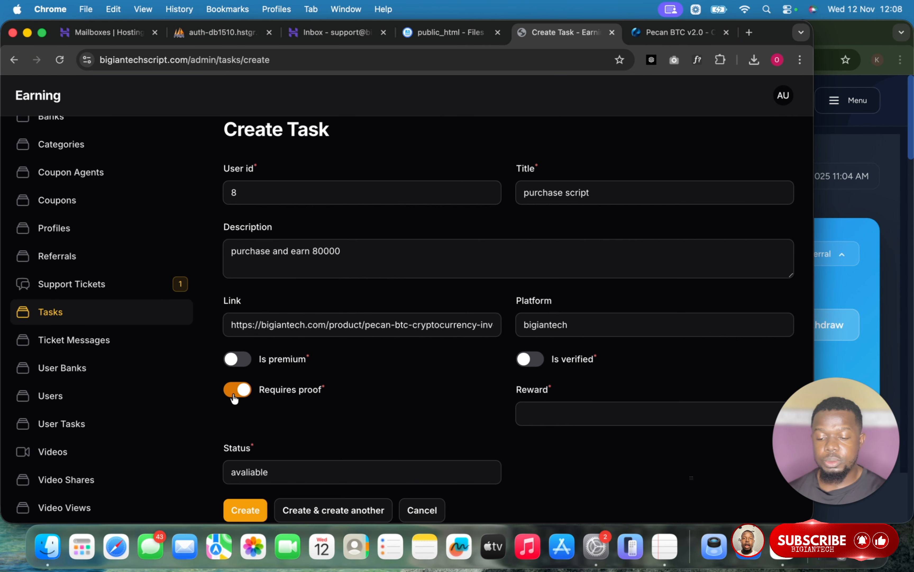
pyautogui.click(250, 362)
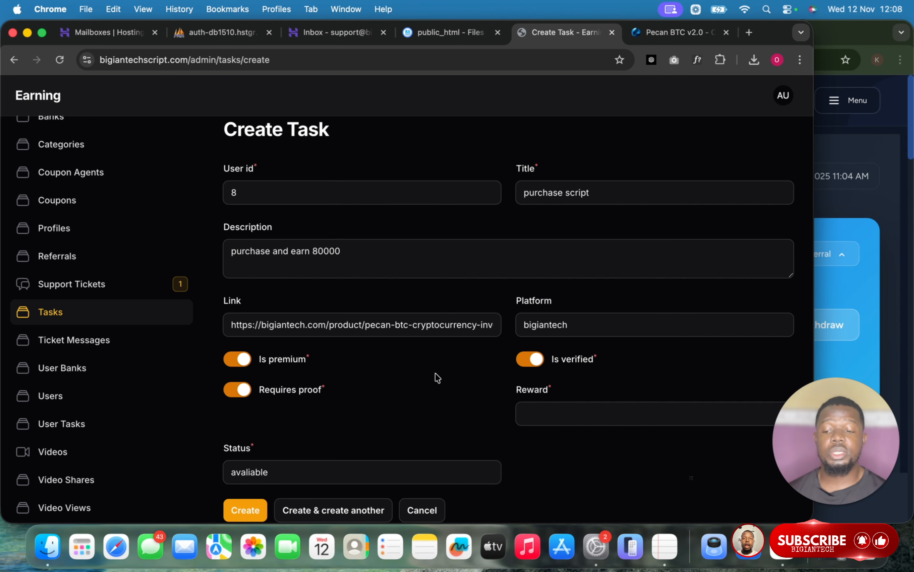
# Set the task's reward to 80000 and create the task
pyautogui.scroll(-1, 438, 378)
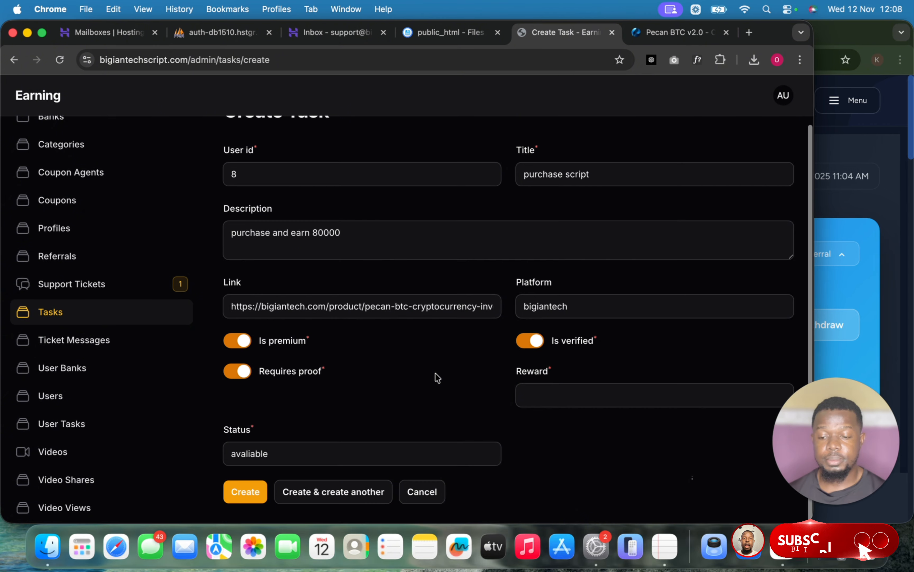
pyautogui.click(317, 184)
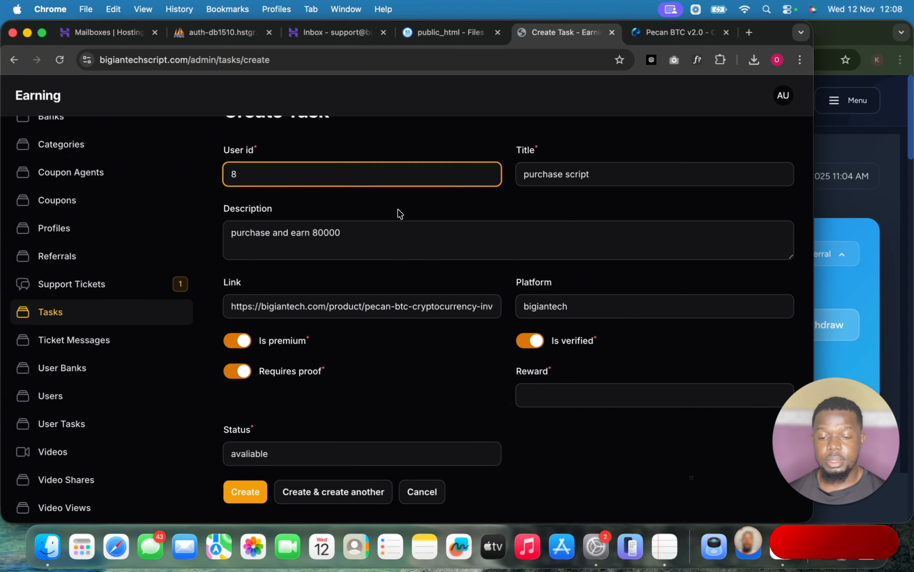
pyautogui.click(371, 355)
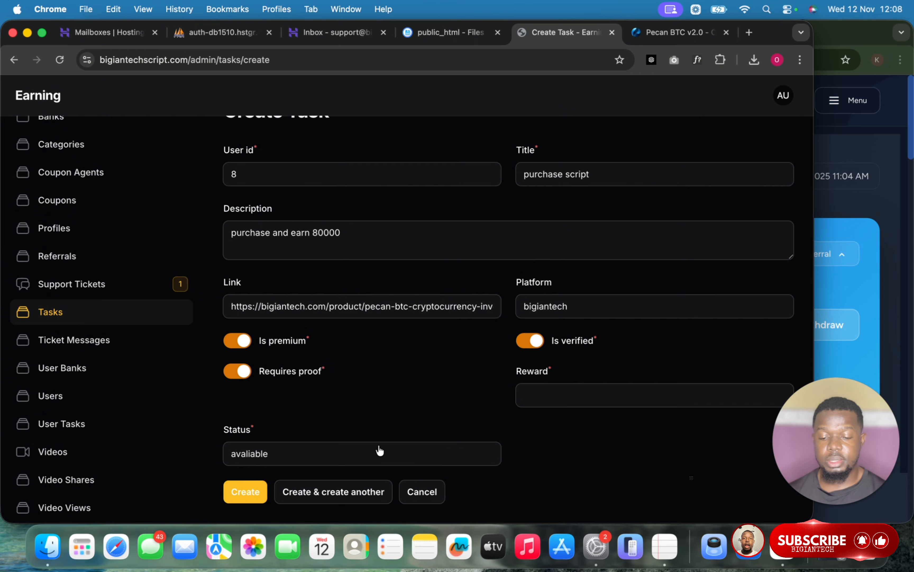
pyautogui.click(574, 395)
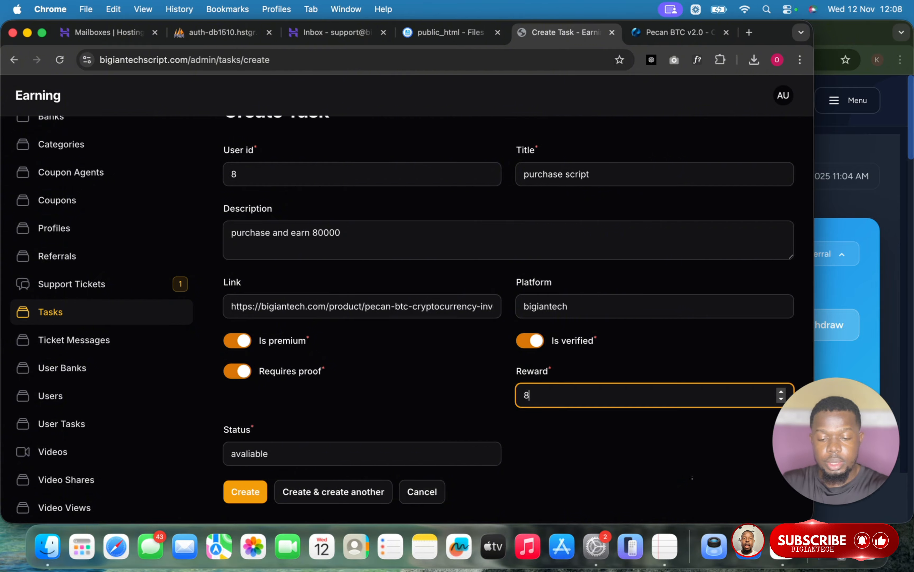
pyautogui.write('80000')
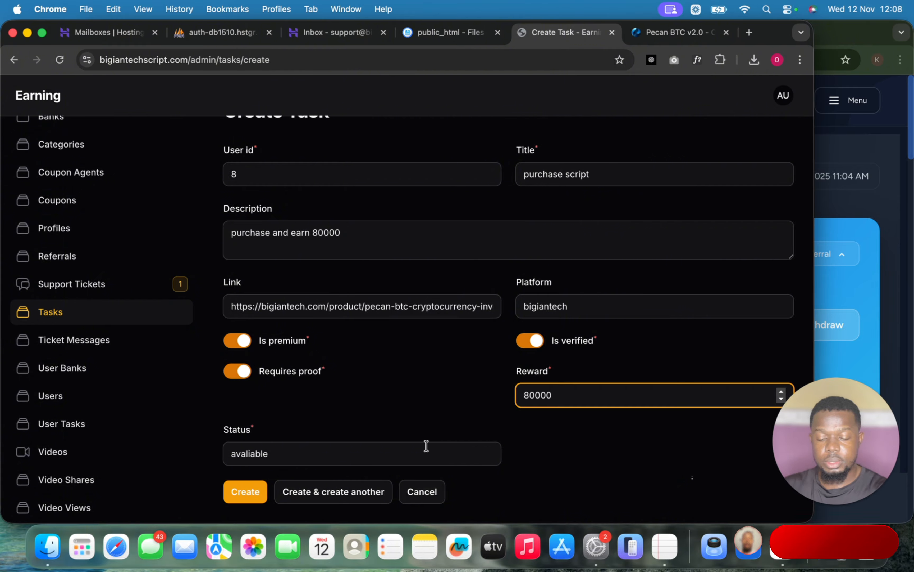
pyautogui.click(237, 502)
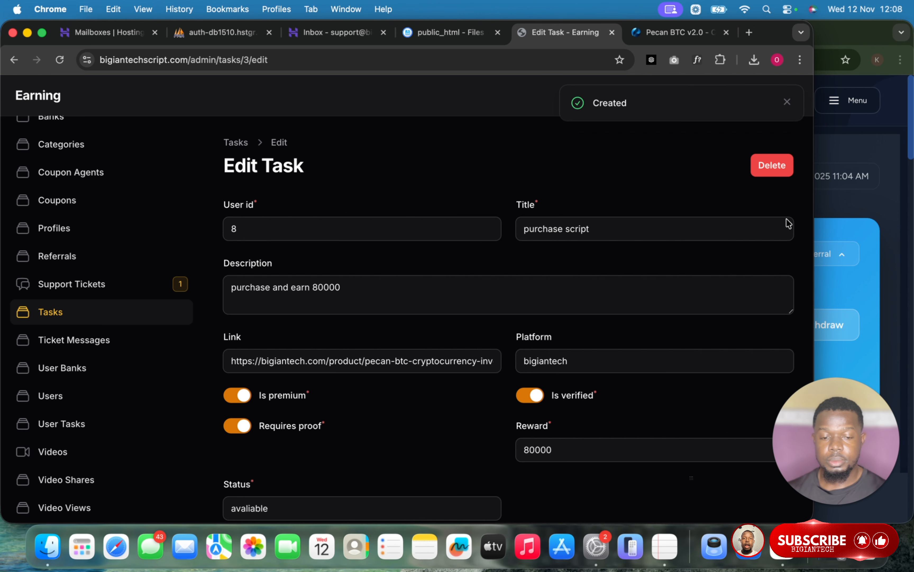
# Switch to the member's browser window and view the tasks offered in the Task Center
pyautogui.click(864, 187)
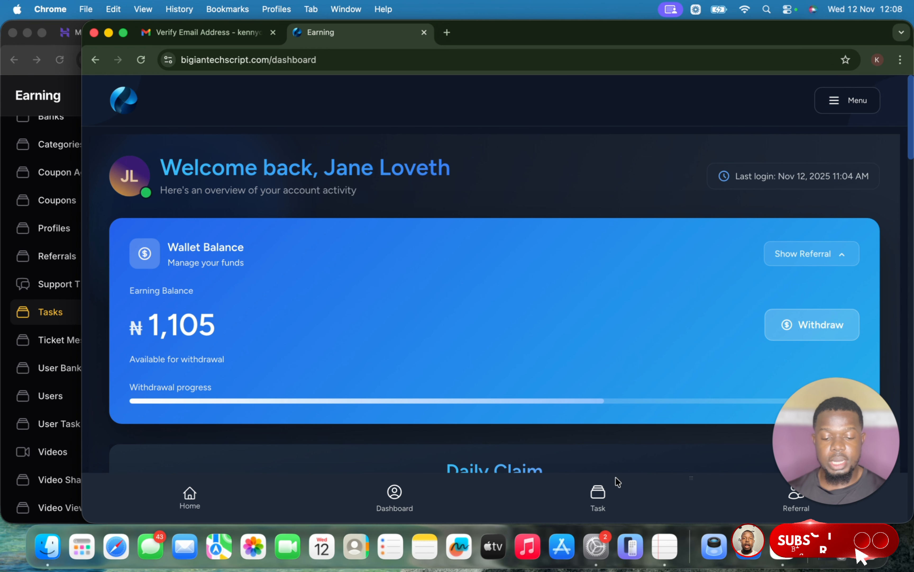
pyautogui.click(600, 493)
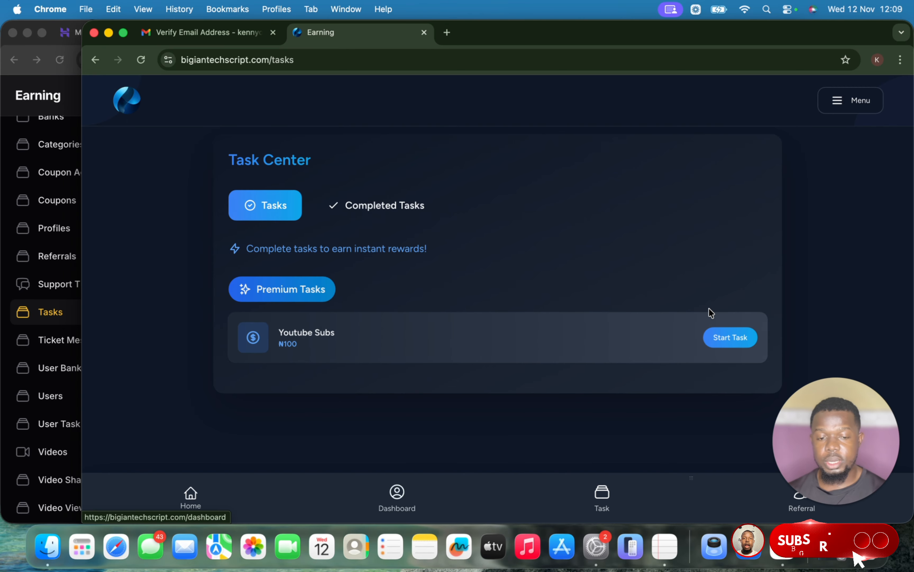
# Turn off Is verified for the purchase script task in the admin area and save the change
pyautogui.click(13, 370)
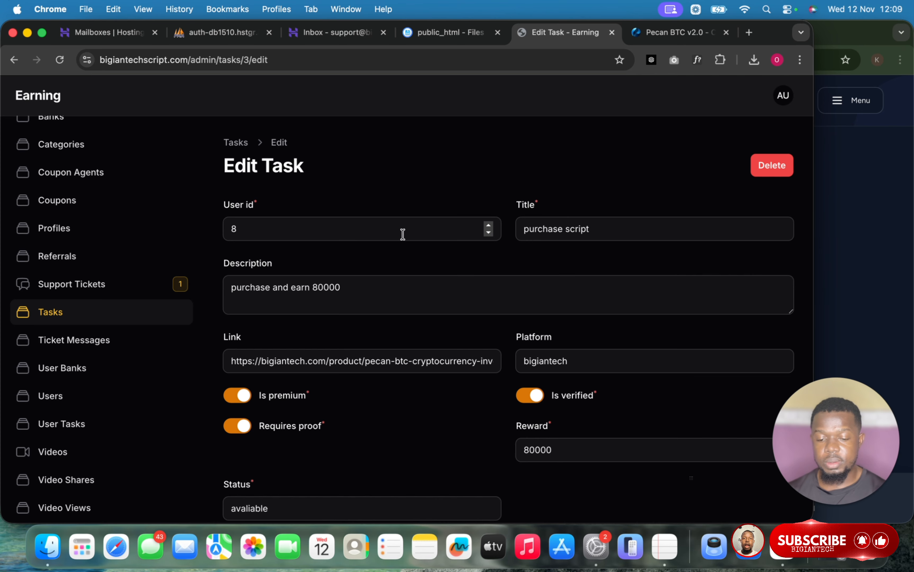
pyautogui.click(531, 395)
pyautogui.scroll(-3, 486, 406)
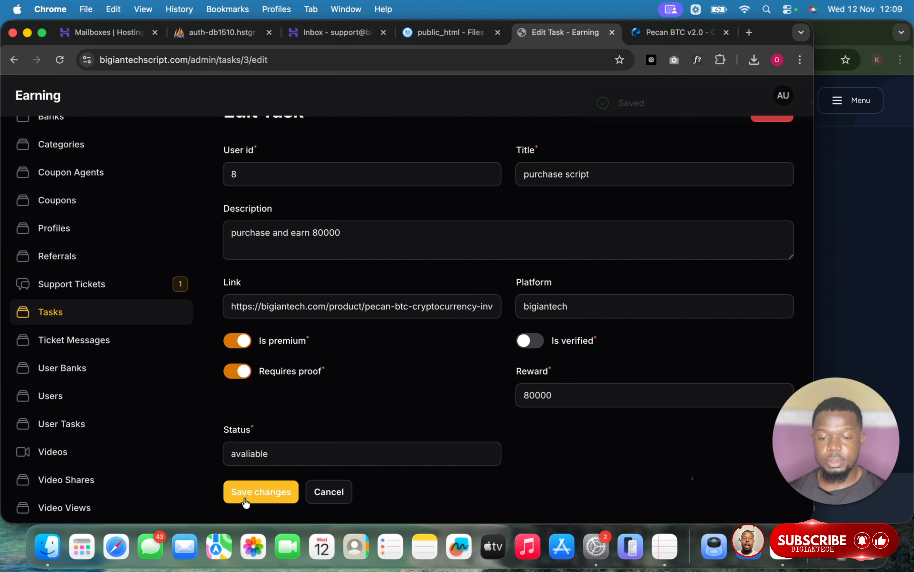
# Reload the member's Task Center and check the Premium Tasks list for the new task
pyautogui.click(880, 298)
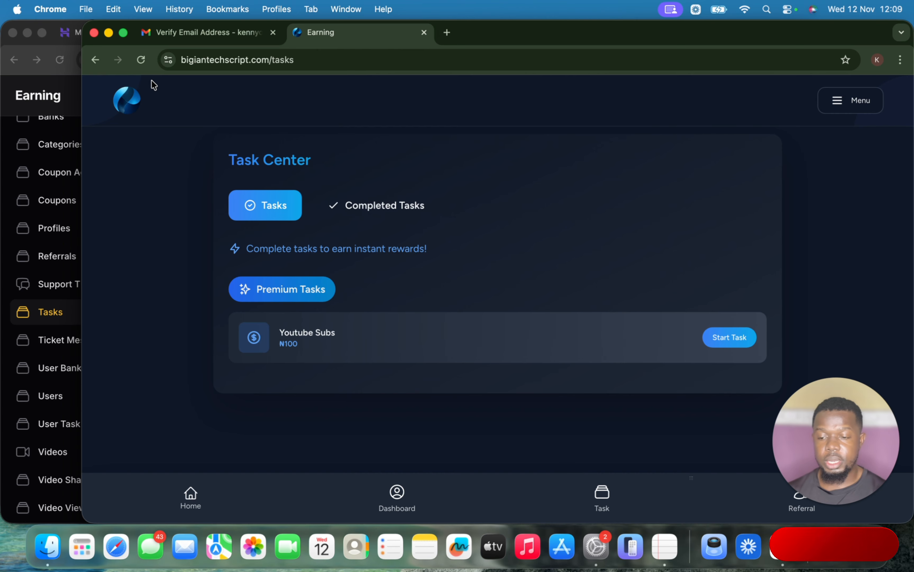
pyautogui.click(141, 59)
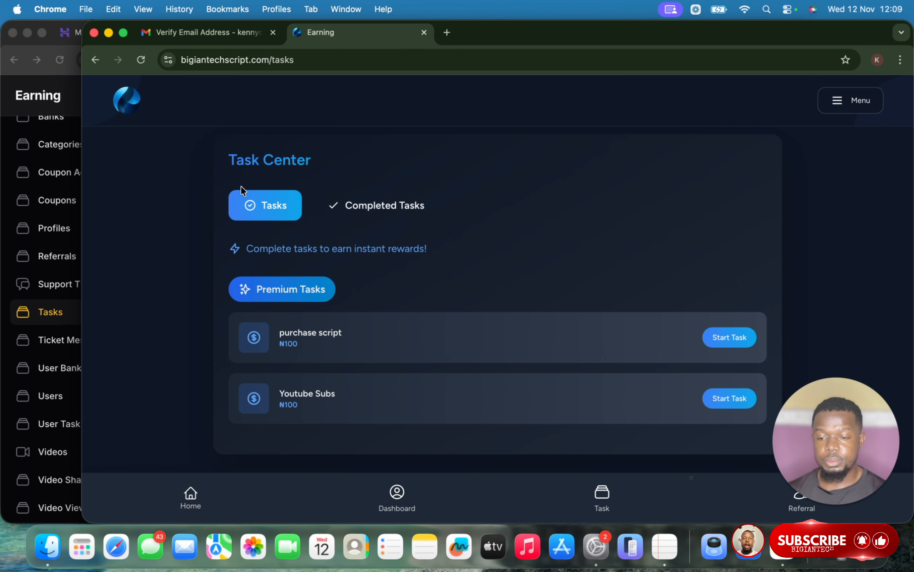
pyautogui.scroll(-1, 483, 427)
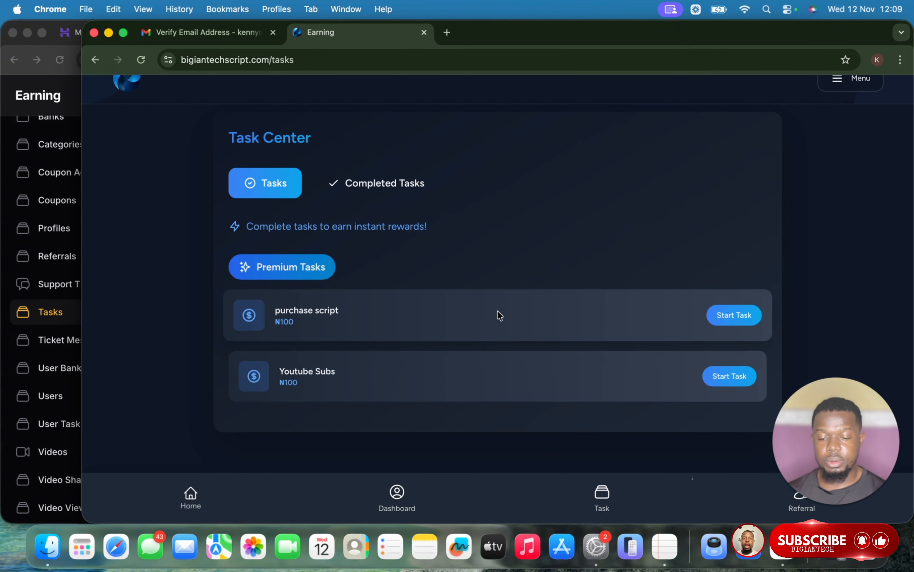
# Start the purchase script task as the member, go back from its product page, and return to the admin's task edit page
pyautogui.click(731, 317)
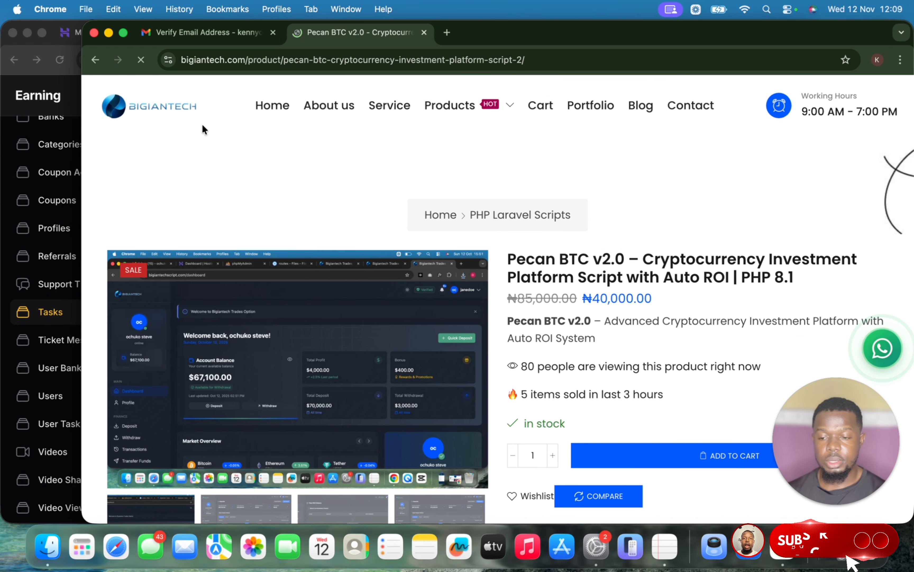
pyautogui.click(94, 64)
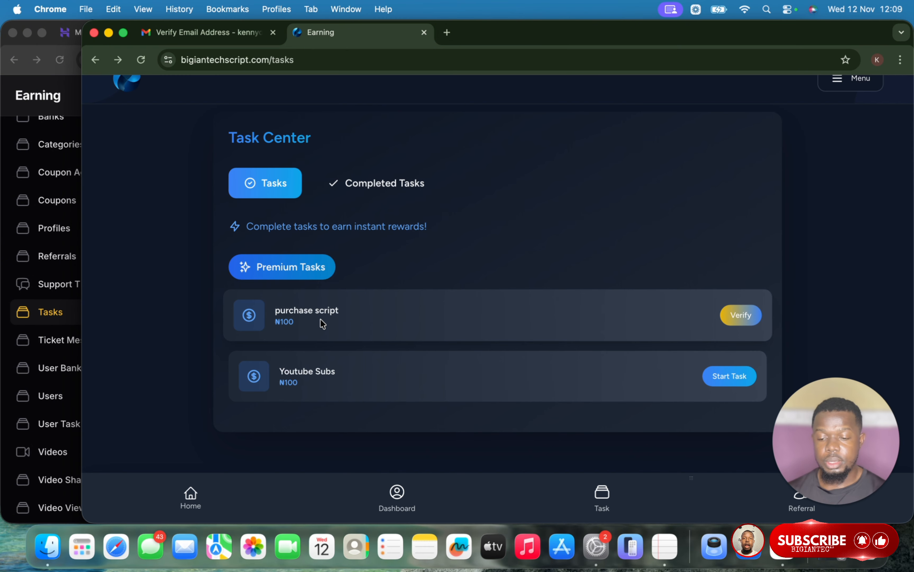
pyautogui.click(9, 320)
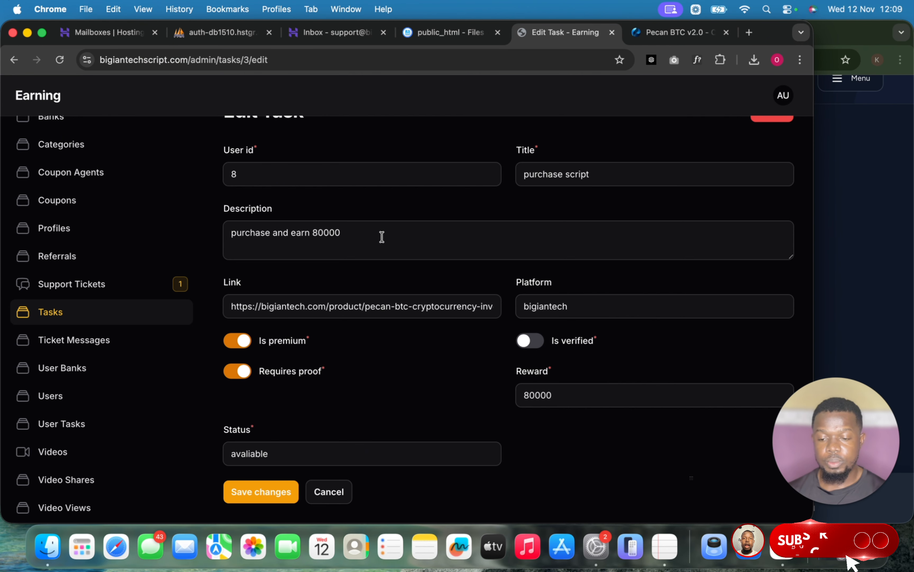
# Append the description text "purchase and earn 80000" to the purchase script task's title and save the changes
pyautogui.moveTo(382, 237); pyautogui.dragTo(227, 237)
pyautogui.press('super+c')
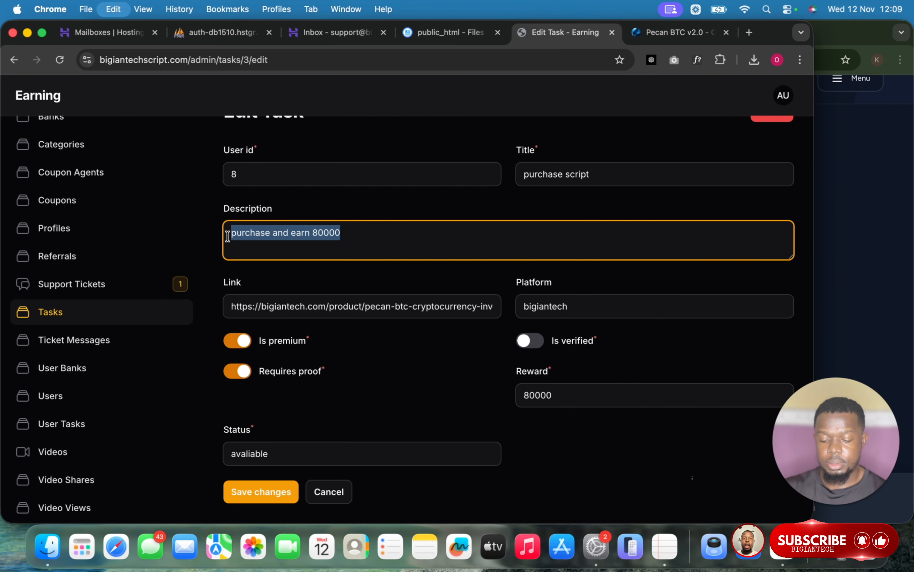
pyautogui.click(646, 171)
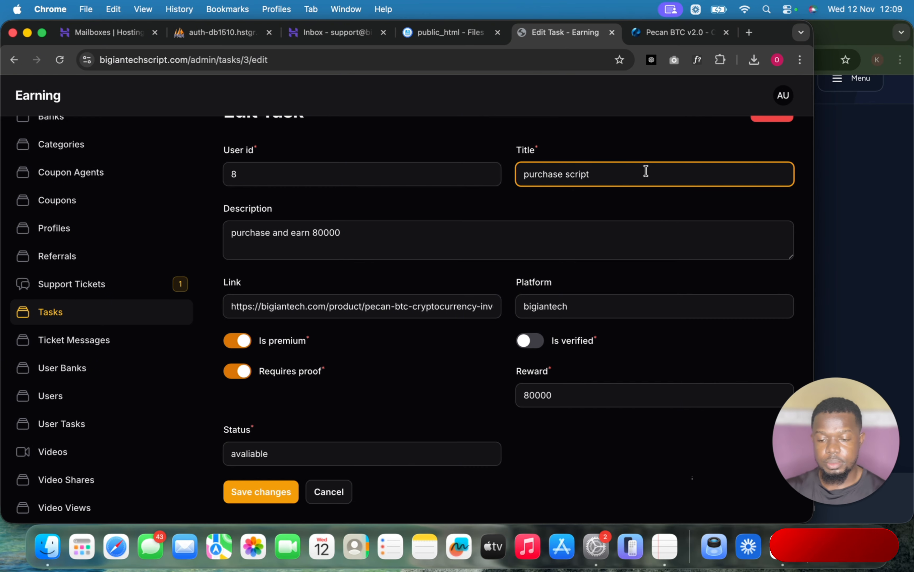
pyautogui.press('super+v')
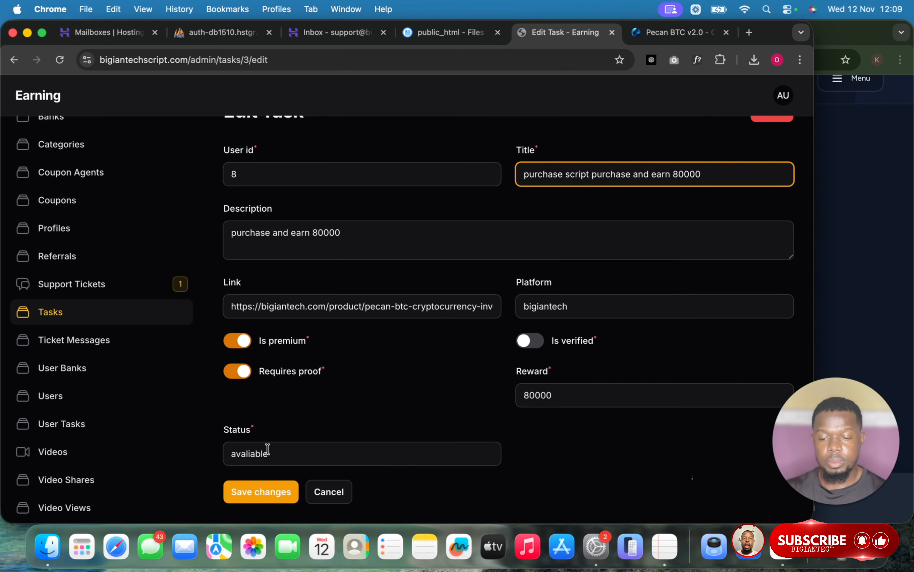
pyautogui.click(241, 498)
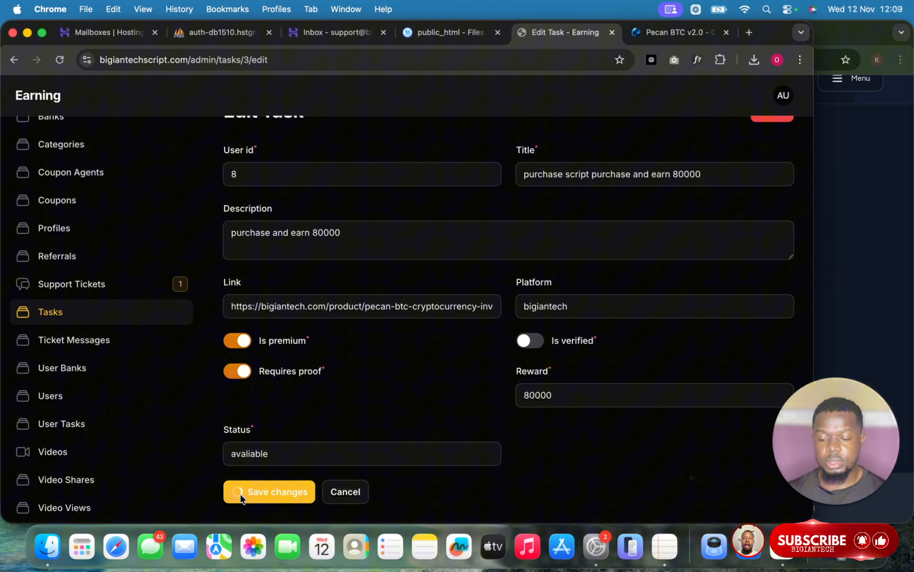
# Reload the member's Task Center, open verification for the purchase script task, and submit its proof
pyautogui.click(853, 274)
pyautogui.press('super+r')
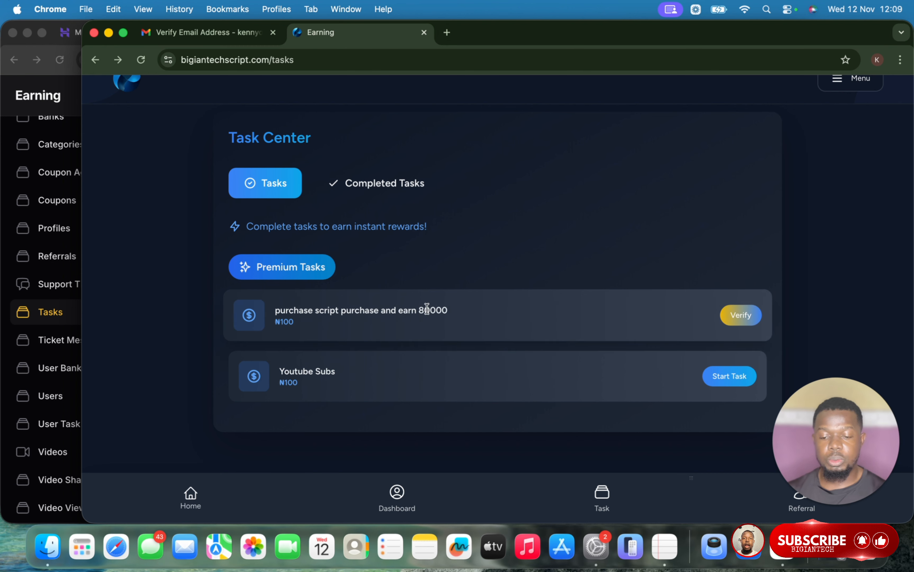
pyautogui.click(732, 317)
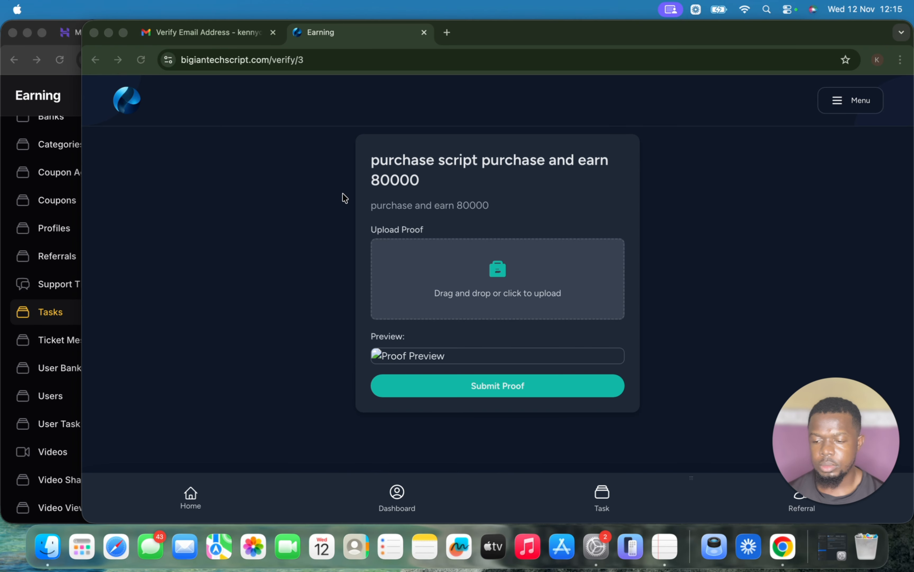
pyautogui.click(513, 388)
pyautogui.click(512, 388)
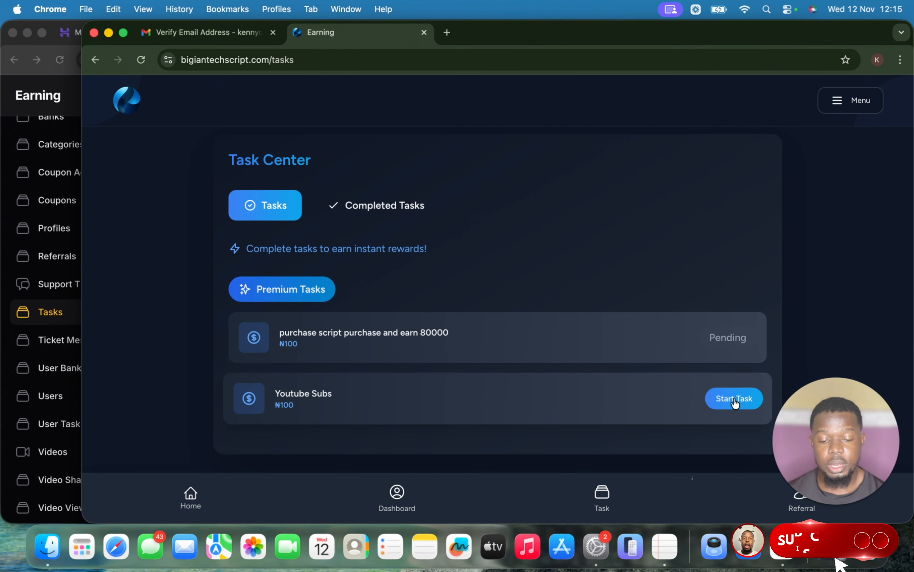
pyautogui.click(722, 400)
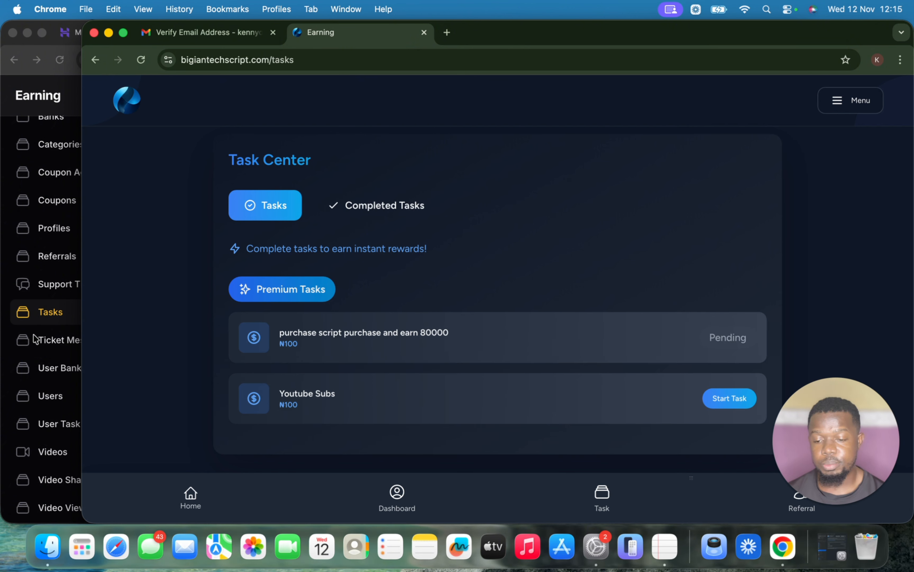
# Return to the admin area and inspect the proof path of user 4's submission for task 1 in User Tasks
pyautogui.click(4, 309)
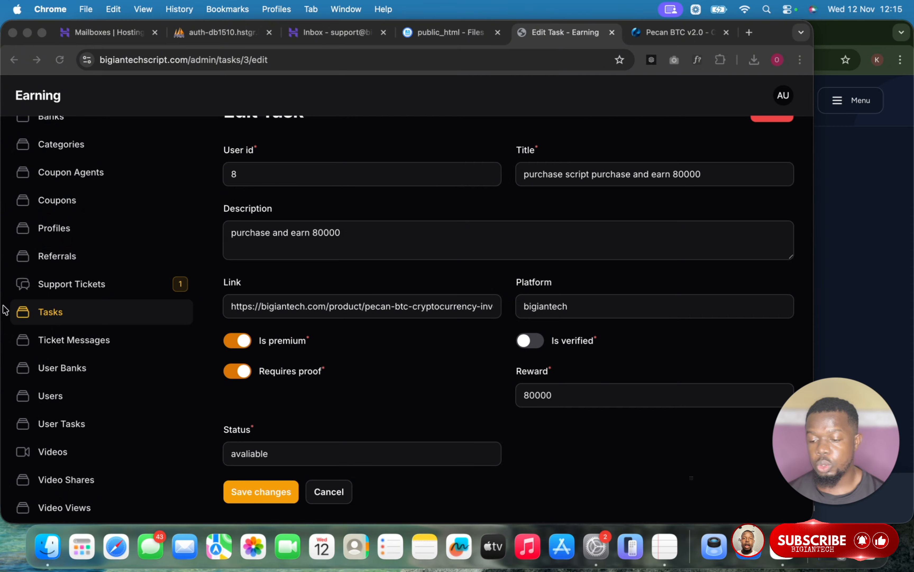
pyautogui.click(55, 420)
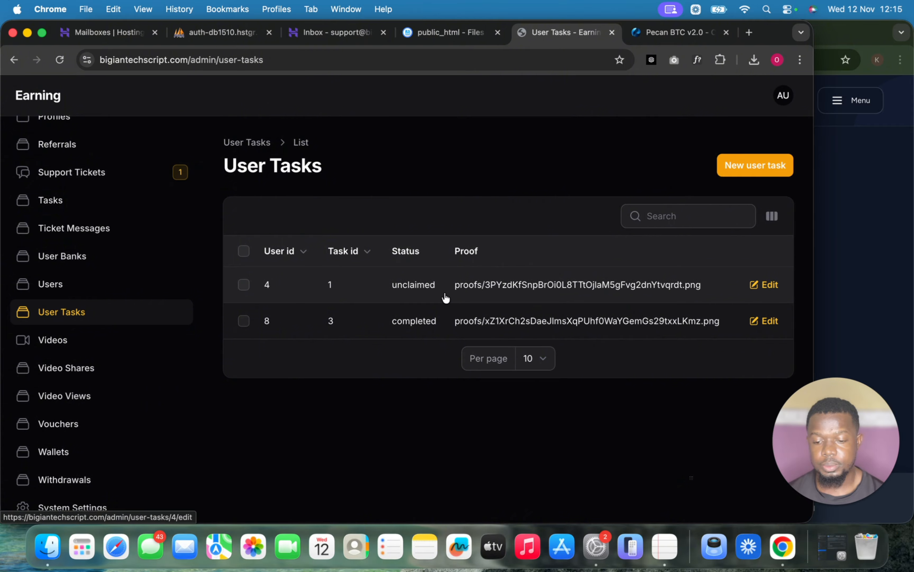
pyautogui.click(770, 285)
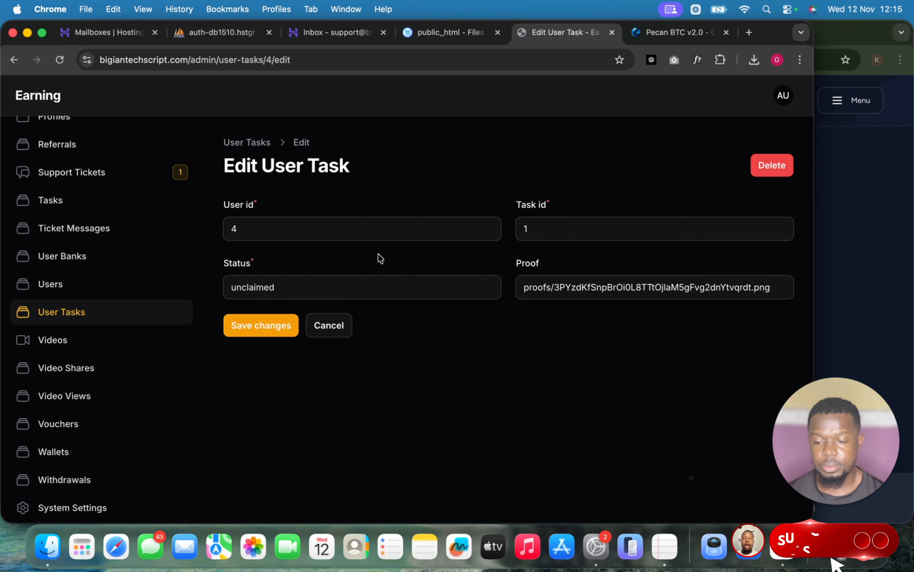
pyautogui.click(76, 312)
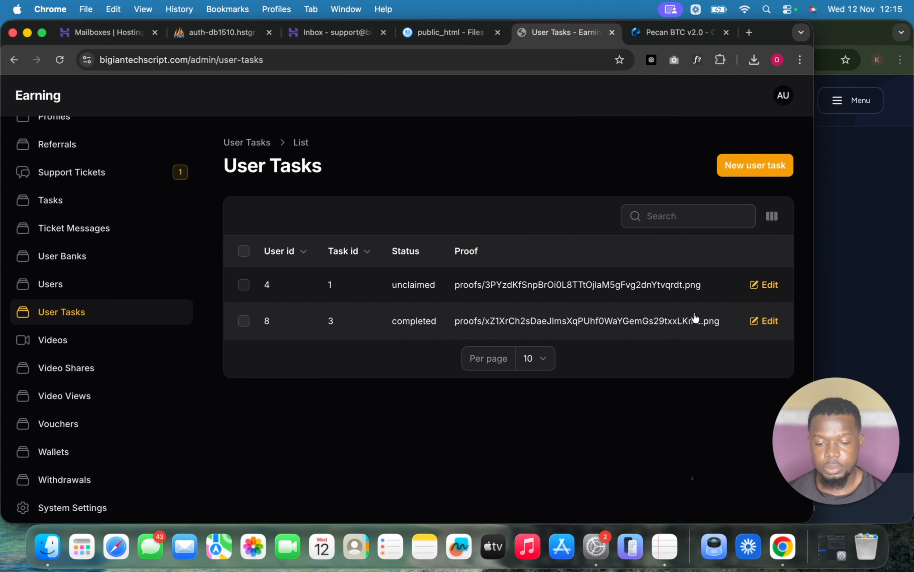
pyautogui.click(767, 285)
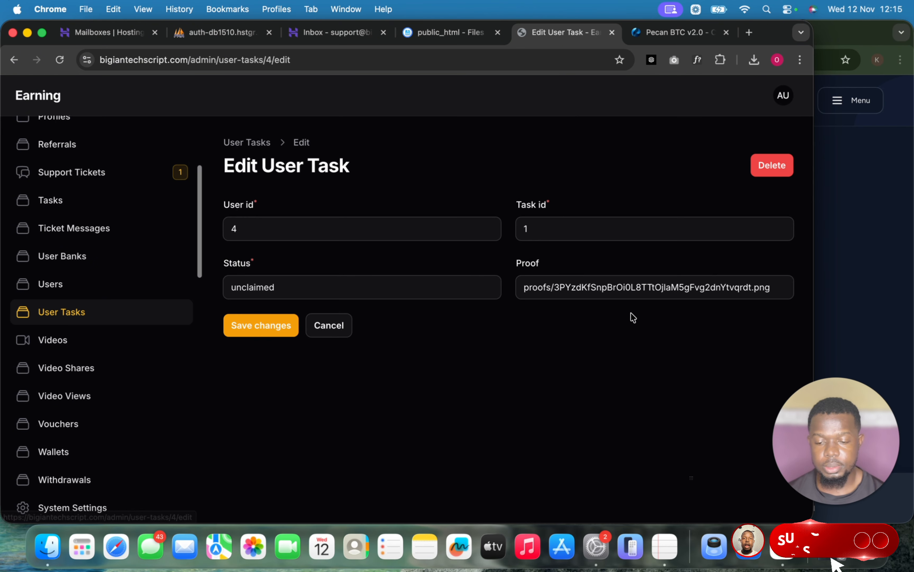
pyautogui.tripleClick(597, 284)
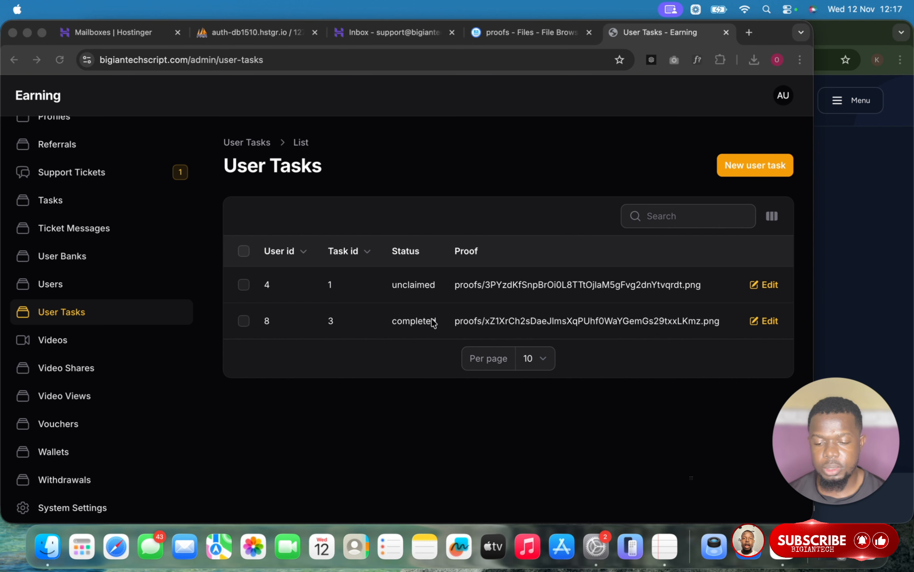
# Copy the proof path from user 8's task 3 submission and view the image under bigiantechscript.com/storage/app/public/
pyautogui.click(759, 322)
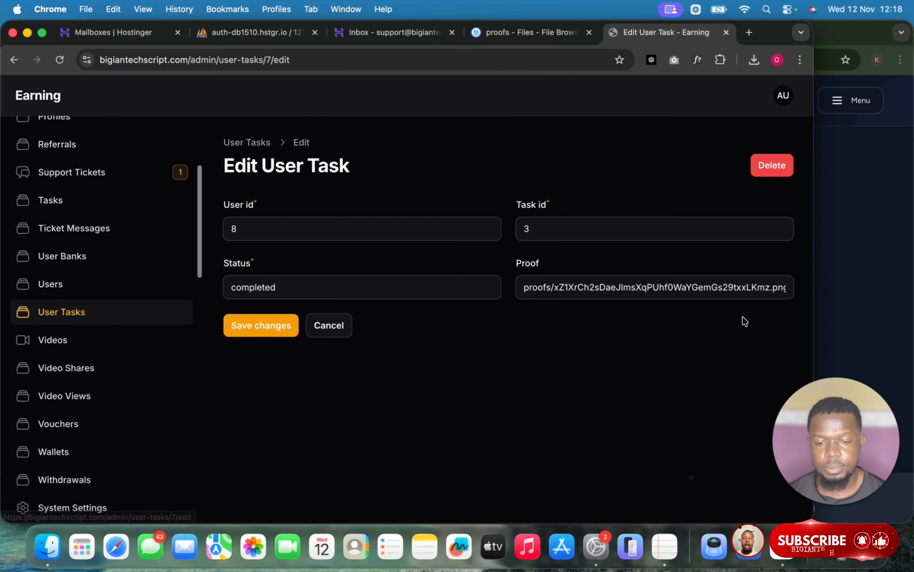
pyautogui.tripleClick(674, 288)
pyautogui.press('super+c')
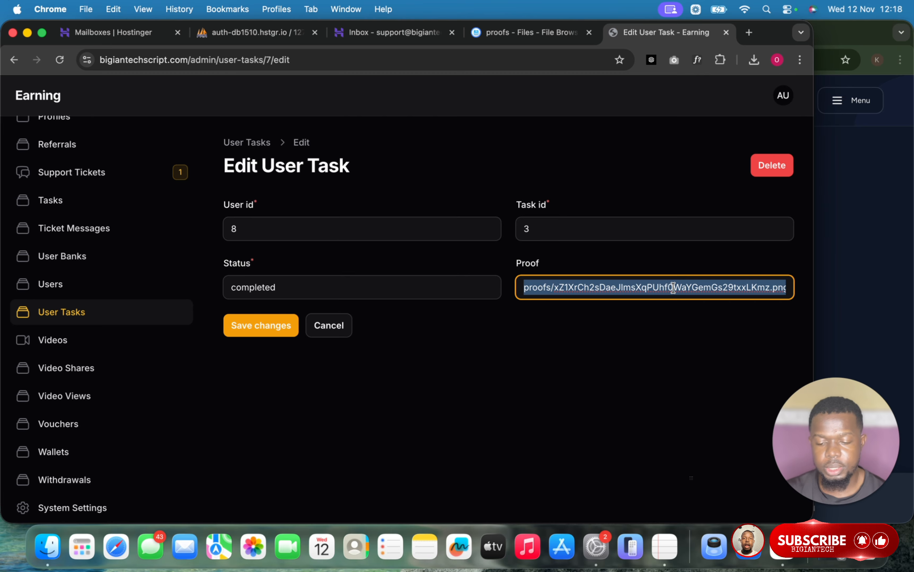
pyautogui.click(325, 64)
pyautogui.click(340, 60)
pyautogui.moveTo(328, 59); pyautogui.dragTo(270, 57)
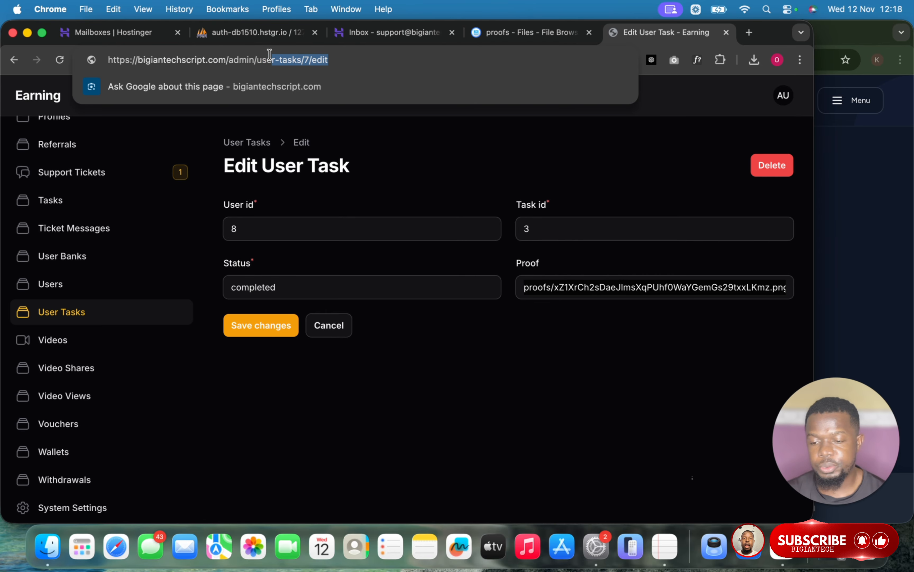
pyautogui.press('BackSpace')
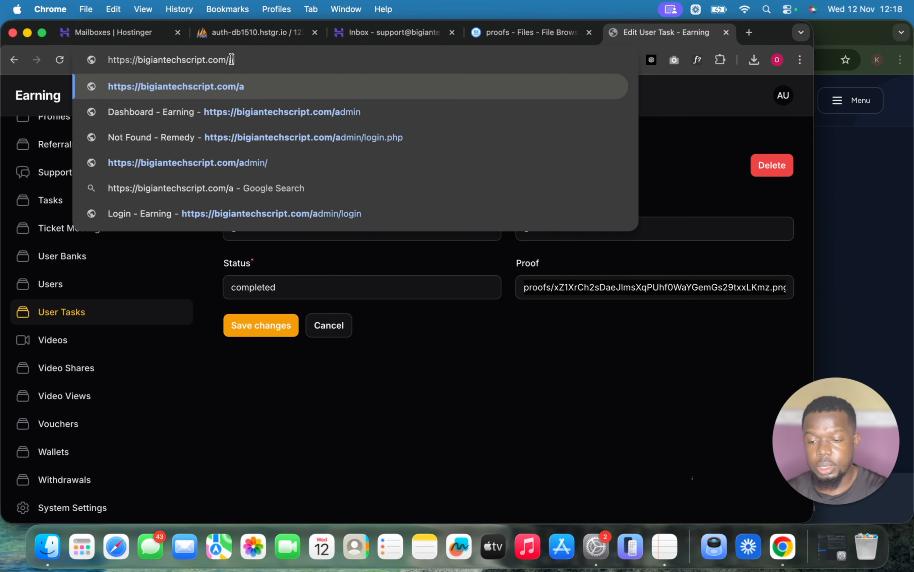
pyautogui.write('storage')
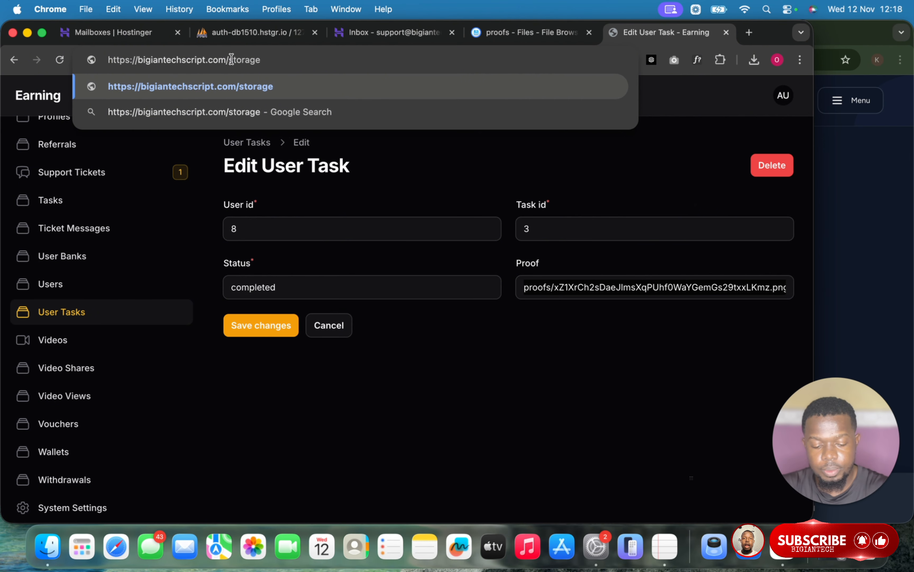
pyautogui.write('/pu')
pyautogui.press('BackSpace')
pyautogui.press('BackSpace')
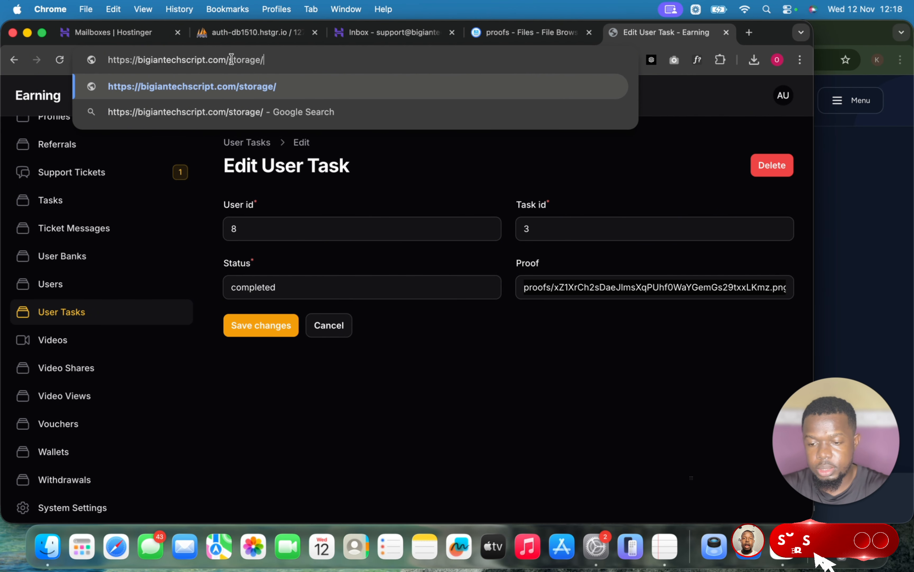
pyautogui.write('app')
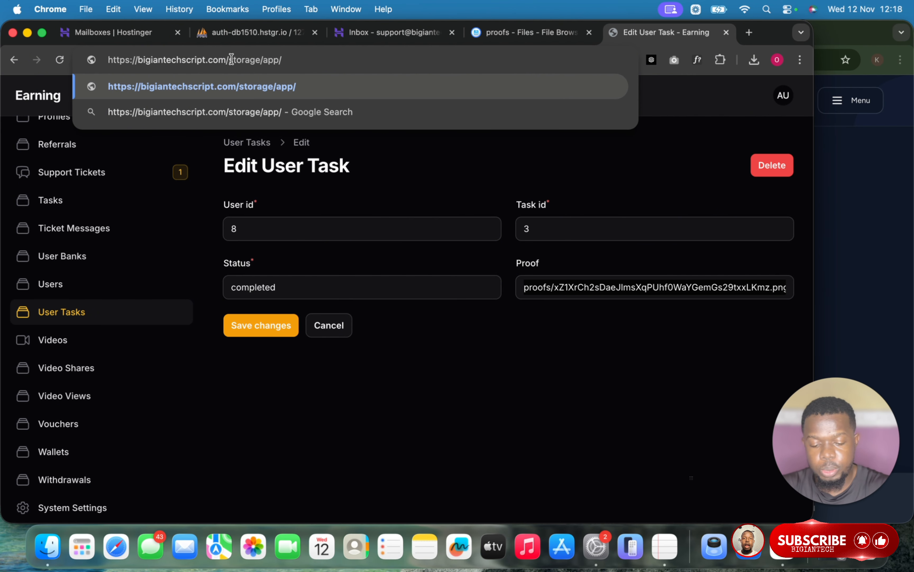
pyautogui.write('/public/')
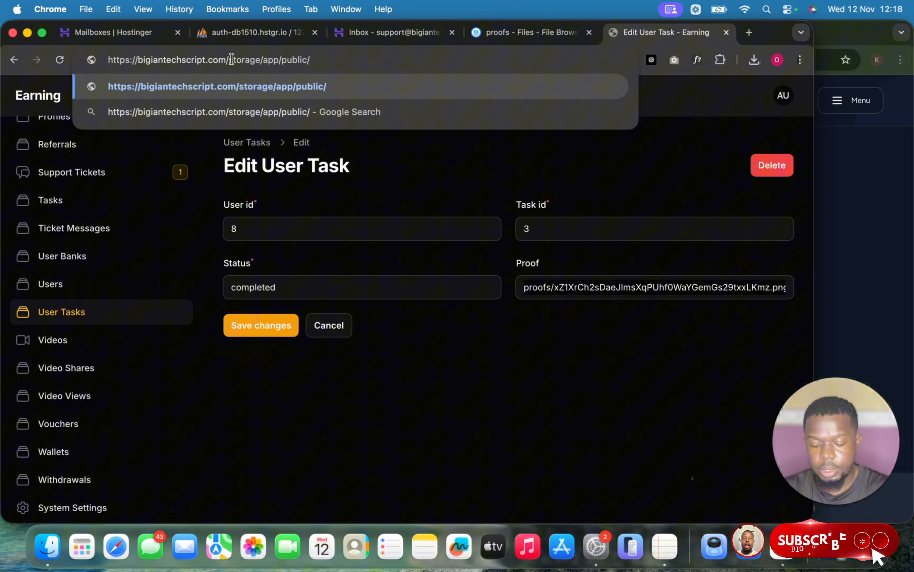
pyautogui.press('super+v')
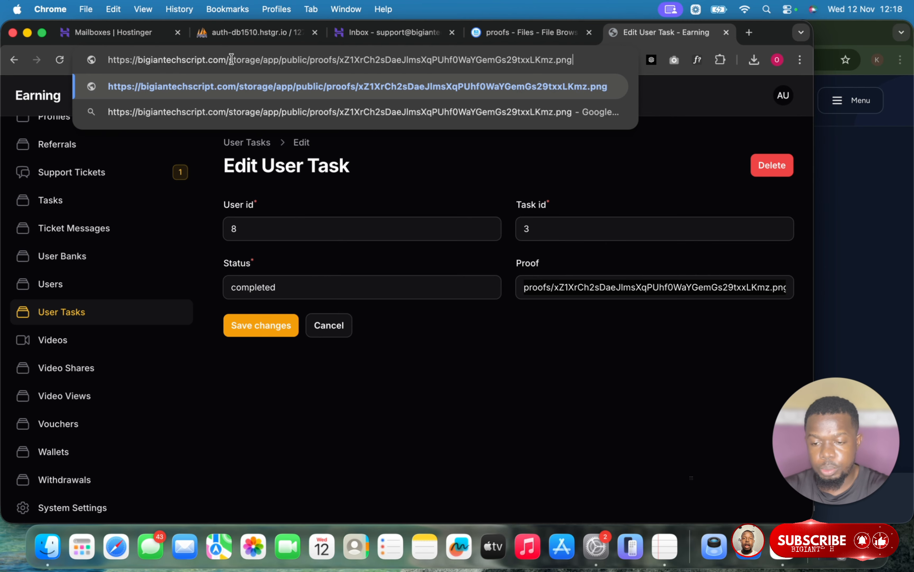
pyautogui.press('Return')
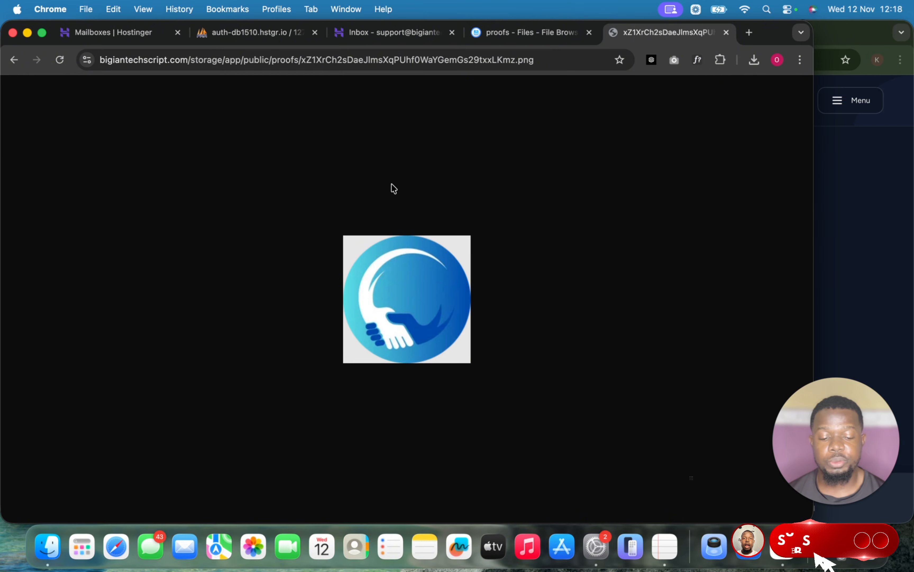
# Go back from the proof image and reload the member's Task Center to check the purchase script task's status
pyautogui.click(12, 65)
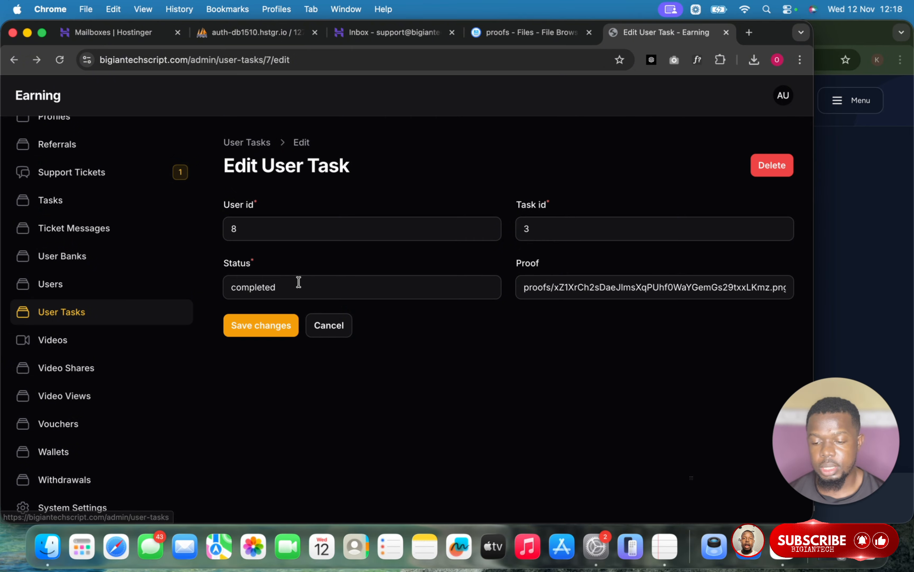
pyautogui.click(837, 271)
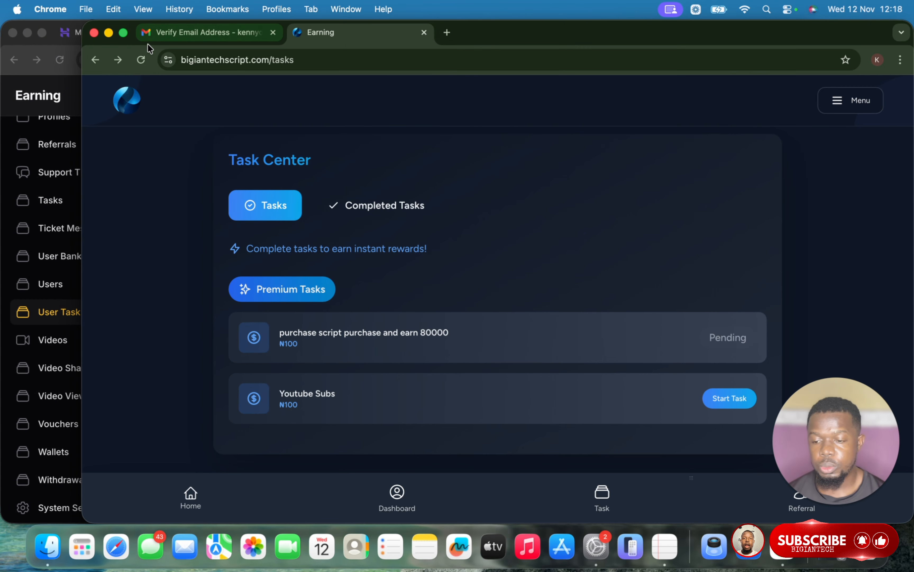
pyautogui.click(146, 61)
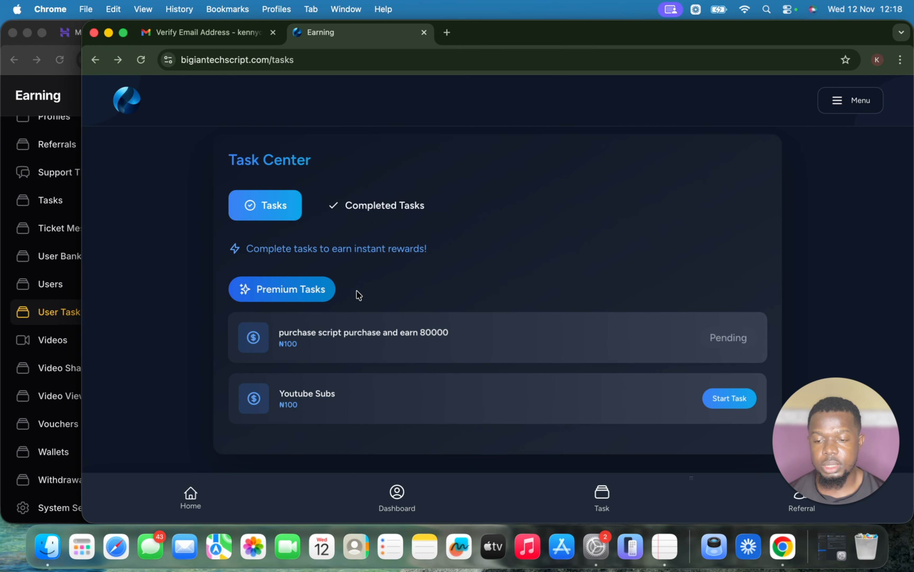
# Set the Status of user 8's task 3 submission to claimed in the admin area and save it
pyautogui.click(8, 350)
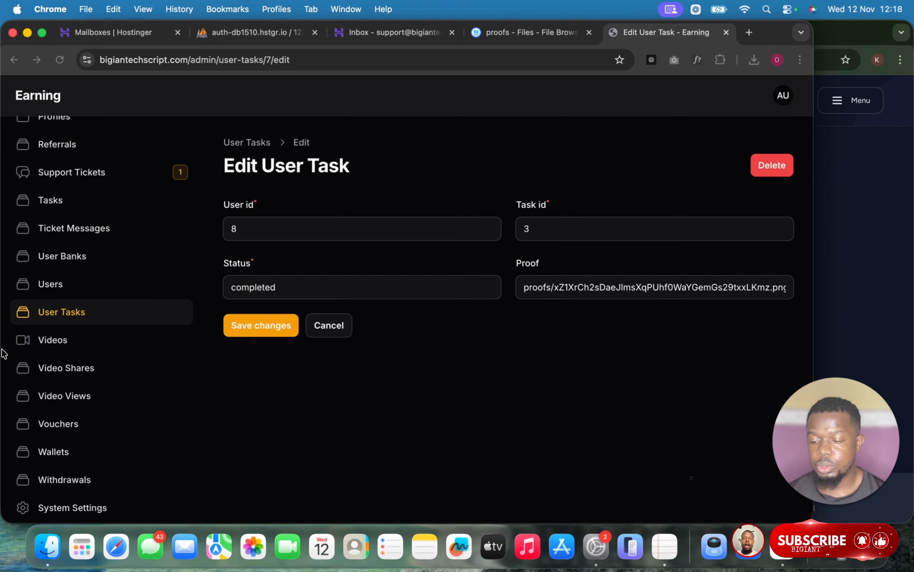
pyautogui.doubleClick(324, 284)
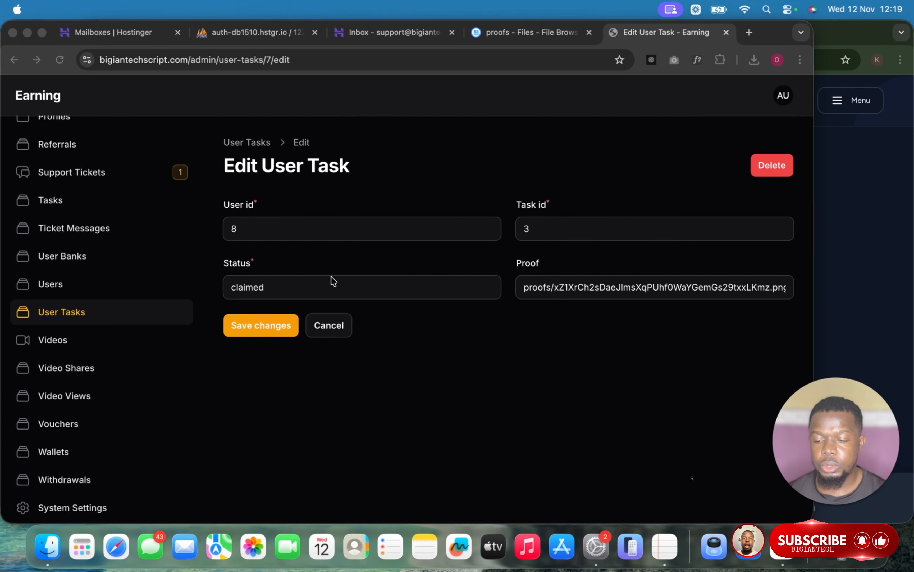
pyautogui.click(287, 299)
pyautogui.click(284, 294)
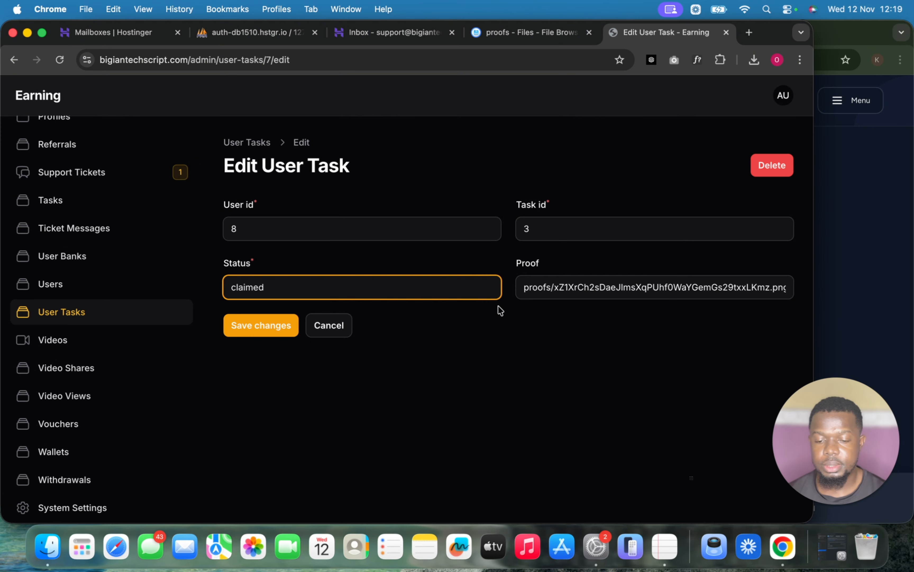
pyautogui.click(266, 336)
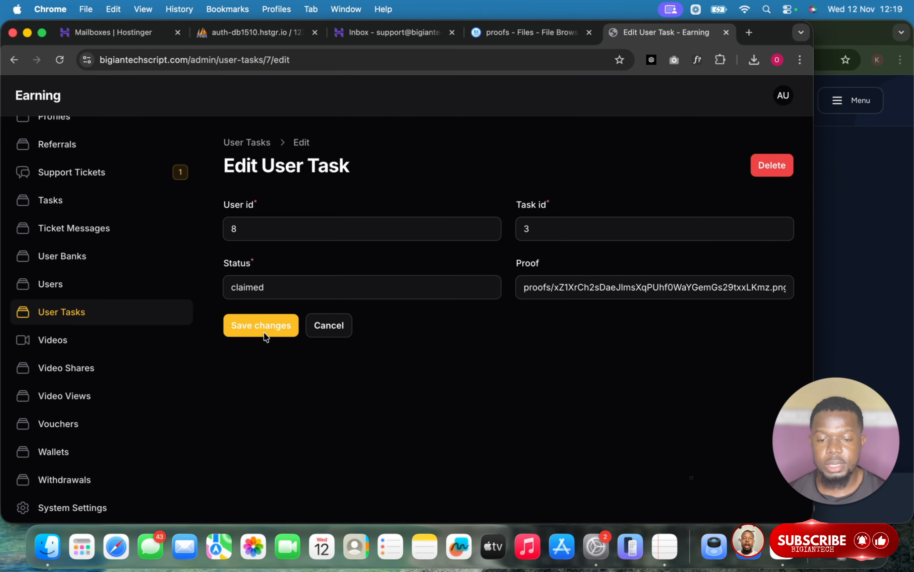
# Check the member's Task Center, completed tasks and dashboard earnings, and return to the admin area
pyautogui.click(891, 286)
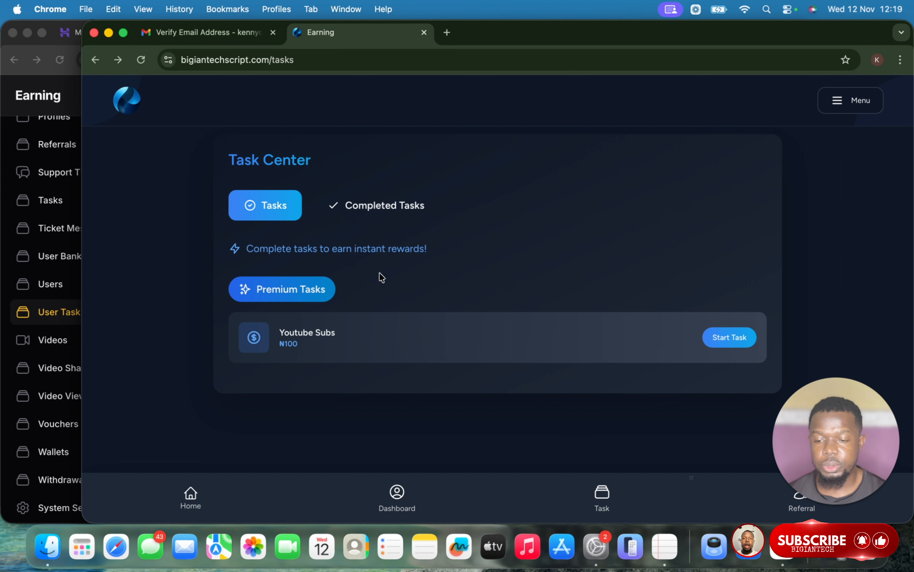
pyautogui.click(380, 207)
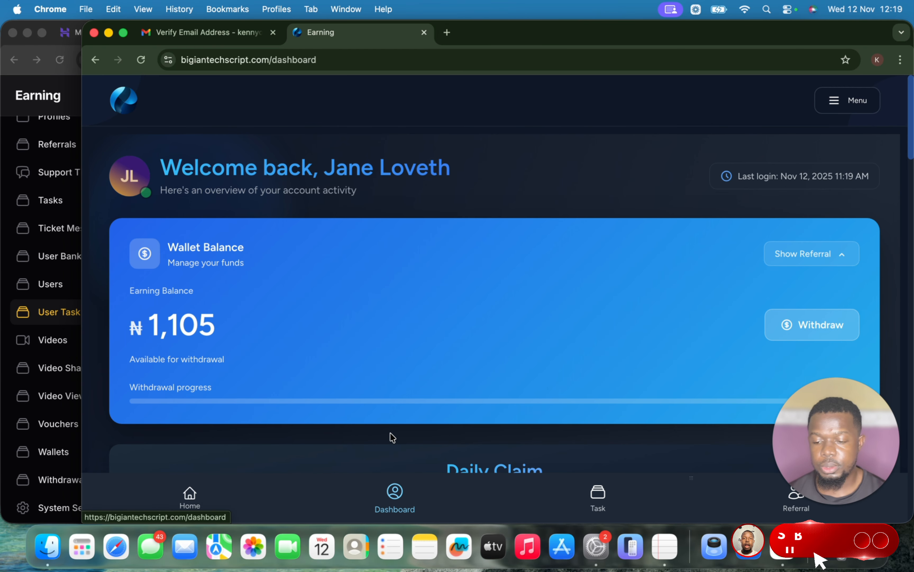
pyautogui.scroll(-7, 390, 433)
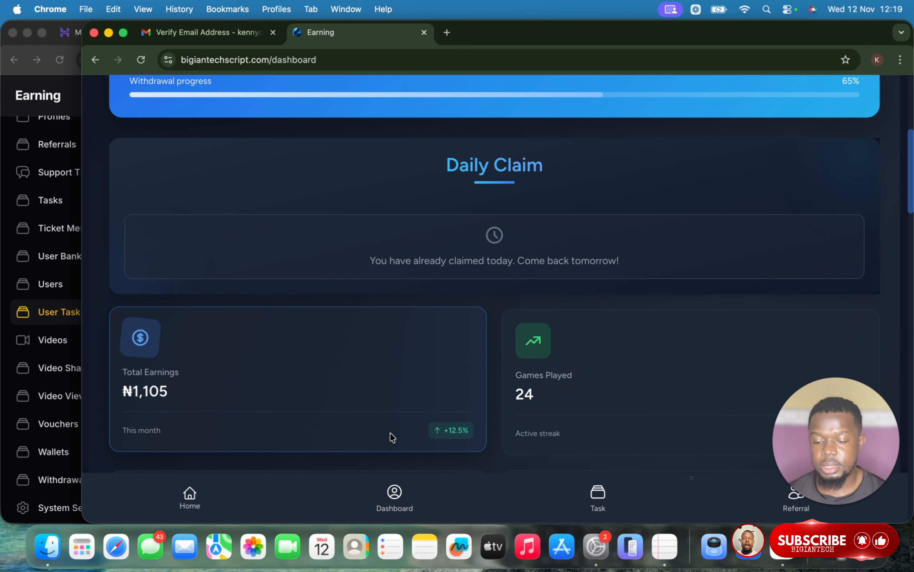
pyautogui.click(8, 379)
pyautogui.scroll(1, 96, 338)
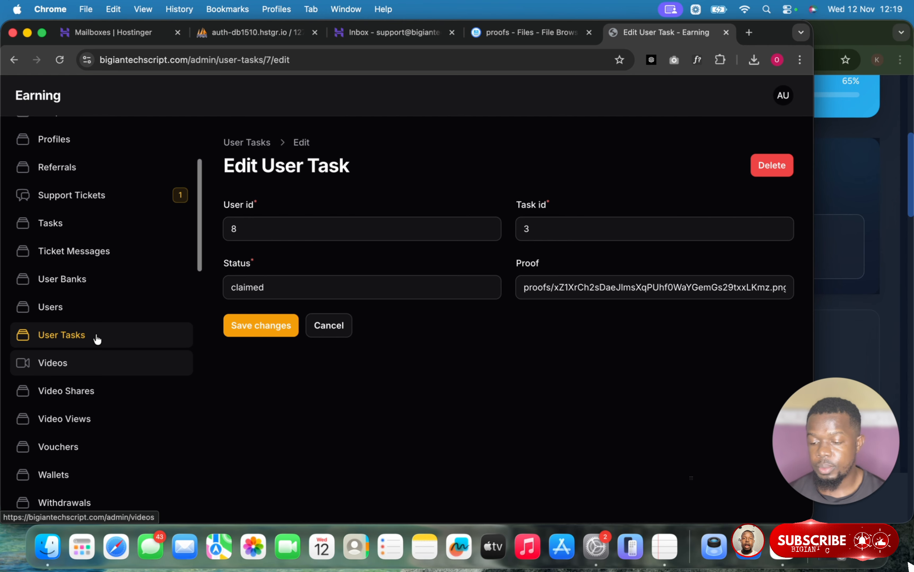
# Open the admin Users list and bring up the Fund Wallet form for user 8
pyautogui.scroll(-1, 97, 338)
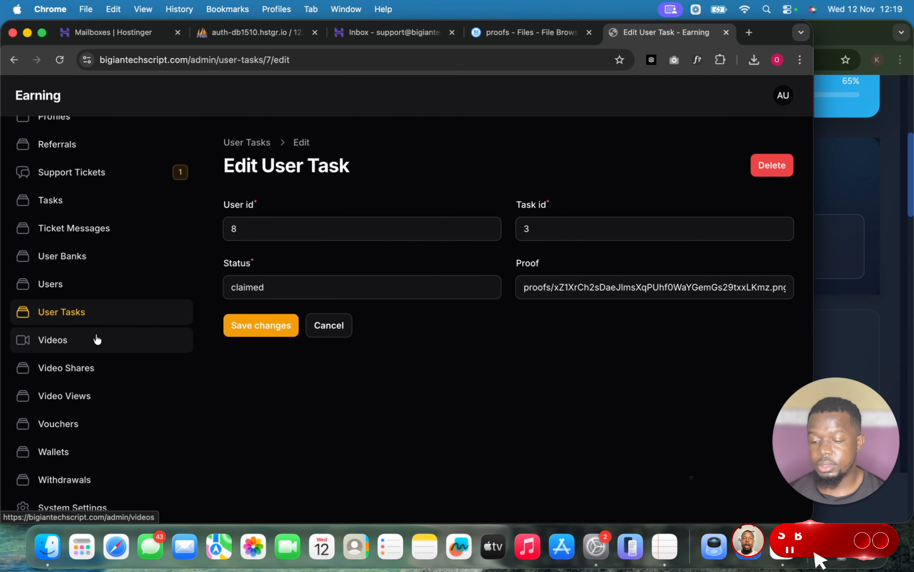
pyautogui.scroll(-3, 97, 339)
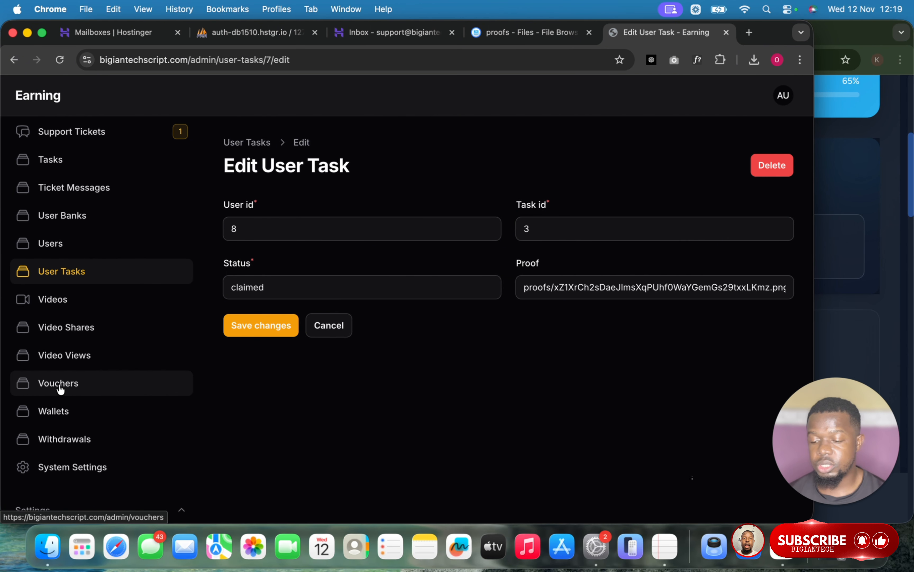
pyautogui.scroll(9, 92, 352)
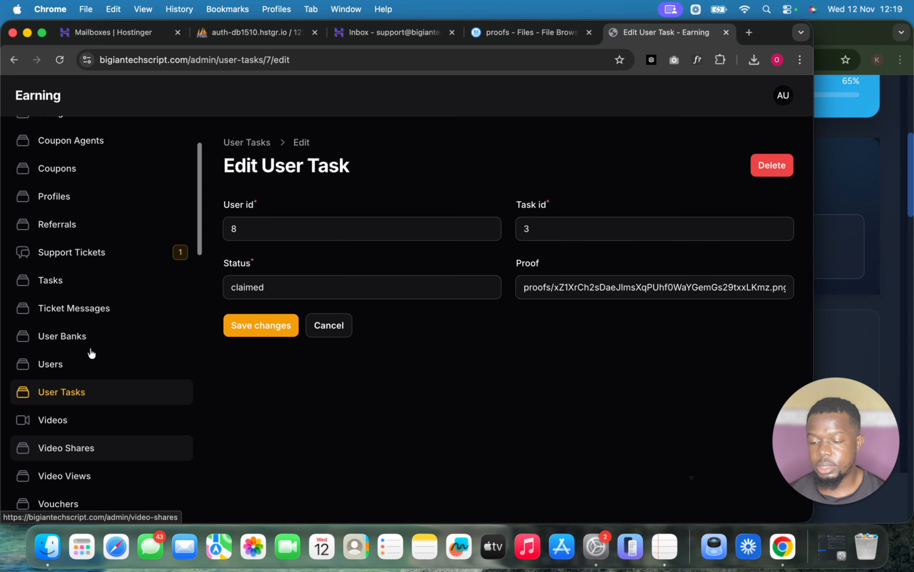
pyautogui.click(58, 368)
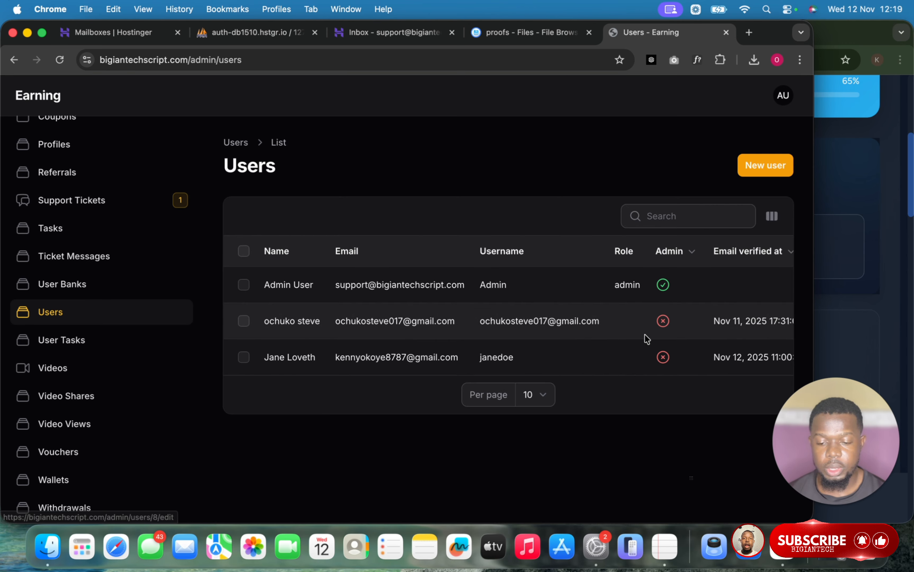
pyautogui.hscroll(15, 666, 357)
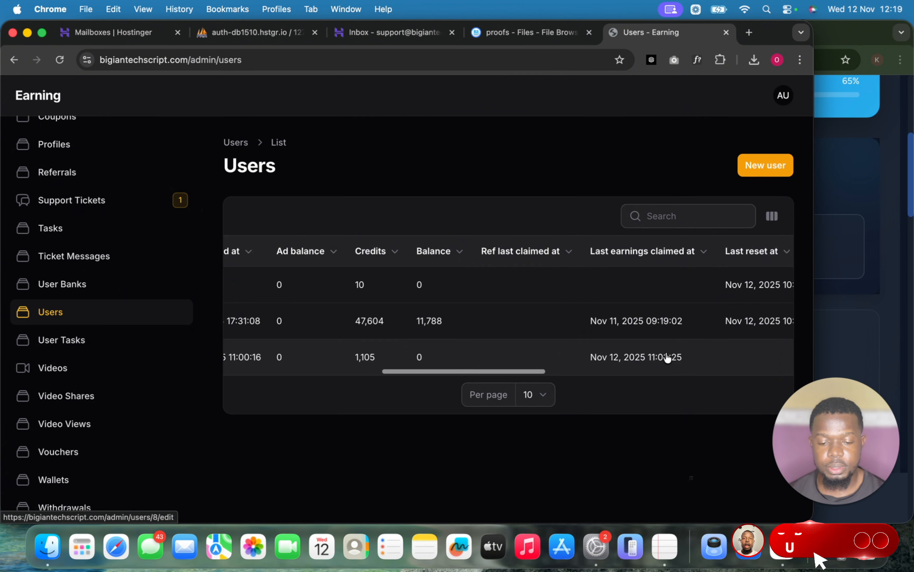
pyautogui.hscroll(15, 667, 357)
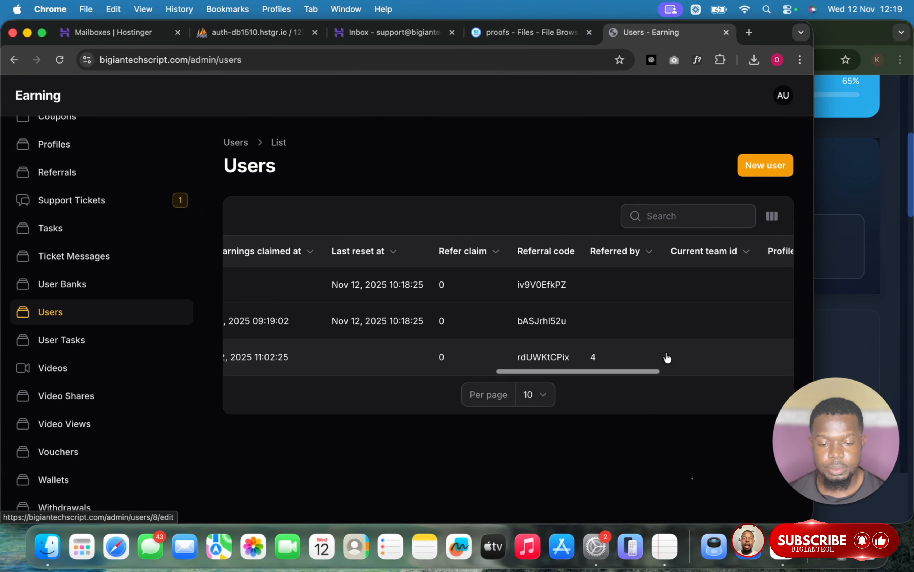
pyautogui.hscroll(15, 668, 357)
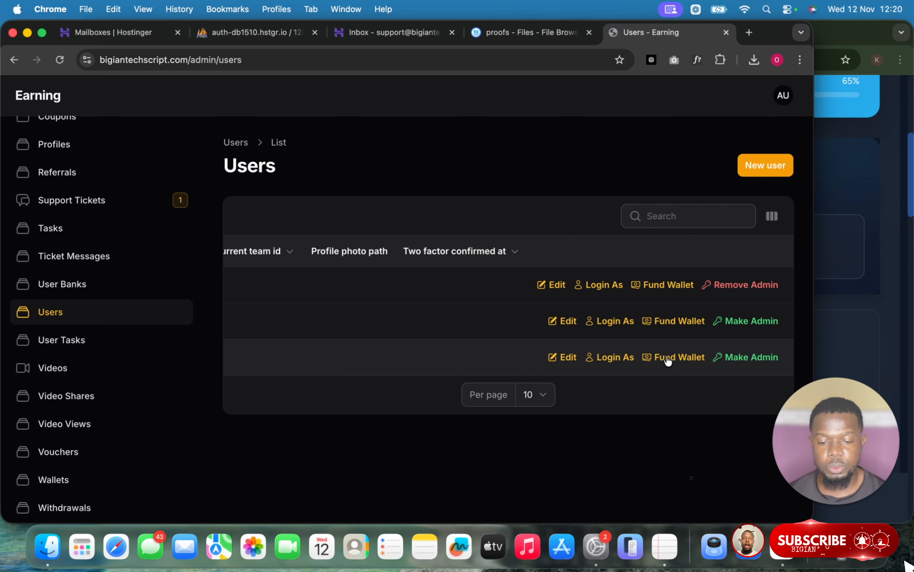
pyautogui.click(667, 358)
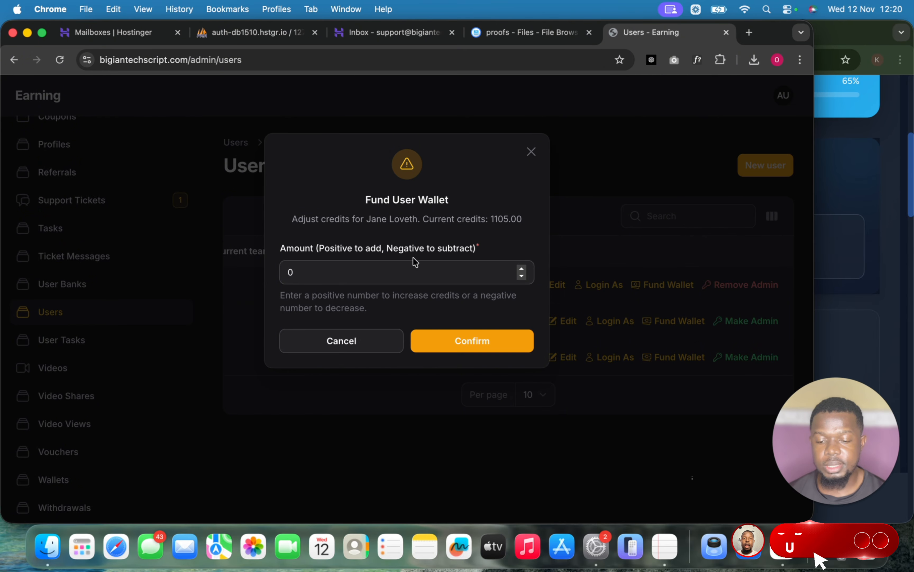
# Fund user 8's wallet with 80000 credits and confirm
pyautogui.click(353, 272)
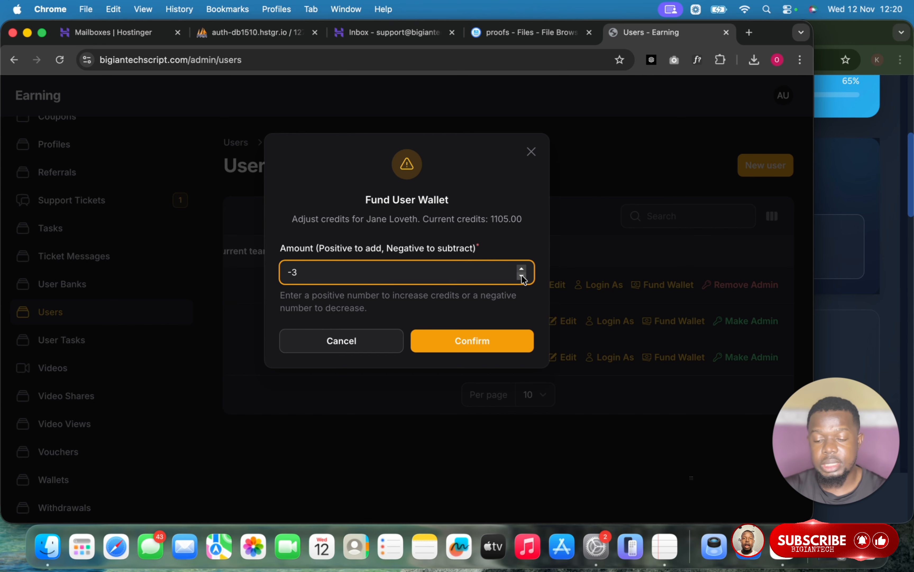
pyautogui.write('-388884')
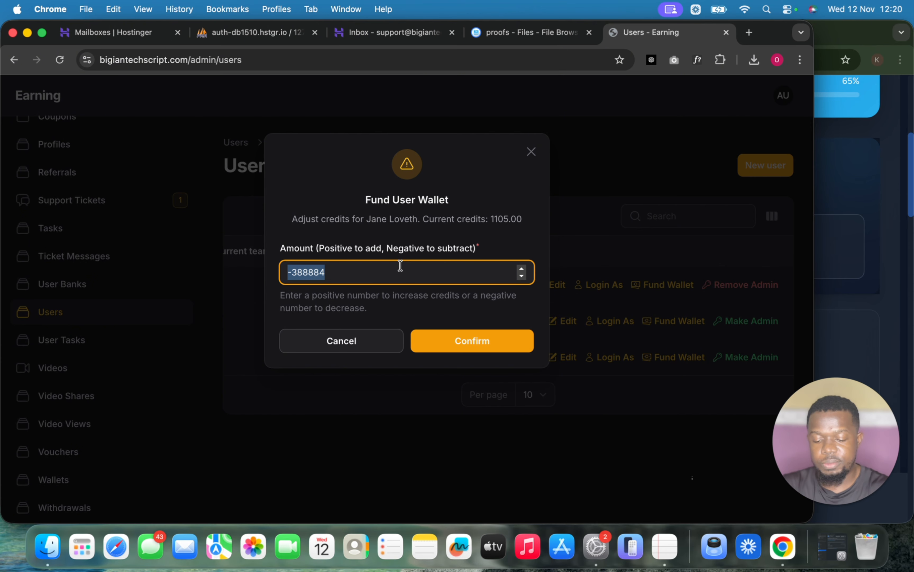
pyautogui.write('80000')
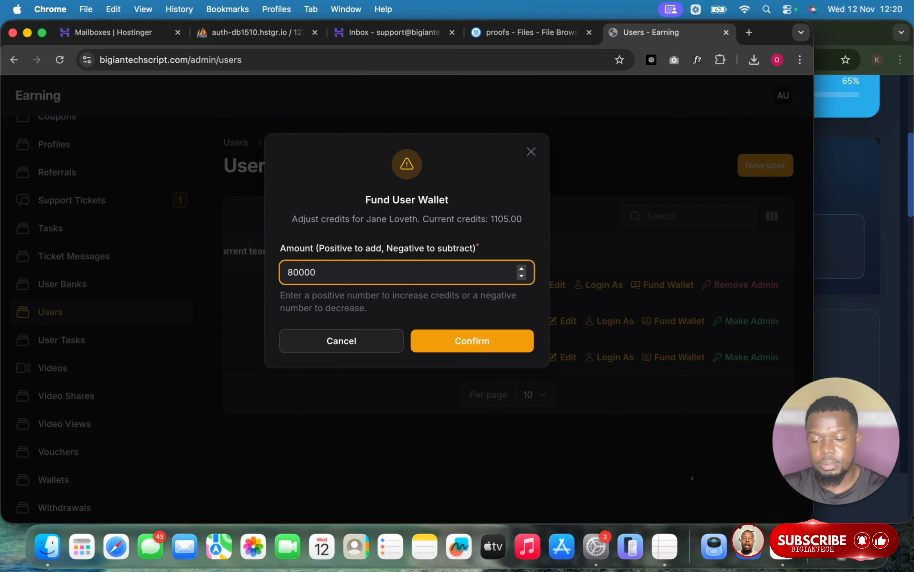
pyautogui.click(463, 347)
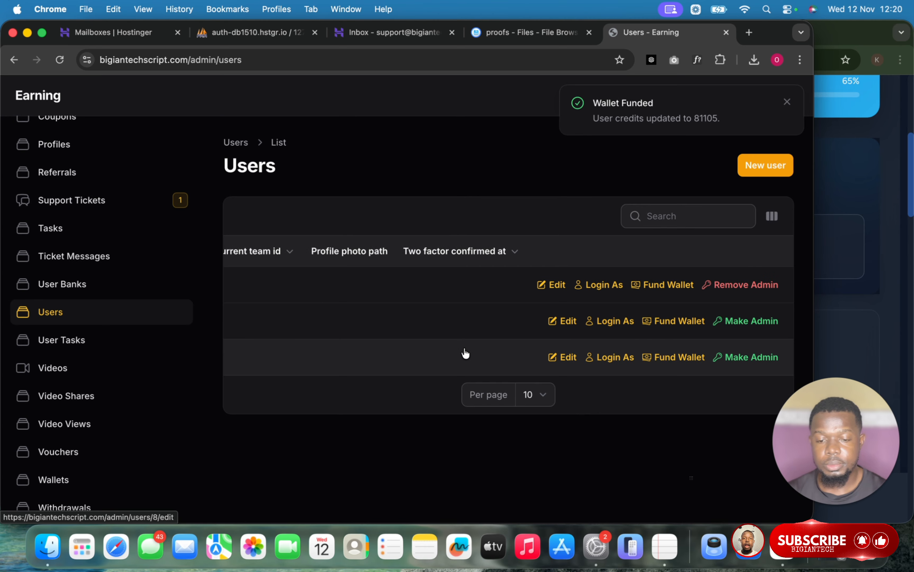
# Switch to the member's dashboard, reload it and check the earning balance, total earnings and available credits
pyautogui.click(887, 335)
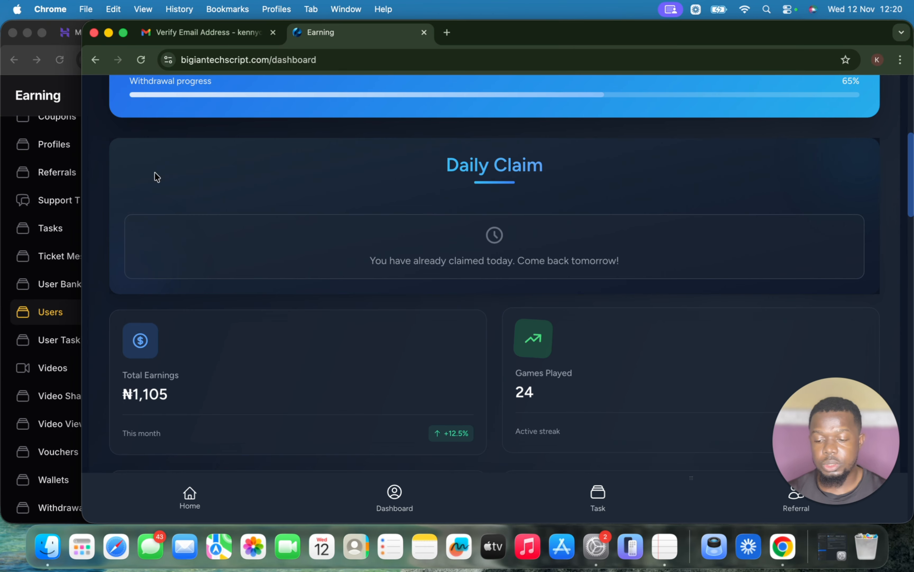
pyautogui.click(140, 60)
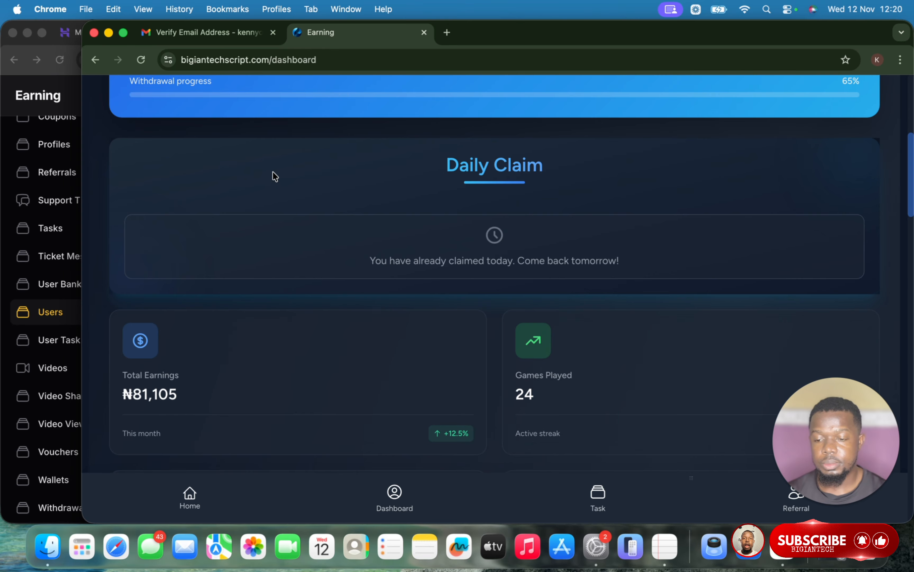
pyautogui.scroll(6, 272, 172)
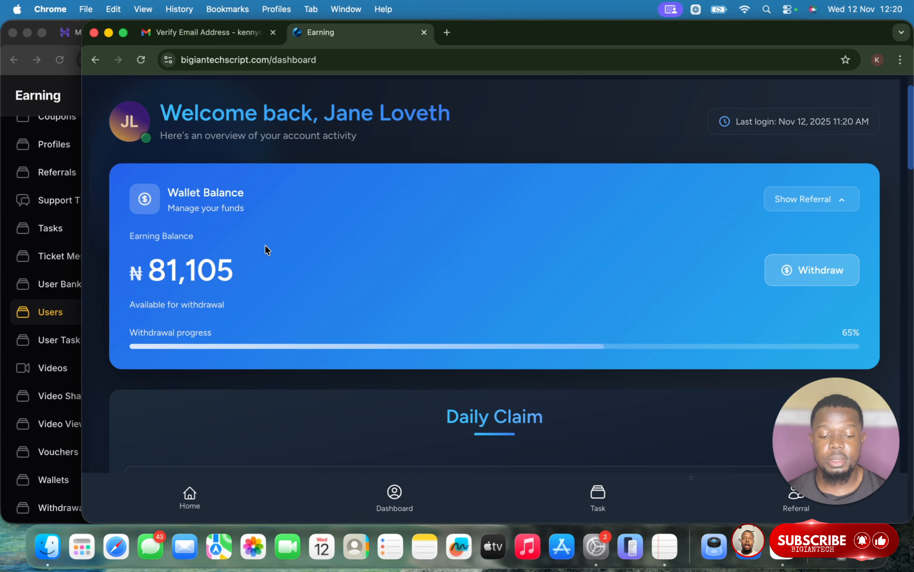
pyautogui.scroll(-9, 266, 246)
pyautogui.scroll(-3, 267, 249)
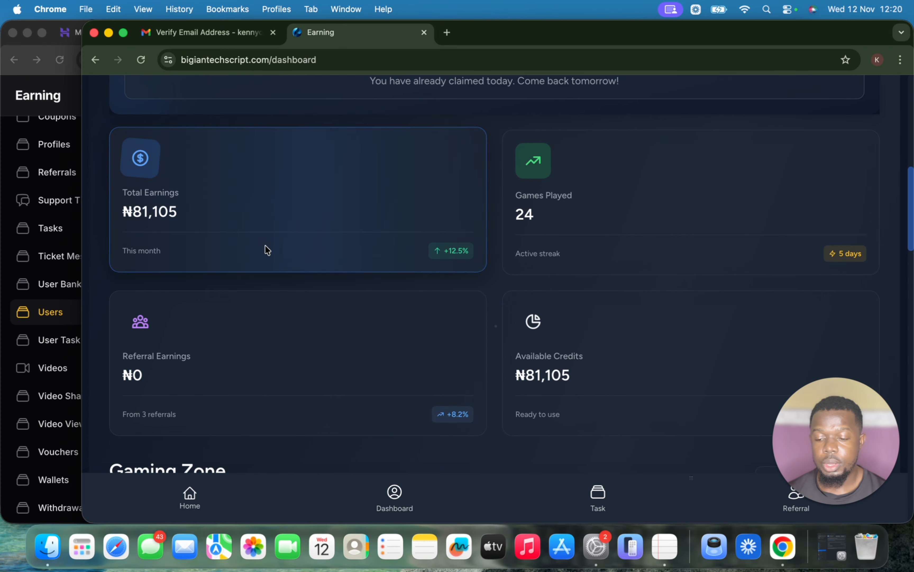
pyautogui.scroll(-6, 268, 249)
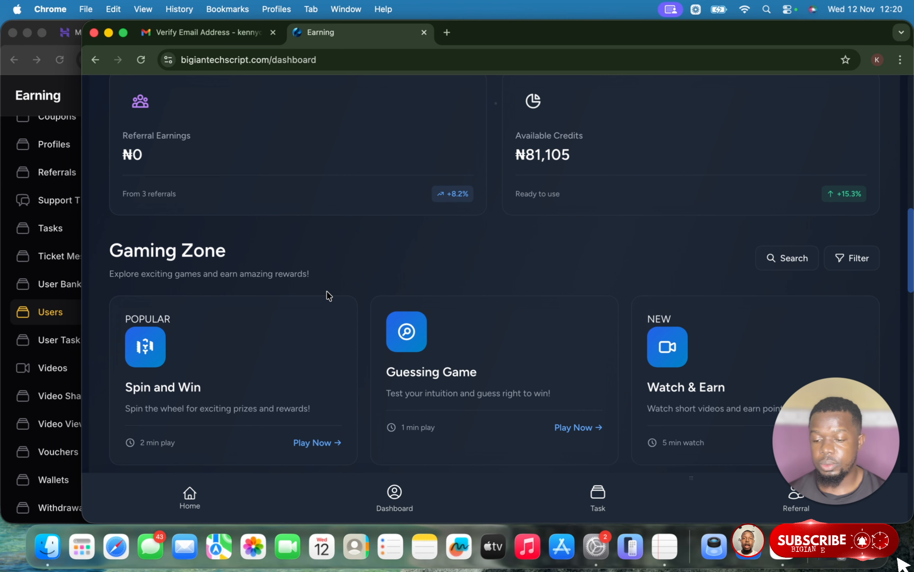
# Open Spin and Win from the Gaming Zone, spin the wheel once and check the current balance and recent wins
pyautogui.scroll(-3, 302, 296)
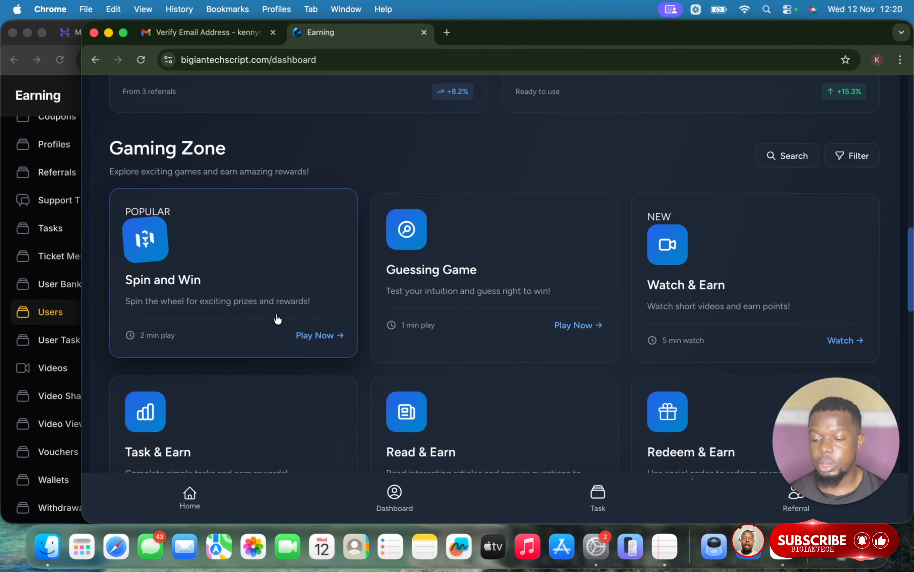
pyautogui.click(315, 335)
pyautogui.scroll(-3, 315, 333)
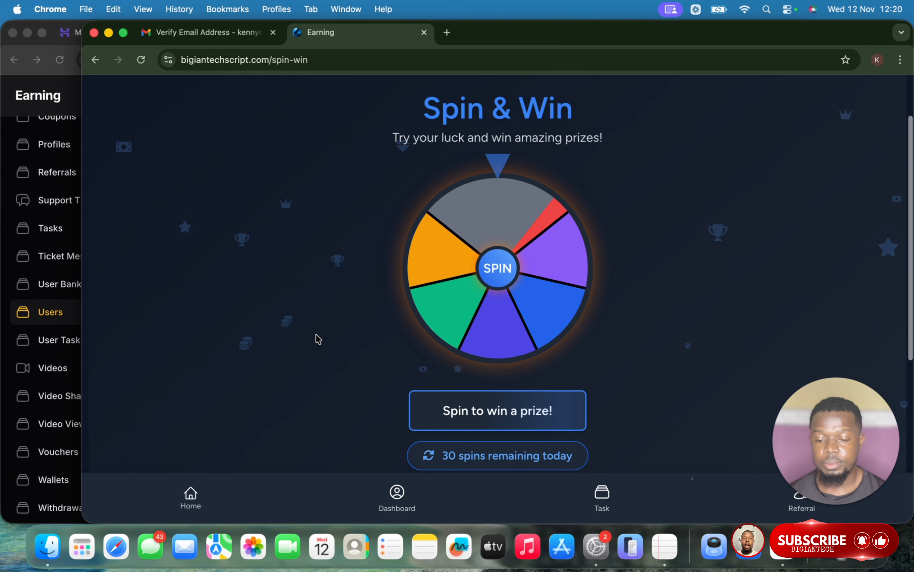
pyautogui.scroll(-3, 317, 339)
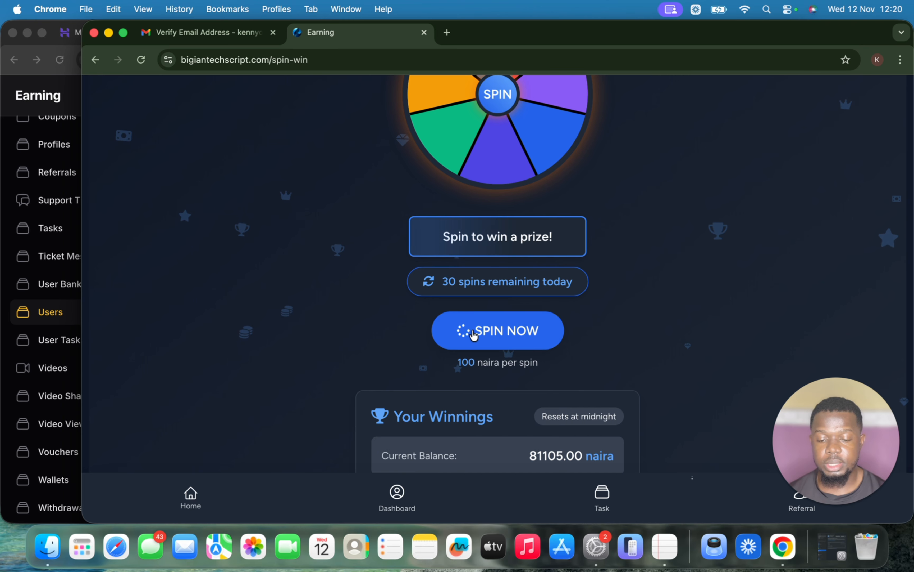
pyautogui.scroll(2, 366, 365)
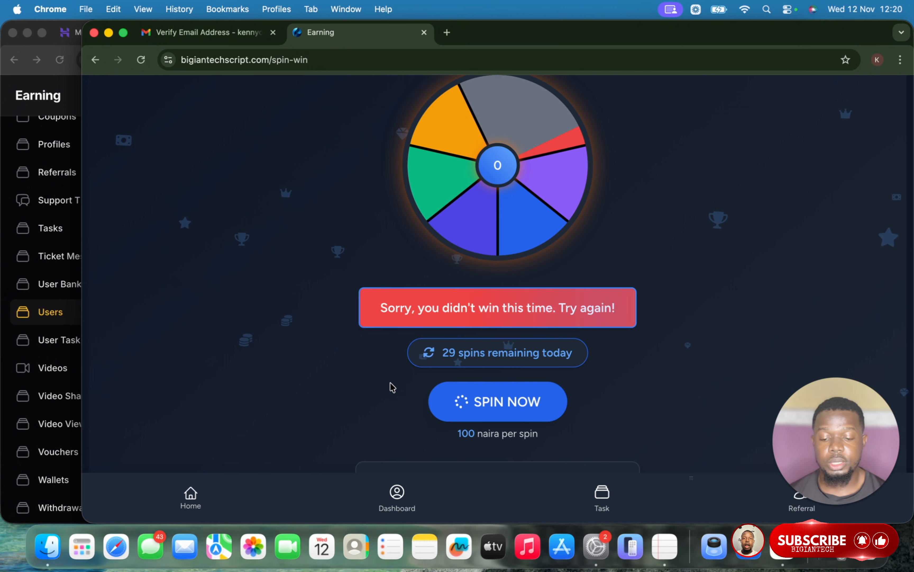
pyautogui.scroll(-5, 393, 386)
pyautogui.scroll(-1, 392, 386)
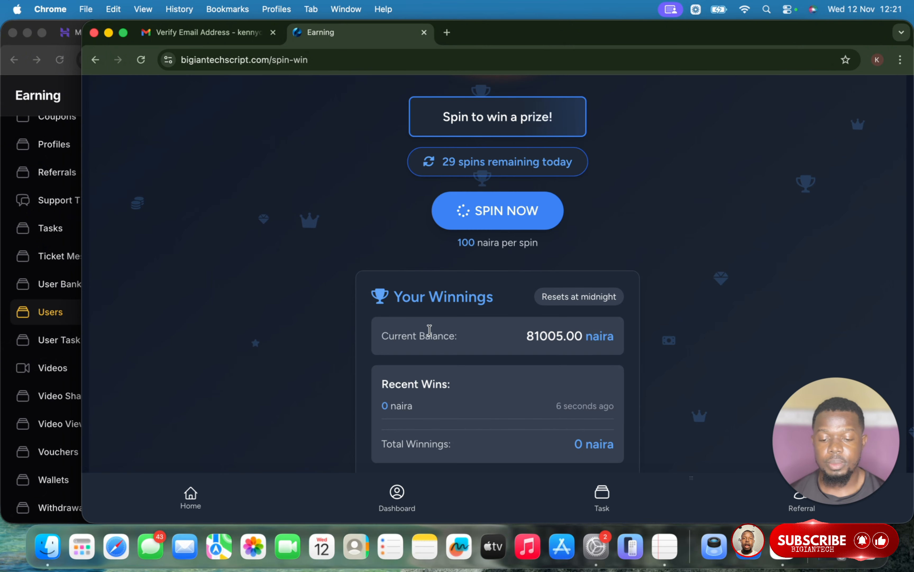
pyautogui.scroll(-2, 484, 355)
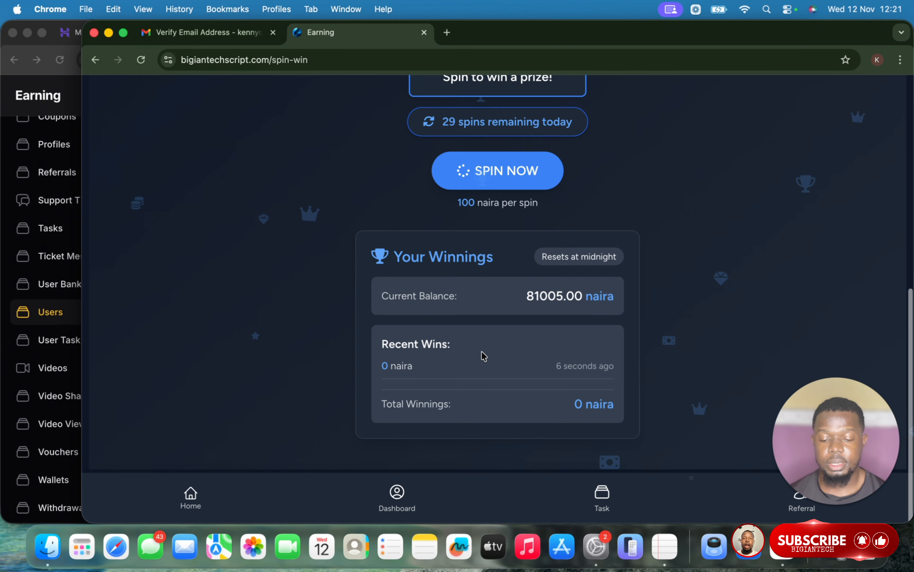
# Spin the prize wheel three more times at 100 naira per spin, viewing the outcome of each spin
pyautogui.click(487, 180)
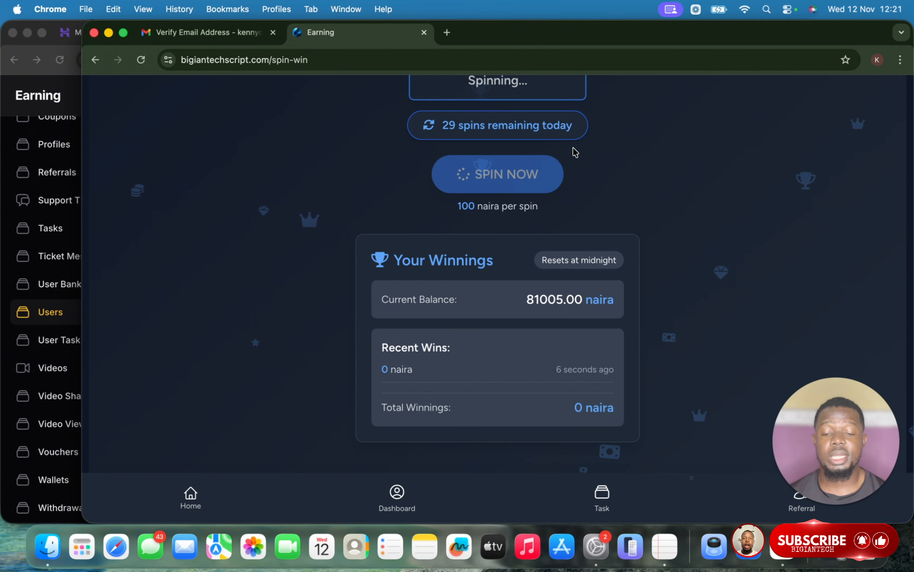
pyautogui.scroll(10, 353, 253)
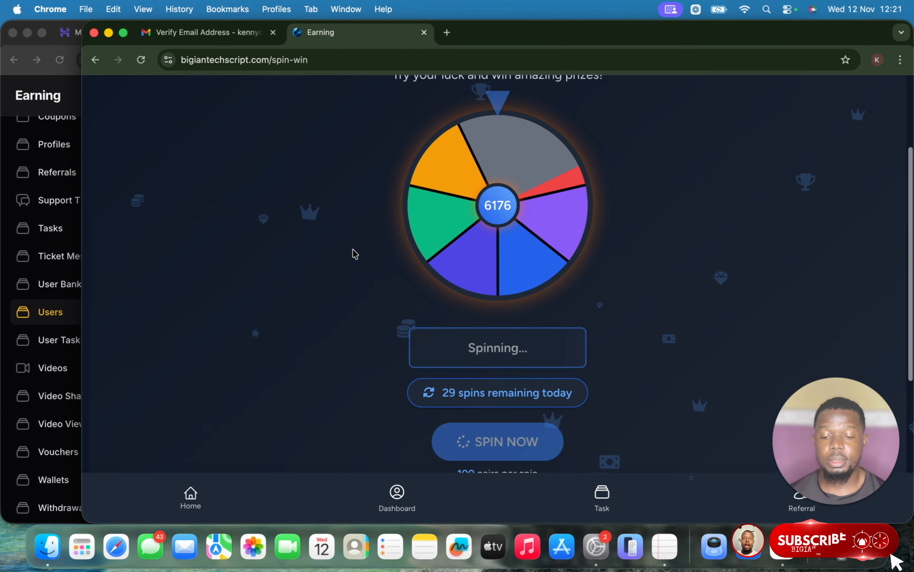
pyautogui.scroll(-10, 353, 253)
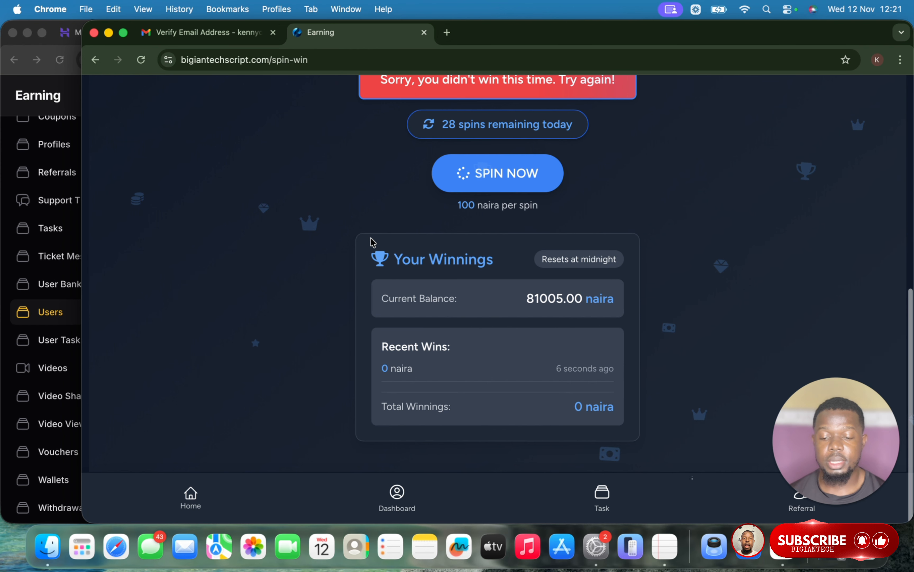
pyautogui.click(519, 176)
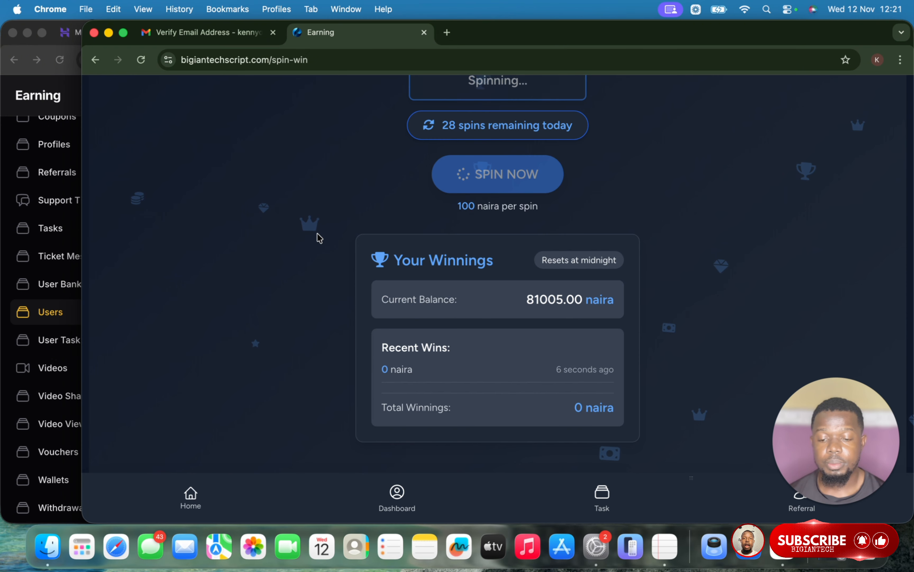
pyautogui.scroll(8, 317, 237)
pyautogui.scroll(-8, 319, 237)
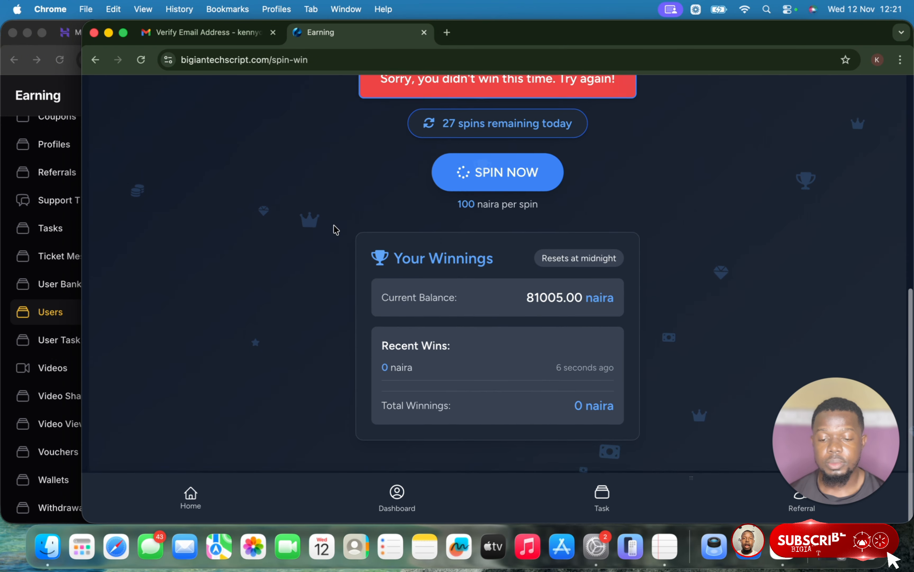
pyautogui.click(526, 177)
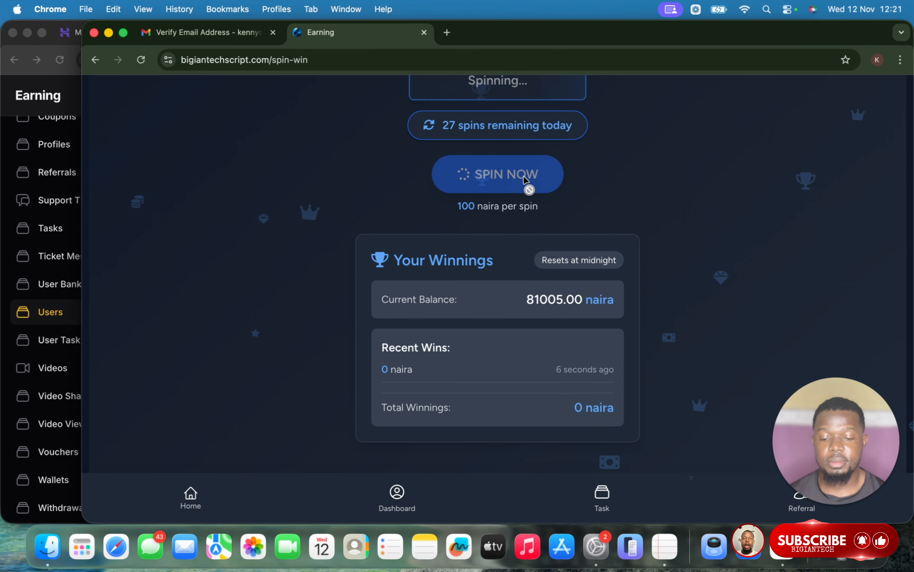
pyautogui.scroll(8, 361, 188)
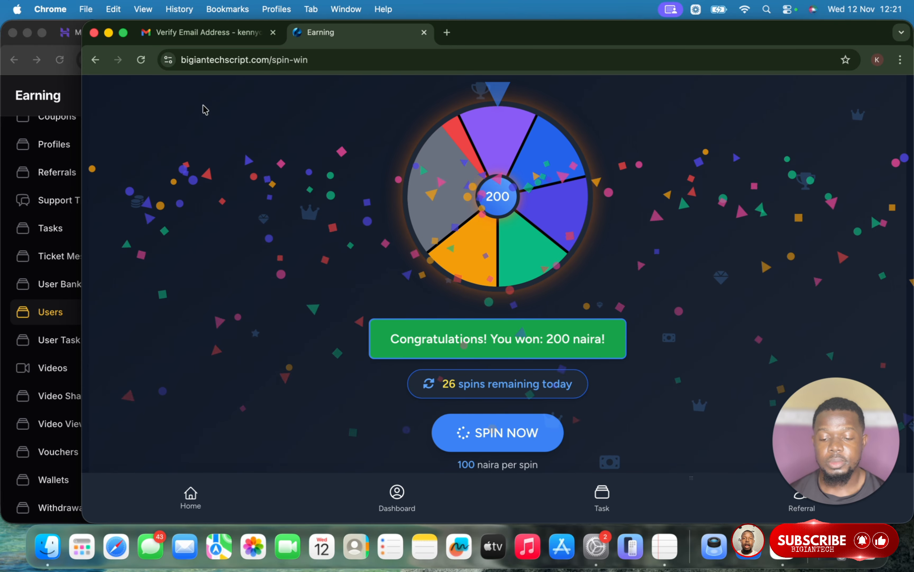
# Reload the Spin & Win page to check the winnings, and review the total earnings on the member dashboard
pyautogui.click(142, 60)
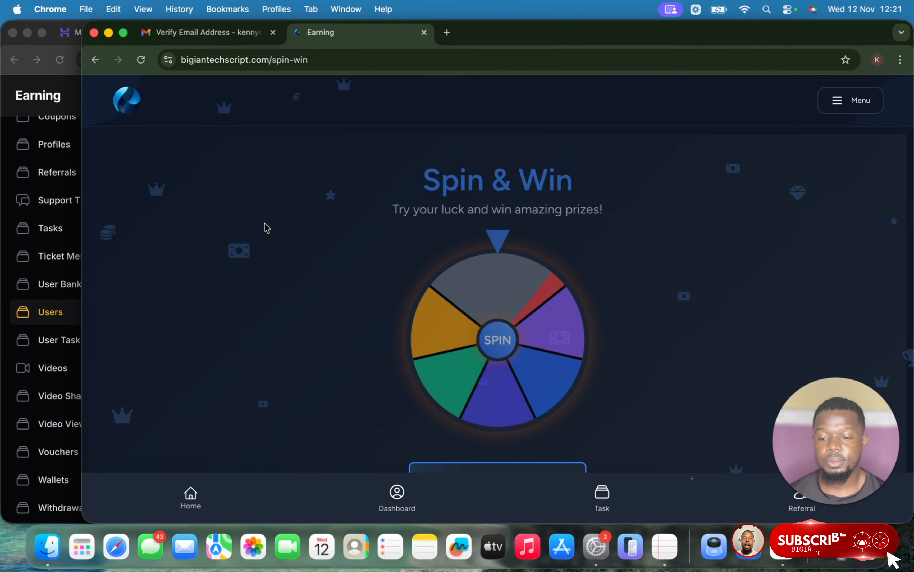
pyautogui.scroll(-5, 268, 228)
pyautogui.scroll(-7, 268, 227)
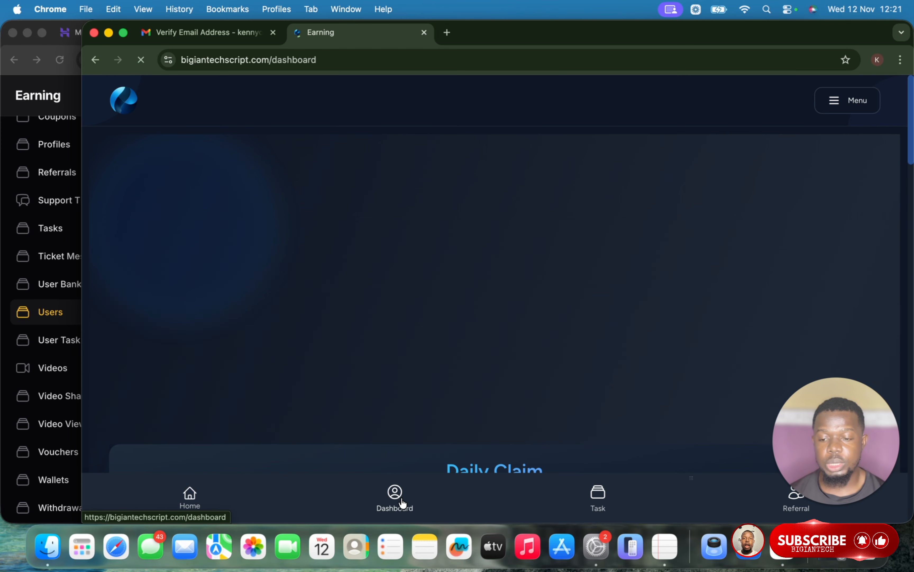
pyautogui.scroll(-7, 467, 384)
pyautogui.scroll(-10, 469, 387)
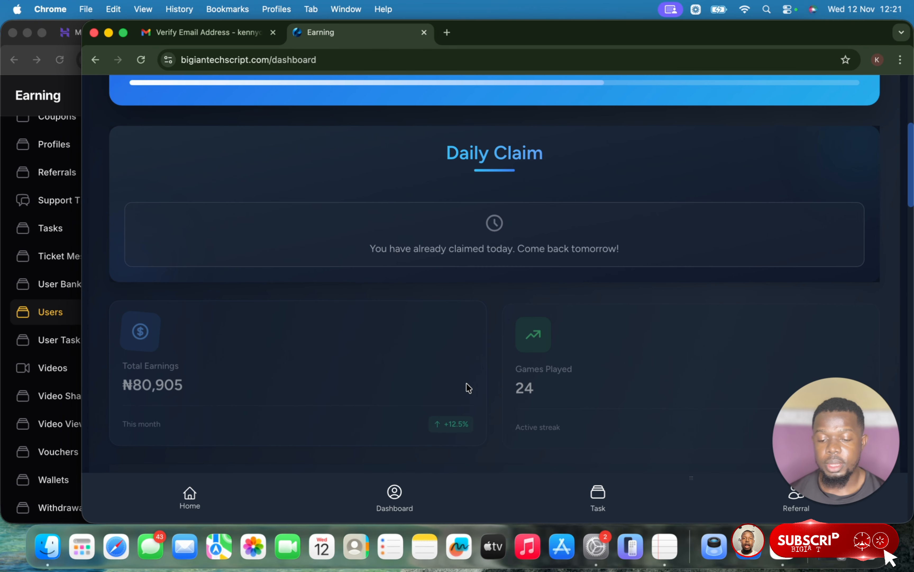
# Open the Guessing Game from the Gaming Zone, submit 30 as a guess at Medium difficulty and check the balance
pyautogui.scroll(-4, 468, 388)
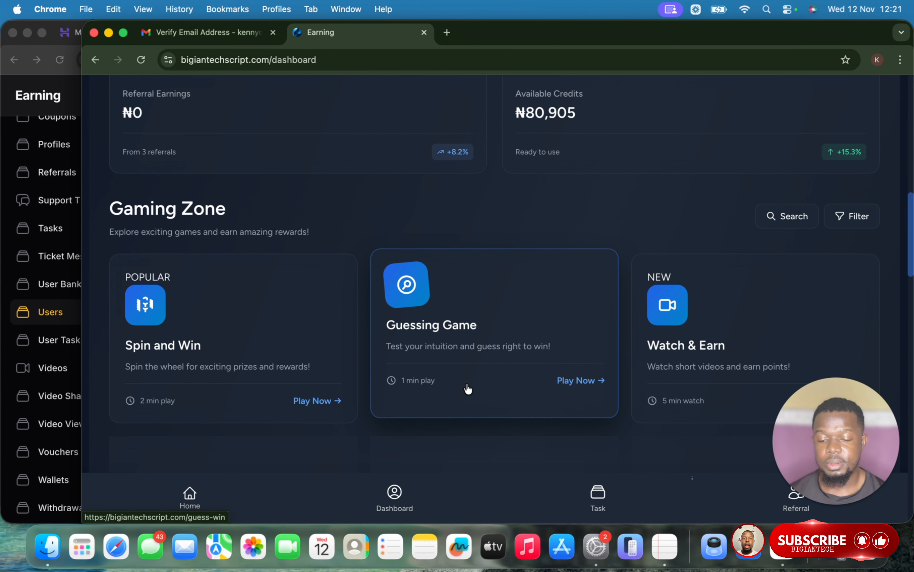
pyautogui.click(592, 376)
pyautogui.scroll(-3, 590, 373)
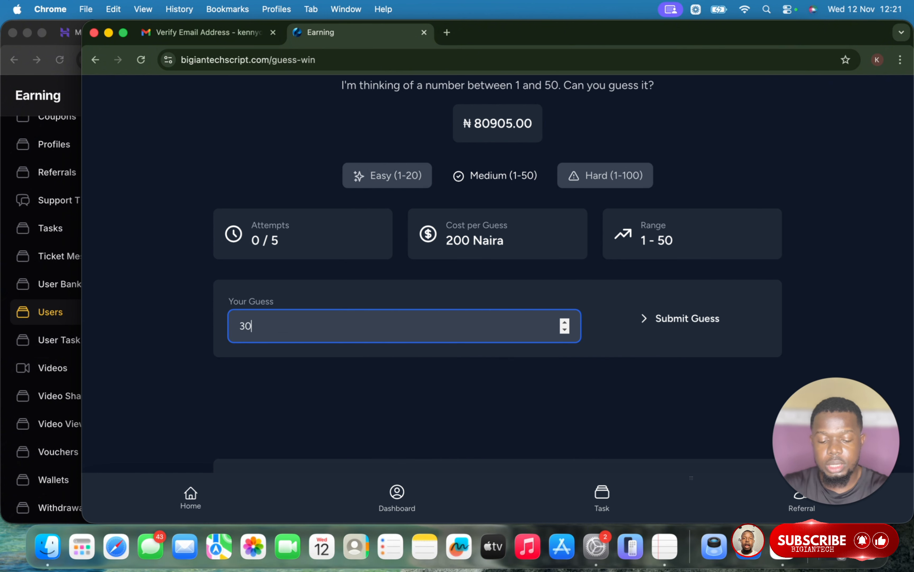
pyautogui.click(702, 318)
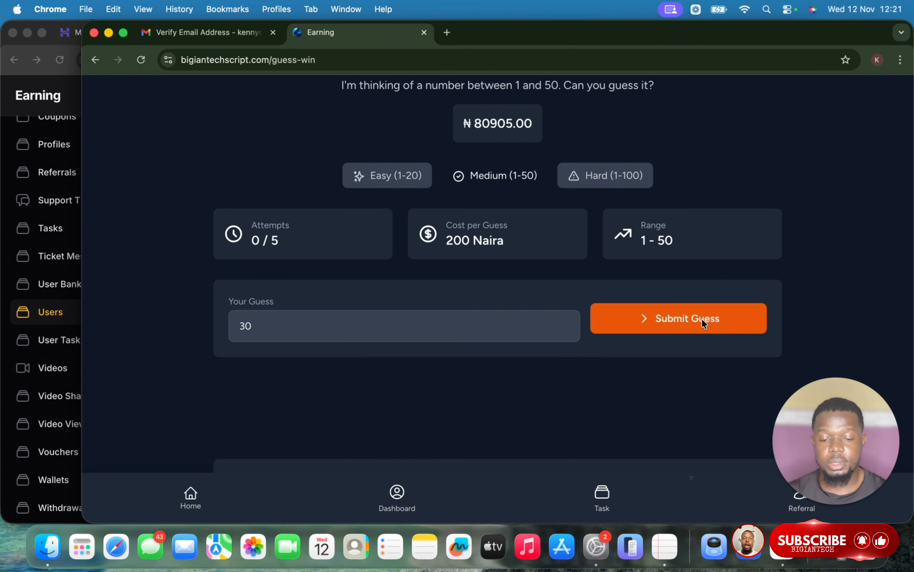
pyautogui.scroll(-10, 702, 321)
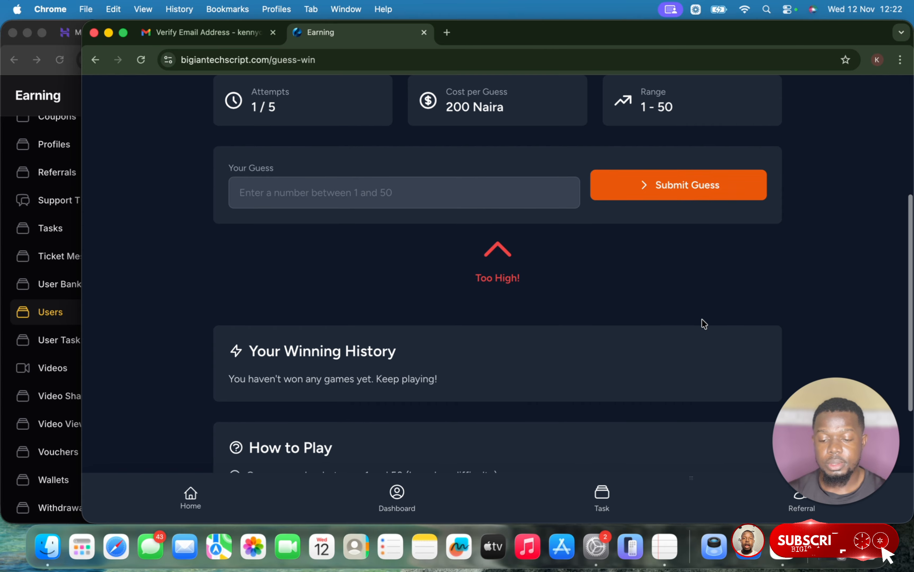
pyautogui.scroll(10, 703, 323)
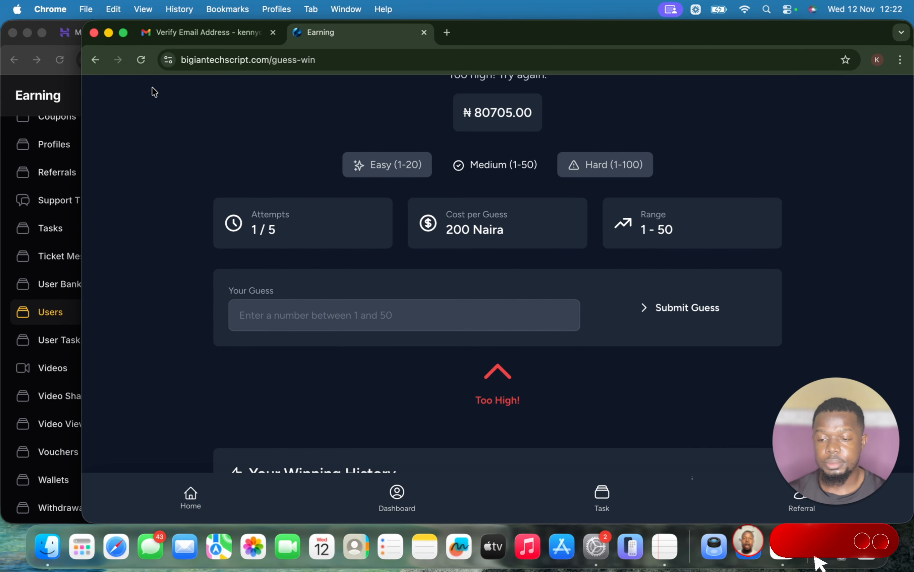
# Reload the Guessing Game and submit guesses of 45 and 4 at Medium difficulty, viewing the feedback on each
pyautogui.click(141, 59)
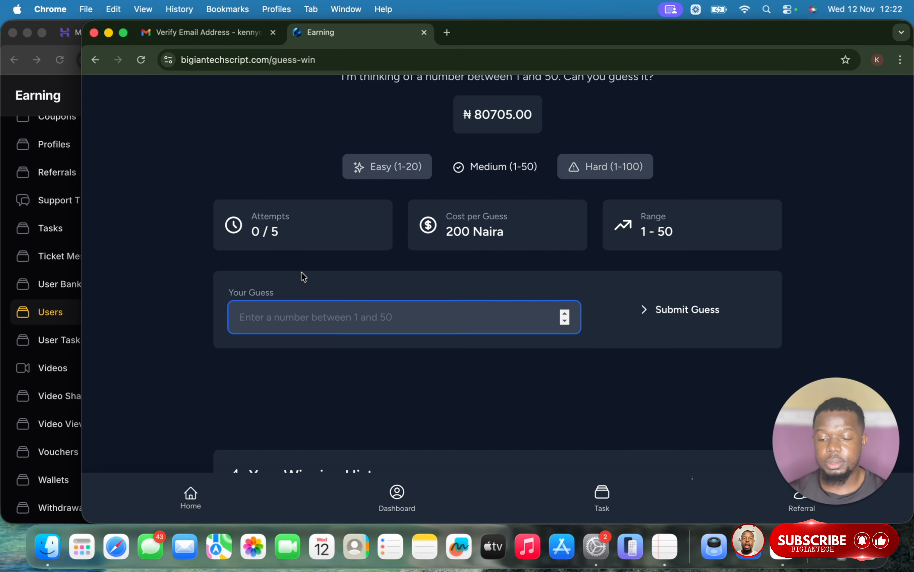
pyautogui.scroll(-2, 301, 271)
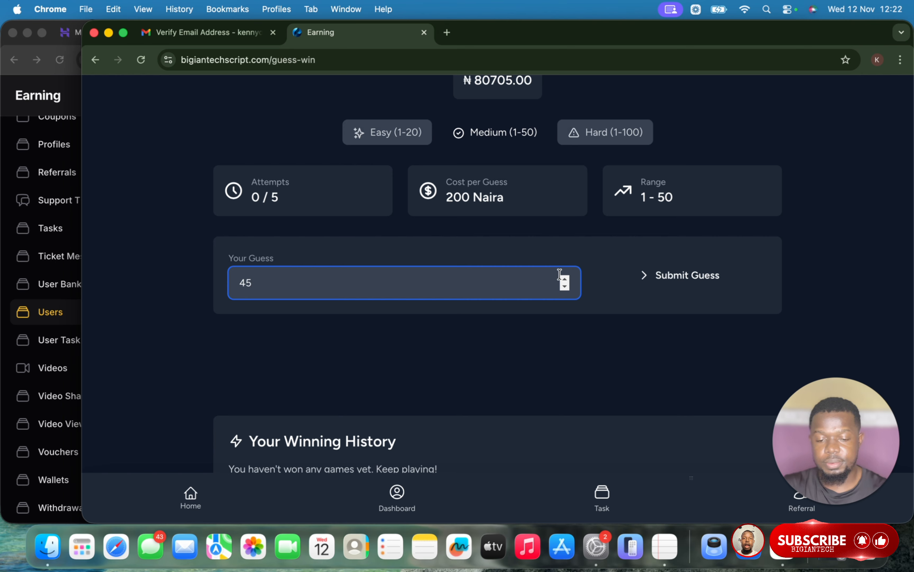
pyautogui.click(689, 279)
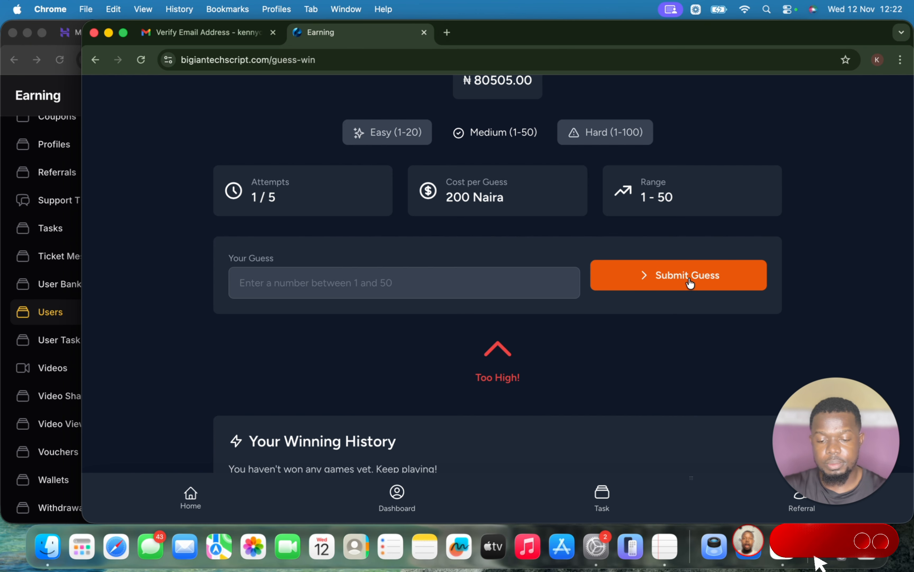
pyautogui.click(470, 277)
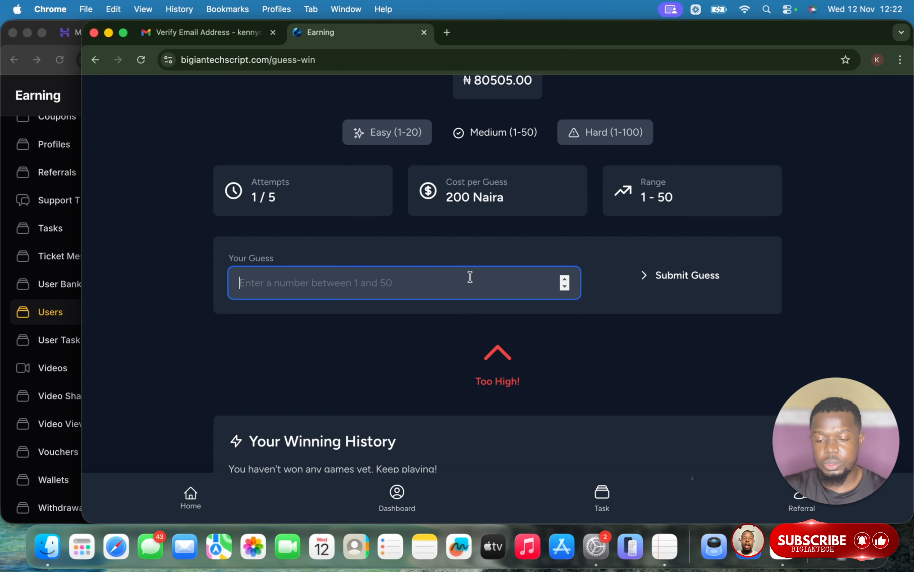
pyautogui.write('4')
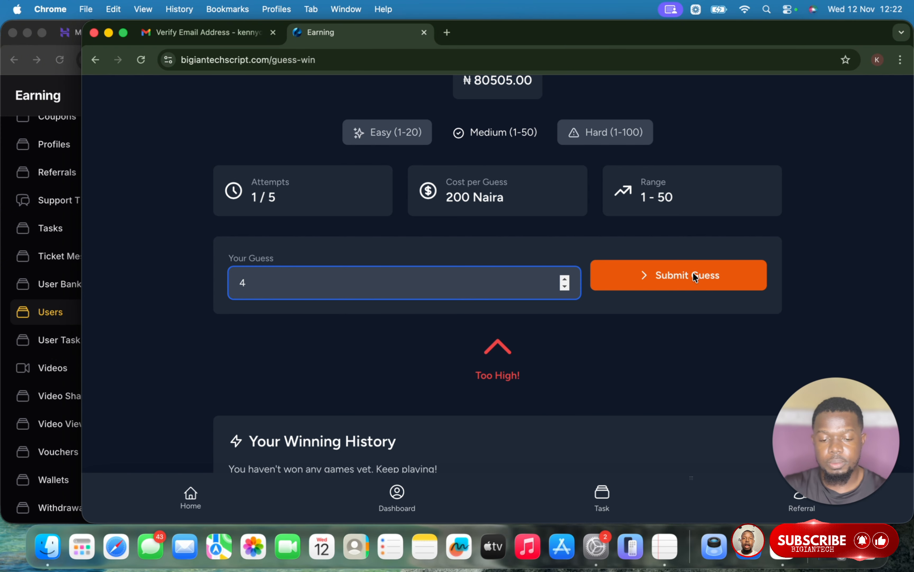
pyautogui.click(694, 274)
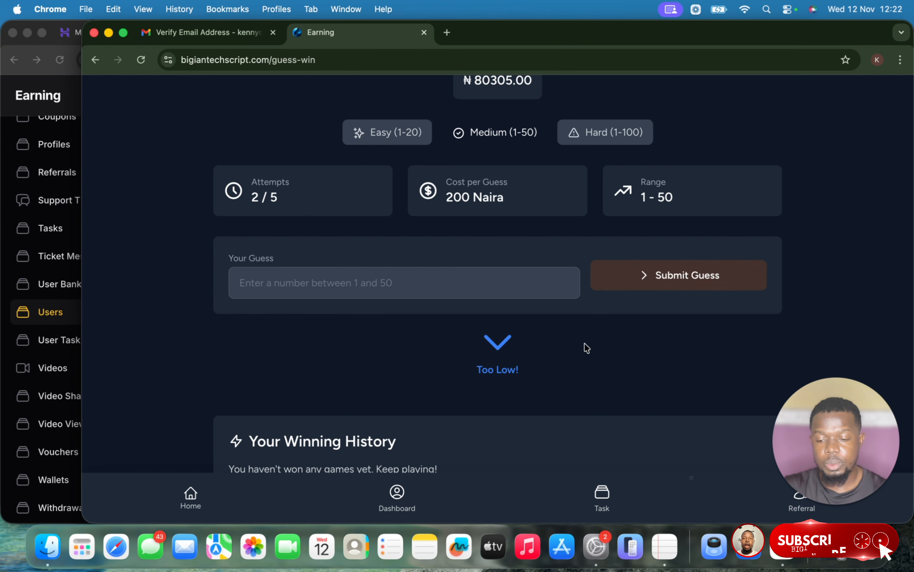
pyautogui.scroll(-3, 586, 345)
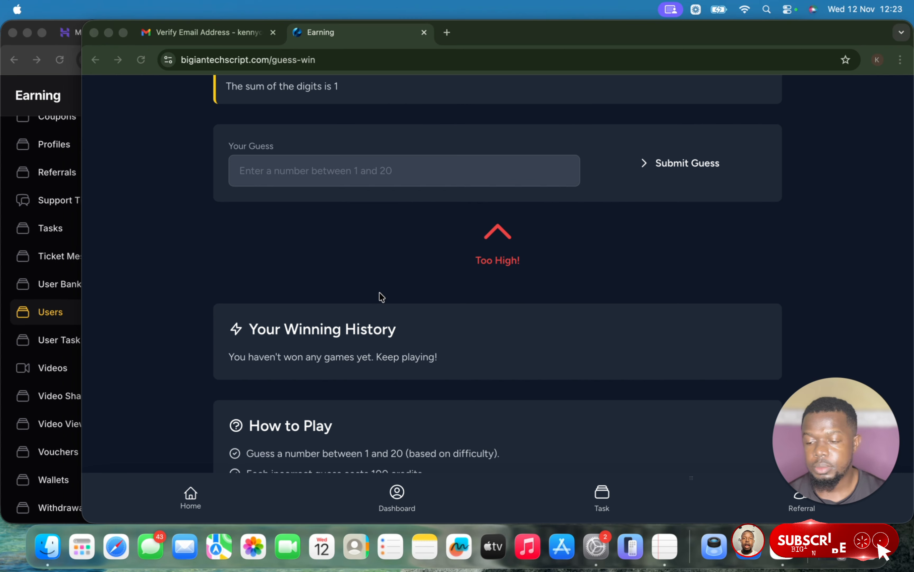
# Compare the guess cost and number range of the Medium, Hard and Easy levels, finishing with Medium (1-50) selected
pyautogui.scroll(6, 380, 296)
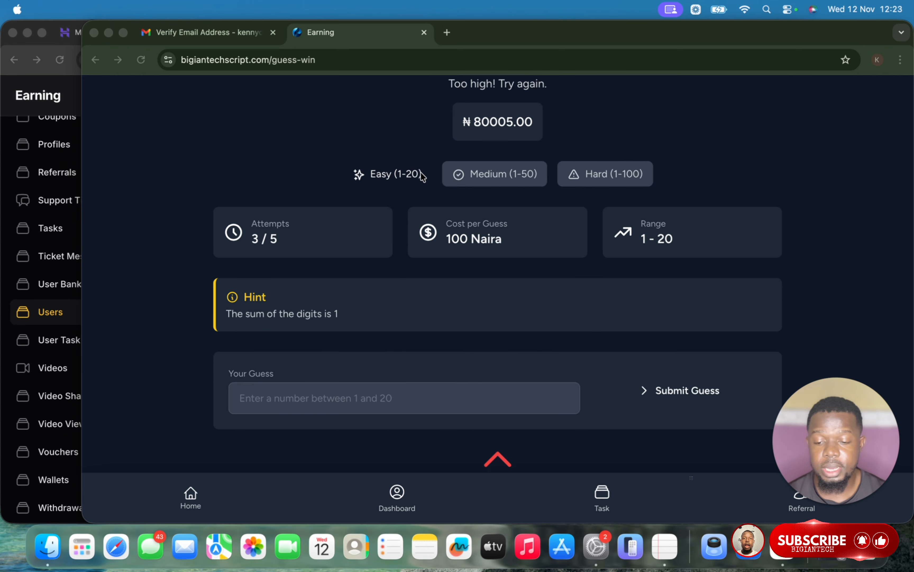
pyautogui.click(483, 175)
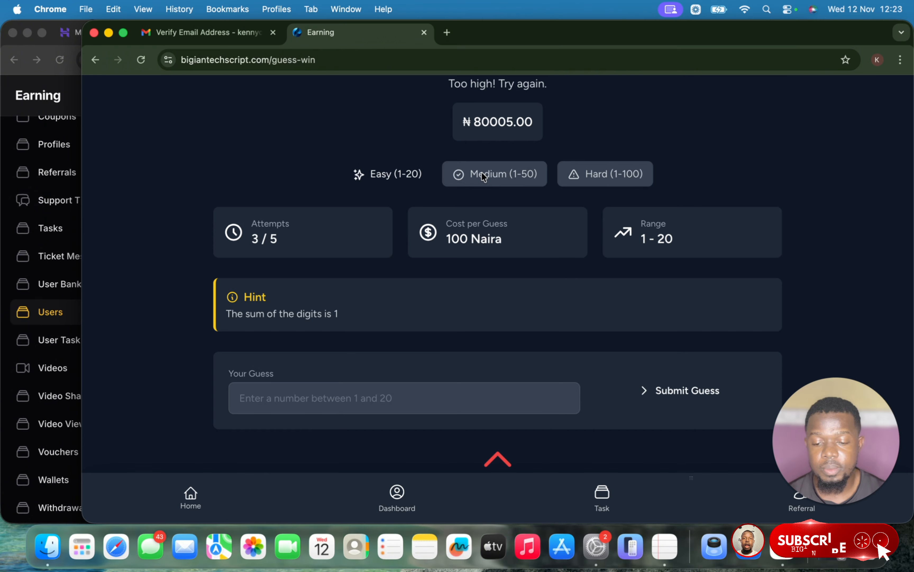
pyautogui.click(482, 173)
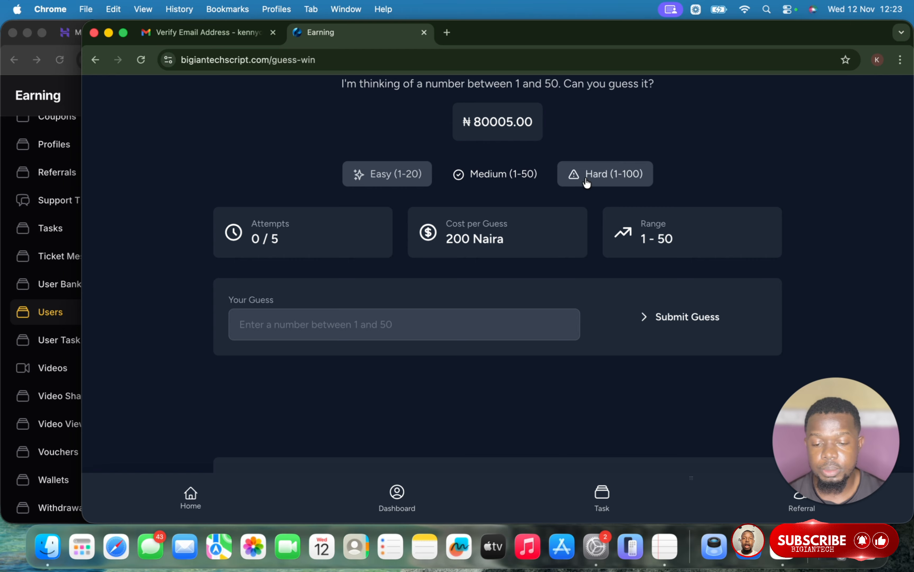
pyautogui.click(599, 175)
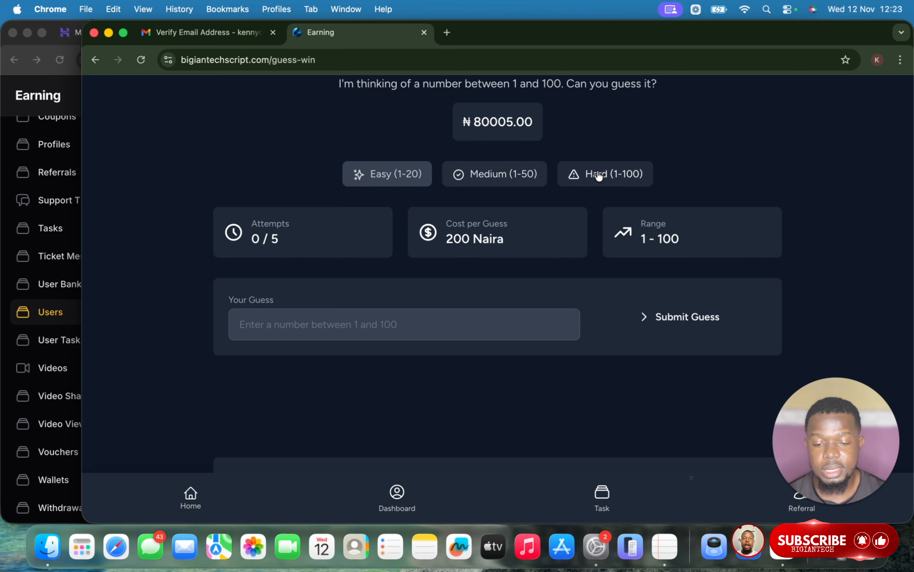
pyautogui.click(404, 174)
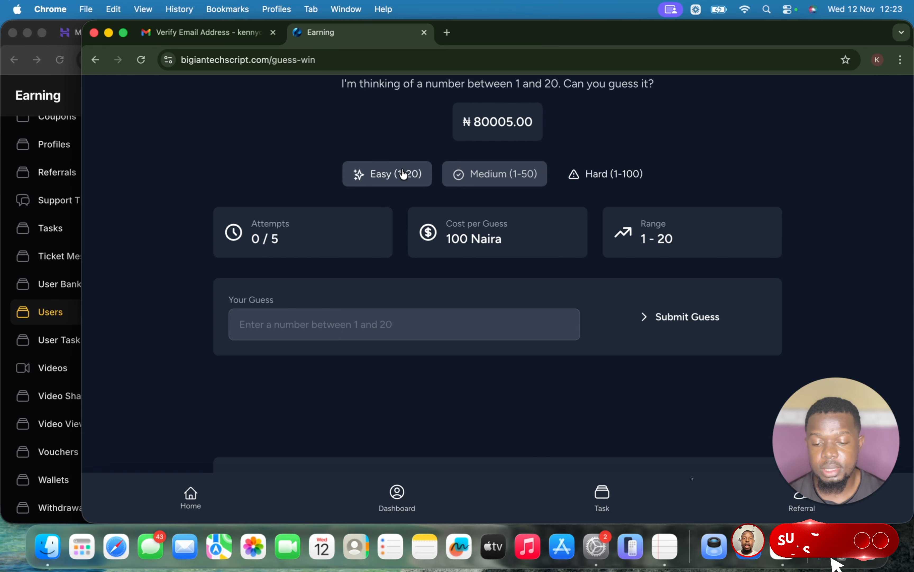
pyautogui.click(492, 177)
# Submit an opening guess in the Medium game, followed by guesses of 40 and 6
pyautogui.click(375, 319)
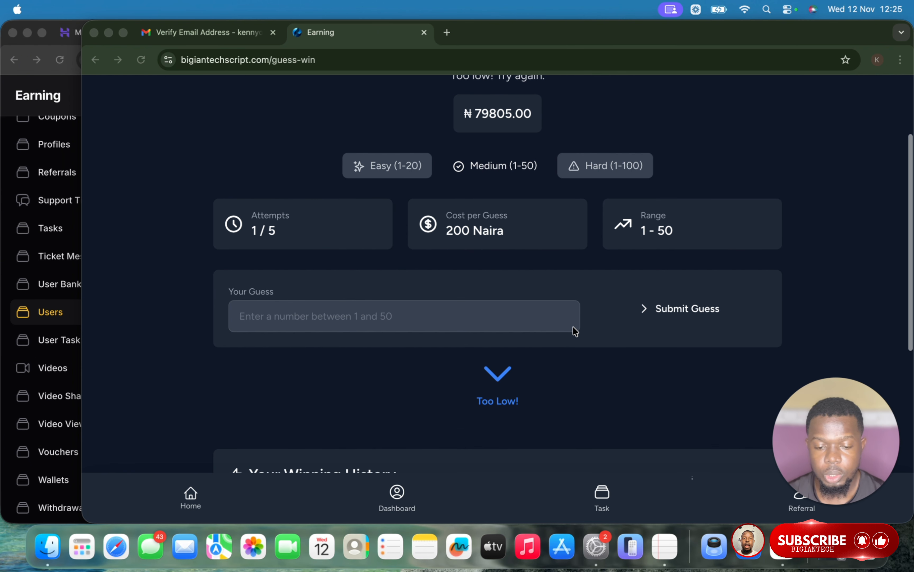
pyautogui.click(475, 318)
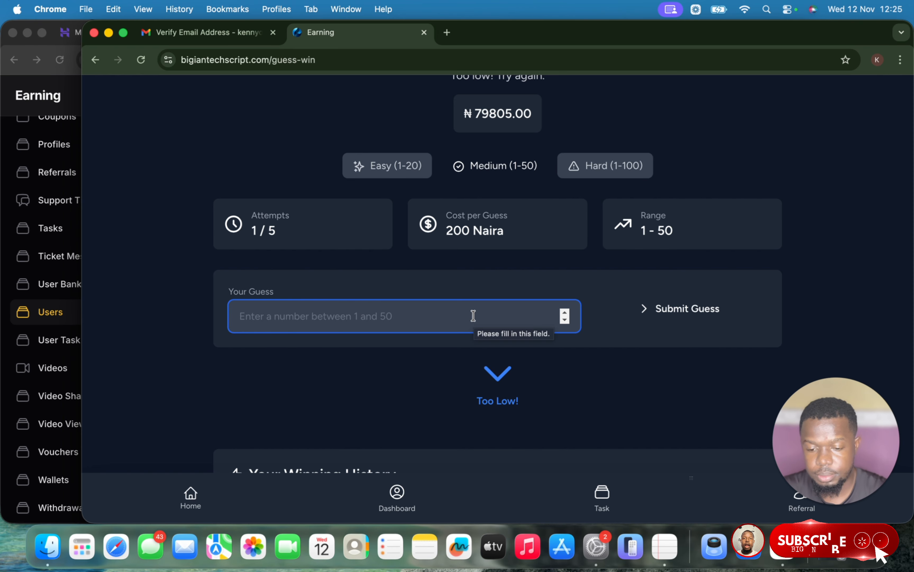
pyautogui.write('40')
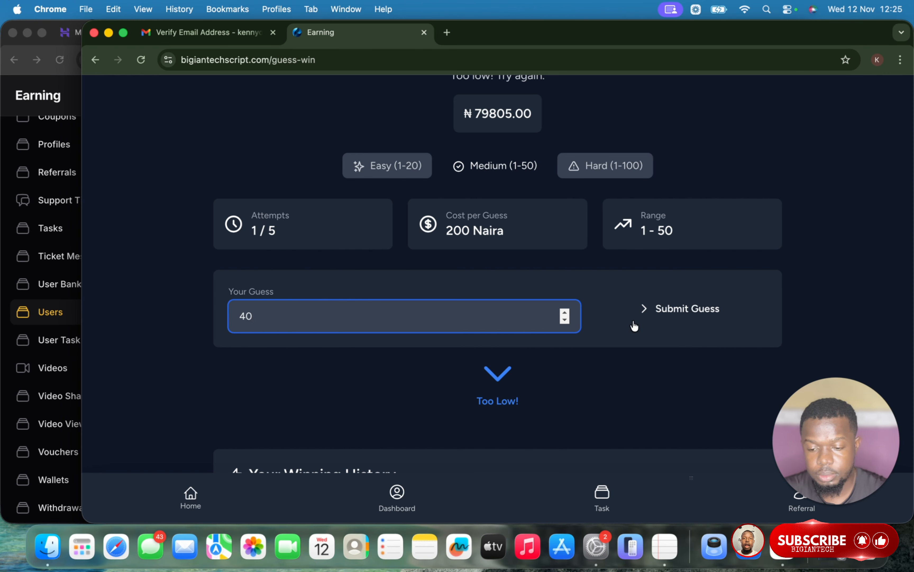
pyautogui.click(671, 317)
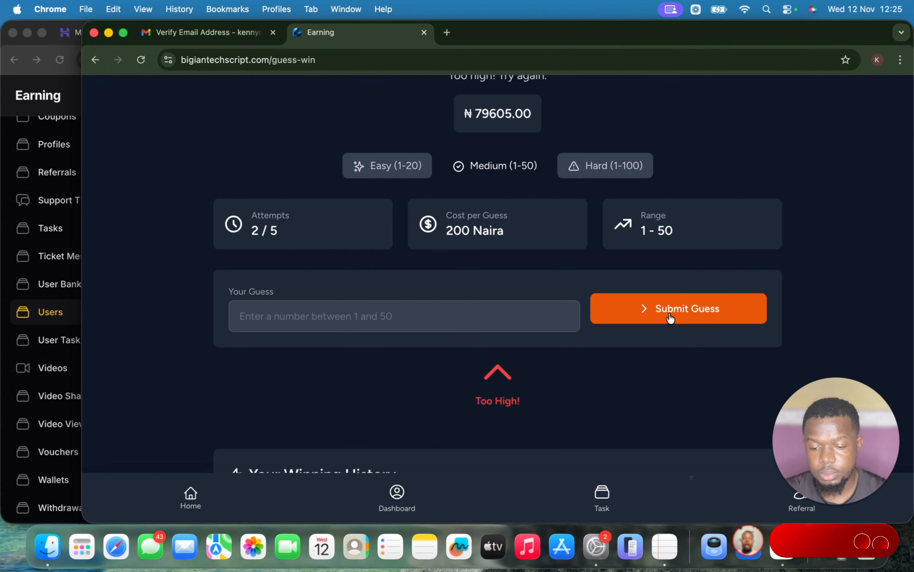
pyautogui.click(484, 312)
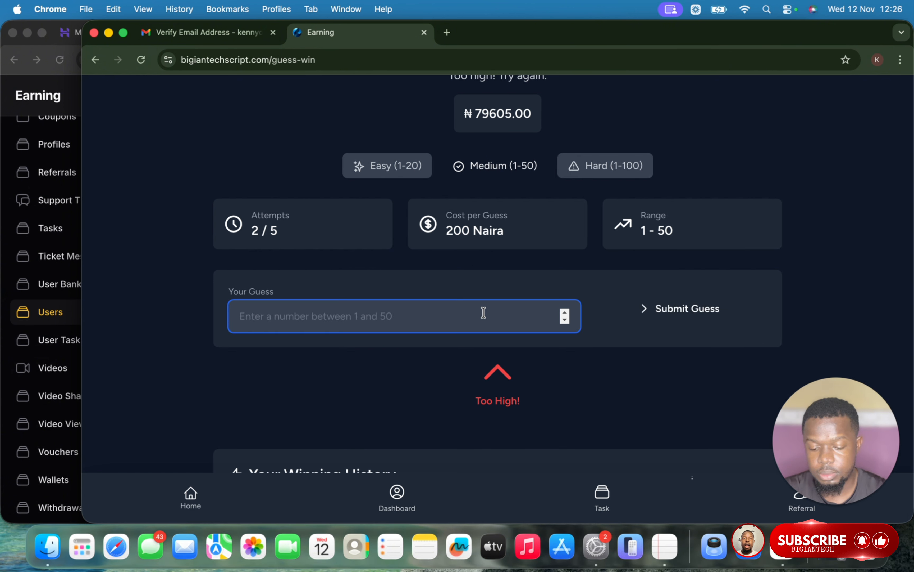
pyautogui.write('6')
pyautogui.click(677, 318)
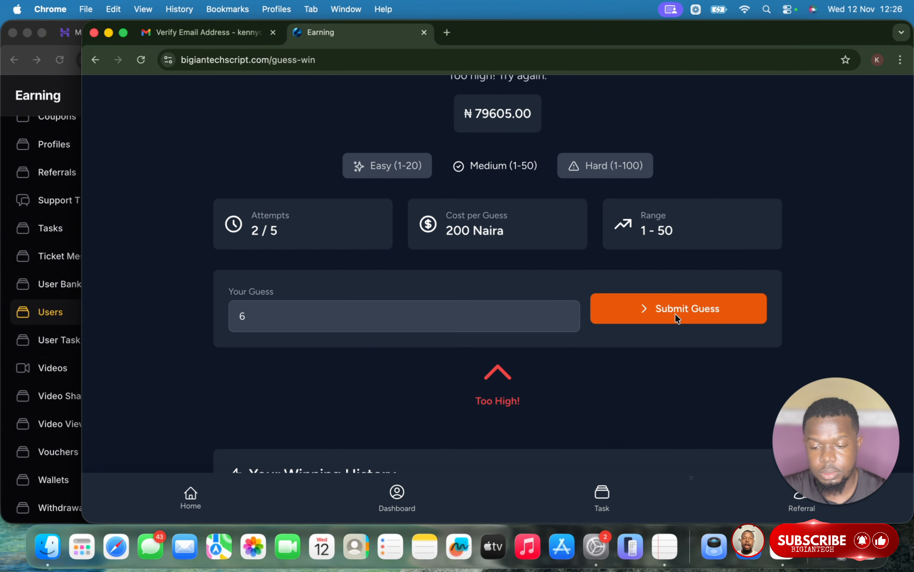
# Read the hint and use the last two attempts of the Medium game on guesses of 3 and 33
pyautogui.scroll(-2, 496, 346)
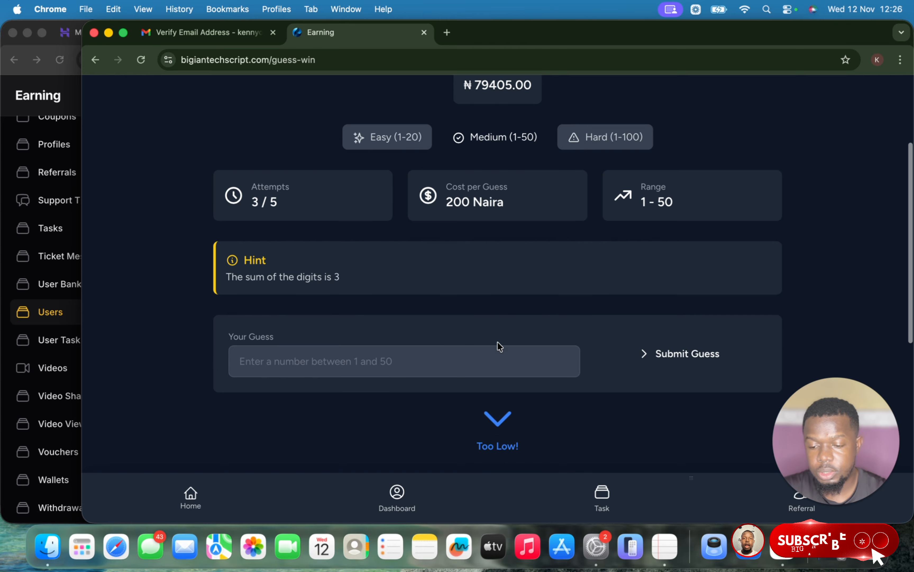
pyautogui.click(373, 358)
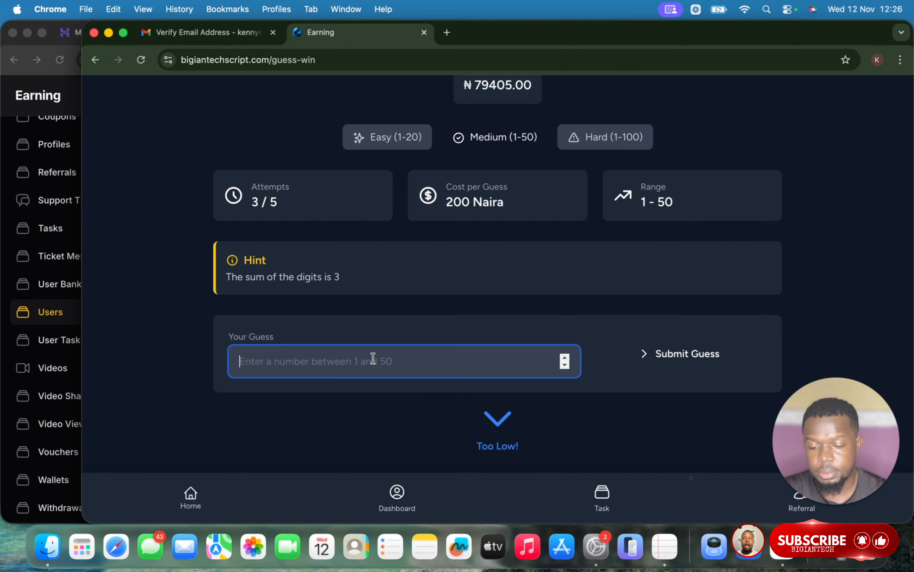
pyautogui.write('3')
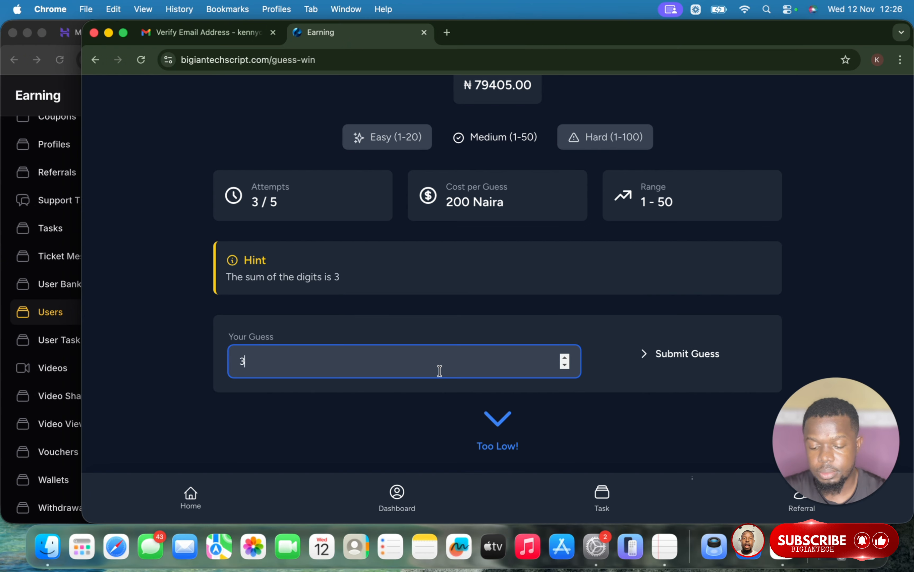
pyautogui.click(648, 357)
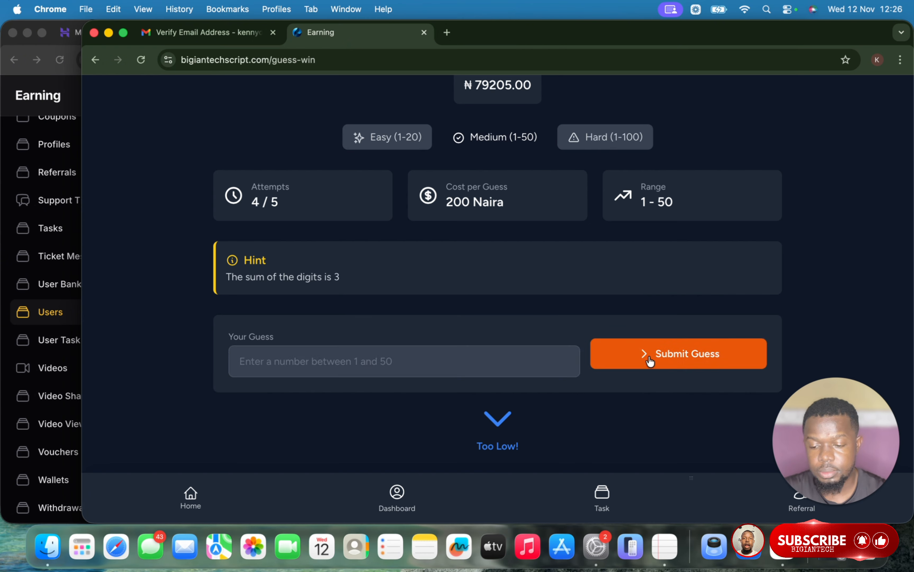
pyautogui.click(446, 355)
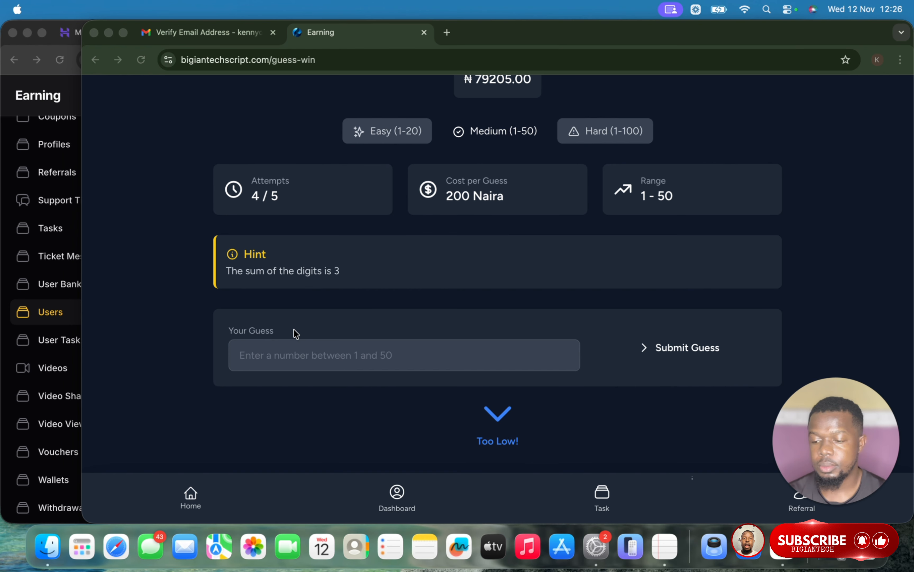
pyautogui.click(323, 362)
pyautogui.write('33')
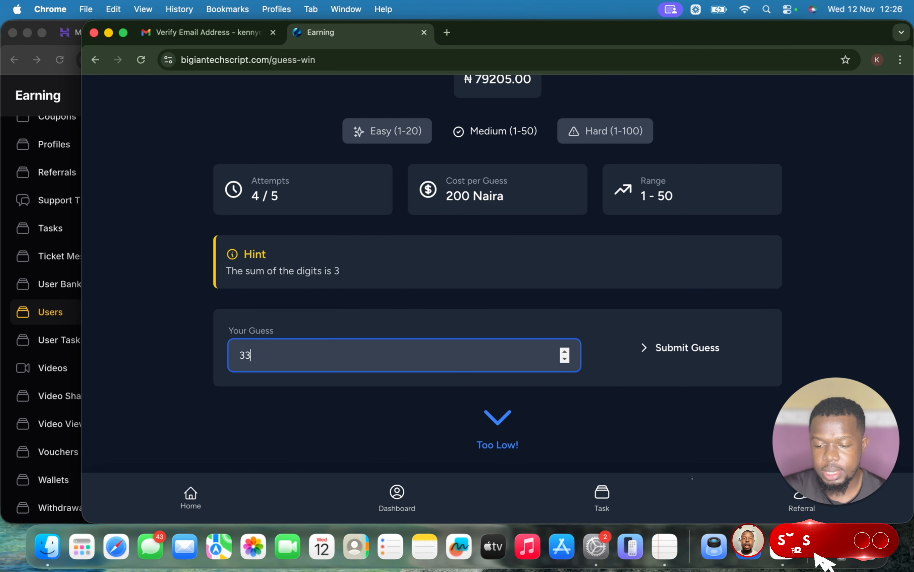
pyautogui.click(680, 349)
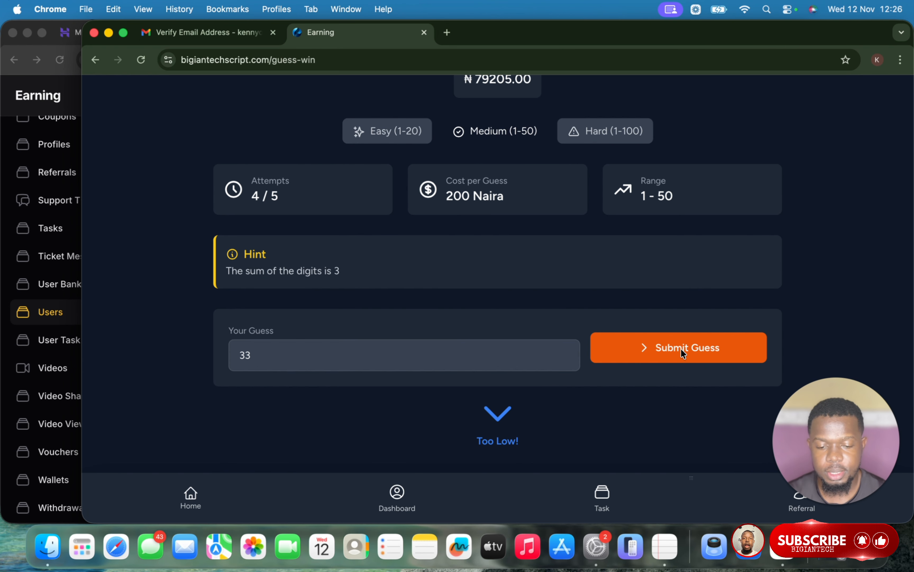
pyautogui.scroll(-4, 571, 367)
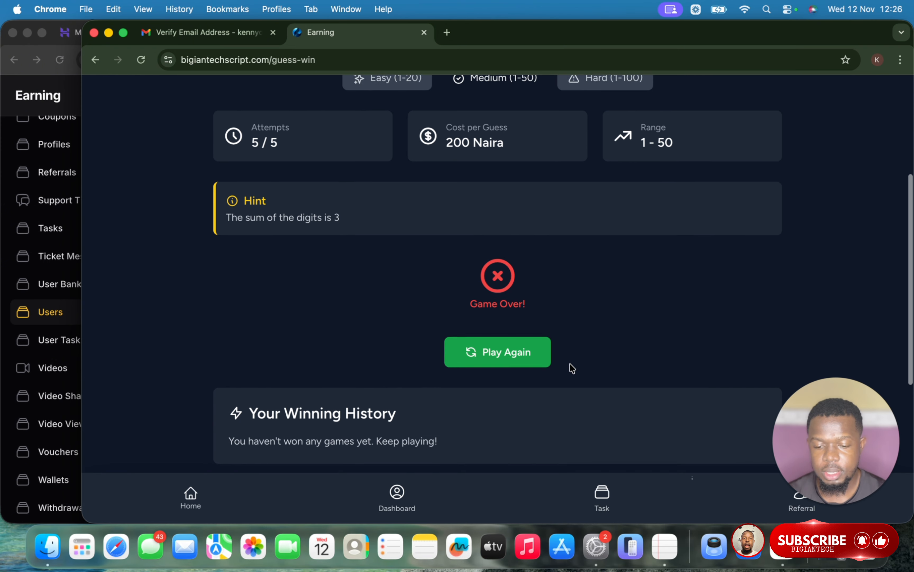
# Review the finished game's outcome and winning history, and check the earning balance on the member dashboard
pyautogui.scroll(10, 521, 307)
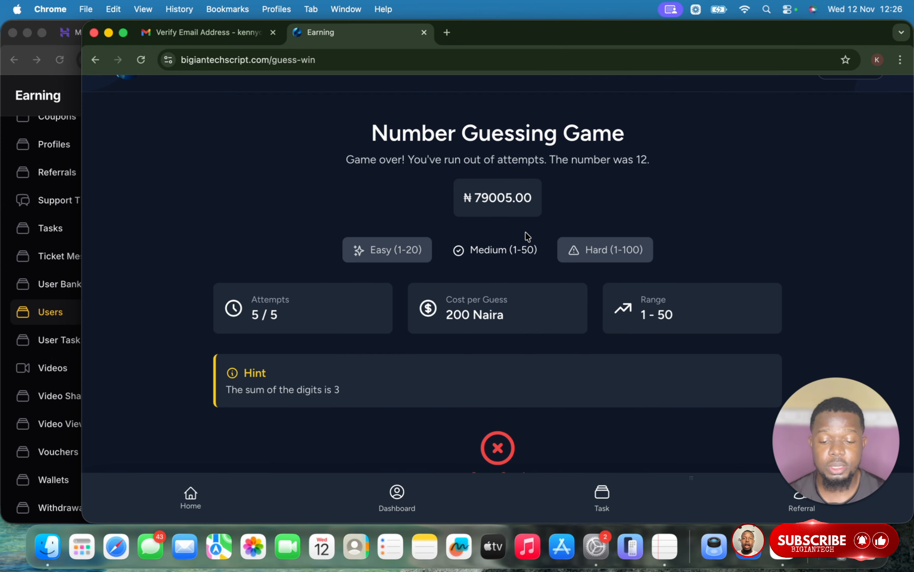
pyautogui.scroll(-14, 594, 321)
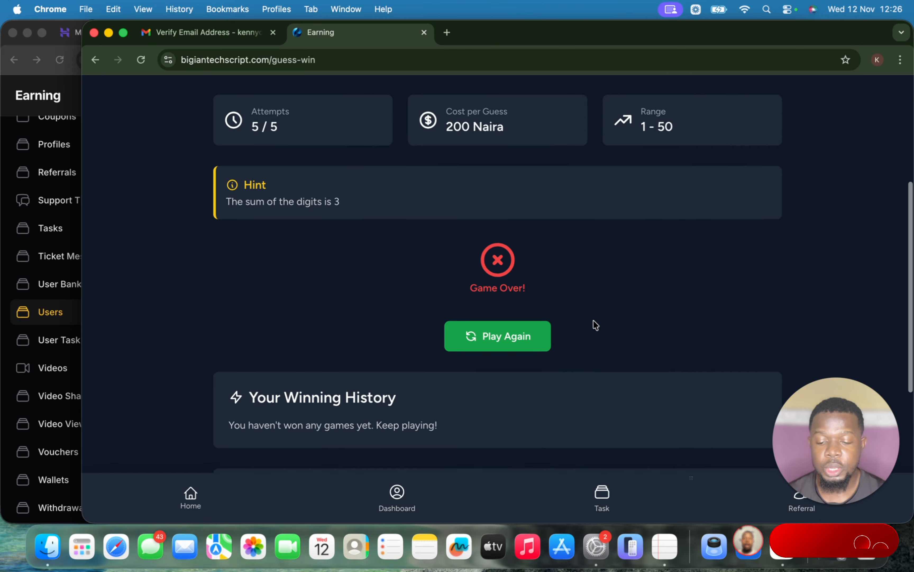
pyautogui.click(397, 498)
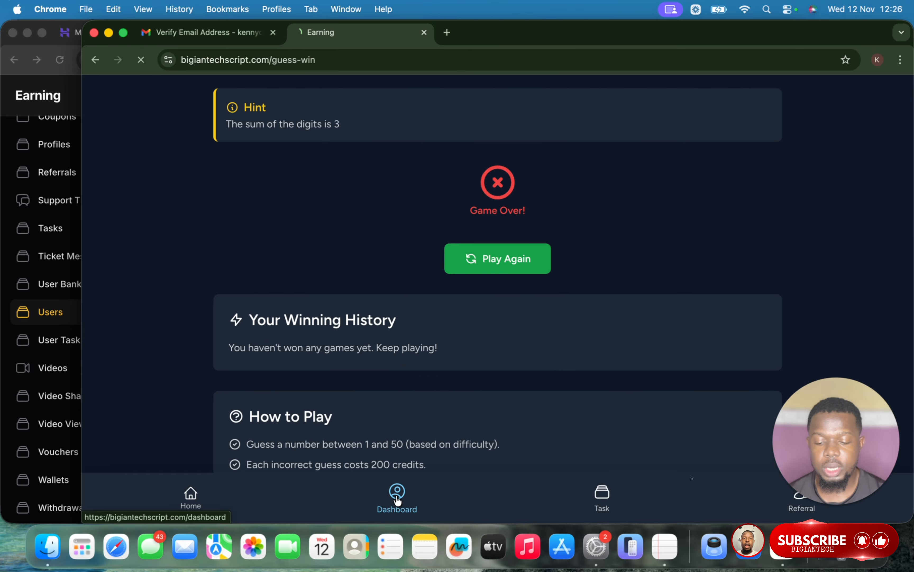
pyautogui.scroll(-12, 467, 396)
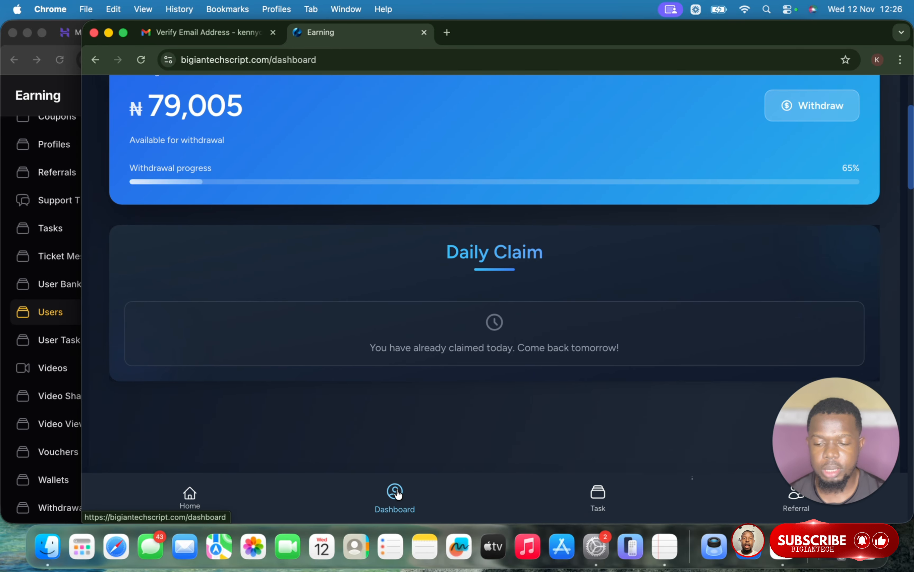
# Open the Watch & Earn section from the member dashboard and look through the available videos
pyautogui.scroll(-20, 467, 396)
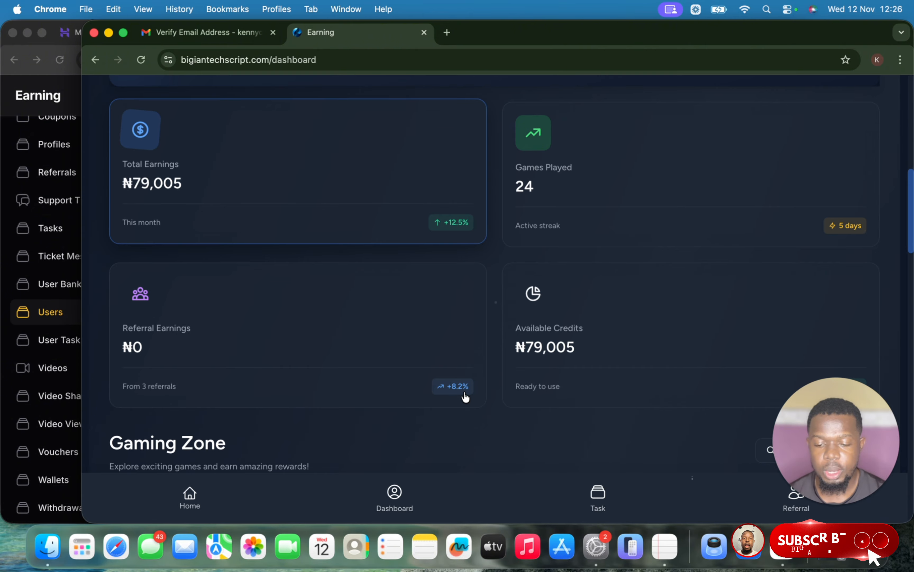
pyautogui.scroll(-8, 466, 397)
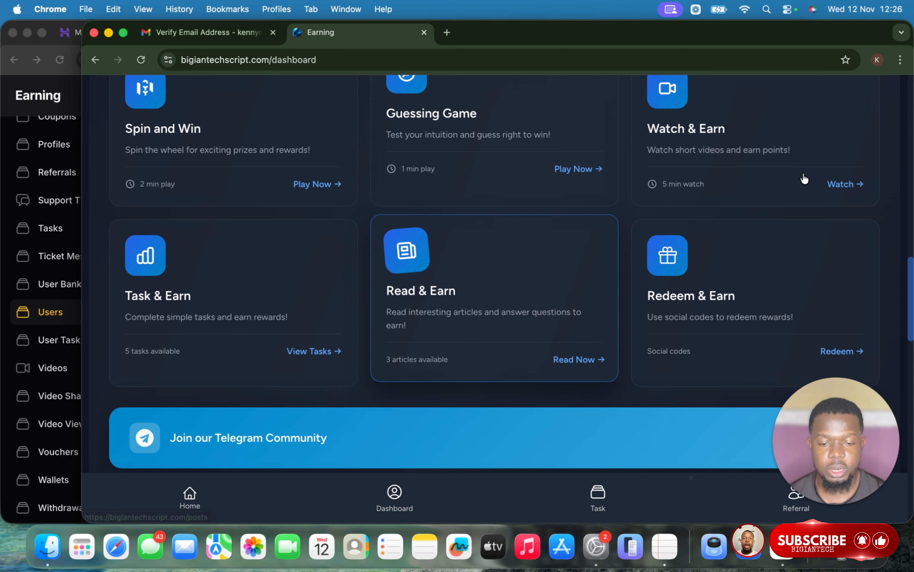
pyautogui.click(838, 183)
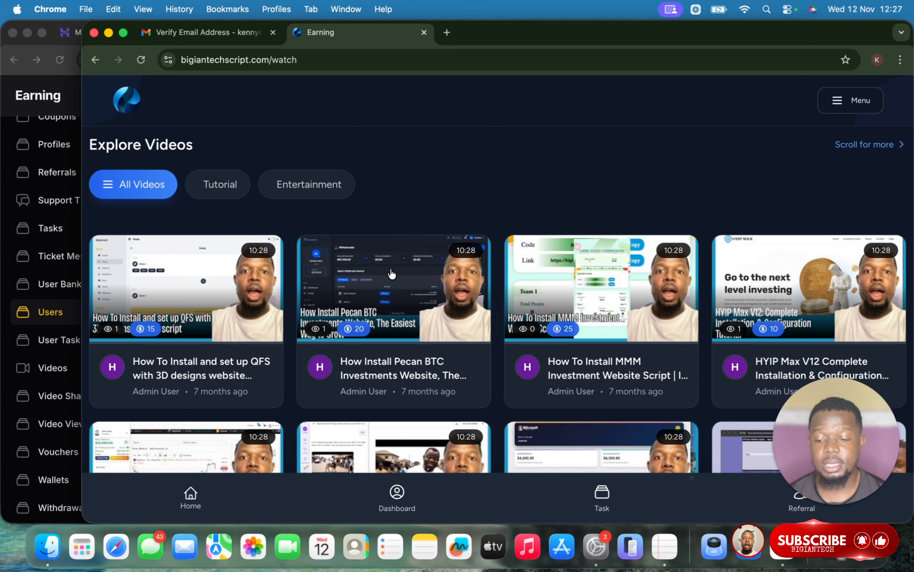
pyautogui.scroll(-9, 435, 185)
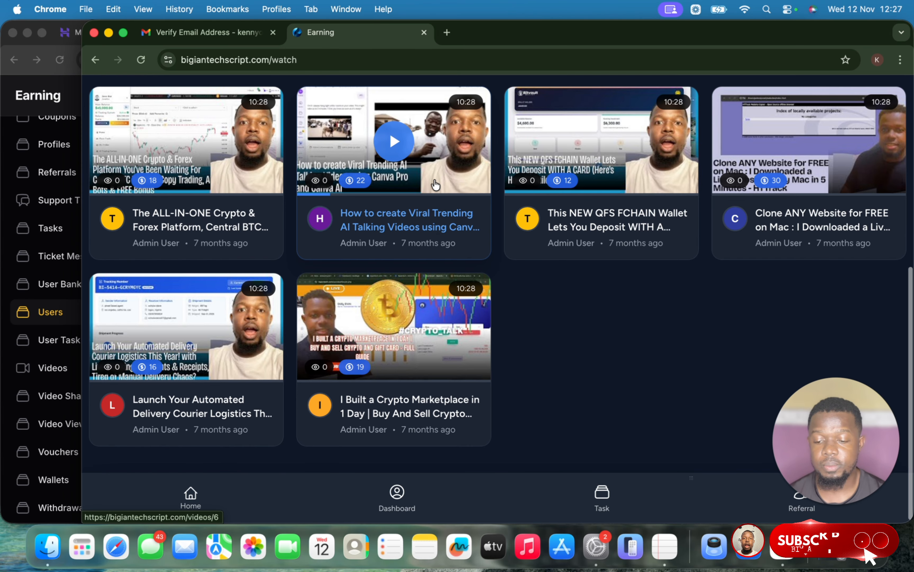
pyautogui.scroll(9, 435, 184)
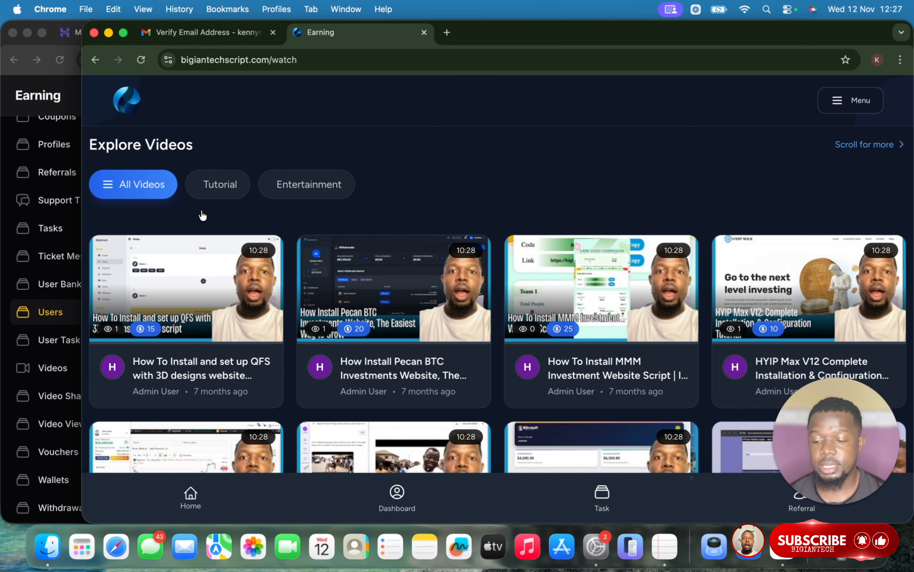
# Switch to the admin window, view the video categories and look at the new category form
pyautogui.click(12, 300)
pyautogui.scroll(3, 161, 248)
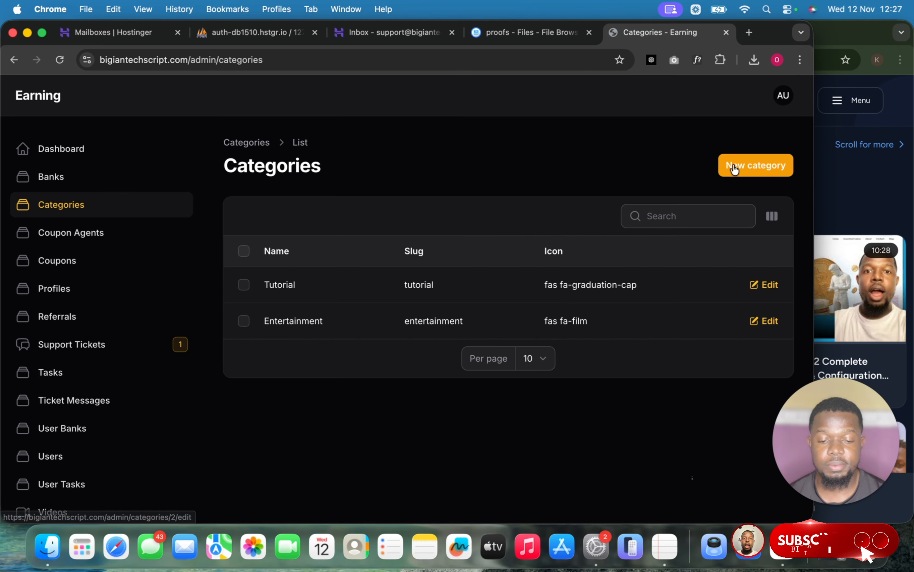
pyautogui.click(737, 169)
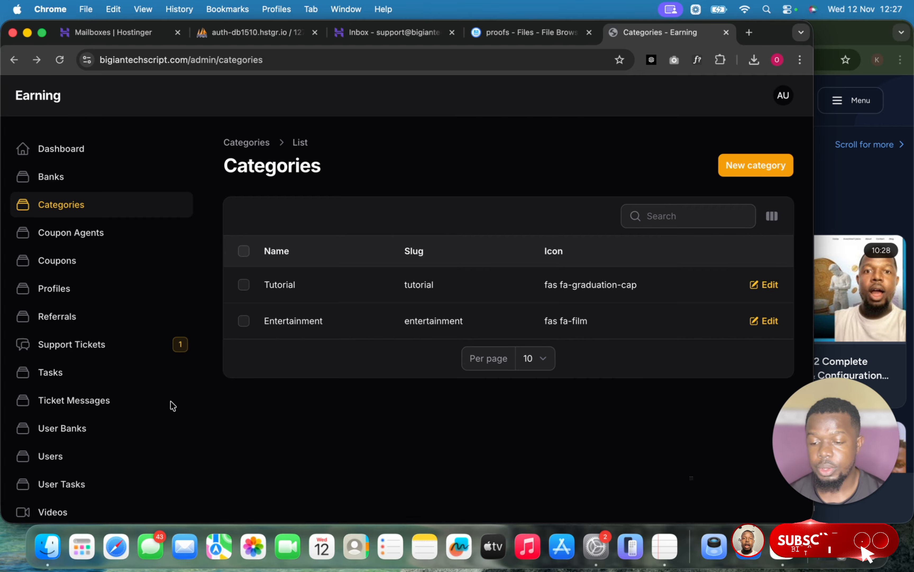
# Look through the admin list of videos and open the form for creating a new video
pyautogui.scroll(-3, 162, 396)
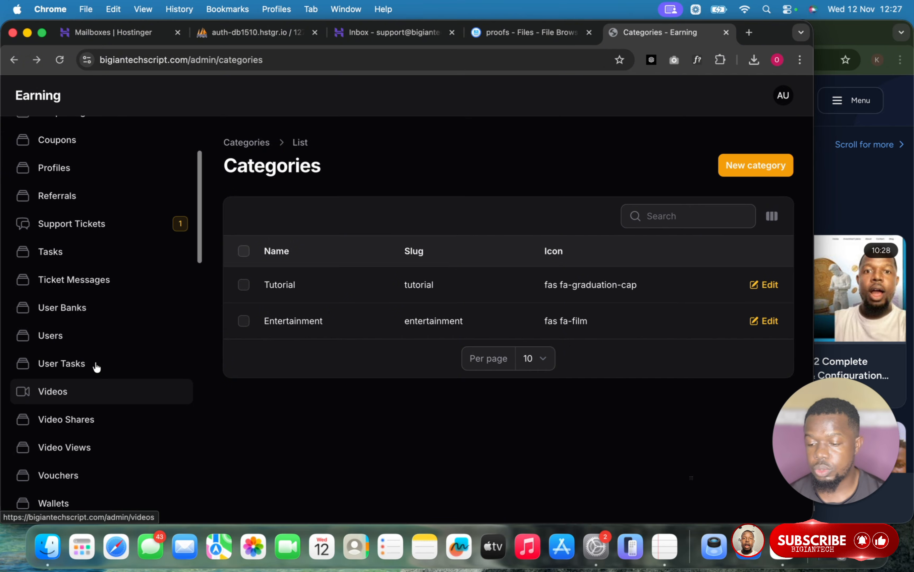
pyautogui.scroll(1, 93, 328)
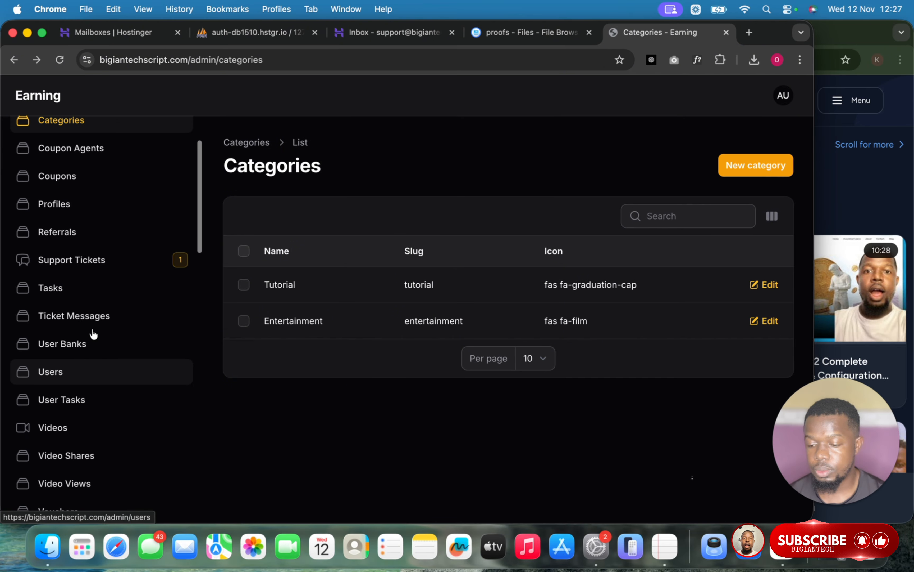
pyautogui.click(63, 434)
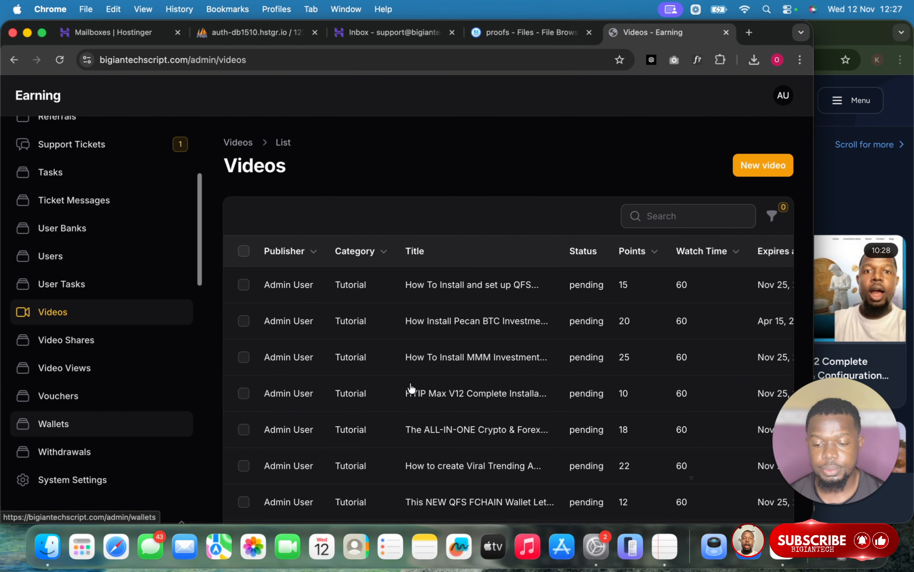
pyautogui.scroll(-3, 410, 387)
pyautogui.scroll(3, 410, 387)
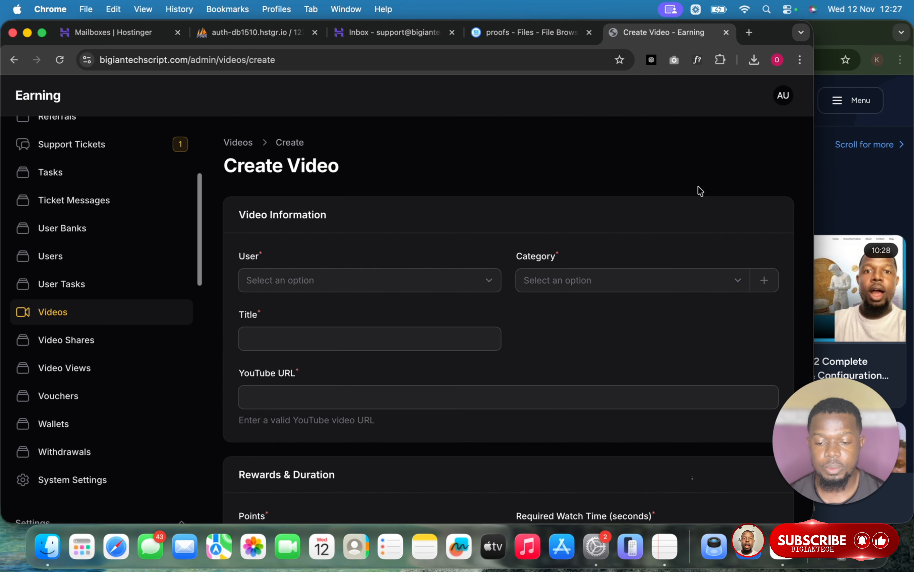
# Explore the User and Category selectors of the new video form, including a user search by name, leaving both empty
pyautogui.scroll(-3, 459, 236)
pyautogui.click(460, 210)
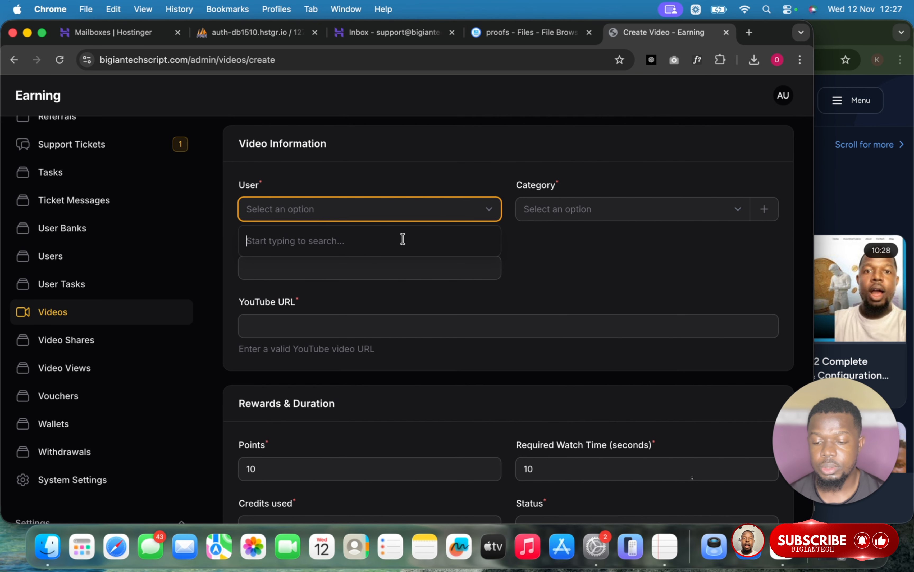
pyautogui.click(458, 156)
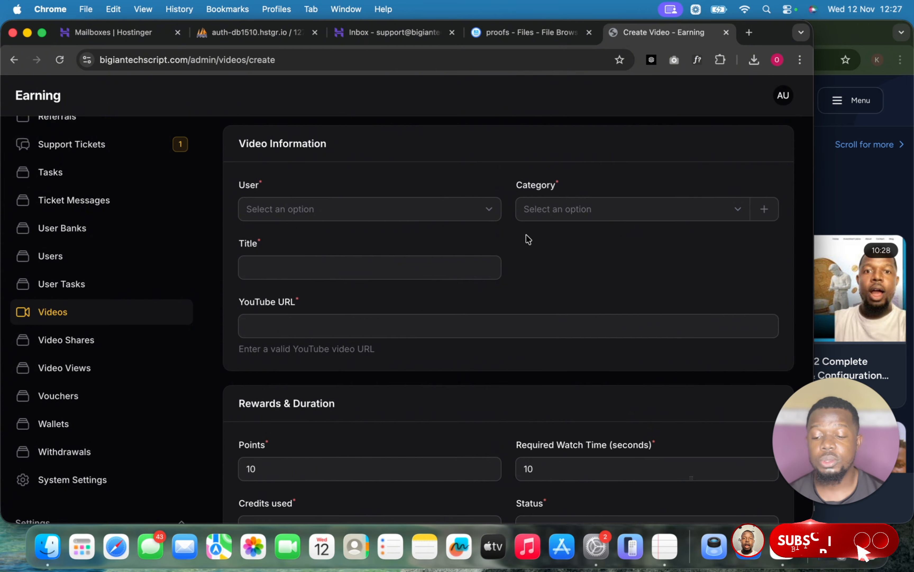
pyautogui.click(482, 217)
pyautogui.click(564, 211)
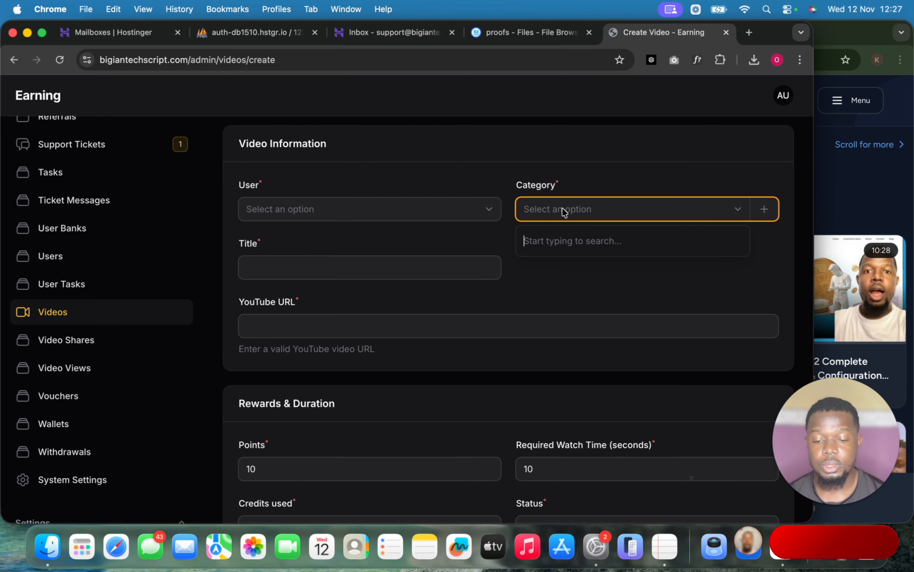
pyautogui.click(431, 217)
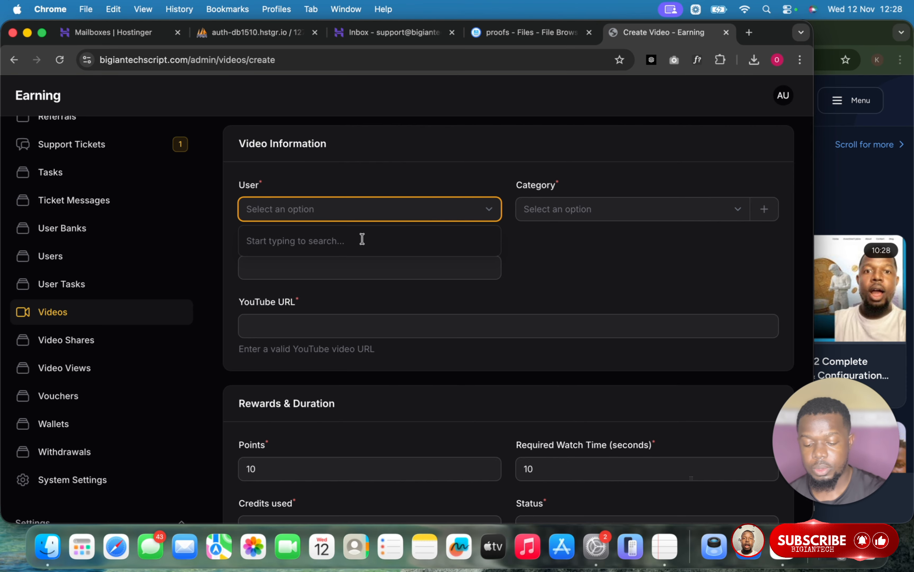
pyautogui.write('oc')
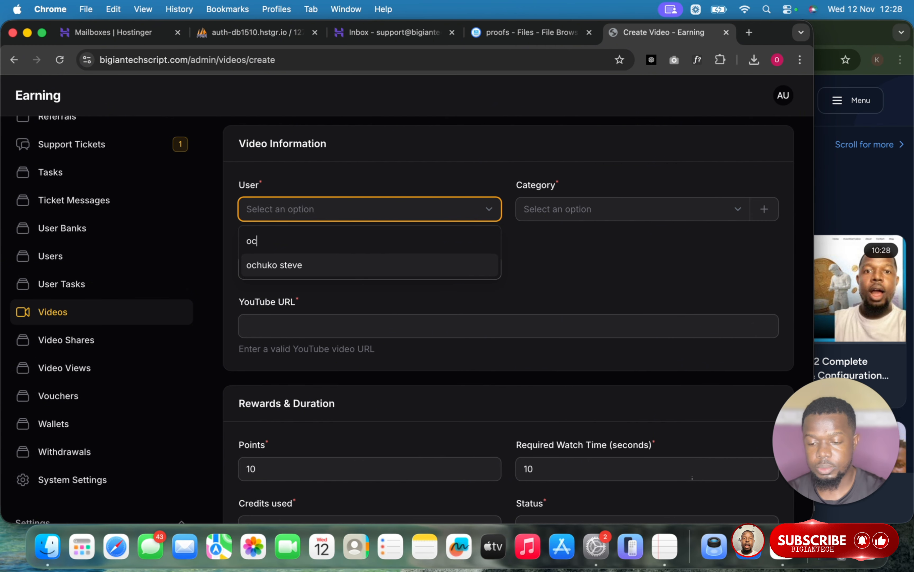
pyautogui.press('BackSpace')
pyautogui.press('BackSpace')
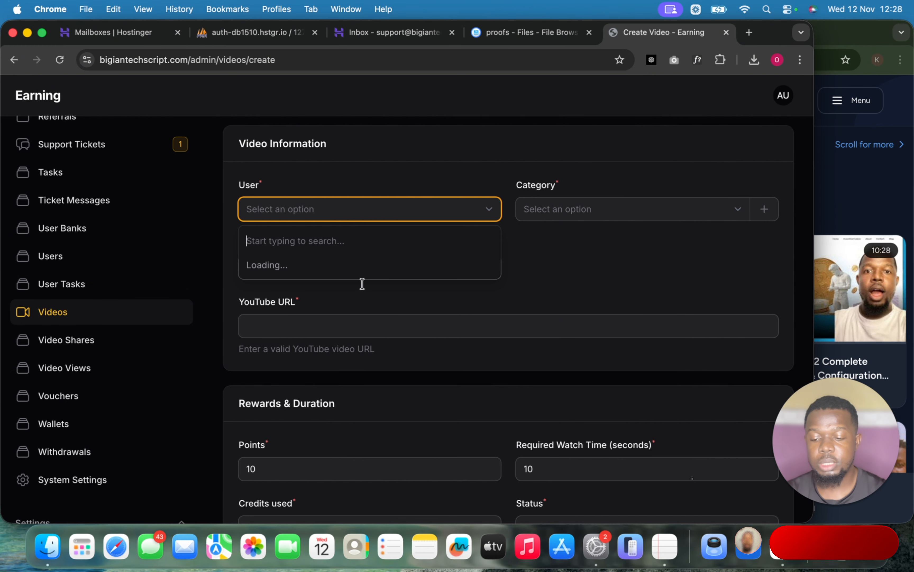
pyautogui.click(563, 255)
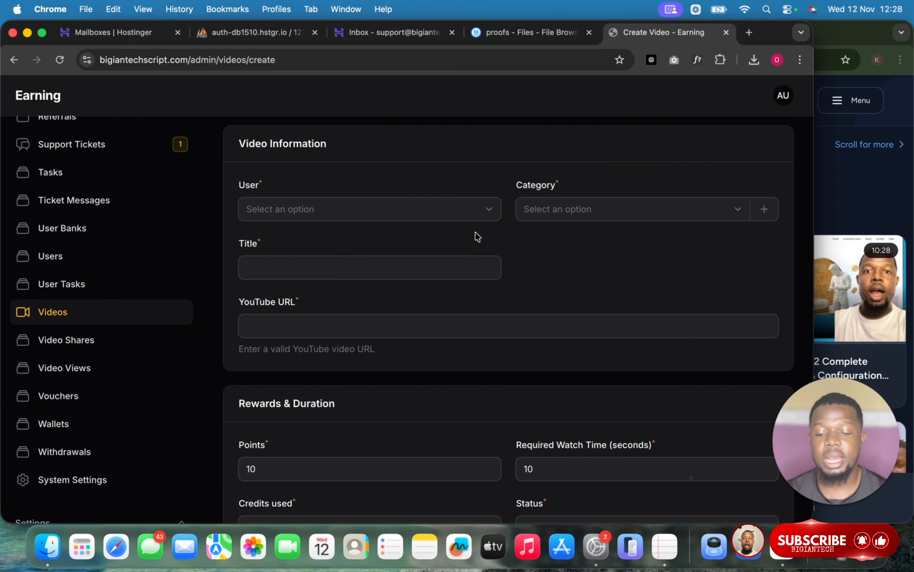
# Examine the new video's reward, watch time, status and availability settings, and compare them with the member's video page
pyautogui.scroll(-5, 478, 237)
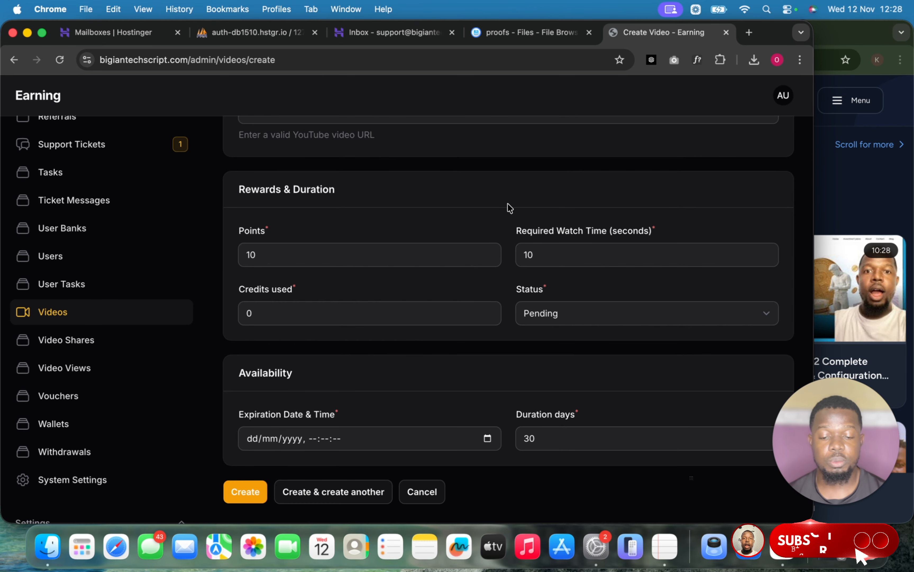
pyautogui.scroll(5, 523, 204)
pyautogui.scroll(-5, 524, 204)
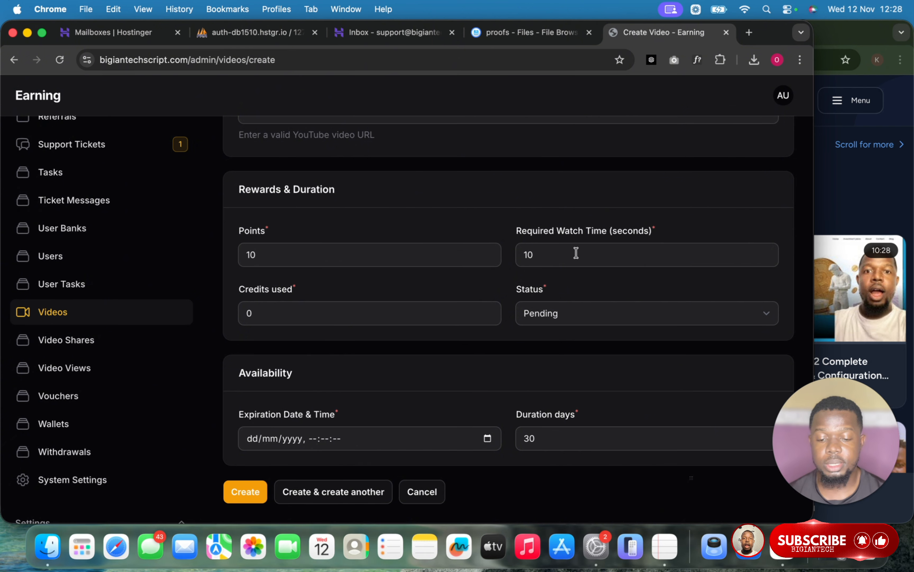
pyautogui.click(585, 322)
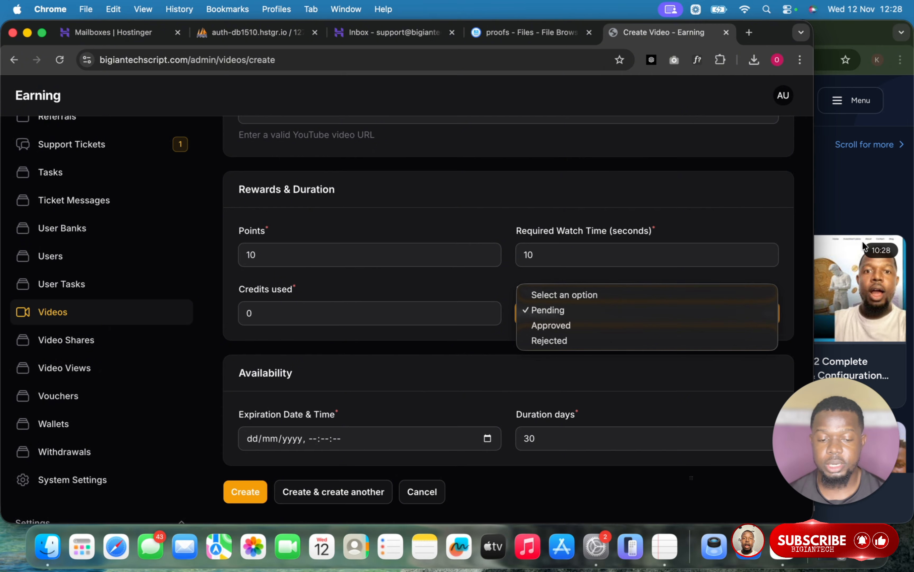
pyautogui.click(855, 214)
pyautogui.scroll(-3, 377, 240)
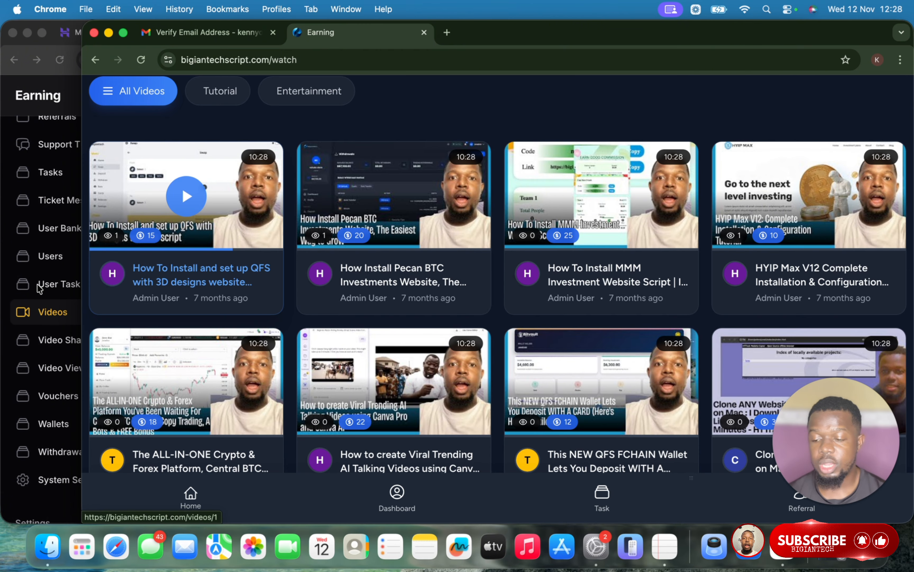
pyautogui.click(15, 321)
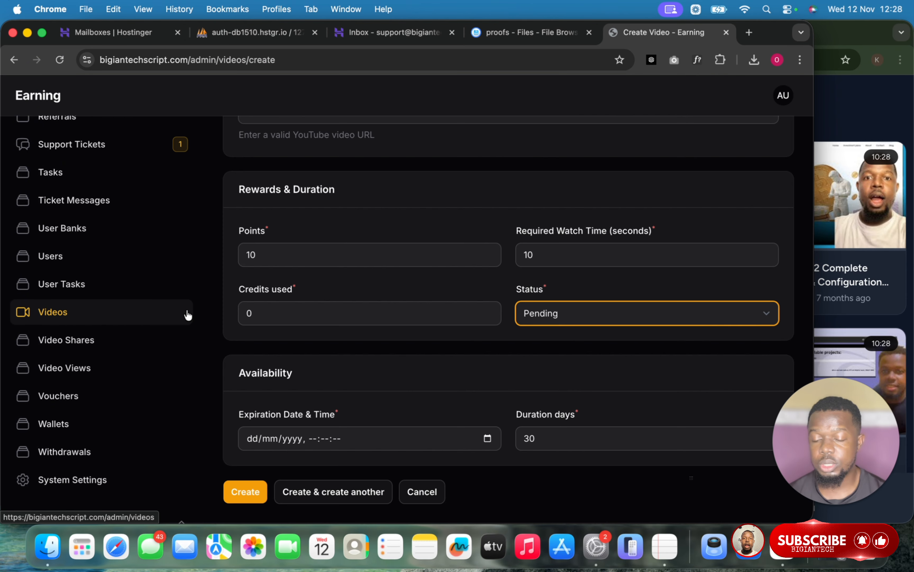
# Open the existing QFS 3D designs video for editing in admin and review its details, rewards and availability
pyautogui.scroll(5, 298, 316)
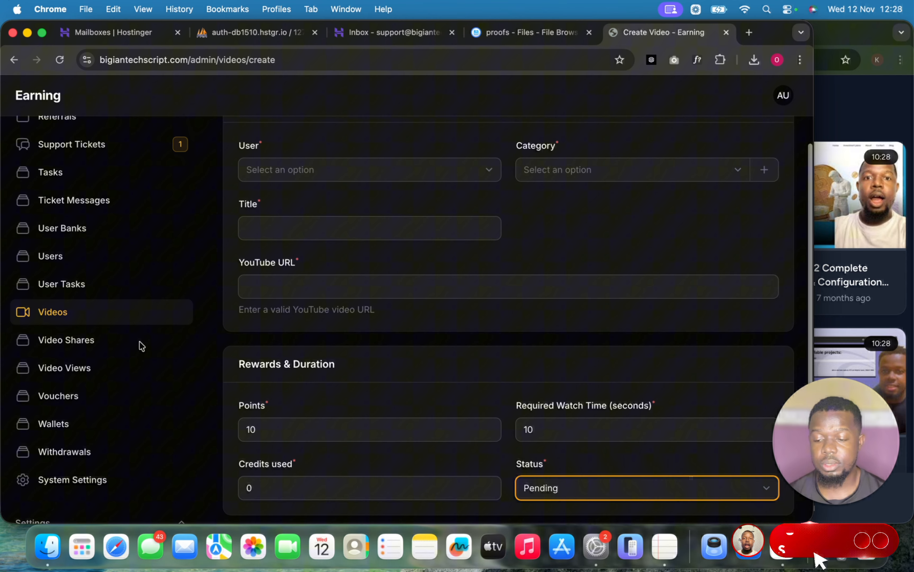
pyautogui.click(84, 314)
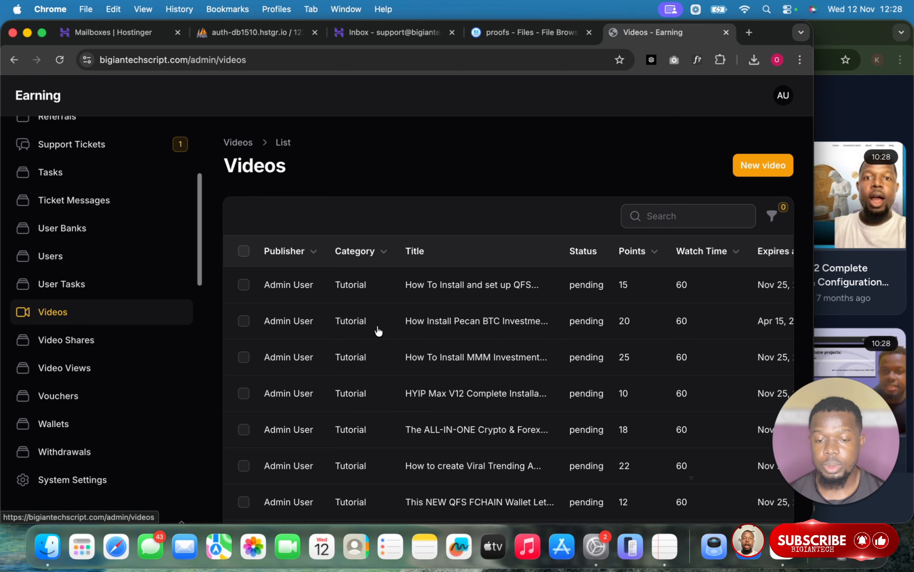
pyautogui.hscroll(5, 661, 308)
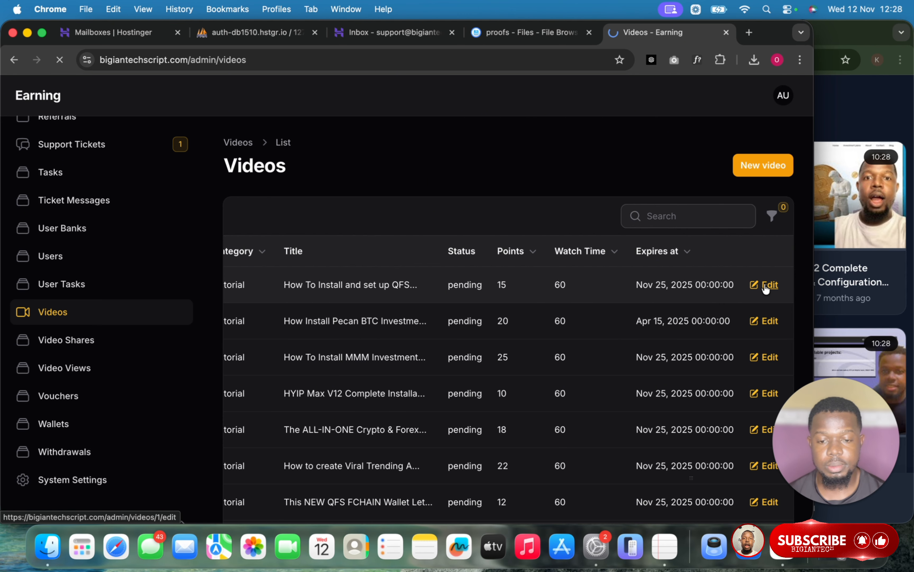
pyautogui.scroll(-3, 550, 339)
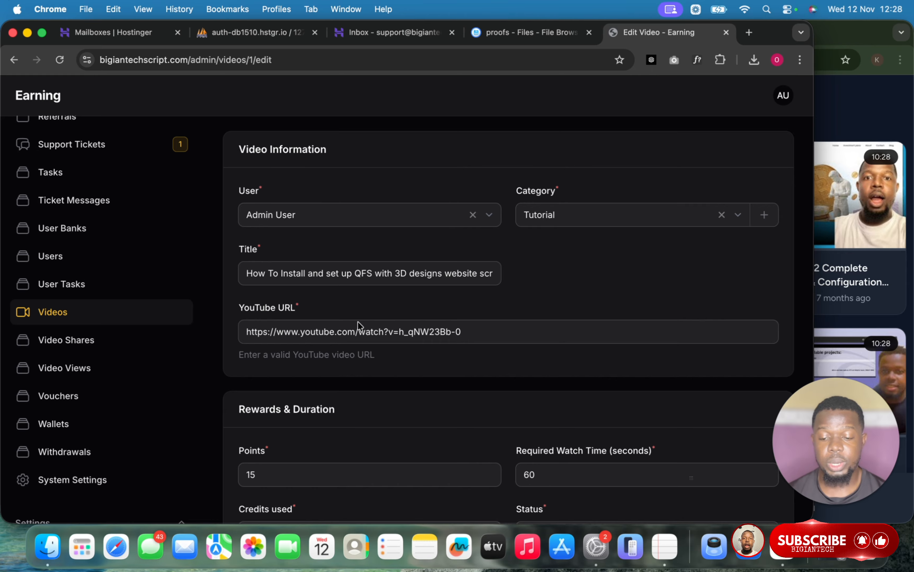
pyautogui.scroll(-5, 358, 321)
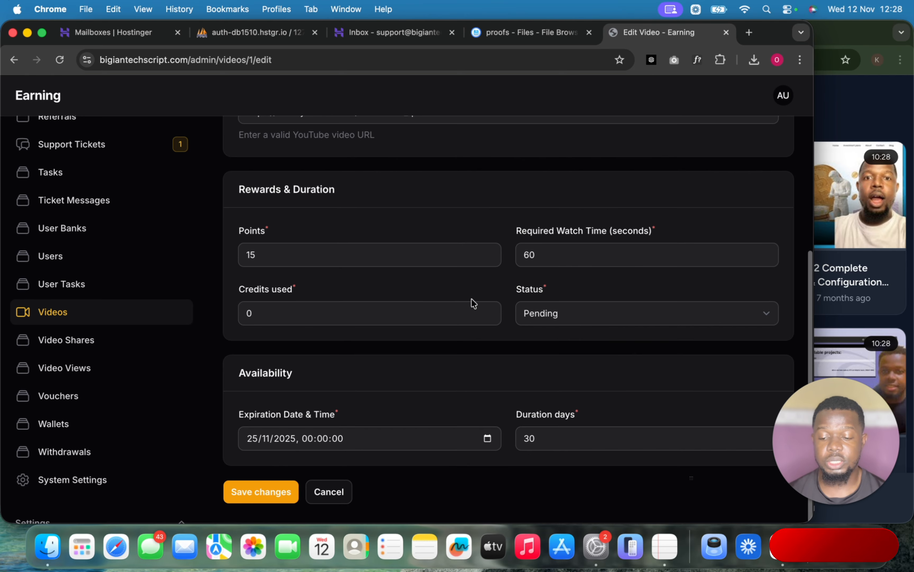
pyautogui.click(274, 311)
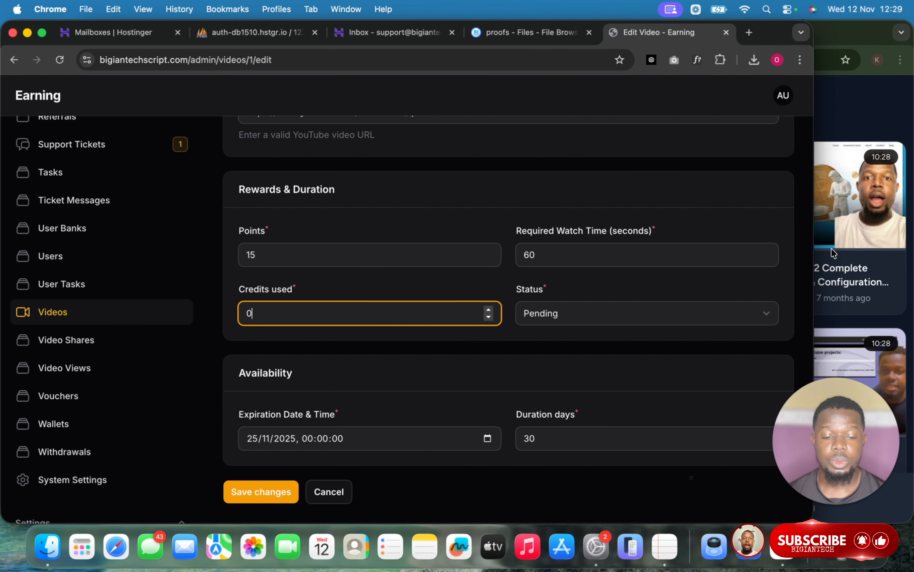
# In the member window, play "How to create Viral Trending AI Talking Videos using Canva Pro and Canva AI" and check the watch-time counter
pyautogui.click(851, 141)
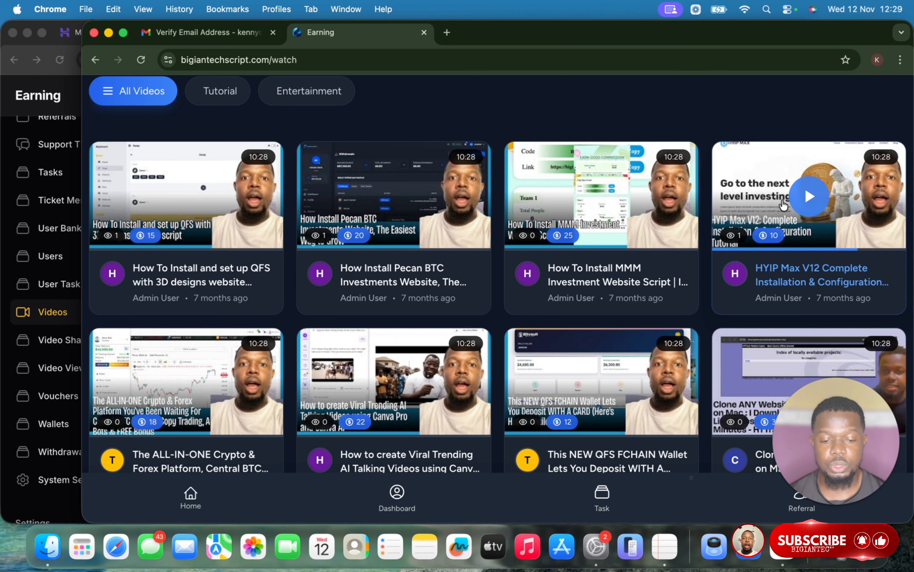
pyautogui.click(414, 388)
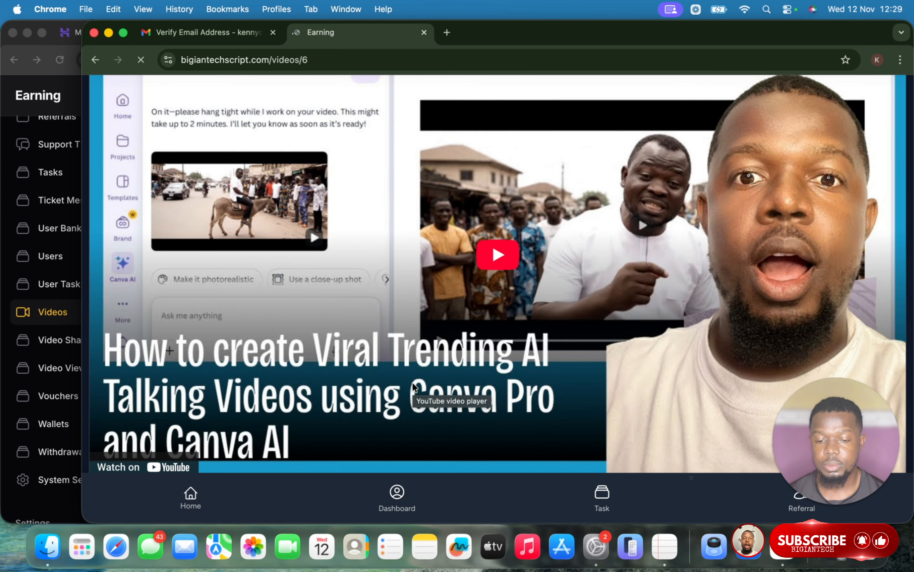
pyautogui.scroll(-6, 414, 388)
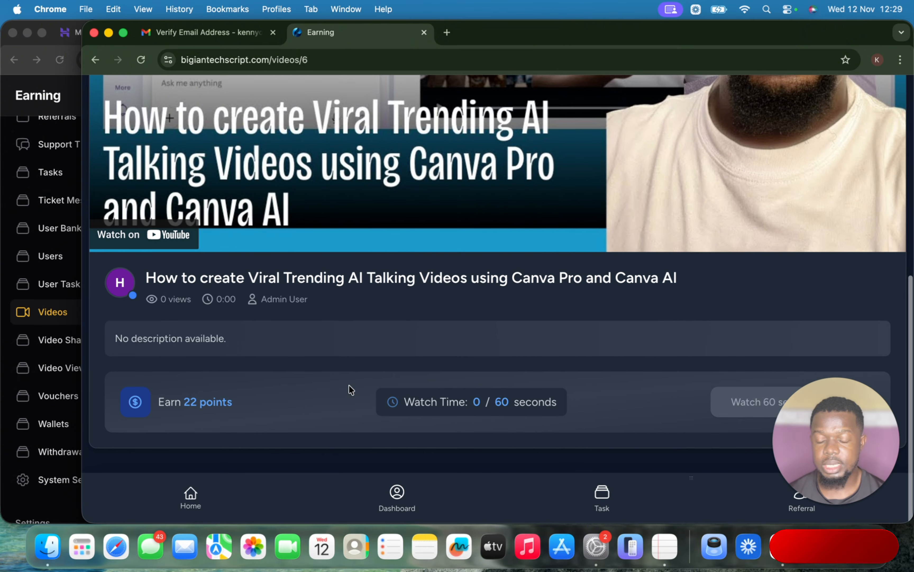
pyautogui.scroll(6, 392, 316)
pyautogui.click(497, 269)
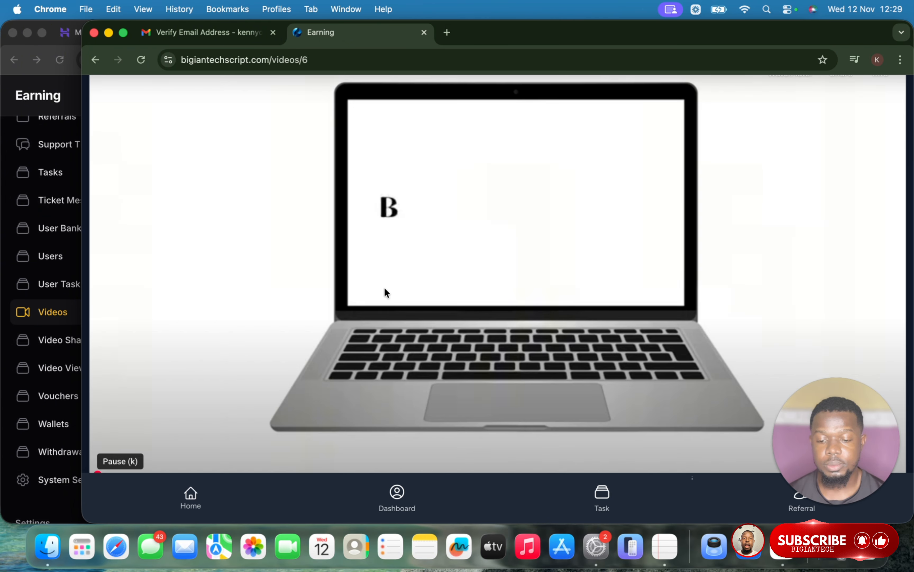
pyautogui.scroll(-6, 385, 288)
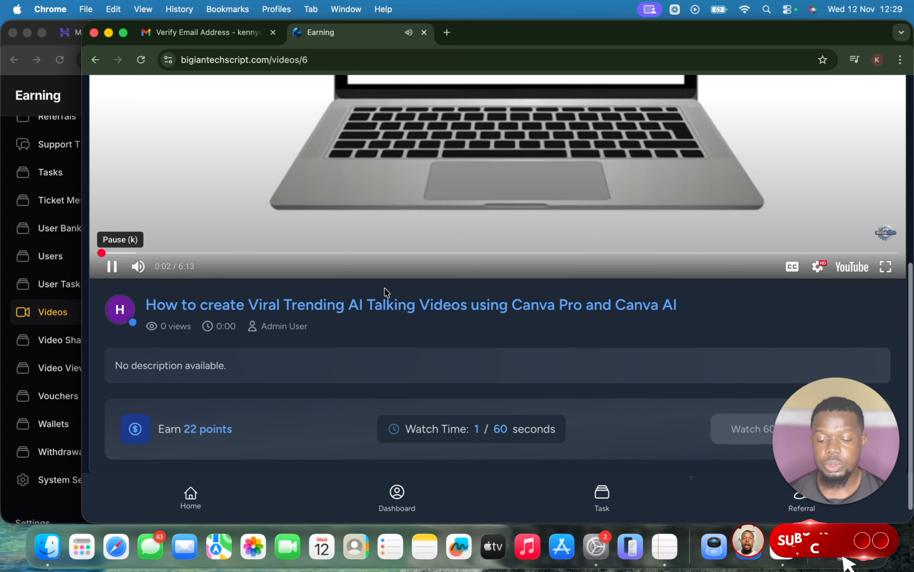
pyautogui.scroll(2, 311, 389)
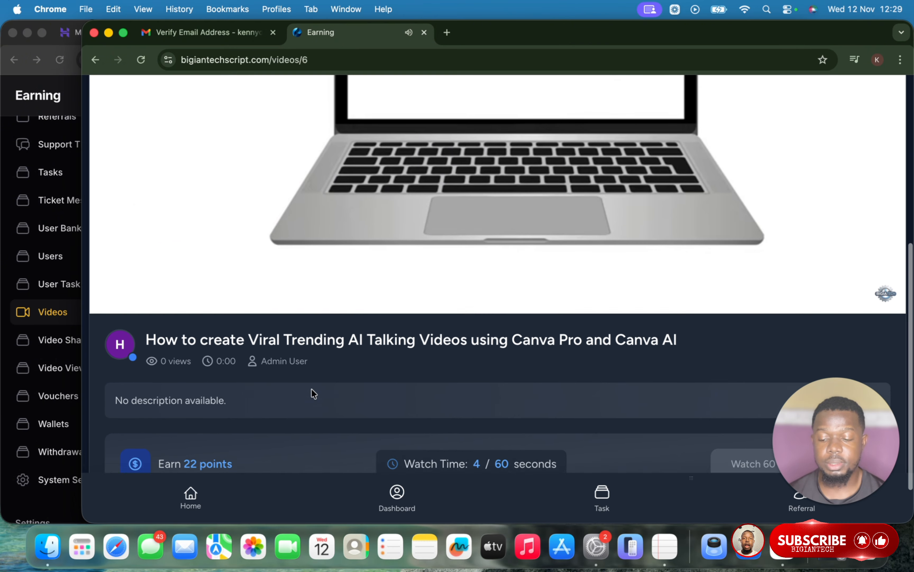
# Keep the Canva AI video playing until 60 seconds are watched, narrowing the member window so the points-claim area fits on screen
pyautogui.scroll(3, 312, 389)
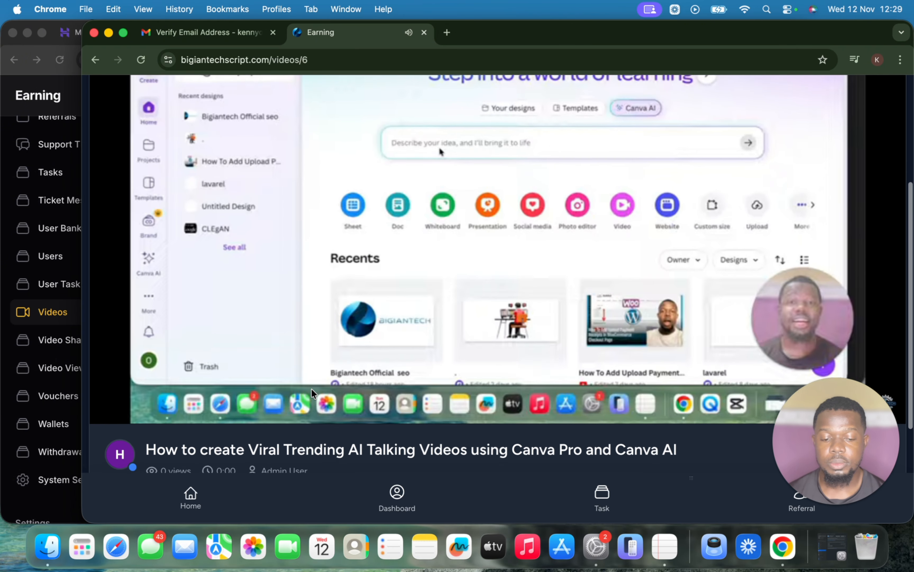
pyautogui.scroll(-4, 311, 388)
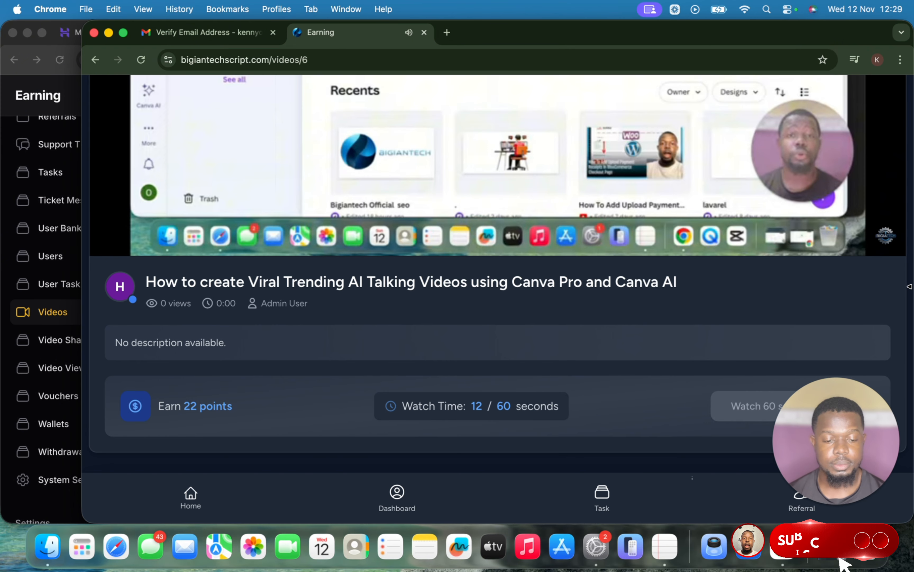
pyautogui.moveTo(908, 286); pyautogui.dragTo(837, 302)
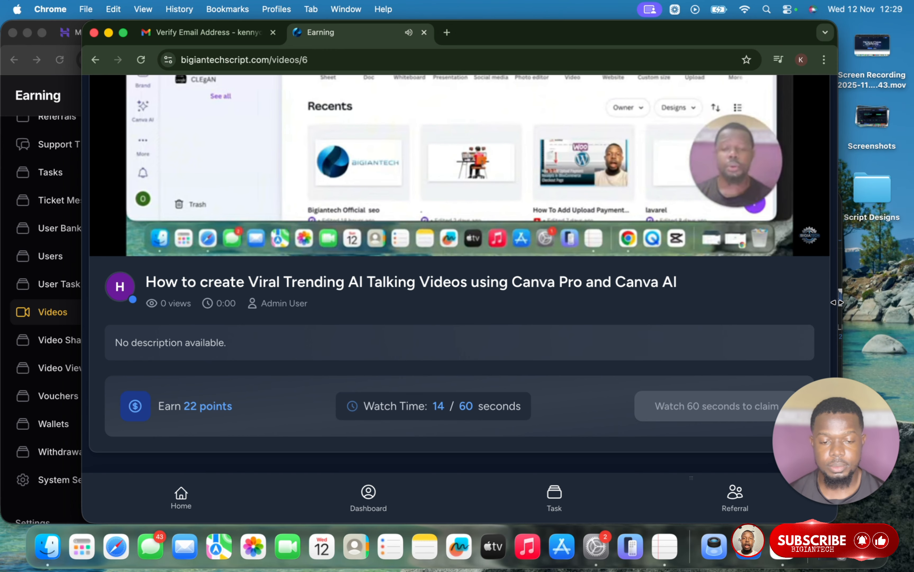
pyautogui.scroll(5, 700, 306)
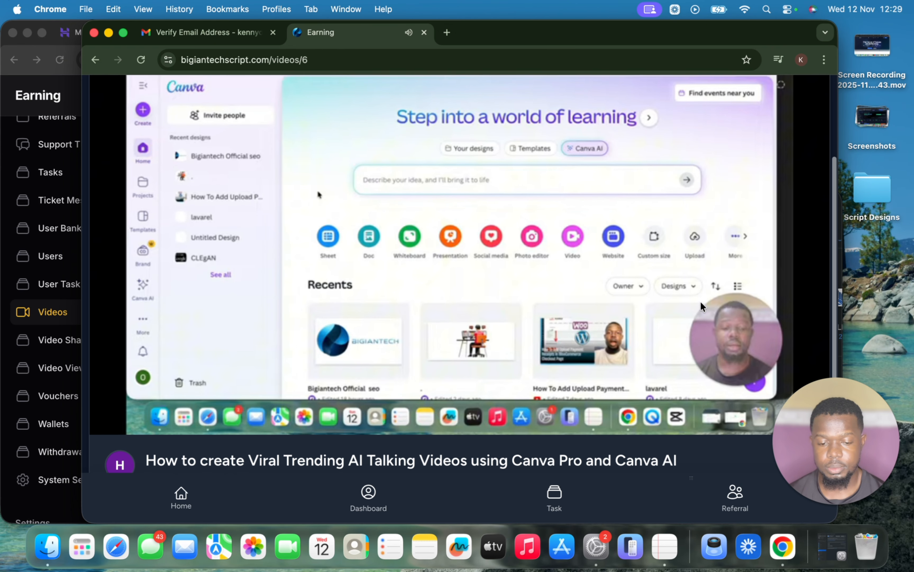
pyautogui.scroll(1, 701, 306)
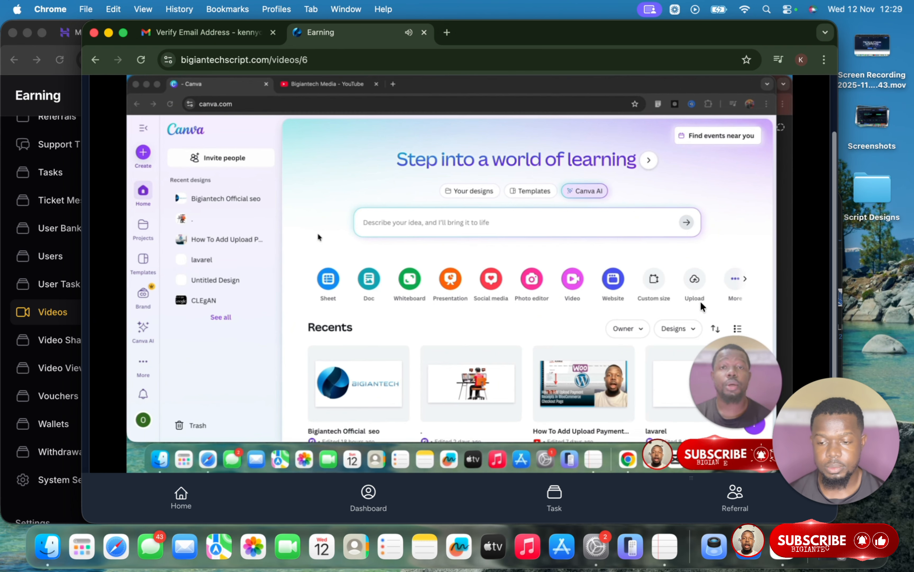
pyautogui.scroll(-1, 701, 306)
pyautogui.scroll(1, 701, 305)
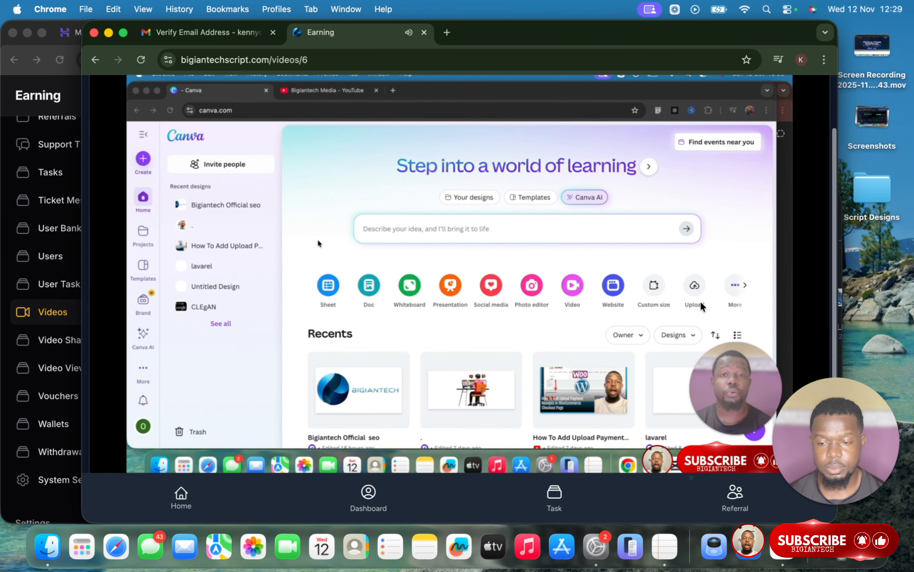
pyautogui.scroll(1, 700, 302)
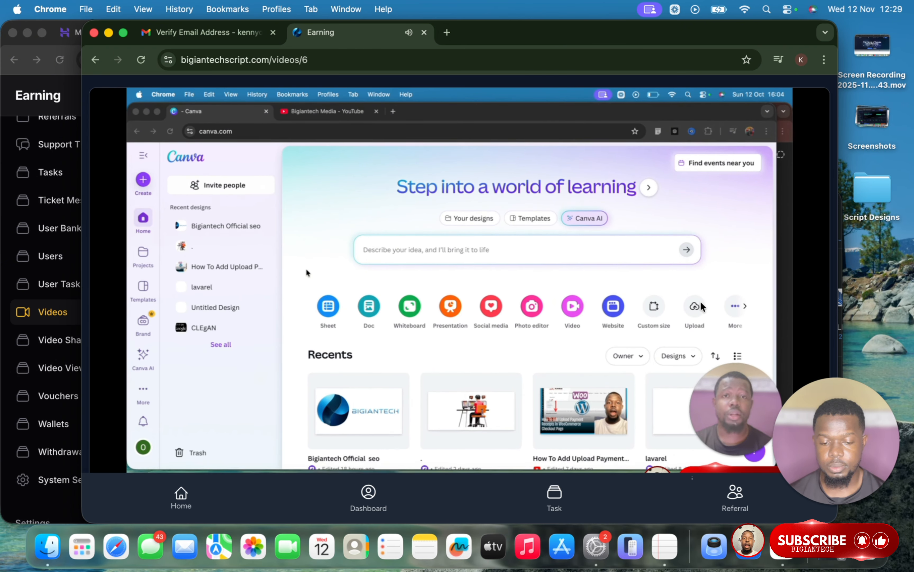
pyautogui.scroll(-1, 701, 306)
pyautogui.scroll(-5, 701, 306)
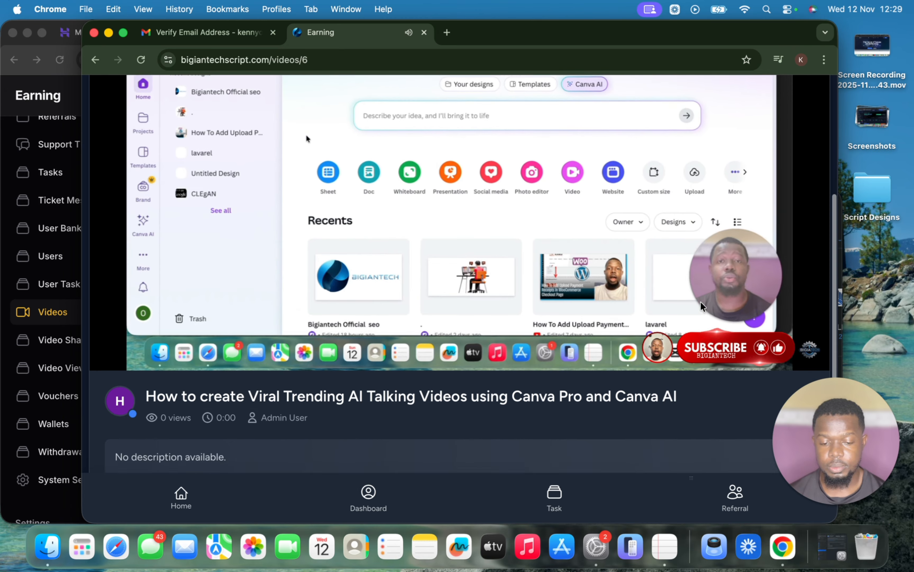
pyautogui.scroll(-5, 701, 307)
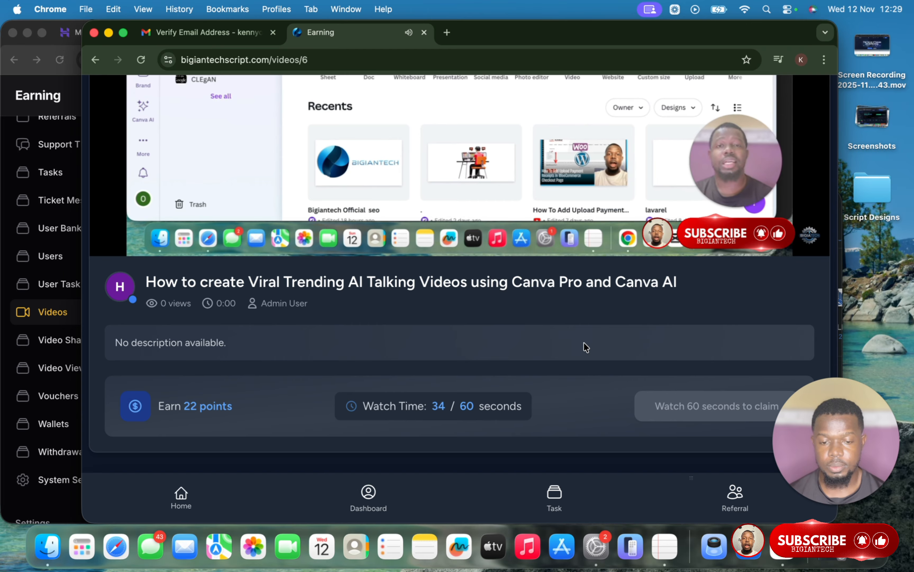
pyautogui.scroll(5, 583, 345)
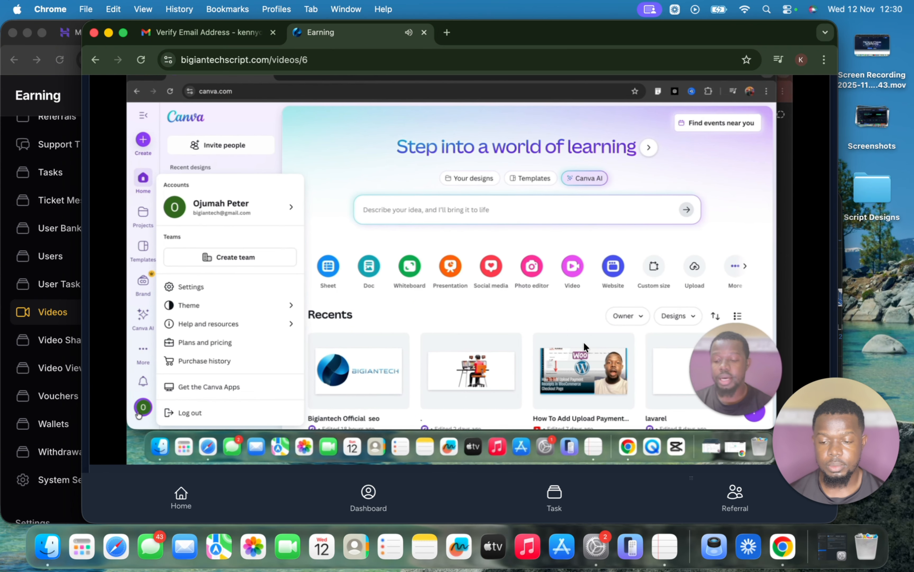
pyautogui.scroll(-5, 584, 341)
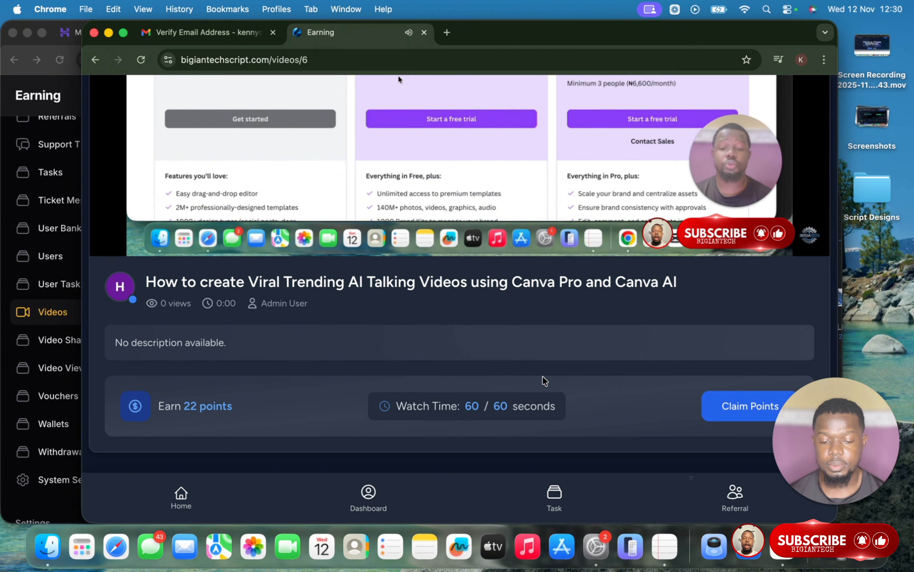
# Pause the video and claim its 22 points
pyautogui.scroll(5, 434, 191)
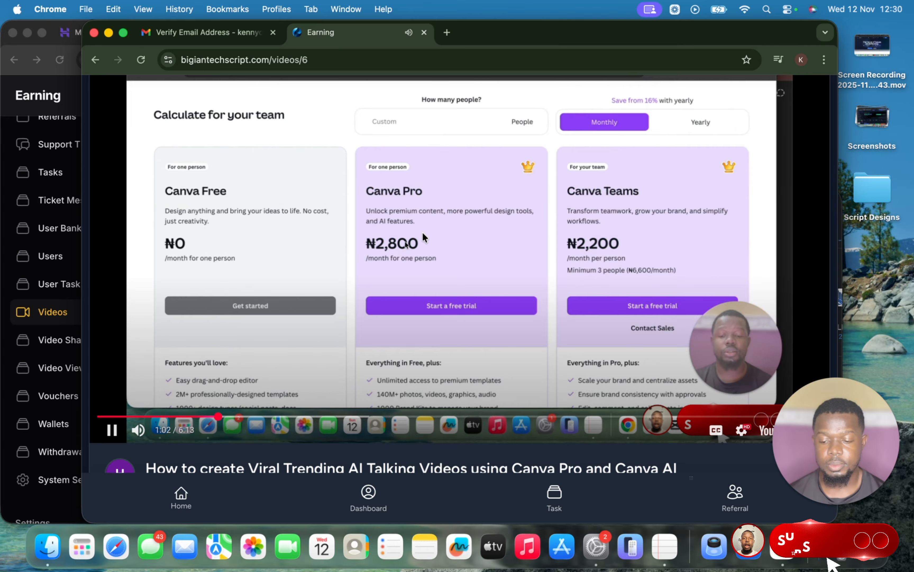
pyautogui.click(423, 235)
pyautogui.scroll(-5, 422, 232)
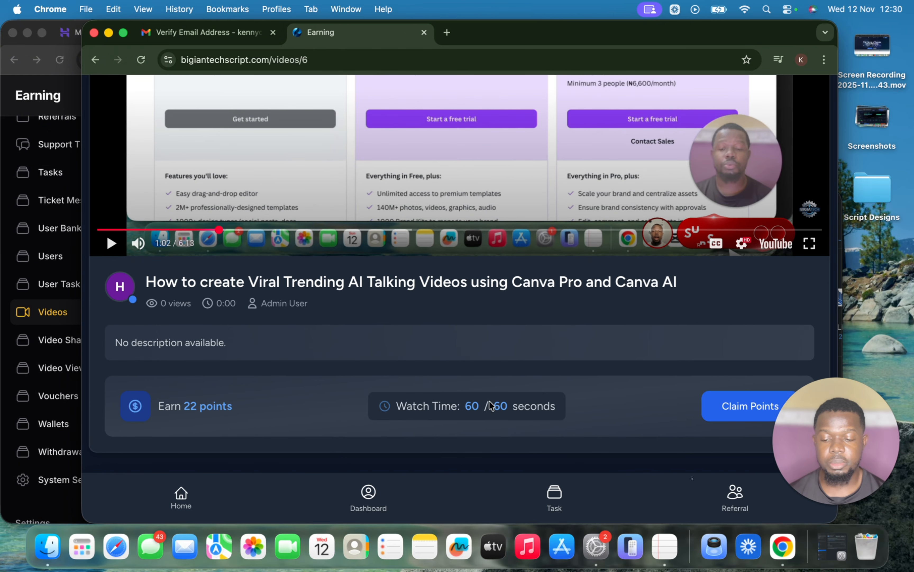
pyautogui.click(722, 410)
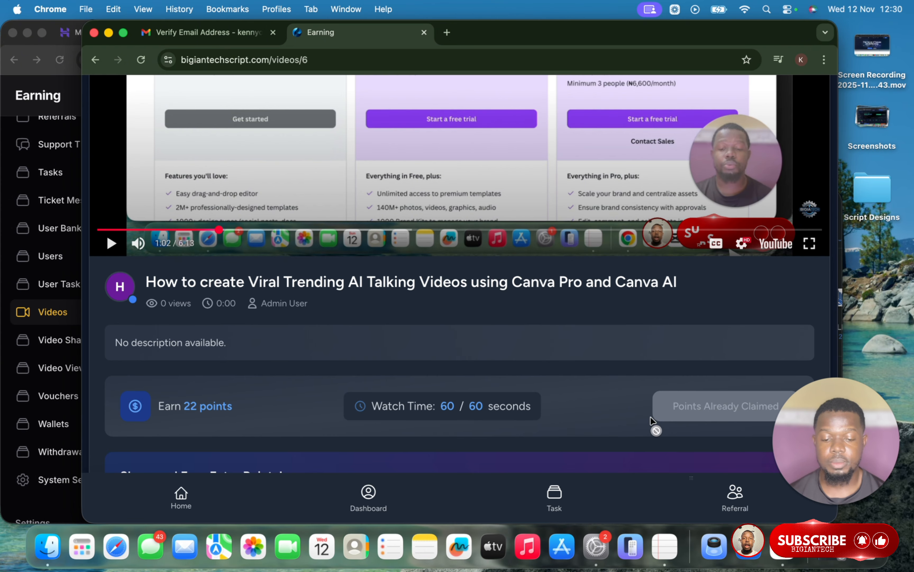
# Share the video through WhatsApp for extra points and return to the video page
pyautogui.scroll(-2, 612, 424)
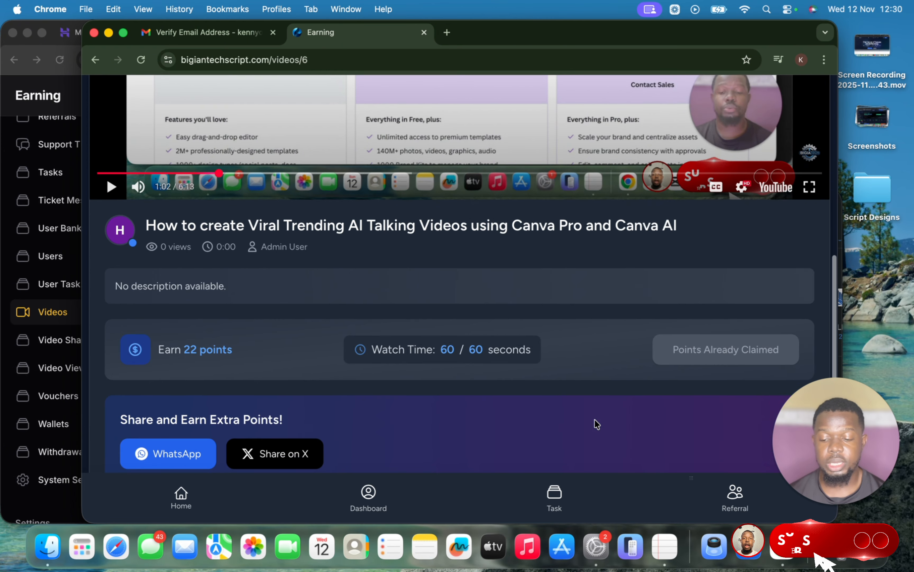
pyautogui.scroll(-4, 597, 424)
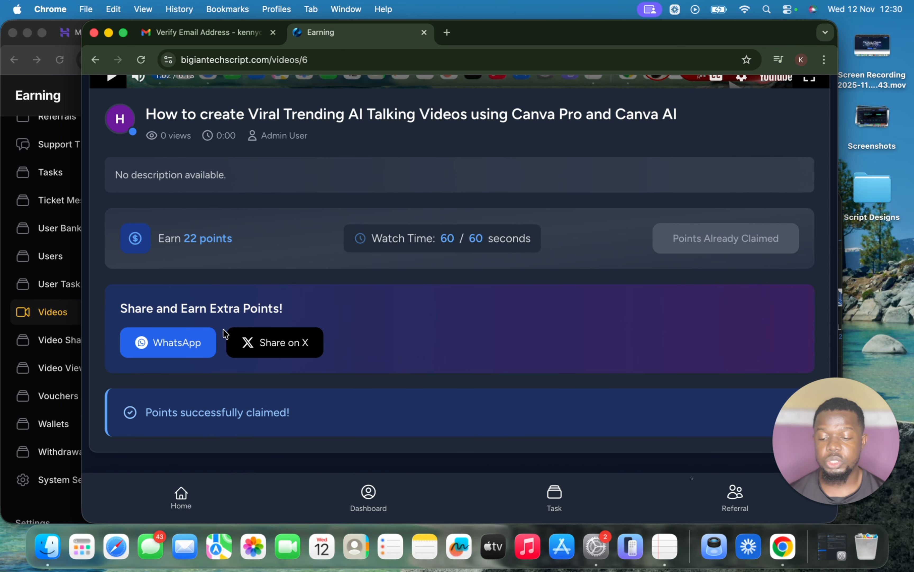
pyautogui.click(177, 342)
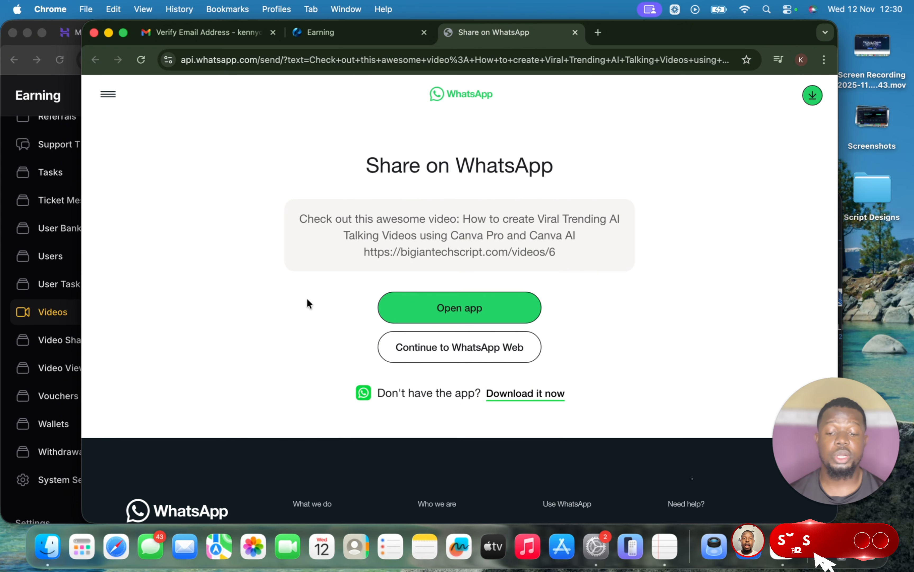
pyautogui.click(361, 42)
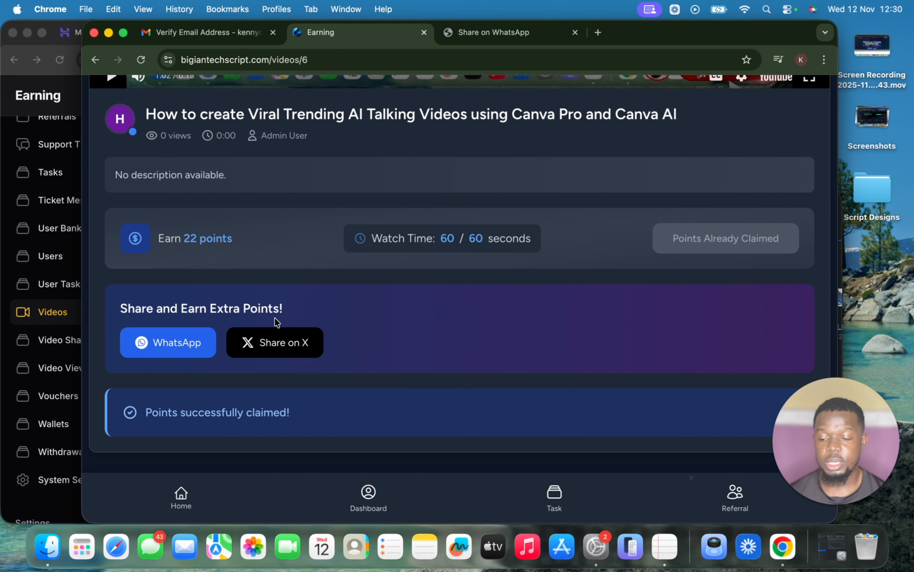
pyautogui.click(575, 32)
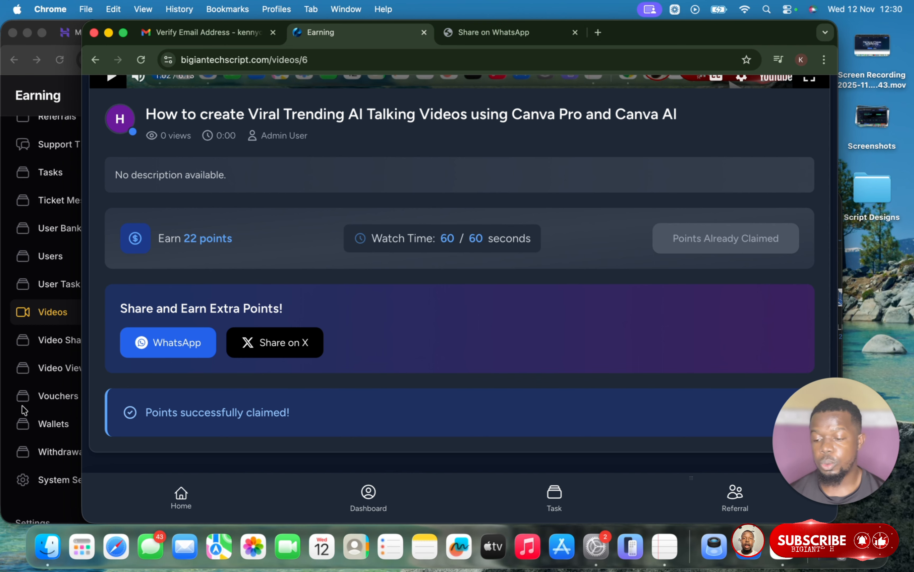
# In the admin window, review the Video Shares and Video Views records for the shared and claimed video
pyautogui.click(23, 408)
pyautogui.click(82, 341)
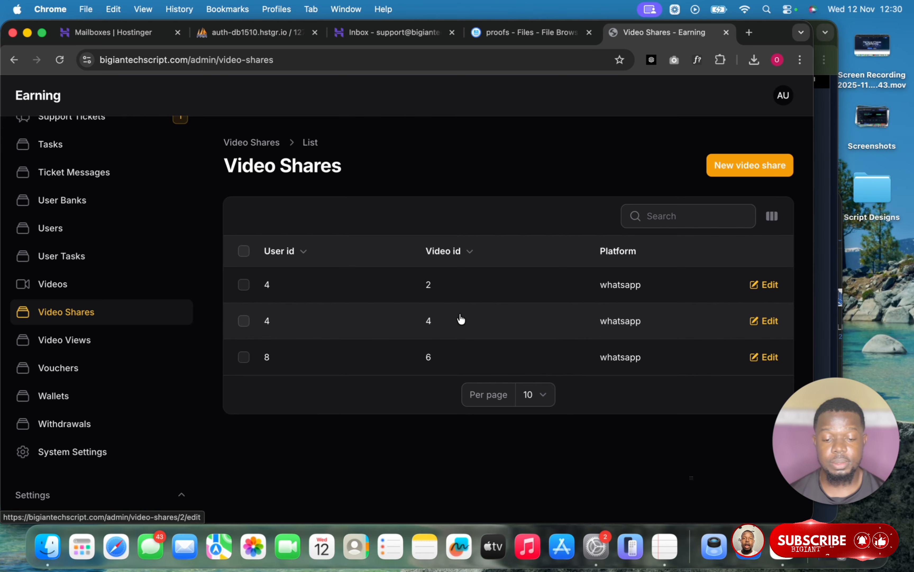
pyautogui.click(86, 340)
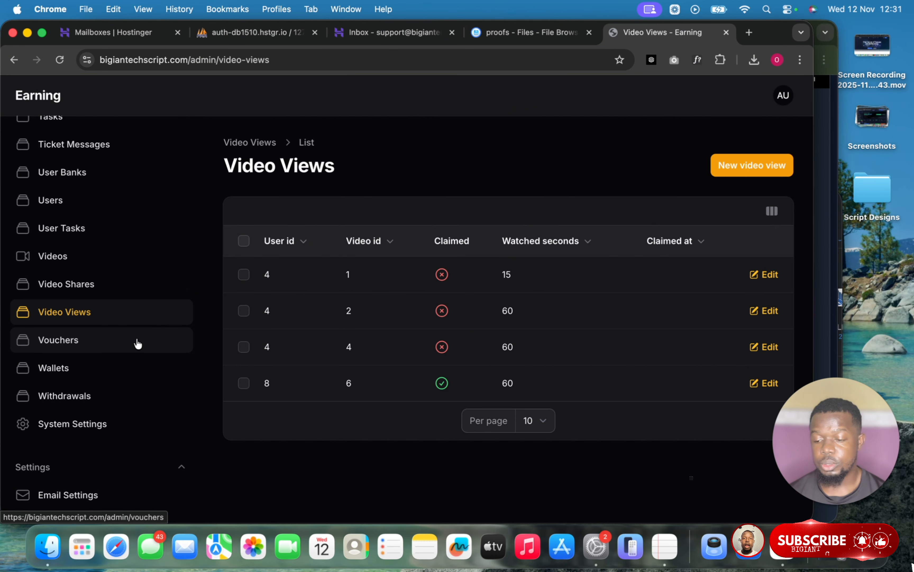
# In the member window, open the dashboard and check the earnings and available credits
pyautogui.press('super+grave')
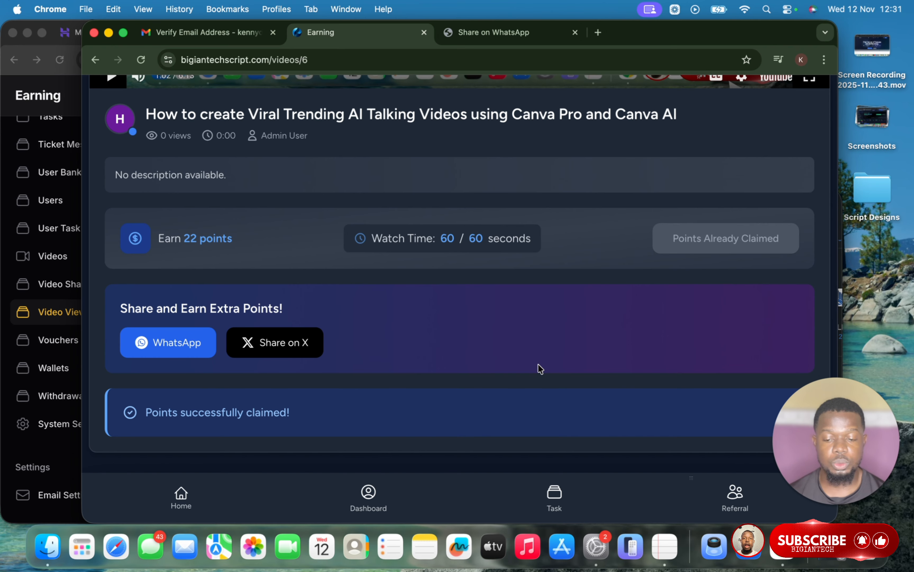
pyautogui.click(368, 492)
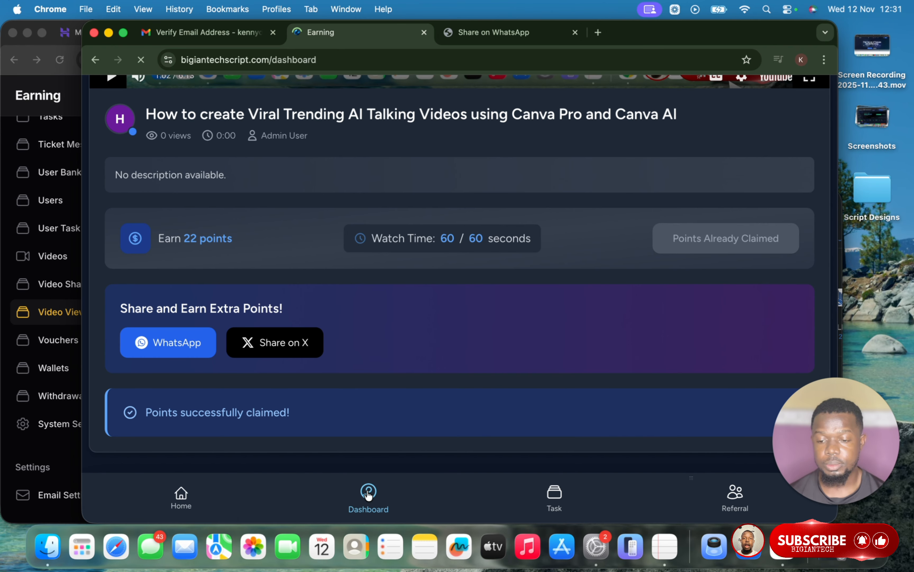
pyautogui.scroll(-3, 406, 372)
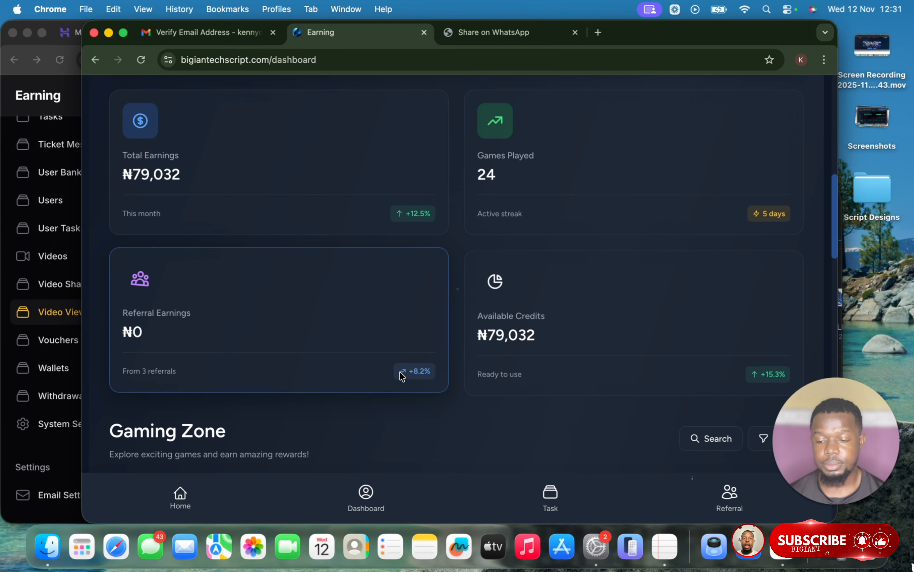
pyautogui.click(15, 448)
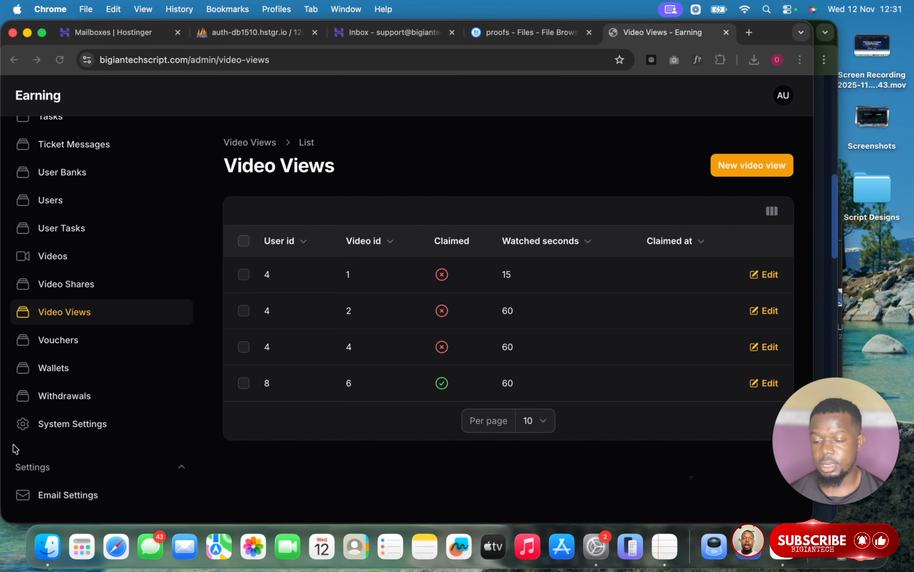
pyautogui.click(826, 168)
# Open Read & Earn from the member's Gaming Zone and look over the Learning Posts
pyautogui.scroll(-5, 599, 350)
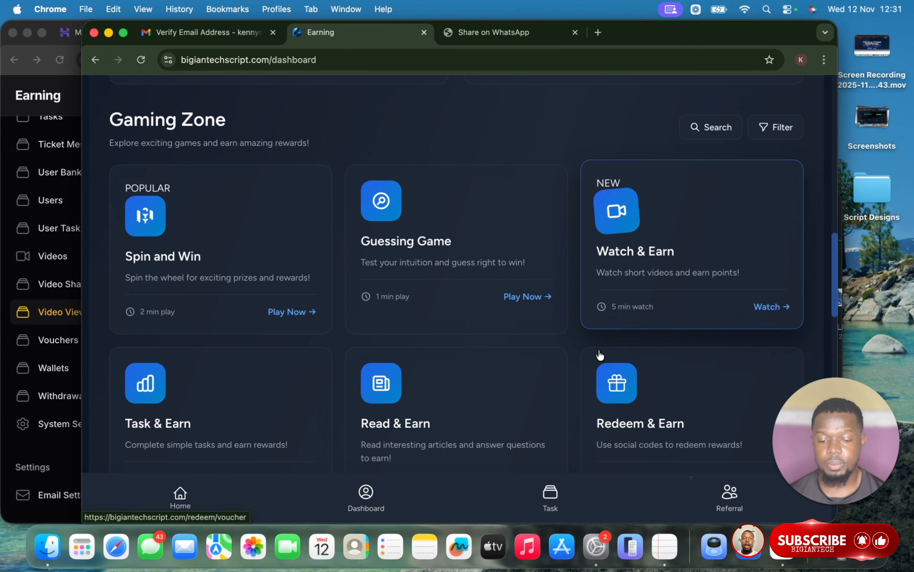
pyautogui.scroll(-1, 600, 355)
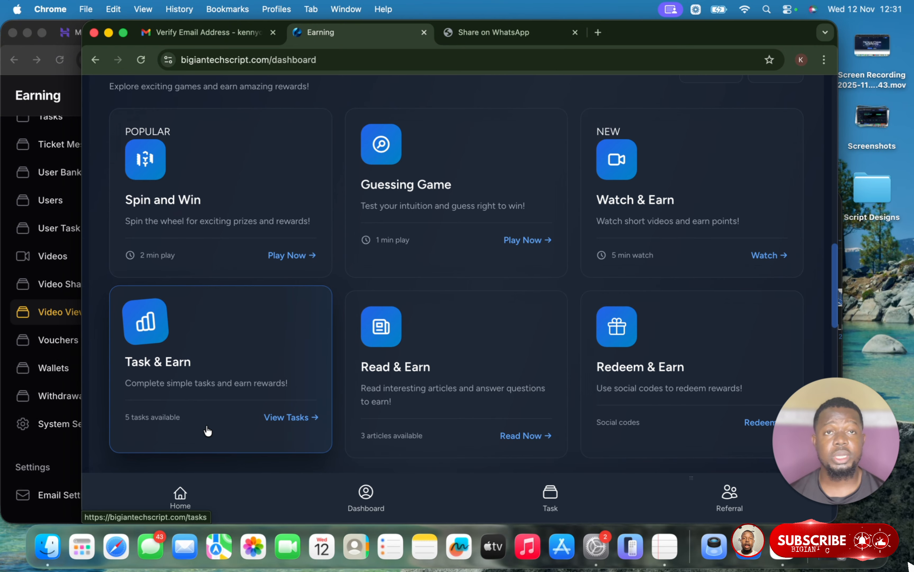
pyautogui.click(521, 438)
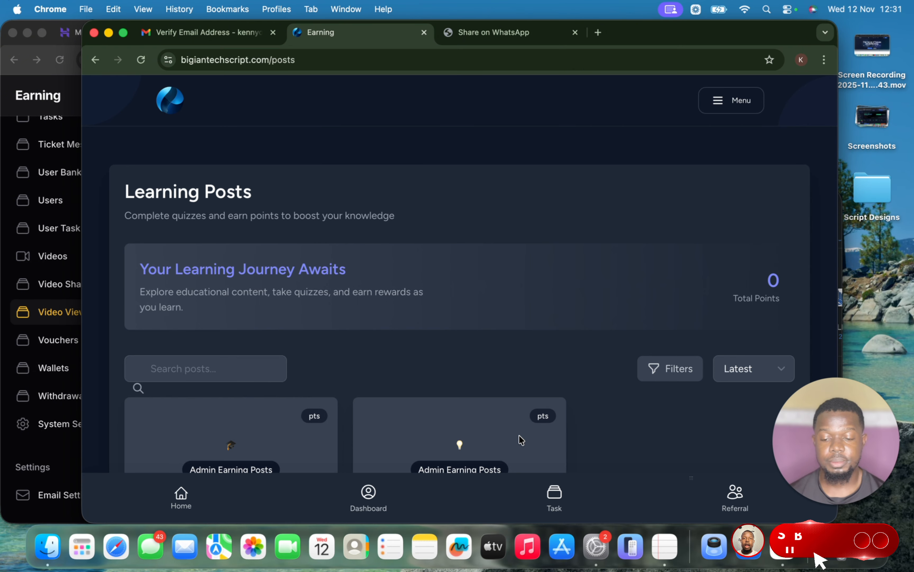
pyautogui.scroll(-5, 522, 439)
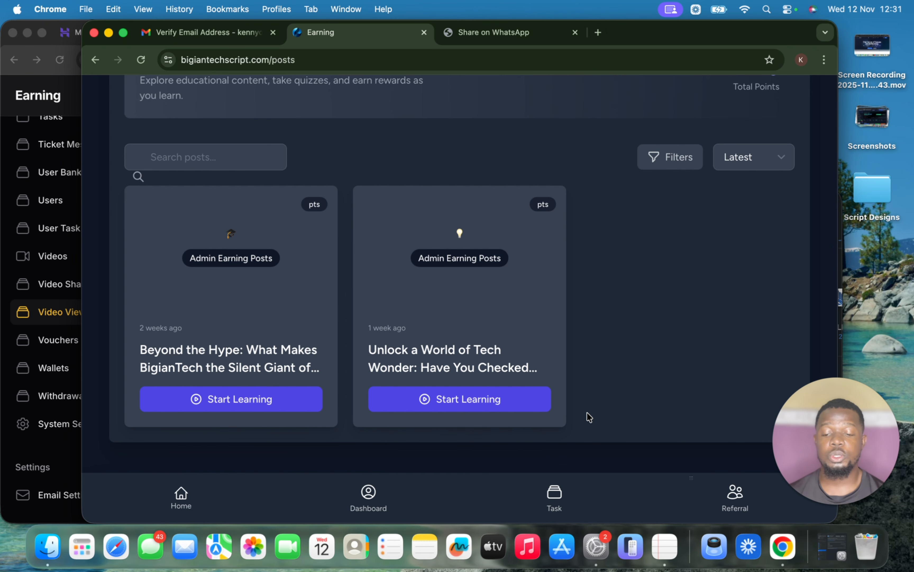
# In the admin window, open the Content section's Posts list and review each post's read points, share points and quizzes
pyautogui.click(17, 447)
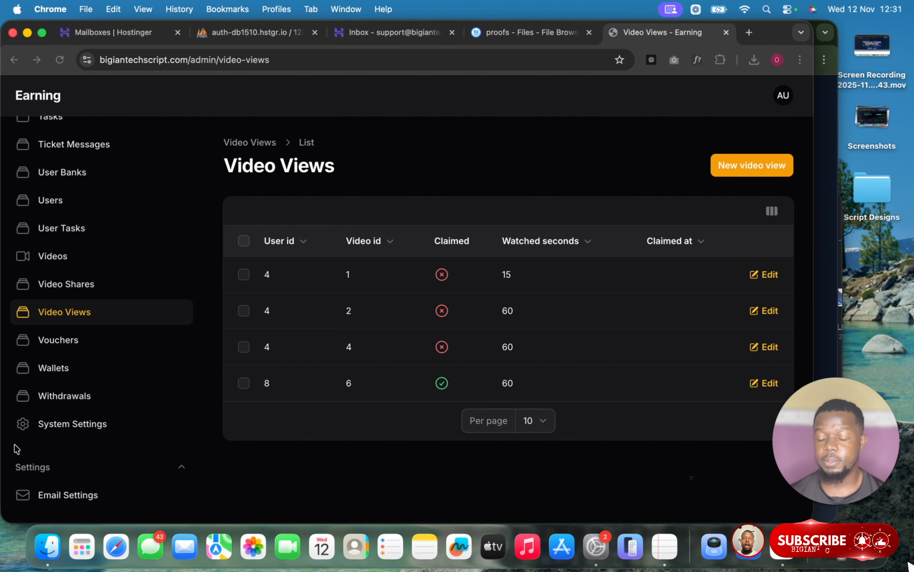
pyautogui.scroll(-8, 16, 447)
pyautogui.scroll(-10, 17, 448)
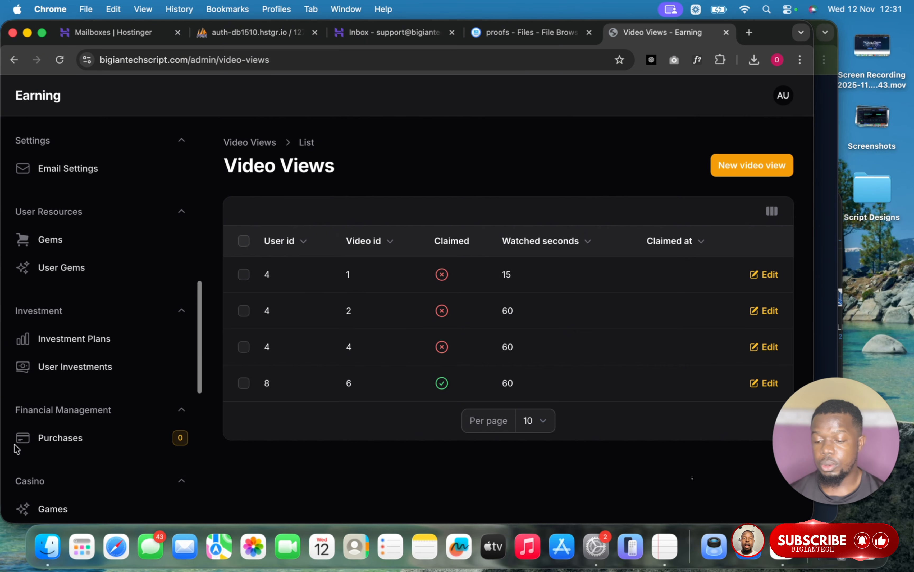
pyautogui.scroll(-8, 16, 448)
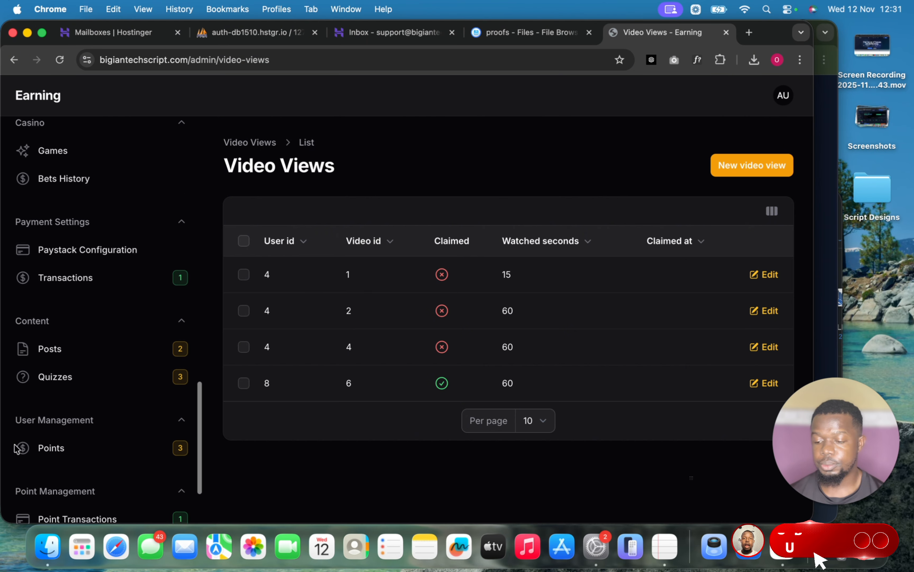
pyautogui.scroll(4, 55, 293)
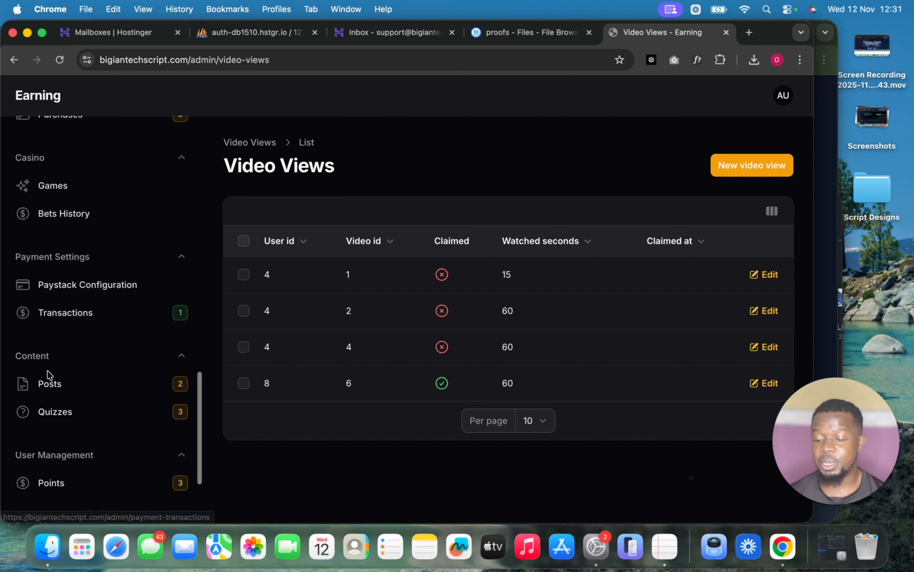
pyautogui.click(46, 390)
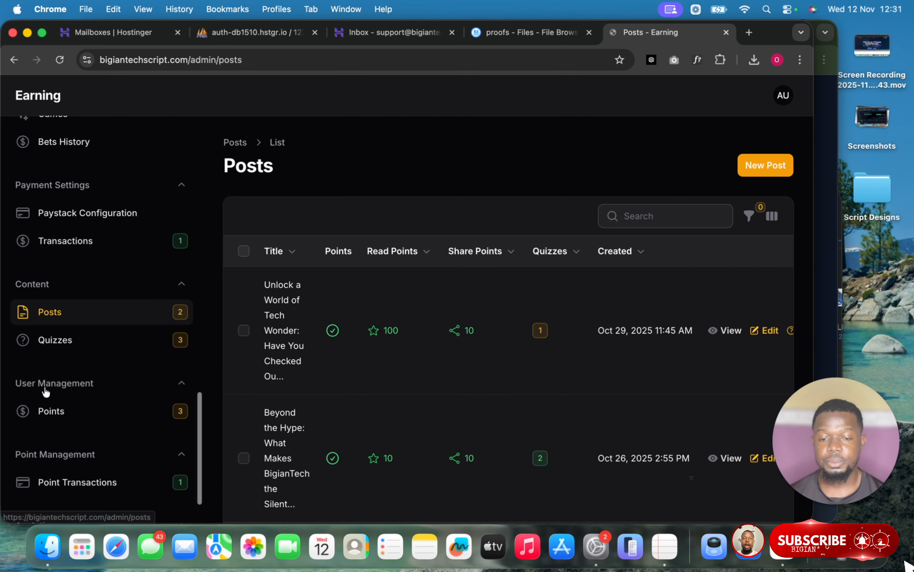
pyautogui.scroll(-3, 279, 380)
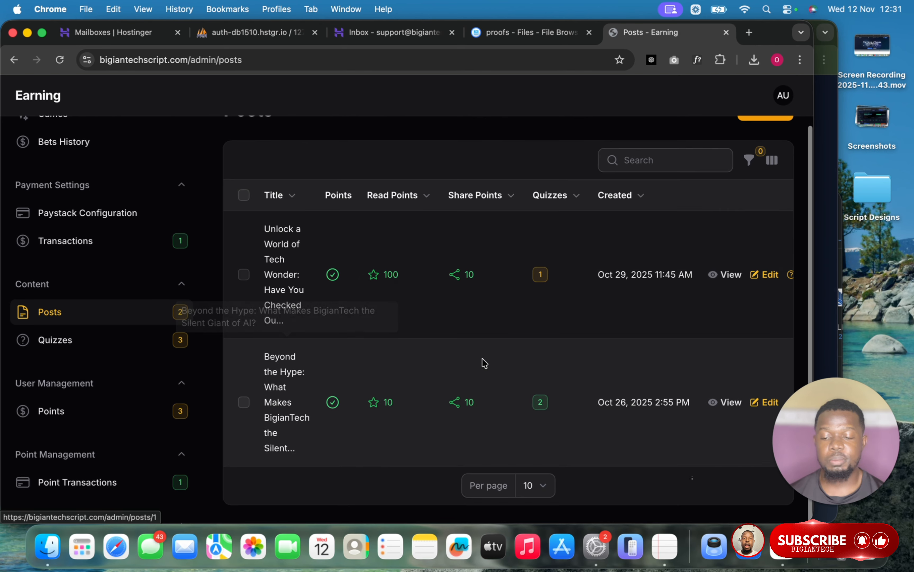
# Start a new post titled "purchase script" and give it the slug "purchase-script"
pyautogui.scroll(3, 540, 273)
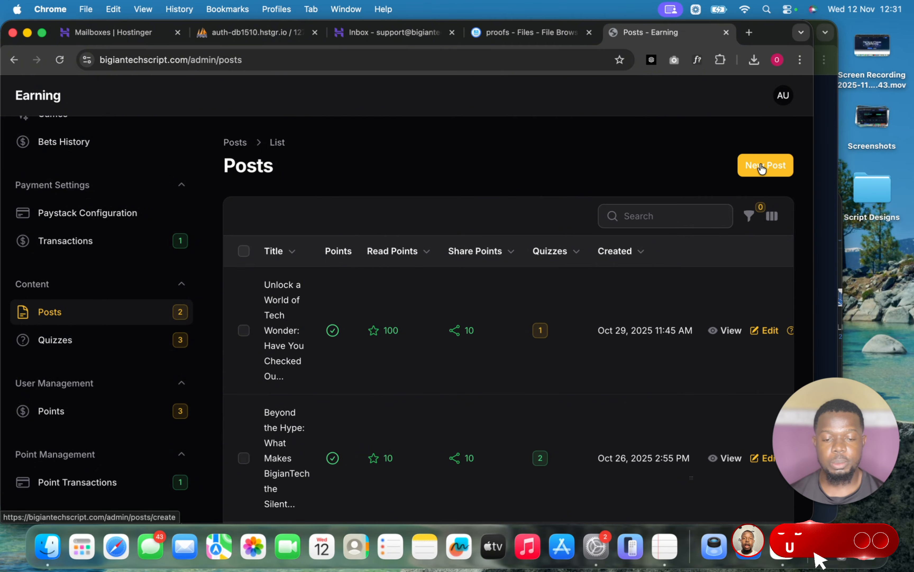
pyautogui.scroll(-5, 567, 268)
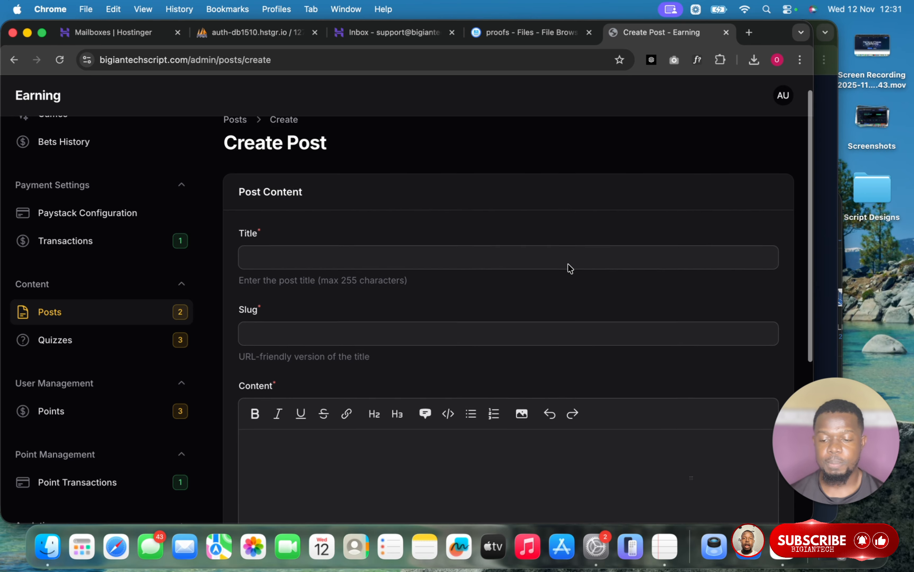
pyautogui.click(354, 210)
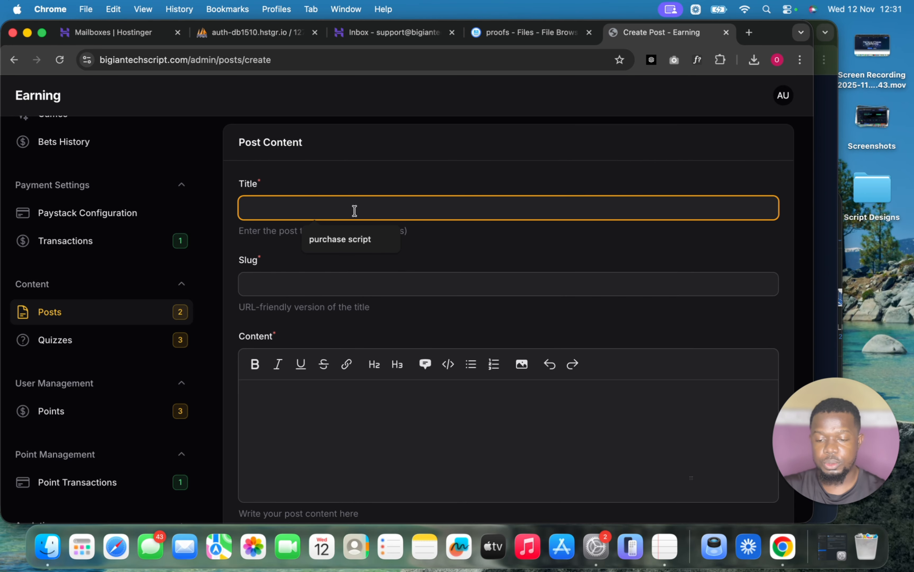
pyautogui.click(345, 238)
pyautogui.tripleClick(363, 208)
pyautogui.press('super+c')
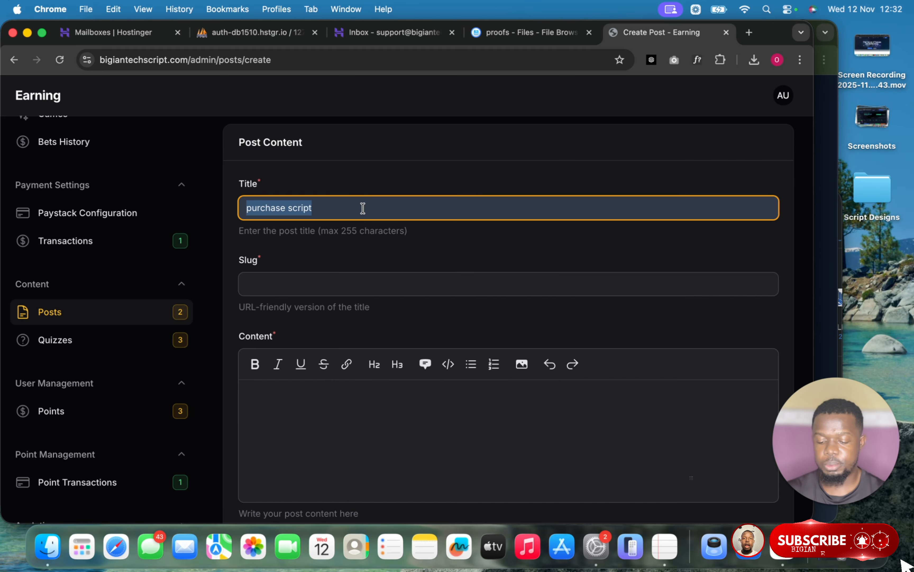
pyautogui.click(326, 278)
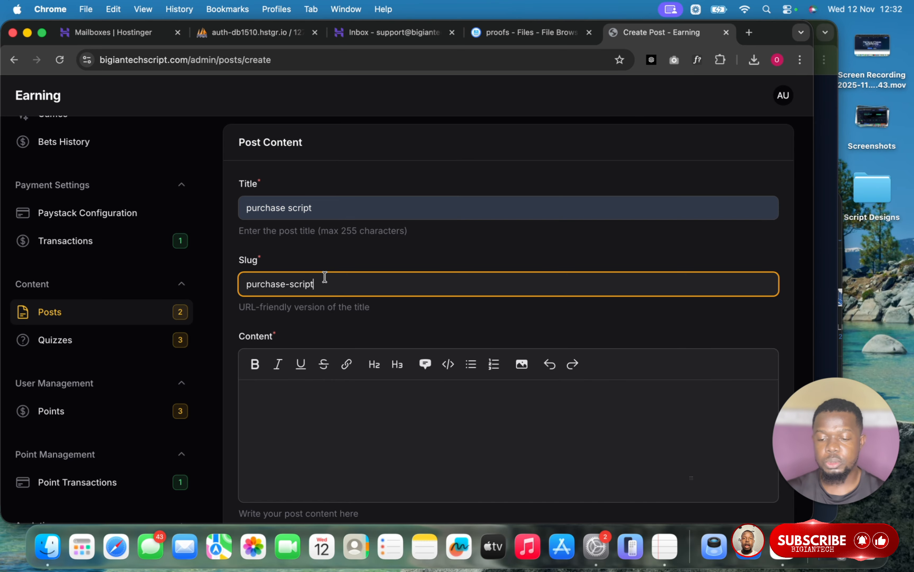
pyautogui.click(388, 317)
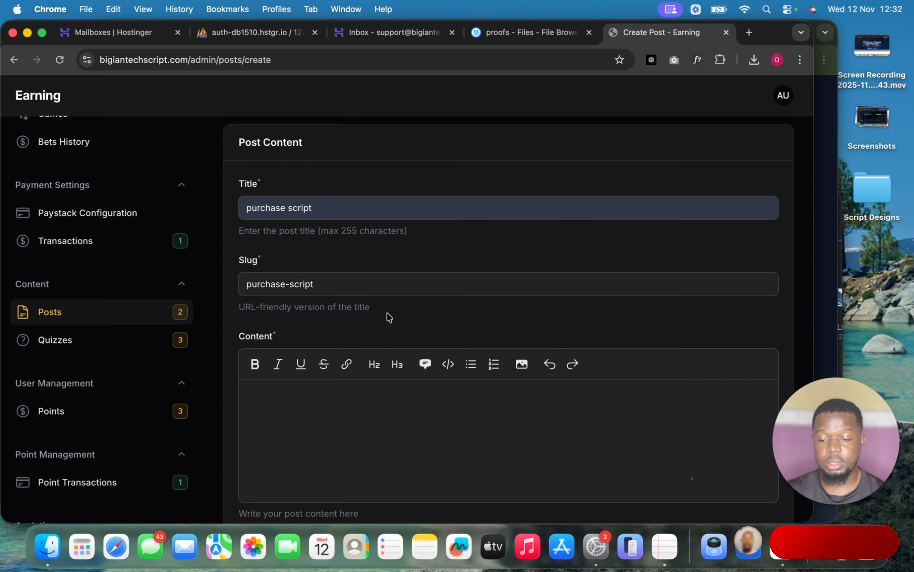
pyautogui.click(383, 275)
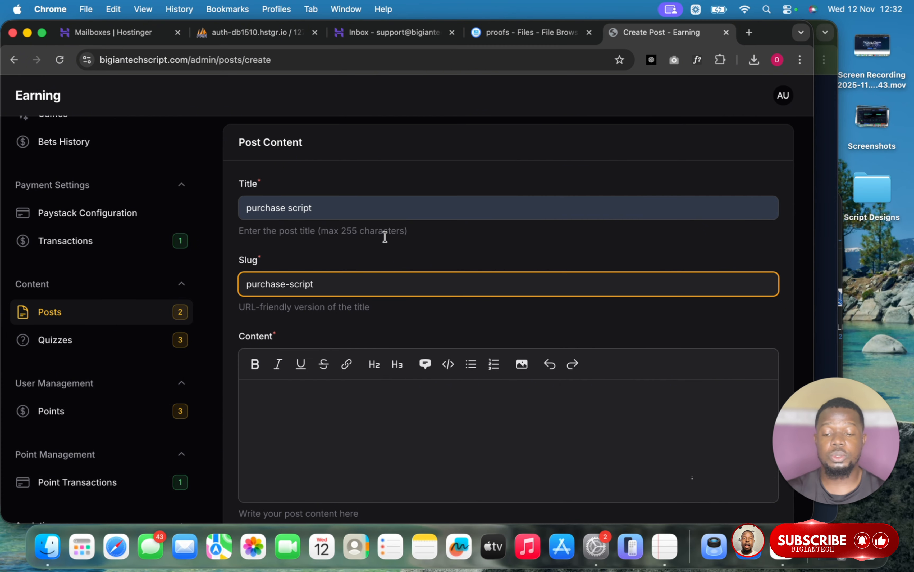
pyautogui.click(441, 315)
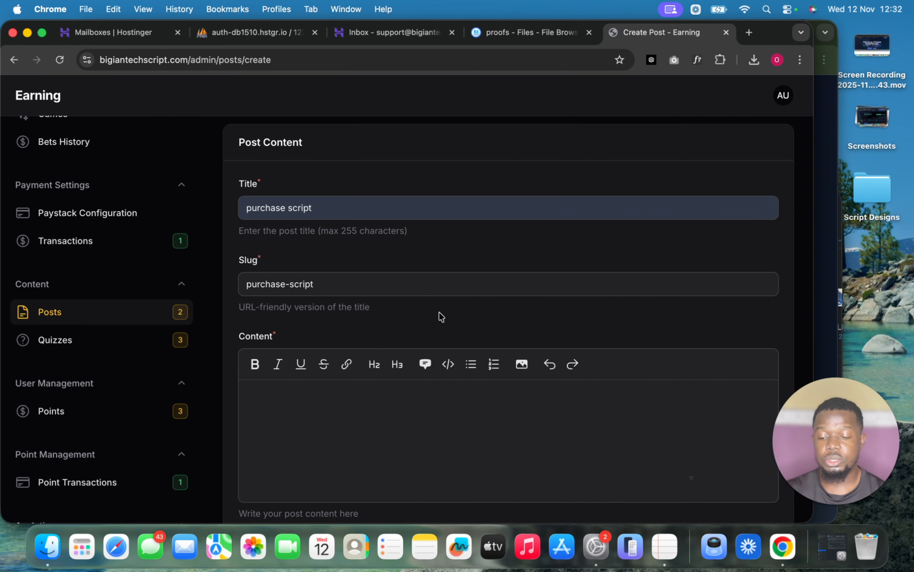
# Enter "purchase script" as the new post's content
pyautogui.scroll(-3, 431, 314)
pyautogui.click(369, 302)
pyautogui.write('purchase script')
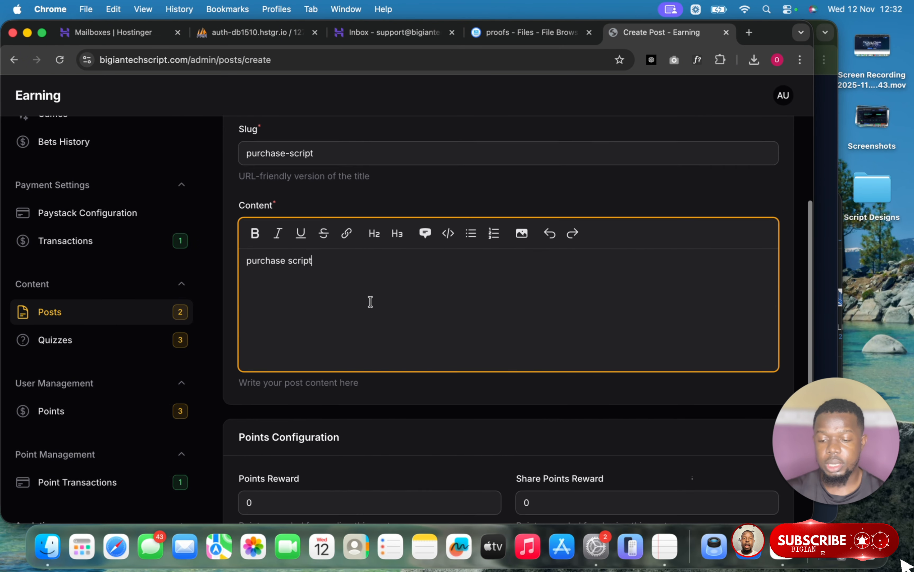
# Set the post's Points Reward to 50 and Share Points Reward to 20, and create the post
pyautogui.scroll(-2, 370, 301)
pyautogui.click(289, 413)
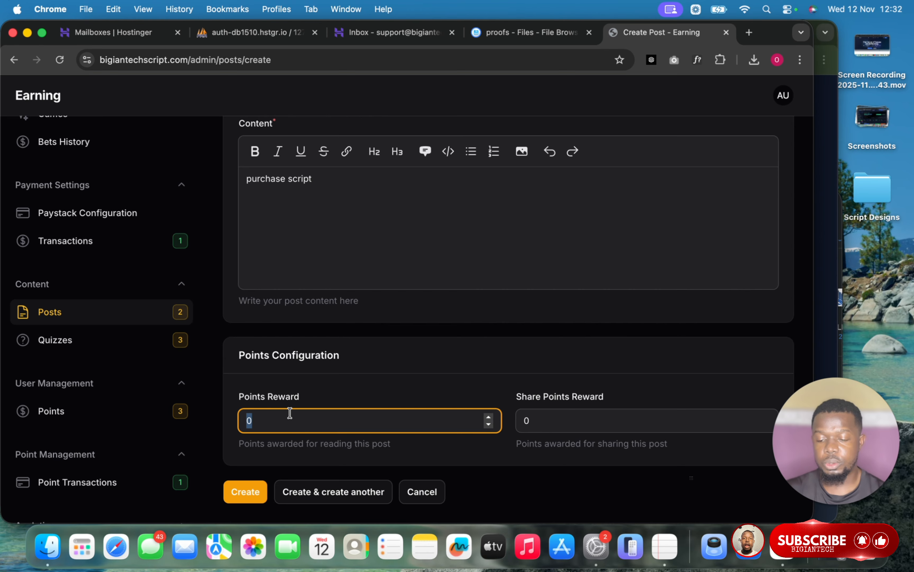
pyautogui.write('50')
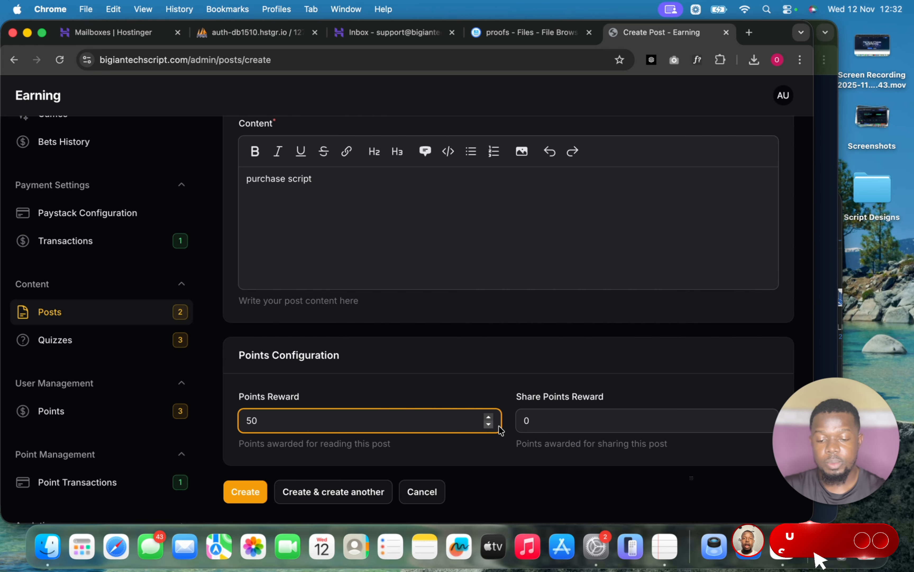
pyautogui.click(540, 422)
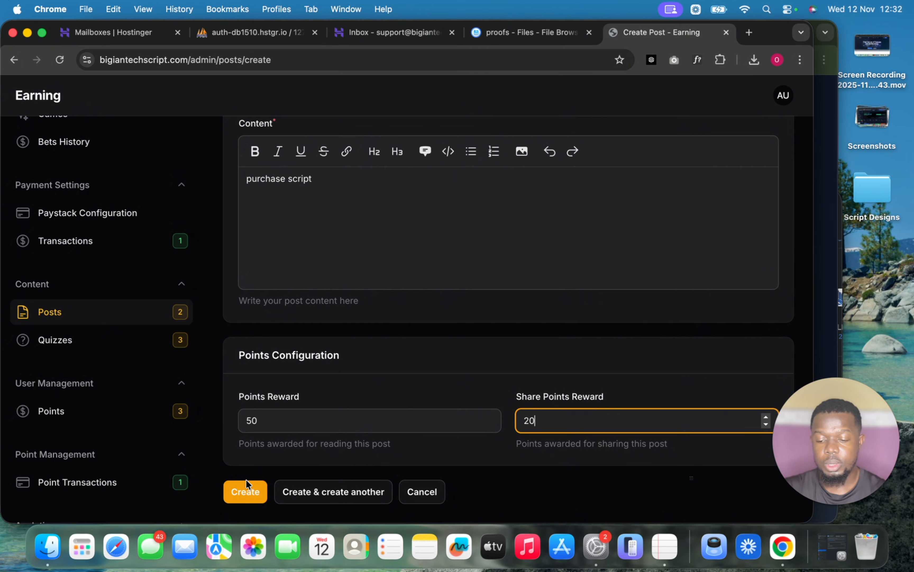
pyautogui.click(246, 492)
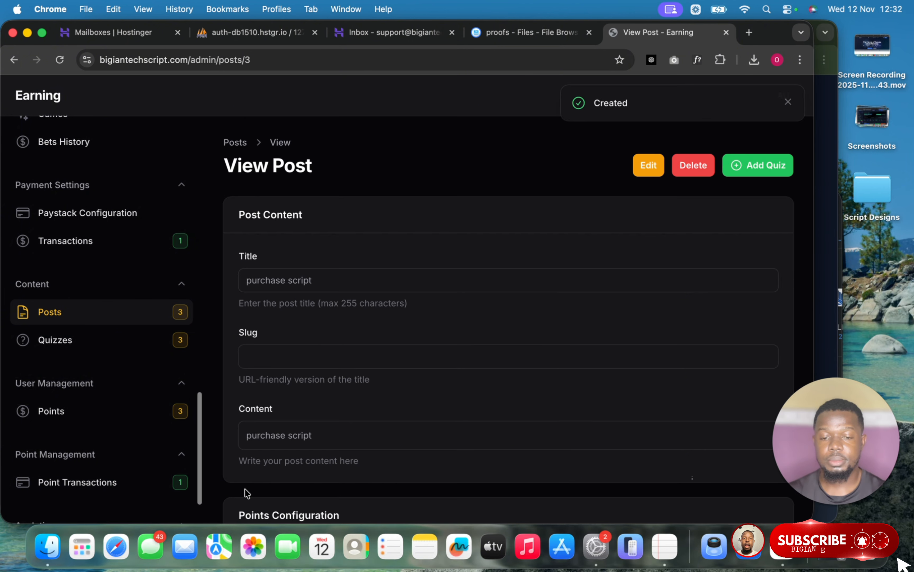
pyautogui.scroll(-3, 307, 429)
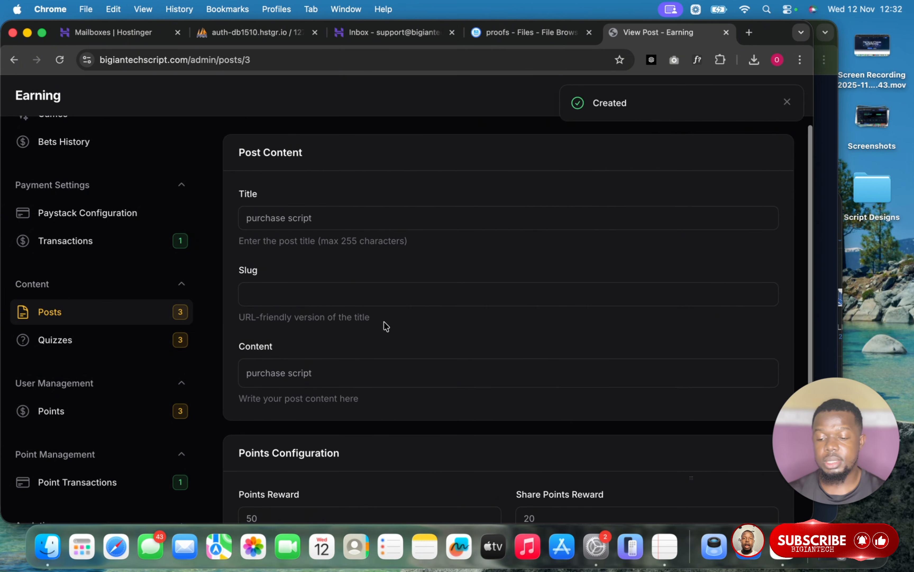
# Start a new quiz associated with the "purchase script" post and enter "purchase script" as its question
pyautogui.click(76, 341)
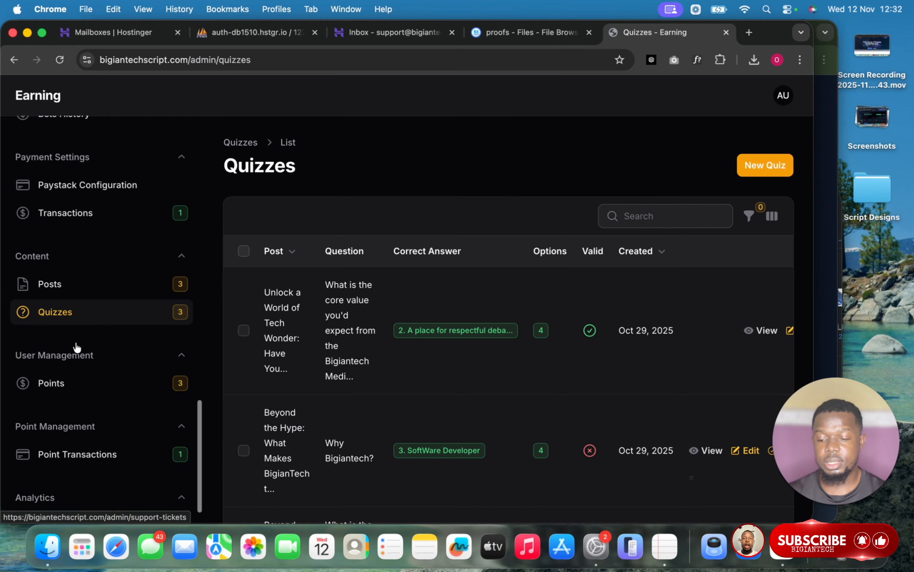
pyautogui.scroll(-3, 401, 348)
pyautogui.scroll(3, 401, 349)
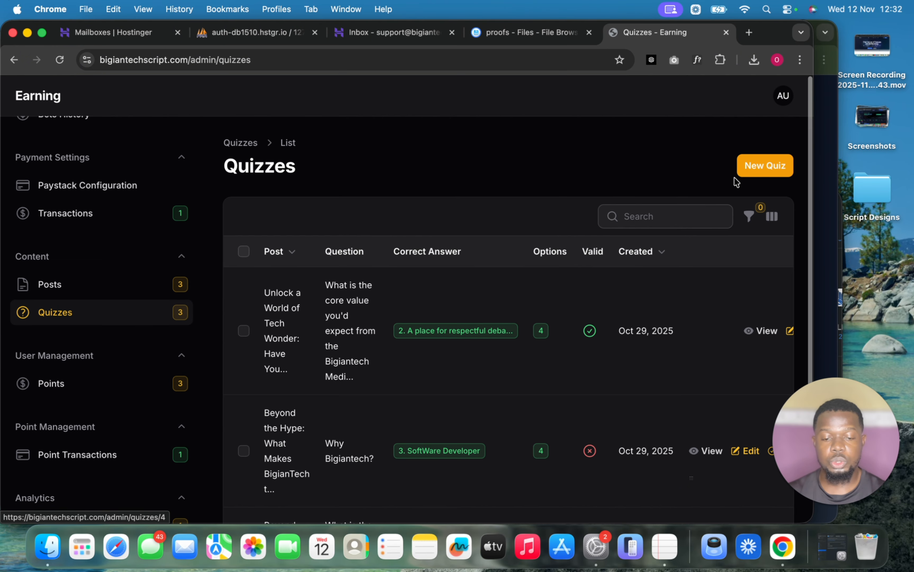
pyautogui.click(753, 168)
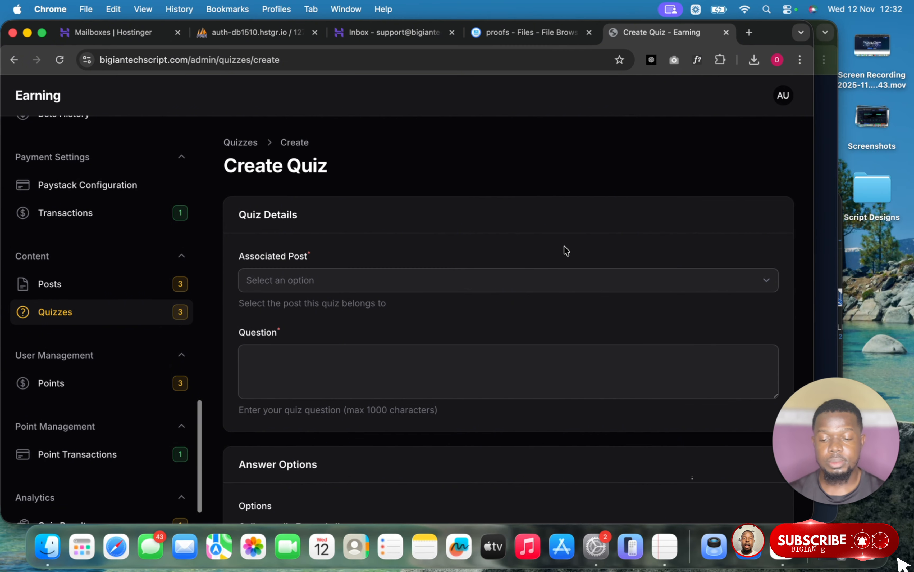
pyautogui.click(502, 243)
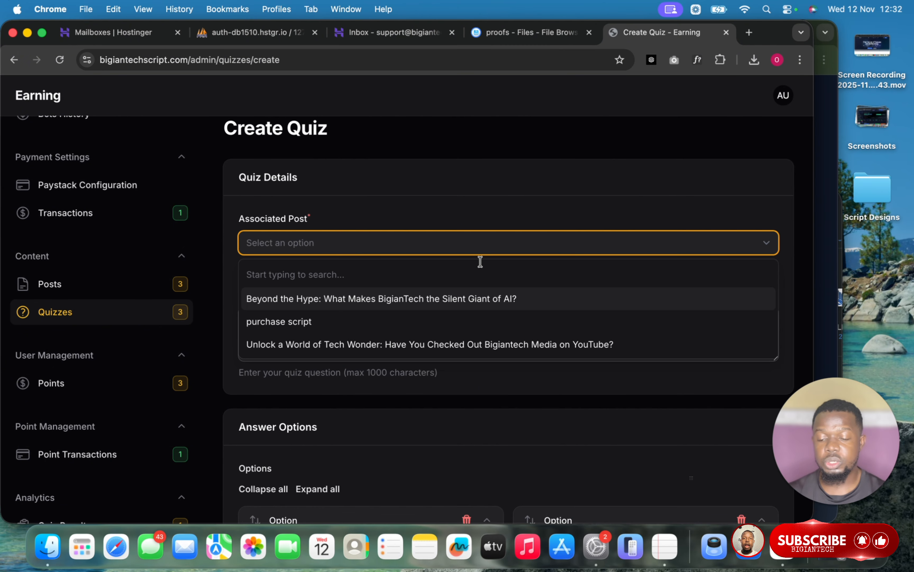
pyautogui.click(425, 321)
pyautogui.scroll(-1, 425, 316)
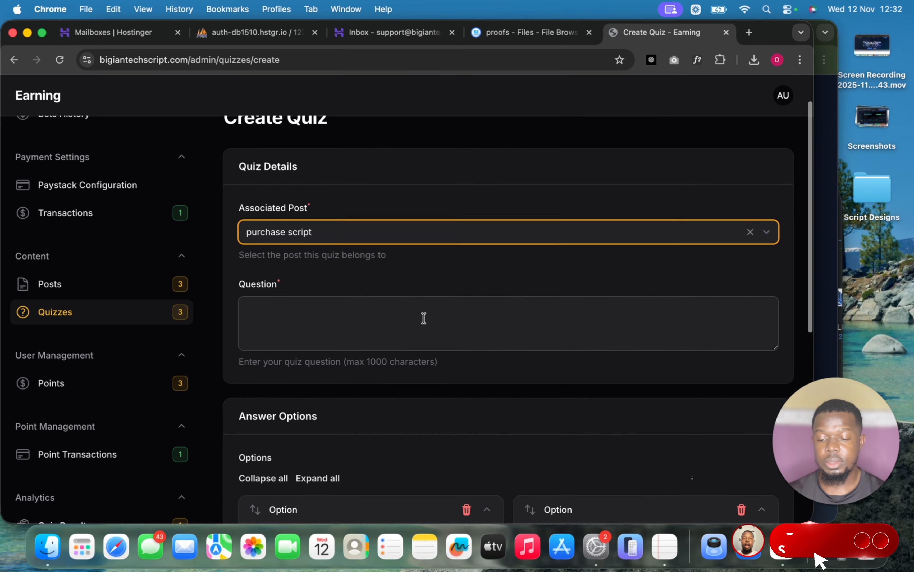
pyautogui.click(391, 310)
pyautogui.press('super+v')
# Enter "a) purchase script" as the first answer option and "purchase script" as the third
pyautogui.scroll(-5, 390, 308)
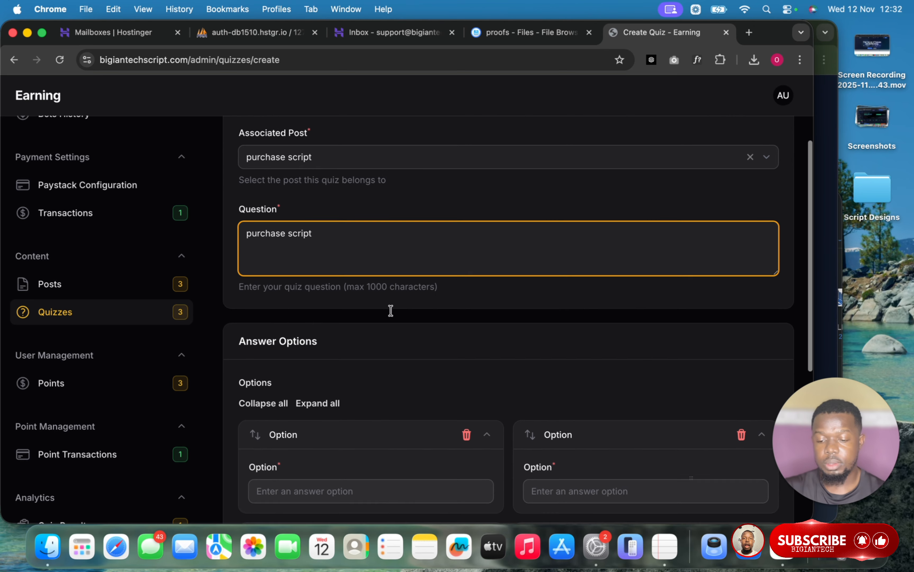
pyautogui.click(350, 374)
pyautogui.press('super+v')
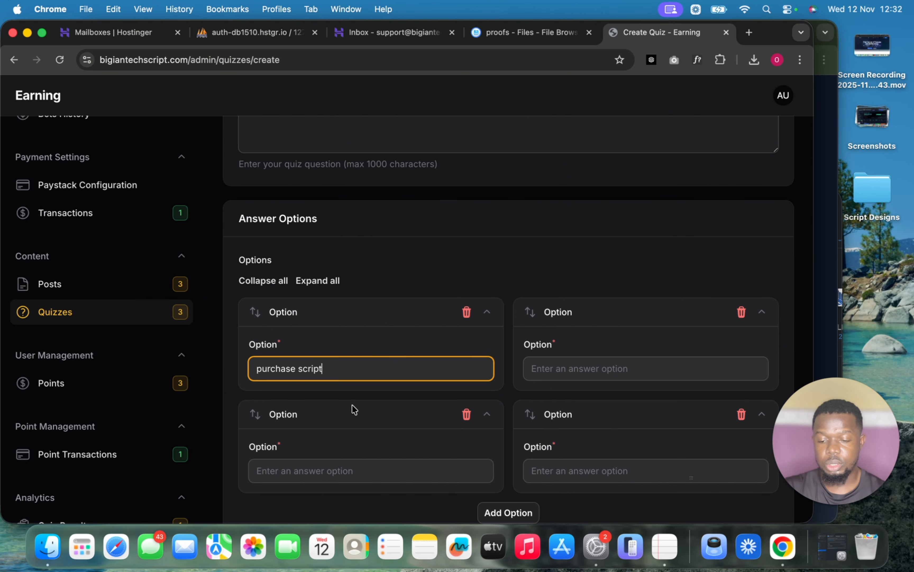
pyautogui.click(323, 469)
pyautogui.press('super+v')
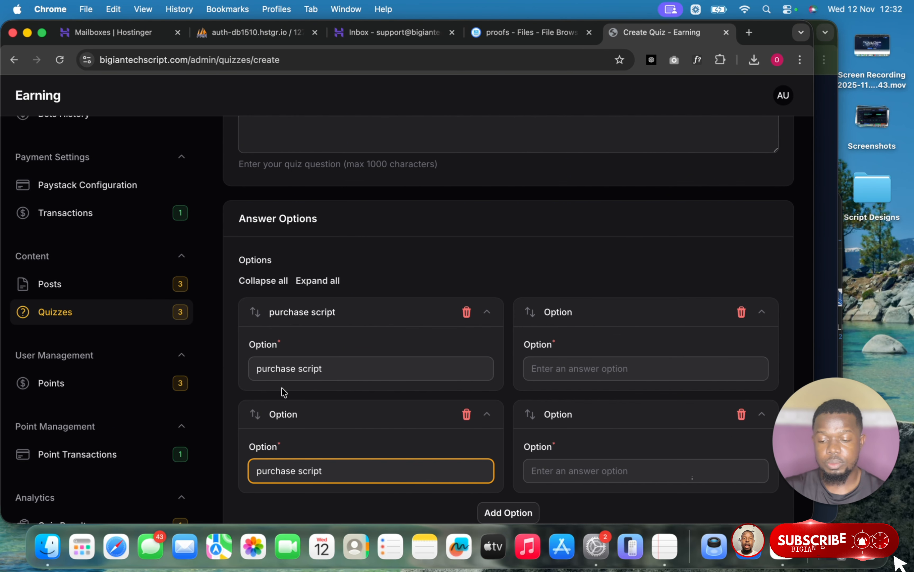
pyautogui.click(252, 369)
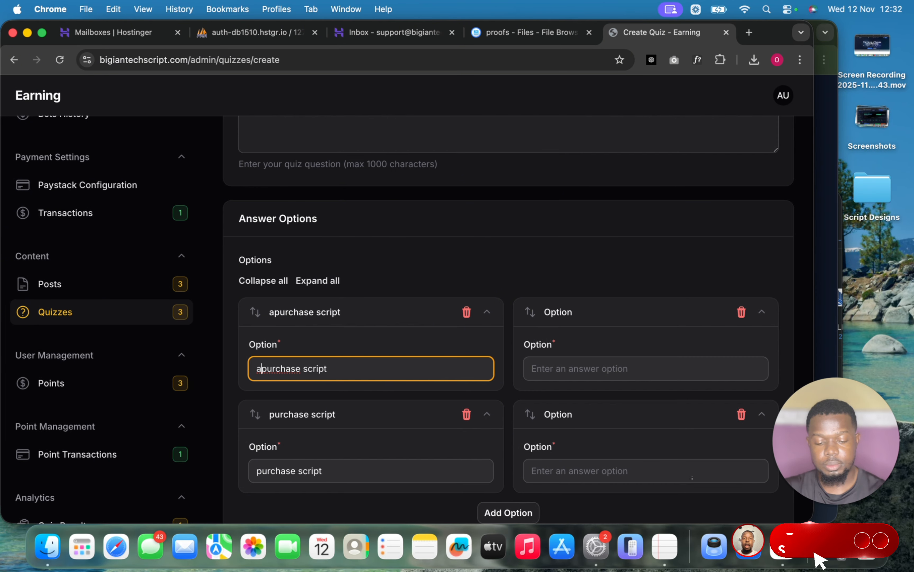
pyautogui.write('a)')
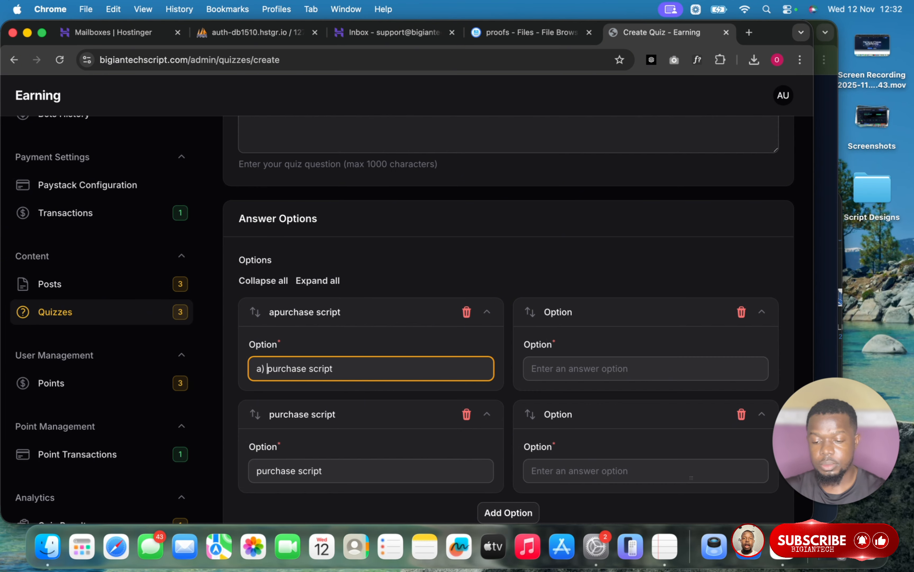
# Enter "b) purchase script" as the second answer option, prefix the third with "c)", and enter "d) purchase script" as the fourth
pyautogui.click(554, 363)
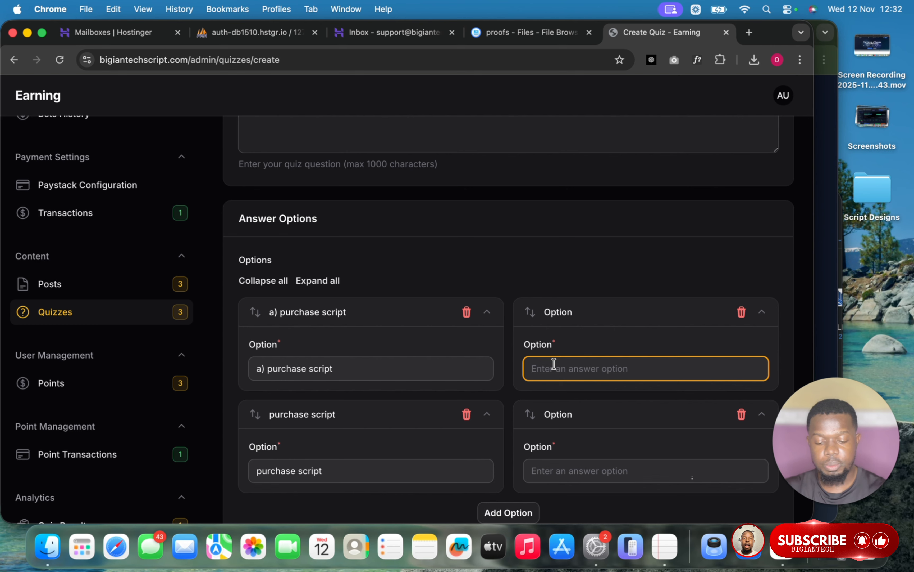
pyautogui.write('b) purchase script')
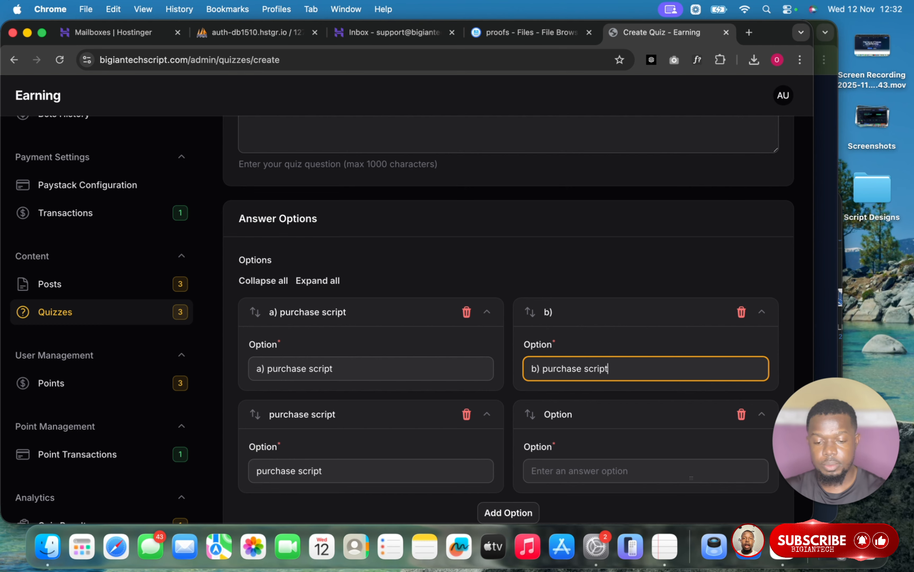
pyautogui.click(257, 471)
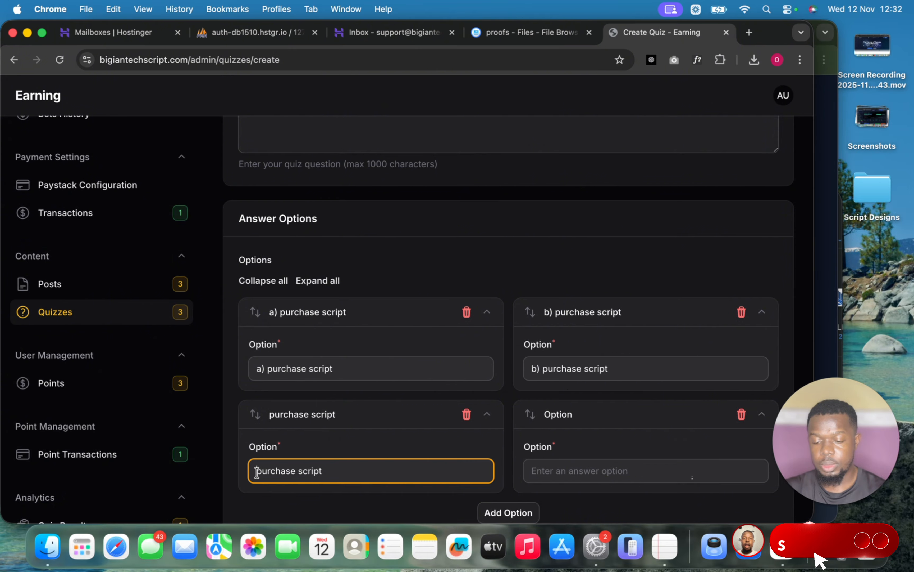
pyautogui.write('c')
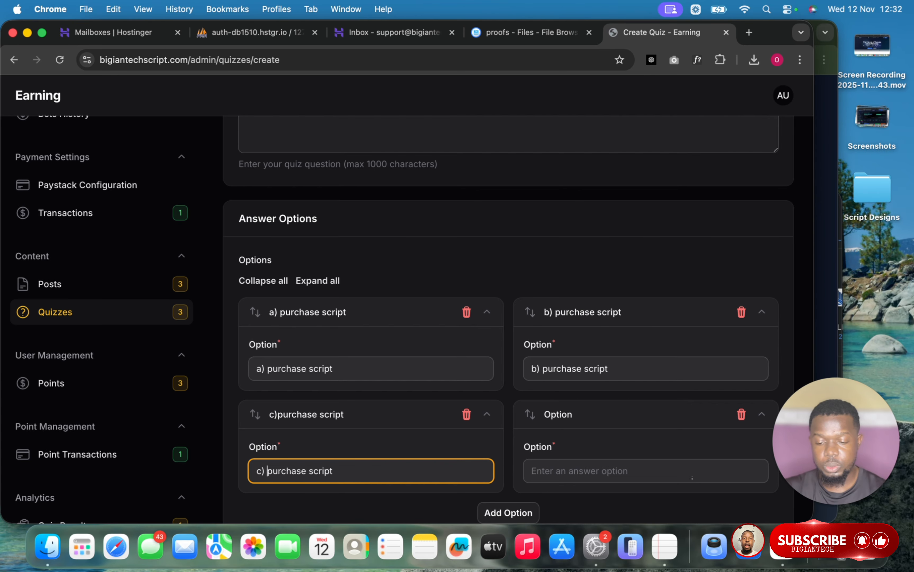
pyautogui.click(598, 472)
pyautogui.write('d')
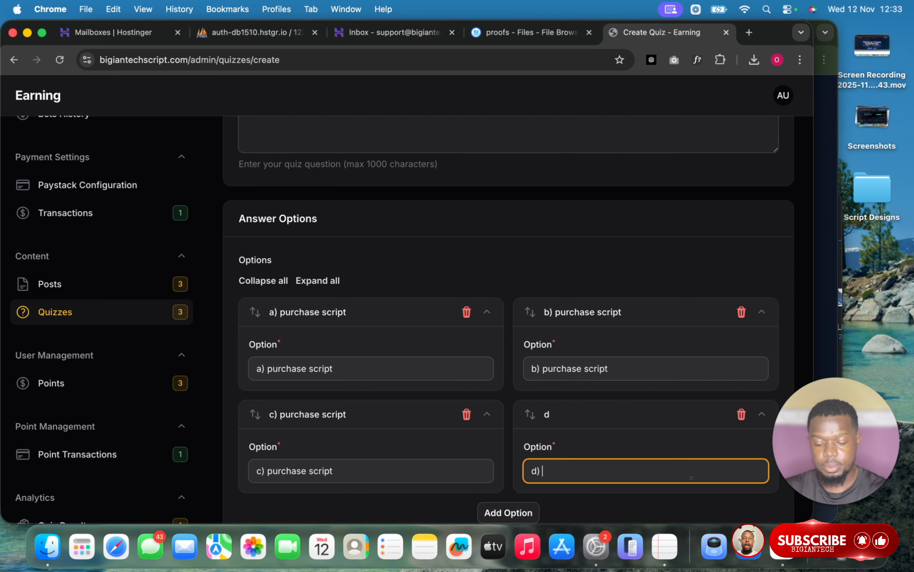
pyautogui.write(')')
pyautogui.write('purchase script')
# Choose "a) purchase script" as the correct answer and create the quiz
pyautogui.scroll(-5, 491, 454)
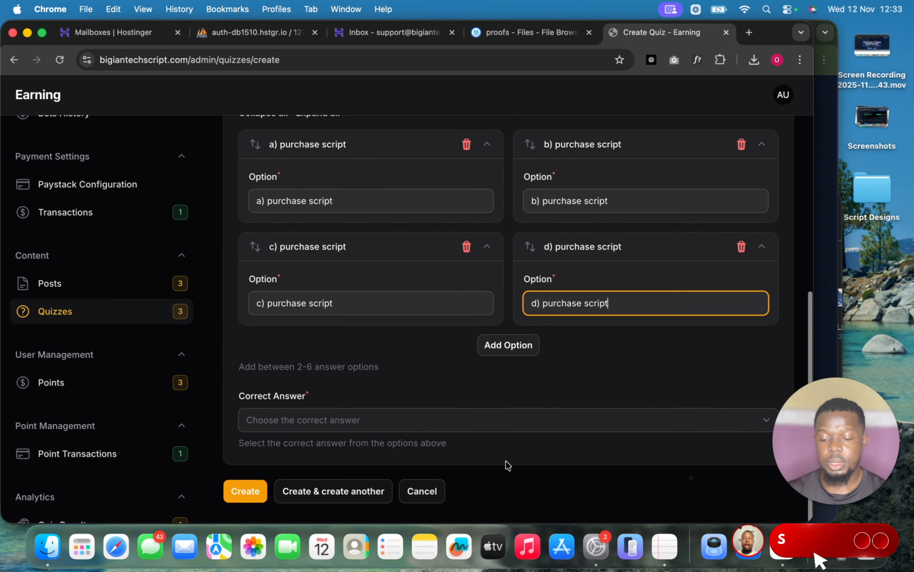
pyautogui.click(478, 425)
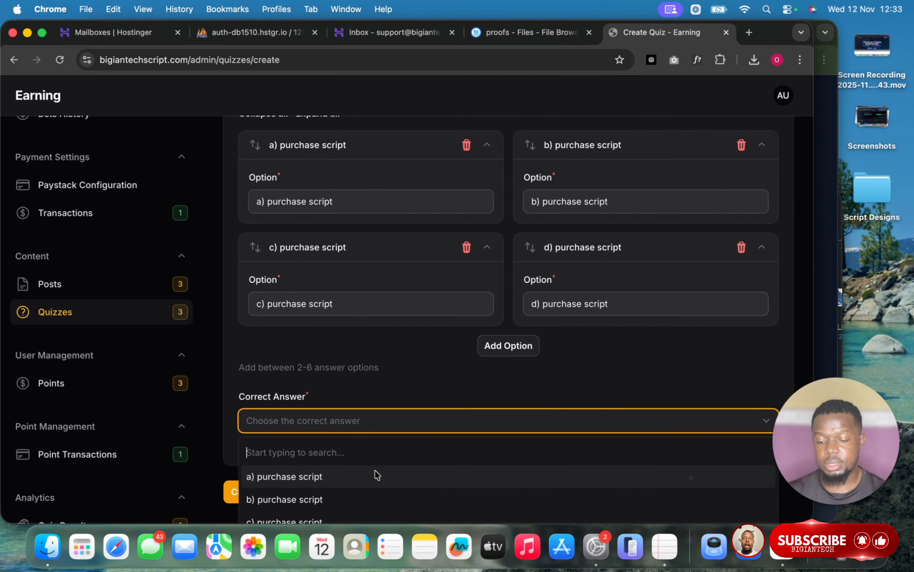
pyautogui.click(372, 477)
pyautogui.click(246, 494)
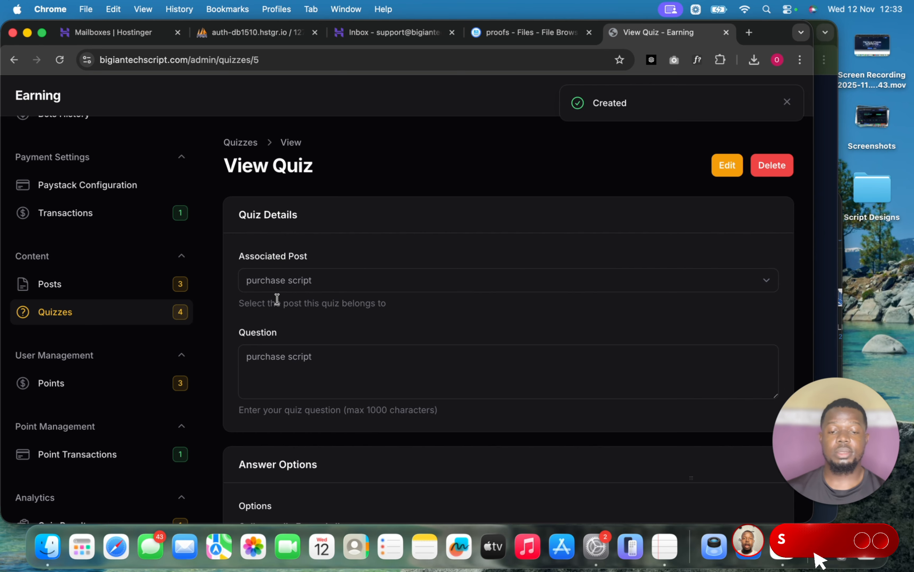
# Switch to the member window and reload the Learning Posts page to check for the new post
pyautogui.click(826, 189)
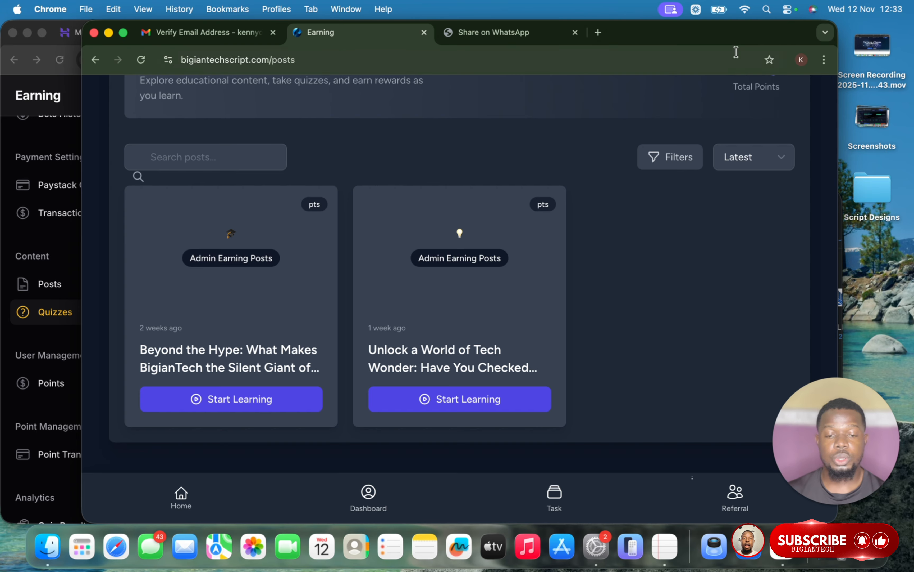
pyautogui.moveTo(731, 40); pyautogui.dragTo(771, 24)
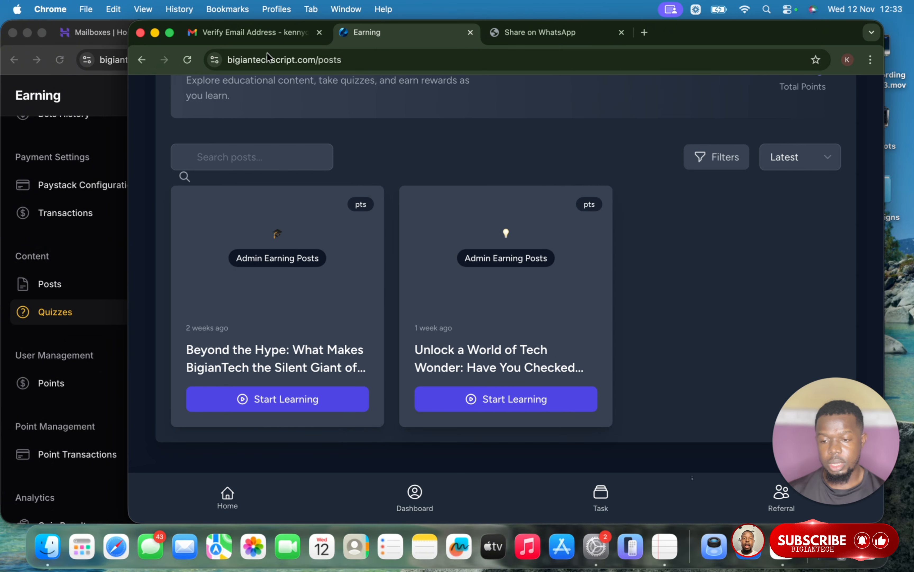
pyautogui.click(186, 60)
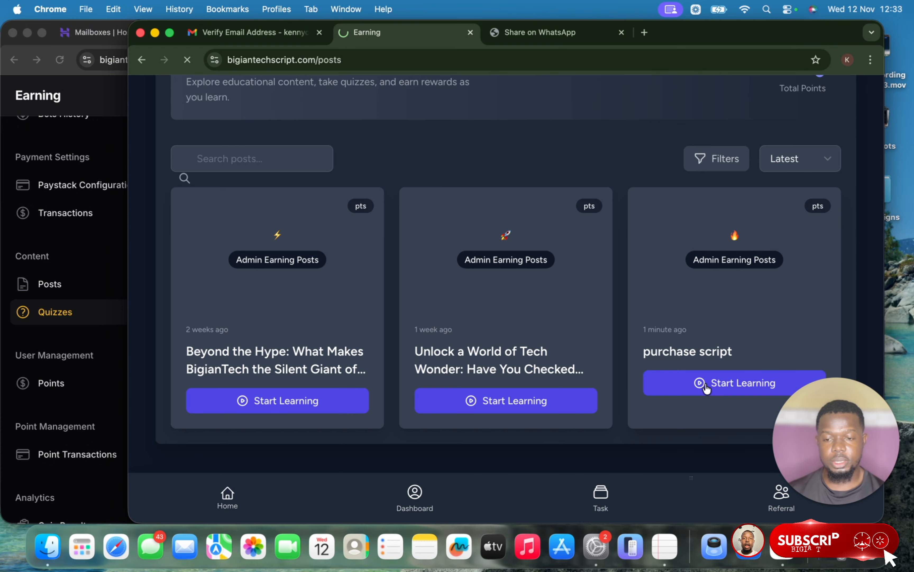
# Review the "purchase script" lesson's quiz and sharing rewards, and return to the lessons list
pyautogui.scroll(-5, 704, 386)
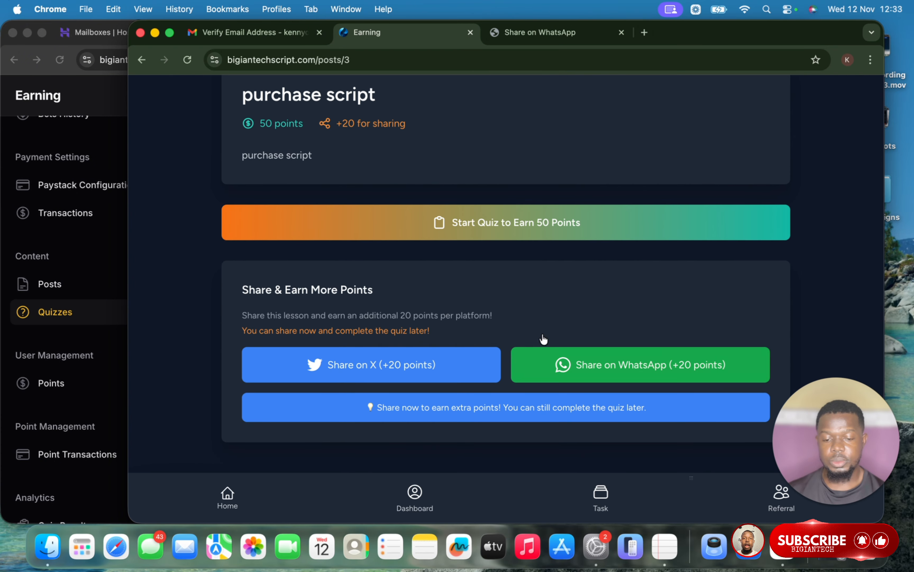
pyautogui.scroll(3, 571, 285)
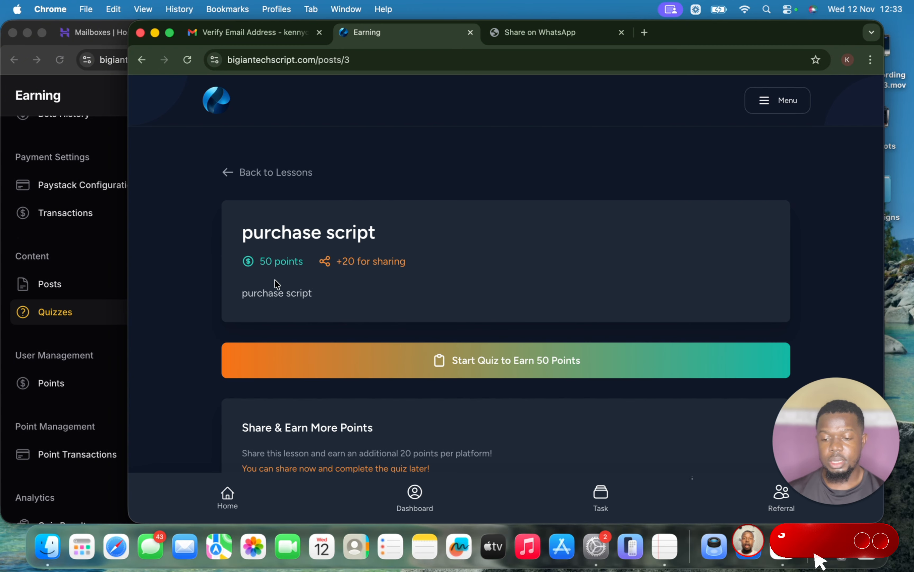
pyautogui.click(226, 172)
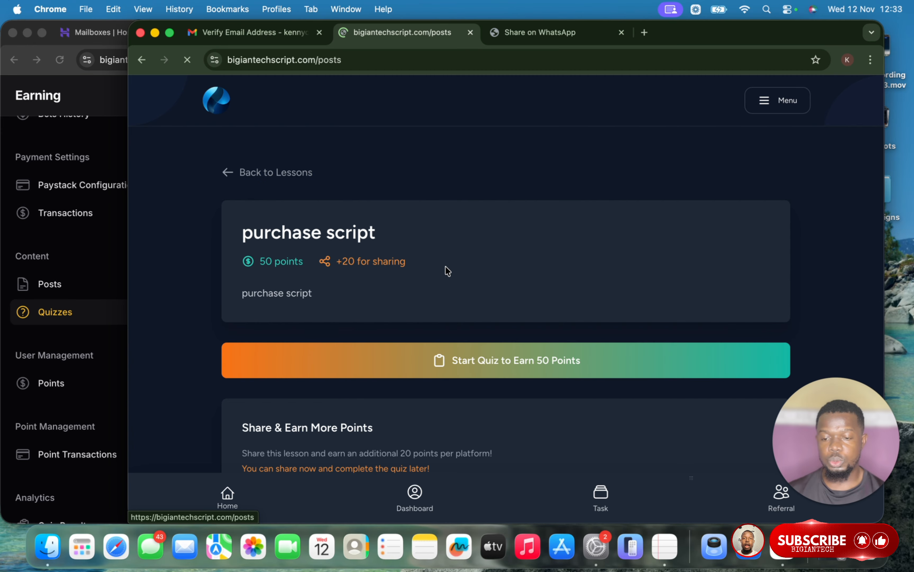
# Open the "Beyond the Hype" lesson and read through its article down to the quiz and sharing sections
pyautogui.scroll(-5, 446, 266)
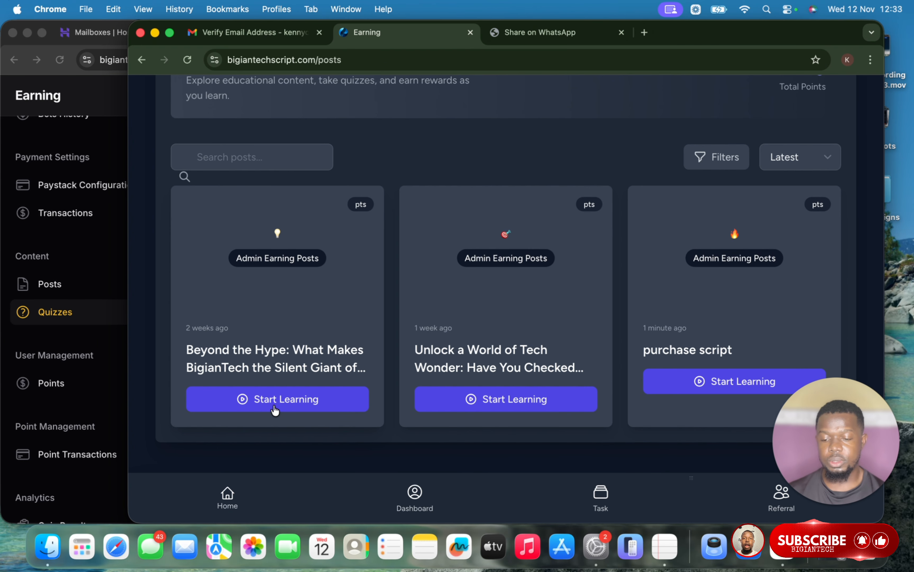
pyautogui.click(274, 408)
pyautogui.scroll(-8, 274, 405)
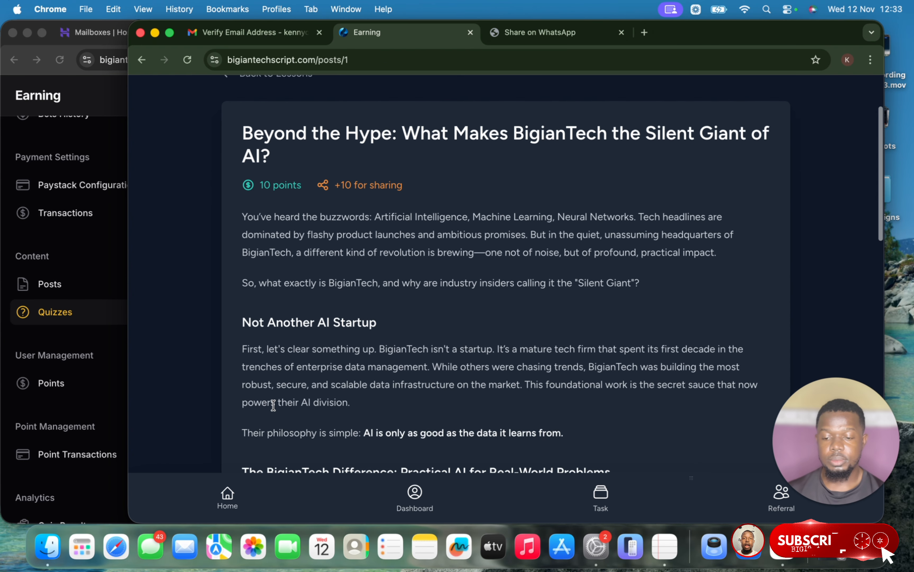
pyautogui.scroll(7, 274, 405)
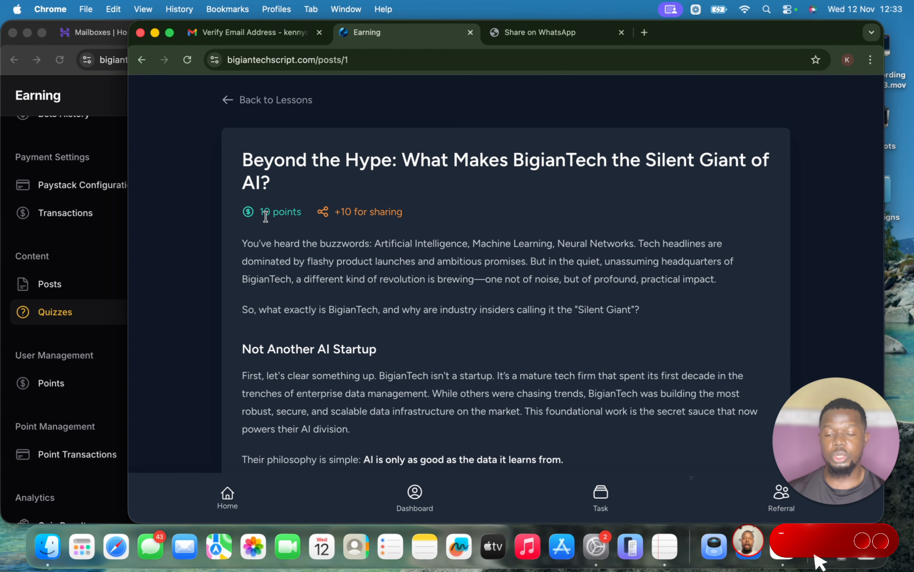
pyautogui.scroll(-20, 399, 321)
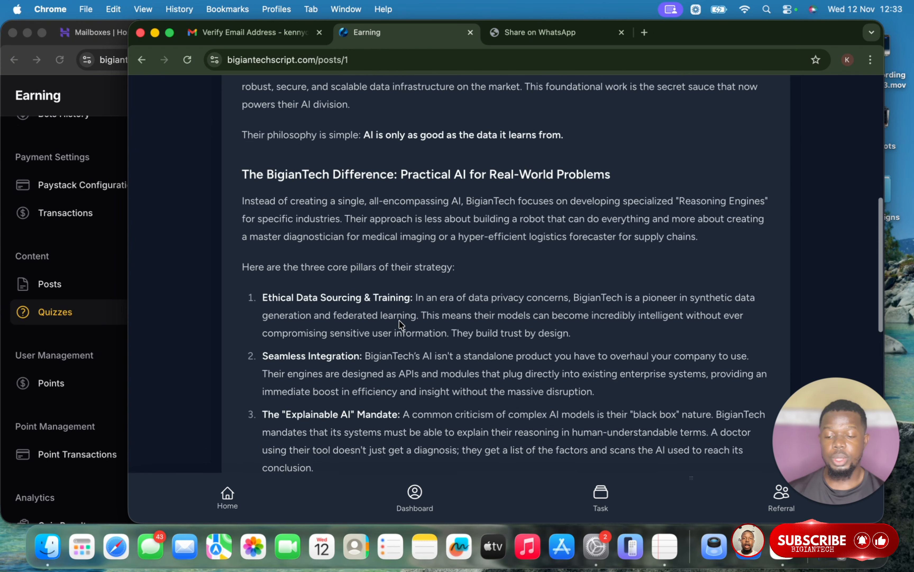
pyautogui.scroll(-2, 400, 320)
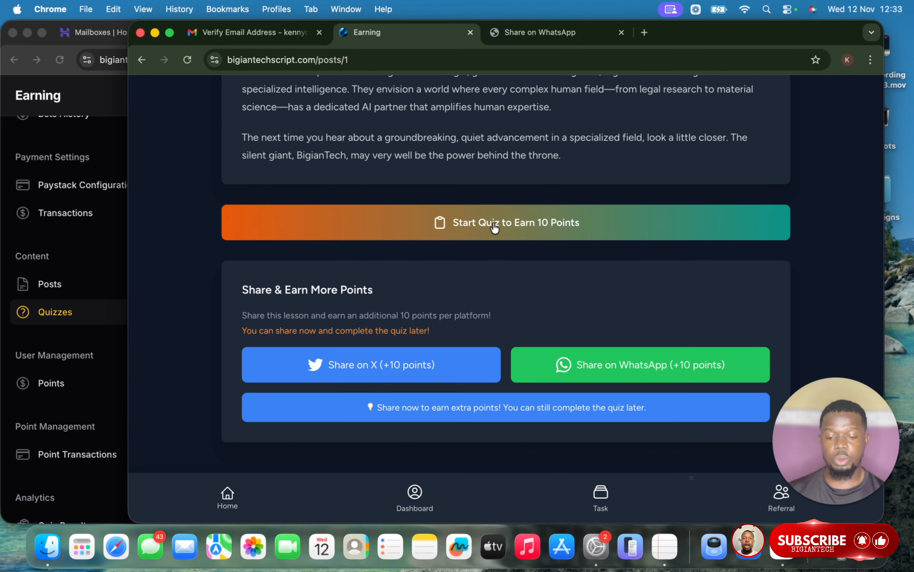
# Start the lesson's quiz, answer question 1 with option 3, "AI is only as good as the data it learns from.", and advance to question 2
pyautogui.click(505, 224)
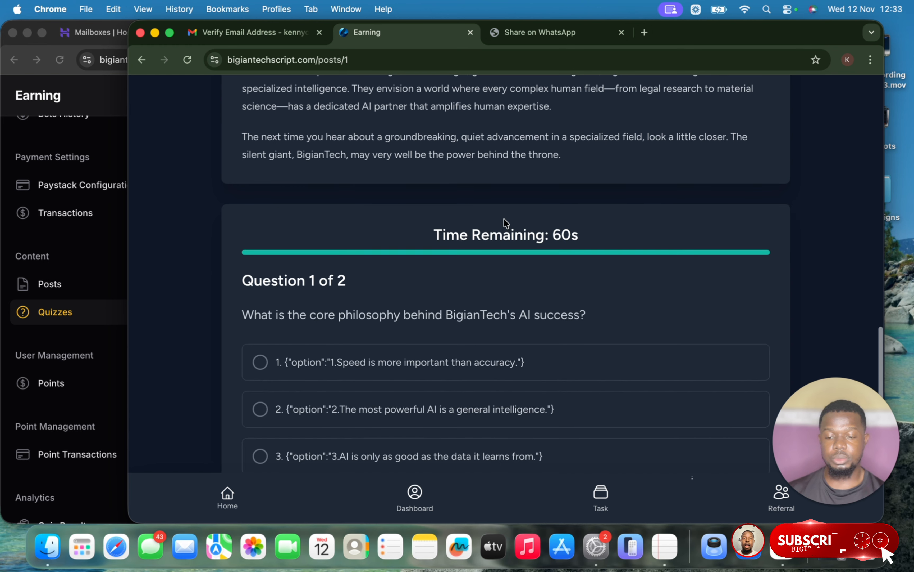
pyautogui.scroll(-5, 472, 230)
pyautogui.scroll(12, 418, 229)
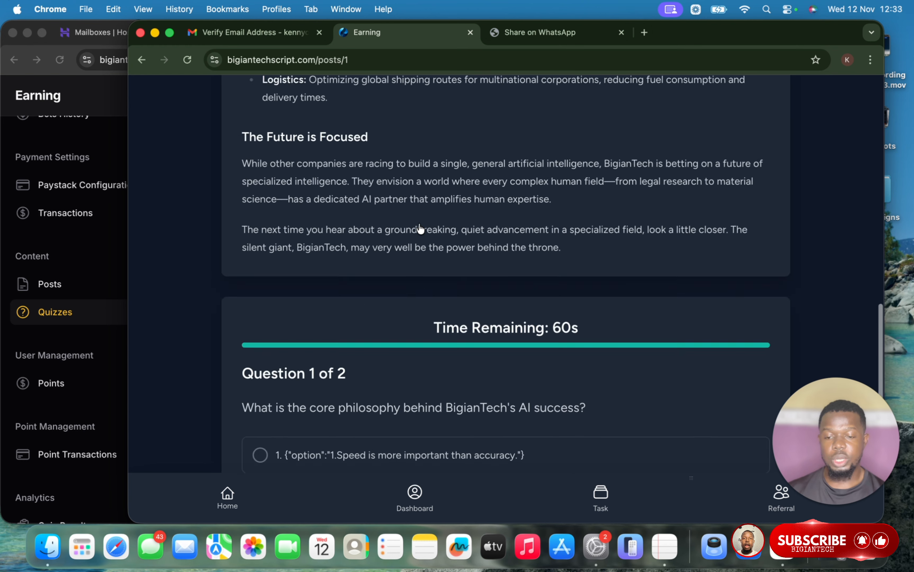
pyautogui.scroll(-8, 470, 299)
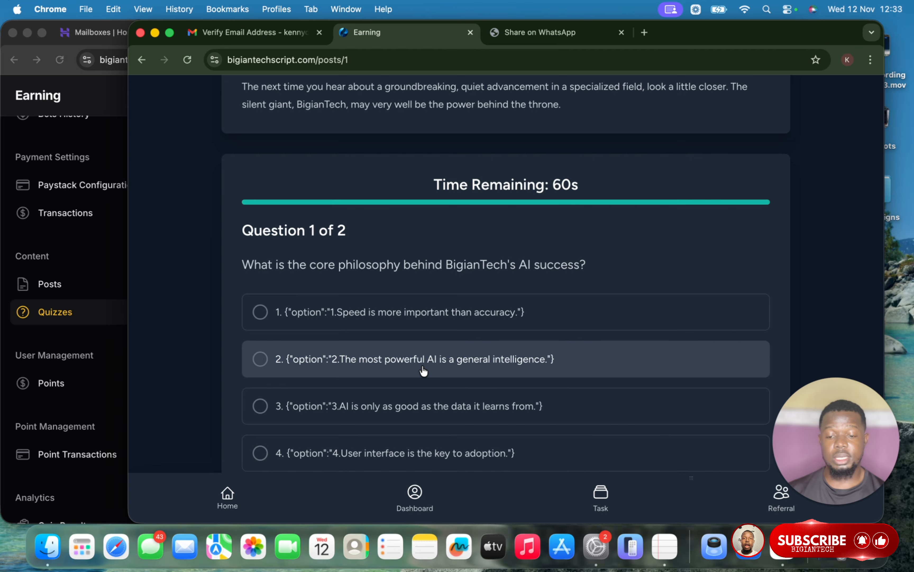
pyautogui.scroll(-2, 423, 371)
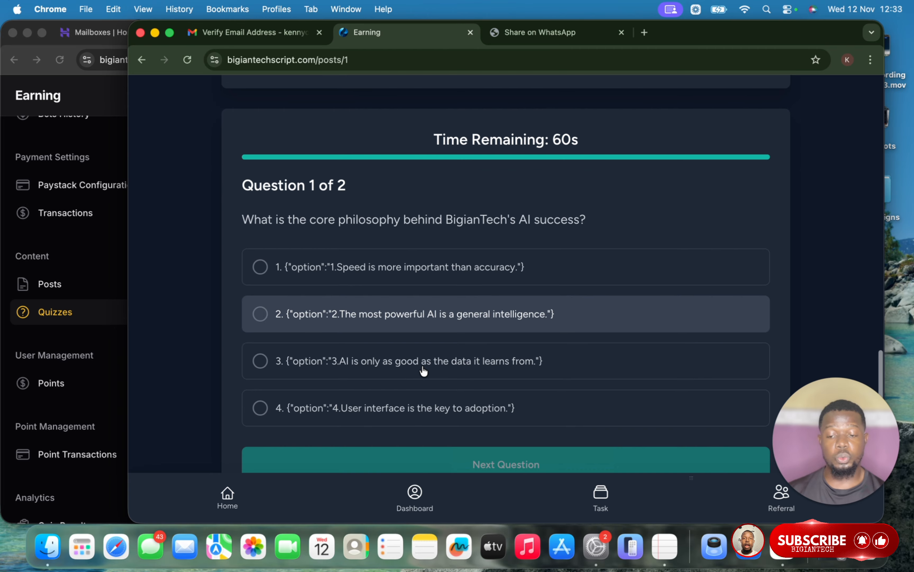
pyautogui.click(366, 364)
pyautogui.scroll(-4, 366, 367)
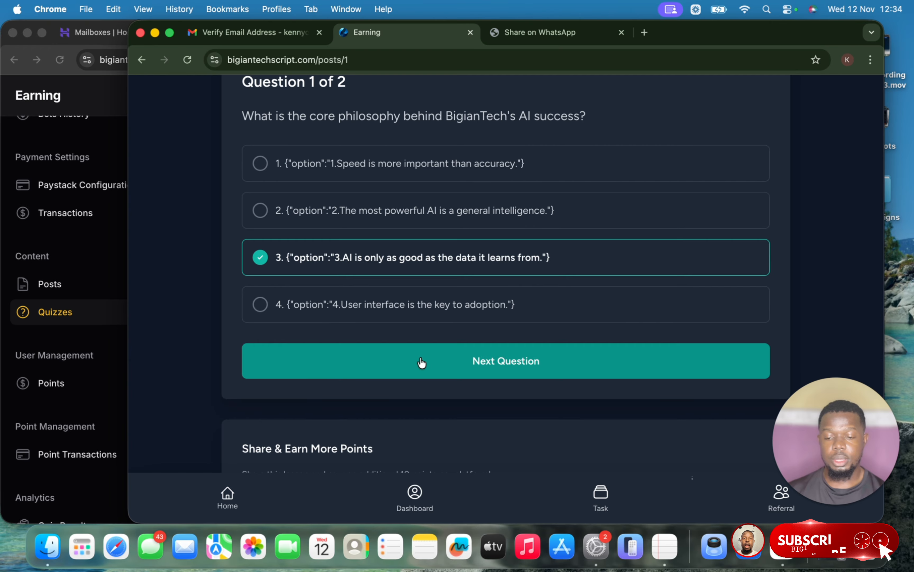
pyautogui.click(423, 361)
pyautogui.scroll(2, 421, 340)
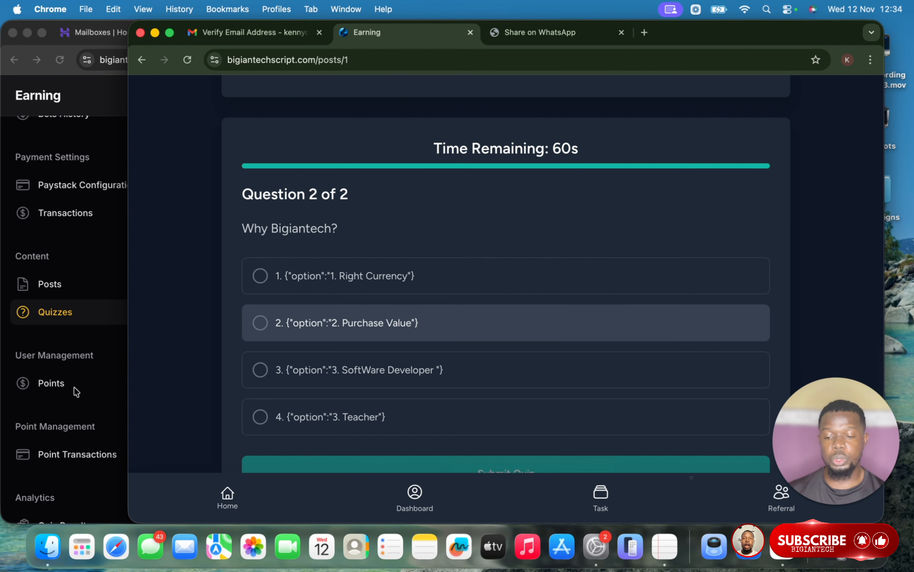
# Switch to the admin window and review the "purchase script" quiz's question, answer options and correct answer
pyautogui.click(36, 335)
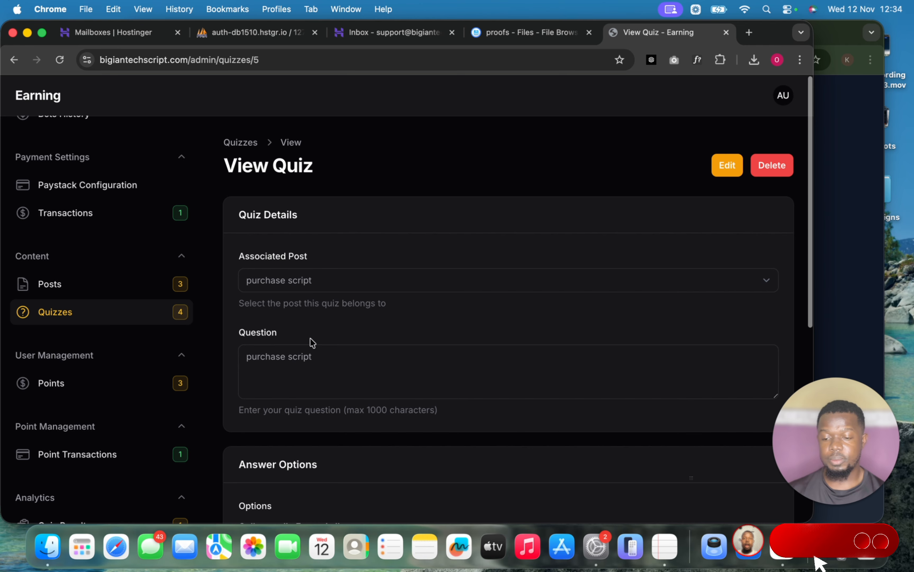
pyautogui.scroll(-9, 313, 342)
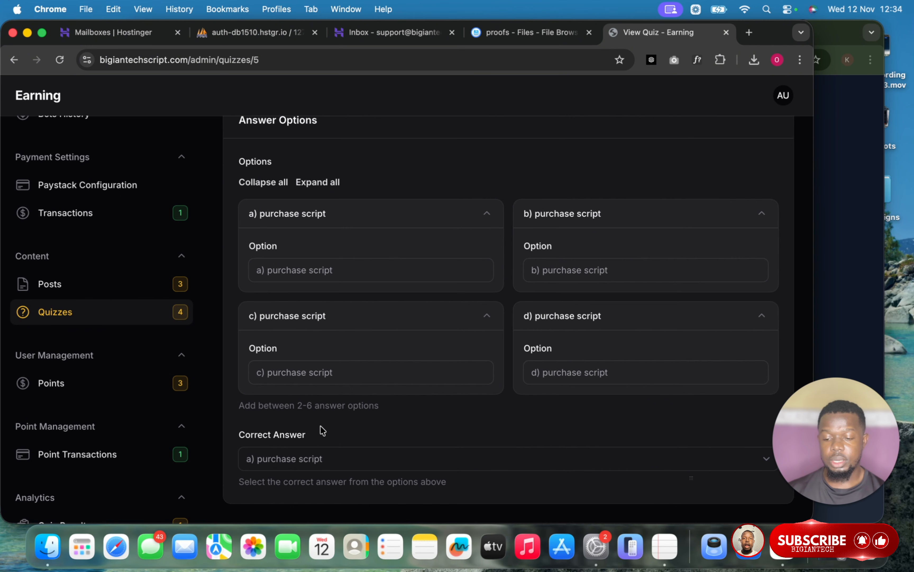
pyautogui.scroll(8, 323, 430)
pyautogui.scroll(-7, 322, 430)
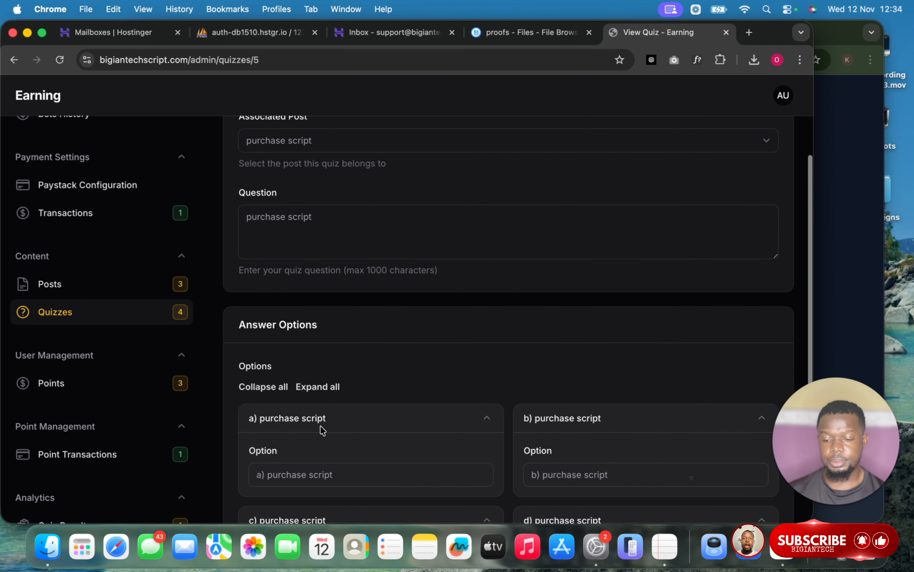
pyautogui.scroll(-1, 373, 332)
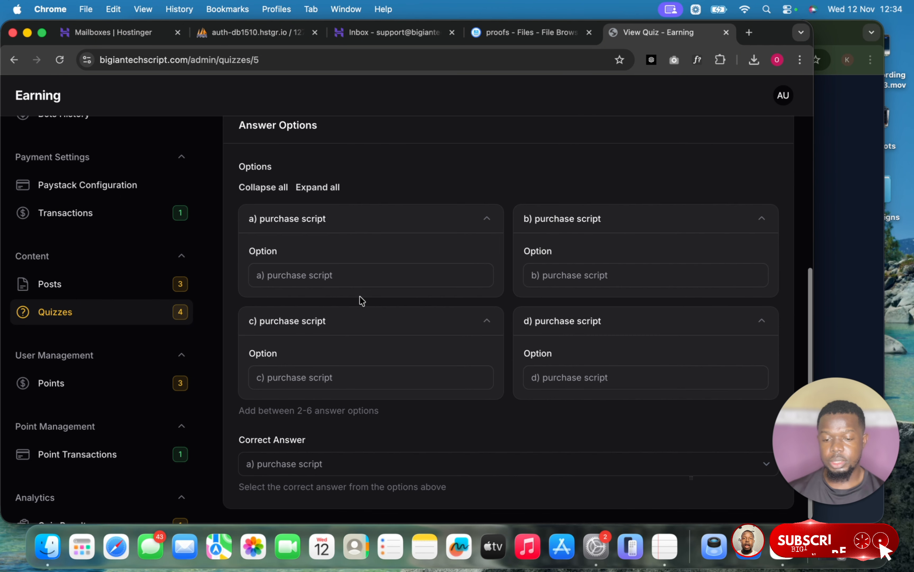
pyautogui.scroll(-1, 74, 339)
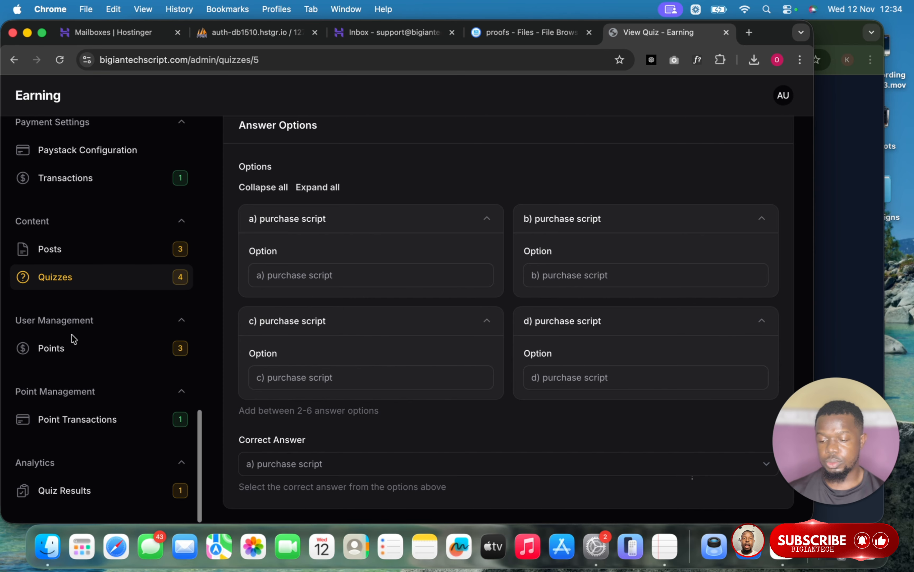
# Check the list of quizzes and reopen the "purchase script" quiz from it to inspect its answer options
pyautogui.click(62, 281)
pyautogui.scroll(-1, 414, 338)
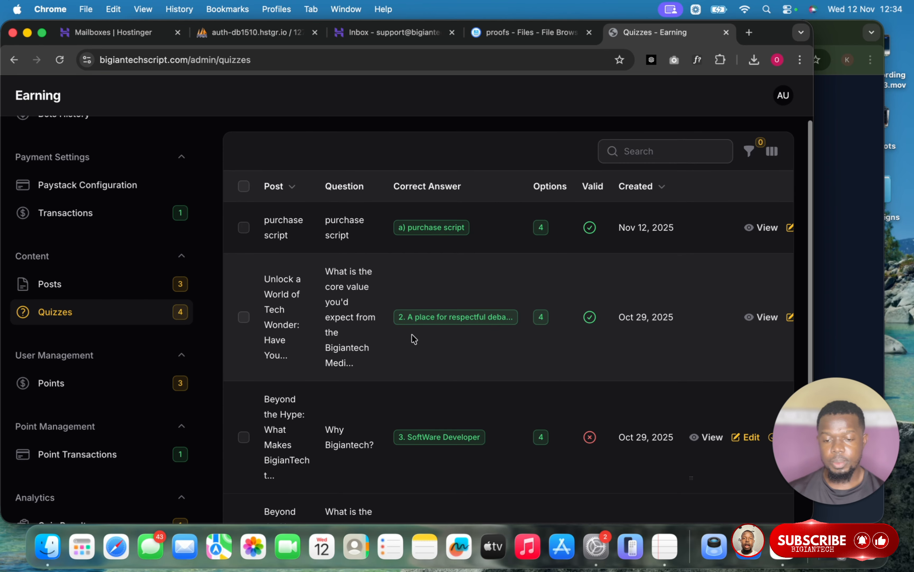
pyautogui.scroll(2, 414, 338)
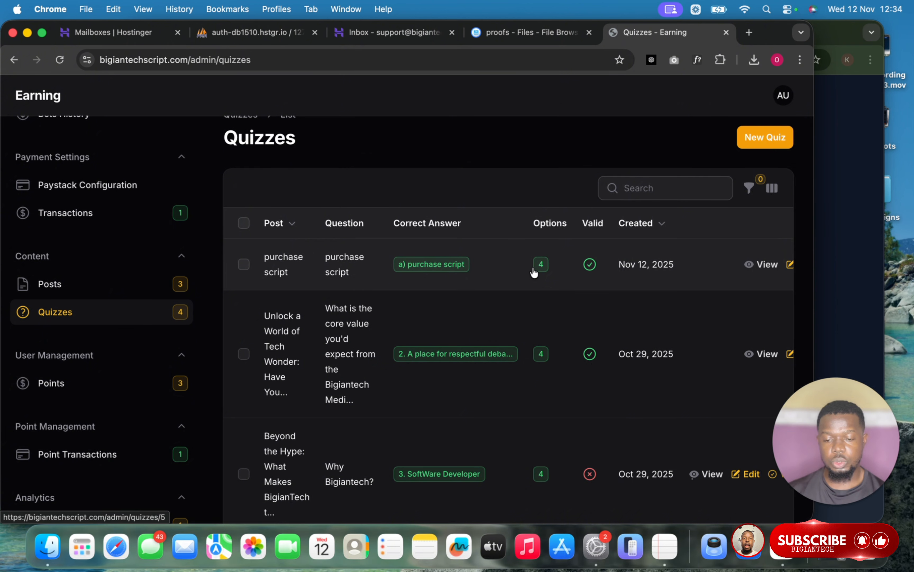
pyautogui.click(534, 270)
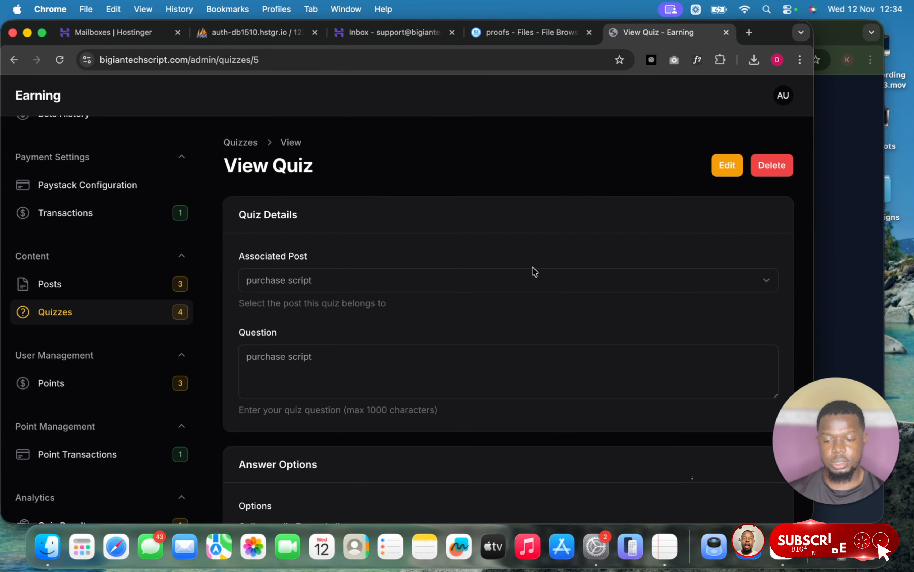
pyautogui.scroll(-8, 533, 268)
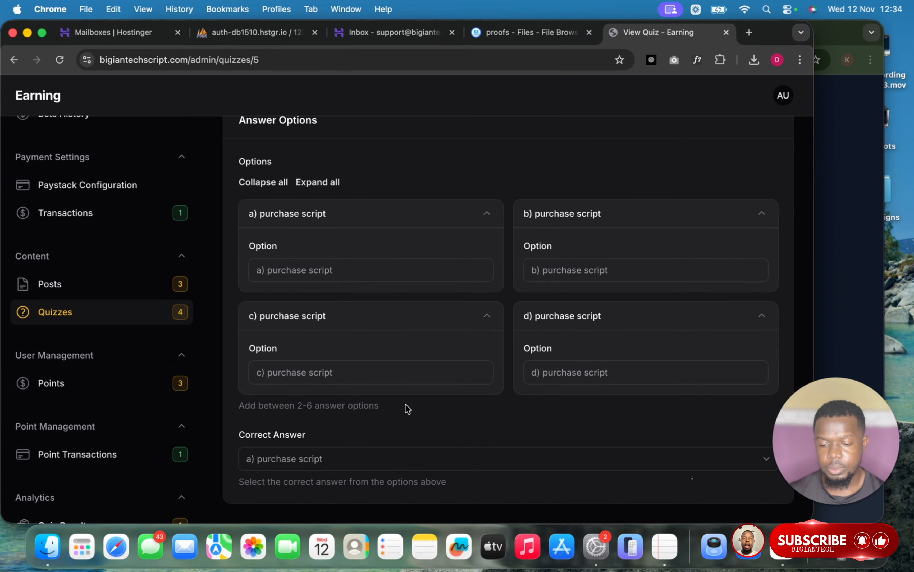
pyautogui.scroll(5, 405, 401)
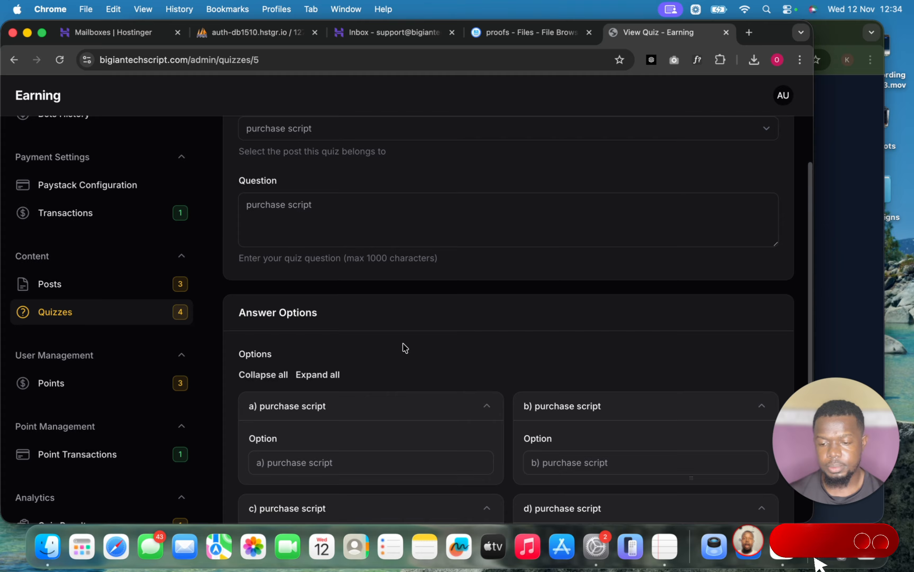
# Open the "purchase script" quiz for editing, add an empty fifth answer option, and delete that option
pyautogui.scroll(4, 402, 344)
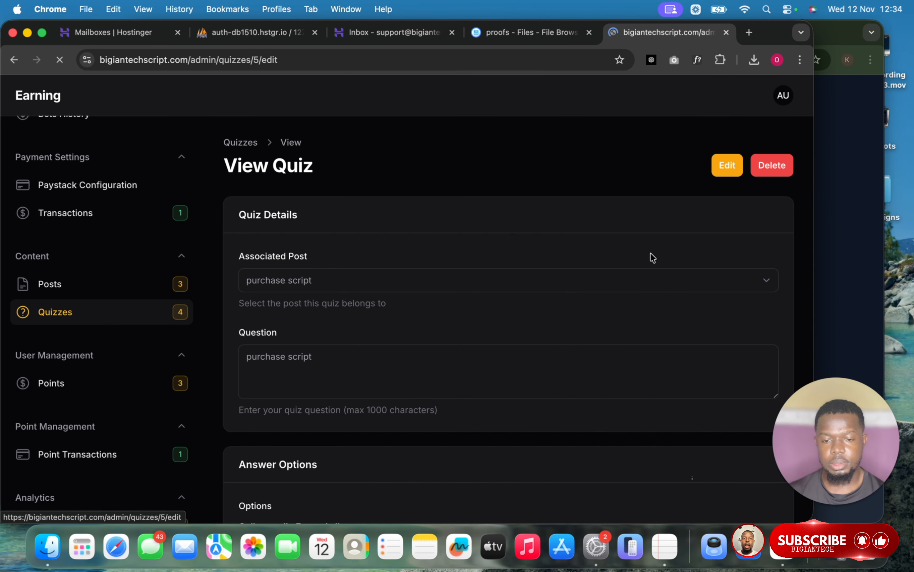
pyautogui.scroll(-10, 650, 254)
pyautogui.scroll(-3, 650, 254)
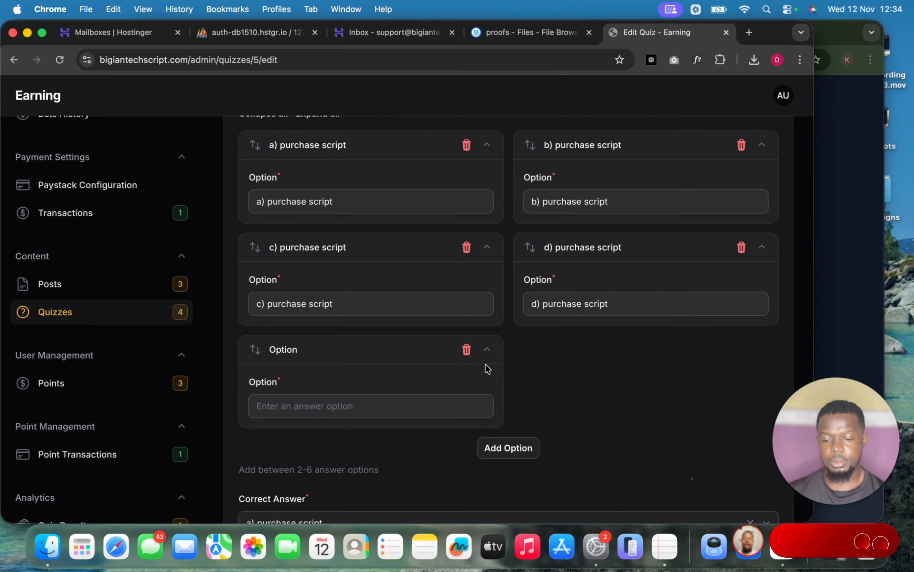
pyautogui.click(467, 350)
pyautogui.scroll(10, 508, 390)
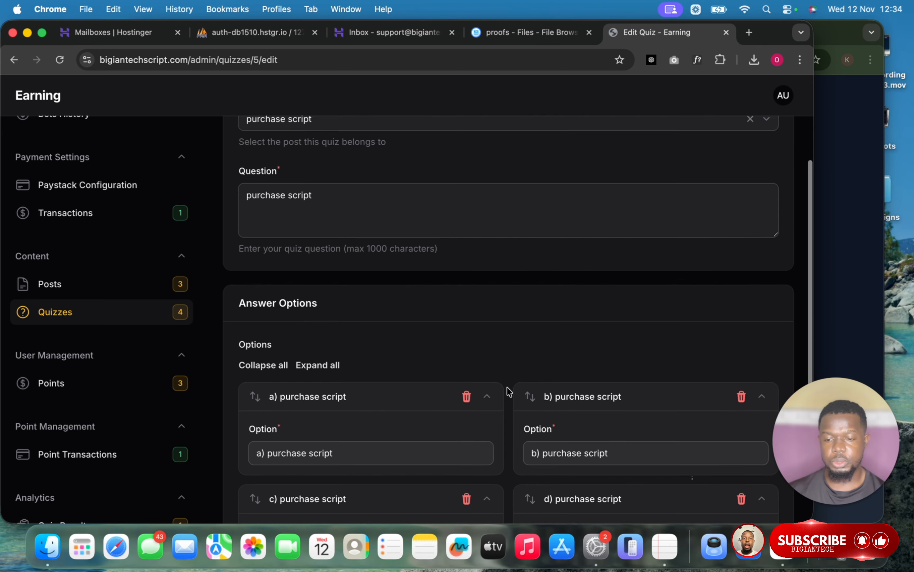
pyautogui.scroll(-10, 510, 391)
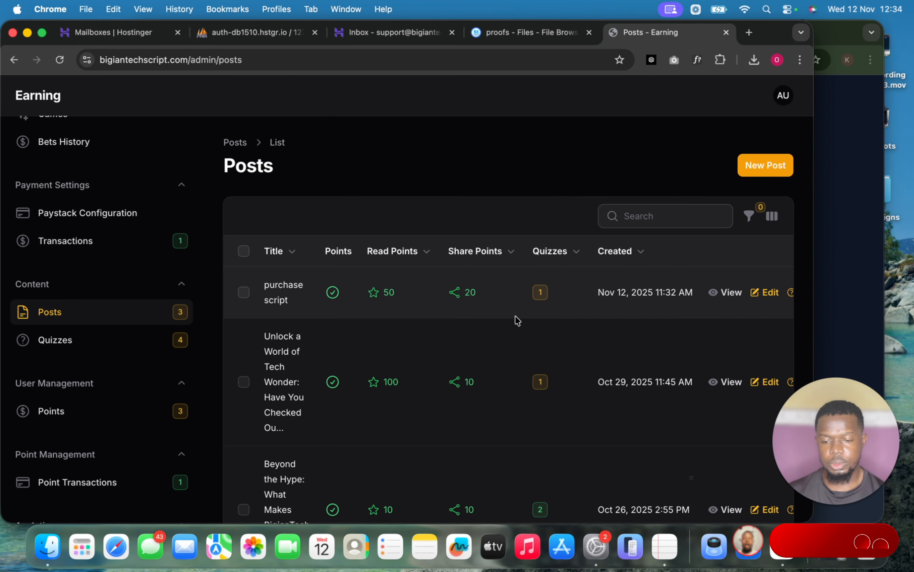
# View the "purchase script" post's content and points configuration from the posts list, and go back to the quizzes
pyautogui.scroll(-2, 515, 317)
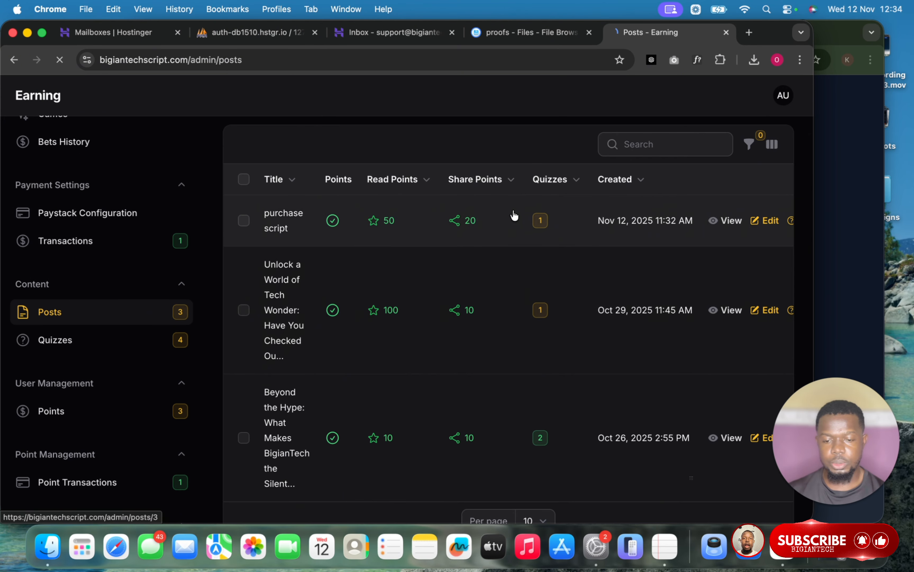
pyautogui.scroll(-3, 539, 286)
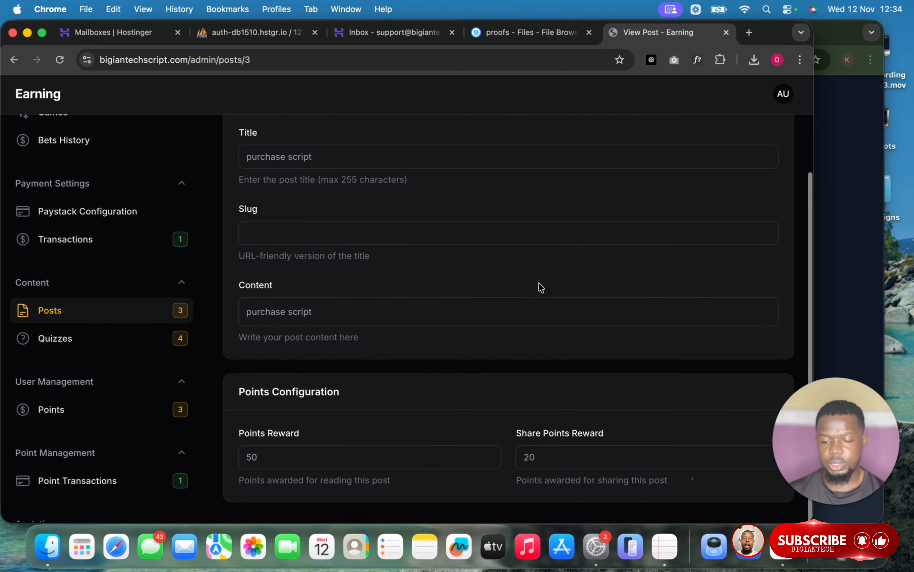
pyautogui.scroll(2, 540, 287)
pyautogui.click(114, 340)
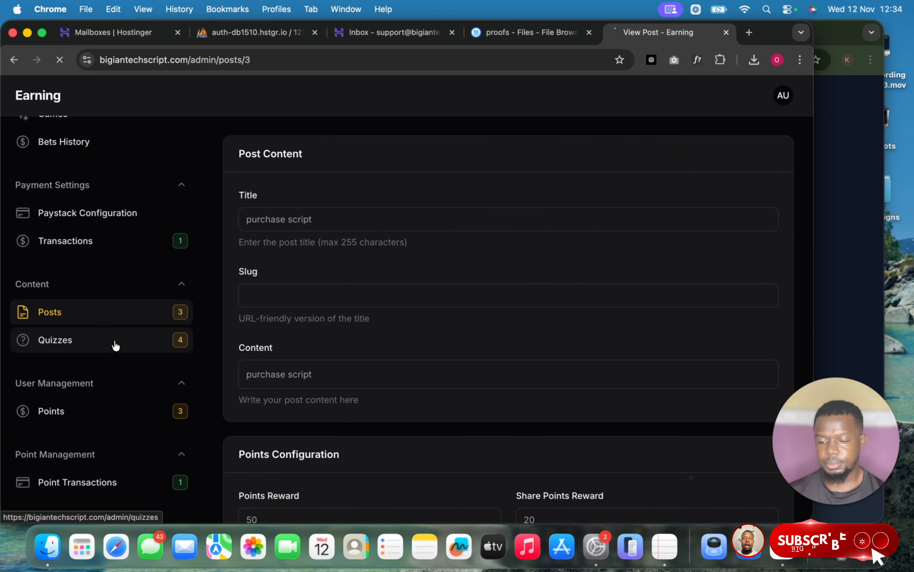
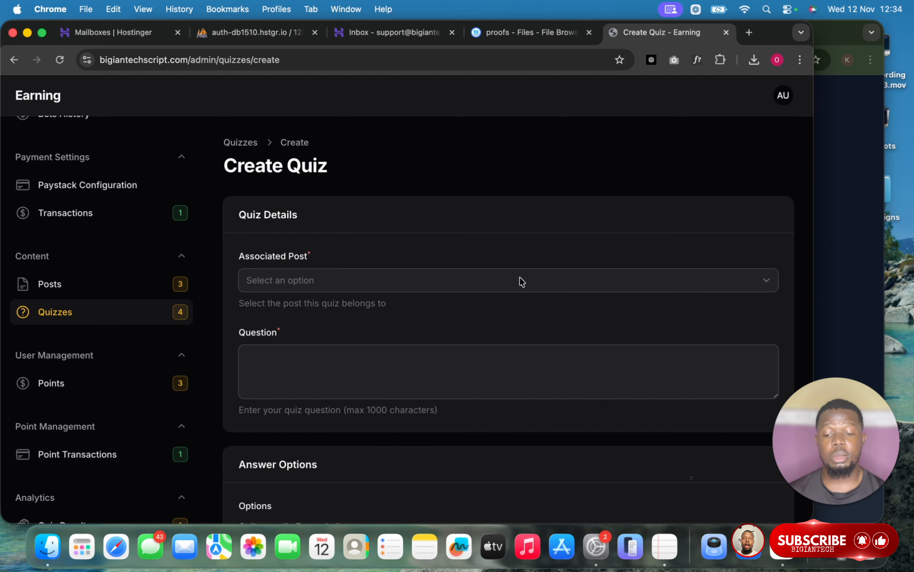
# Choose "purchase script" as the new quiz's associated post and look over the question and answer option fields
pyautogui.click(521, 282)
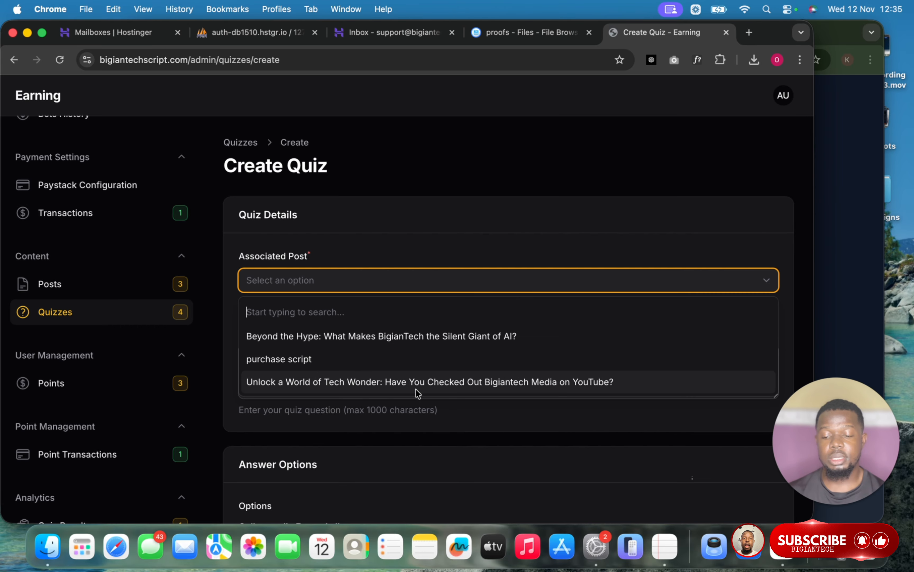
pyautogui.click(420, 360)
pyautogui.scroll(-4, 417, 359)
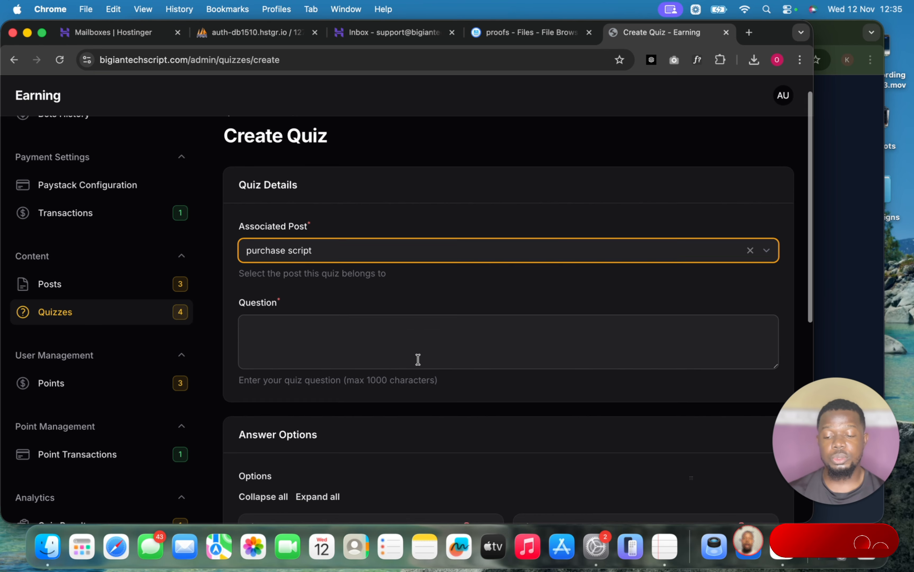
pyautogui.scroll(-5, 485, 460)
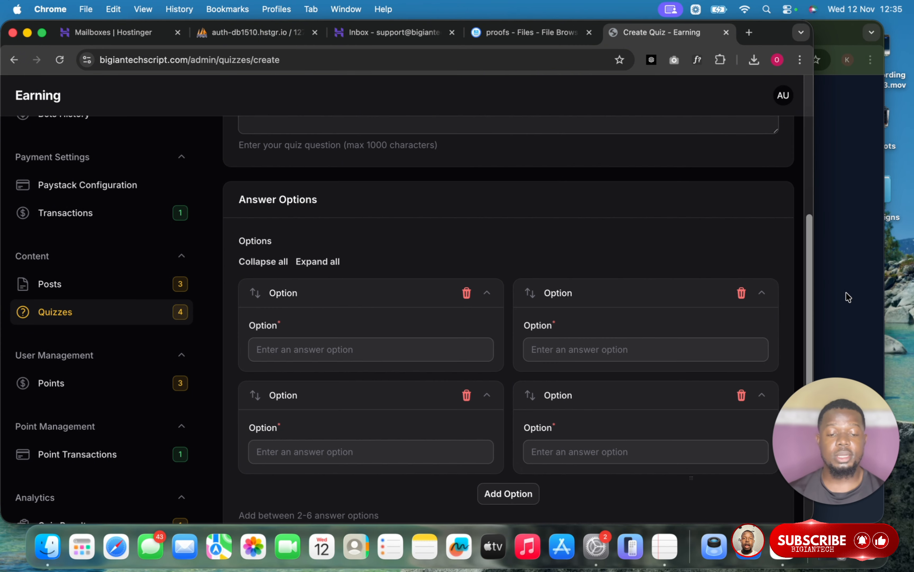
# In the member window, answer "Why Bigiantech?" with "SoftWare Developer", submit the quiz, and dismiss the confirmation
pyautogui.click(847, 297)
pyautogui.scroll(1, 369, 214)
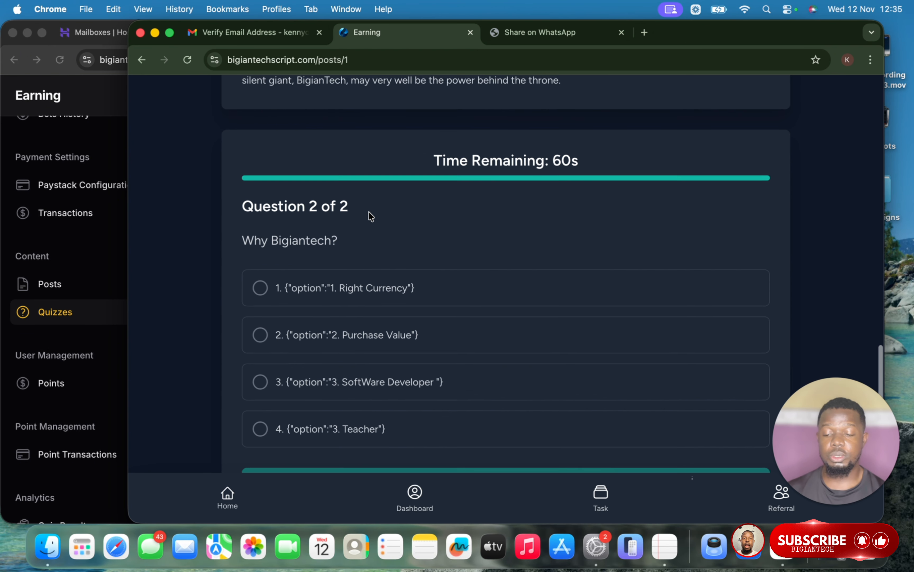
pyautogui.scroll(-3, 392, 215)
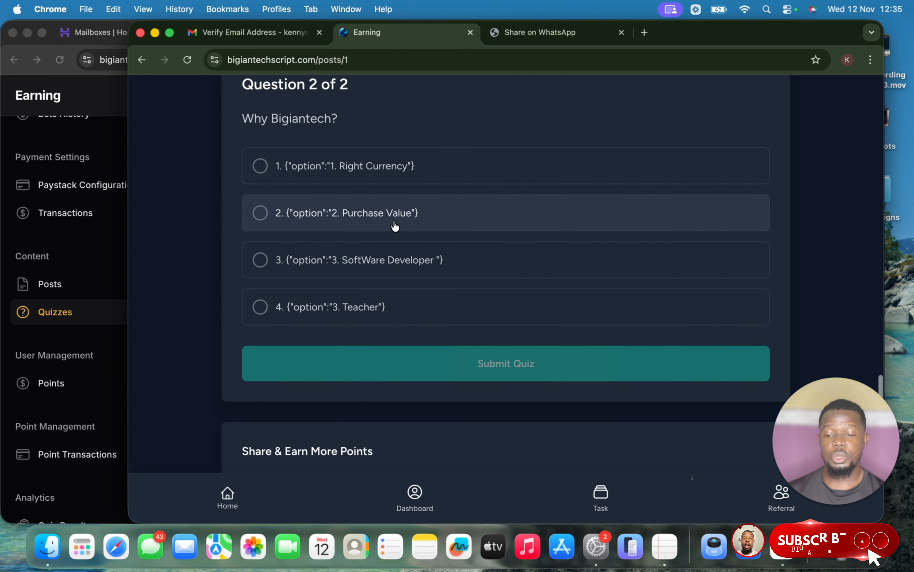
pyautogui.click(374, 271)
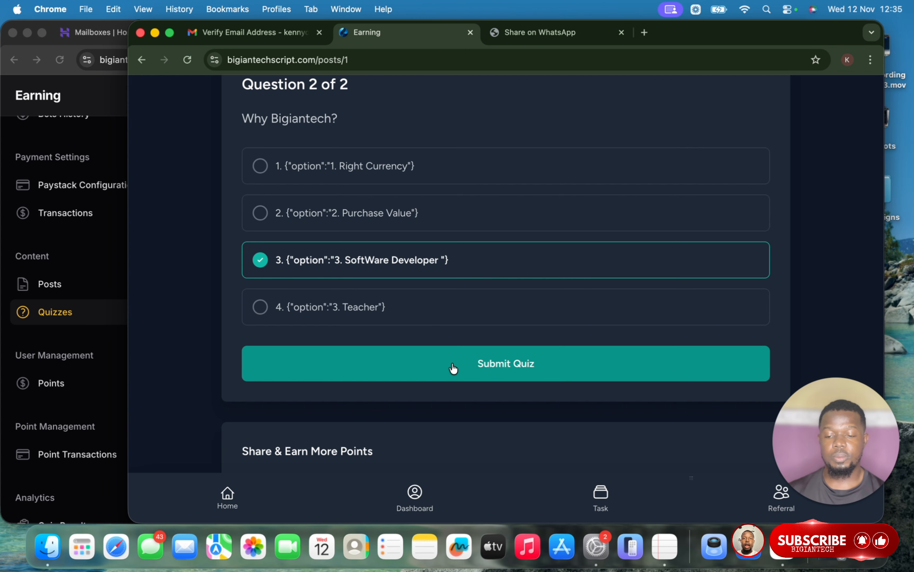
pyautogui.click(453, 365)
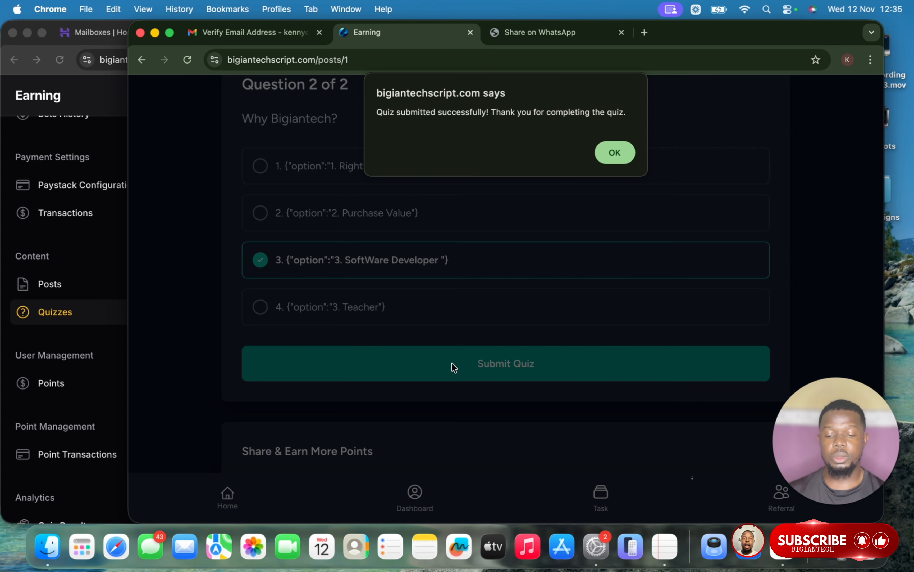
pyautogui.click(618, 156)
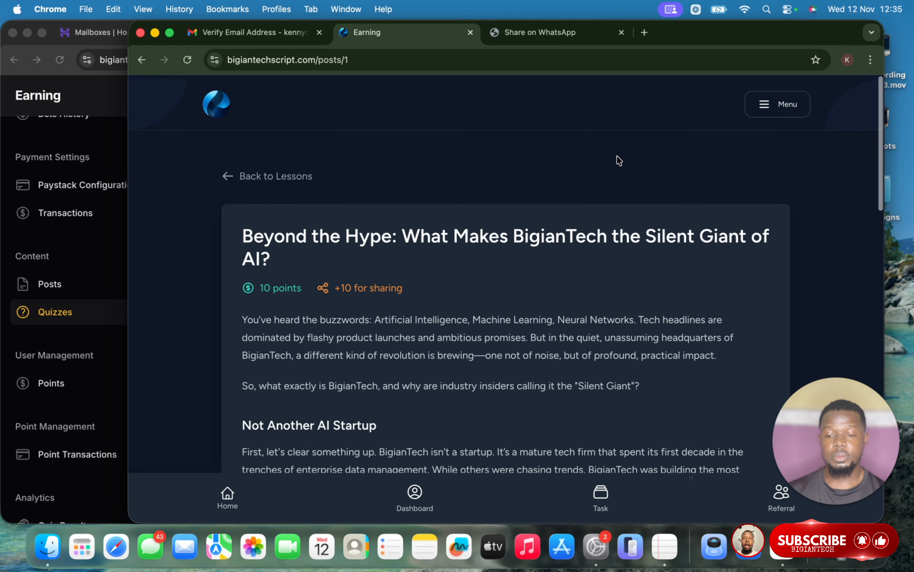
pyautogui.scroll(-3, 402, 163)
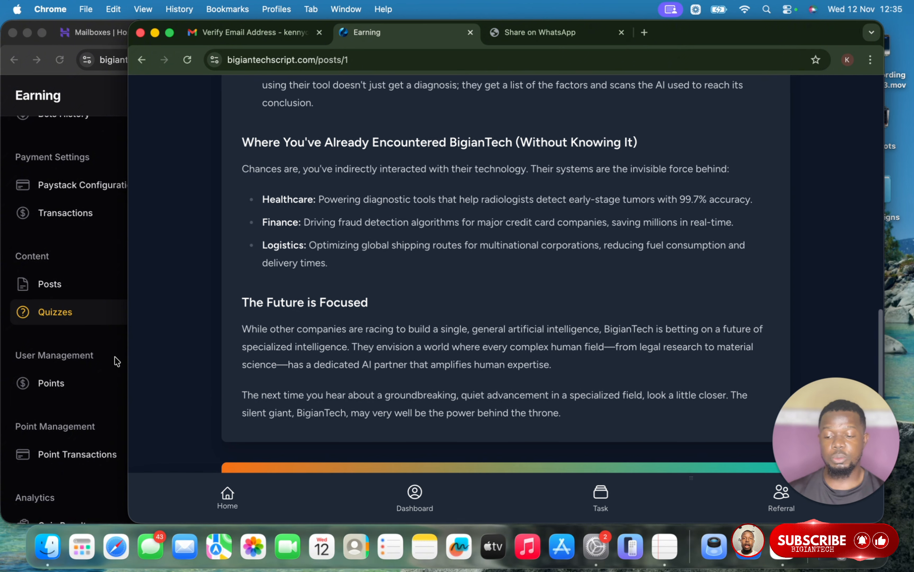
# In the admin window, open the latest quiz result for editing and review its performance figures and the member's answers
pyautogui.click(26, 389)
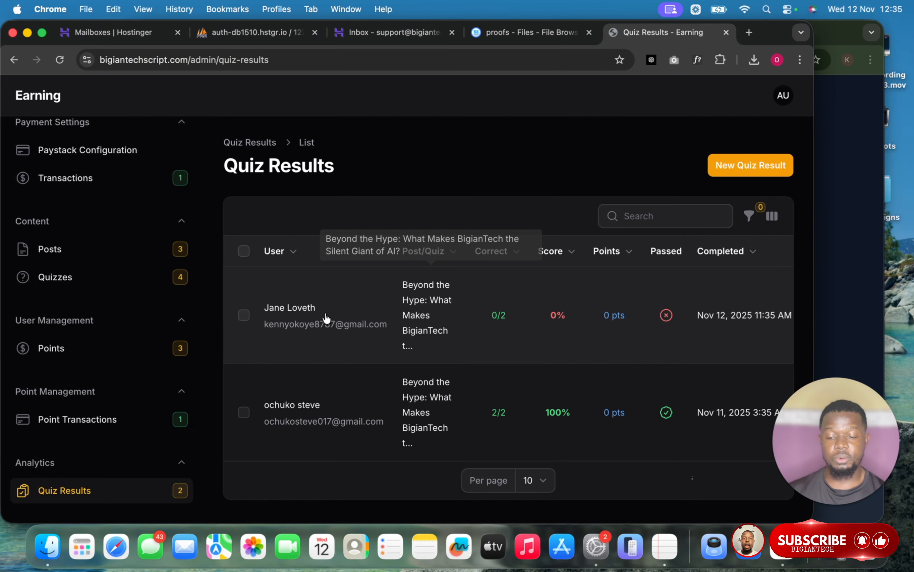
pyautogui.hscroll(5, 567, 323)
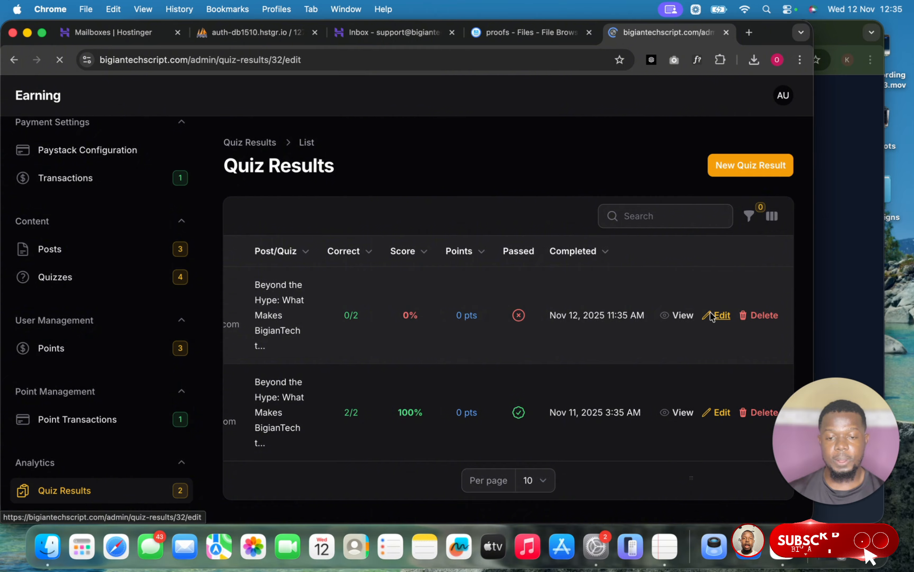
pyautogui.scroll(-5, 621, 322)
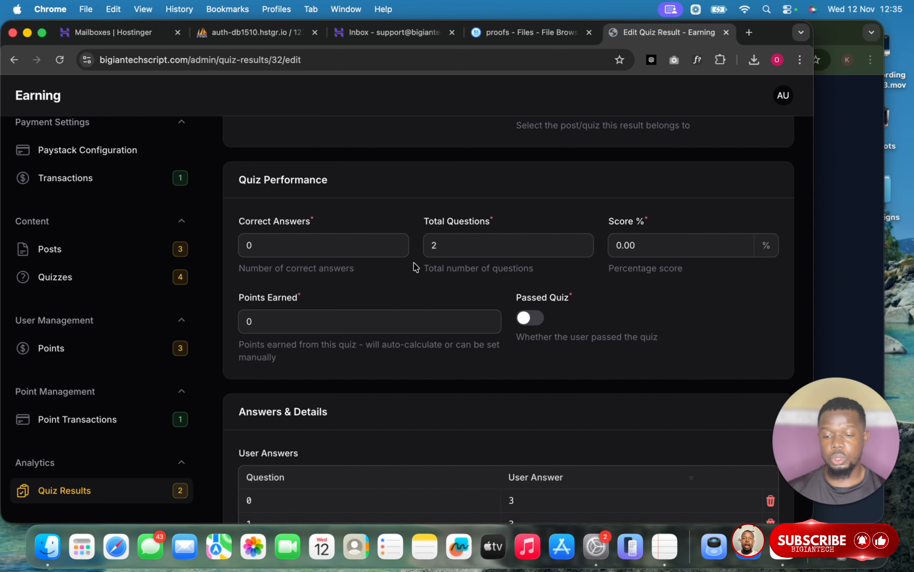
pyautogui.scroll(-5, 419, 295)
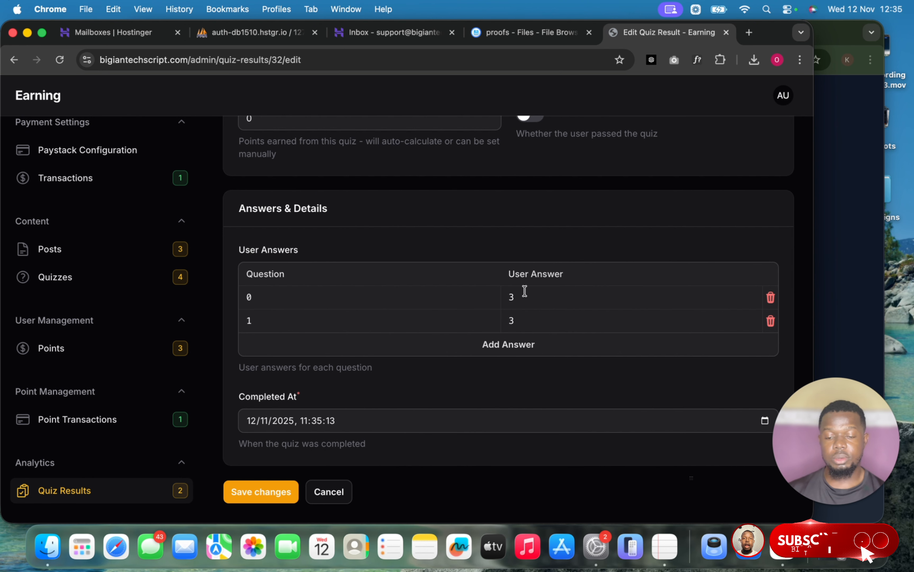
pyautogui.scroll(4, 444, 310)
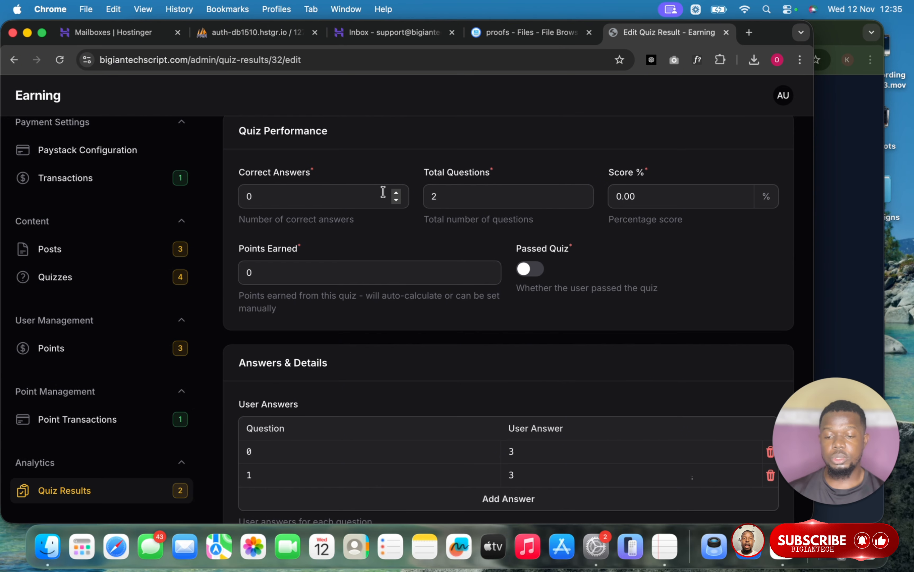
# Set the quiz result's correct answers to 2, giving a 100% score, 20 points and passed status, and save the changes
pyautogui.click(396, 192)
pyautogui.click(396, 192)
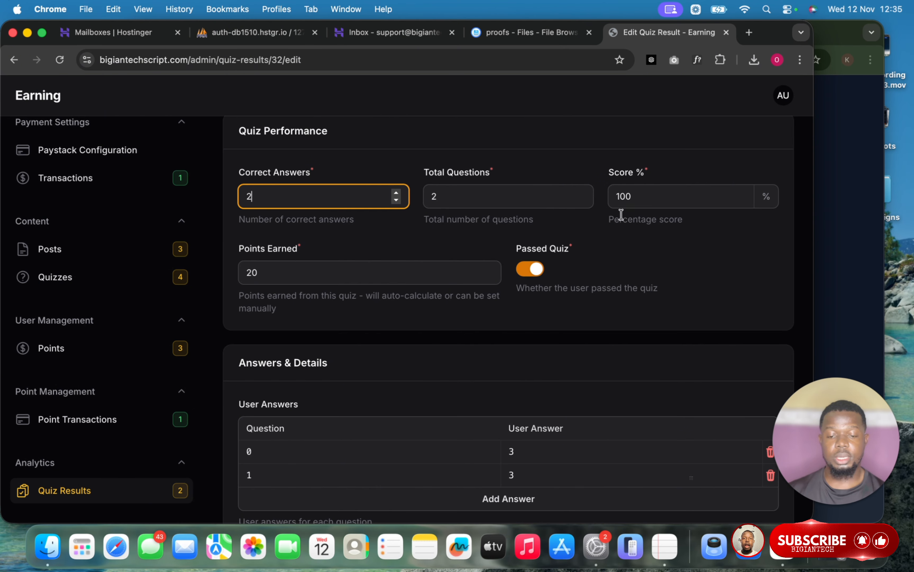
pyautogui.click(396, 199)
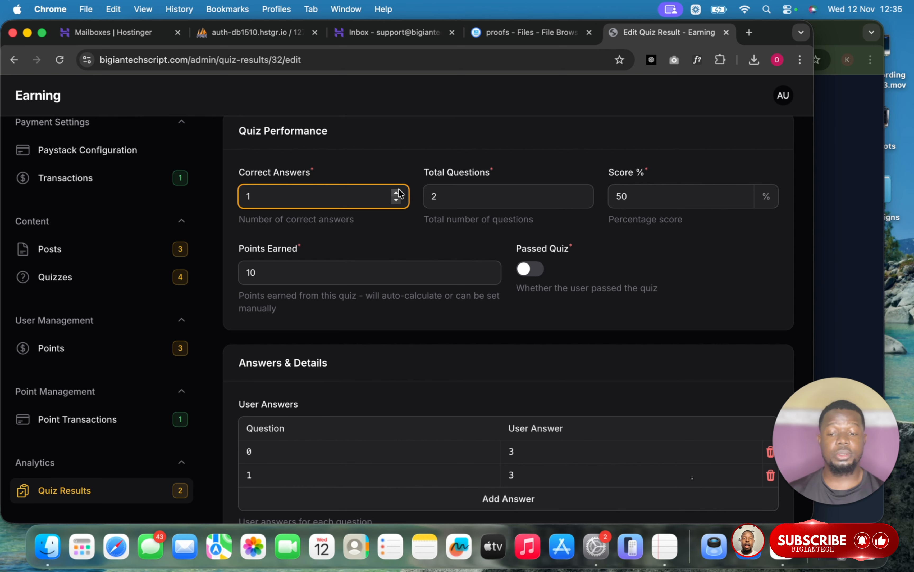
pyautogui.click(649, 280)
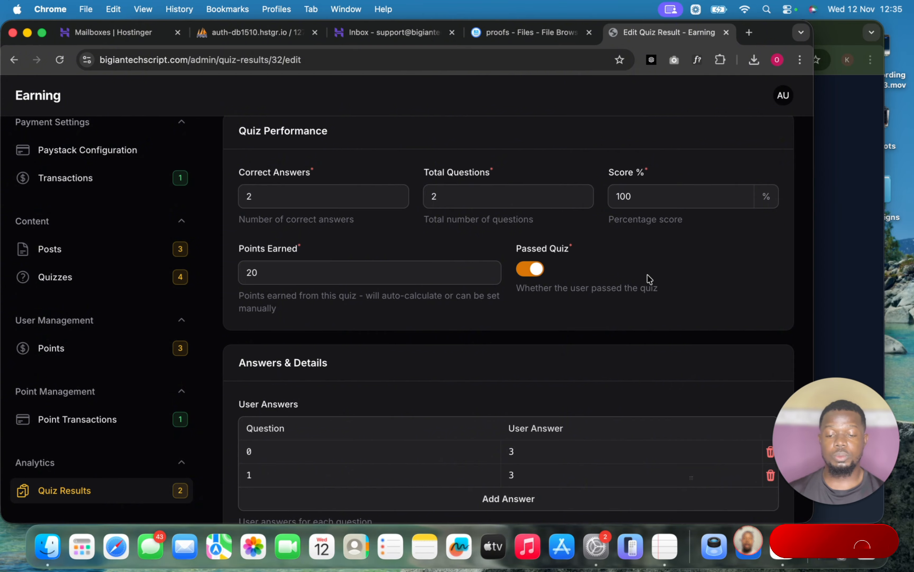
pyautogui.scroll(-5, 649, 280)
pyautogui.click(266, 498)
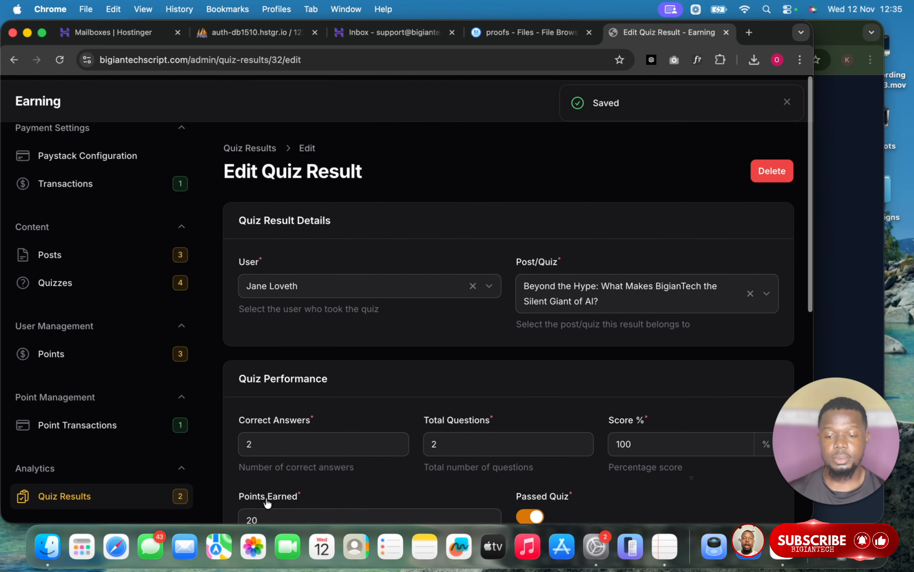
# Review the saved quiz result, and check the point transactions and the users' points list
pyautogui.scroll(-8, 392, 436)
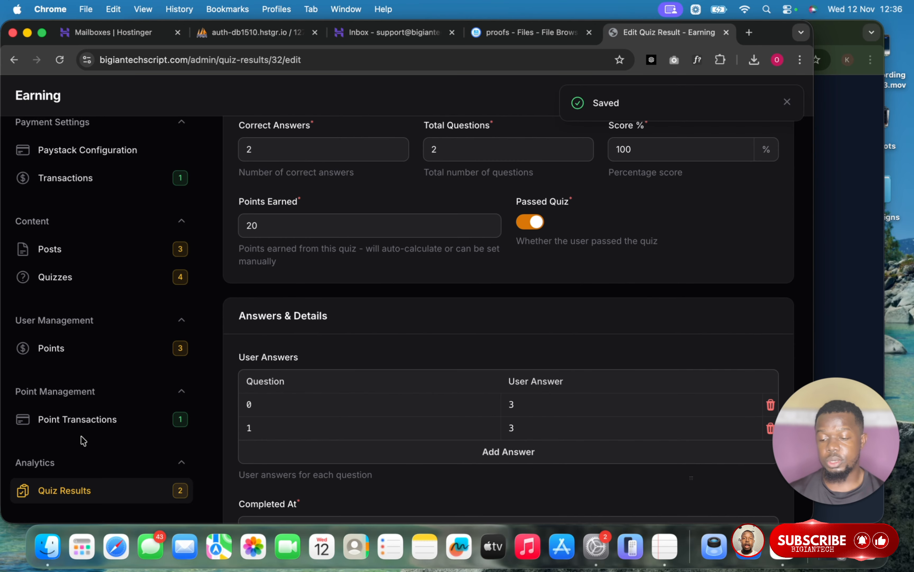
pyautogui.click(86, 426)
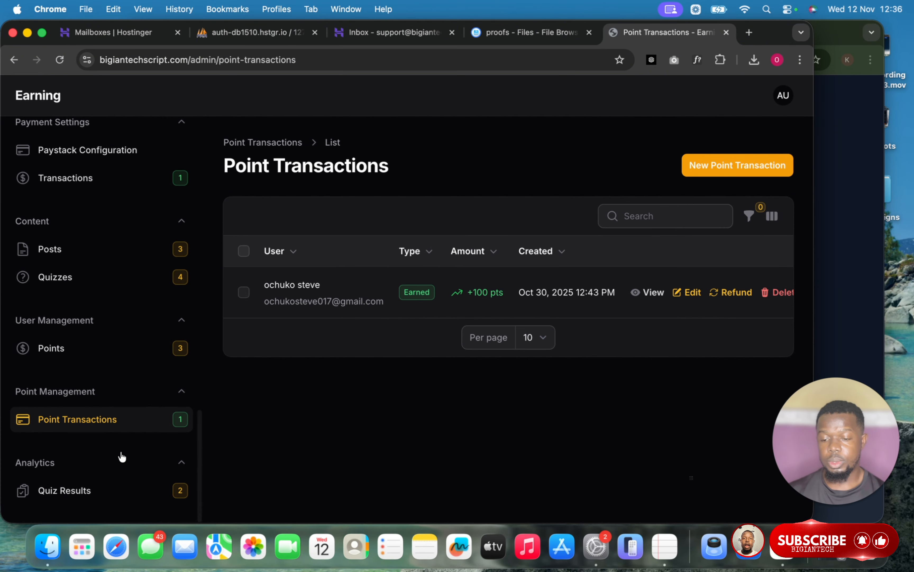
pyautogui.click(77, 344)
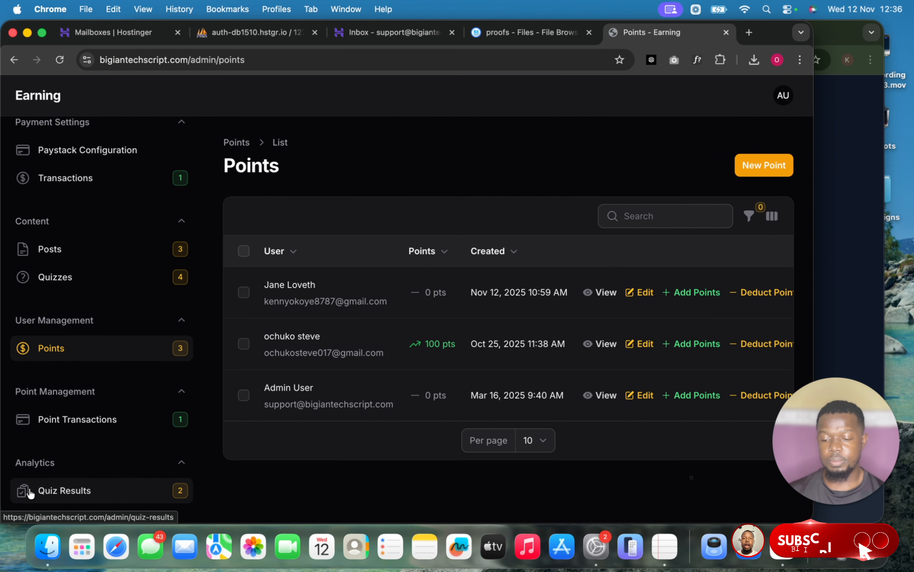
# In the member window, share the "Beyond the Hype" lesson on WhatsApp for extra points and close both WhatsApp sharing tabs
pyautogui.click(872, 236)
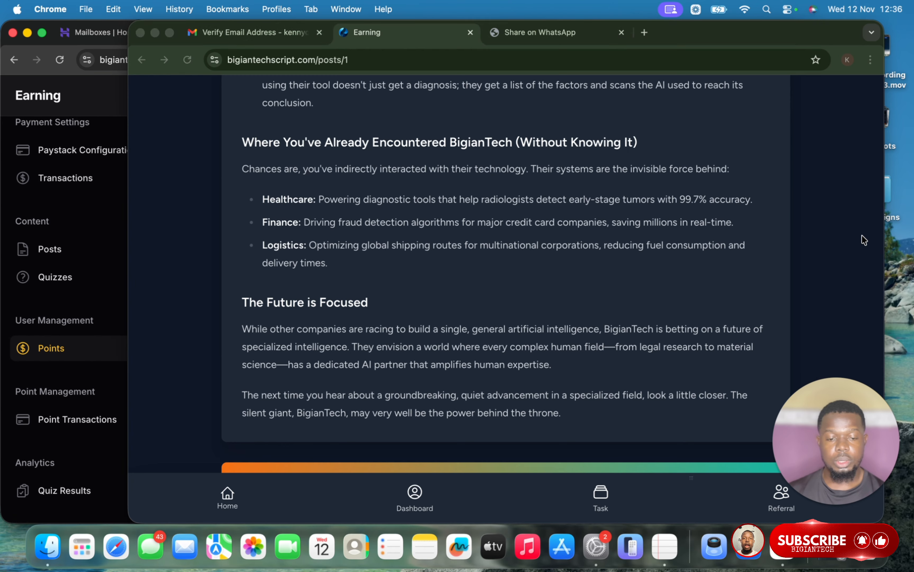
pyautogui.scroll(-5, 567, 326)
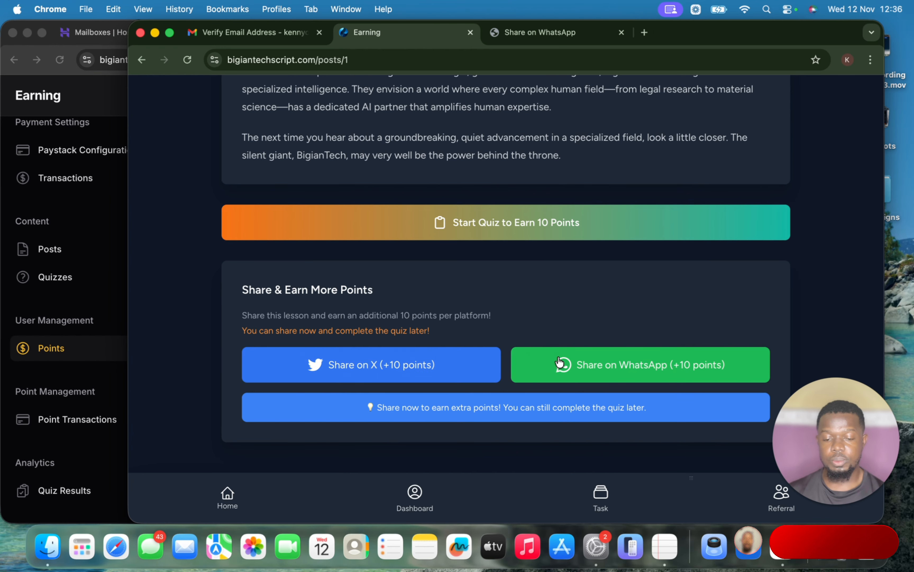
pyautogui.click(578, 364)
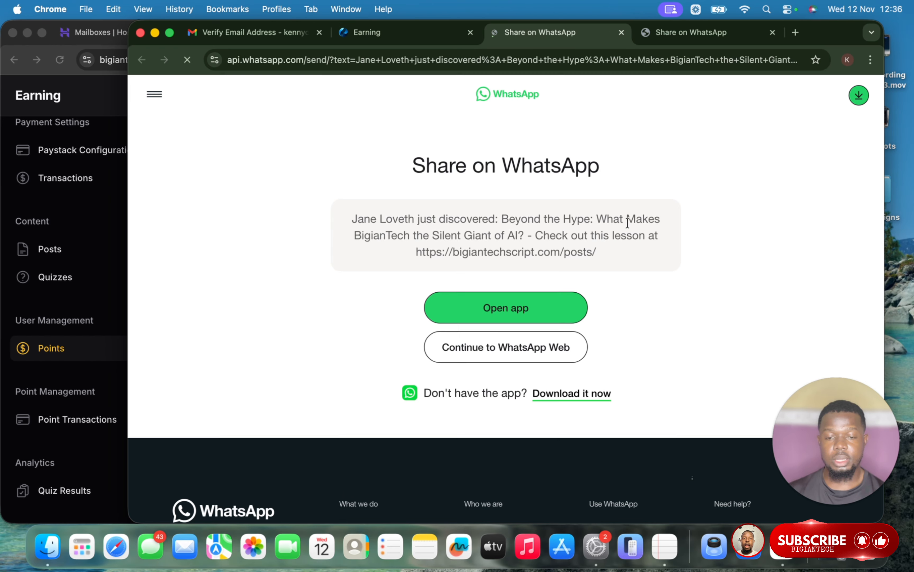
pyautogui.click(622, 32)
pyautogui.click(622, 33)
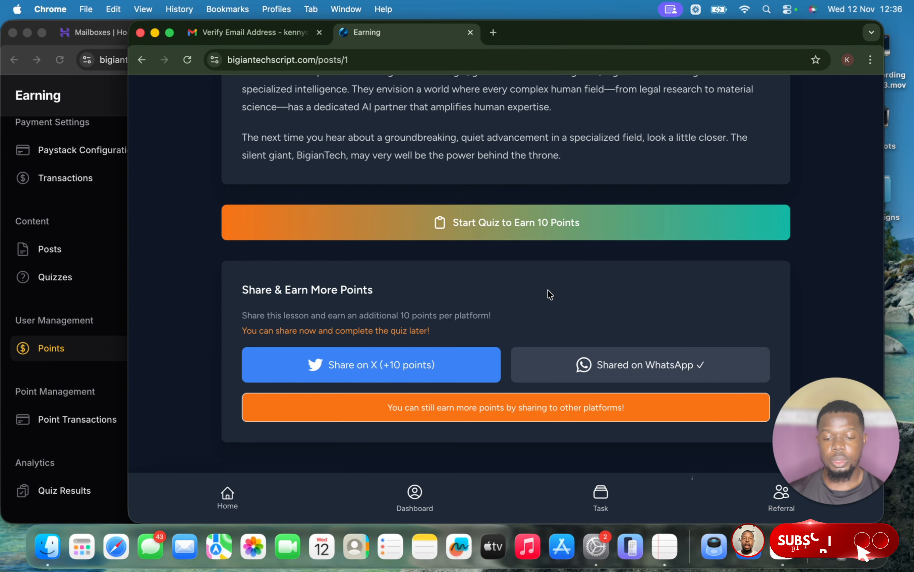
# In the admin points list, add 150 points to the test member who took the quiz
pyautogui.click(41, 431)
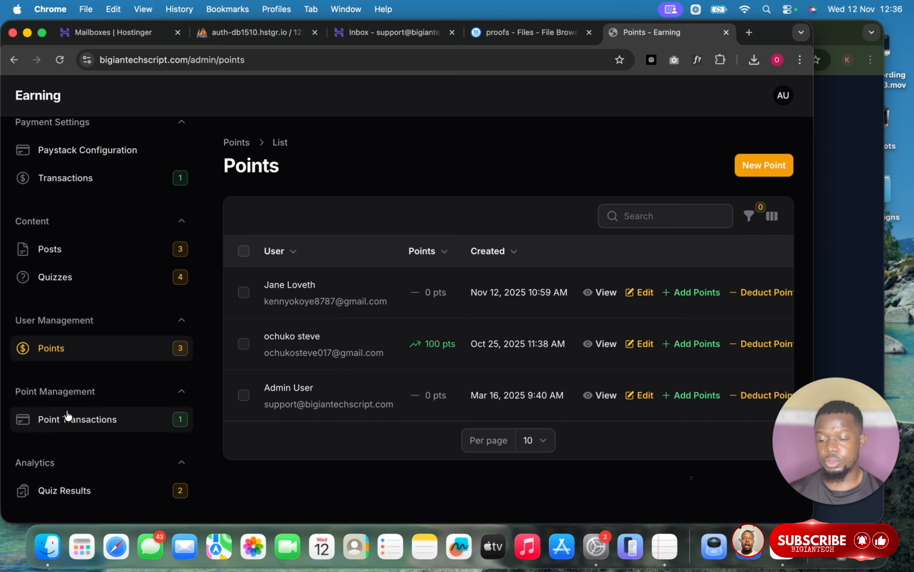
pyautogui.click(59, 423)
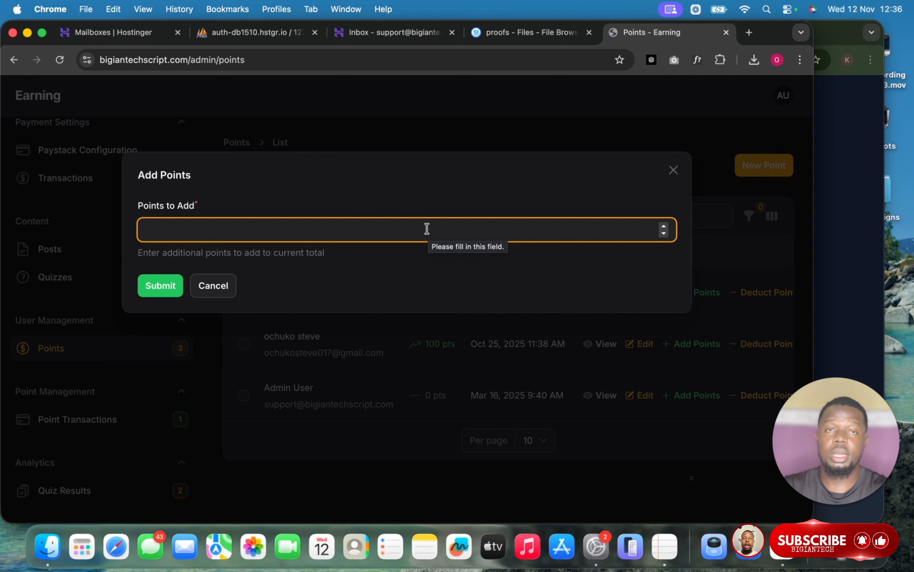
pyautogui.write('150')
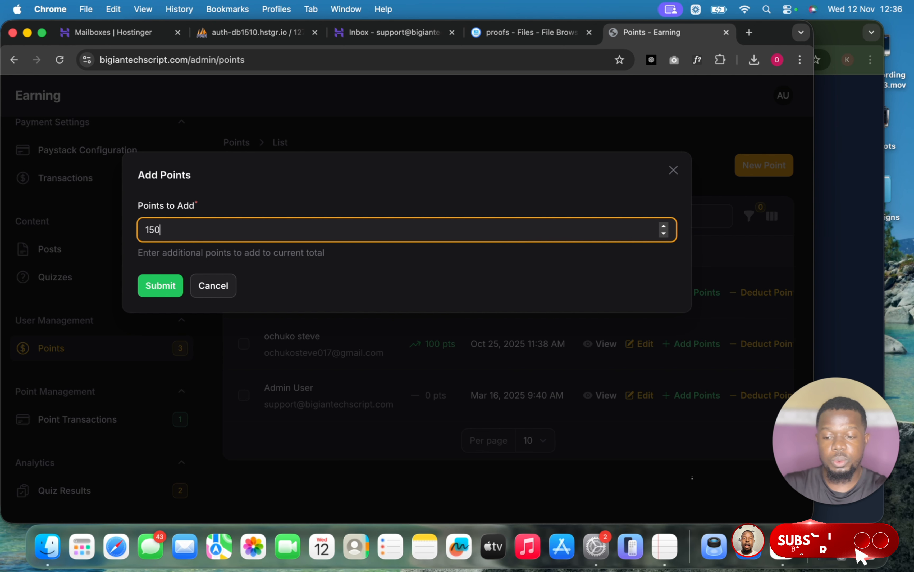
pyautogui.click(160, 284)
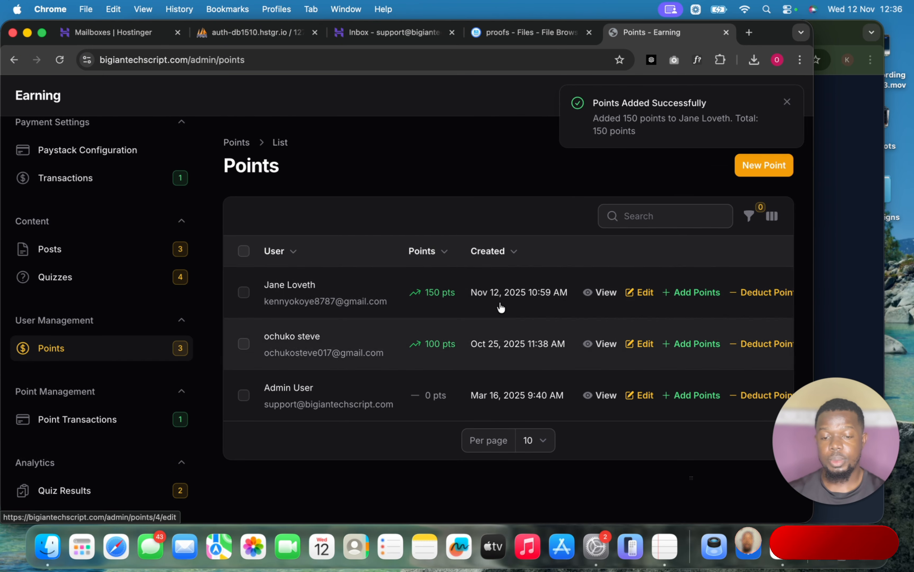
# In the member window, check the total points on the learning posts page and view the dashboard's earnings and Gaming Zone
pyautogui.click(823, 264)
pyautogui.scroll(15, 484, 265)
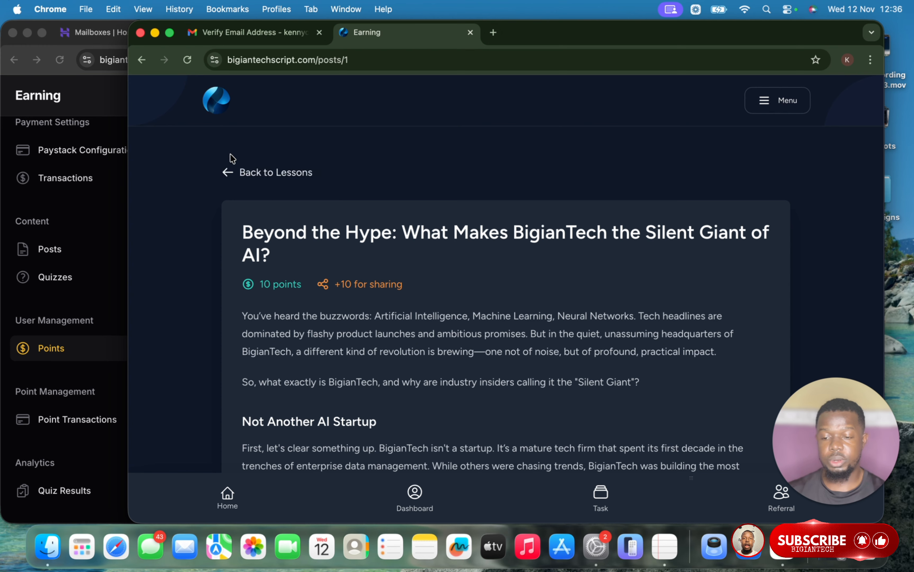
pyautogui.click(228, 173)
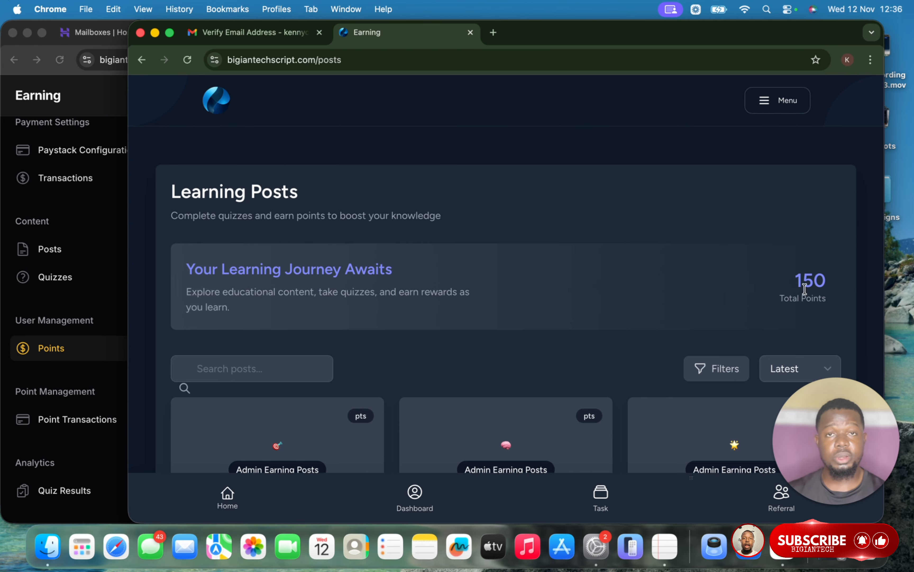
pyautogui.scroll(-5, 740, 312)
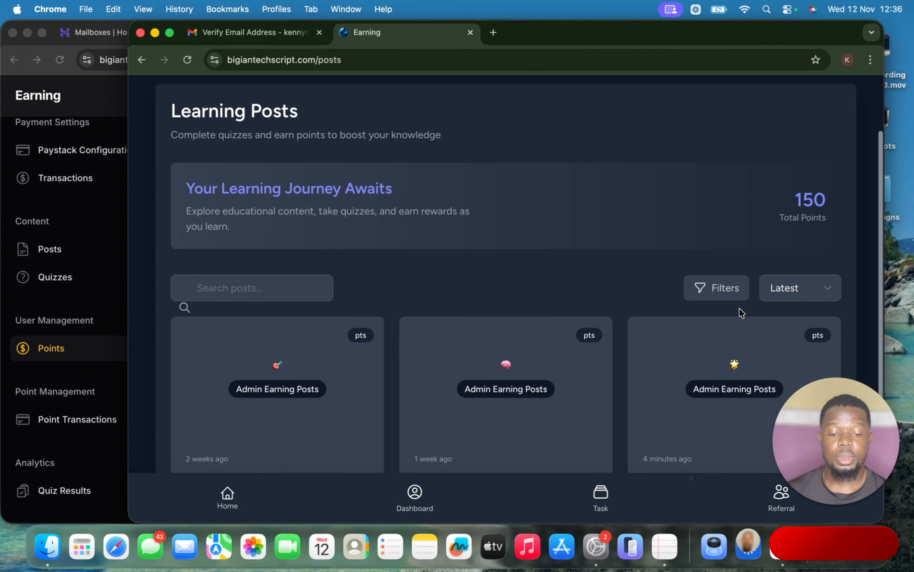
pyautogui.scroll(-1, 742, 313)
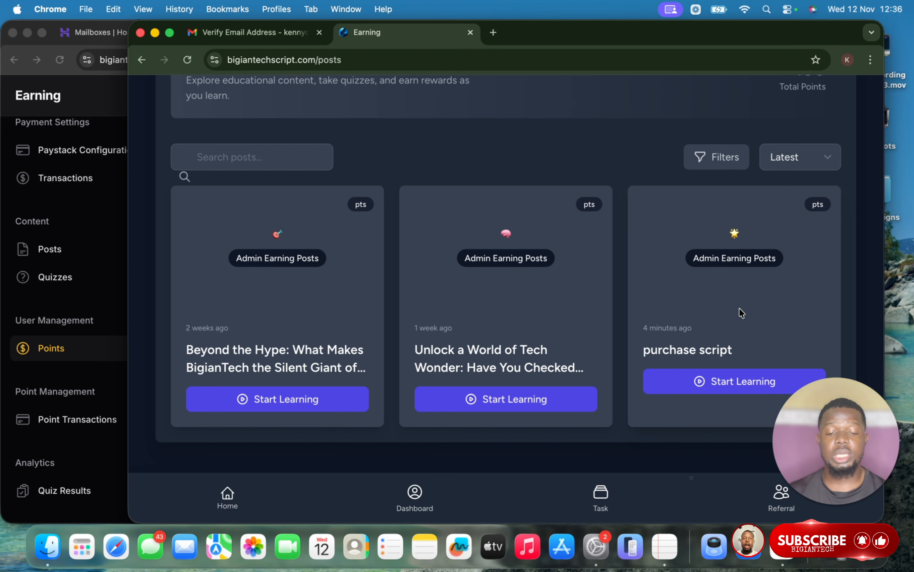
pyautogui.click(408, 492)
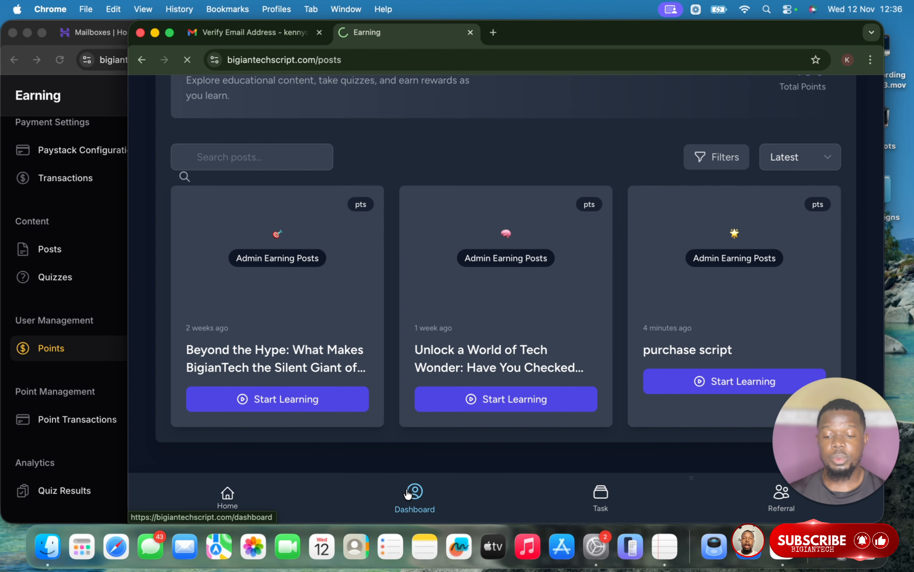
pyautogui.scroll(-10, 558, 284)
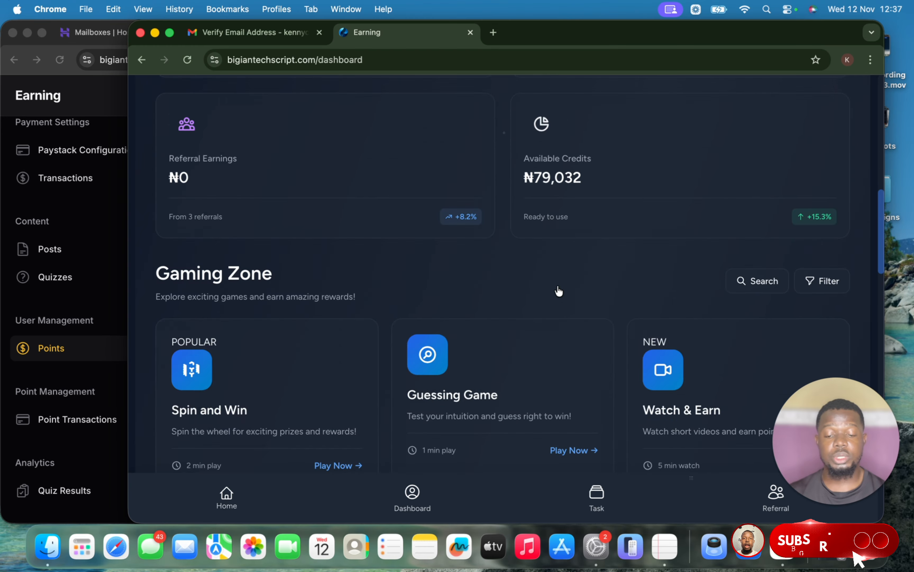
# Open the Redeem & Earn page from the member dashboard's Gaming Zone and review the voucher claim form and claimed users
pyautogui.scroll(-15, 558, 285)
pyautogui.scroll(5, 560, 289)
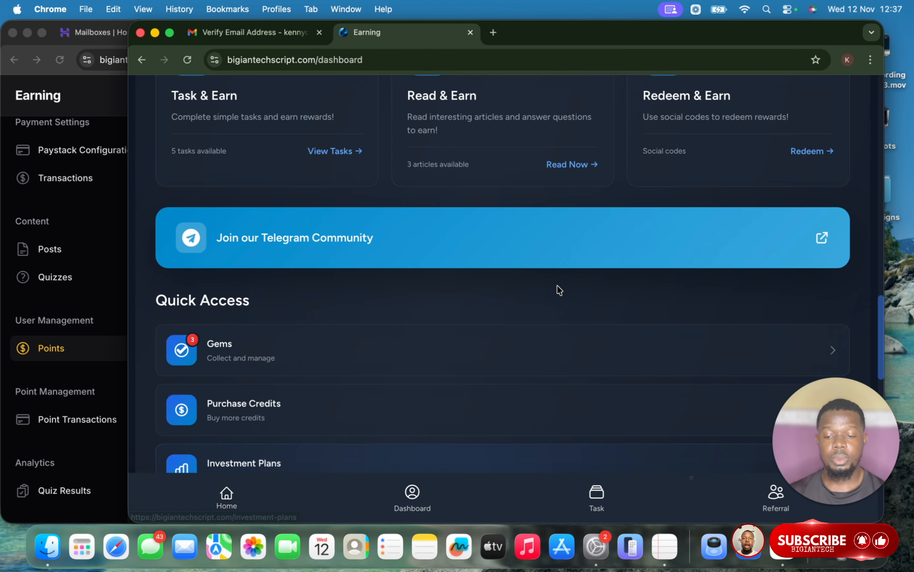
pyautogui.scroll(3, 622, 219)
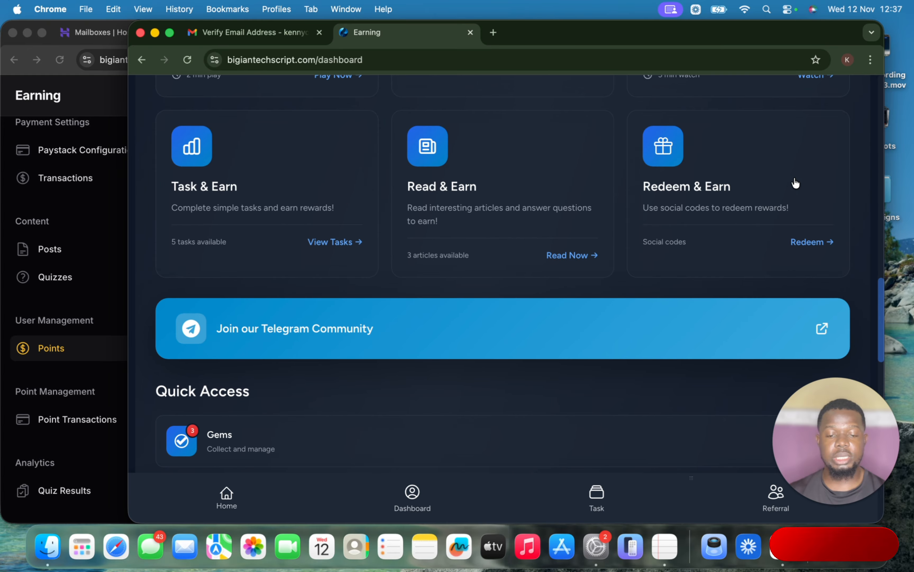
pyautogui.click(812, 244)
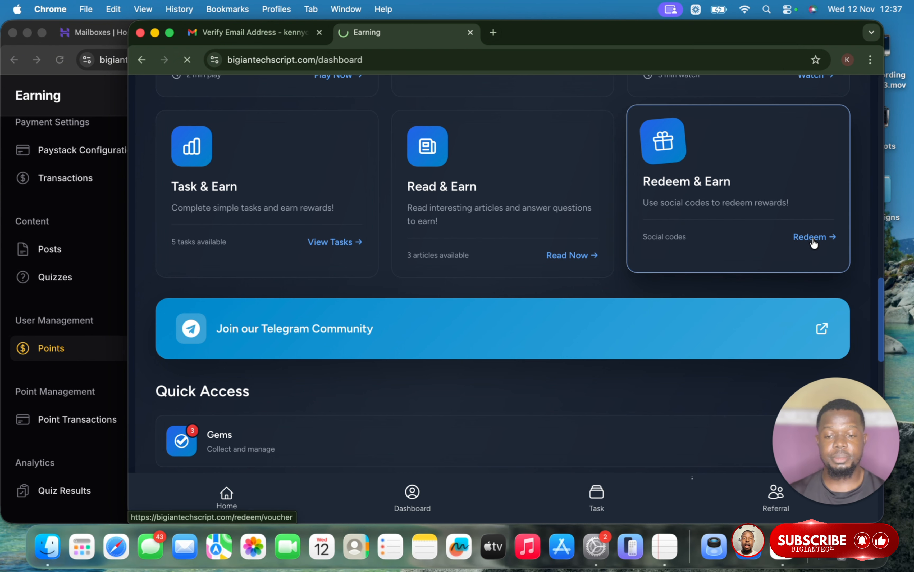
pyautogui.scroll(-3, 650, 258)
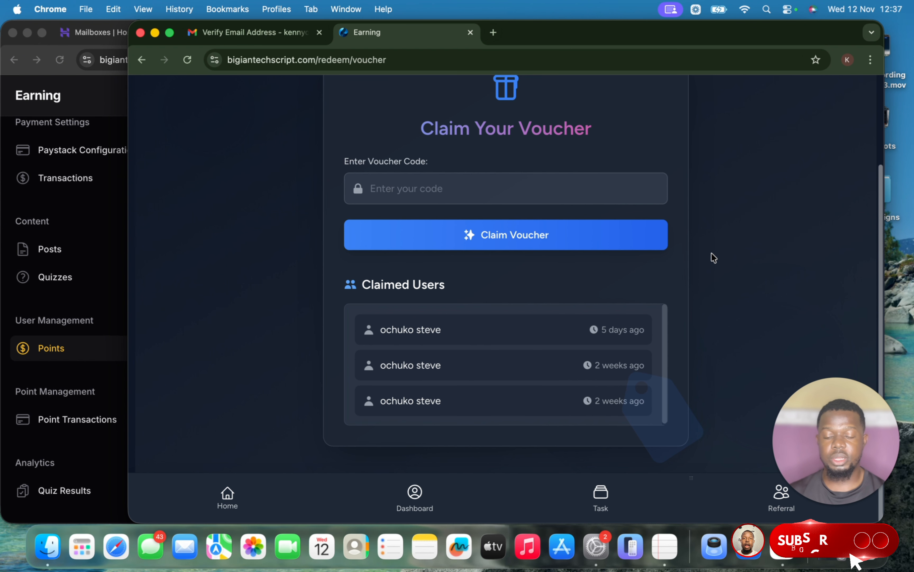
pyautogui.scroll(2, 714, 257)
pyautogui.scroll(1, 714, 258)
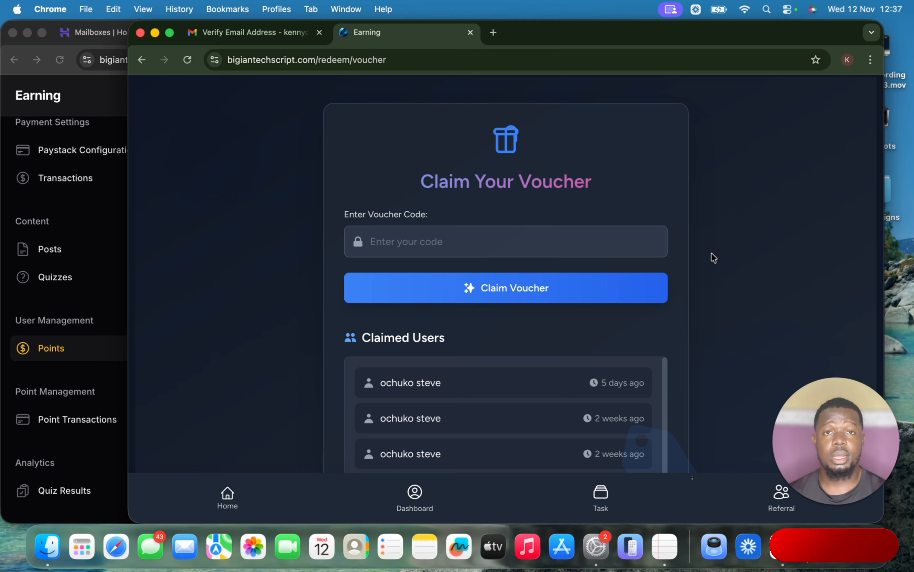
# In the admin window, open the vouchers list and start a new voucher
pyautogui.click(82, 293)
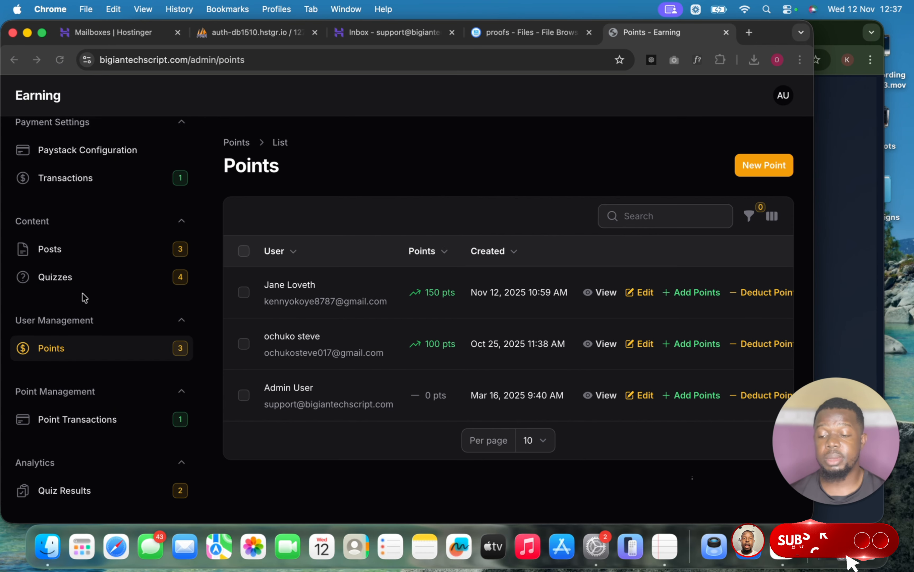
pyautogui.scroll(5, 82, 293)
pyautogui.scroll(10, 82, 292)
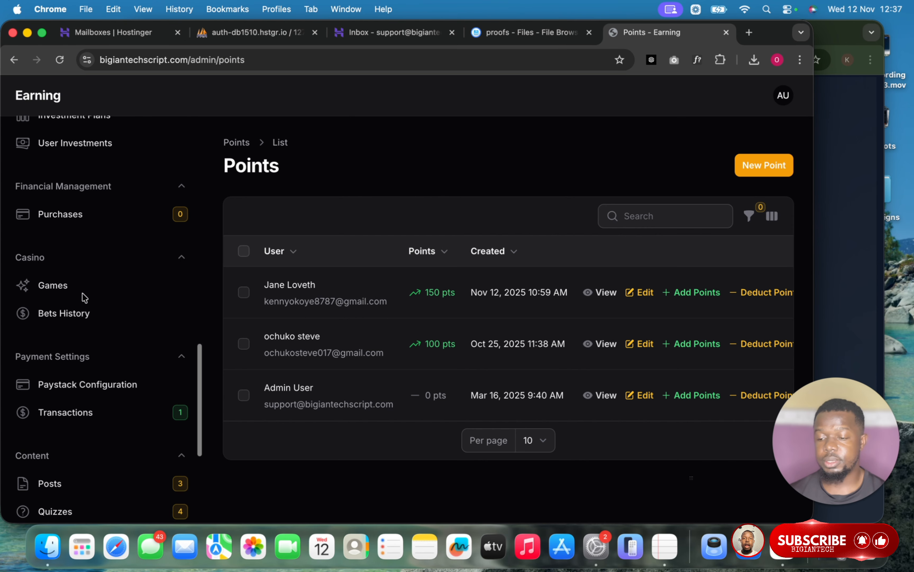
pyautogui.scroll(5, 82, 295)
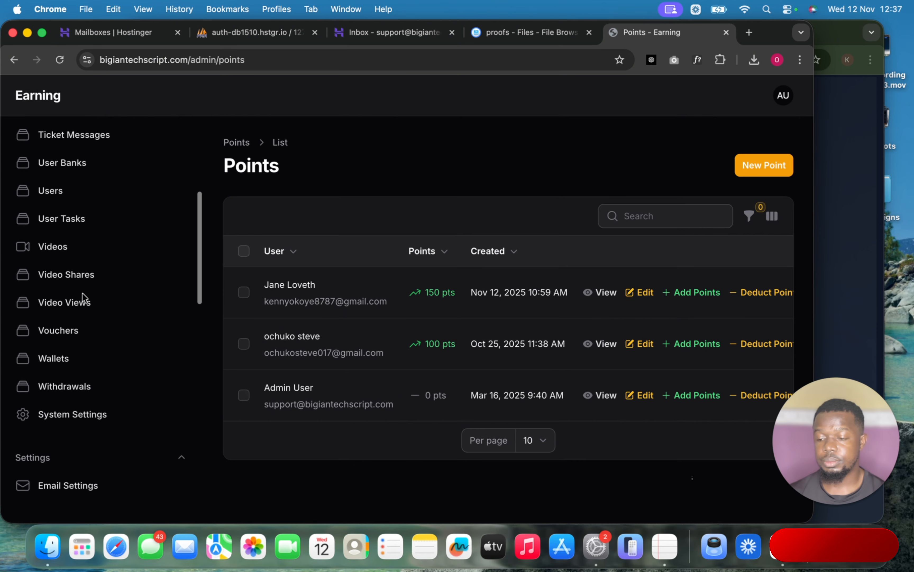
pyautogui.click(59, 336)
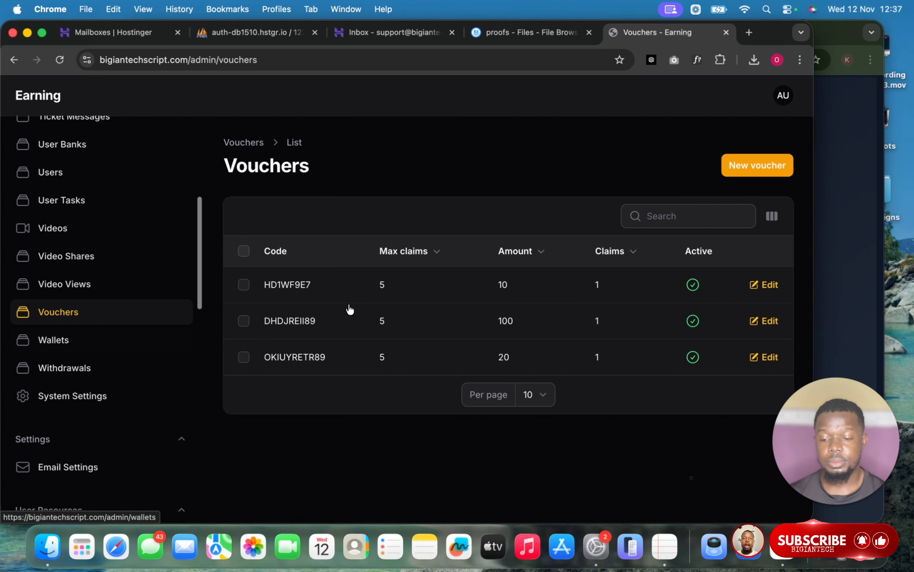
pyautogui.click(763, 166)
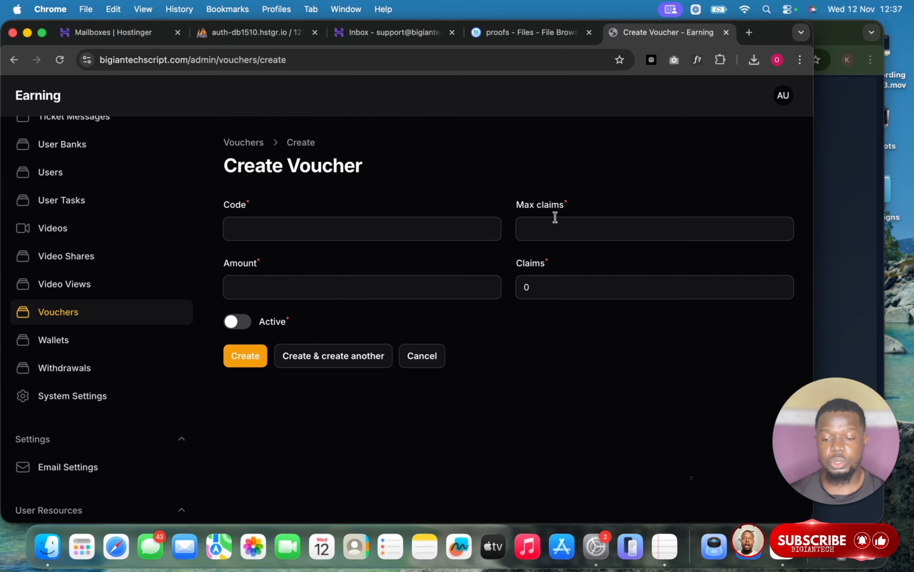
pyautogui.click(427, 229)
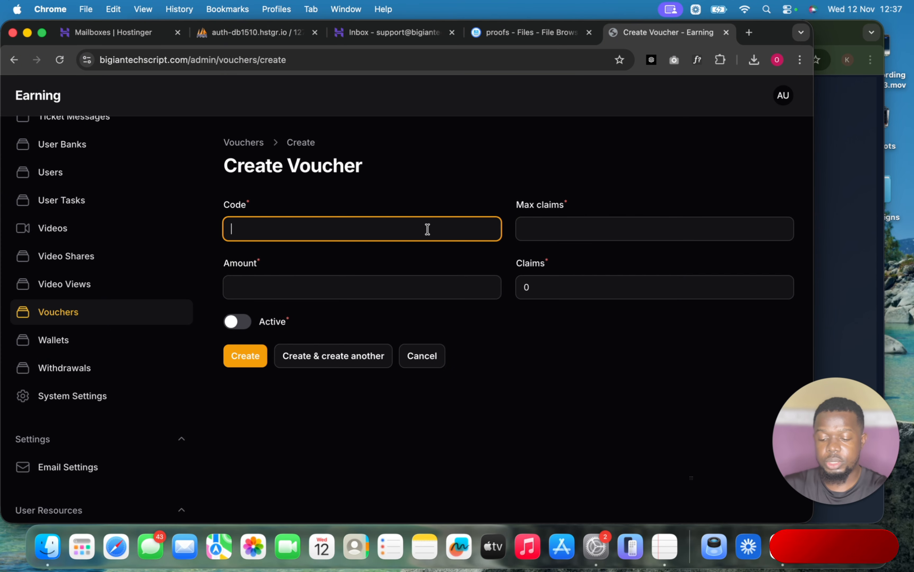
pyautogui.press('capslock')
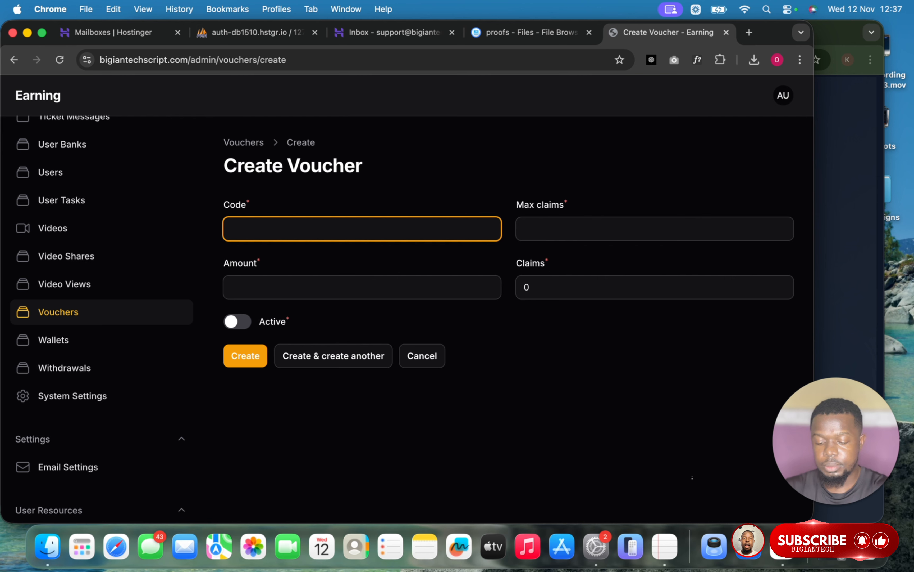
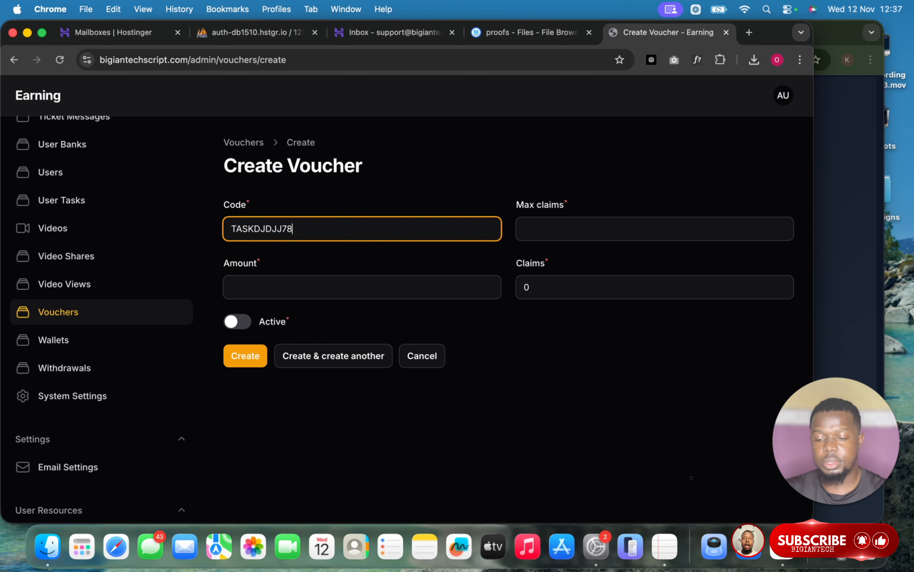
pyautogui.click(617, 233)
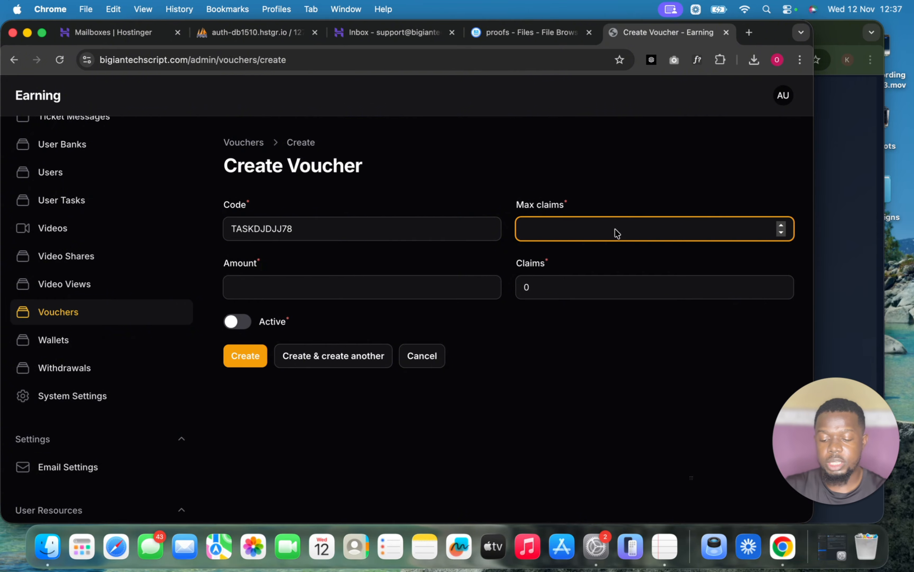
pyautogui.write('5')
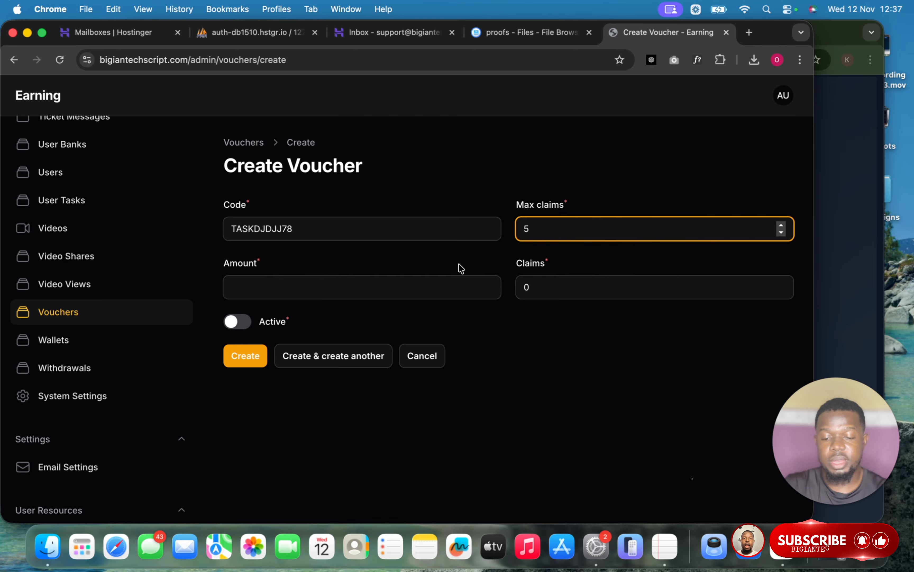
# Set the voucher's amount to 80000 and make it active
pyautogui.click(430, 283)
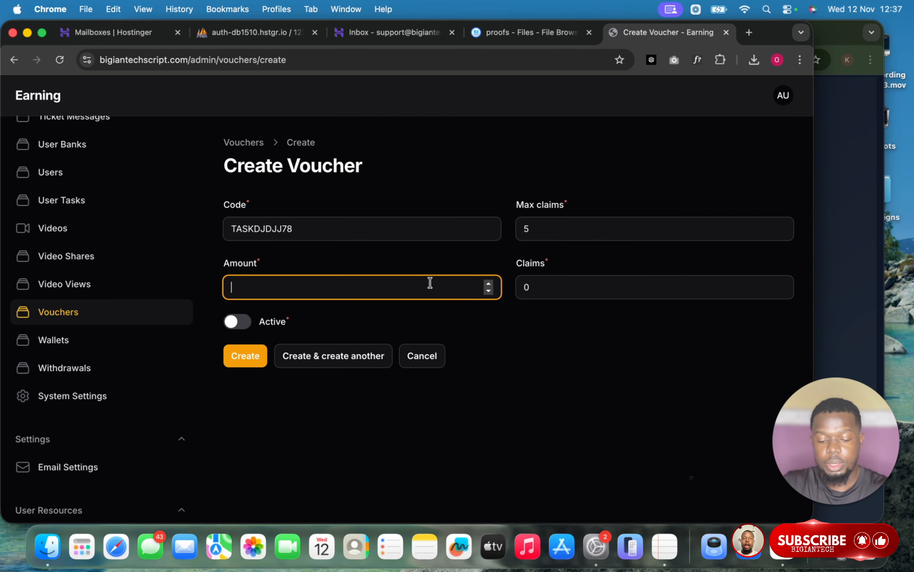
pyautogui.write('80000')
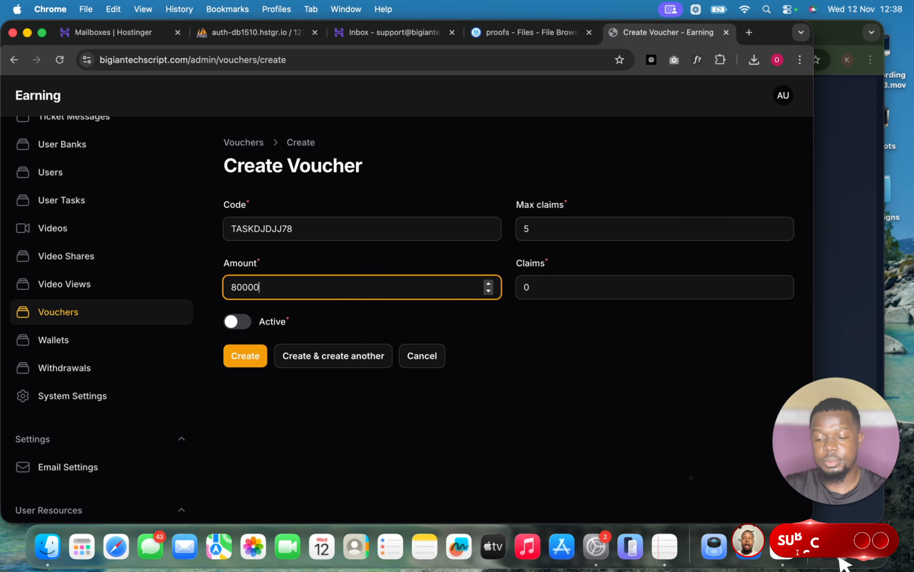
pyautogui.click(566, 295)
pyautogui.click(504, 299)
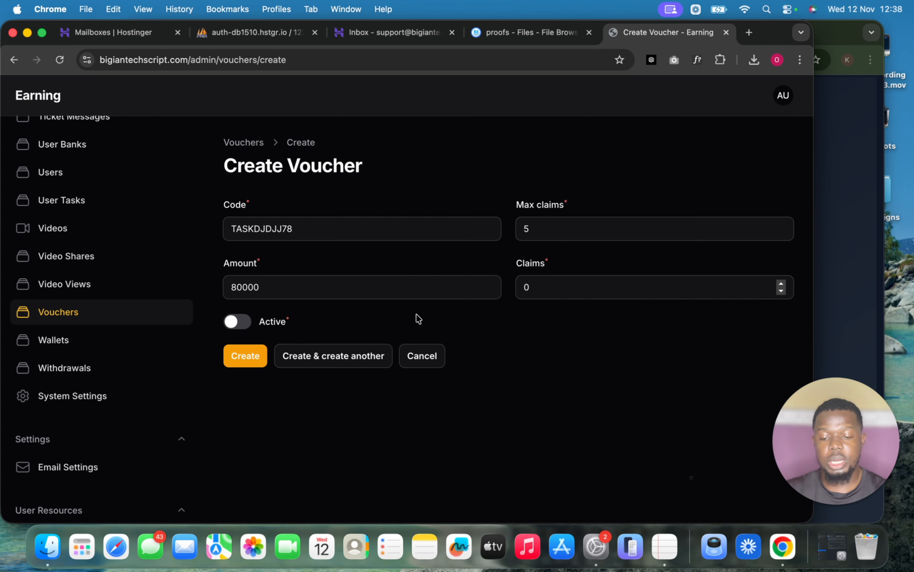
pyautogui.click(250, 324)
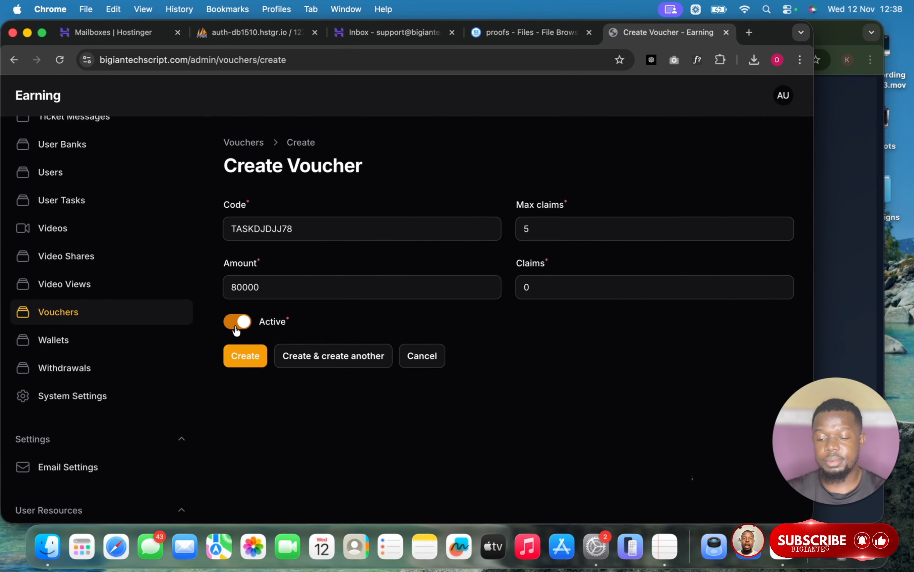
# Copy the voucher code, then create the voucher and return to the vouchers list
pyautogui.doubleClick(283, 229)
pyautogui.press('super+c')
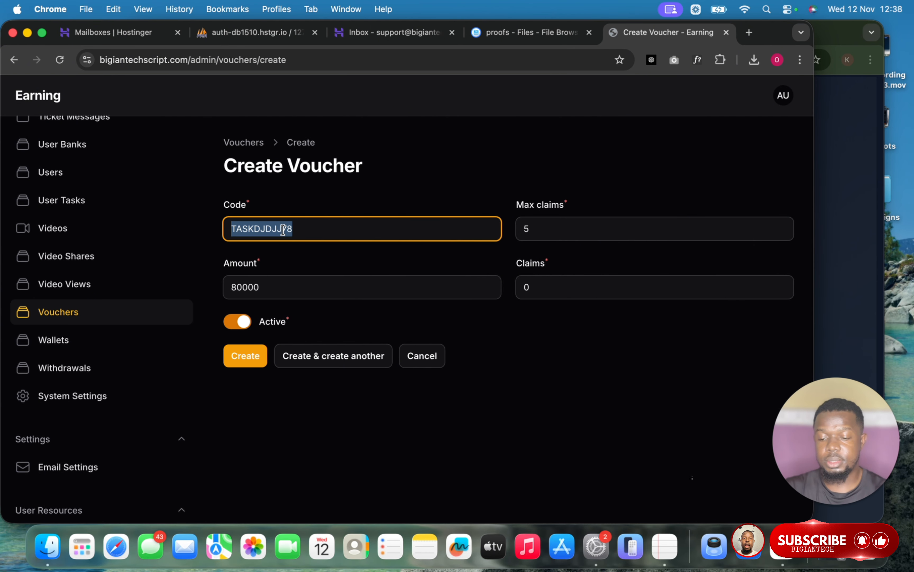
pyautogui.click(245, 357)
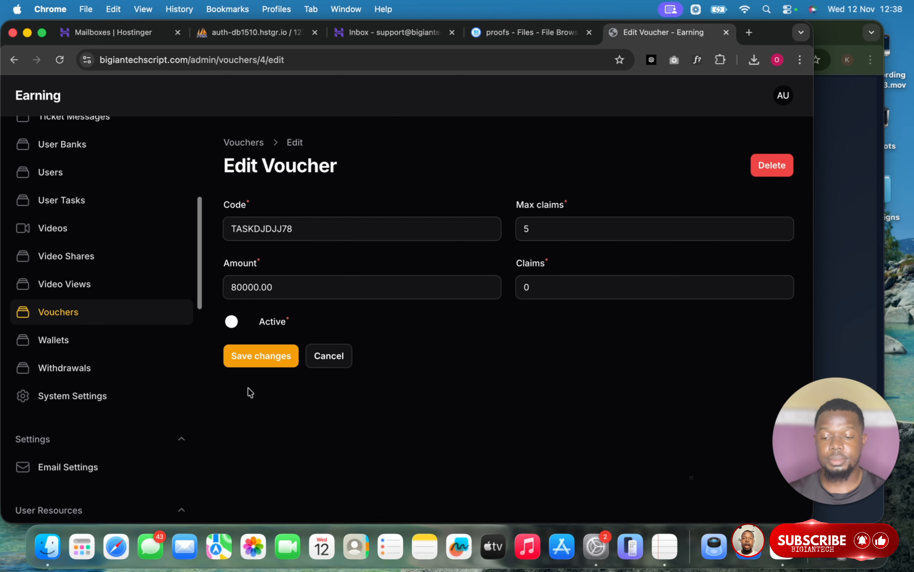
pyautogui.click(62, 311)
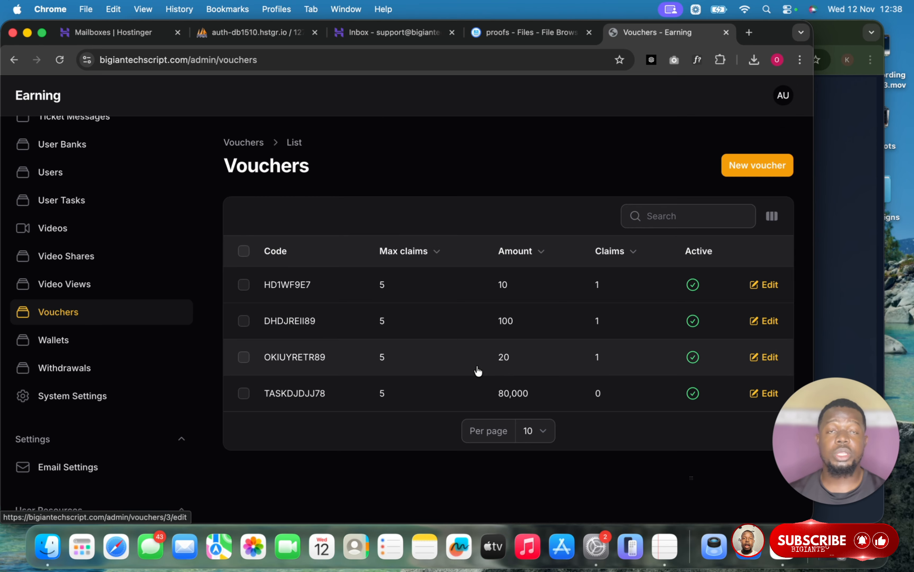
pyautogui.click(861, 251)
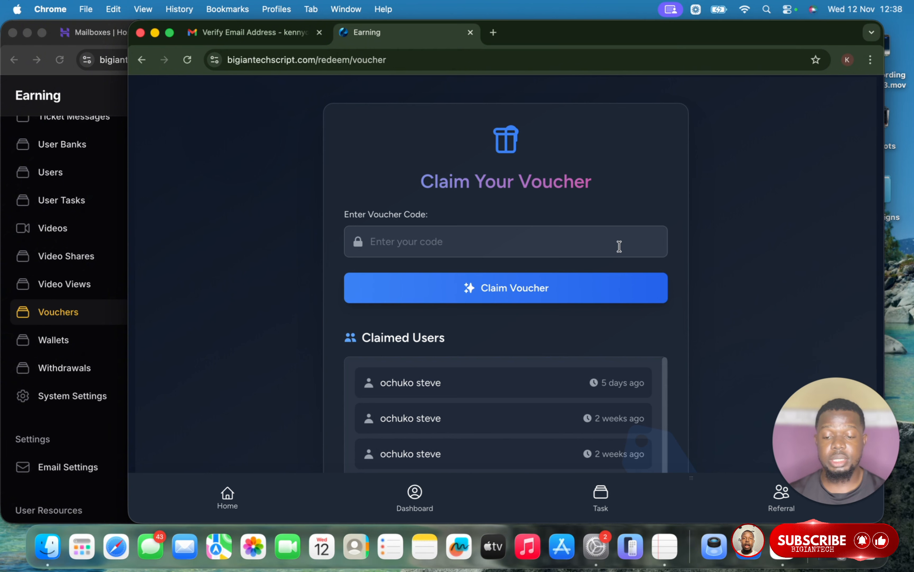
pyautogui.click(542, 229)
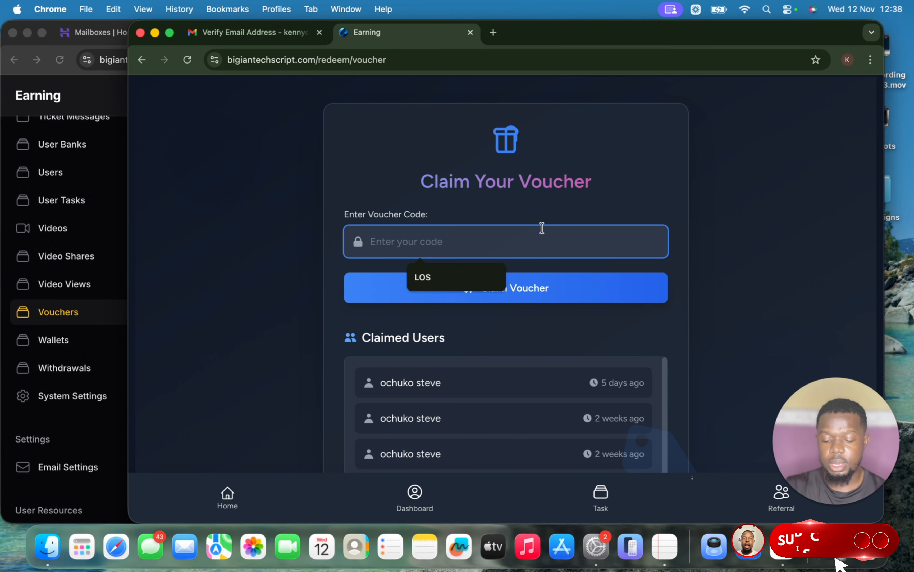
pyautogui.press('super+v')
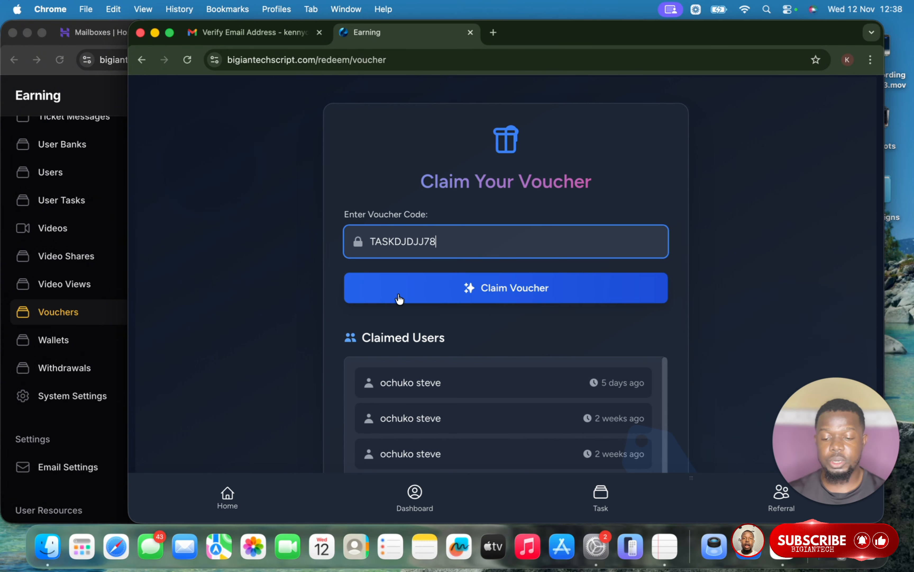
pyautogui.click(490, 292)
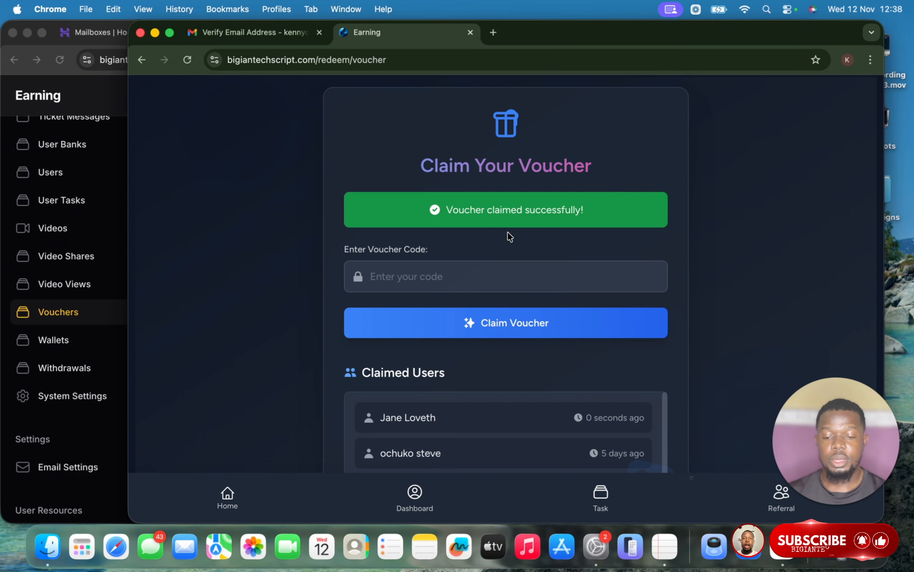
pyautogui.scroll(-4, 694, 253)
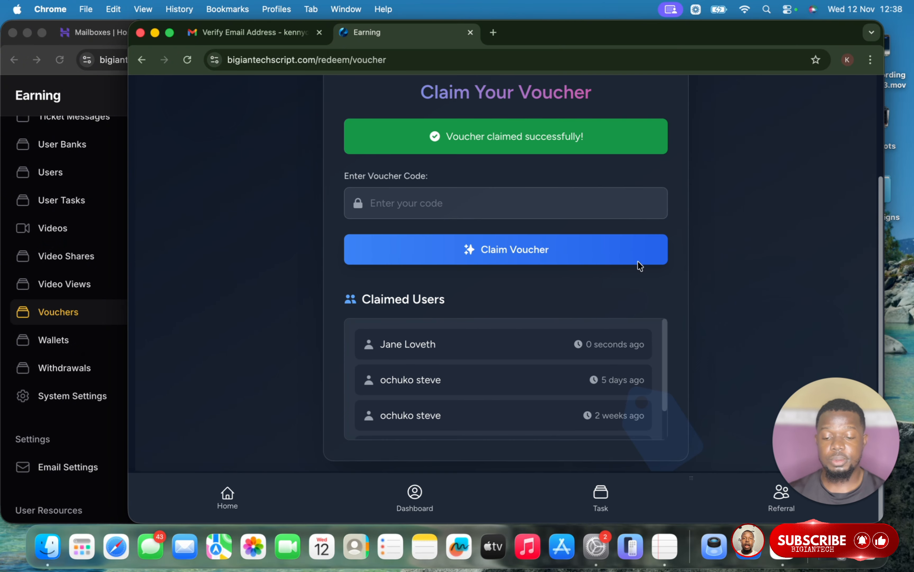
# On the member dashboard, check the wallet balance and available credits, and look through the Gaming Zone and Quick Access sections
pyautogui.click(414, 493)
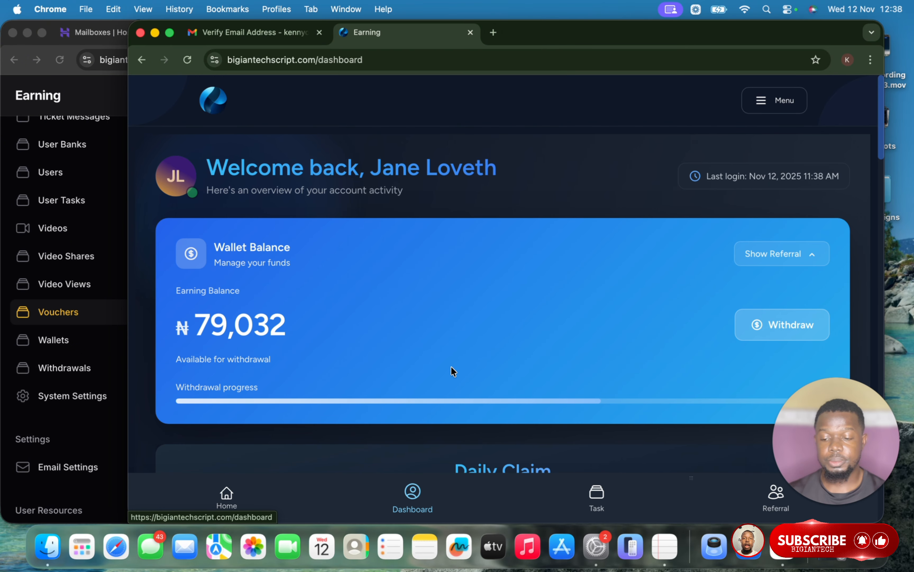
pyautogui.scroll(-5, 456, 357)
pyautogui.scroll(4, 456, 357)
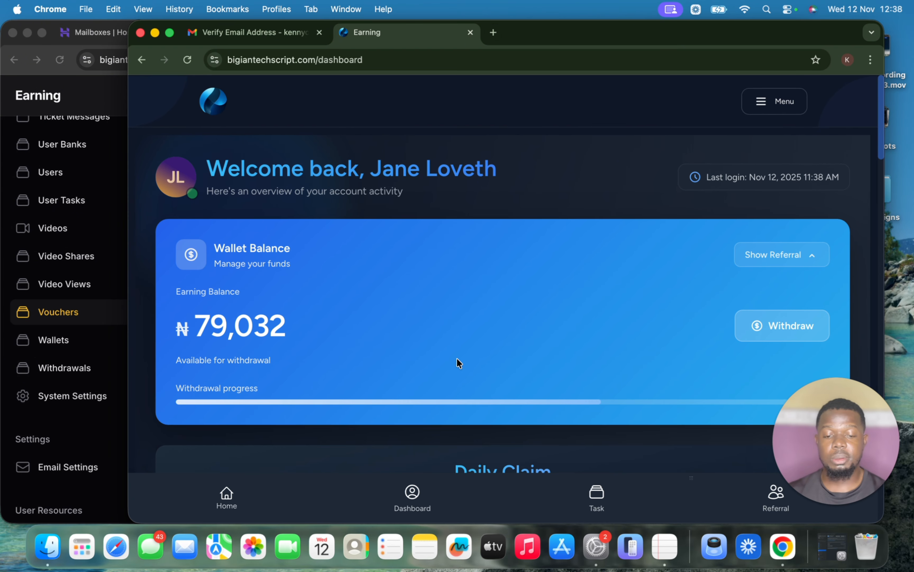
pyautogui.scroll(-2, 457, 357)
pyautogui.scroll(-10, 457, 358)
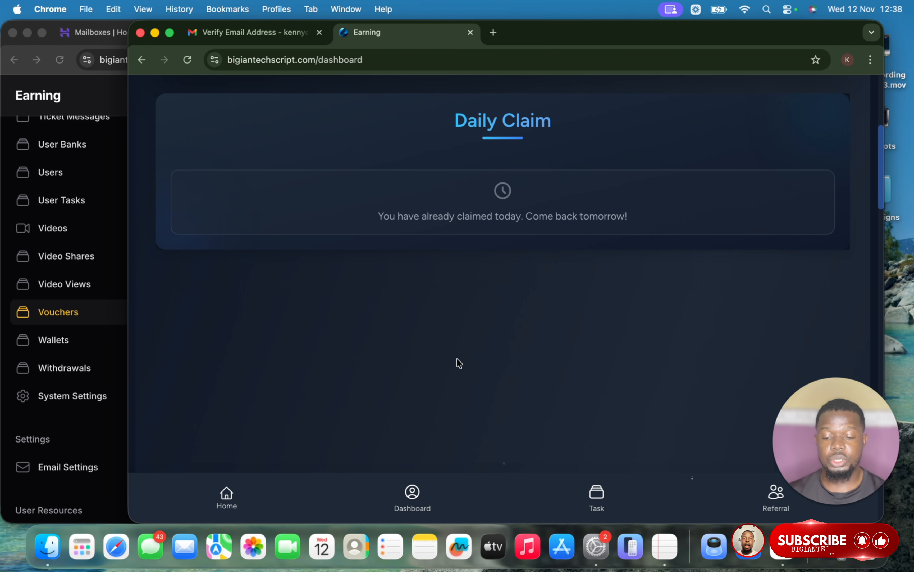
pyautogui.scroll(-2, 459, 362)
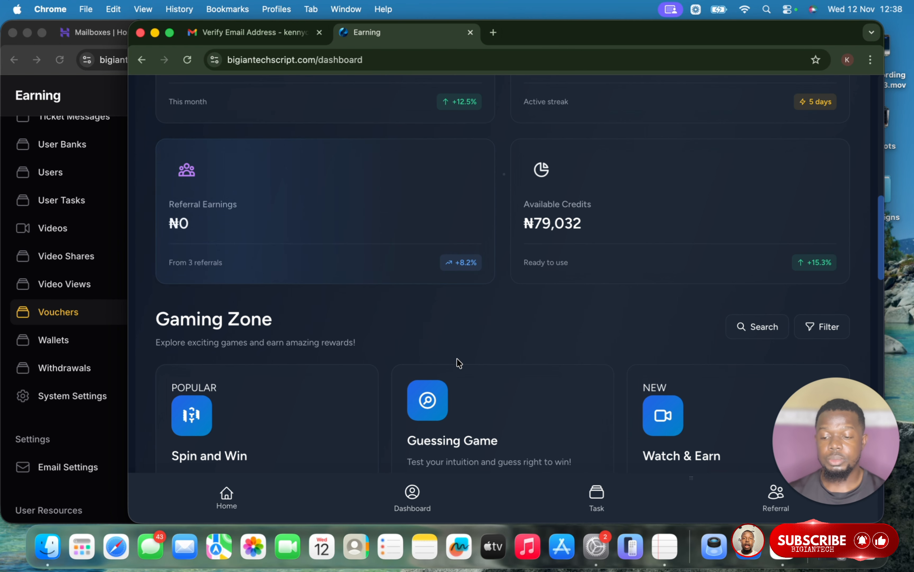
pyautogui.scroll(6, 459, 363)
pyautogui.scroll(5, 459, 363)
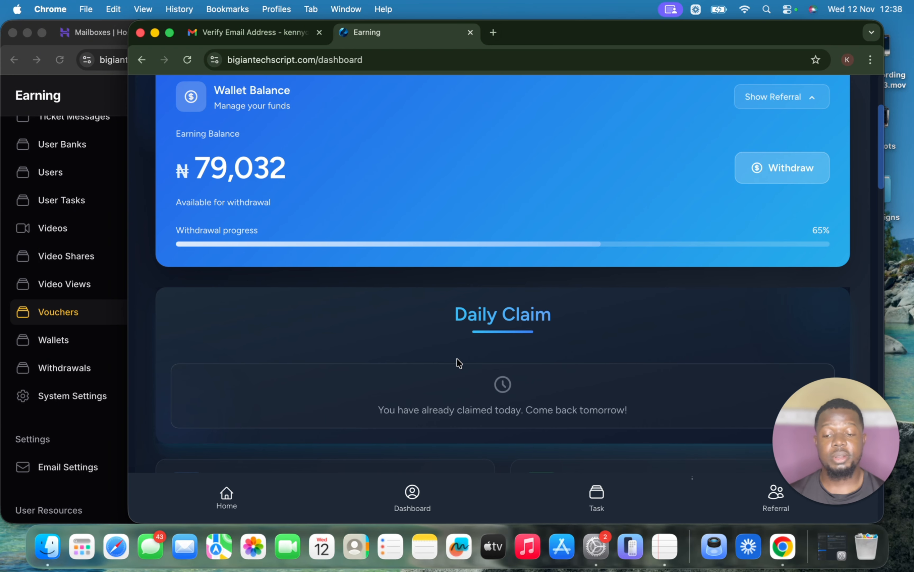
pyautogui.scroll(-12, 460, 362)
pyautogui.scroll(-5, 459, 363)
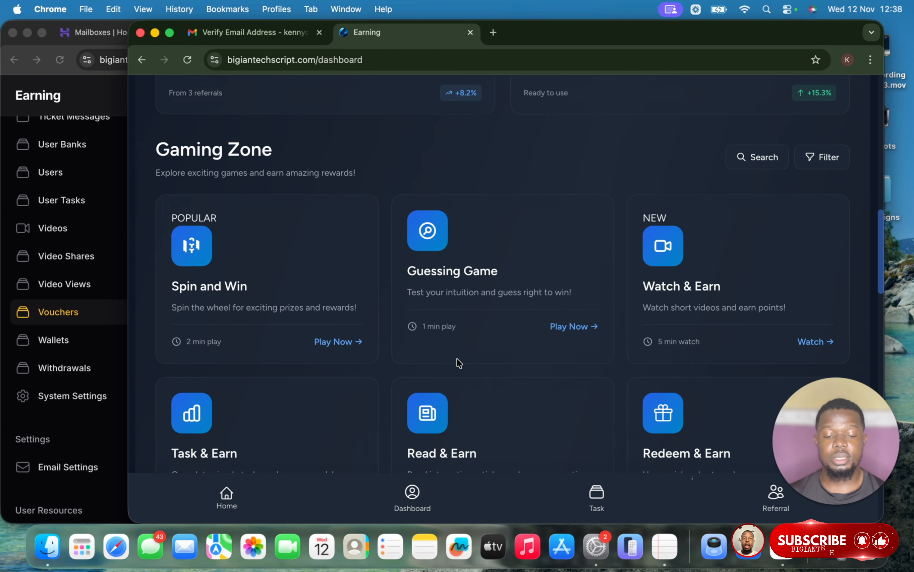
pyautogui.scroll(-9, 458, 364)
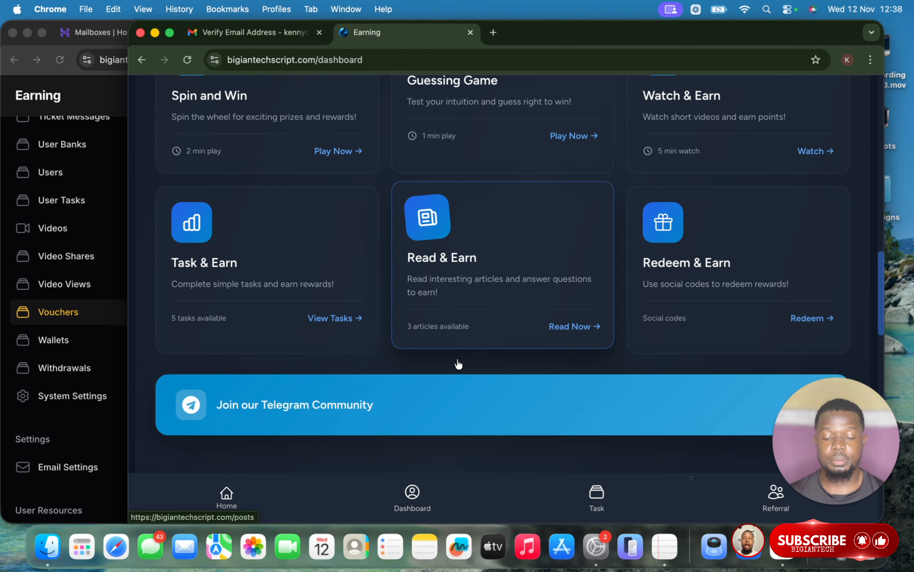
pyautogui.scroll(-3, 459, 364)
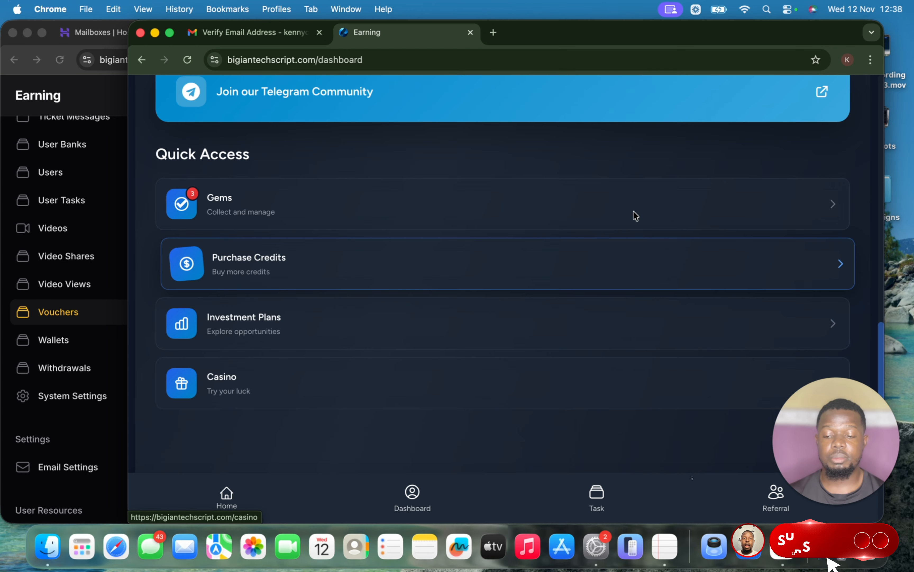
# Switch from the member dashboard's Telegram banner to the hosting file browser and open the public_html/resources/views folder
pyautogui.scroll(2, 578, 210)
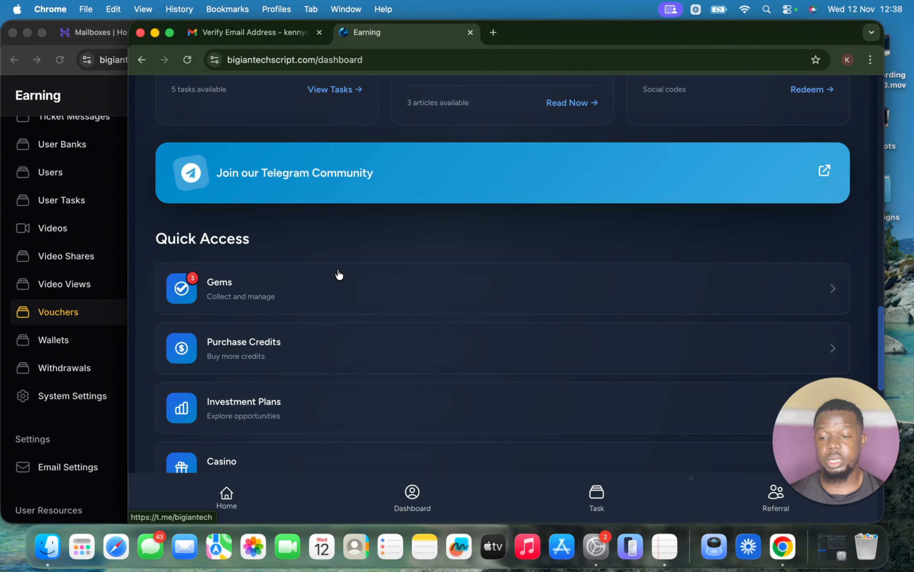
pyautogui.click(11, 406)
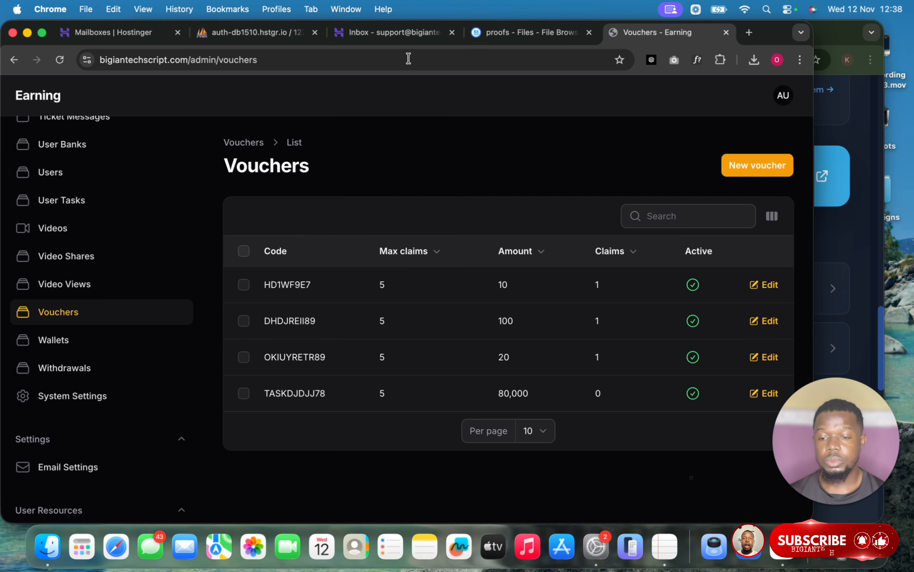
pyautogui.click(507, 40)
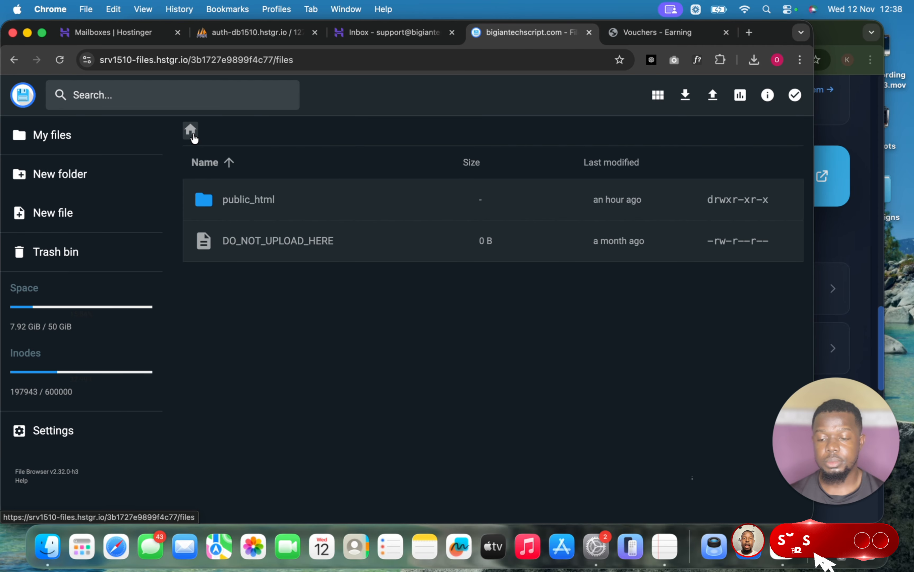
pyautogui.doubleClick(333, 200)
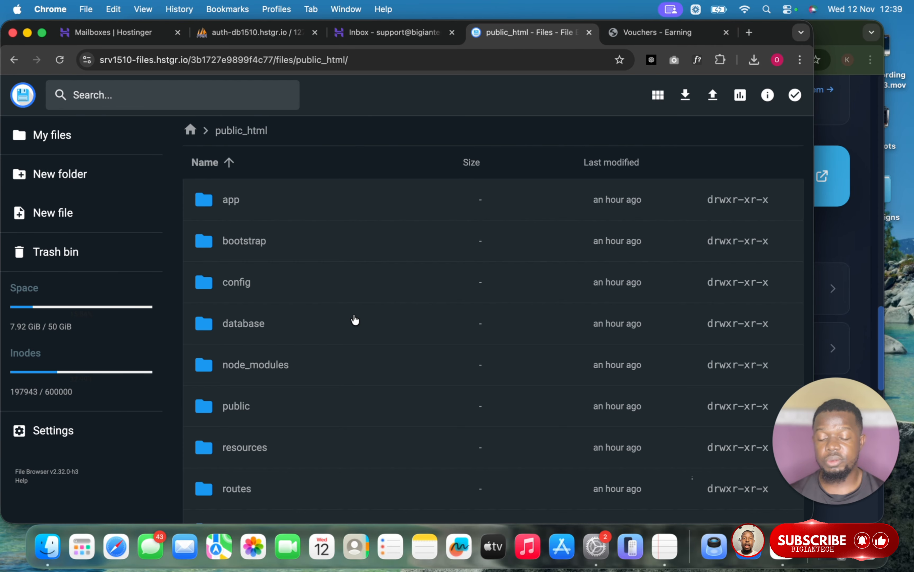
pyautogui.scroll(-5, 353, 318)
pyautogui.doubleClick(335, 253)
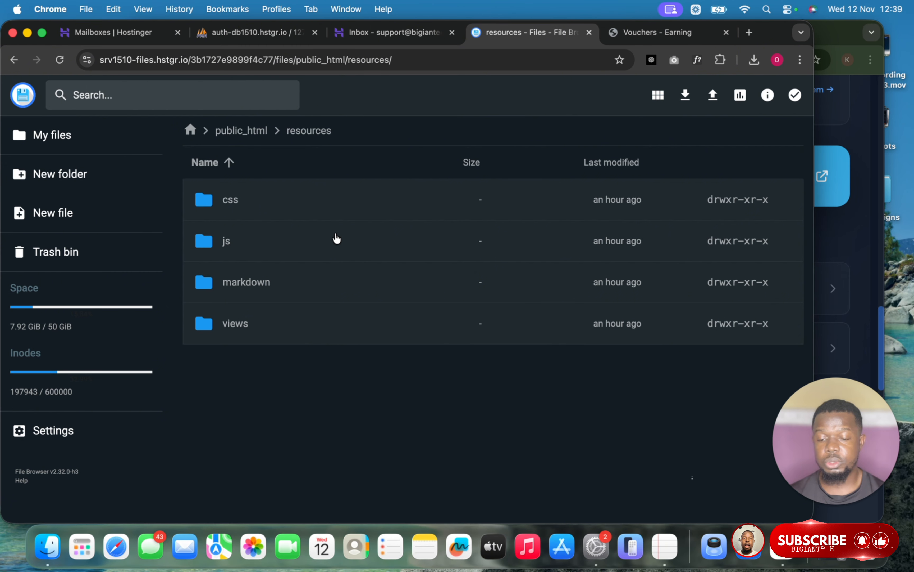
pyautogui.doubleClick(291, 325)
# Open the front folder inside the livewire views folder
pyautogui.scroll(-2, 291, 335)
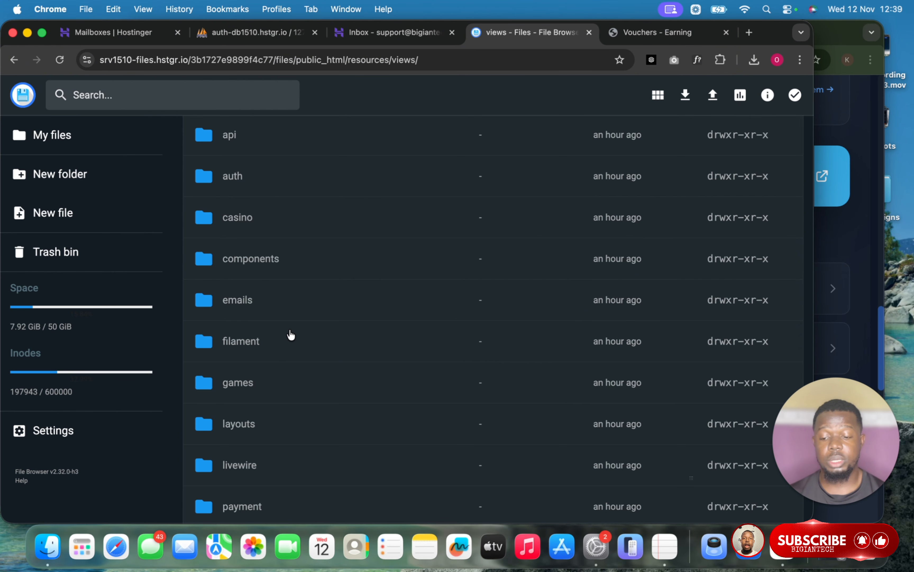
pyautogui.scroll(-2, 291, 334)
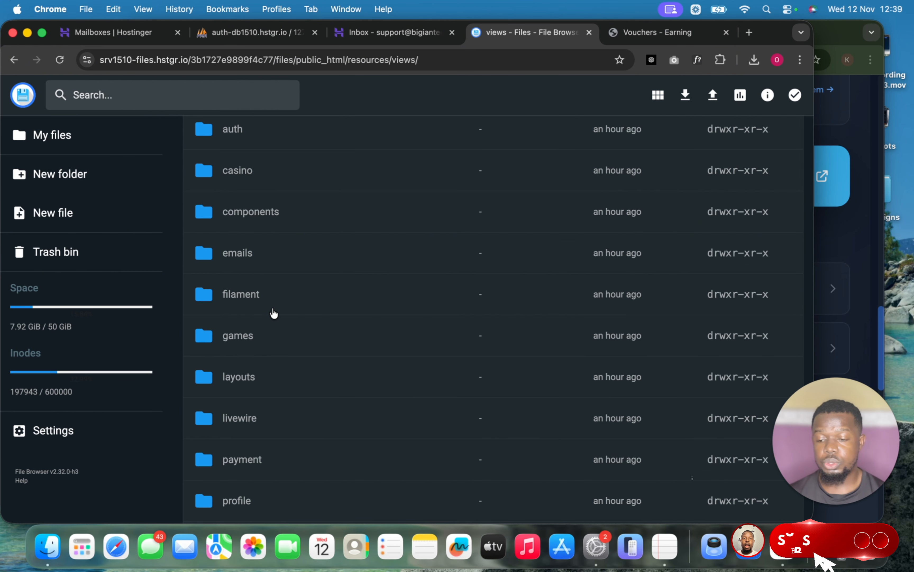
pyautogui.scroll(-3, 280, 351)
pyautogui.scroll(-1, 306, 370)
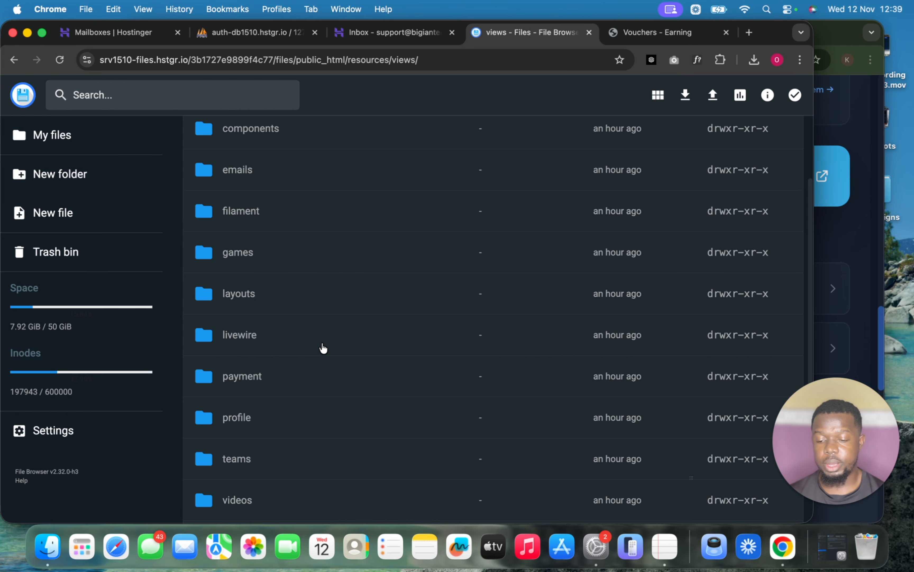
pyautogui.doubleClick(324, 347)
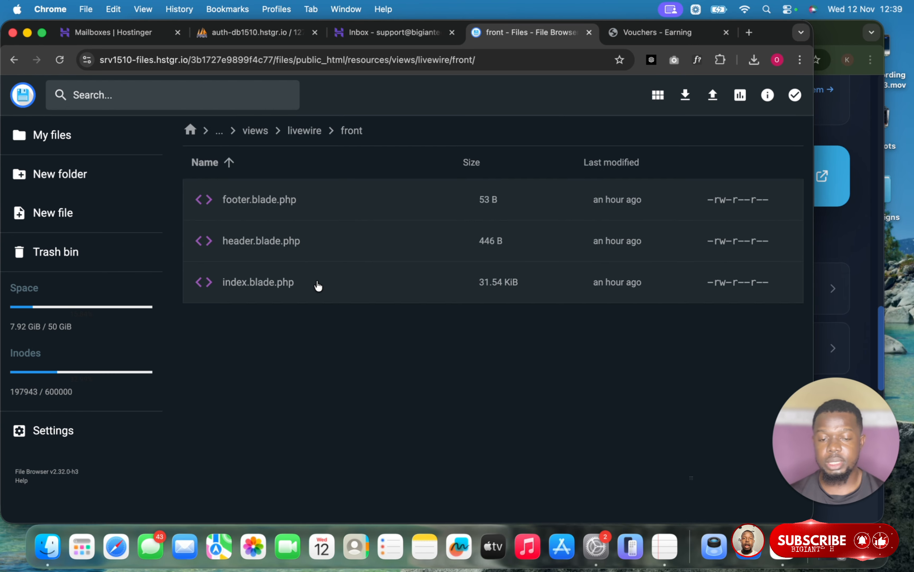
# In the member window, open the site's home page and look through it down to the Telegram community link
pyautogui.click(823, 241)
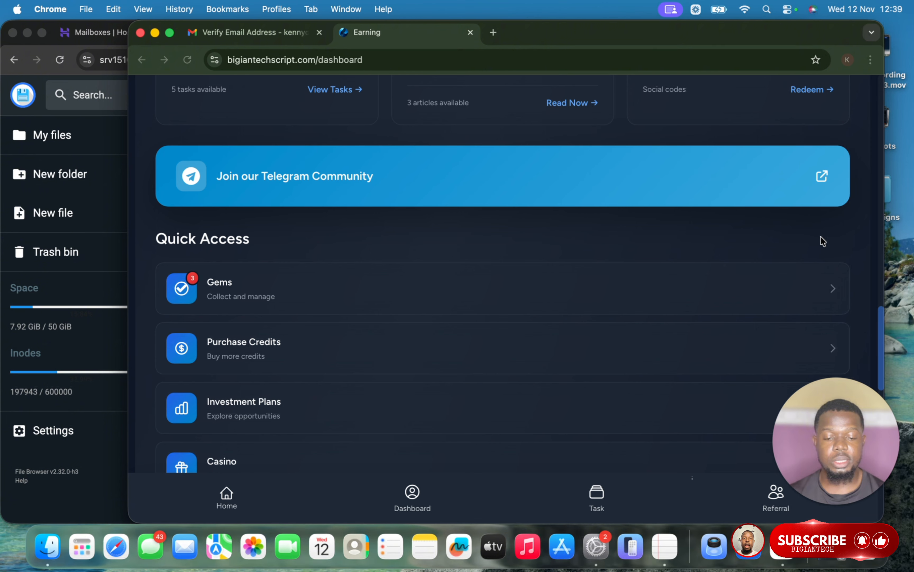
pyautogui.click(532, 341)
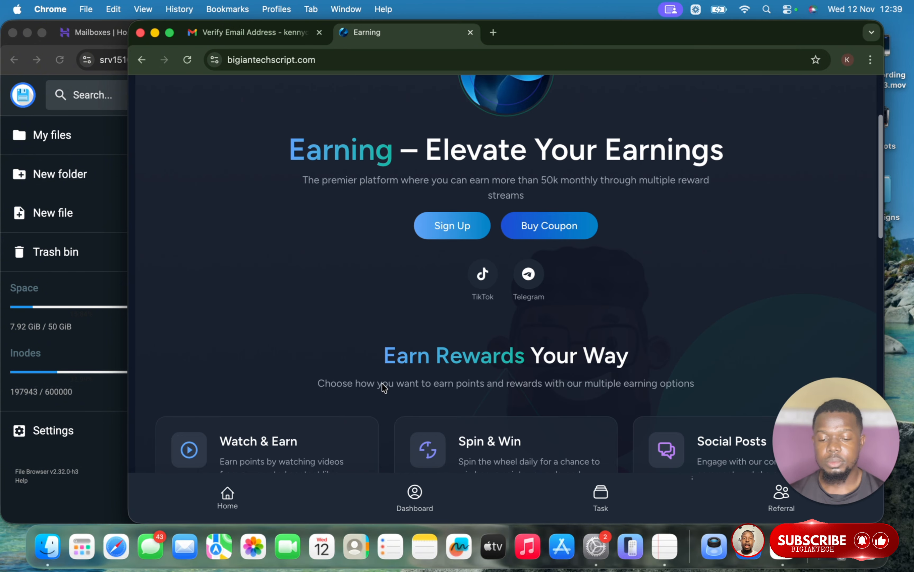
pyautogui.scroll(-15, 383, 385)
pyautogui.scroll(-4, 385, 388)
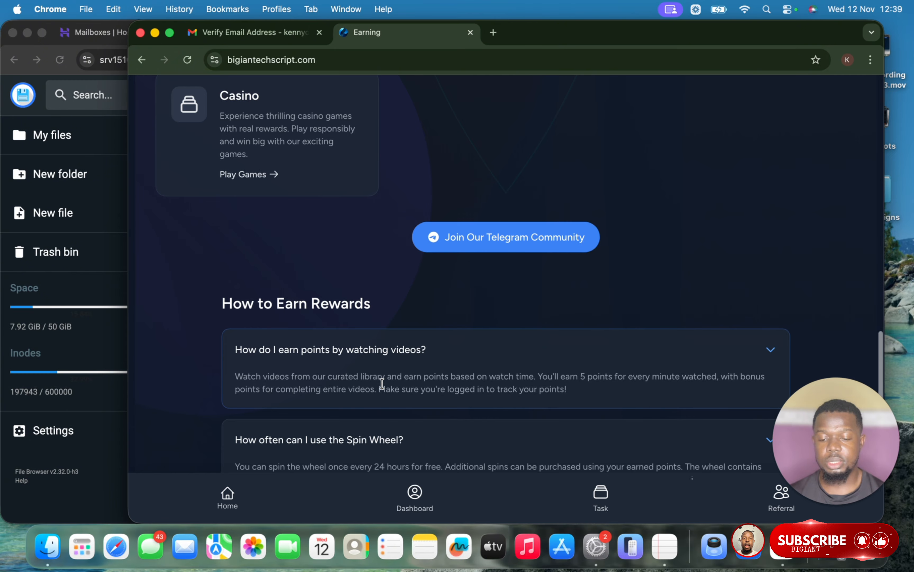
# Open index.blade.php in the file browser, search it for "tele" to locate the Telegram links, and close the file
pyautogui.click(100, 469)
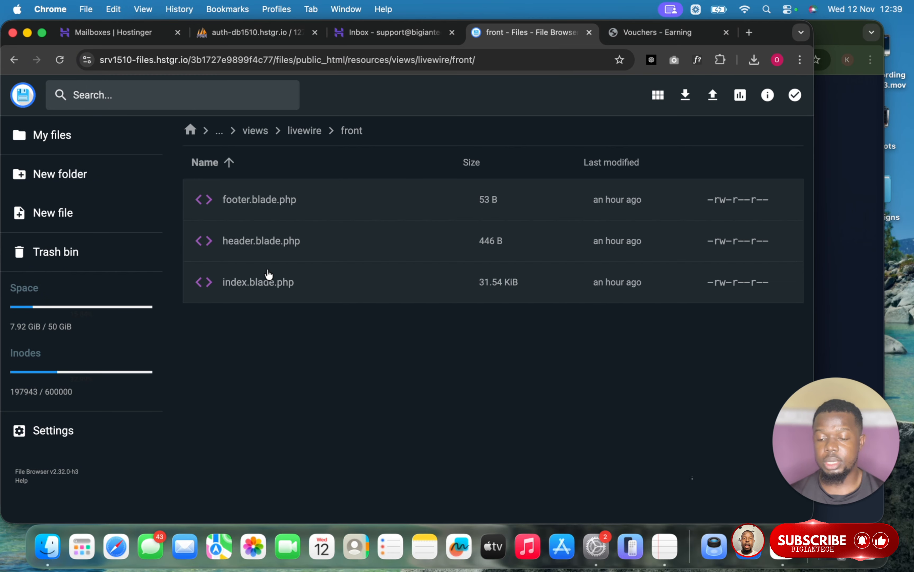
pyautogui.doubleClick(310, 283)
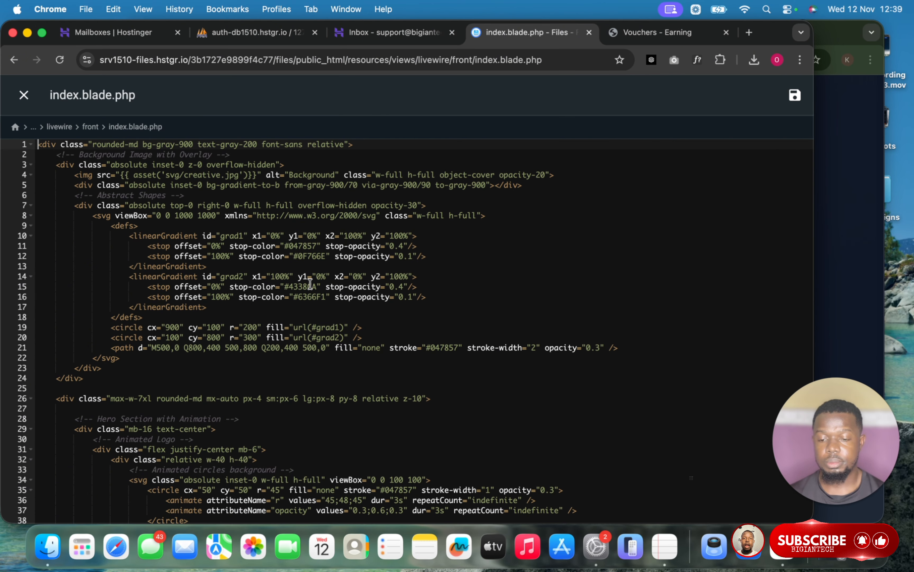
pyautogui.press('super+f')
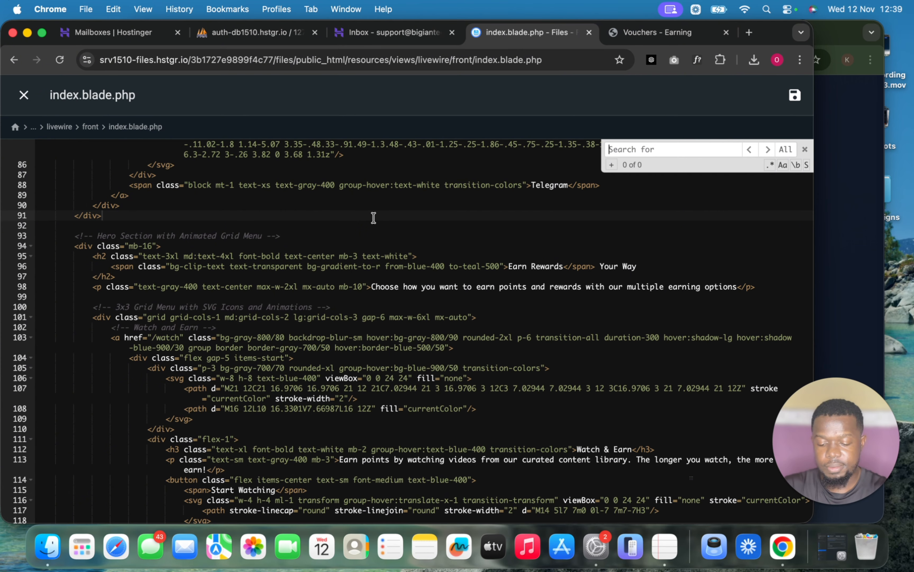
pyautogui.write('tele')
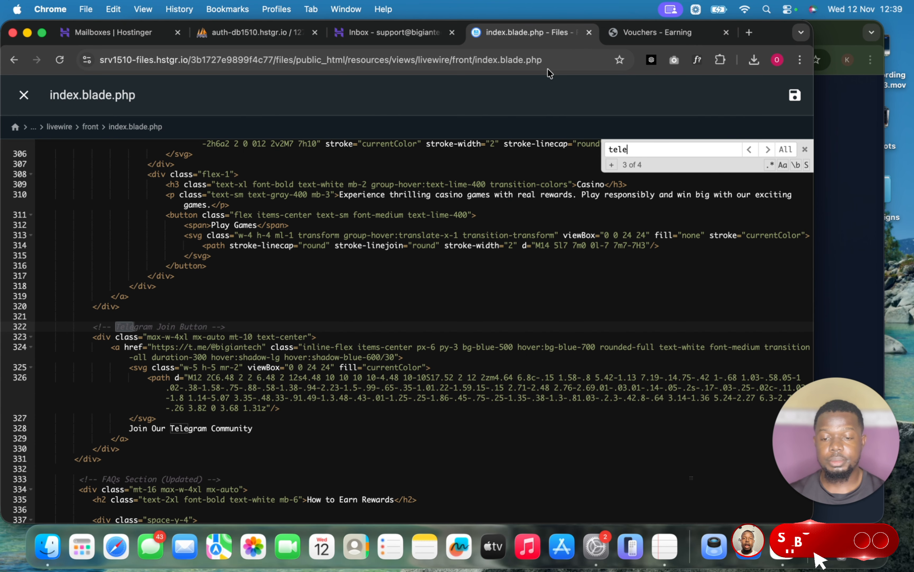
pyautogui.click(24, 95)
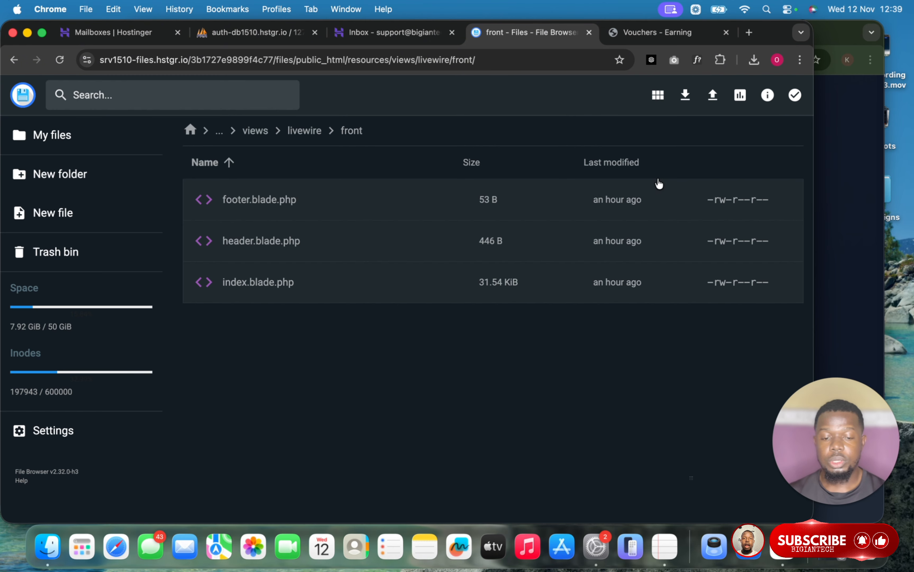
# Return the member window to the dashboard, and open dashboard.blade.php from the livewire/user folder in the file browser
pyautogui.click(829, 212)
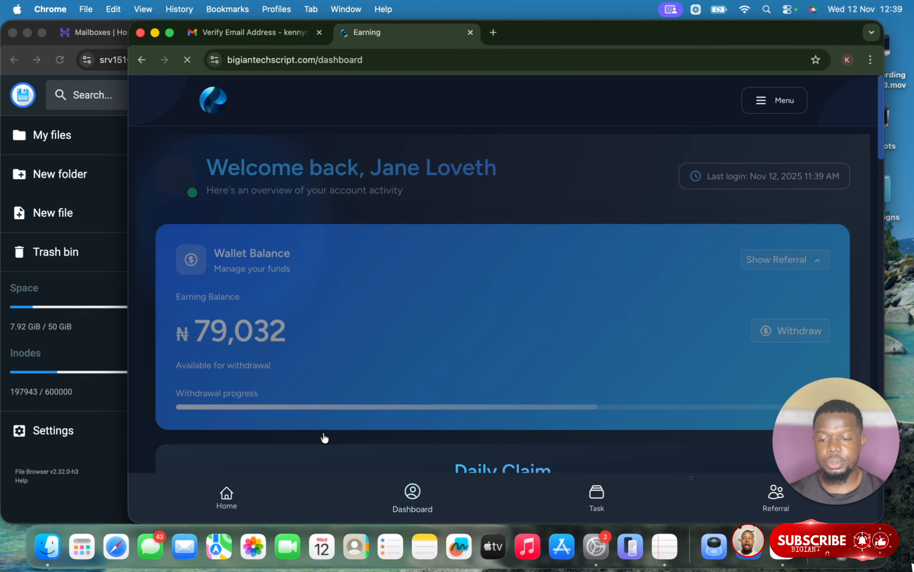
pyautogui.click(53, 495)
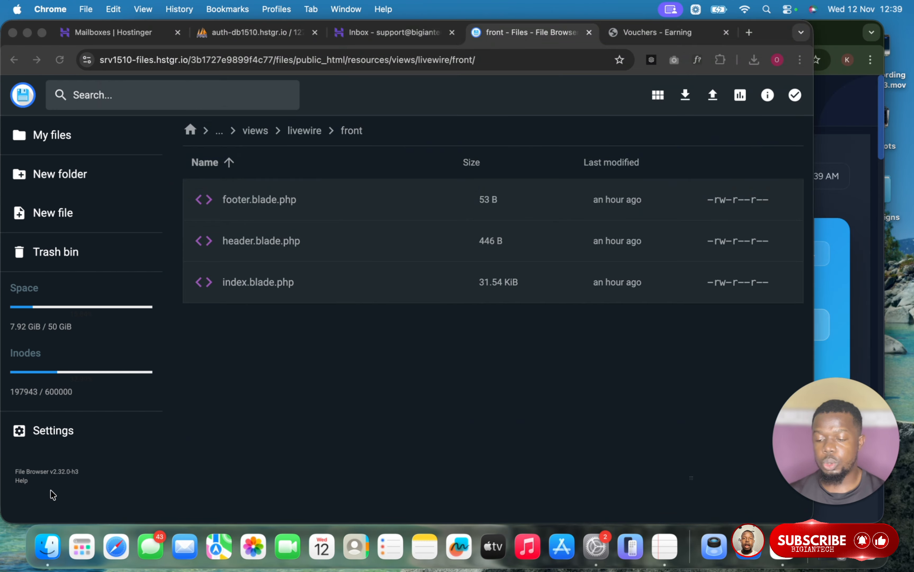
pyautogui.click(298, 138)
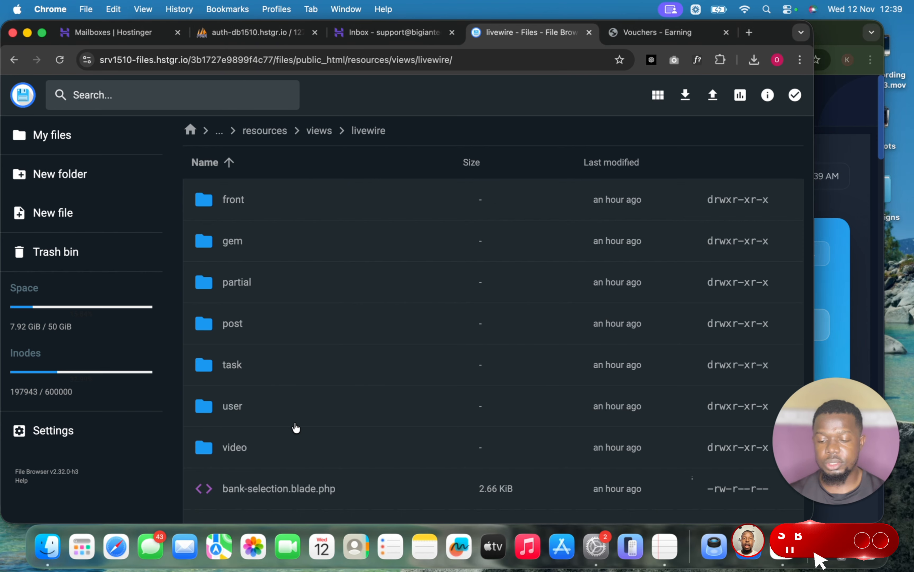
pyautogui.click(293, 413)
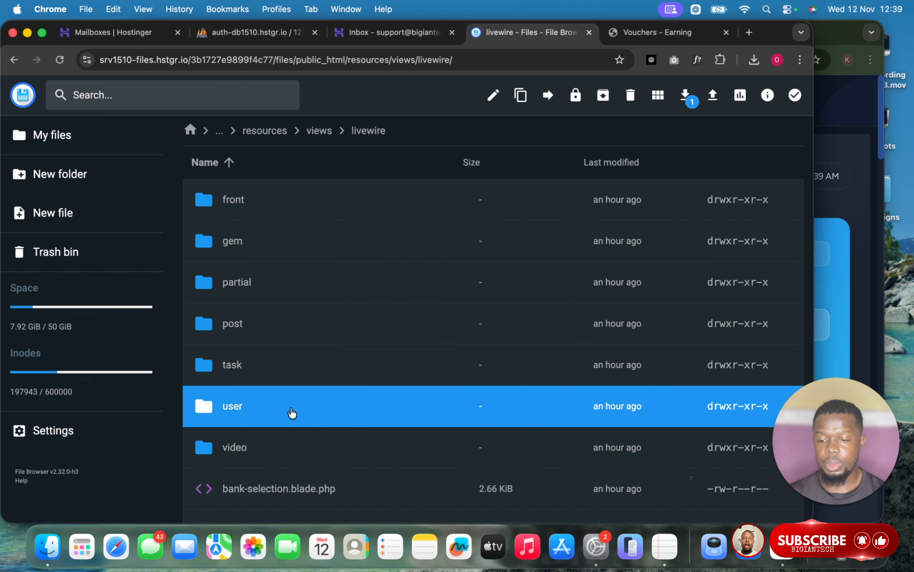
pyautogui.doubleClick(292, 413)
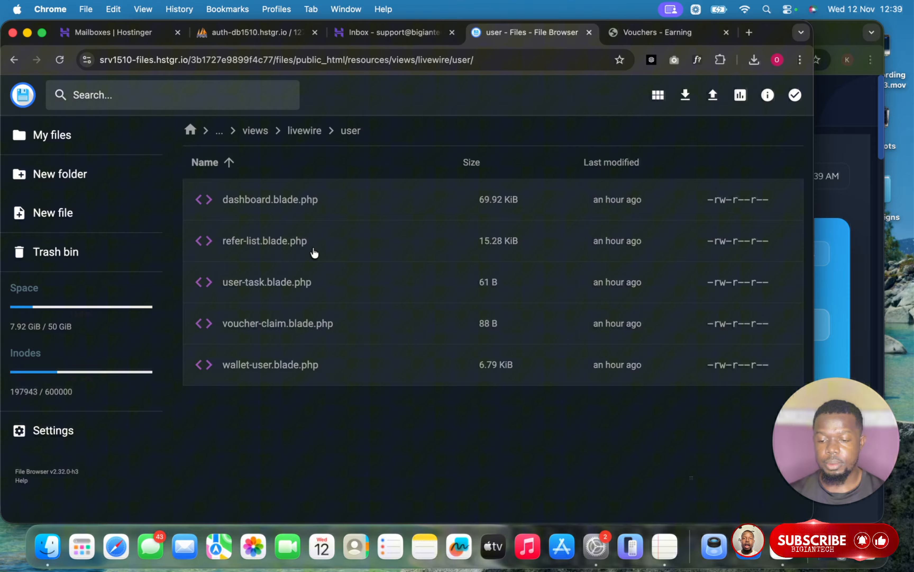
pyautogui.doubleClick(340, 199)
# Search dashboard.blade.php for "tele" to locate the Telegram community link, then close the file
pyautogui.click(447, 353)
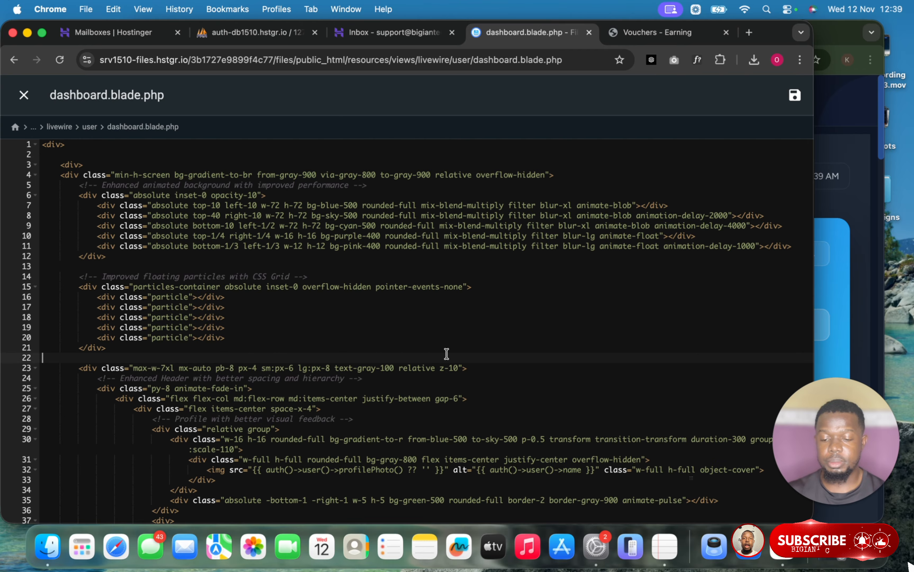
pyautogui.press('super+f')
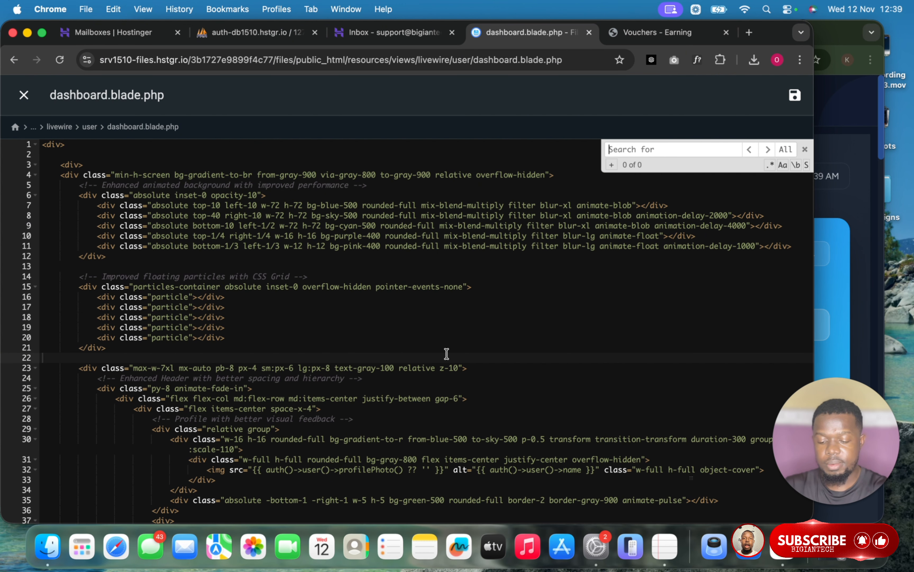
pyautogui.write('tele')
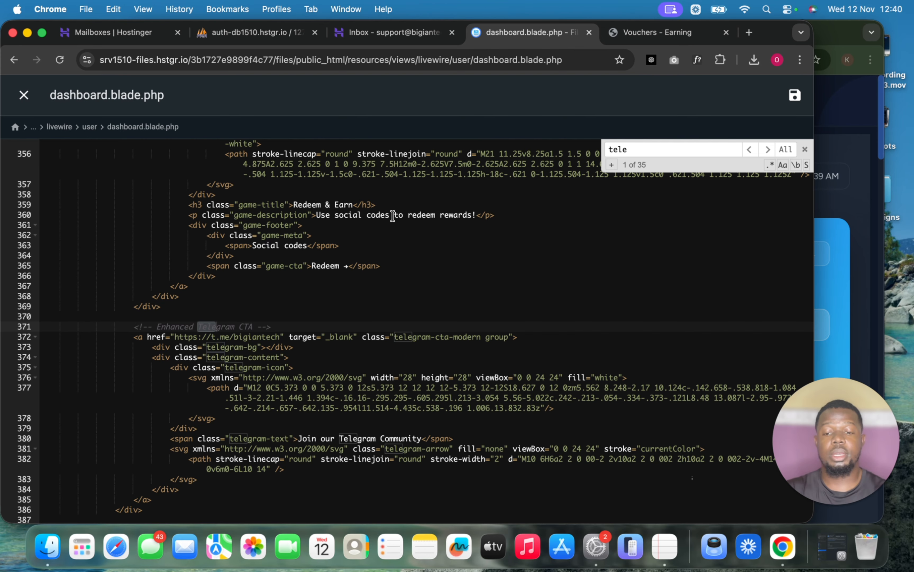
pyautogui.click(24, 90)
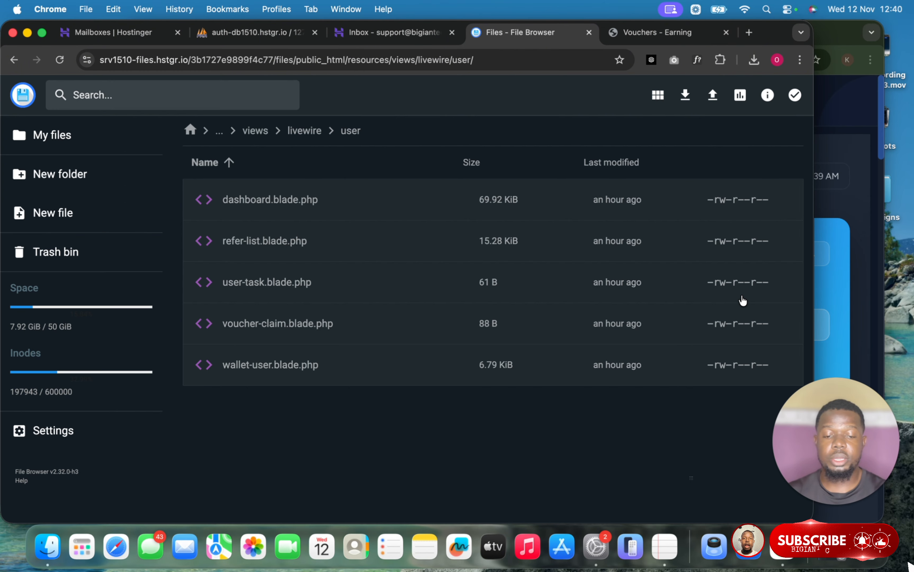
# Return to the member dashboard and open Gems from the Quick Access section
pyautogui.click(830, 205)
pyautogui.scroll(-10, 443, 257)
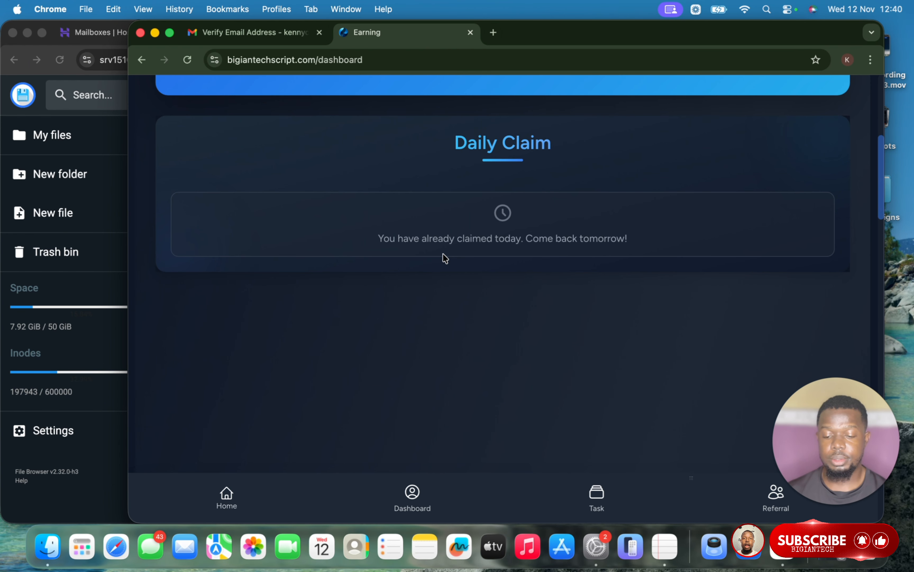
pyautogui.scroll(-10, 445, 259)
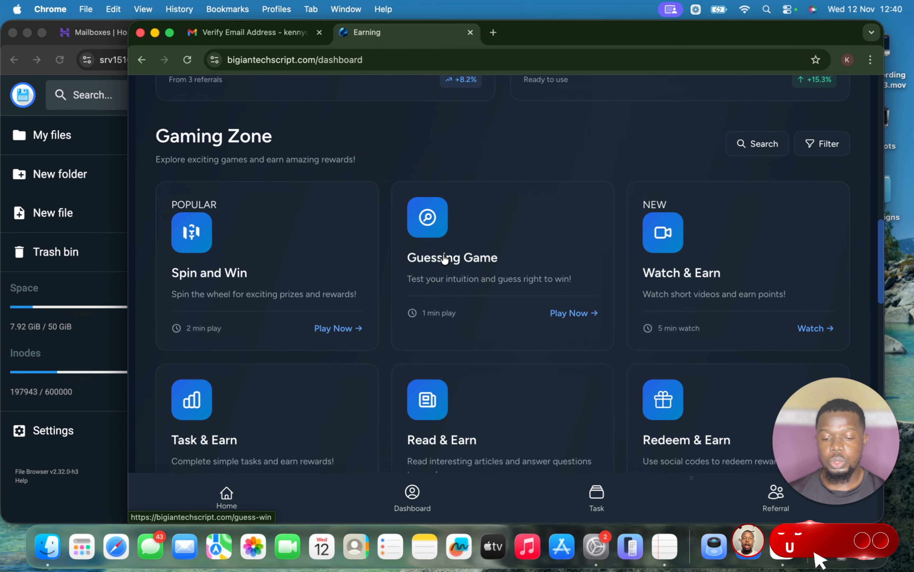
pyautogui.scroll(-5, 586, 292)
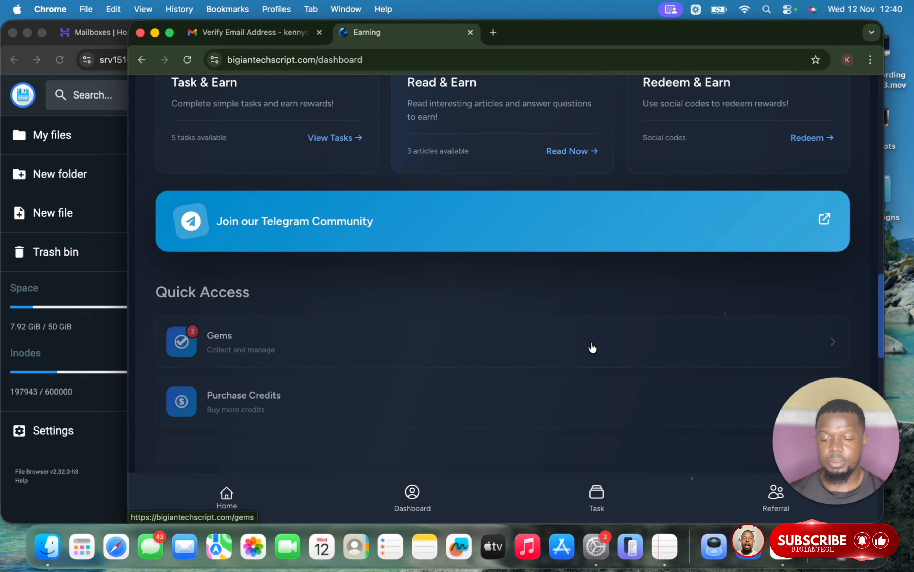
pyautogui.scroll(-3, 548, 351)
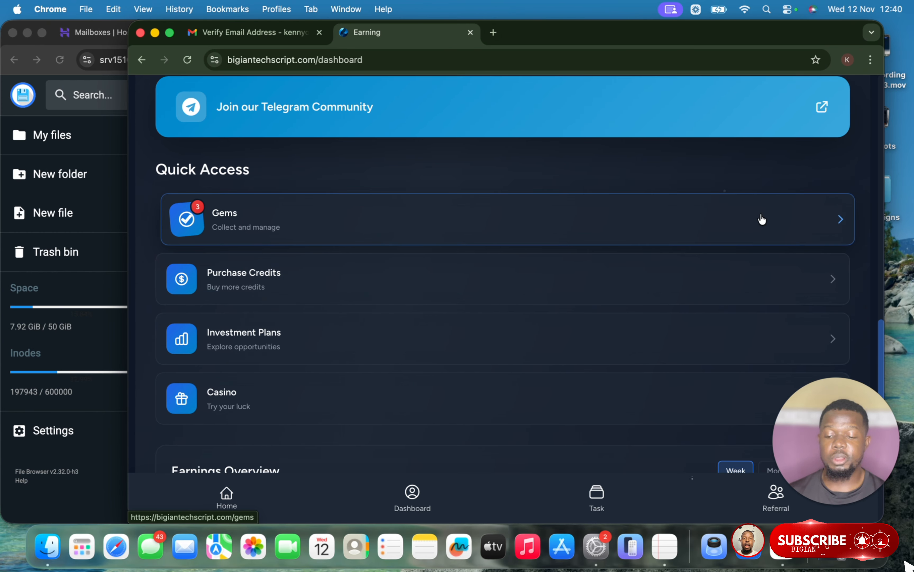
pyautogui.click(775, 221)
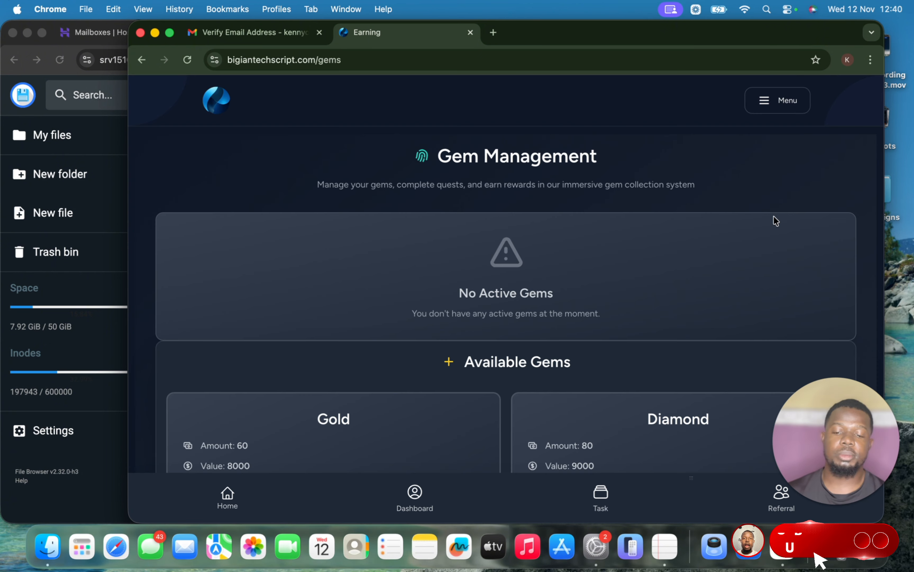
# Review the available gems, then open the gem shop and purchase the Level 1 Silver gem
pyautogui.scroll(-5, 775, 221)
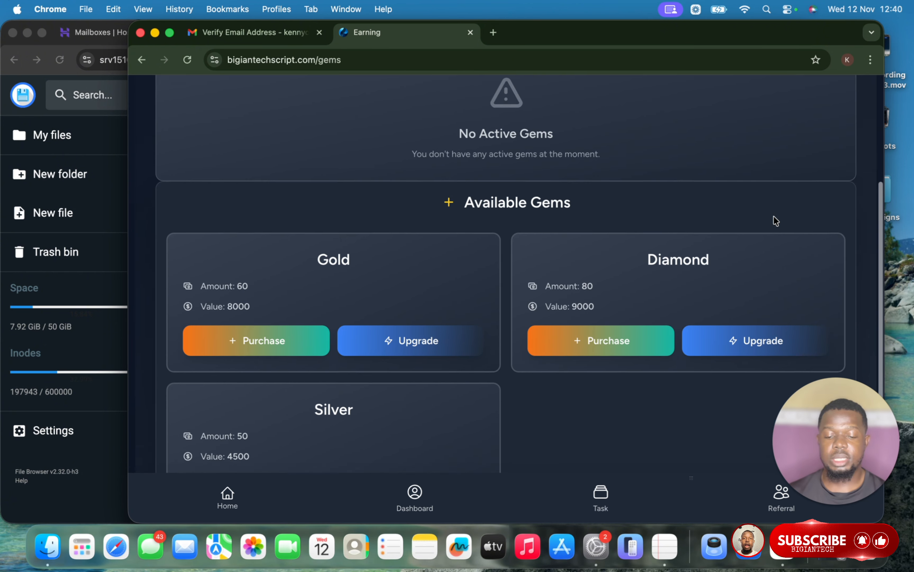
pyautogui.scroll(-2, 507, 336)
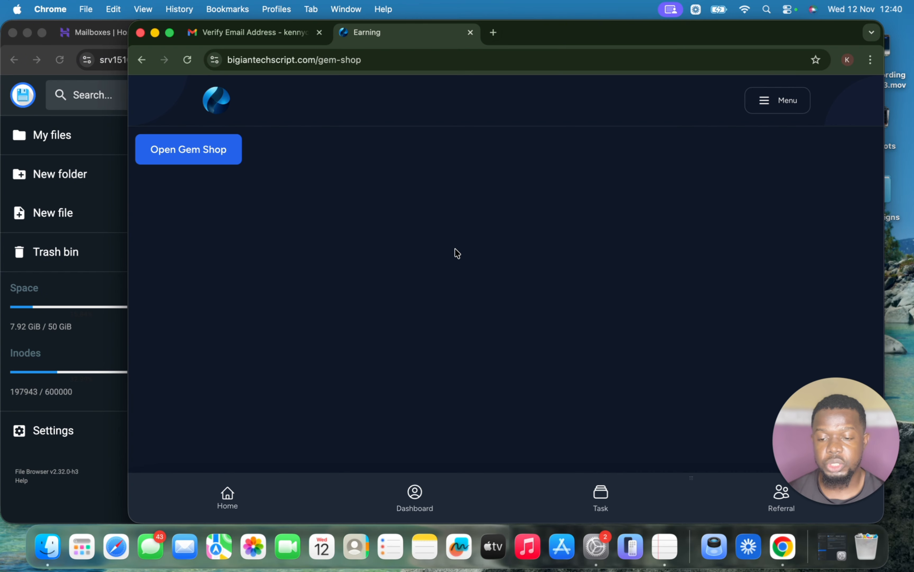
pyautogui.click(195, 159)
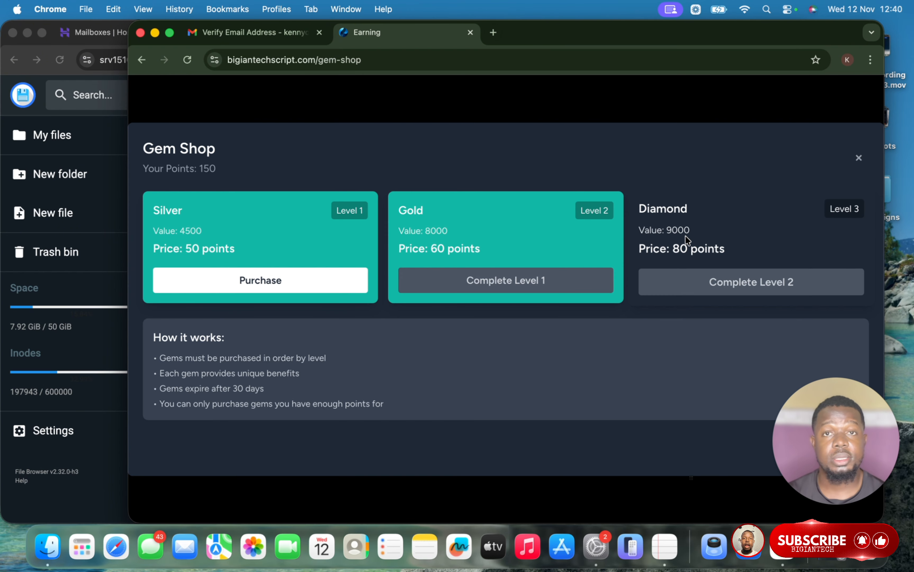
pyautogui.click(310, 282)
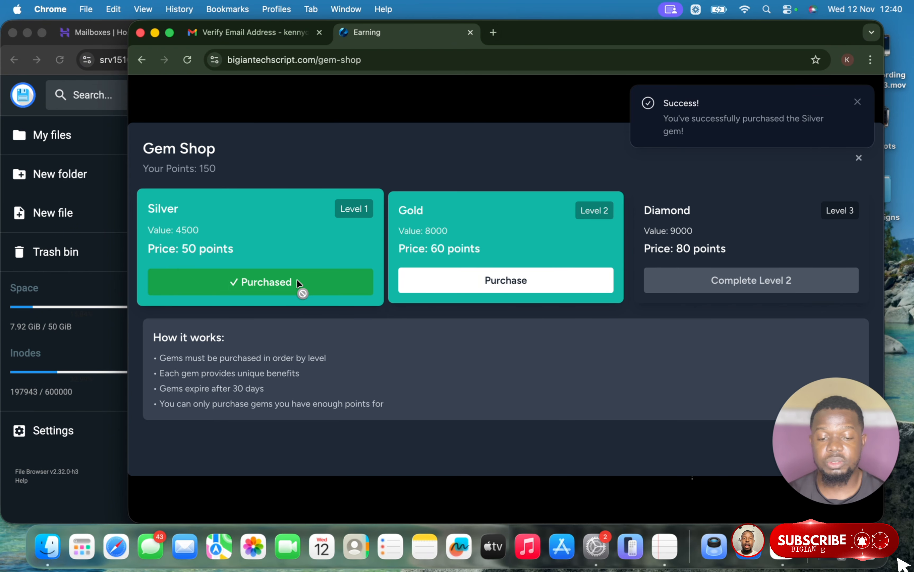
# Switch to the admin window's Vouchers page, go to the Gems resource and start a new gem
pyautogui.click(94, 474)
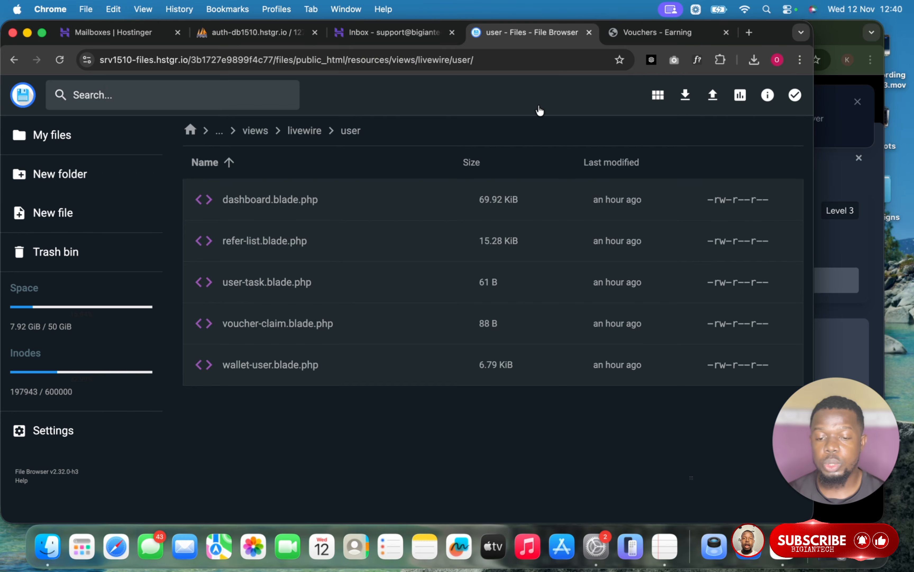
pyautogui.click(641, 34)
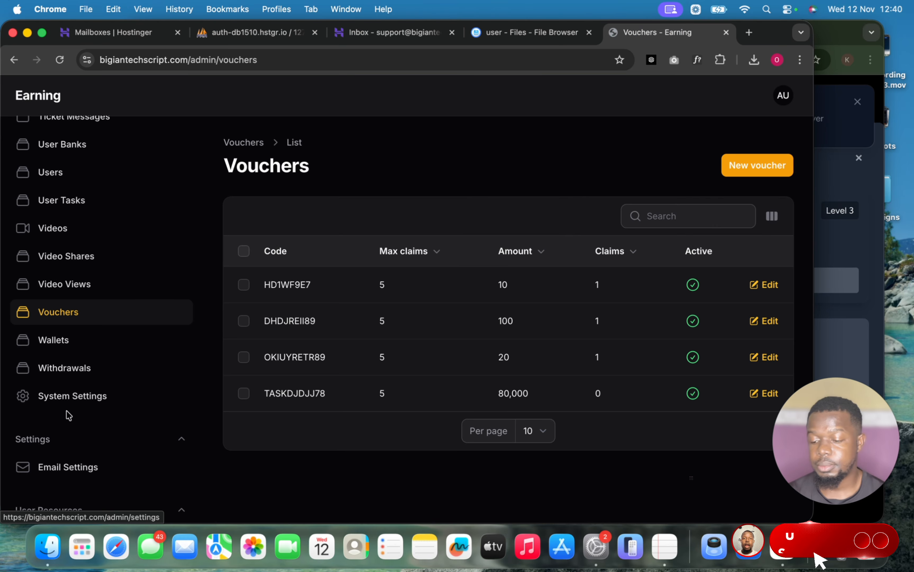
pyautogui.scroll(-6, 67, 412)
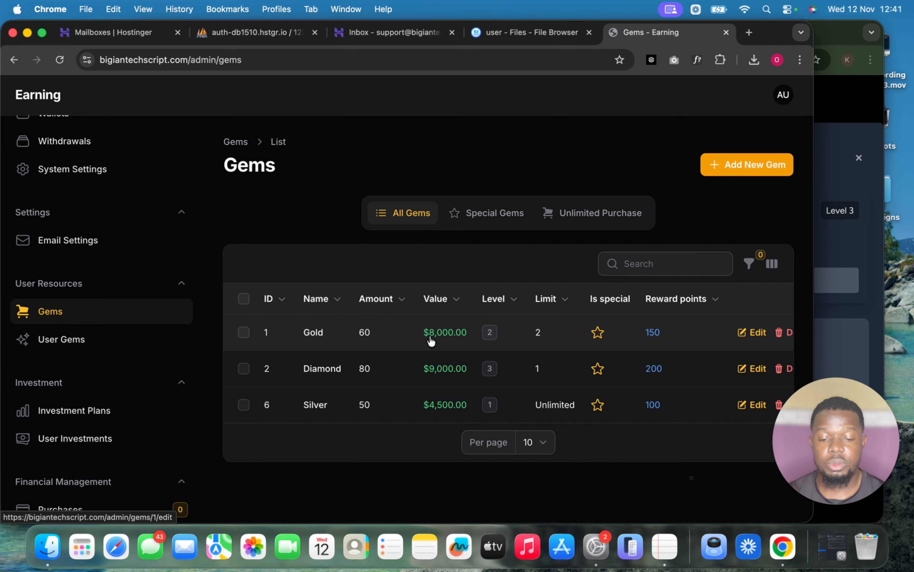
pyautogui.click(762, 171)
pyautogui.scroll(-1, 567, 265)
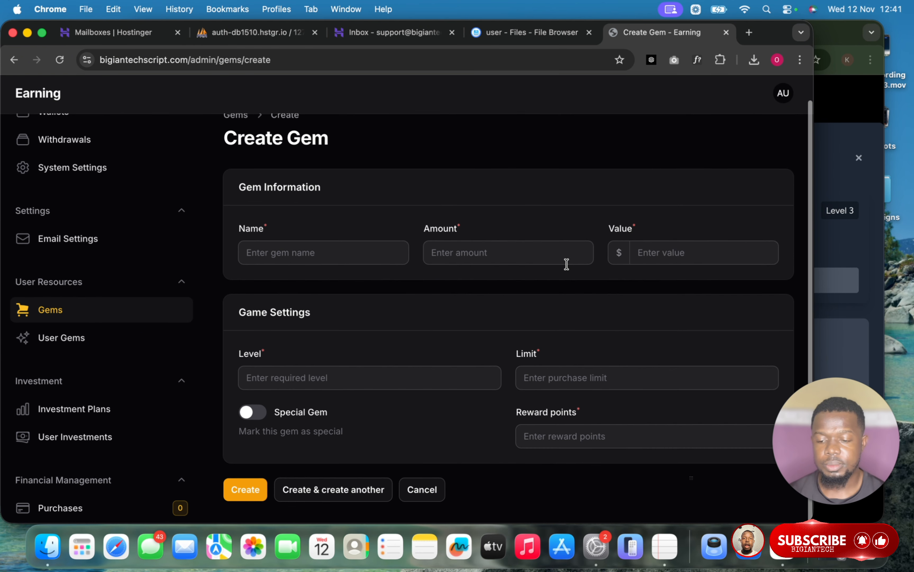
# Fill in the gem information with name Pearl, amount 500 and value 300000
pyautogui.click(353, 259)
pyautogui.write('Pearl')
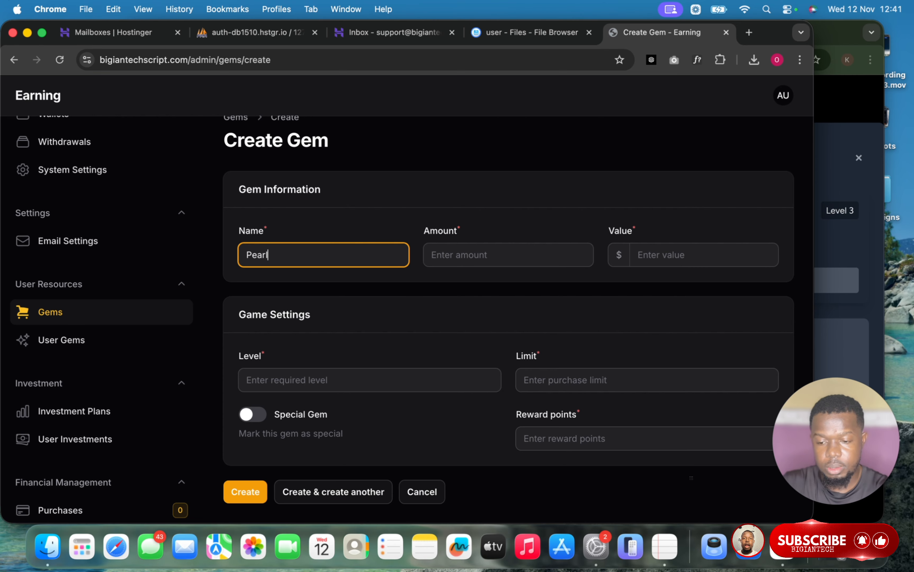
pyautogui.click(504, 244)
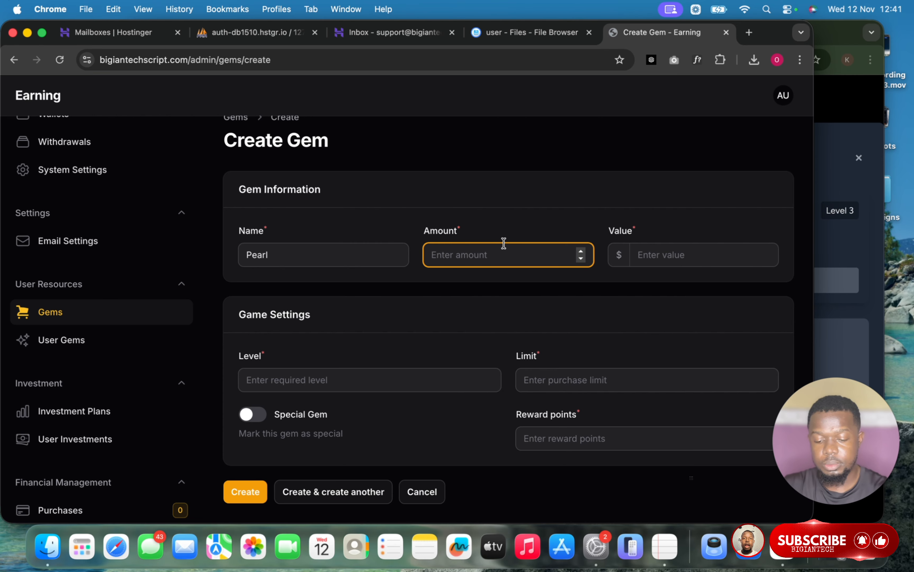
pyautogui.write('1')
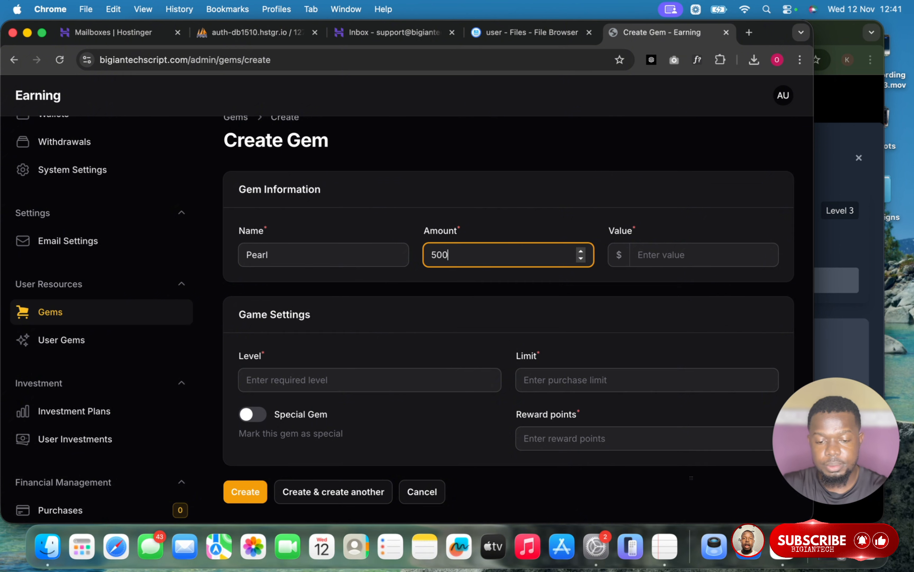
pyautogui.click(687, 251)
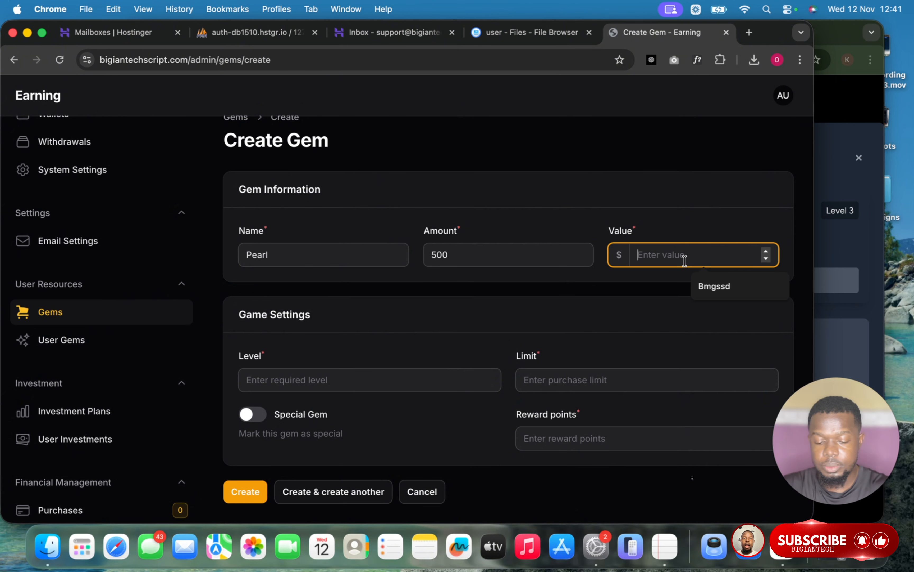
pyautogui.write('30000')
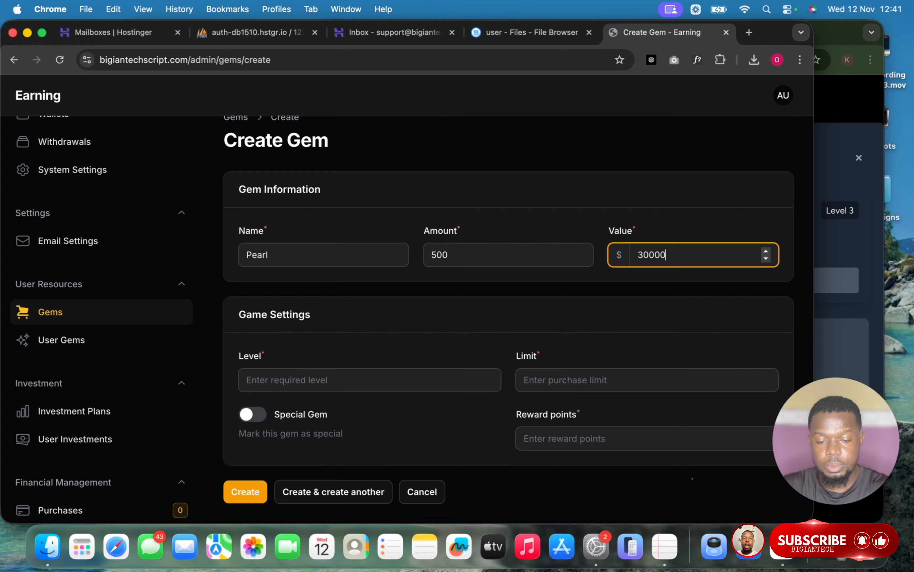
pyautogui.write('0')
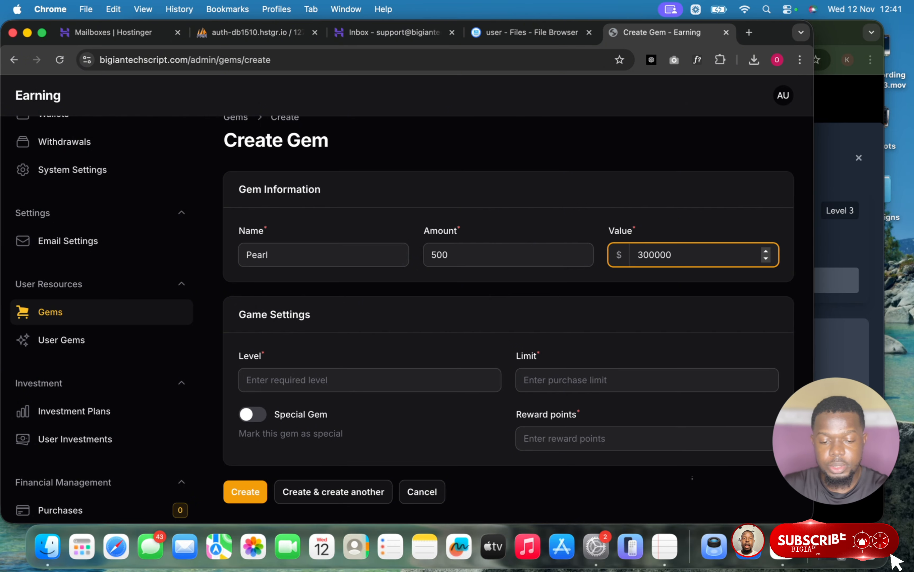
# Set the gem's level to 4, mark it special, set limit 8 and reward points 890000, and create it
pyautogui.click(411, 384)
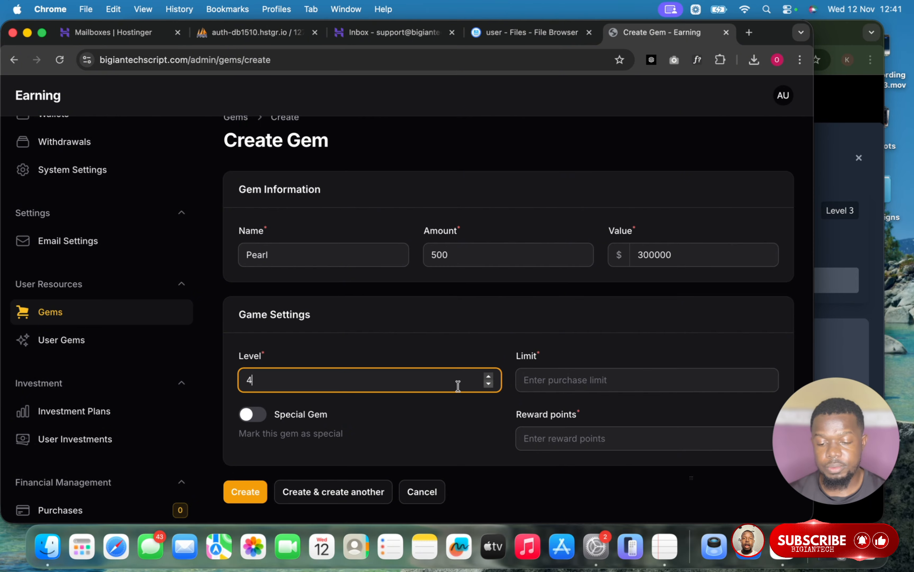
pyautogui.click(259, 416)
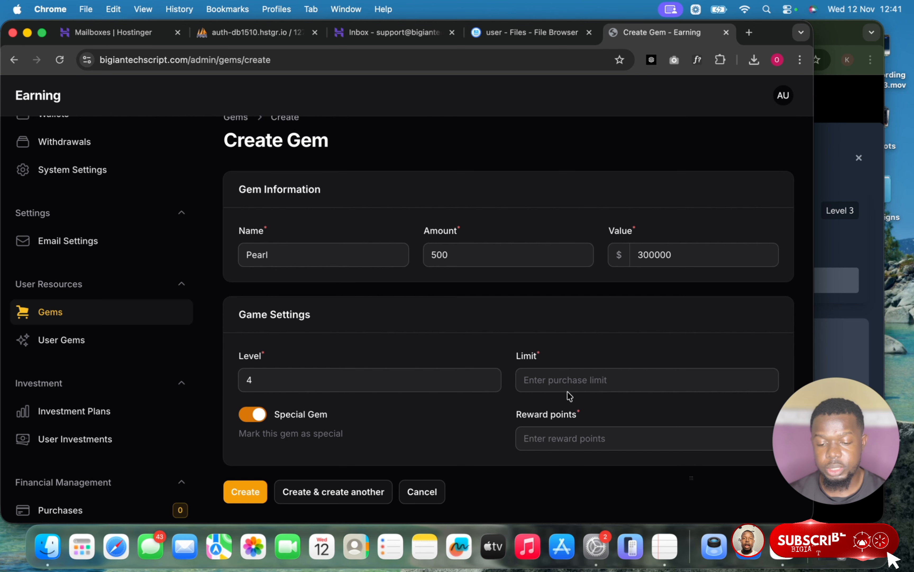
pyautogui.click(593, 379)
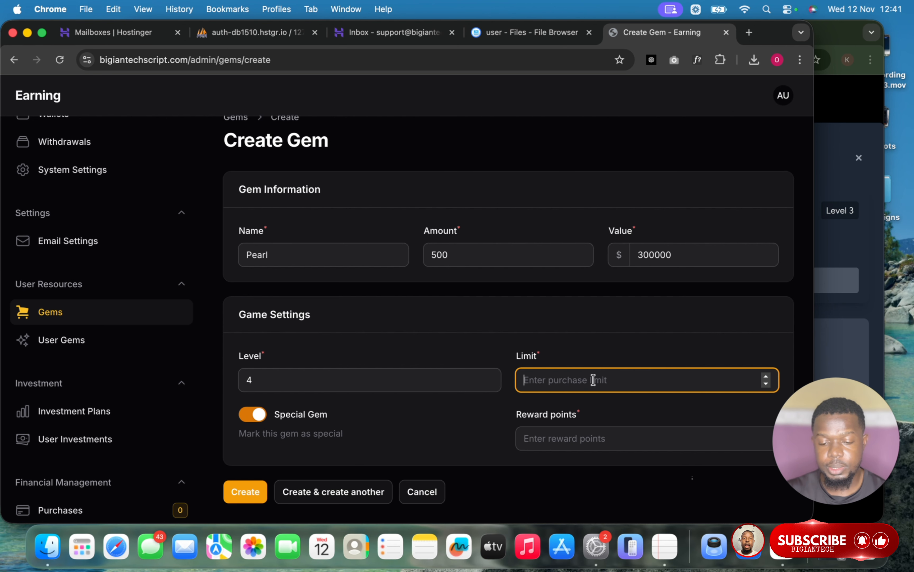
pyautogui.click(583, 433)
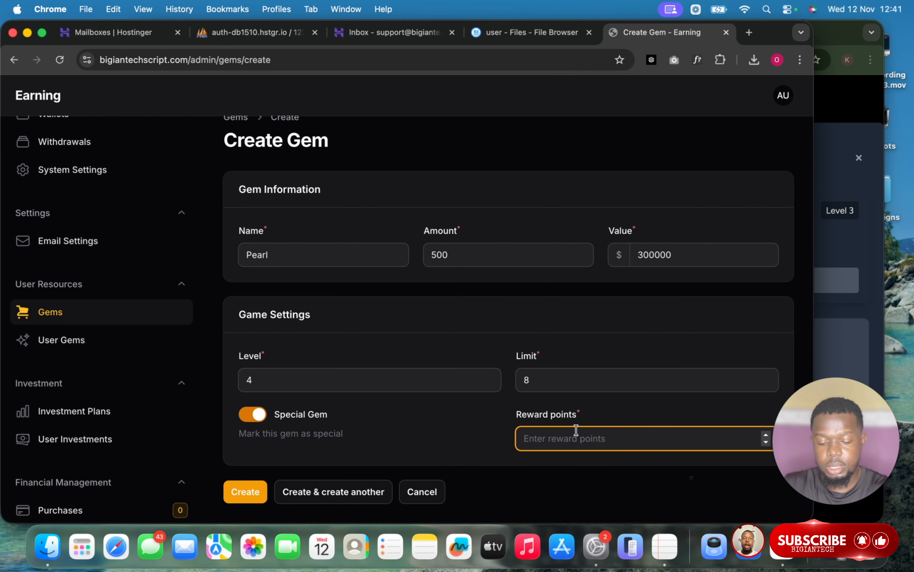
pyautogui.write('890000')
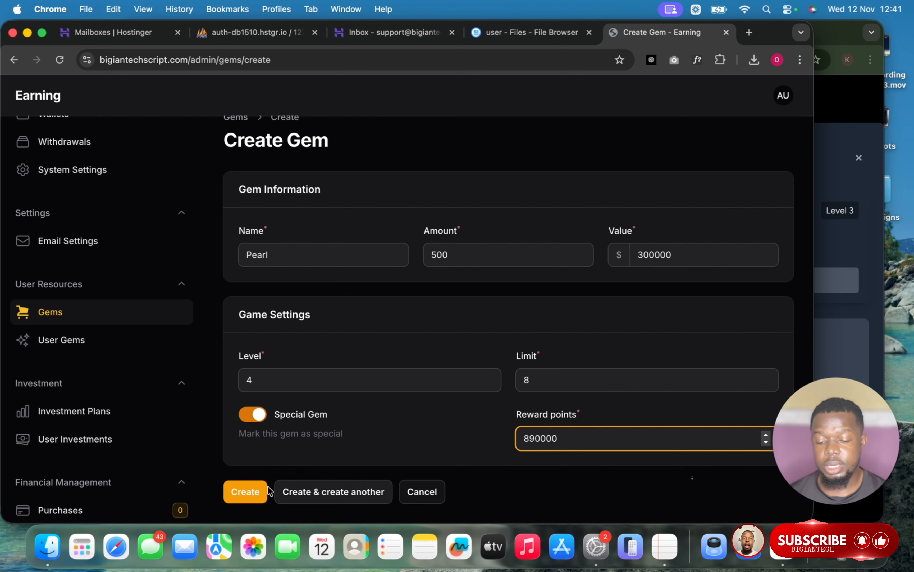
pyautogui.click(245, 500)
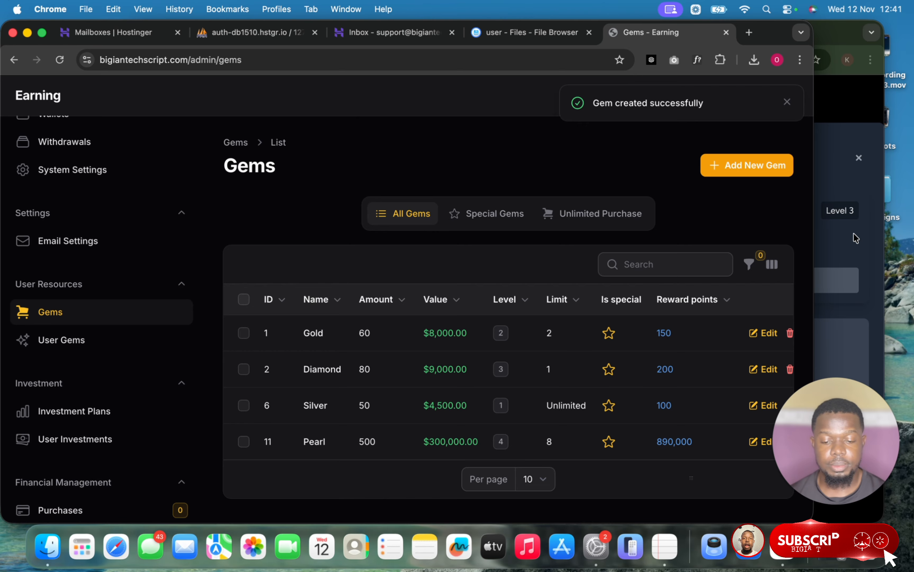
# Reload the gem shop in the member window, purchase the Level 2 Gold gem, and close the shop
pyautogui.click(816, 256)
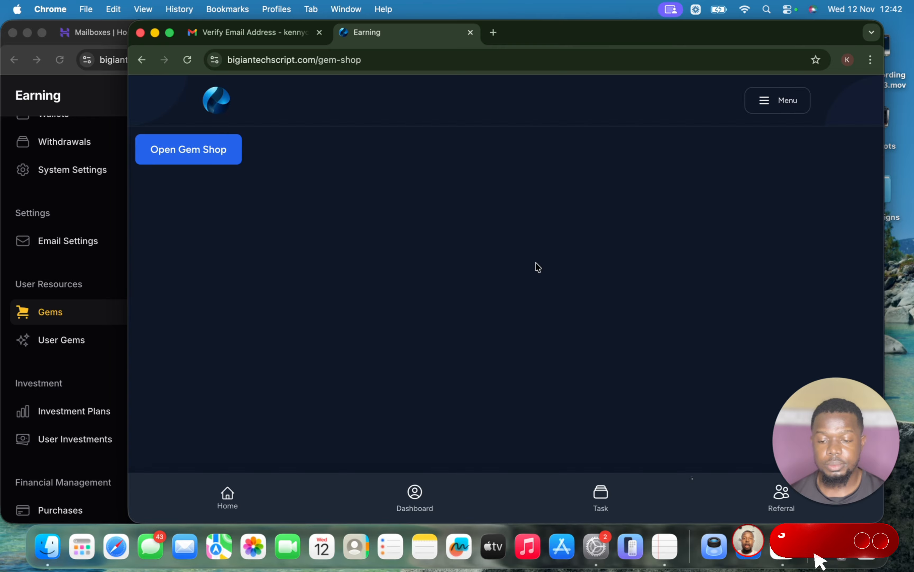
pyautogui.click(234, 160)
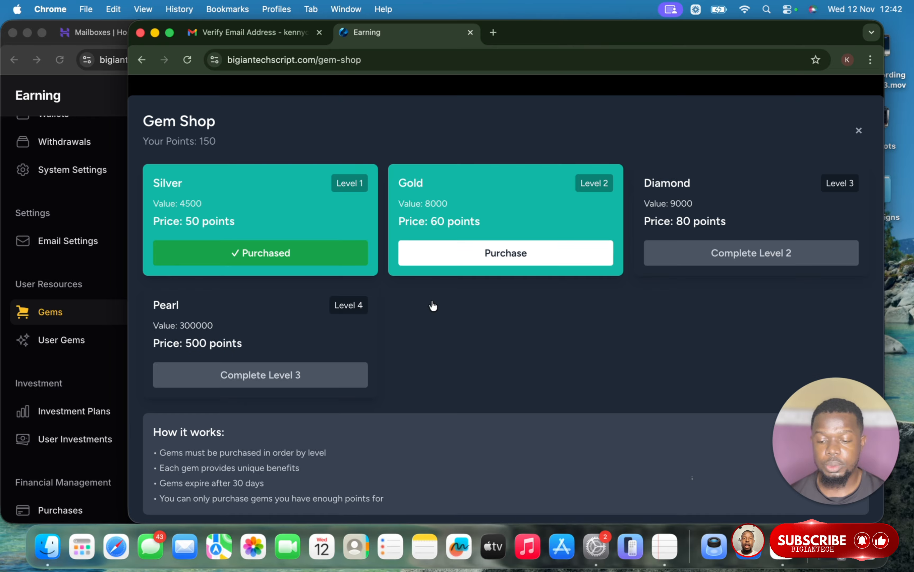
pyautogui.click(512, 255)
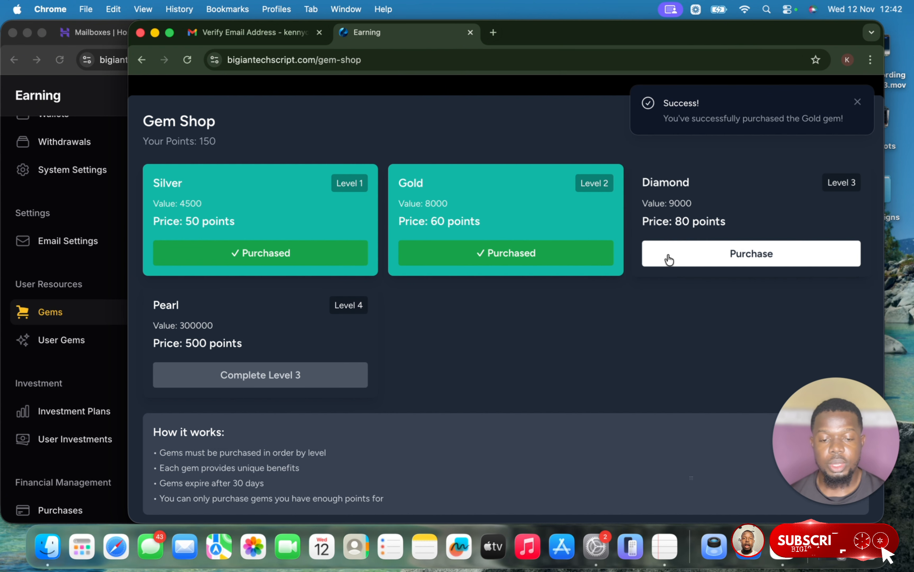
pyautogui.click(858, 104)
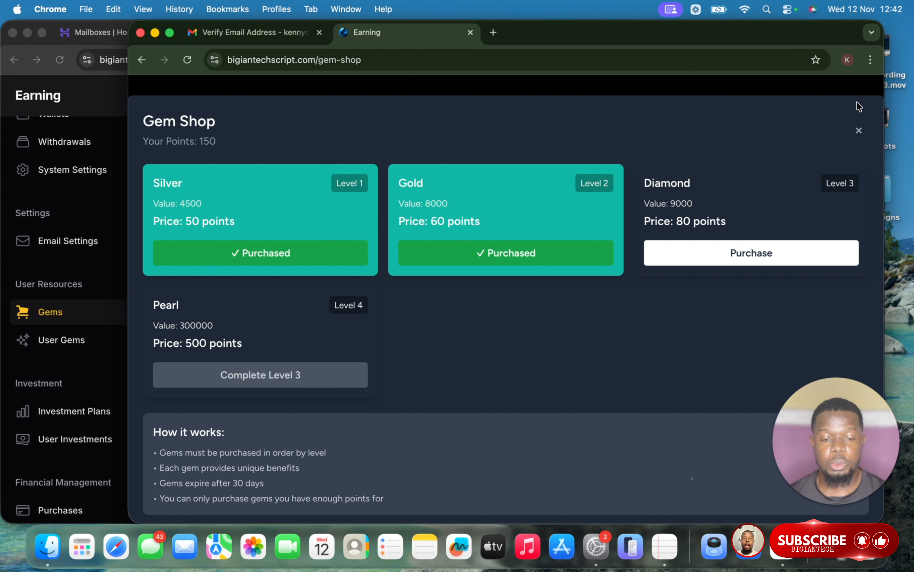
pyautogui.click(859, 133)
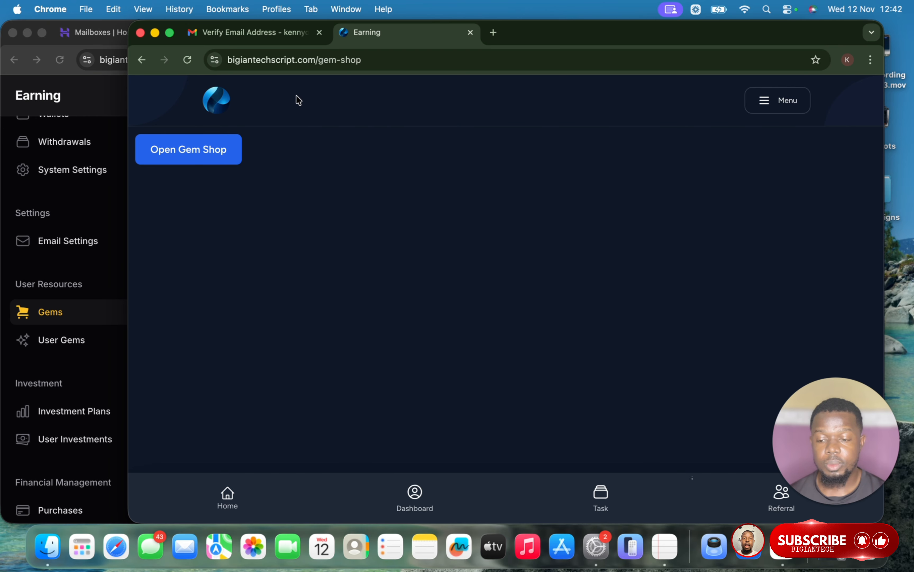
# Return to the member's Gem Management page and review the active gem and the available gems
pyautogui.click(142, 59)
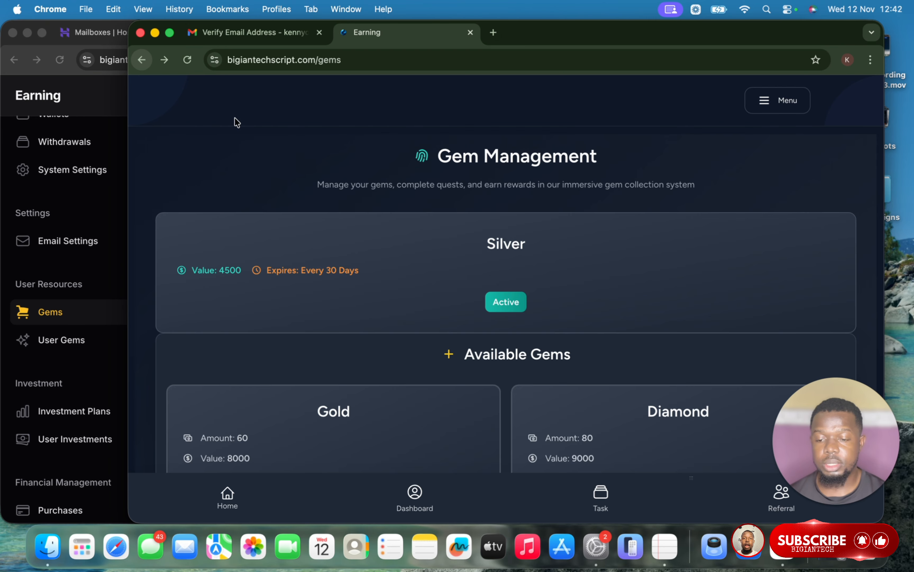
pyautogui.scroll(-5, 355, 240)
pyautogui.scroll(5, 355, 241)
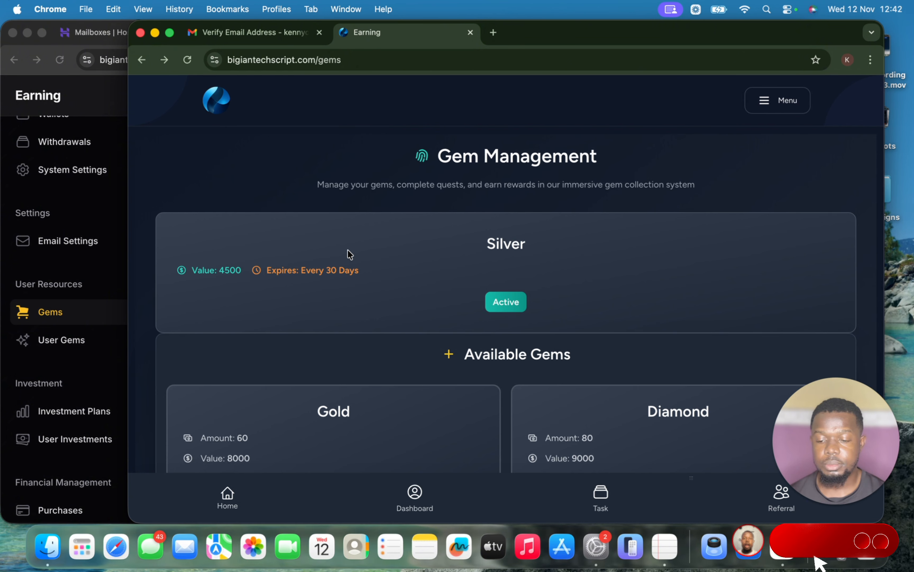
pyautogui.scroll(-3, 348, 253)
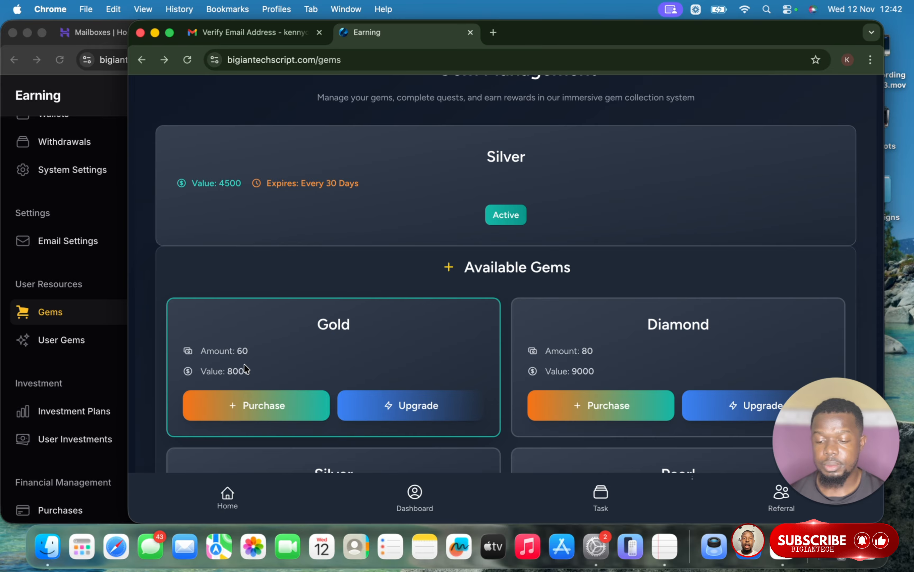
pyautogui.scroll(-3, 245, 363)
# In the admin window, open the member's 8000-value user gem record and look through the remaining admin sections
pyautogui.click(95, 352)
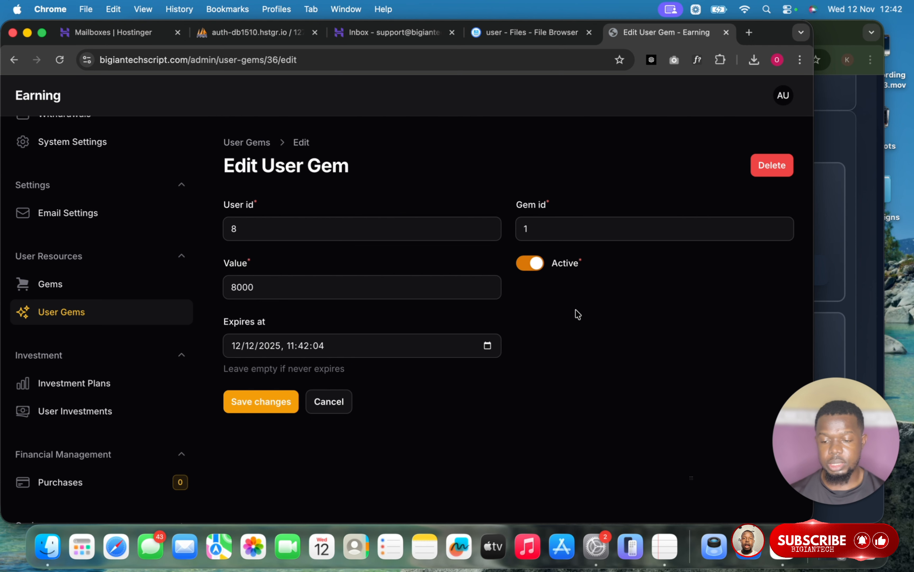
pyautogui.scroll(-8, 53, 473)
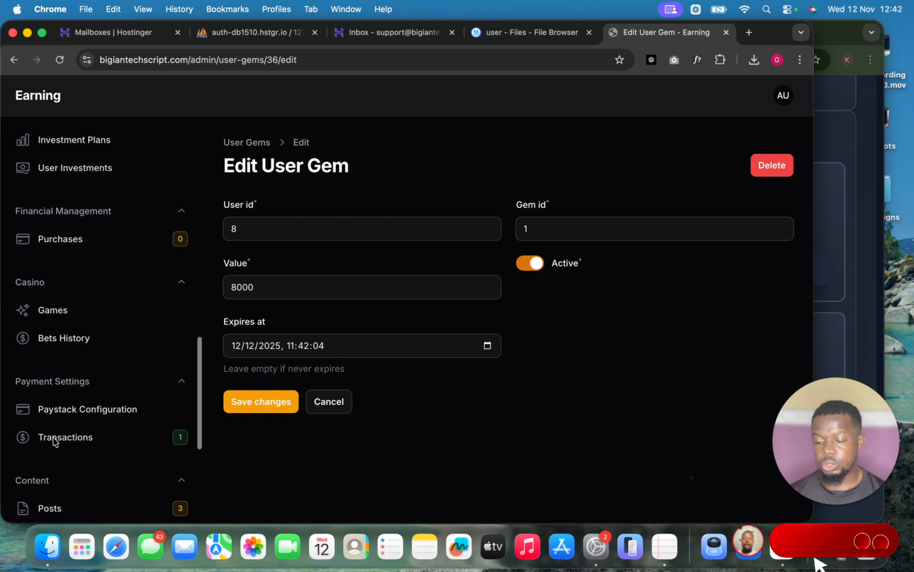
pyautogui.scroll(-6, 54, 440)
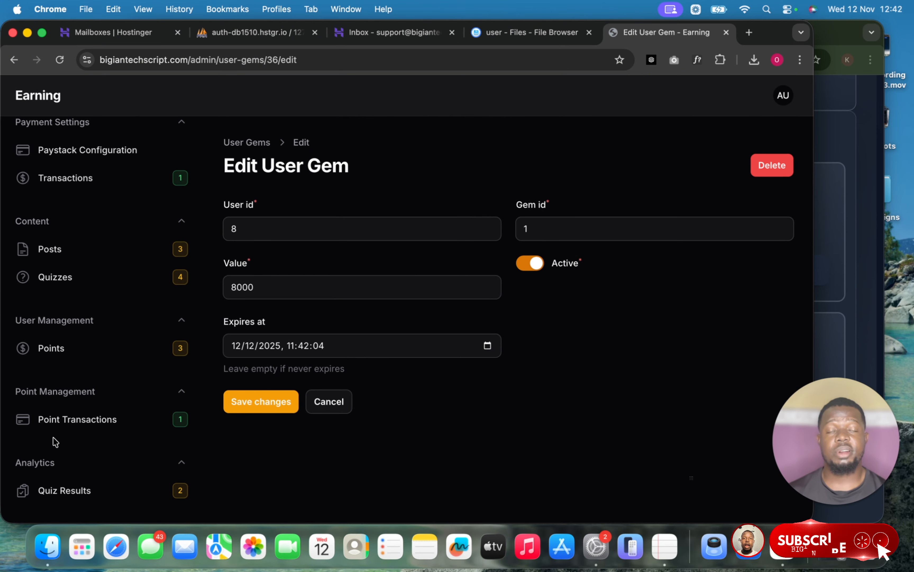
pyautogui.scroll(10, 55, 441)
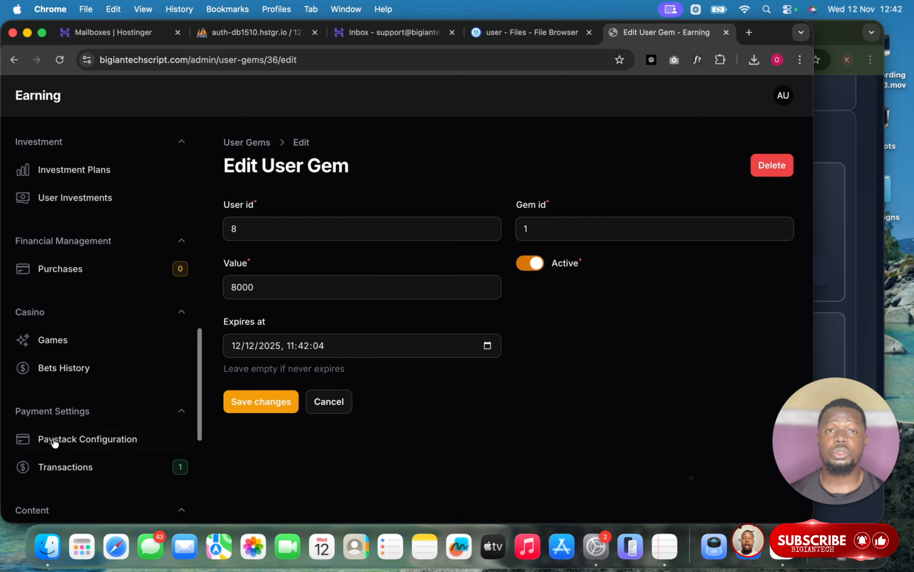
pyautogui.scroll(3, 54, 442)
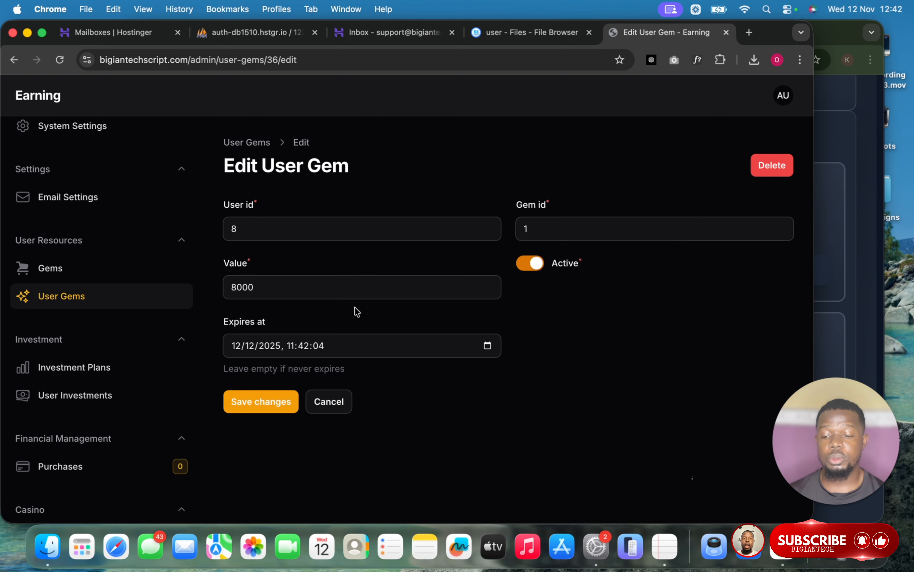
# Switch back to the member window, return to the dashboard and open Casino from the Quick Access section
pyautogui.click(827, 262)
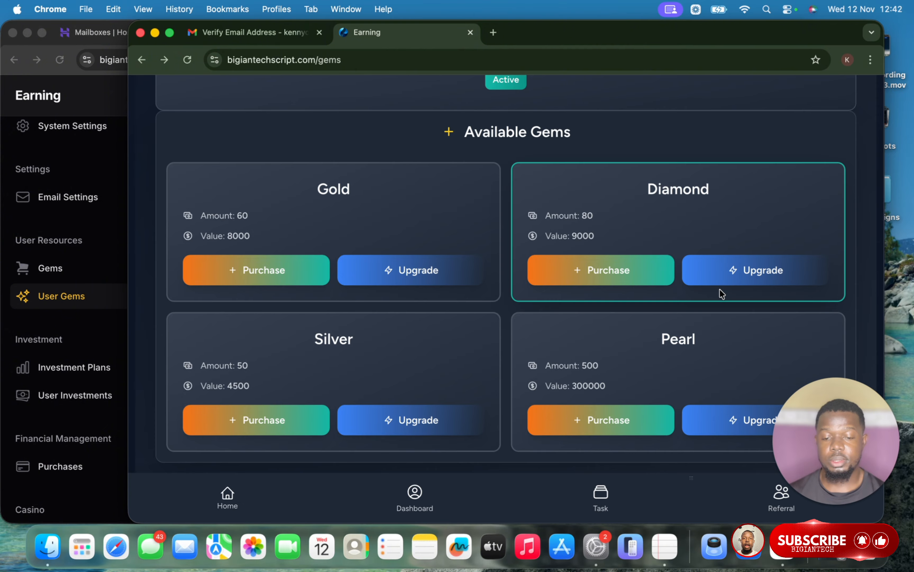
pyautogui.scroll(5, 720, 293)
pyautogui.scroll(-5, 719, 292)
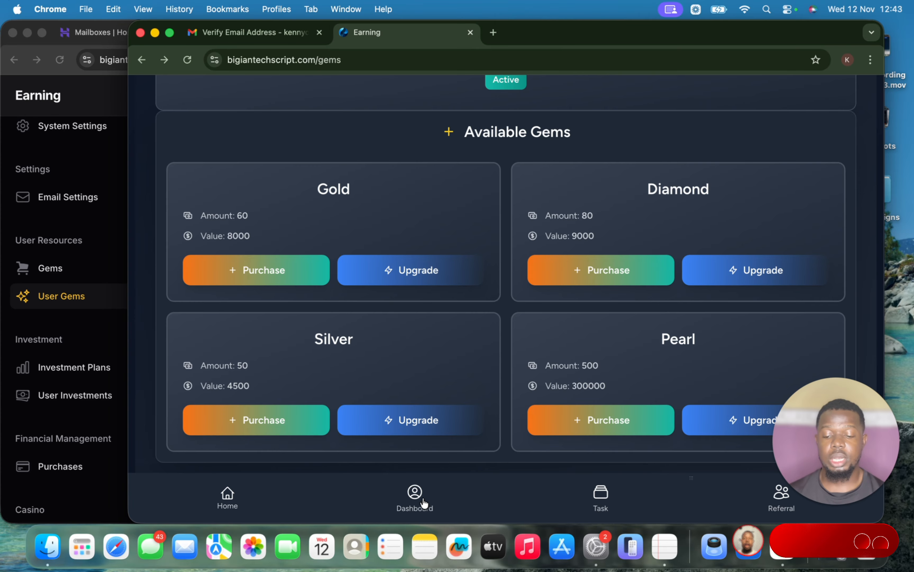
pyautogui.click(413, 500)
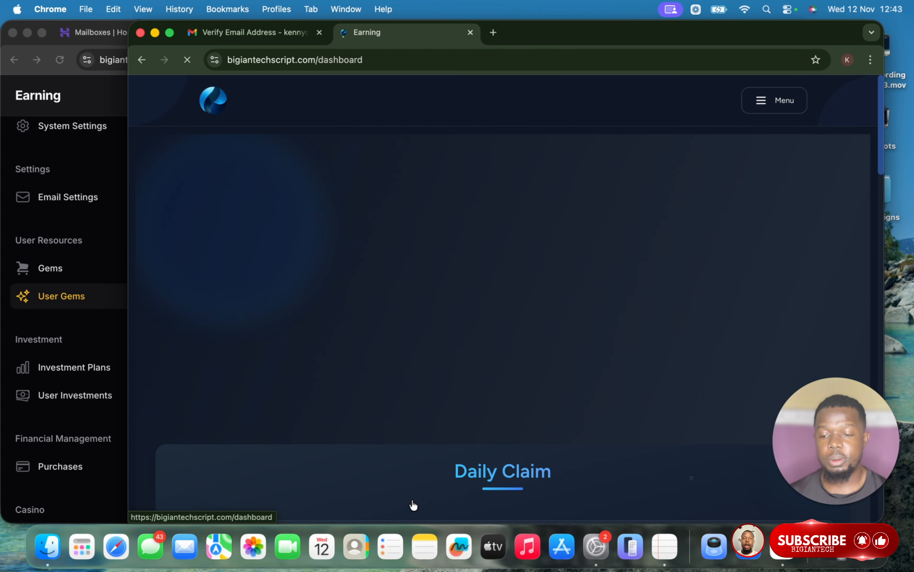
pyautogui.scroll(-10, 520, 347)
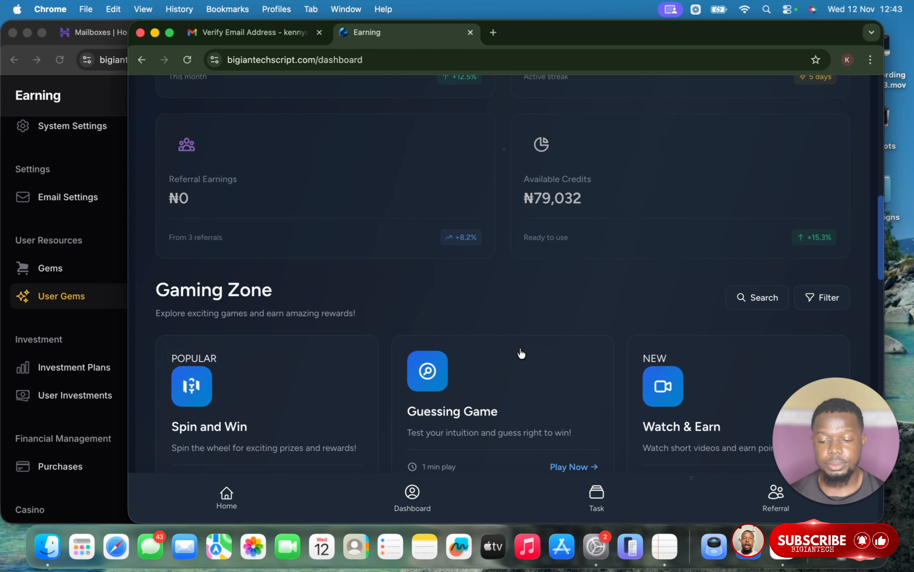
pyautogui.scroll(-10, 521, 349)
pyautogui.scroll(-3, 522, 352)
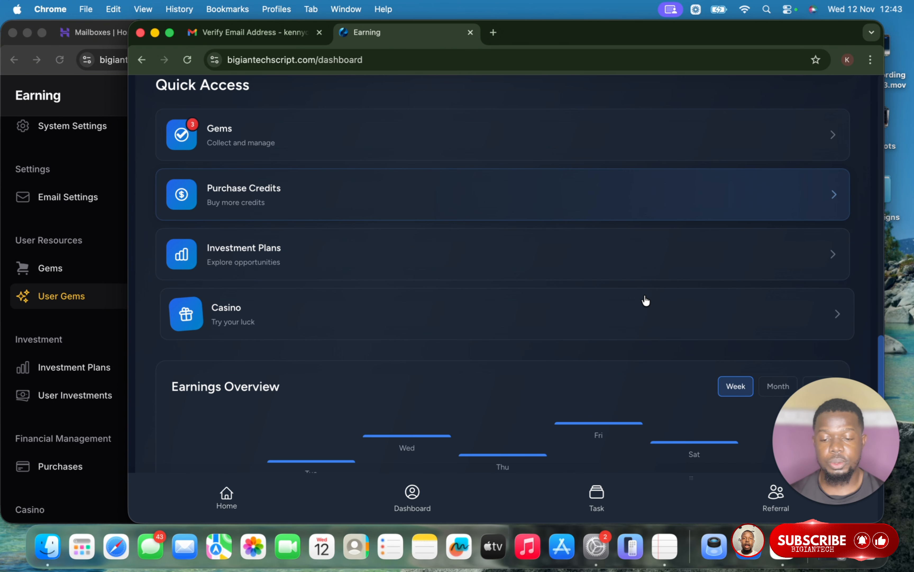
pyautogui.click(651, 305)
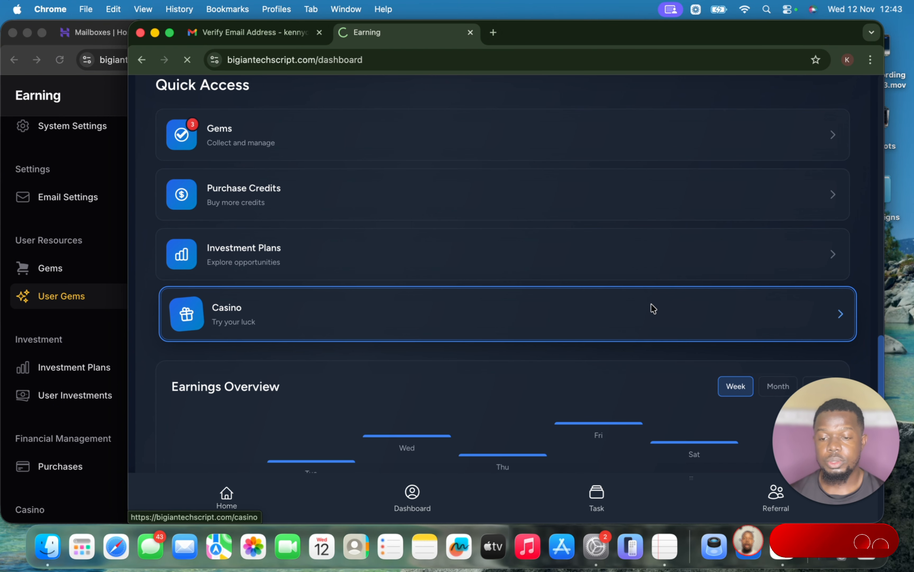
# Look through the available casino games and select the Dice Game to bring up its betting form
pyautogui.scroll(-5, 654, 309)
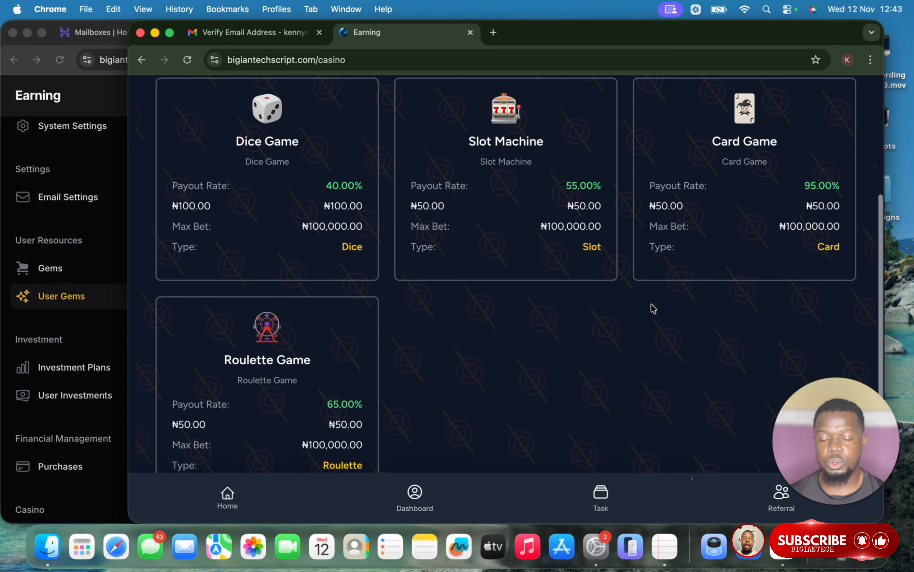
pyautogui.scroll(-2, 652, 308)
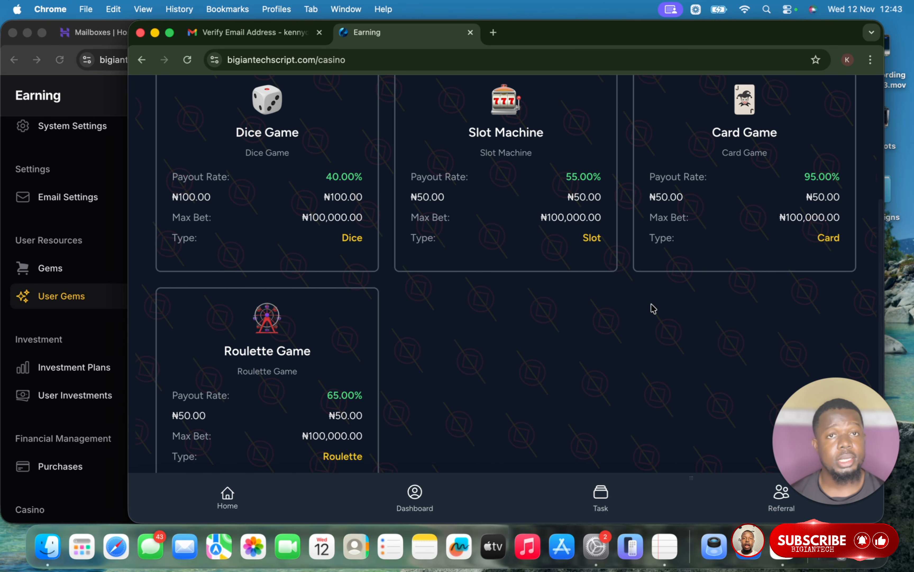
pyautogui.scroll(-8, 541, 315)
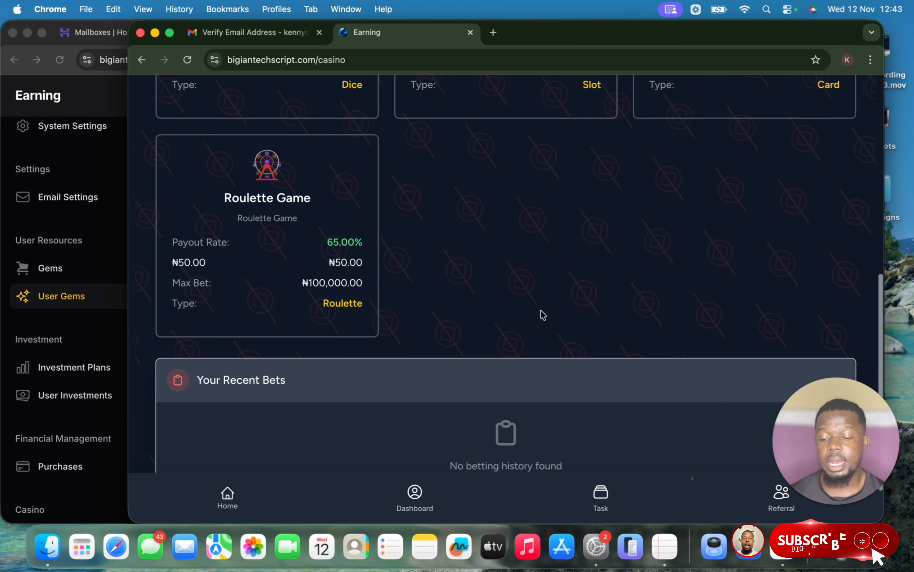
pyautogui.scroll(9, 418, 235)
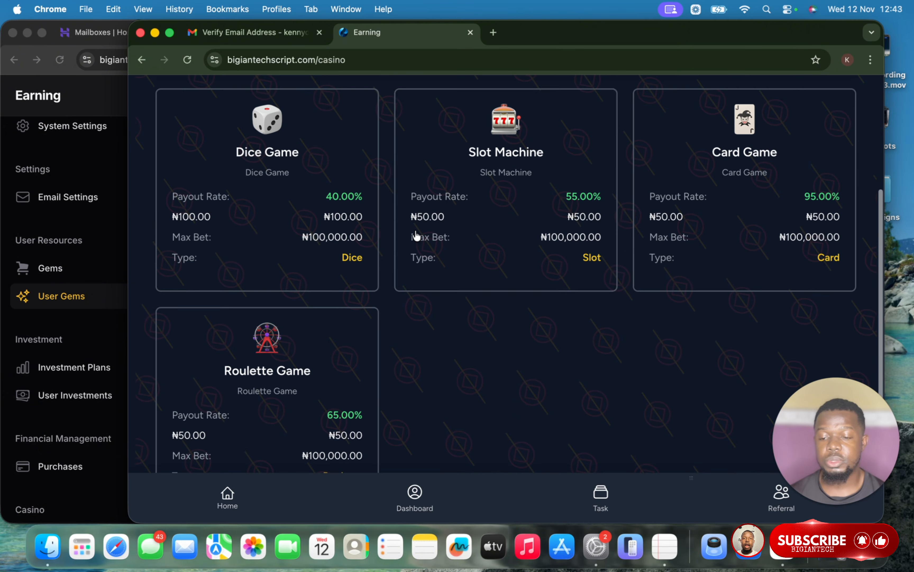
pyautogui.click(325, 166)
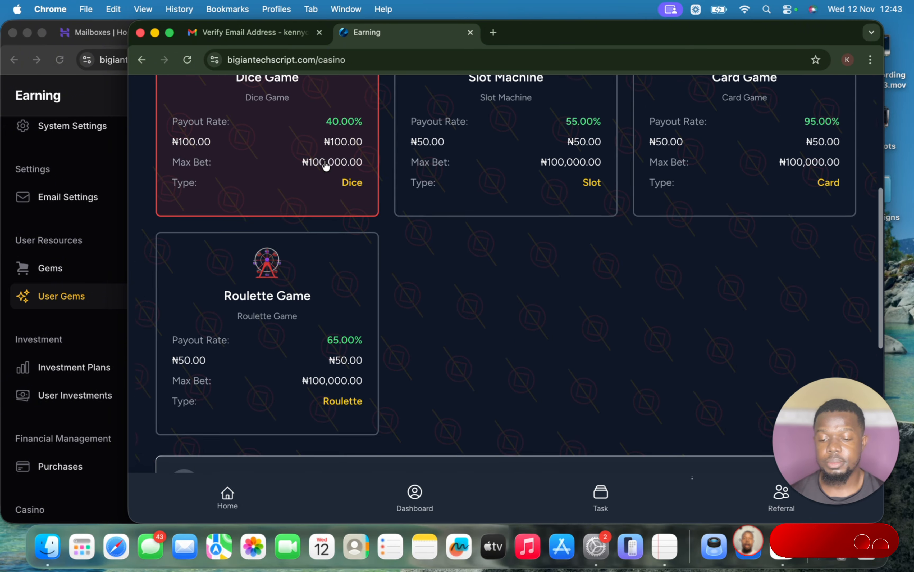
pyautogui.scroll(-5, 423, 182)
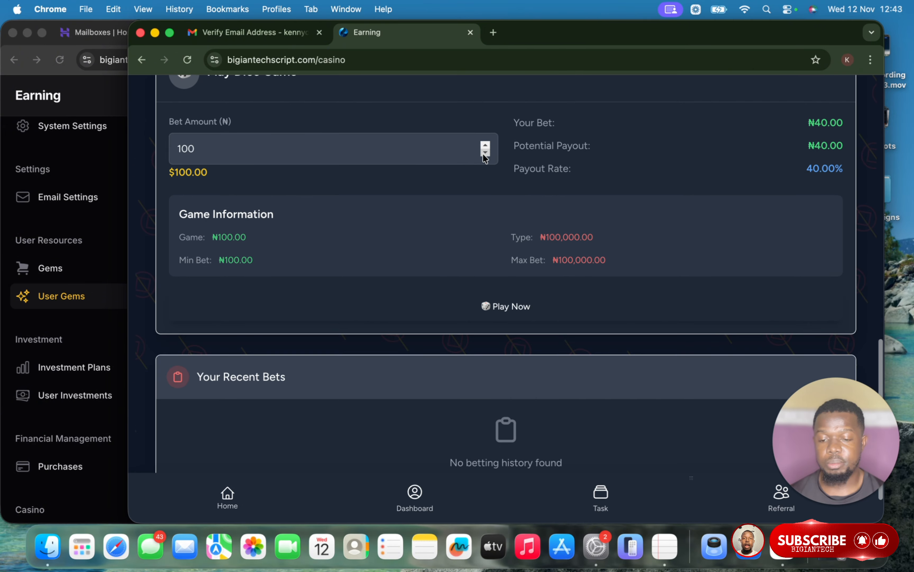
# Set the Dice Game bet amount to 600 and play two rounds
pyautogui.click(486, 146)
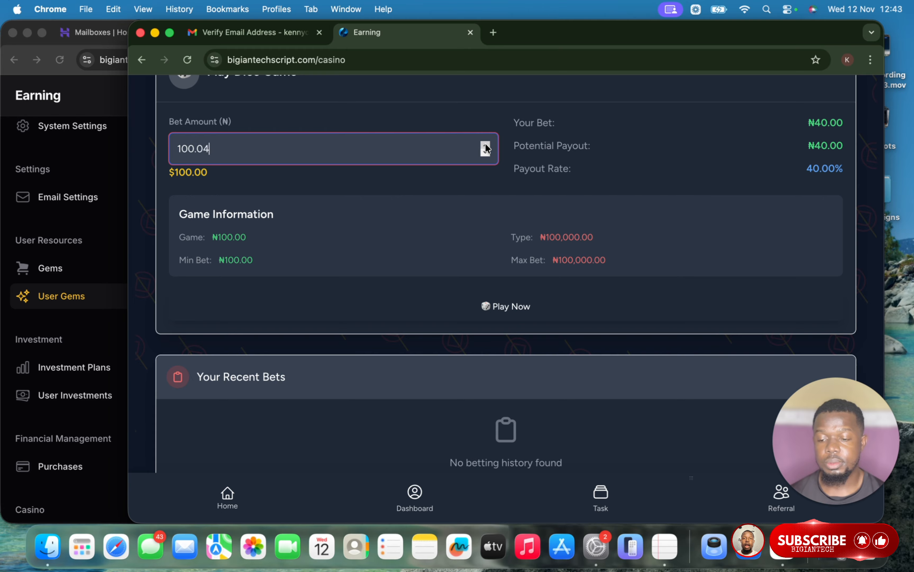
pyautogui.click(486, 146)
pyautogui.click(486, 145)
pyautogui.doubleClick(421, 148)
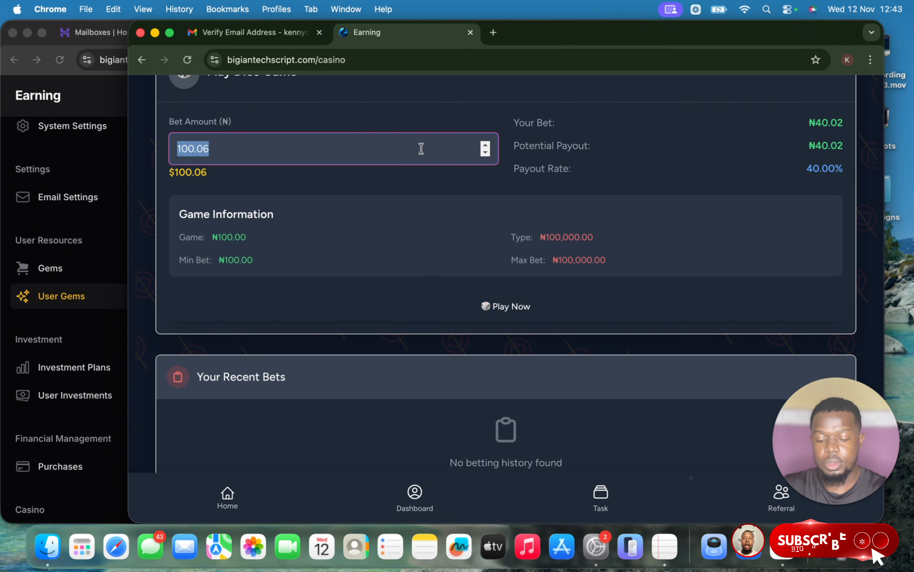
pyautogui.write('600')
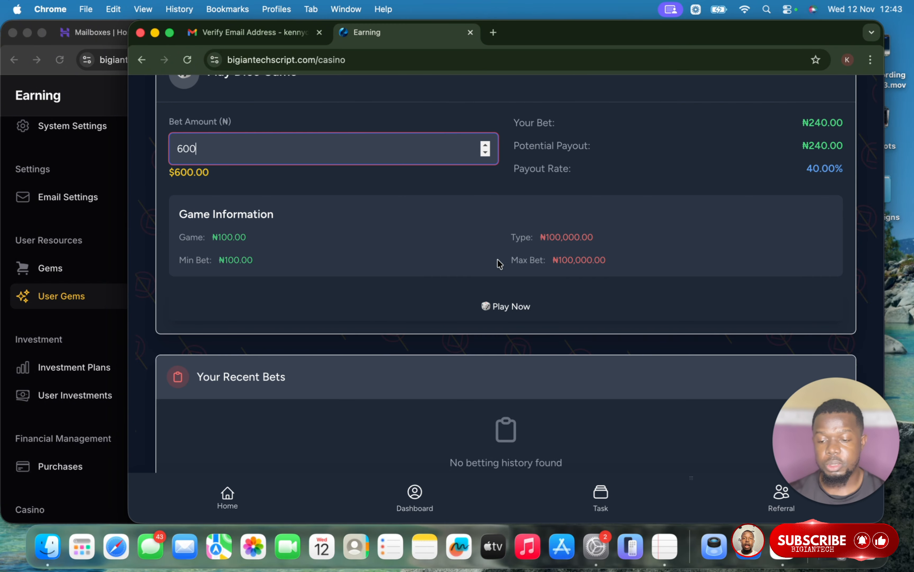
pyautogui.click(458, 302)
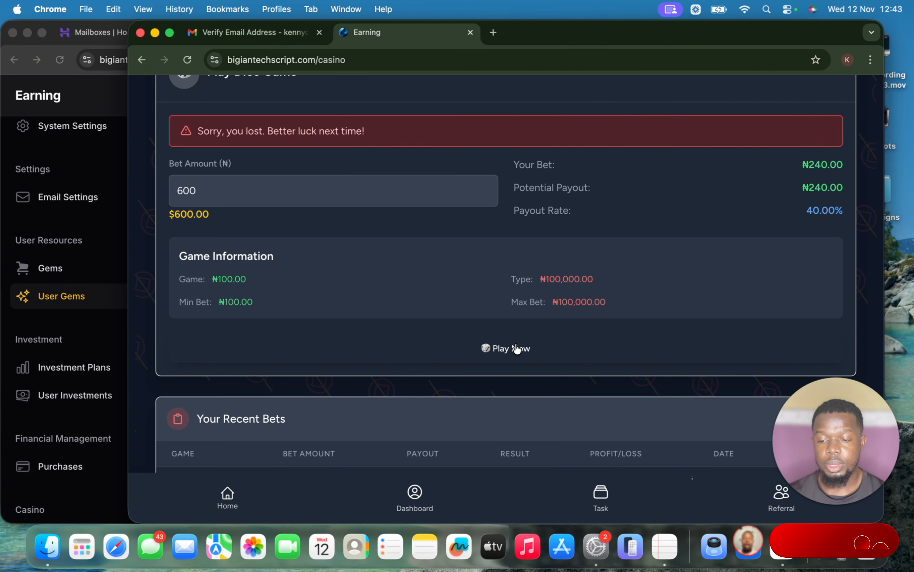
pyautogui.click(506, 352)
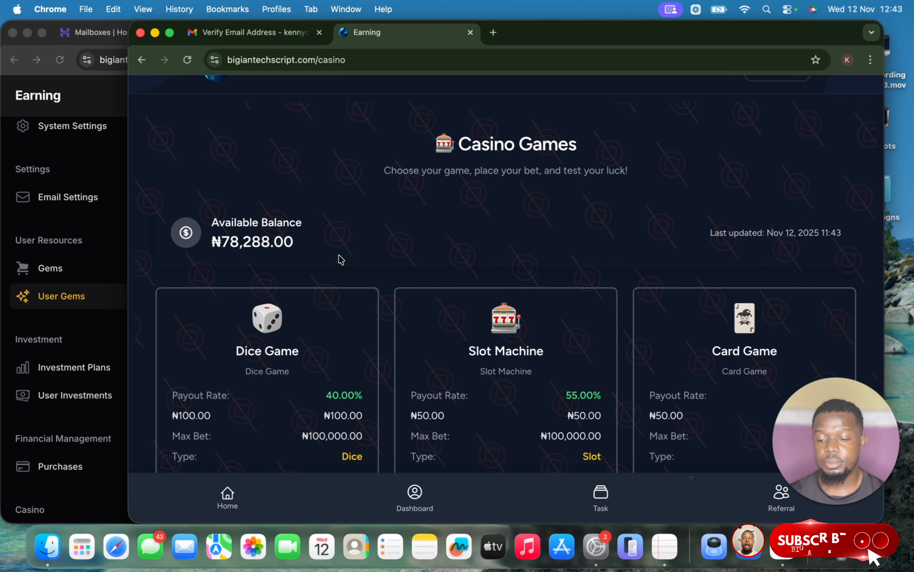
# Select the Card Game, set its bet amount to 30000, and play one round
pyautogui.scroll(-7, 340, 257)
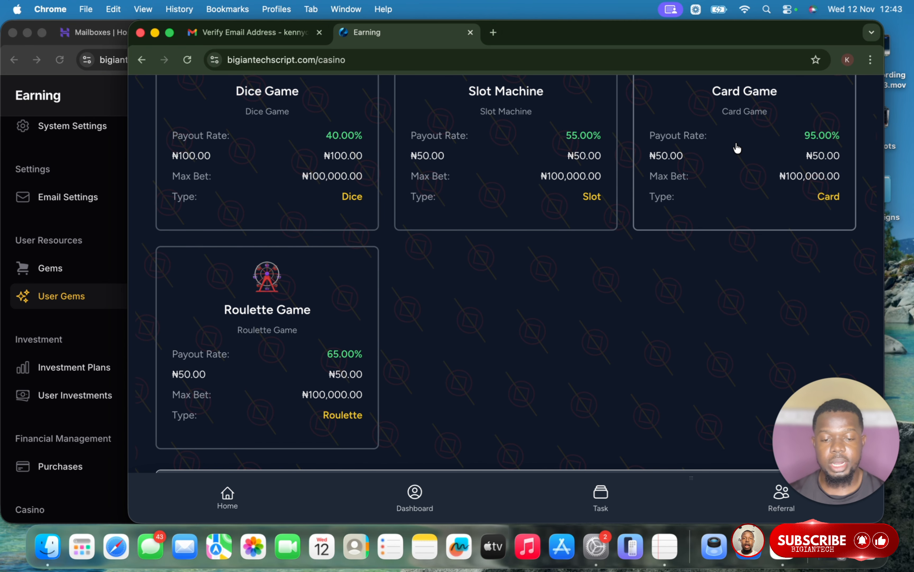
pyautogui.click(736, 147)
pyautogui.scroll(-3, 446, 341)
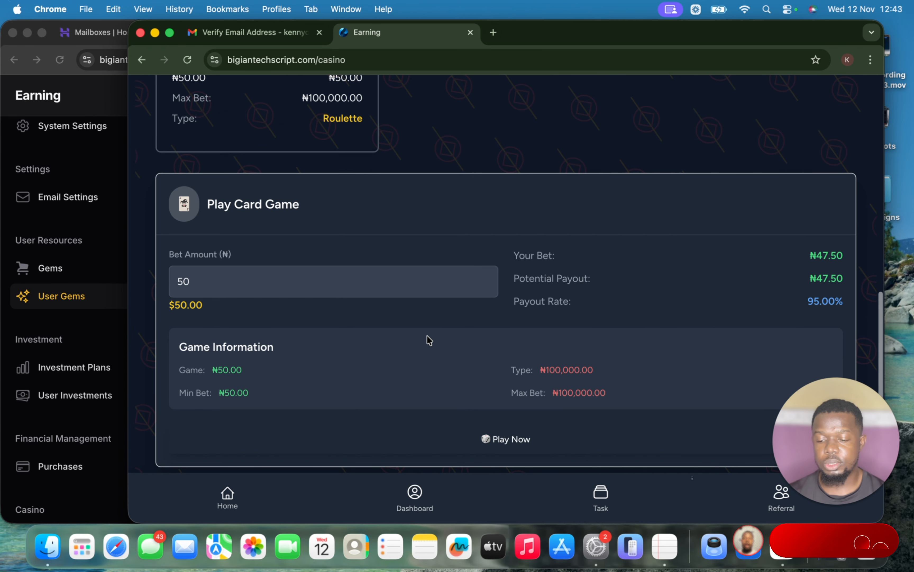
pyautogui.click(443, 286)
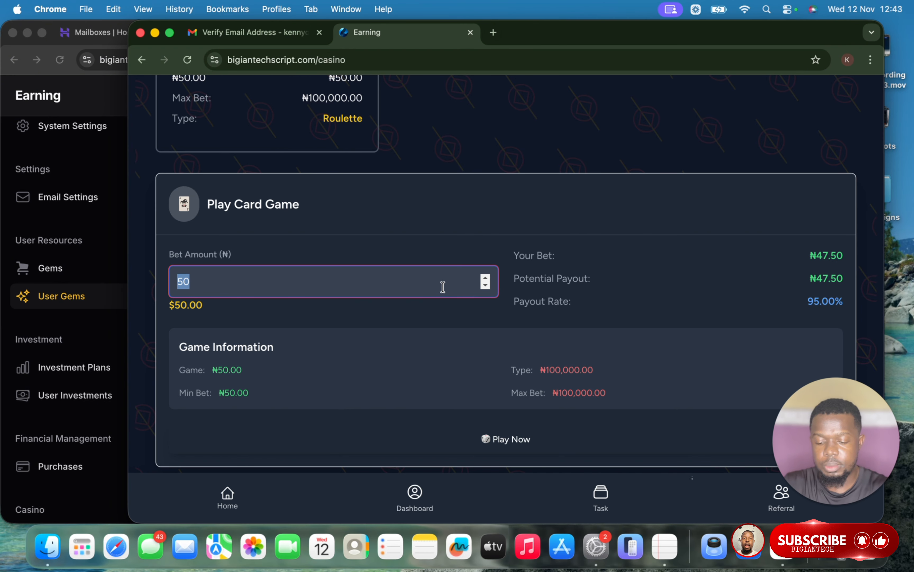
pyautogui.write('7')
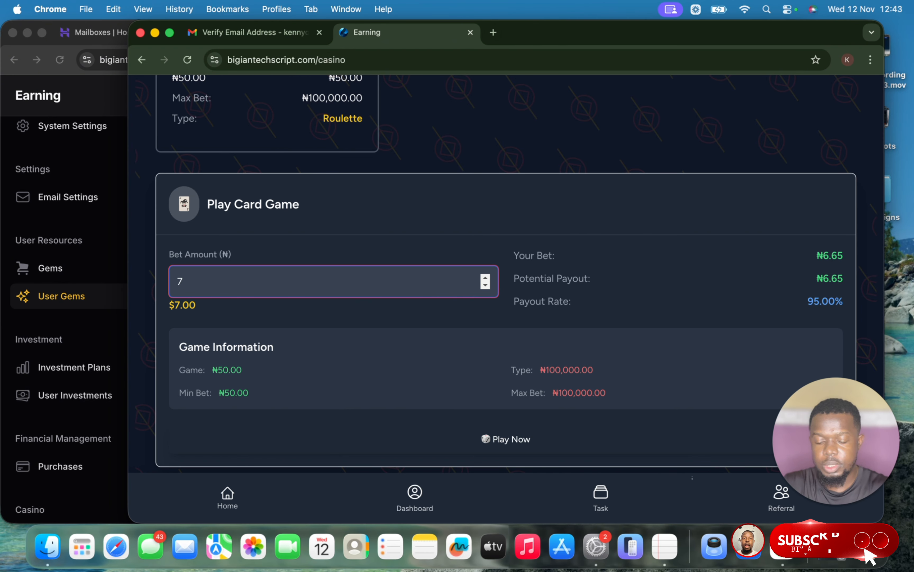
pyautogui.press('BackSpace')
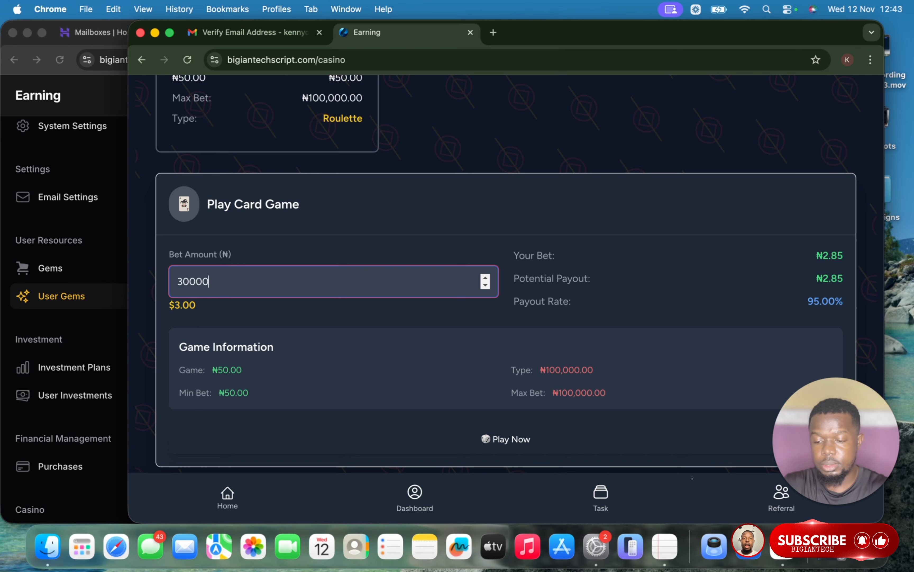
pyautogui.click(511, 440)
# Review the recent bets and available balance, reloading the member's casino page
pyautogui.scroll(-6, 511, 435)
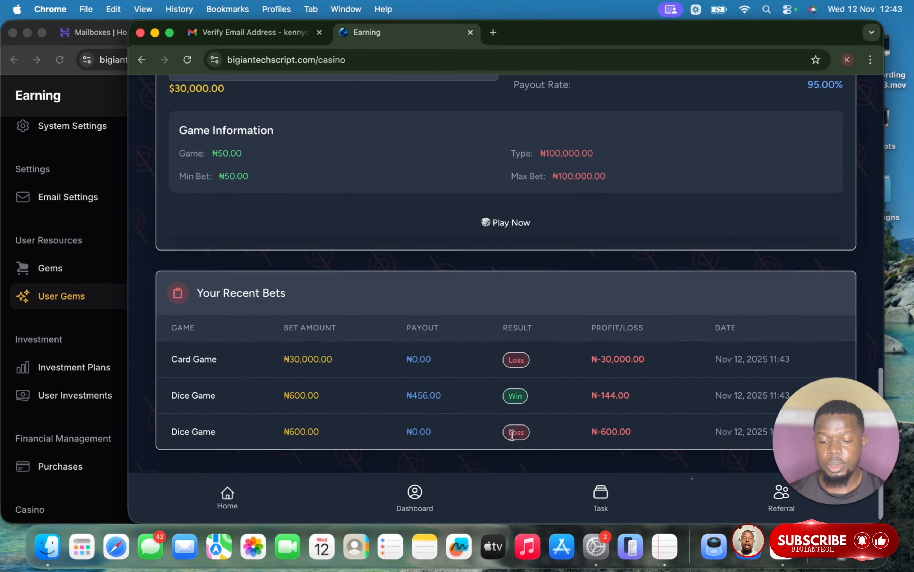
pyautogui.scroll(15, 511, 434)
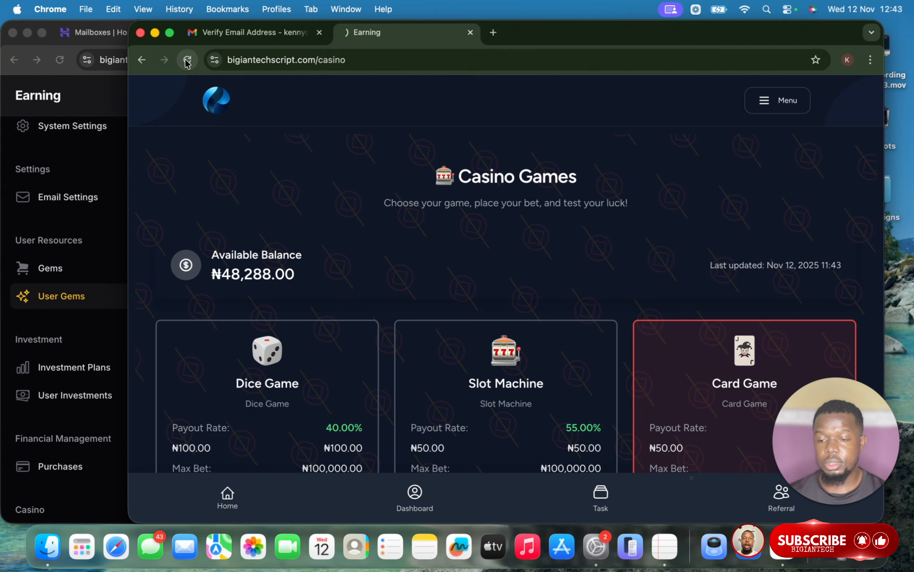
pyautogui.scroll(-10, 325, 208)
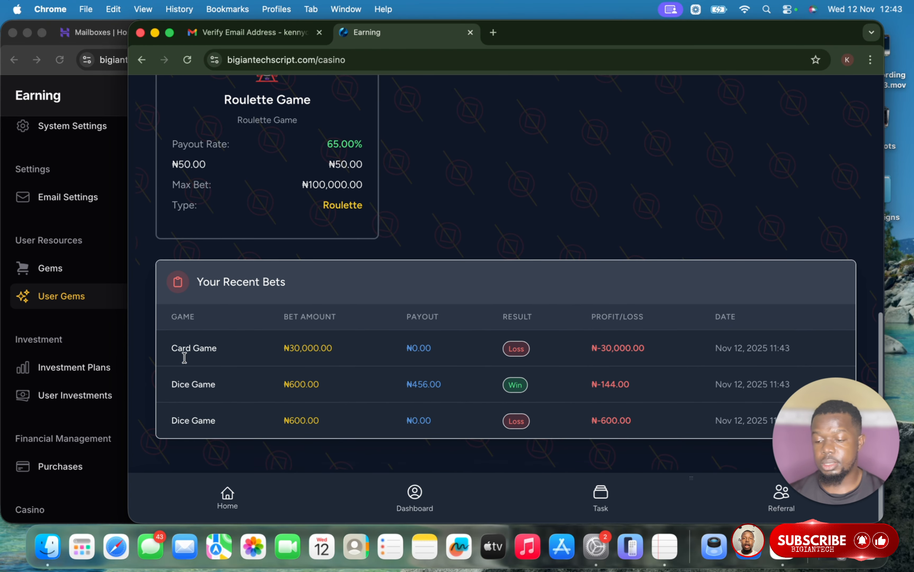
# In the admin window, examine the casino Bets History and the Casino Games list with its bet limits and payout rates
pyautogui.click(45, 420)
pyautogui.scroll(-5, 46, 420)
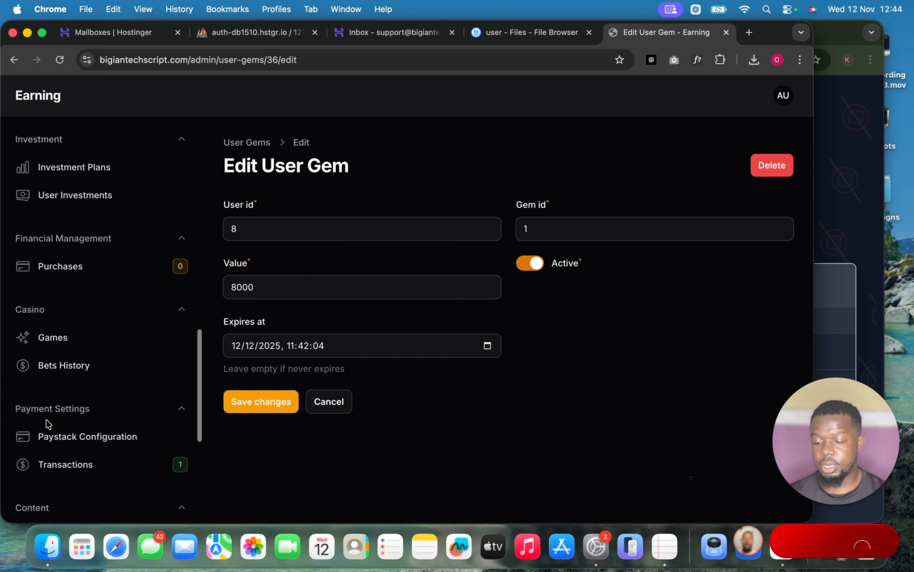
pyautogui.click(56, 341)
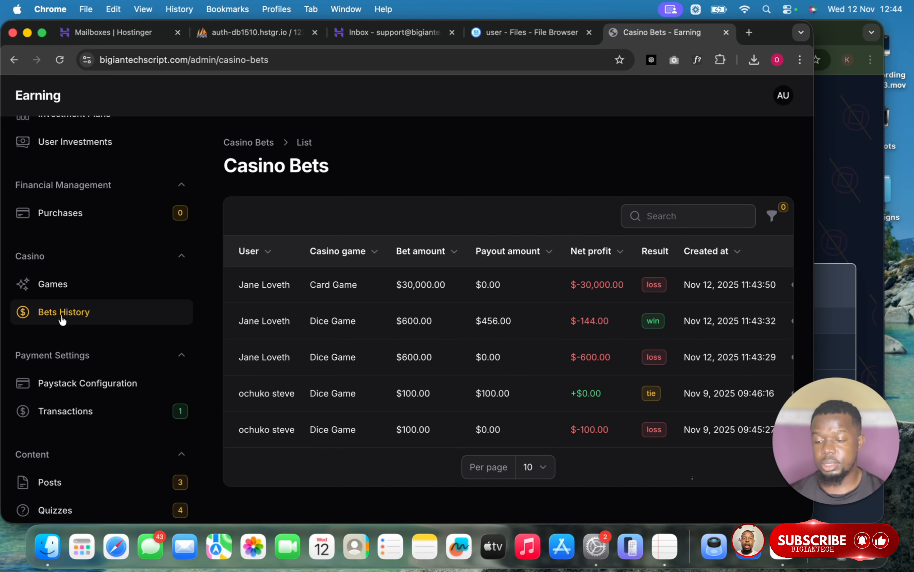
pyautogui.click(55, 294)
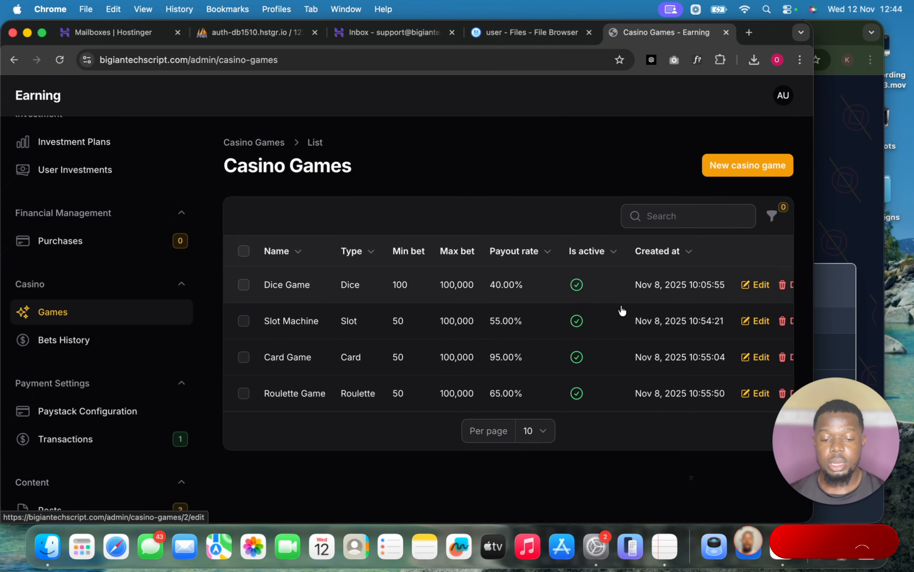
# Switch back to the member window, return to the dashboard, and review Activity Distribution and the Leaderboard
pyautogui.click(851, 204)
pyautogui.scroll(10, 648, 285)
pyautogui.scroll(-10, 648, 284)
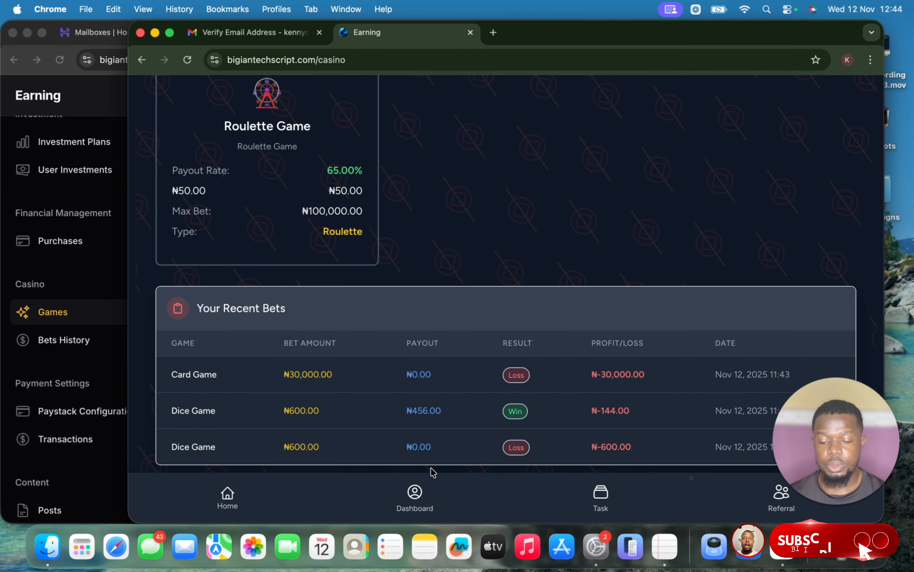
pyautogui.click(415, 493)
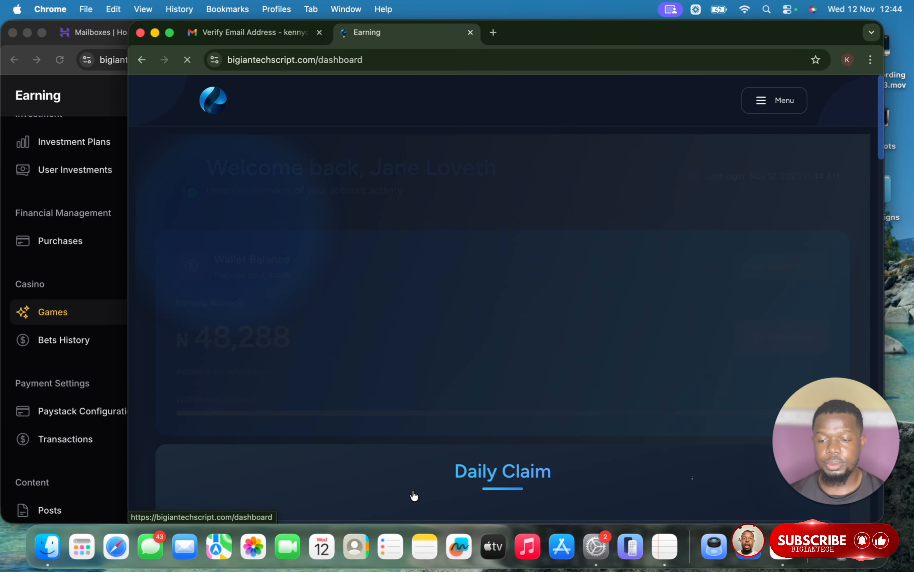
pyautogui.scroll(-5, 474, 338)
pyautogui.scroll(-10, 475, 344)
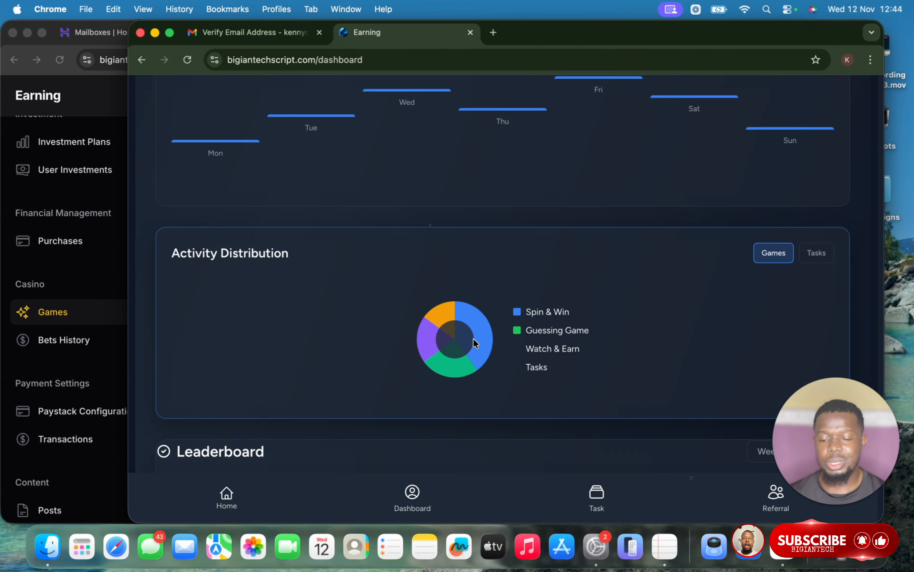
pyautogui.scroll(-5, 475, 344)
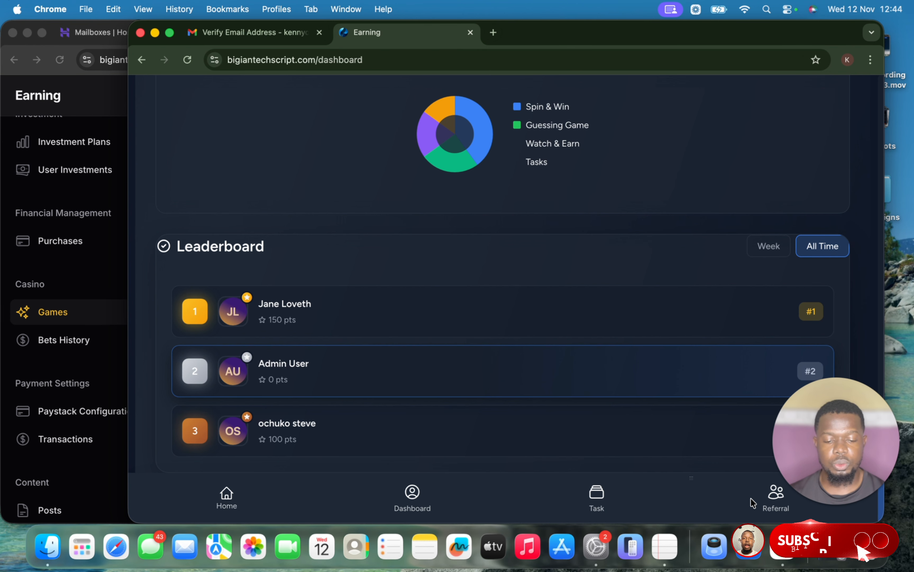
# Narrow the member browser window slightly and open the Referral page
pyautogui.click(774, 503)
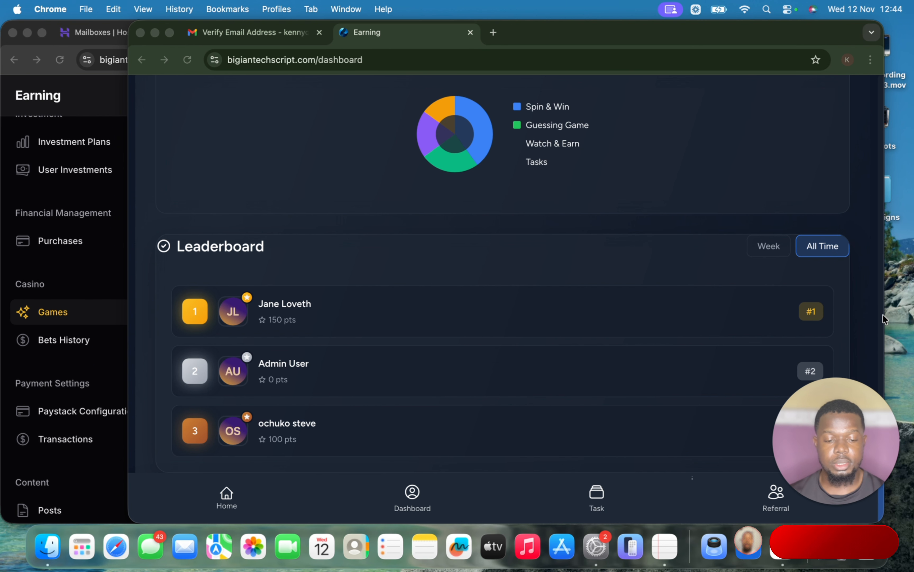
pyautogui.click(874, 316)
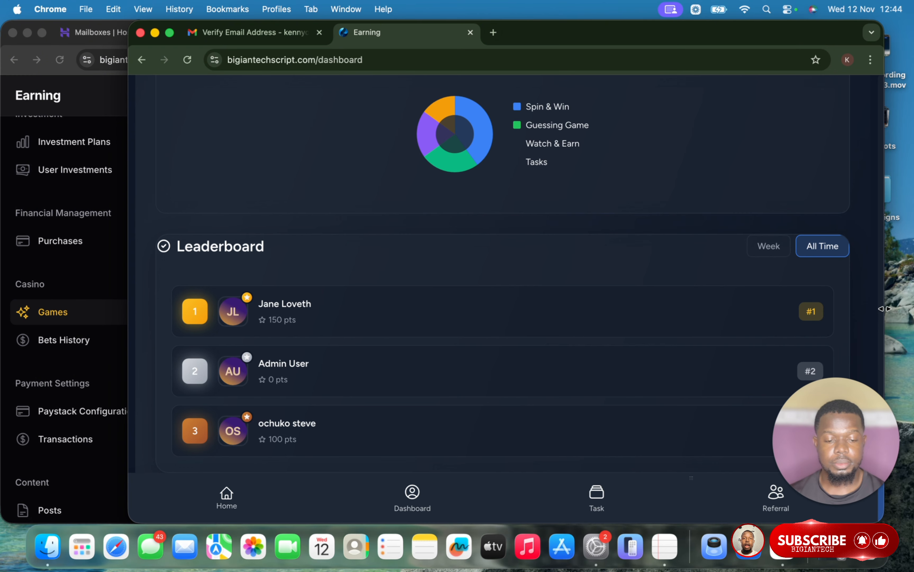
pyautogui.moveTo(879, 309); pyautogui.dragTo(838, 316)
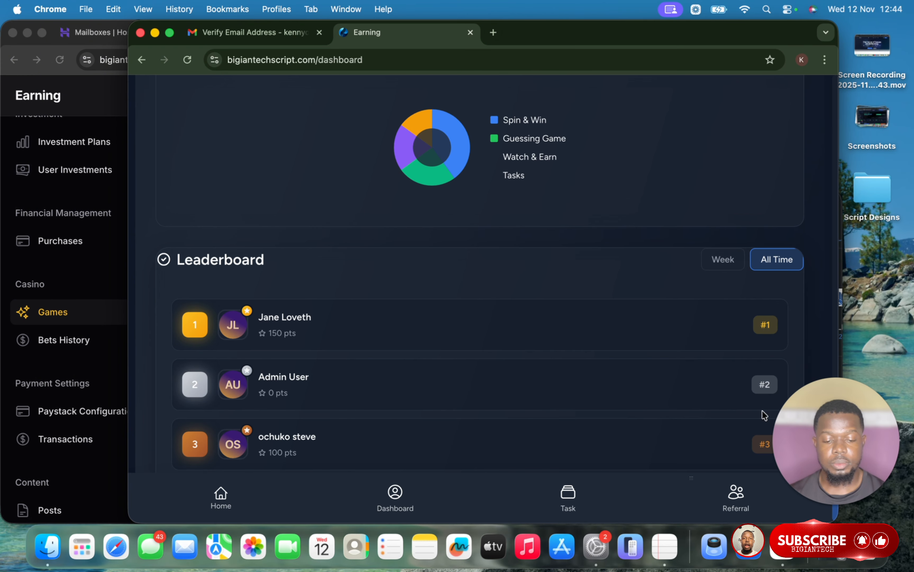
pyautogui.click(737, 497)
# Review the referral rewards and the Invite Friends sharing options, closing the share dialog when done
pyautogui.scroll(-3, 574, 372)
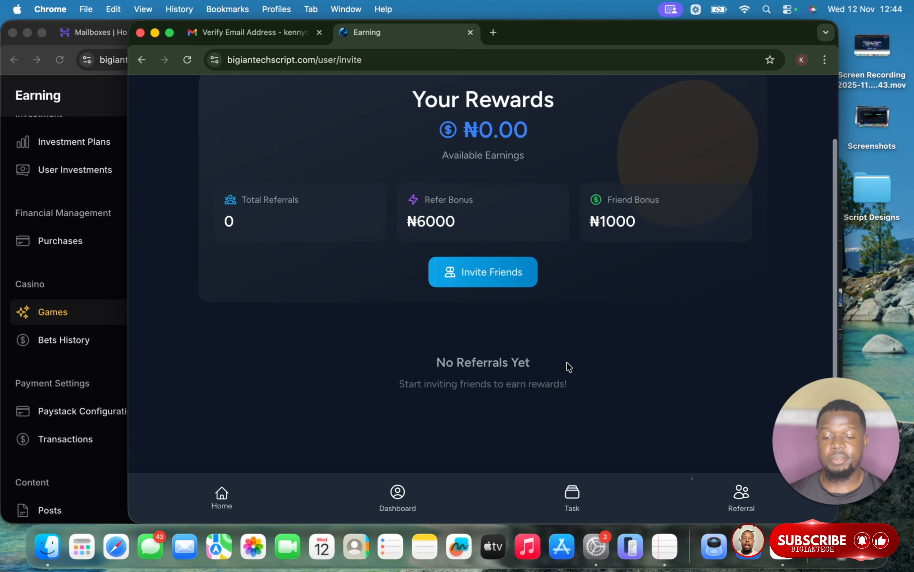
pyautogui.click(495, 280)
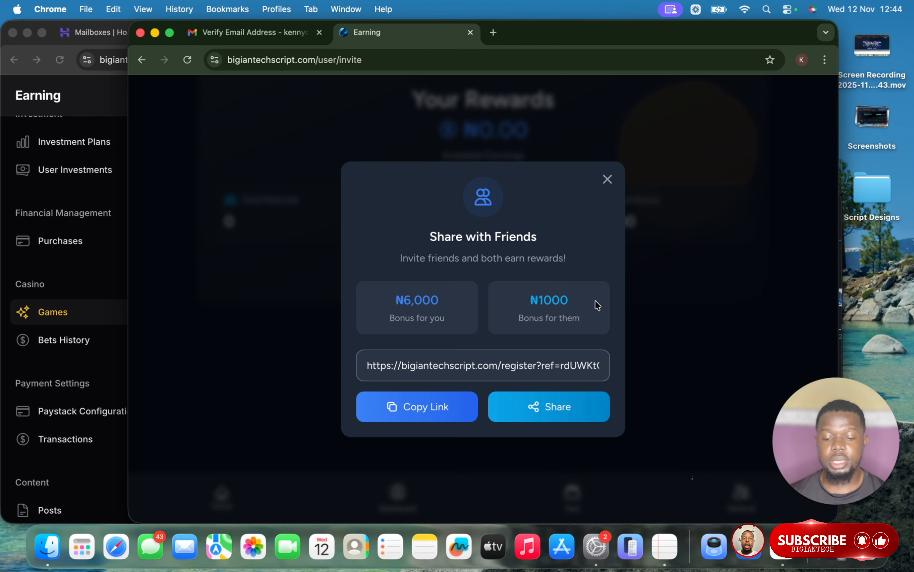
pyautogui.click(608, 180)
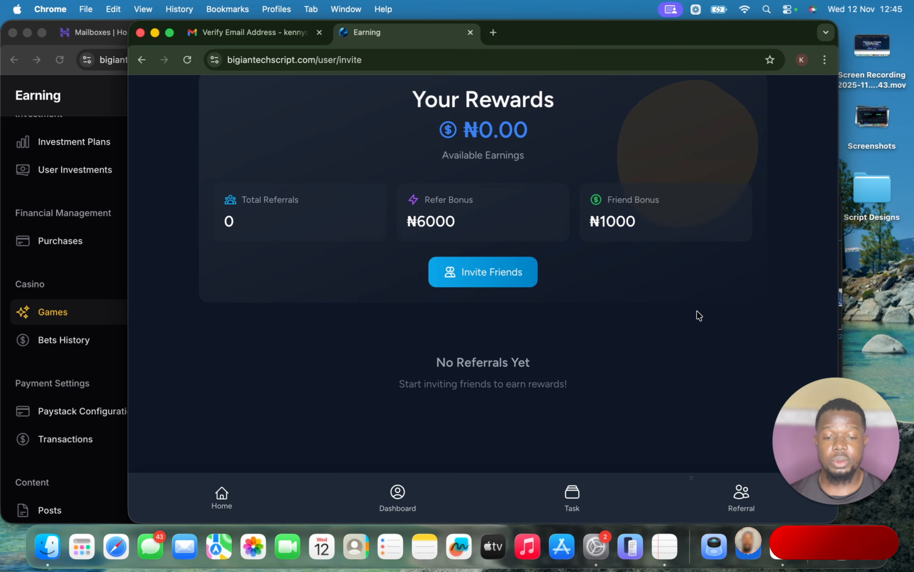
pyautogui.scroll(3, 711, 310)
pyautogui.scroll(-4, 529, 397)
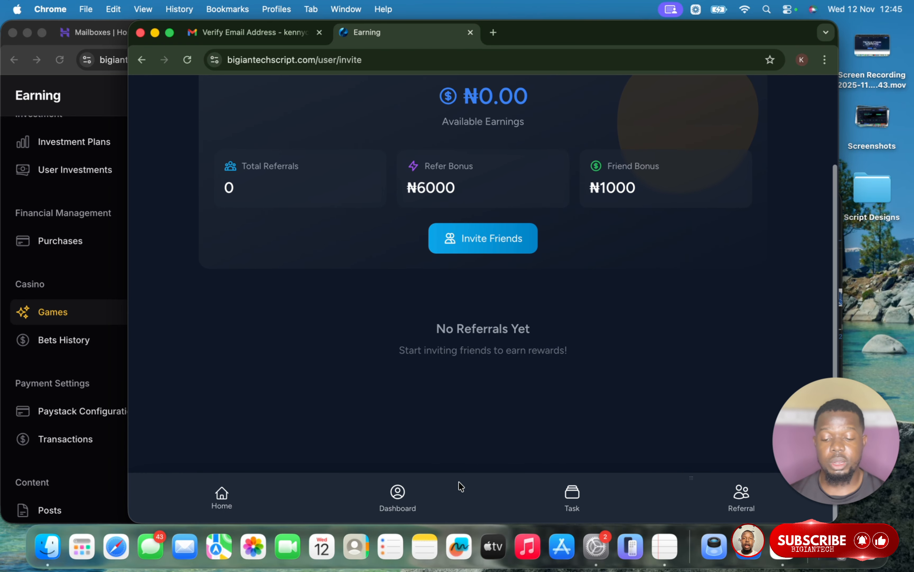
# Return to the member dashboard, open Investment Plans from Quick Access and review the available plans
pyautogui.click(395, 499)
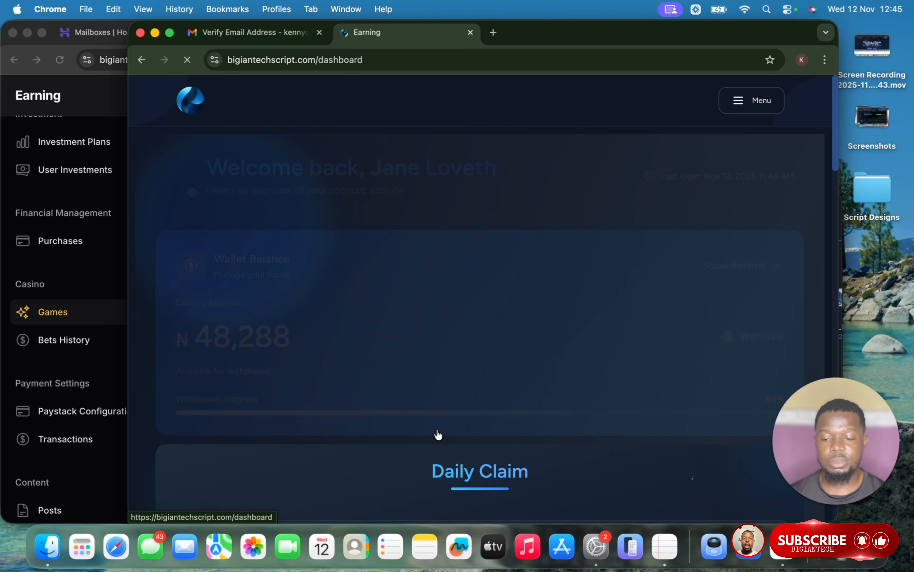
pyautogui.scroll(-5, 511, 355)
pyautogui.scroll(-15, 511, 358)
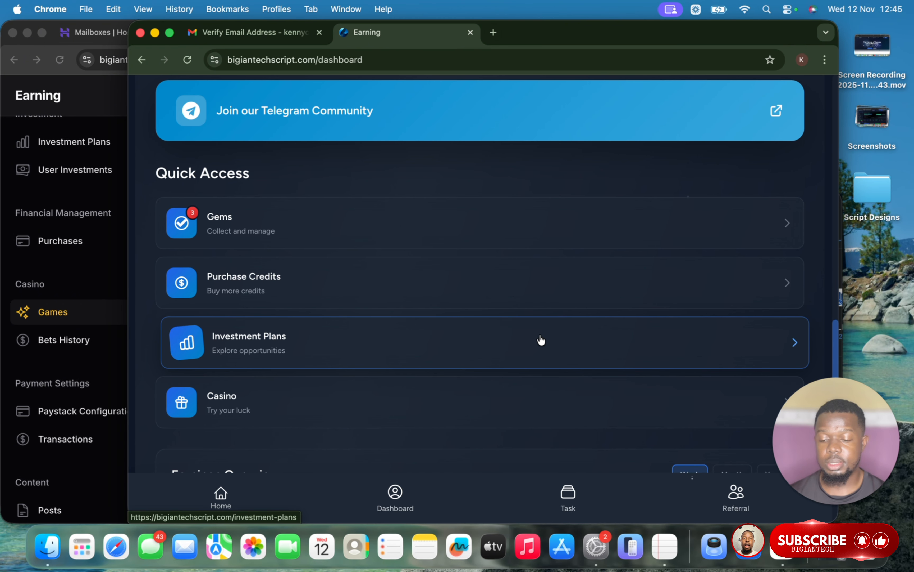
pyautogui.click(634, 347)
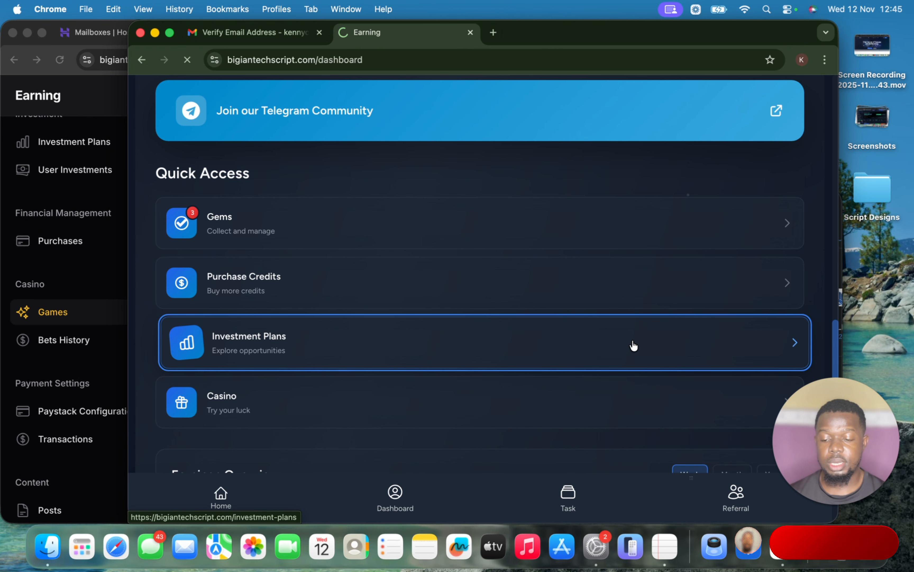
pyautogui.scroll(-5, 609, 336)
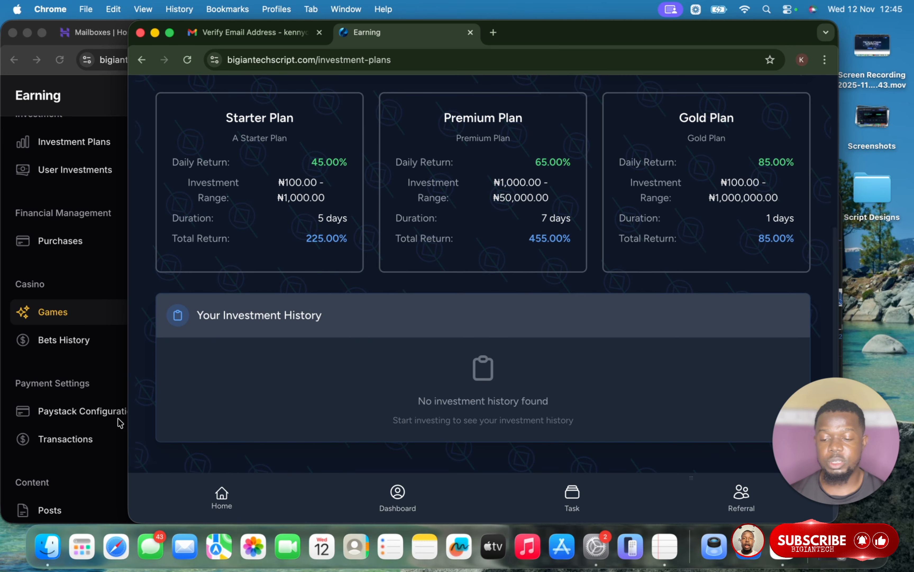
# Switch to the admin window and open the Create Investment Plan form
pyautogui.click(44, 366)
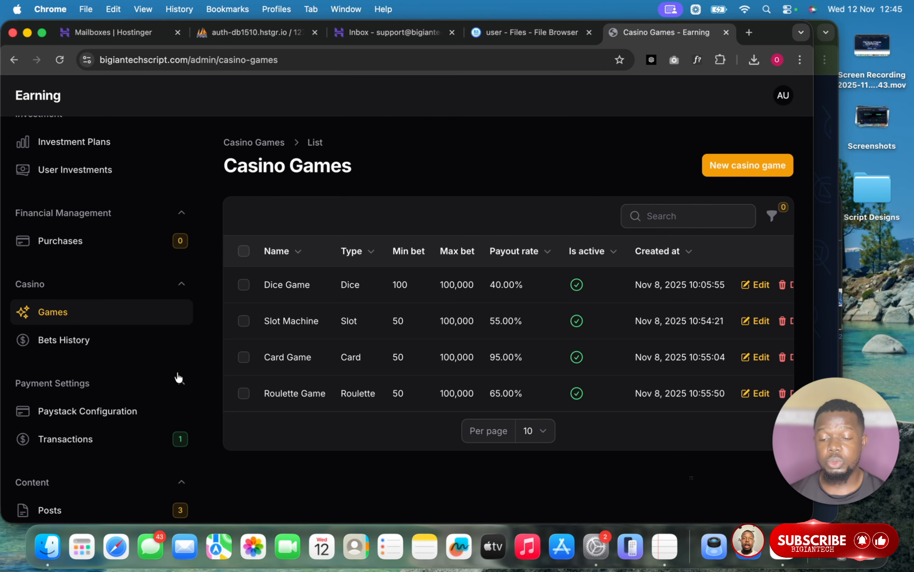
pyautogui.scroll(-7, 178, 372)
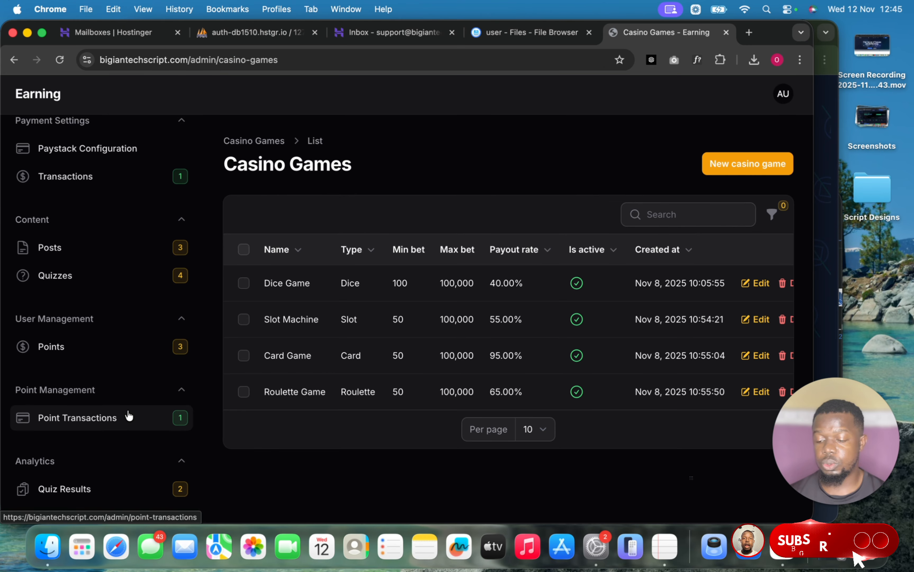
pyautogui.scroll(5, 129, 415)
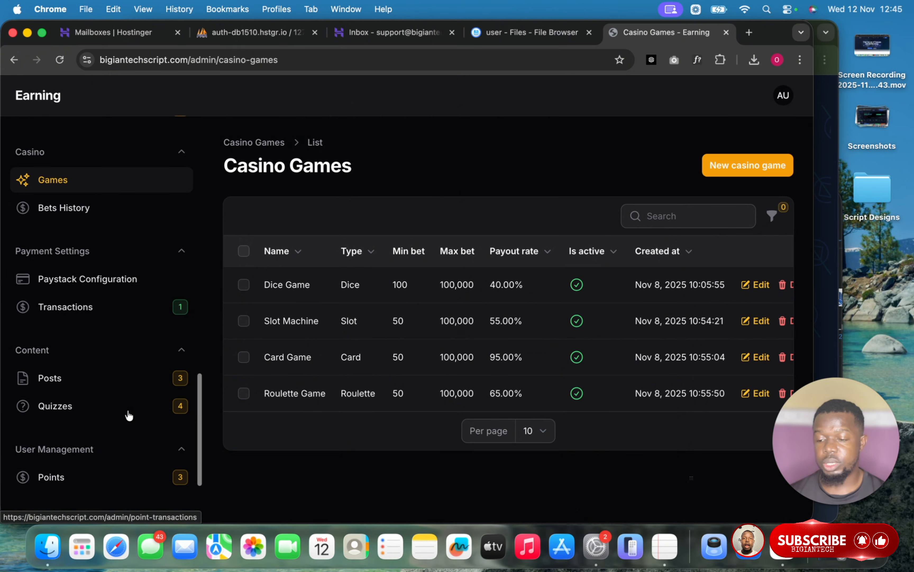
pyautogui.scroll(7, 127, 409)
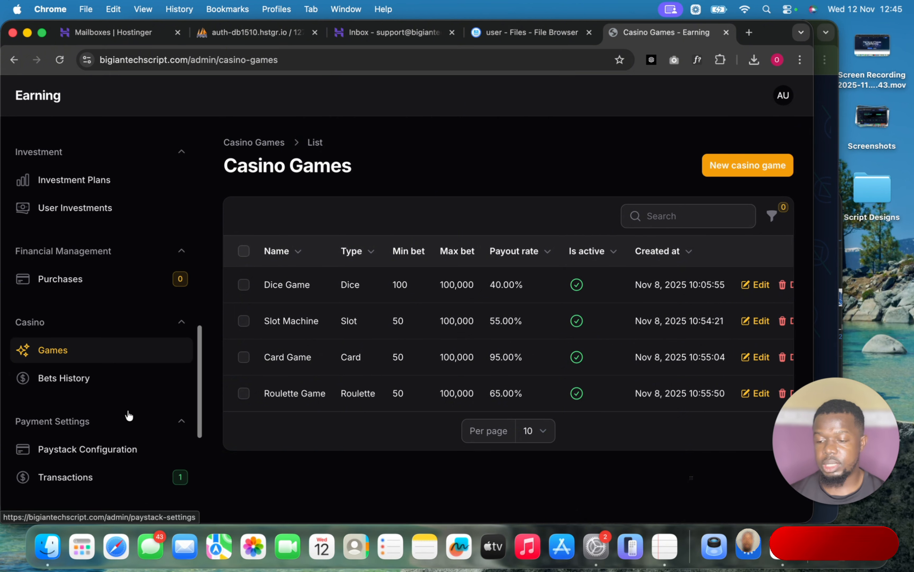
pyautogui.scroll(1, 127, 409)
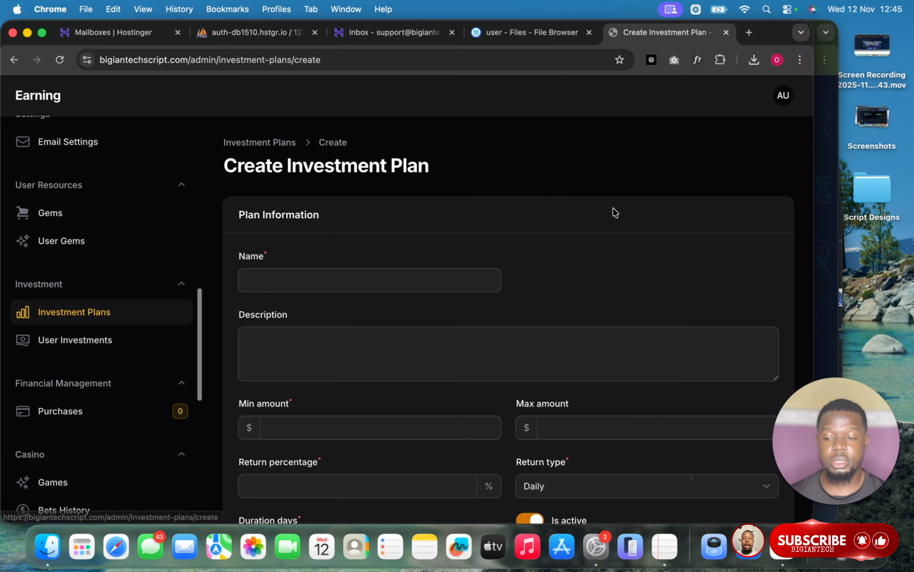
# Enter "VVIP Plan" as both the name and the description of the new investment plan
pyautogui.scroll(-4, 521, 272)
pyautogui.click(388, 171)
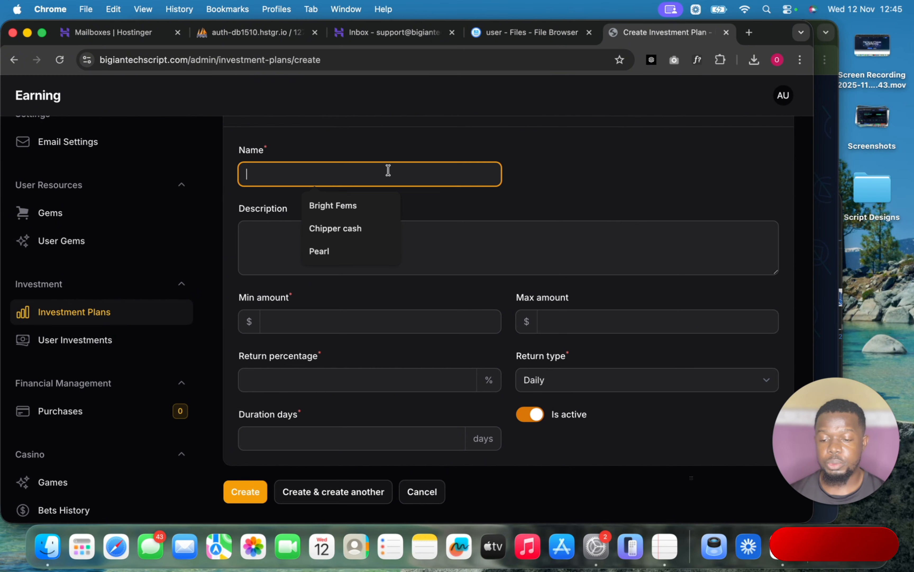
pyautogui.write('VV')
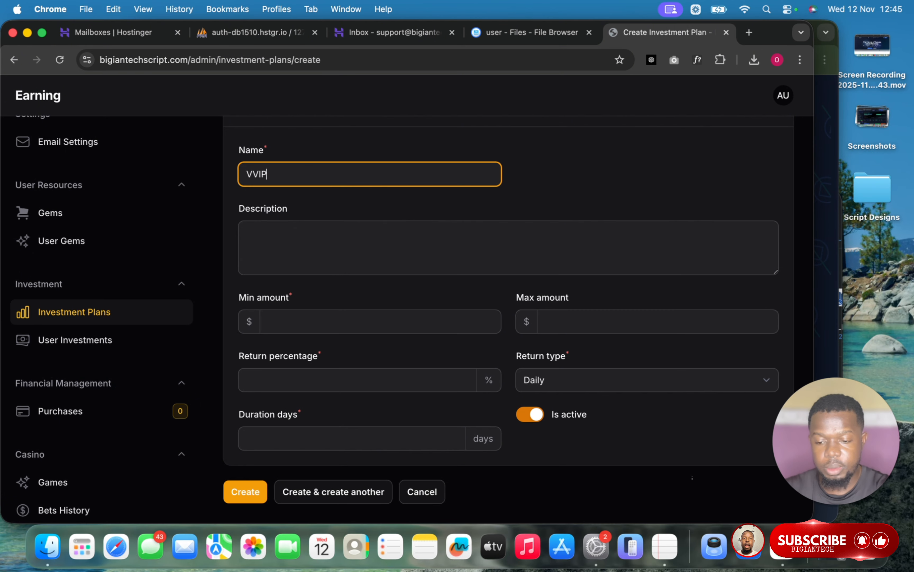
pyautogui.write('IP')
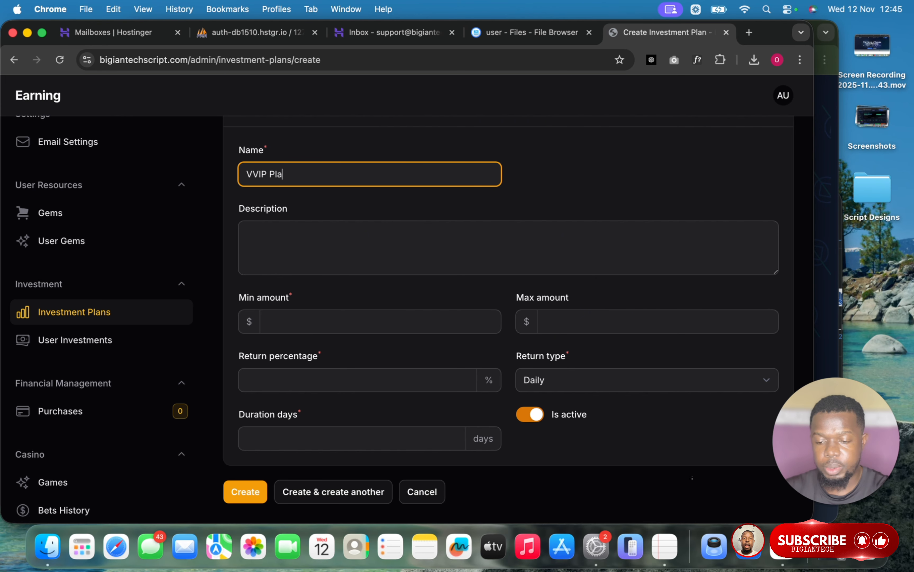
pyautogui.press('super+a')
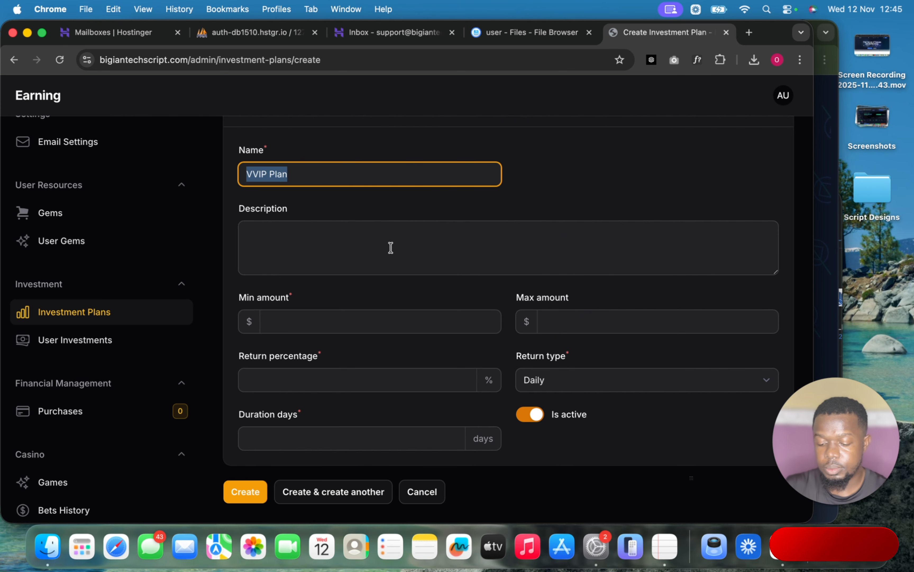
pyautogui.press('super+c')
pyautogui.click(391, 248)
pyautogui.press('super+v')
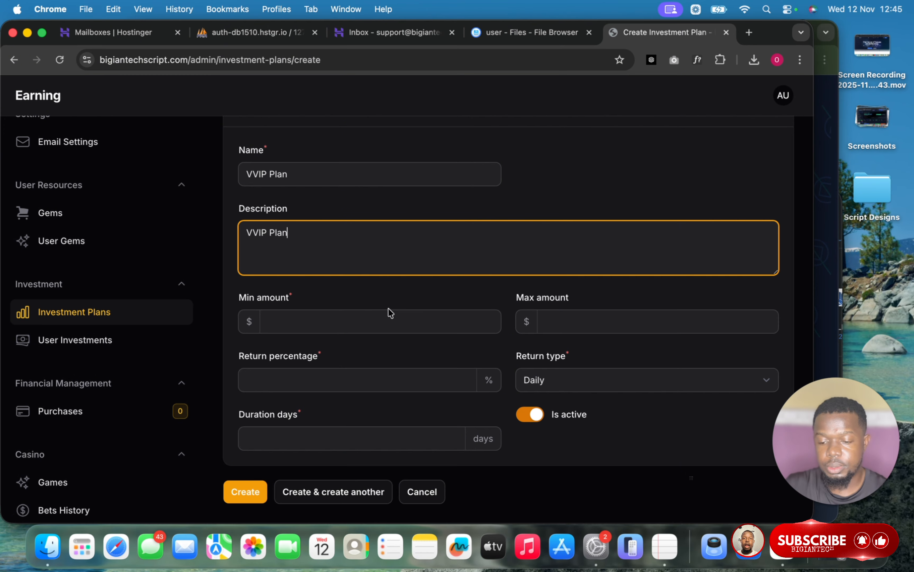
# Set the plan's minimum amount to 600000 and its maximum amount to 1000000
pyautogui.click(376, 316)
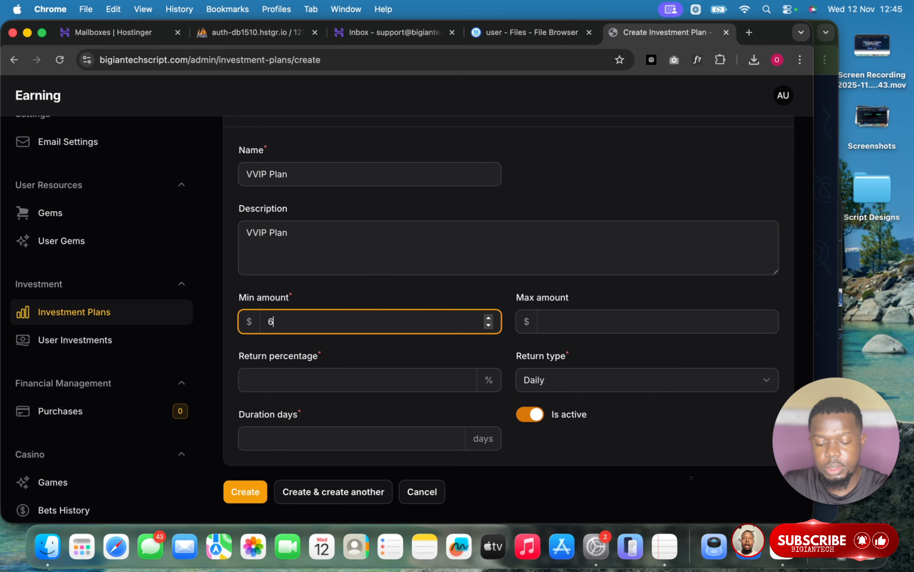
pyautogui.write('600000')
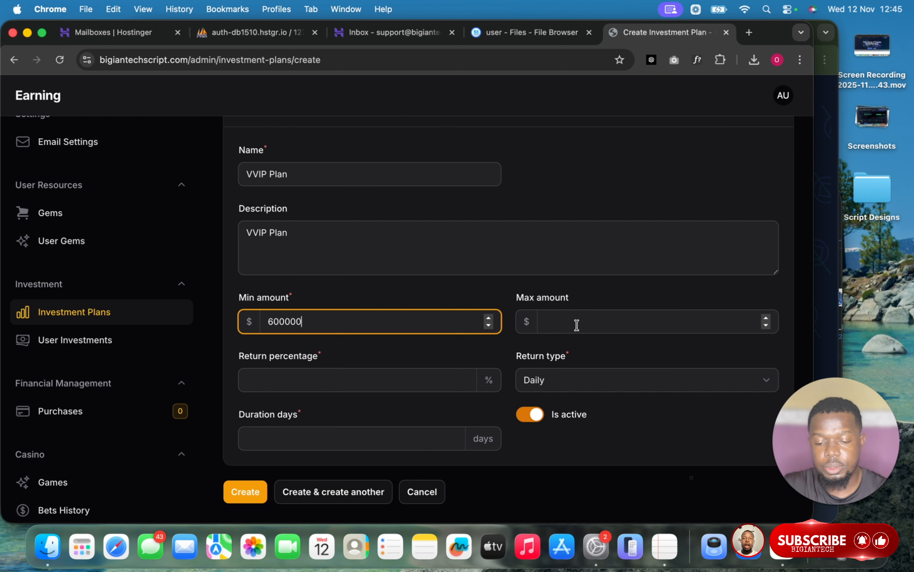
pyautogui.click(578, 325)
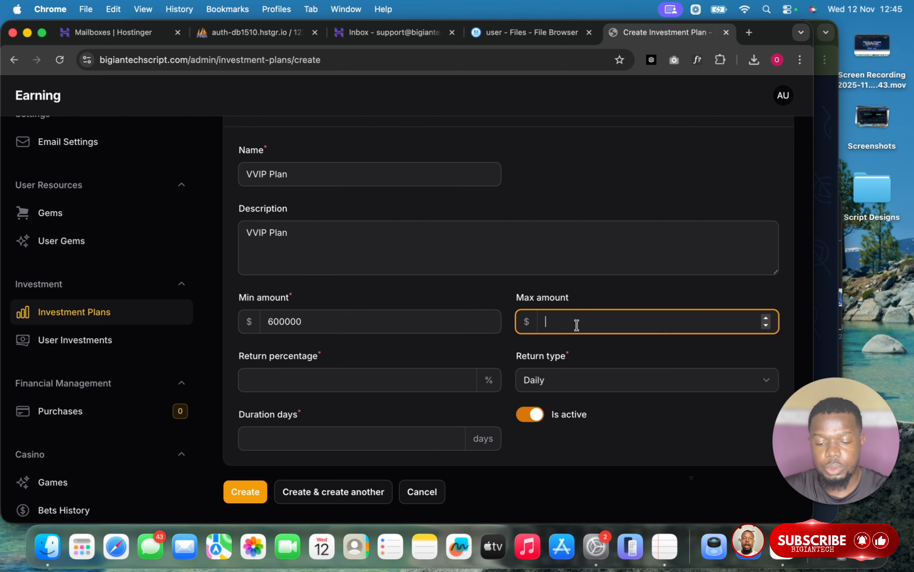
pyautogui.write('1000000')
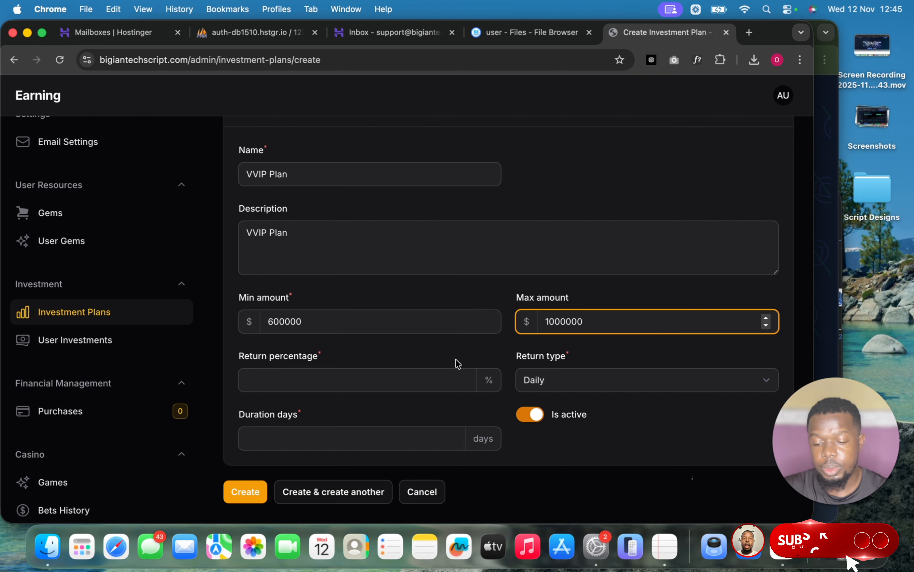
# Enter 255 as the return percentage and try the Weekly return type before restoring Daily
pyautogui.click(430, 377)
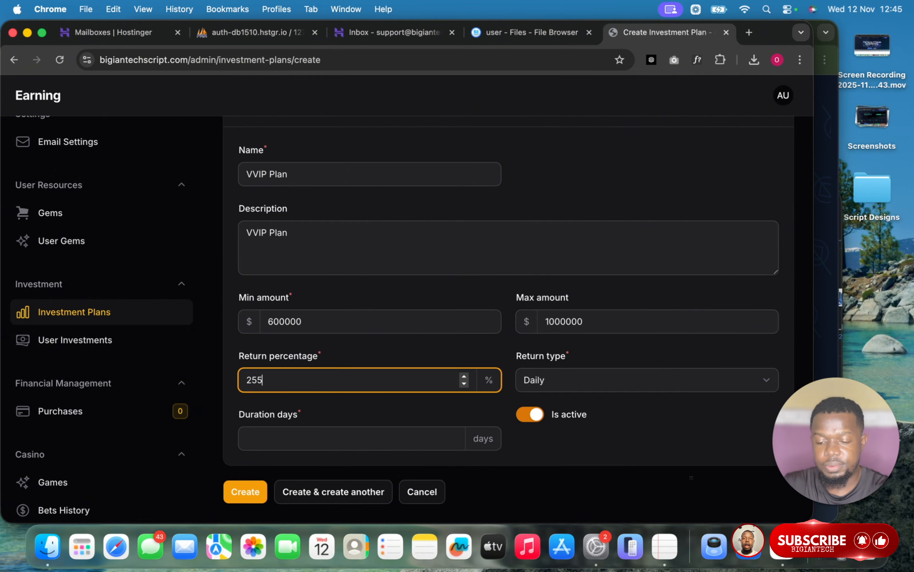
pyautogui.click(596, 386)
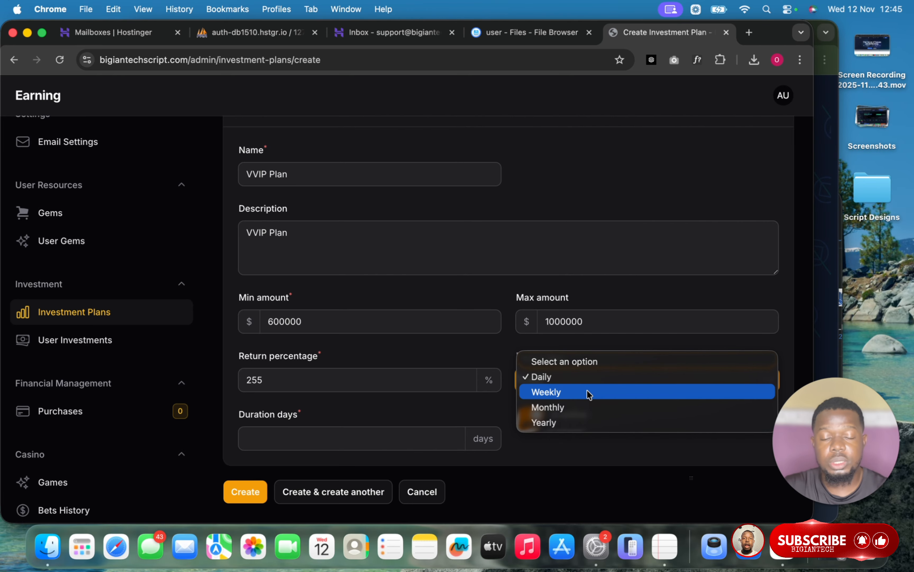
pyautogui.click(590, 392)
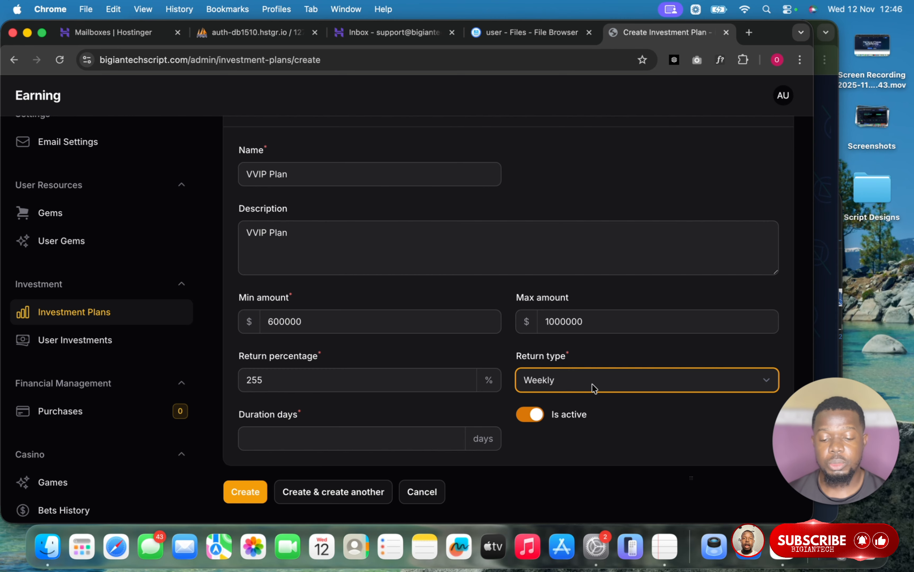
pyautogui.click(594, 388)
pyautogui.click(582, 360)
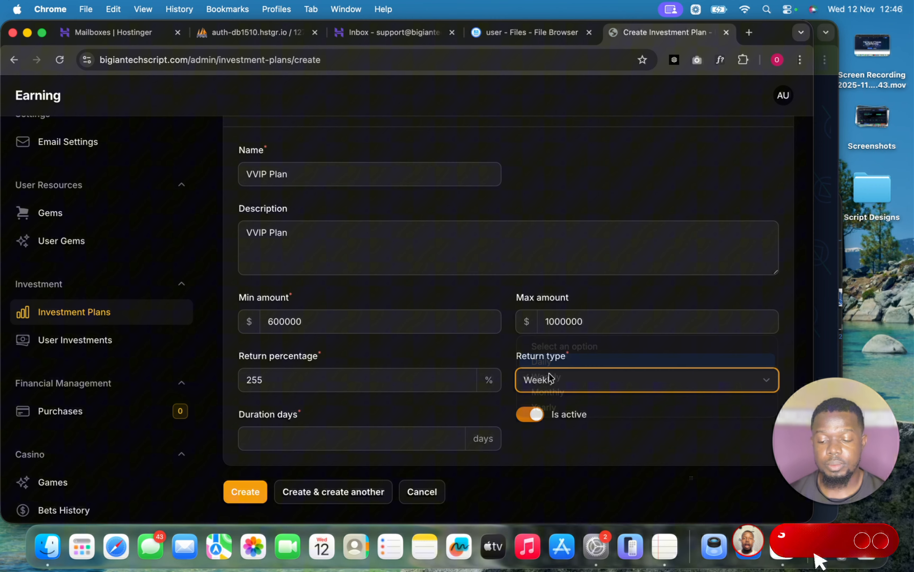
# Set the duration to 3 days and the return percentage to 95, and create the VVIP plan
pyautogui.click(417, 434)
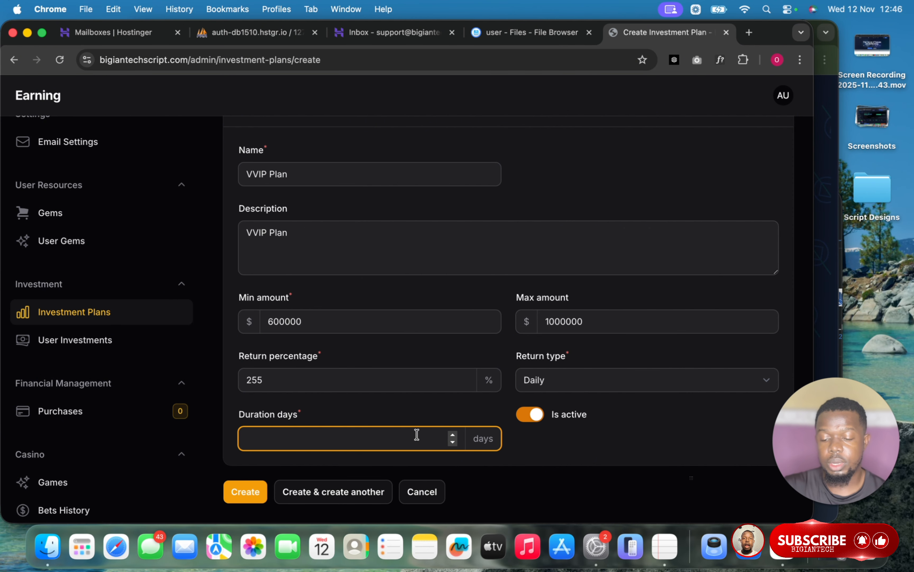
pyautogui.click(256, 492)
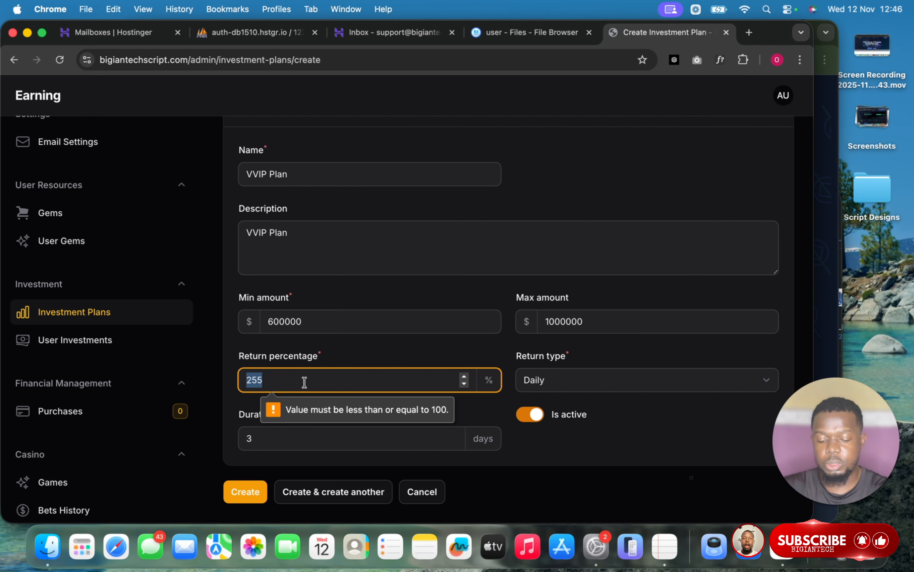
pyautogui.write('95')
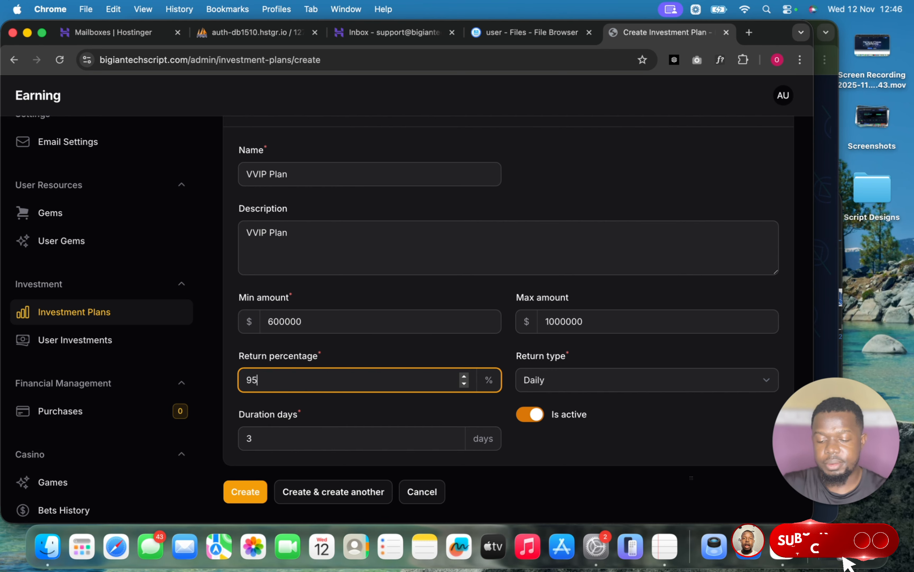
pyautogui.click(233, 490)
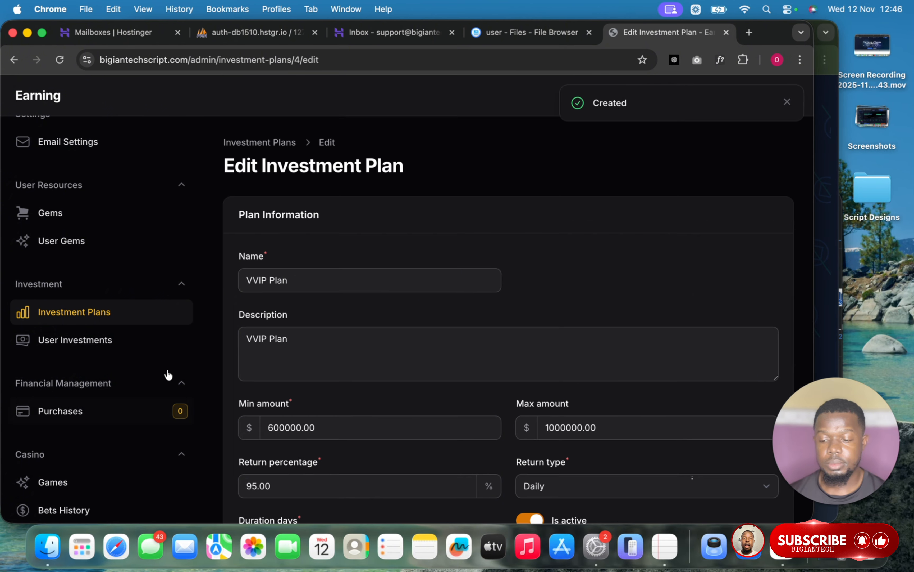
# Check the new VVIP plan in the admin Investment Plans list and on the member Investment Plans page
pyautogui.click(107, 319)
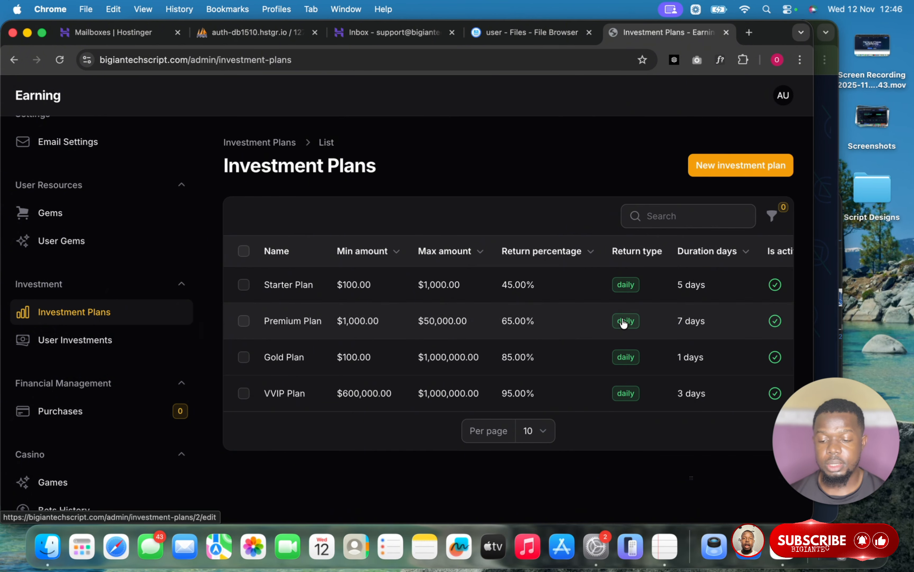
pyautogui.click(821, 241)
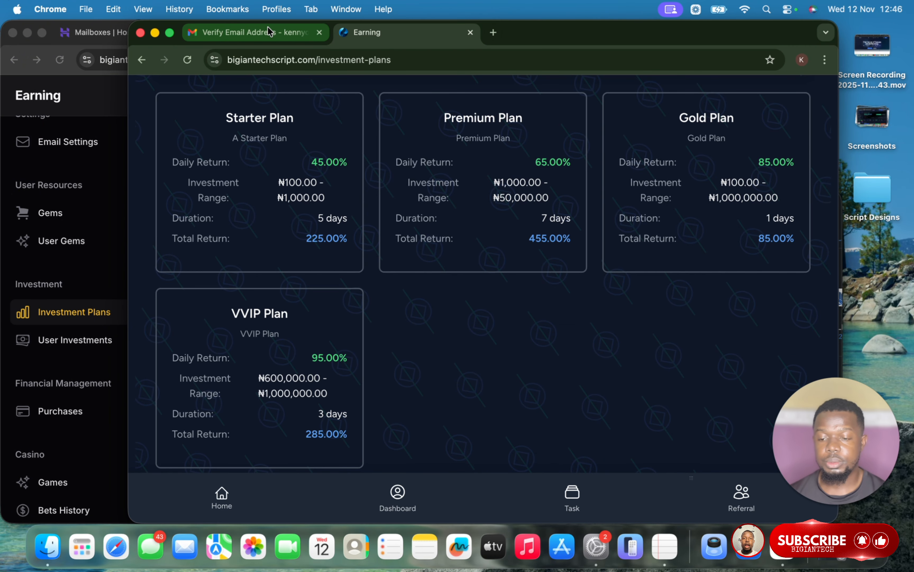
# Look at the Gmail inbox in the member browser and return to the Earning site
pyautogui.click(260, 33)
pyautogui.click(307, 131)
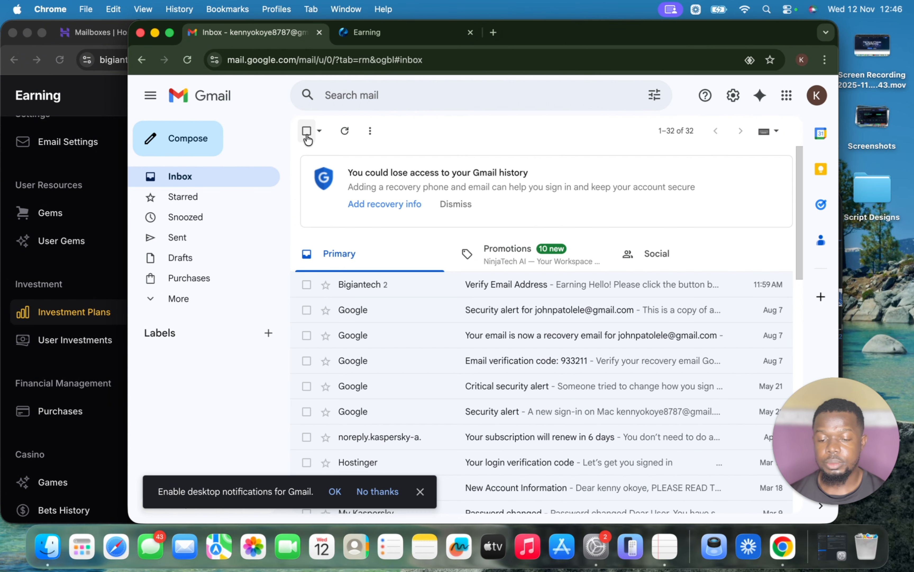
pyautogui.click(377, 38)
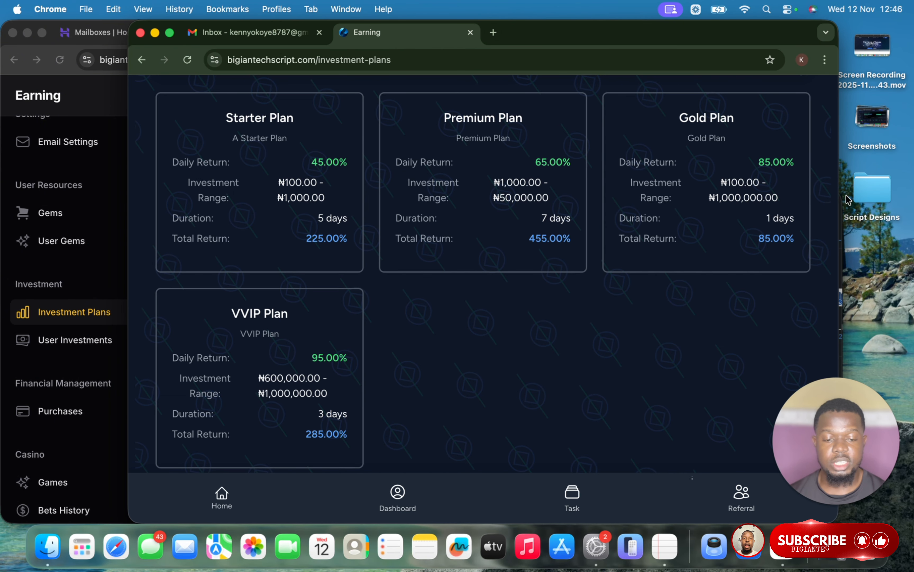
# Widen the member browser window and review the investment plans, available balance and investment history
pyautogui.doubleClick(840, 199)
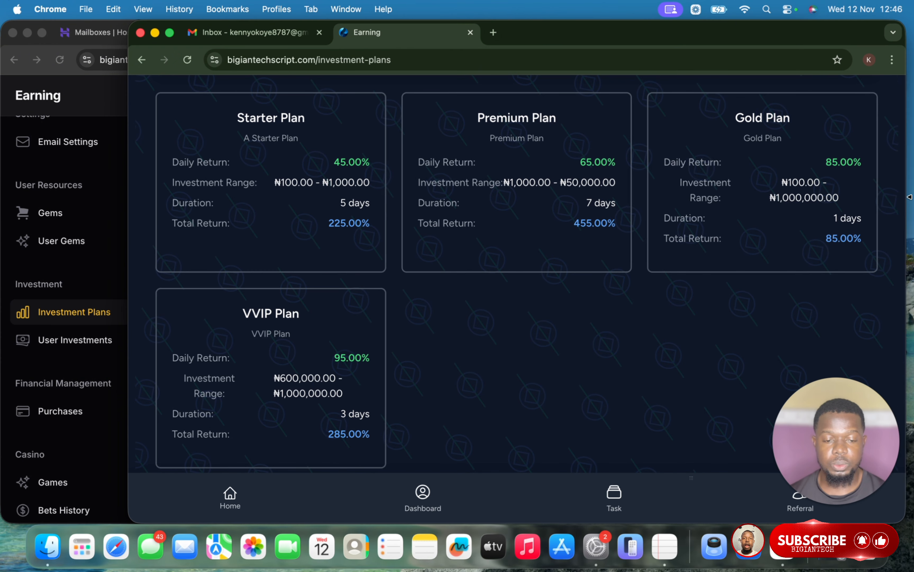
pyautogui.scroll(-5, 673, 297)
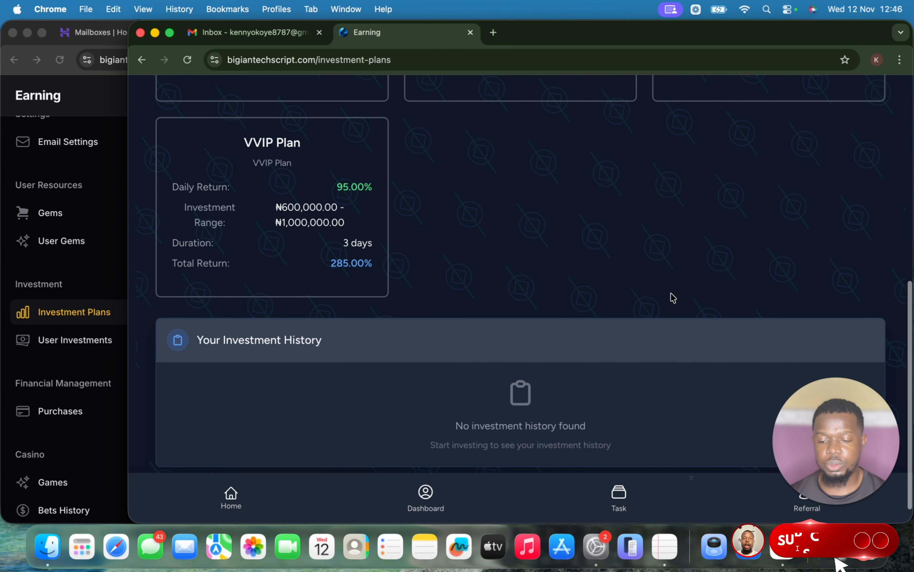
pyautogui.scroll(10, 673, 298)
pyautogui.scroll(-1, 673, 298)
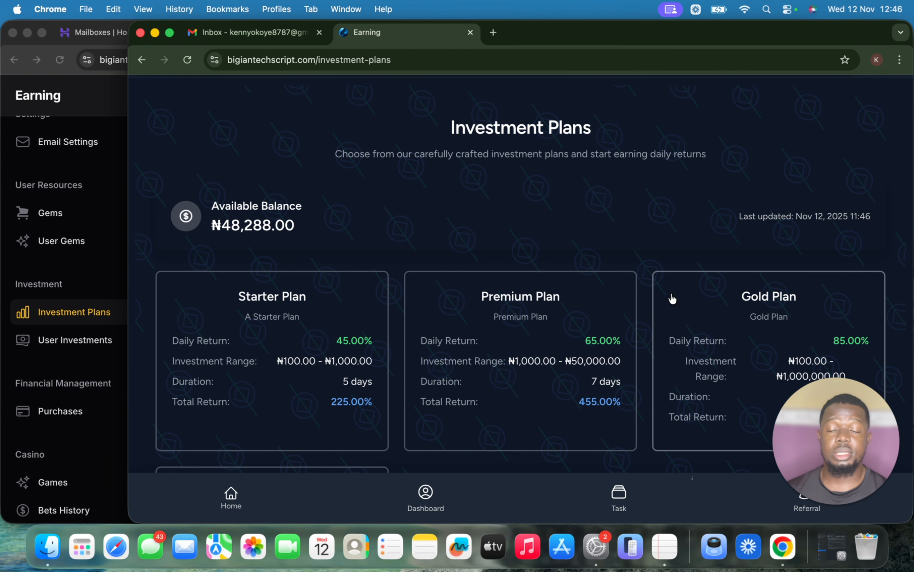
# Select the Premium Plan on the member Investment Plans page, set the investment amount to 20000 and submit the investment
pyautogui.scroll(-4, 673, 298)
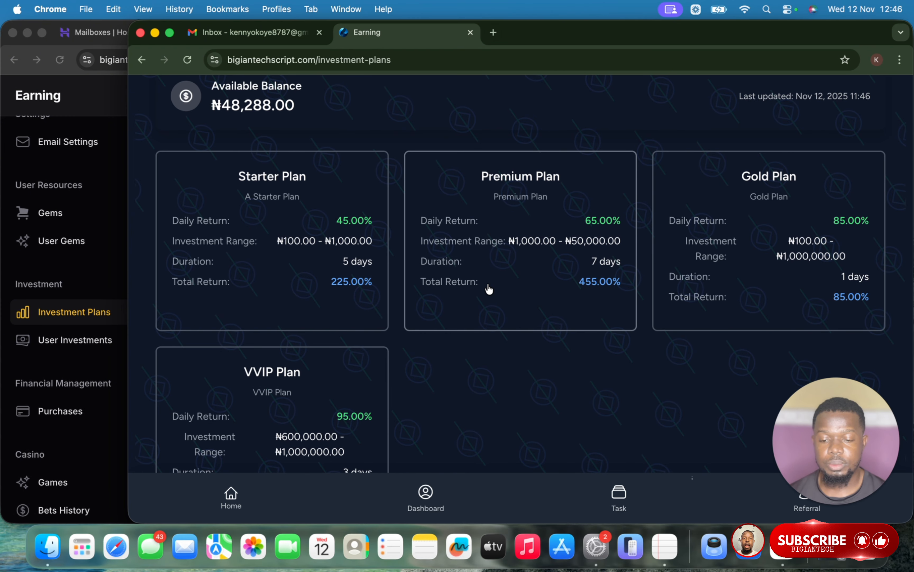
pyautogui.click(528, 286)
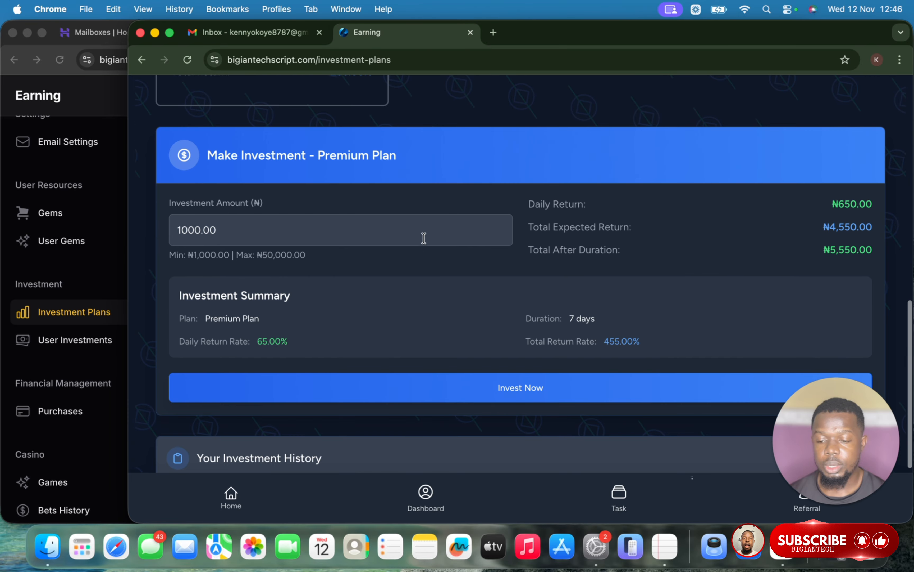
pyautogui.click(417, 228)
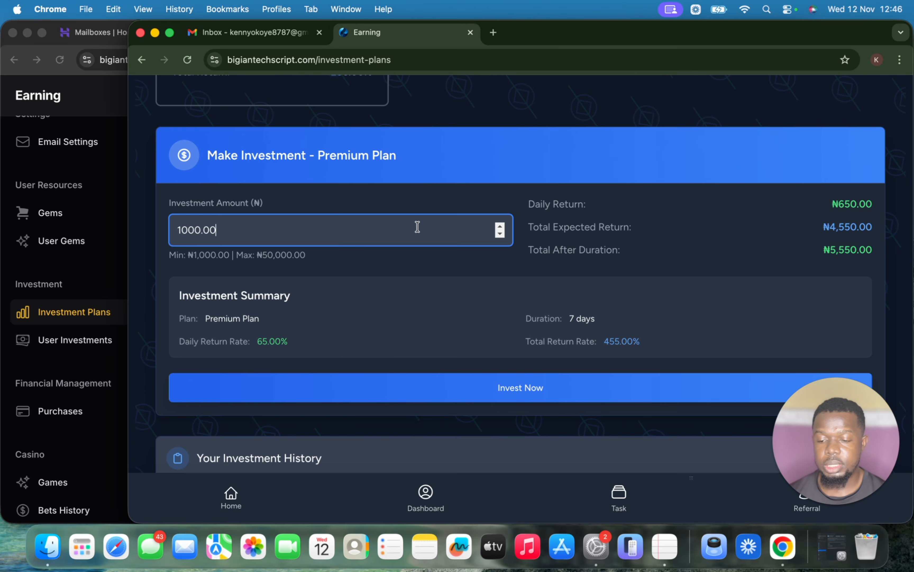
pyautogui.press('super+a')
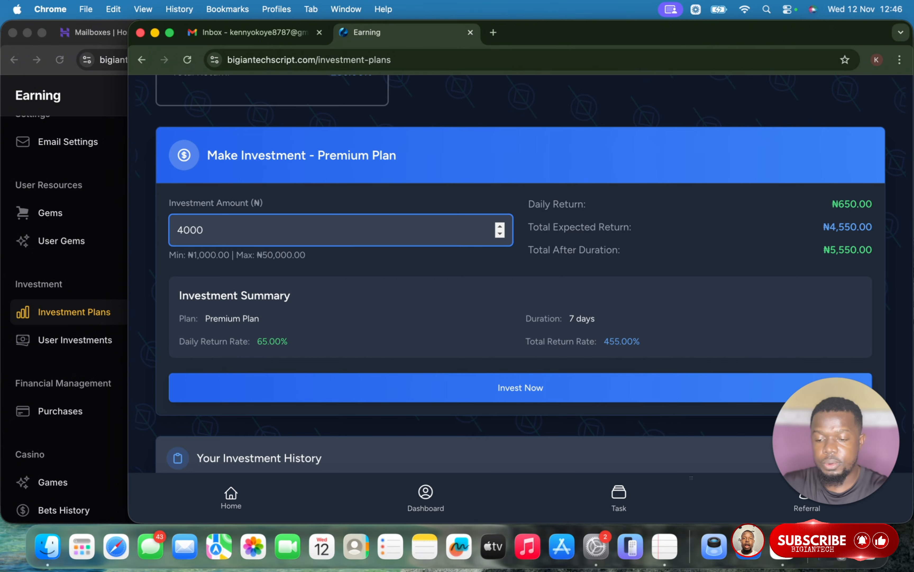
pyautogui.write('4000')
pyautogui.press('BackSpace')
pyautogui.press('BackSpace')
pyautogui.press('BackSpace')
pyautogui.press('BackSpace')
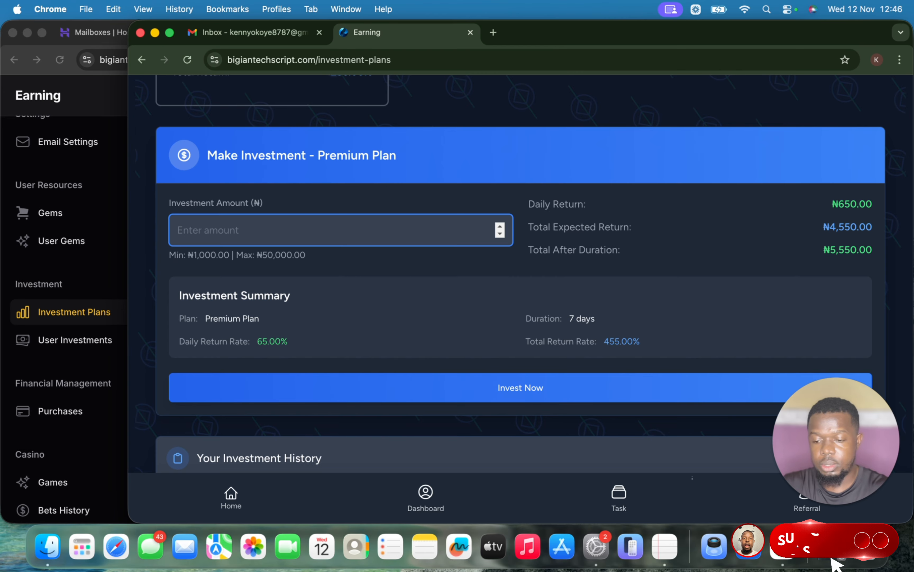
pyautogui.write('20000')
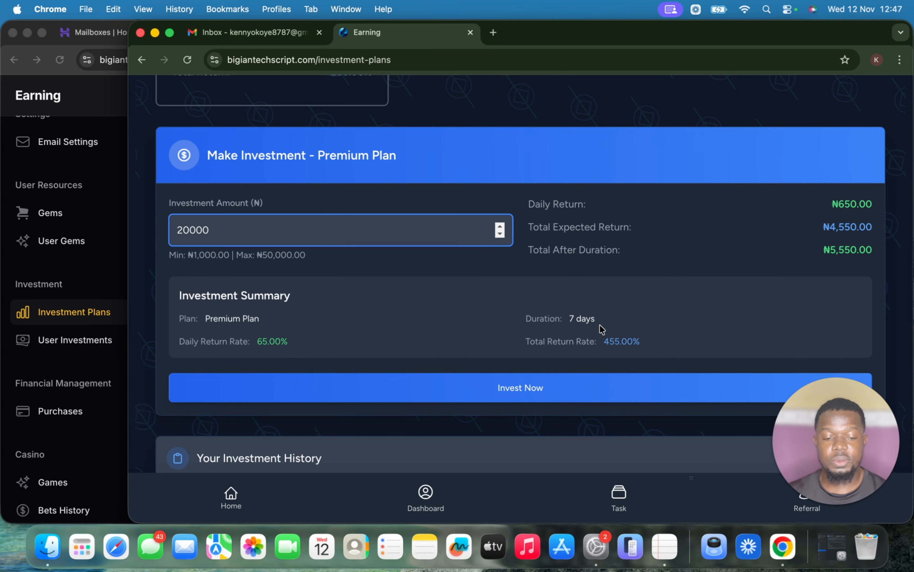
pyautogui.scroll(-3, 502, 380)
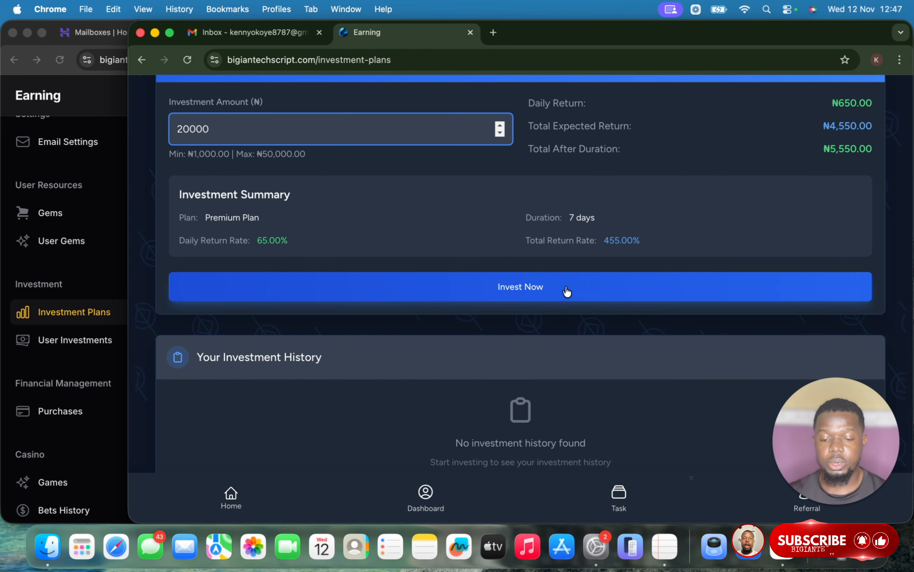
pyautogui.click(567, 291)
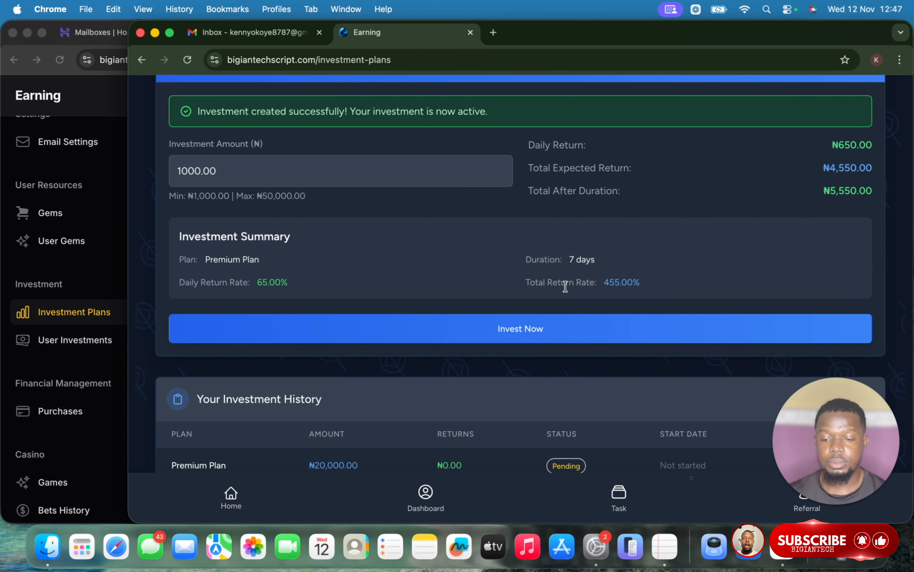
# Refresh the member's Gmail inbox, read the "Investment Plan Created Successfully" email and return to the inbox
pyautogui.scroll(6, 529, 283)
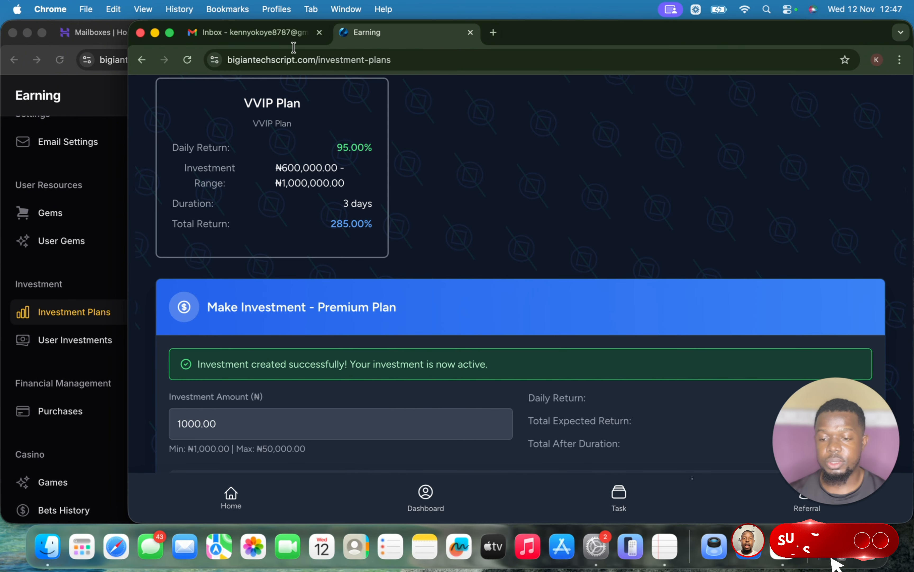
pyautogui.click(275, 35)
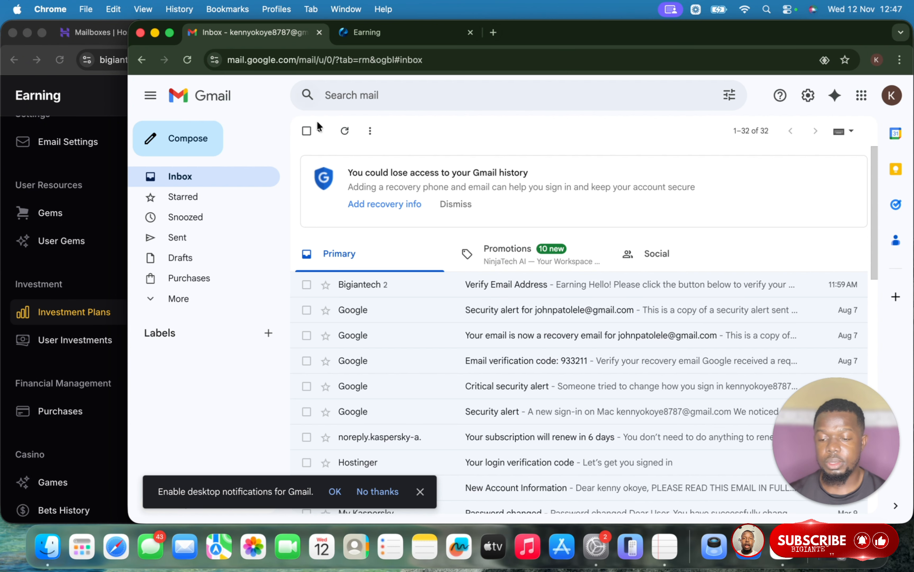
pyautogui.click(342, 140)
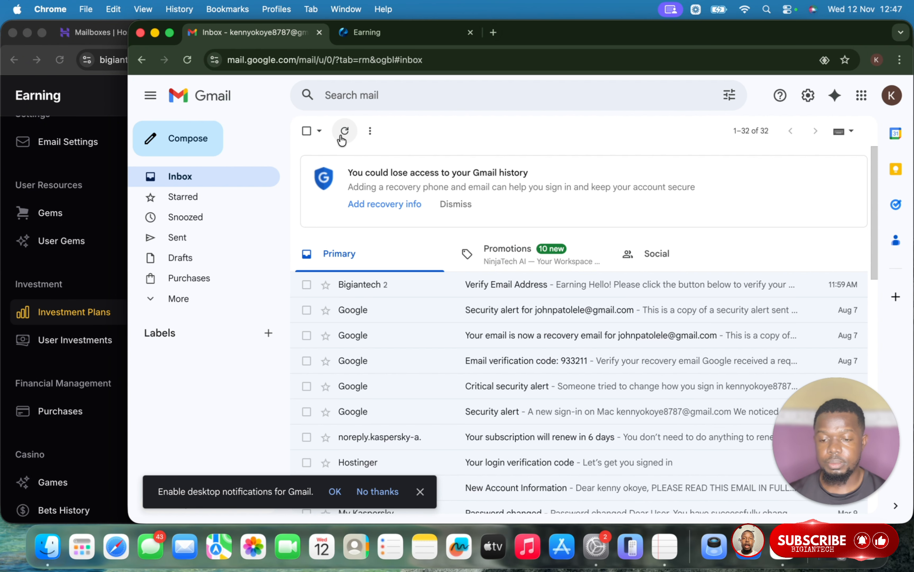
pyautogui.click(218, 302)
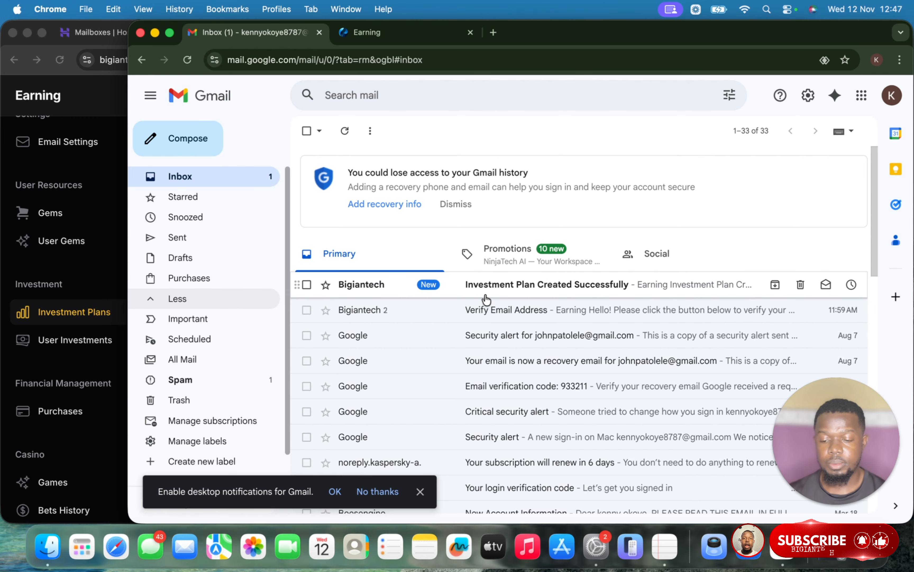
pyautogui.click(502, 289)
pyautogui.scroll(-6, 501, 288)
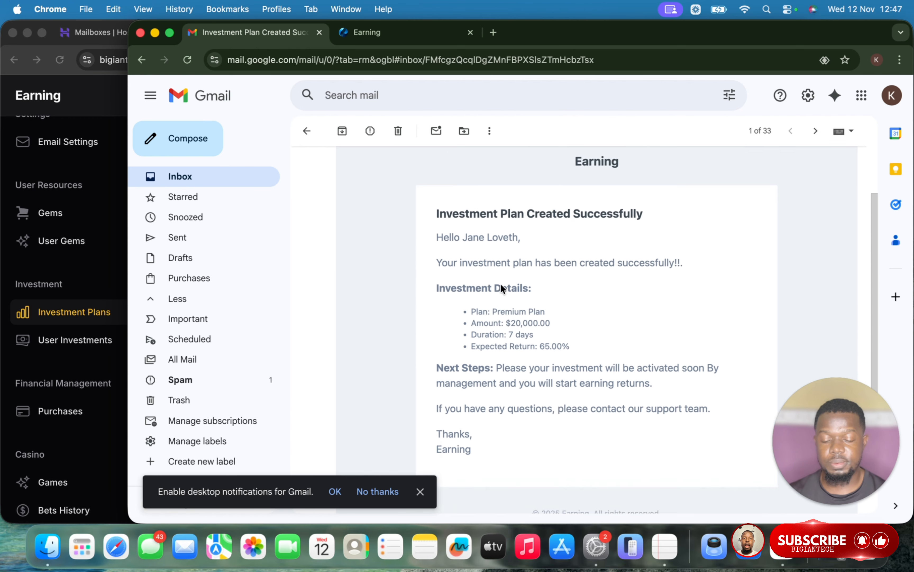
pyautogui.scroll(6, 507, 290)
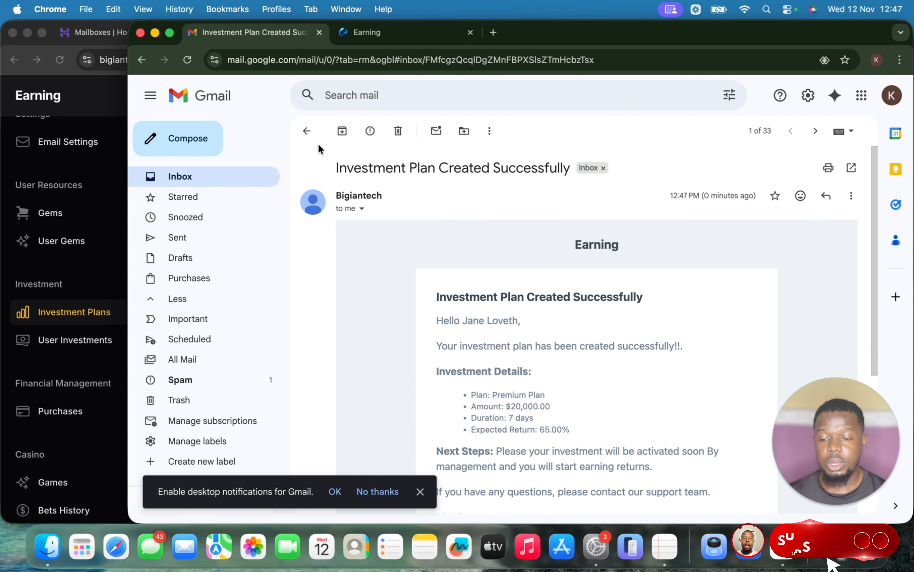
pyautogui.click(306, 131)
# Reload the member Investment Plans page, check the available balance and investment history, and narrow the browser window to reveal the full history table
pyautogui.click(406, 38)
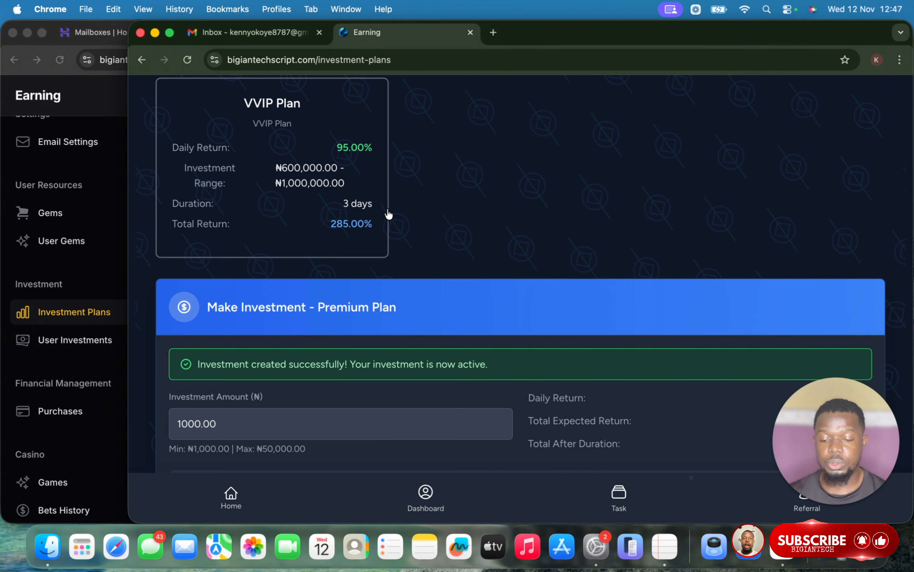
pyautogui.click(187, 60)
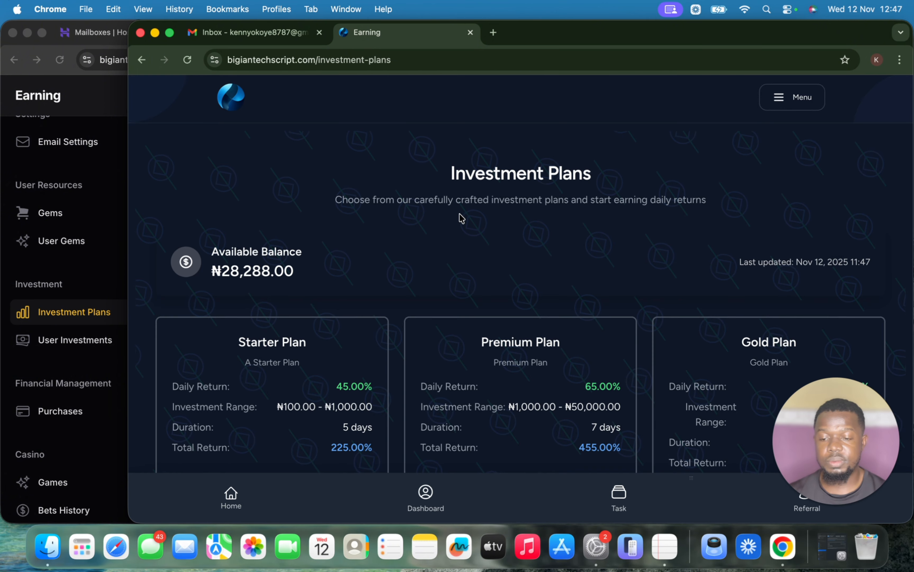
pyautogui.scroll(-10, 461, 217)
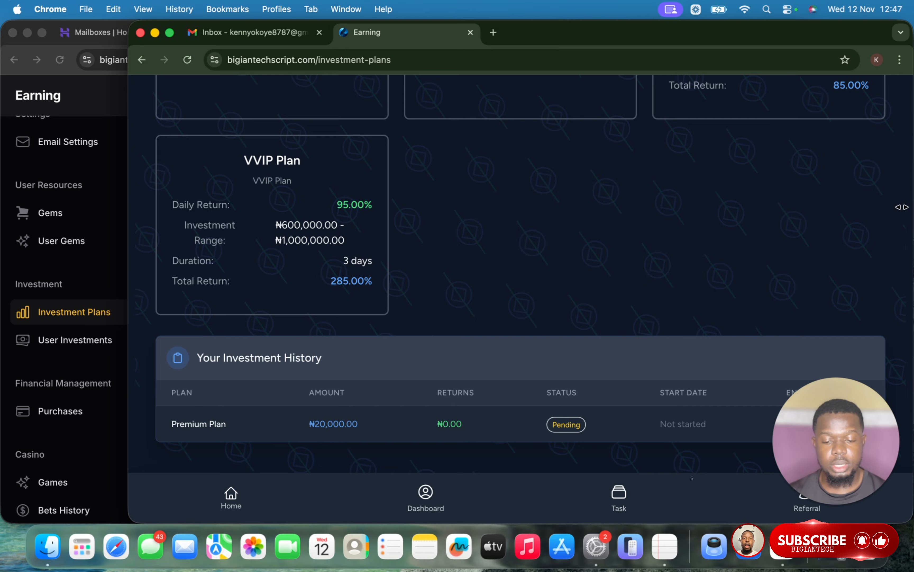
pyautogui.moveTo(902, 206); pyautogui.dragTo(846, 208)
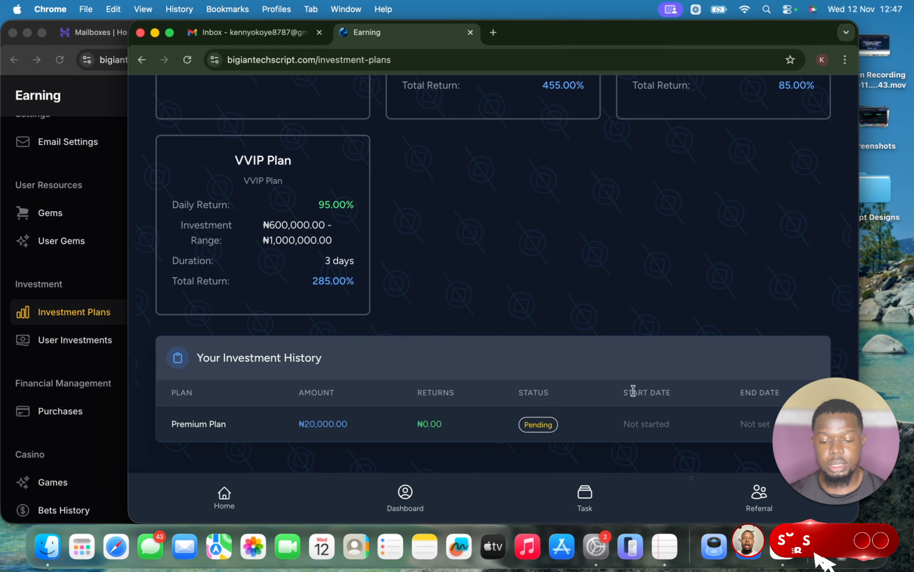
# Switch to the admin browser and activate the pending $20,000 Premium Plan investment in the User Investments list
pyautogui.click(19, 370)
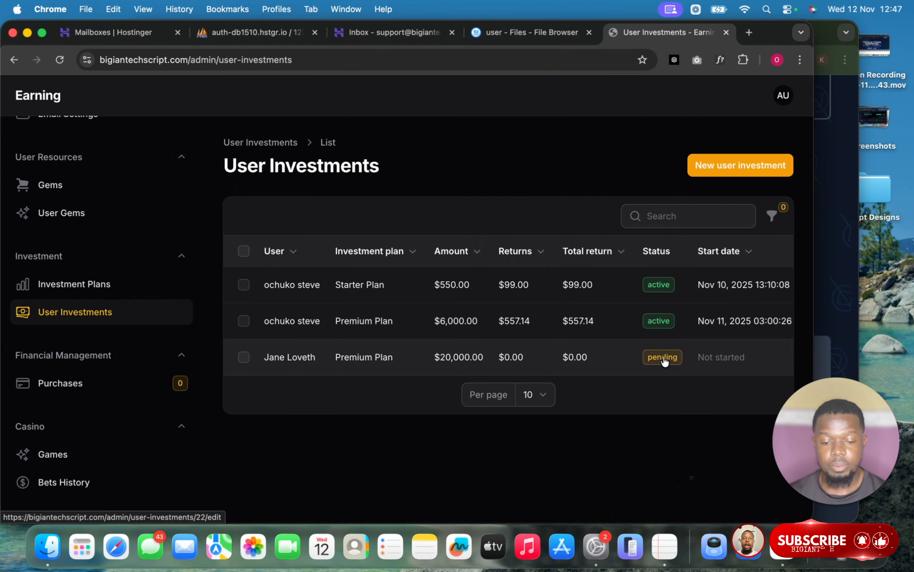
pyautogui.hscroll(8, 673, 362)
pyautogui.hscroll(5, 675, 363)
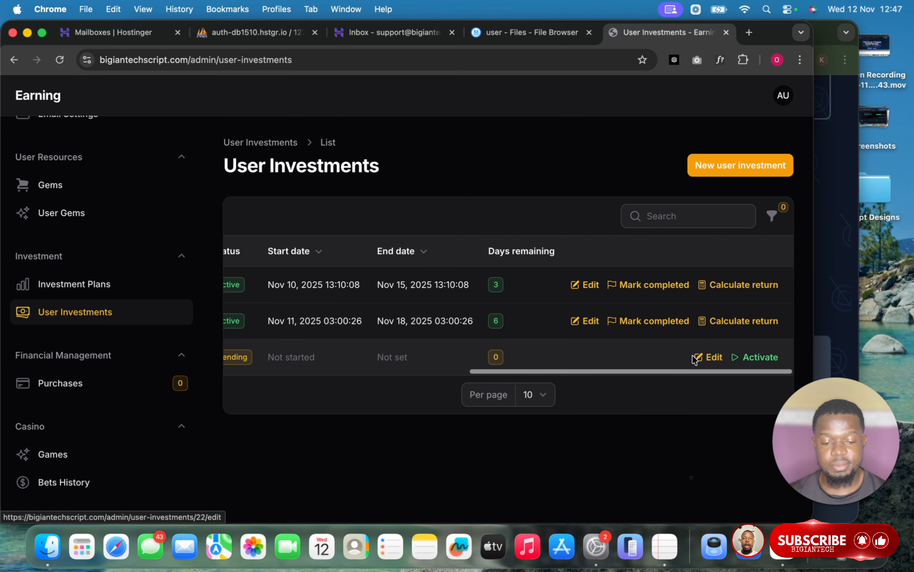
pyautogui.click(760, 357)
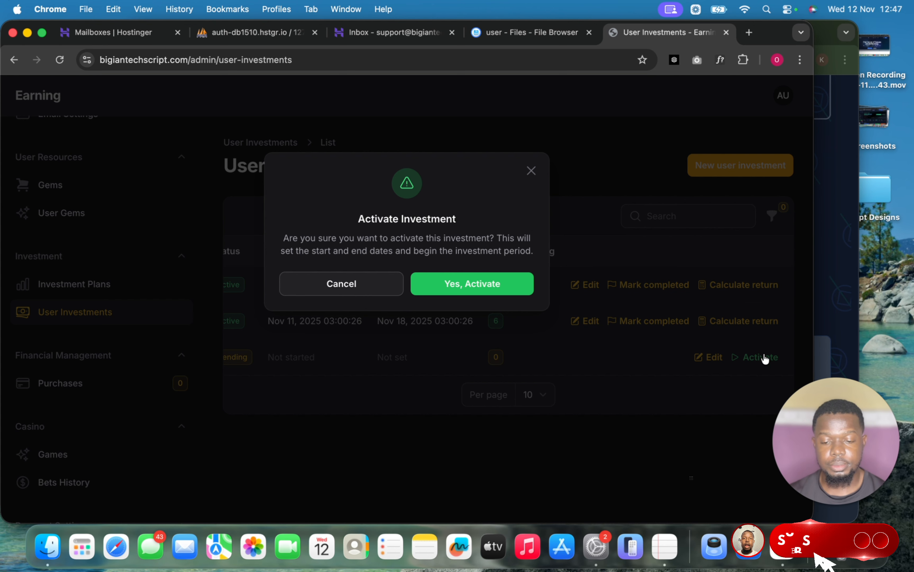
pyautogui.click(492, 284)
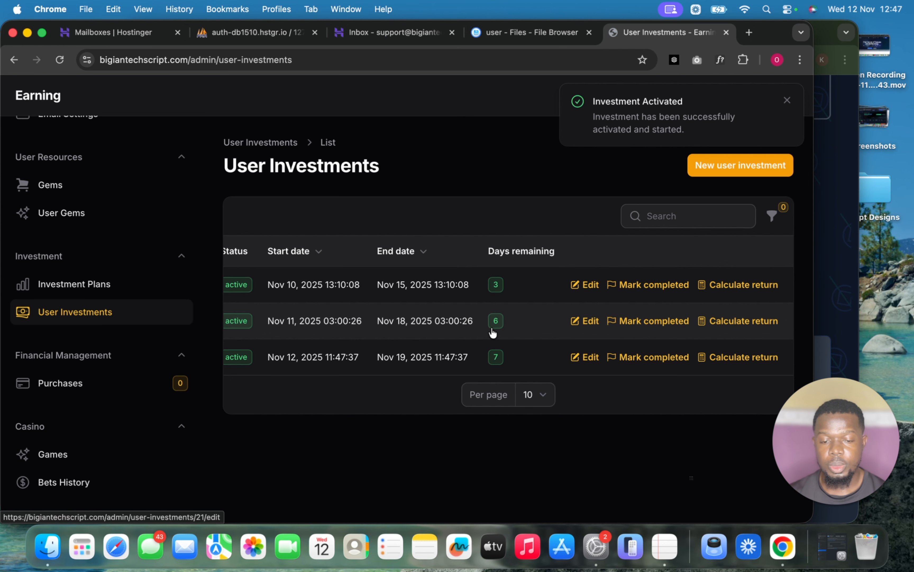
# Reload the member Investment Plans page to check the investment's status, and read the "Your Investment is Now Active" email in Gmail
pyautogui.click(849, 238)
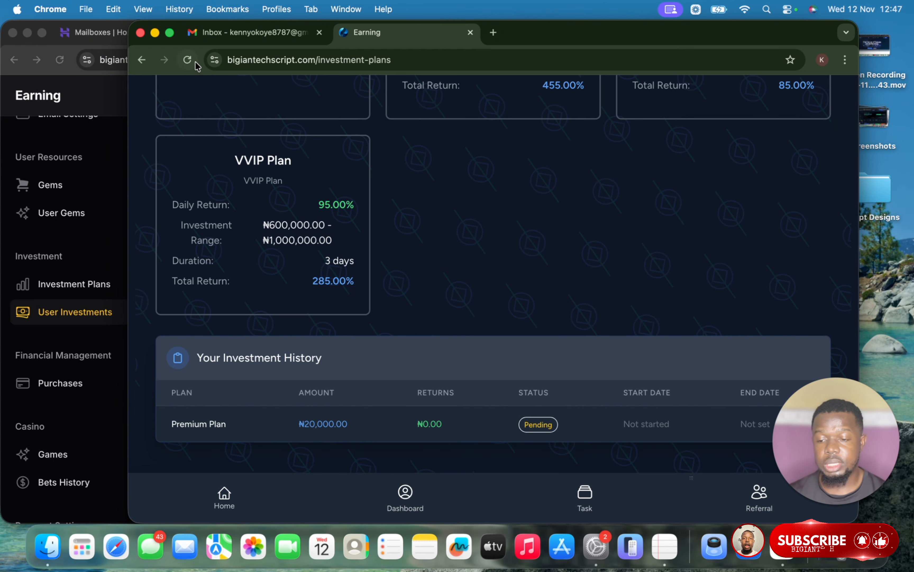
pyautogui.click(187, 60)
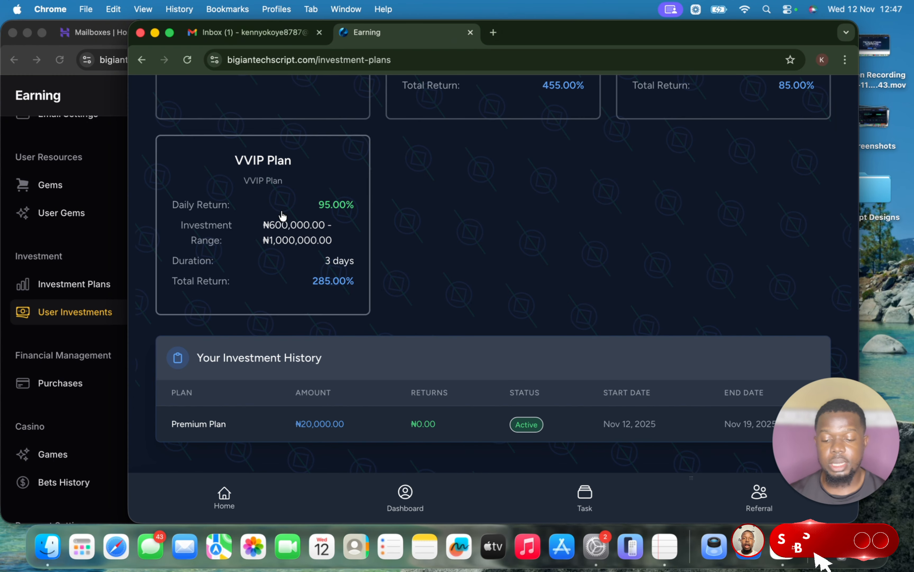
pyautogui.click(263, 34)
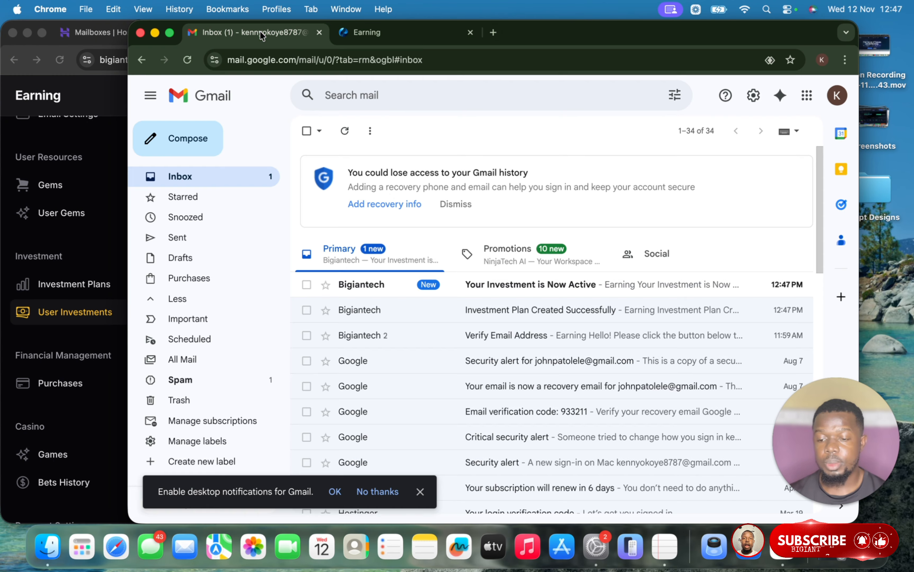
pyautogui.click(457, 288)
pyautogui.scroll(-5, 457, 290)
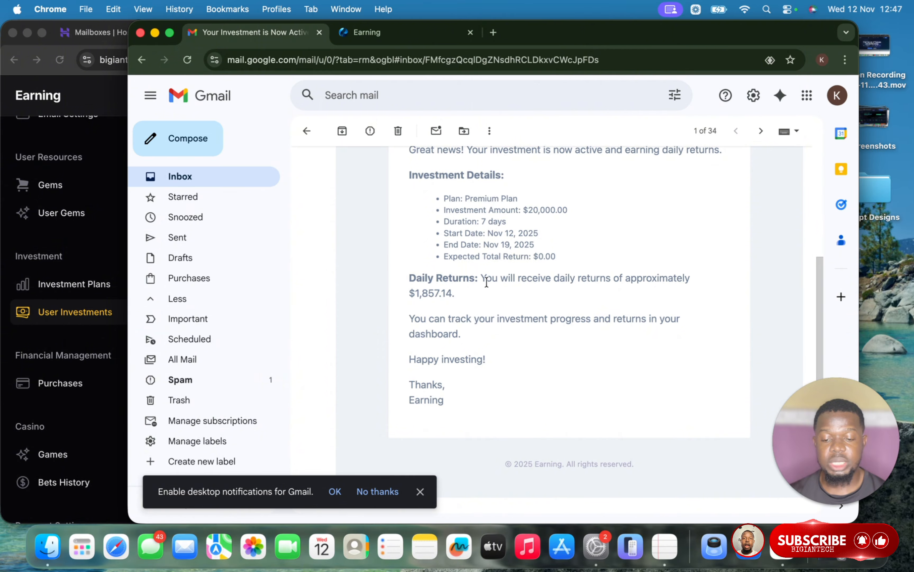
pyautogui.click(307, 131)
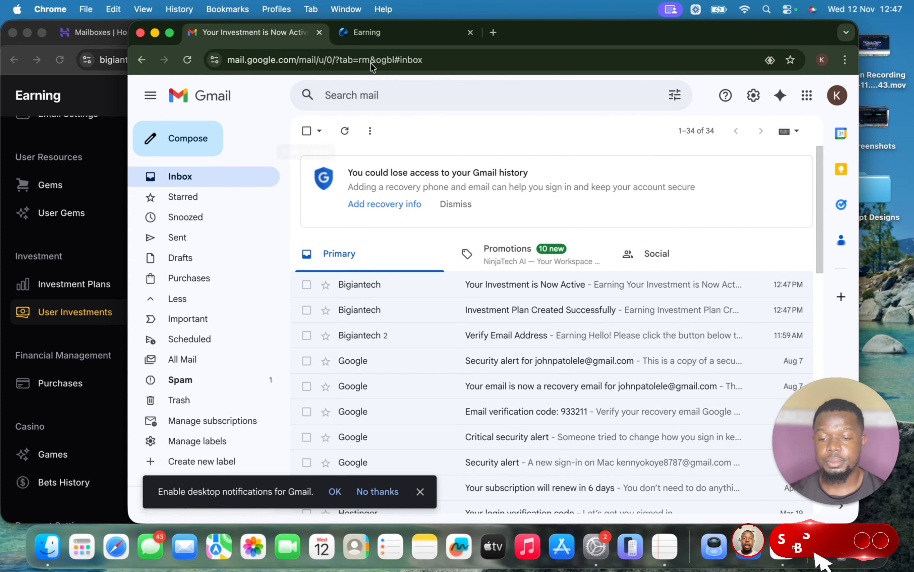
pyautogui.click(402, 37)
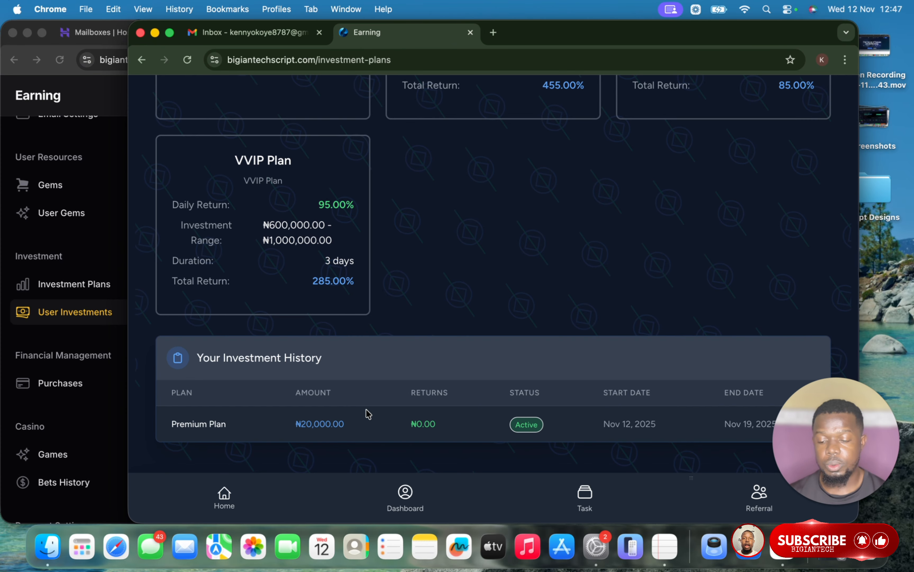
# Review the $20,000 Premium Plan investment in the admin User Investments list and its edit form, and return to the list
pyautogui.click(69, 340)
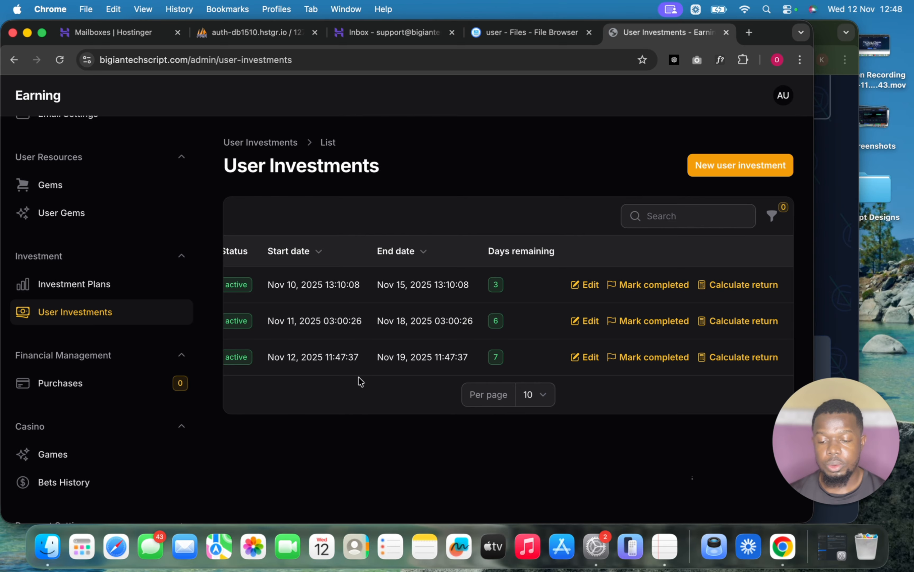
pyautogui.hscroll(-5, 368, 373)
pyautogui.hscroll(-2, 368, 373)
pyautogui.hscroll(10, 368, 373)
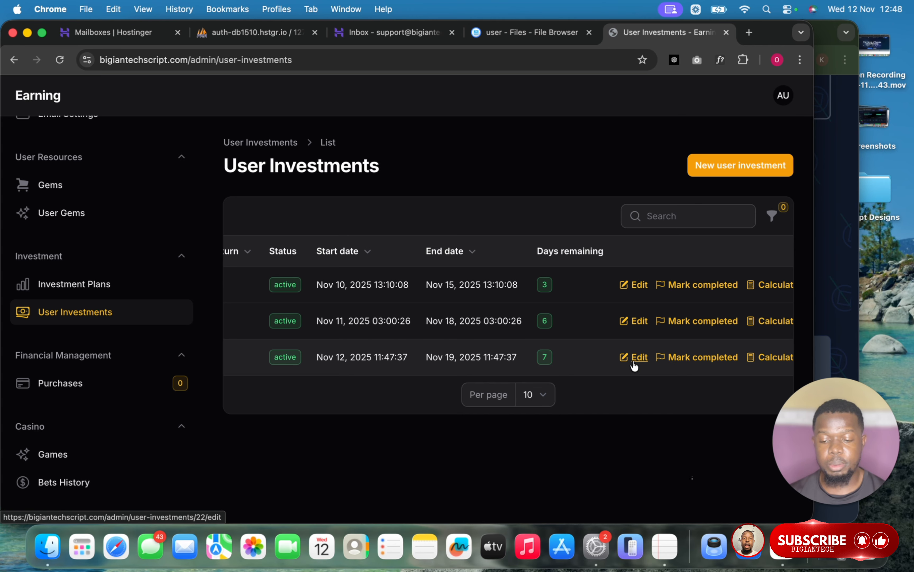
pyautogui.scroll(-1, 582, 331)
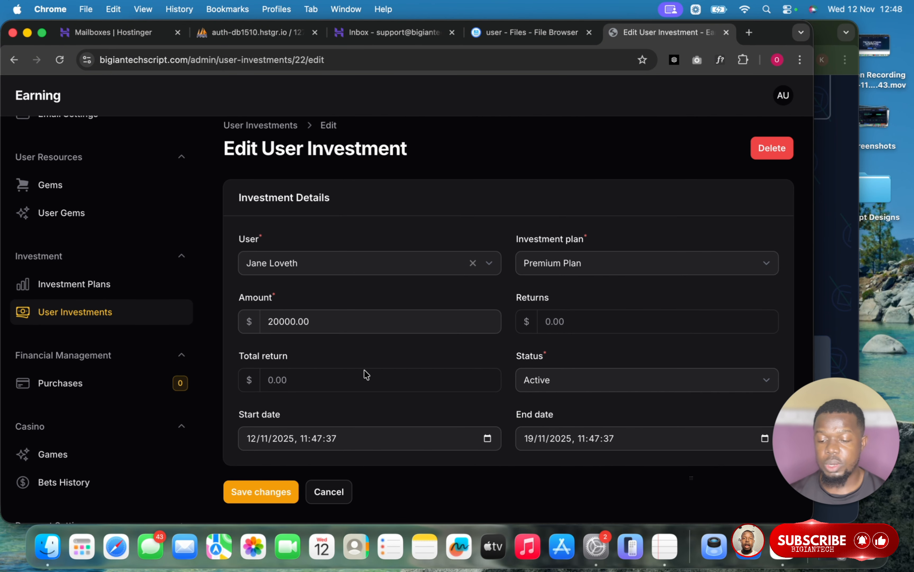
pyautogui.click(81, 314)
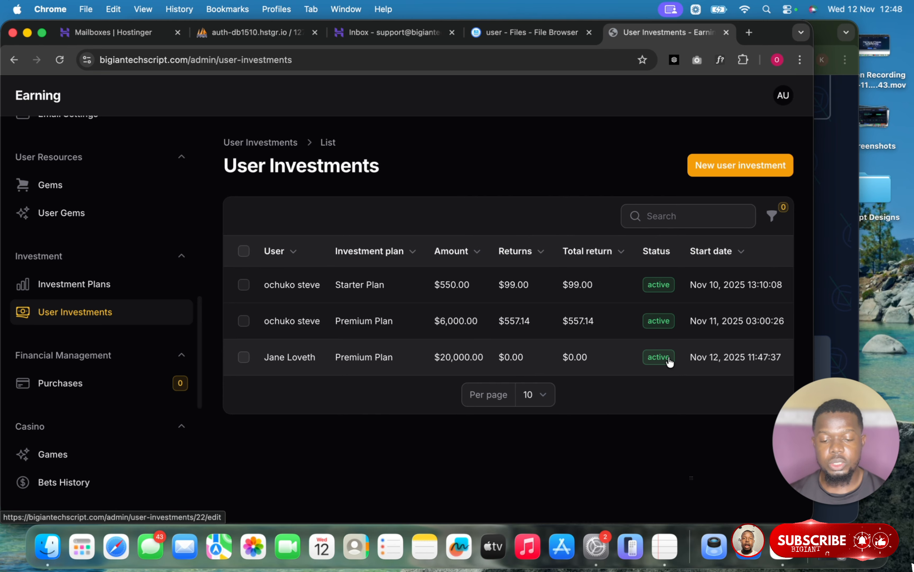
# Calculate the daily return for the $20,000 Premium Plan investment and confirm the calculation
pyautogui.hscroll(10, 669, 362)
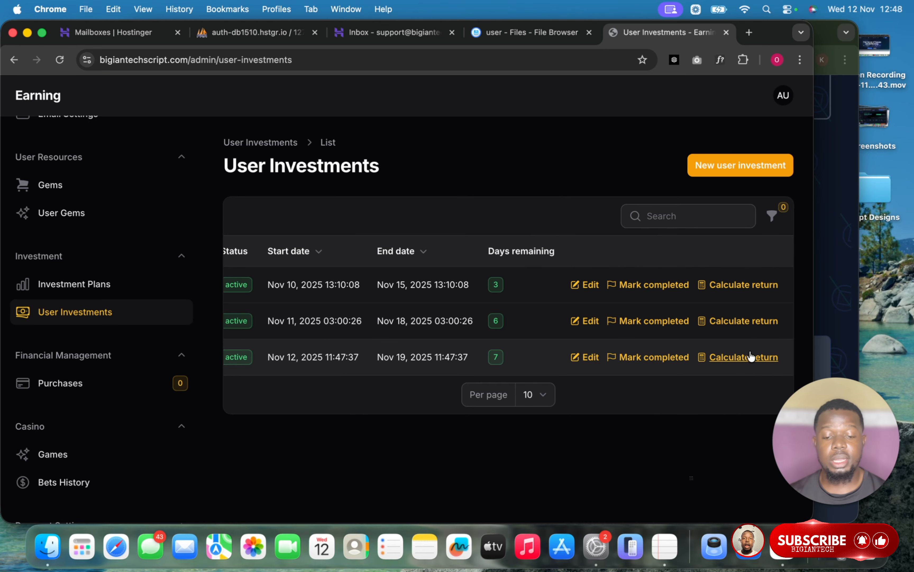
pyautogui.click(745, 358)
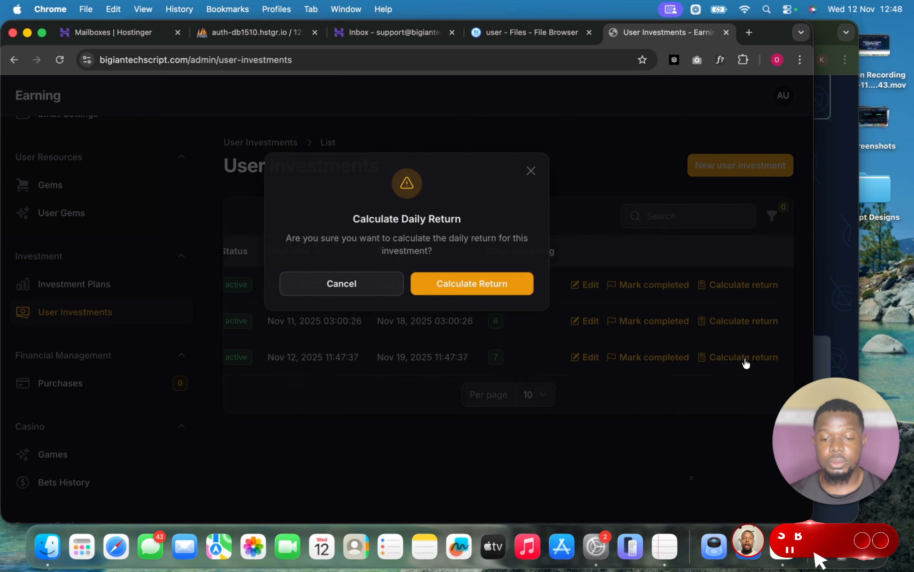
pyautogui.click(494, 287)
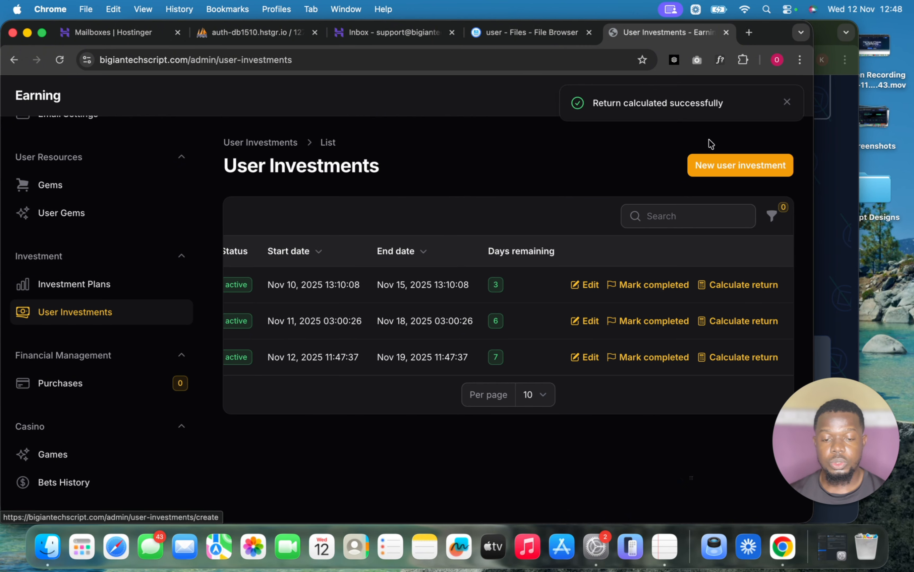
# Review the amount, returns, dates and status of the $20,000 Premium Plan investment in the User Investments list
pyautogui.hscroll(-10, 419, 357)
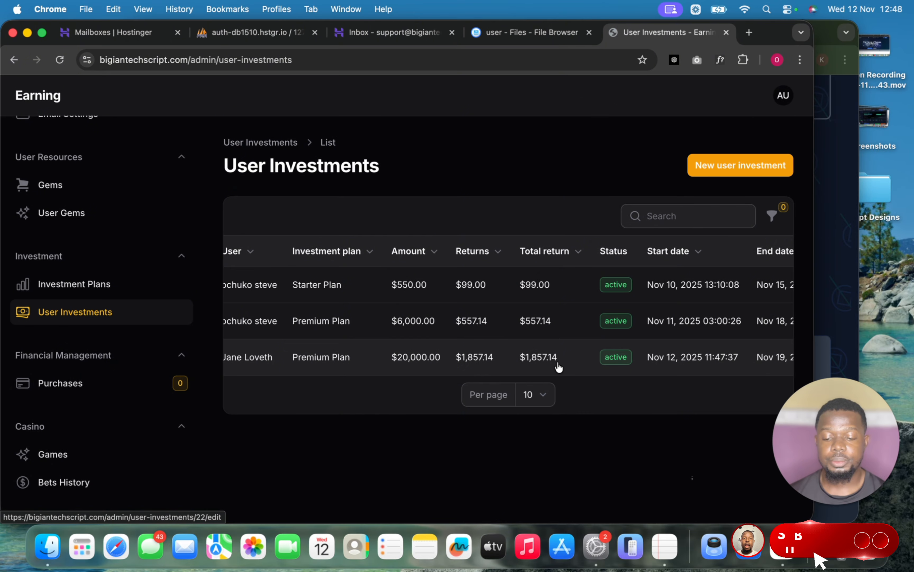
pyautogui.hscroll(5, 558, 360)
pyautogui.hscroll(5, 558, 363)
pyautogui.hscroll(-10, 558, 362)
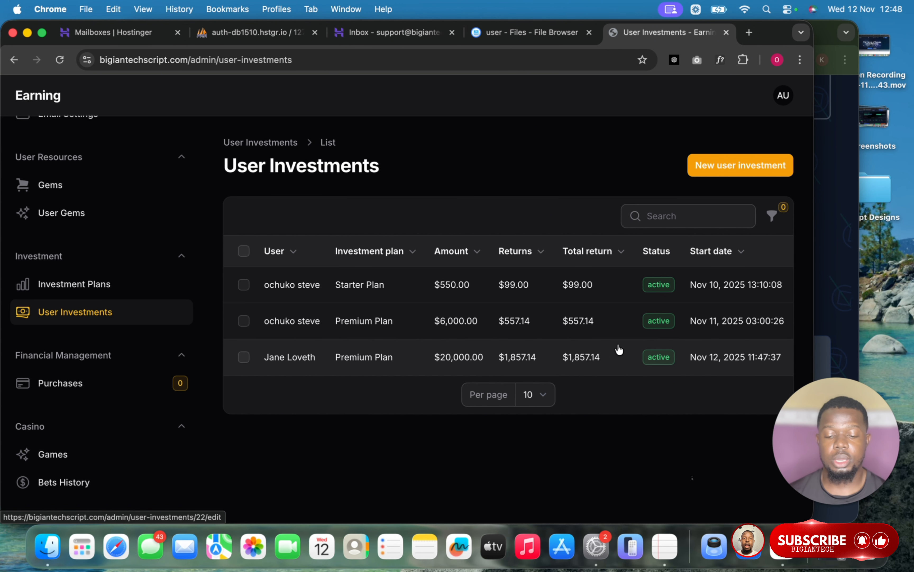
# Switch to the member's browser, read the "Investment Successfully Funded" email in Gmail, and return to the inbox
pyautogui.click(833, 311)
pyautogui.click(246, 32)
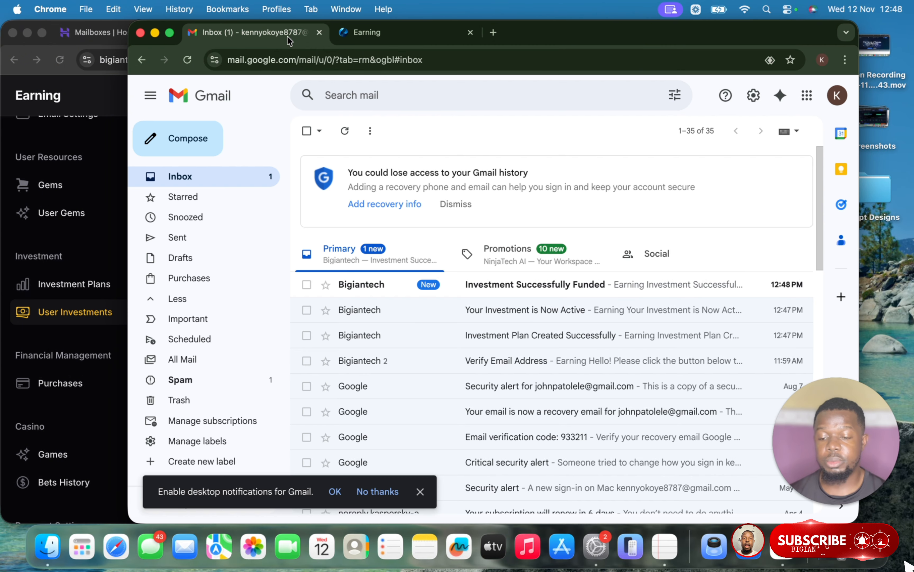
pyautogui.click(492, 284)
pyautogui.scroll(-5, 492, 286)
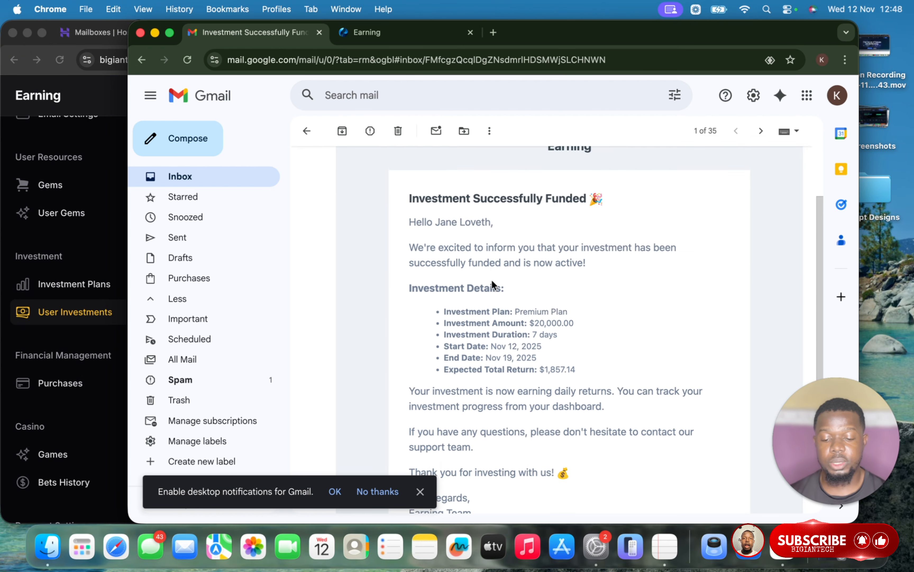
pyautogui.click(307, 130)
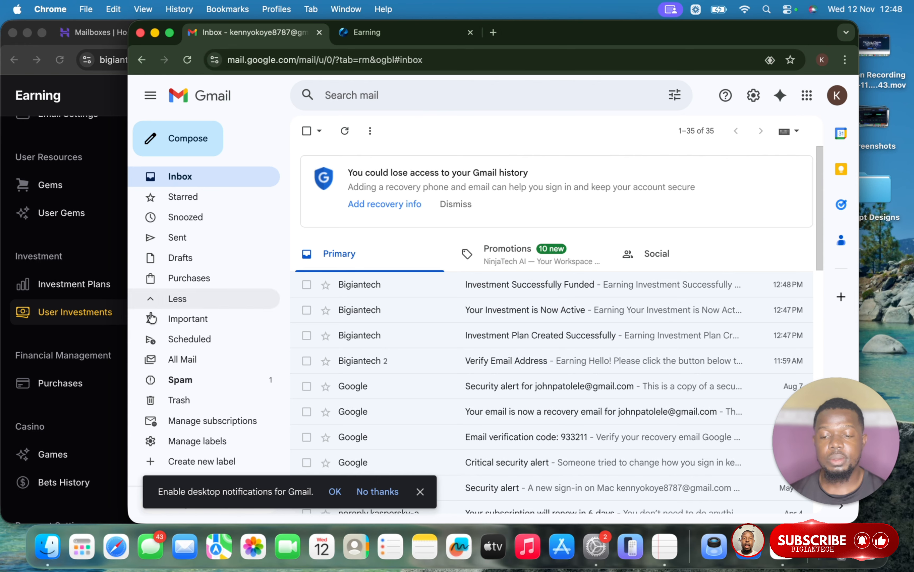
# Switch back to the admin browser and try to calculate an investment's daily return again in the User Investments list
pyautogui.click(78, 342)
pyautogui.hscroll(10, 747, 365)
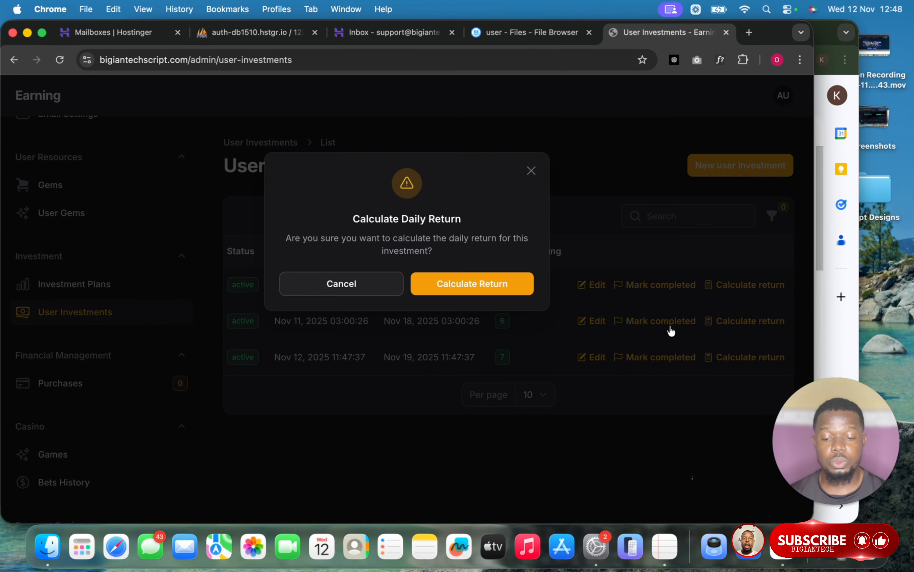
pyautogui.click(486, 283)
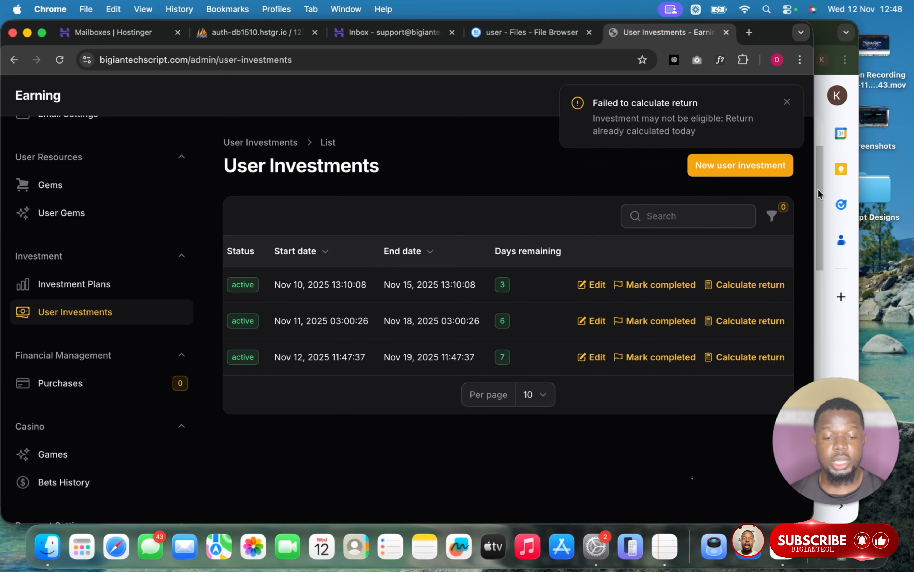
# Reload the member Investment Plans page and check the Premium Plan's returns in the investment history and the available balance
pyautogui.click(825, 302)
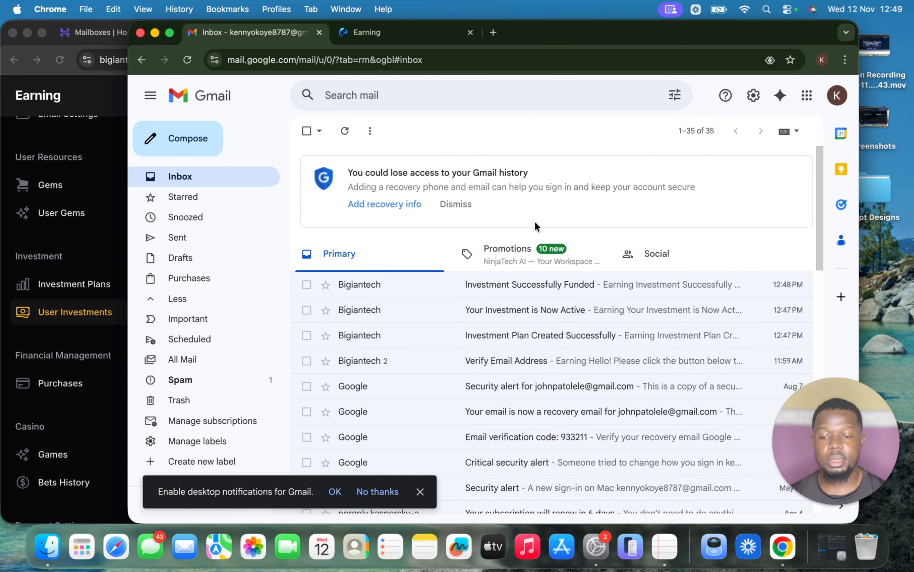
pyautogui.click(436, 40)
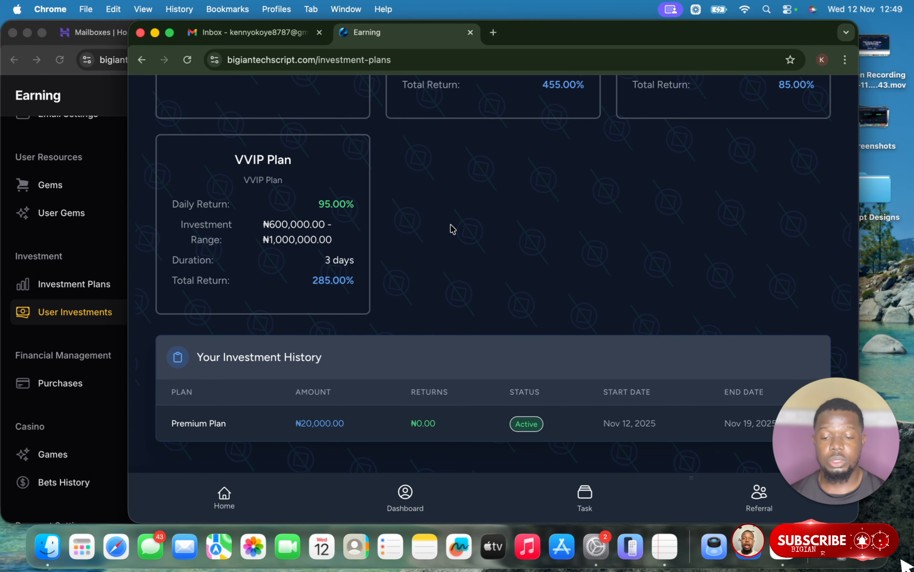
pyautogui.scroll(5, 446, 215)
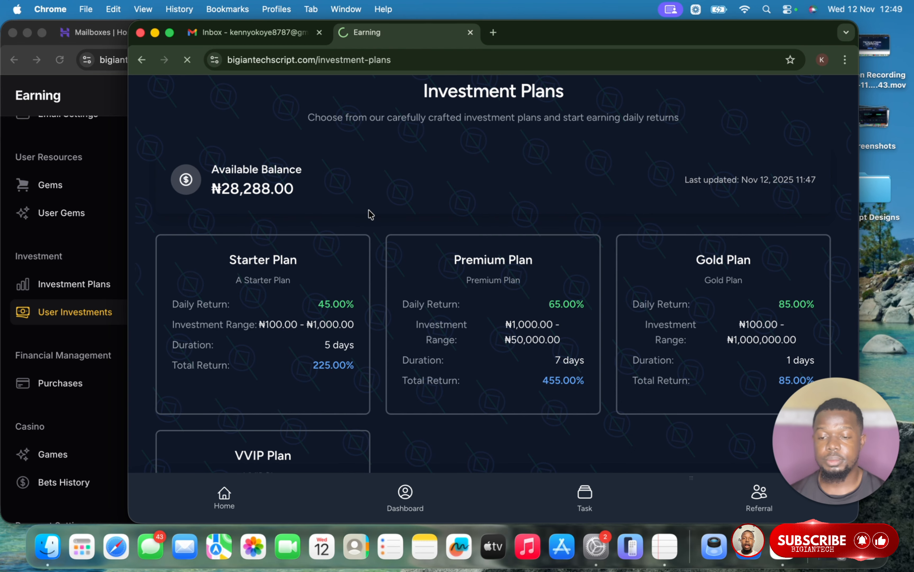
pyautogui.scroll(-8, 370, 214)
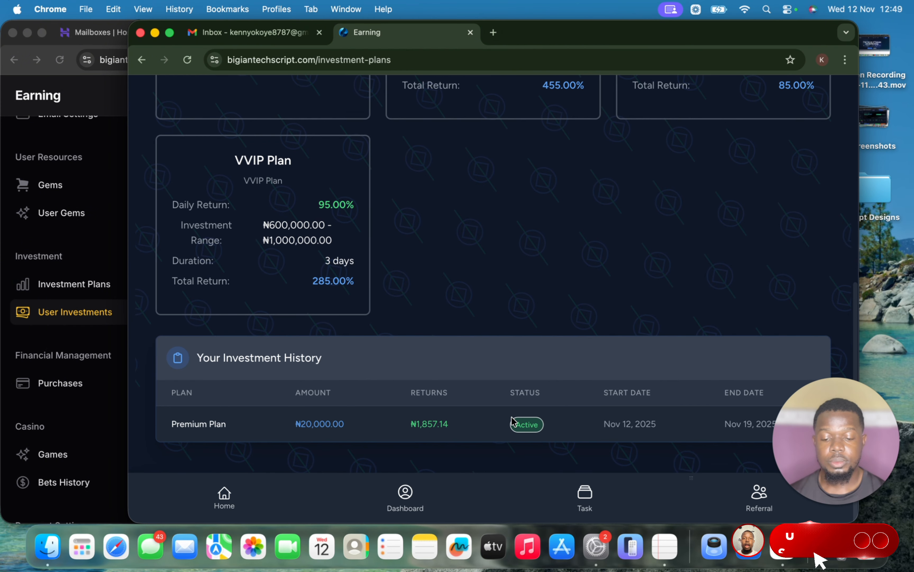
pyautogui.scroll(10, 514, 307)
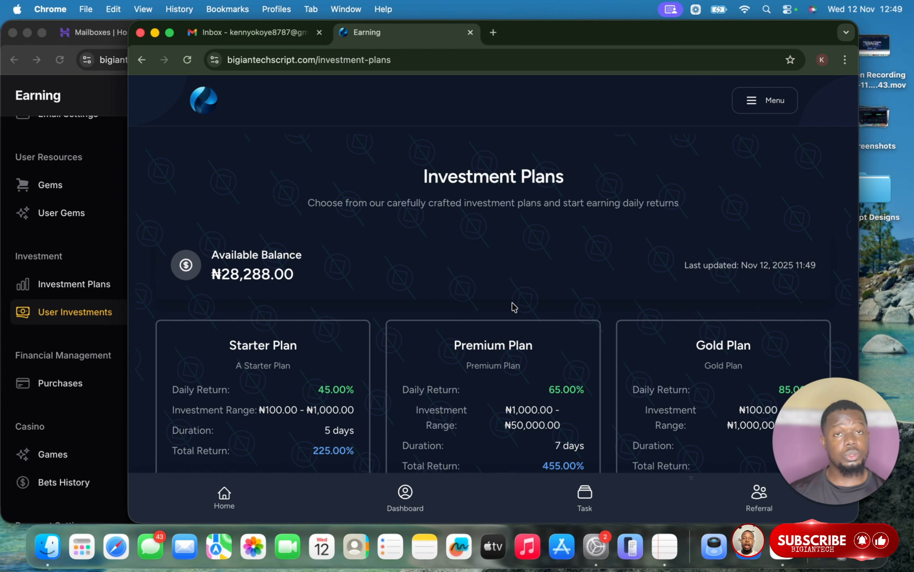
# Go to the member dashboard, find the Purchase Credits option and open its page
pyautogui.click(406, 490)
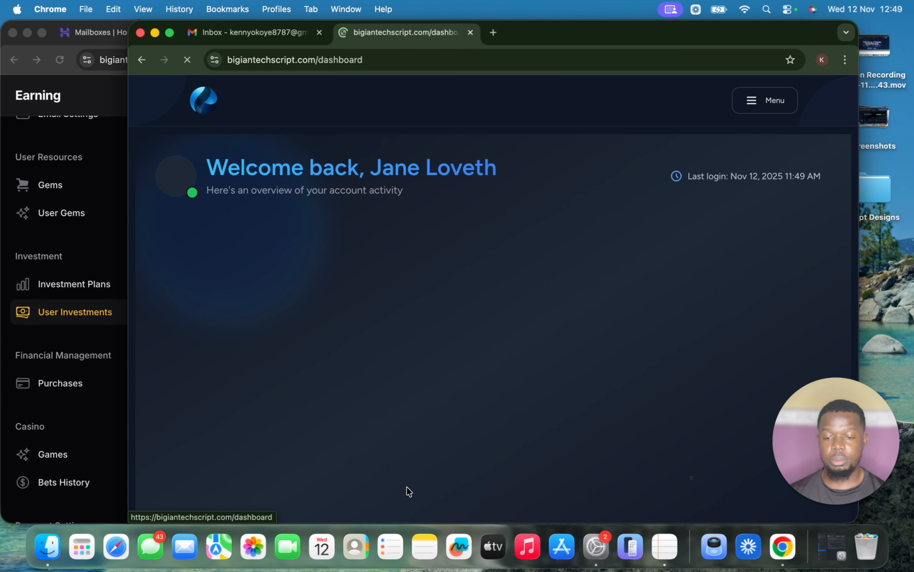
pyautogui.scroll(-15, 461, 363)
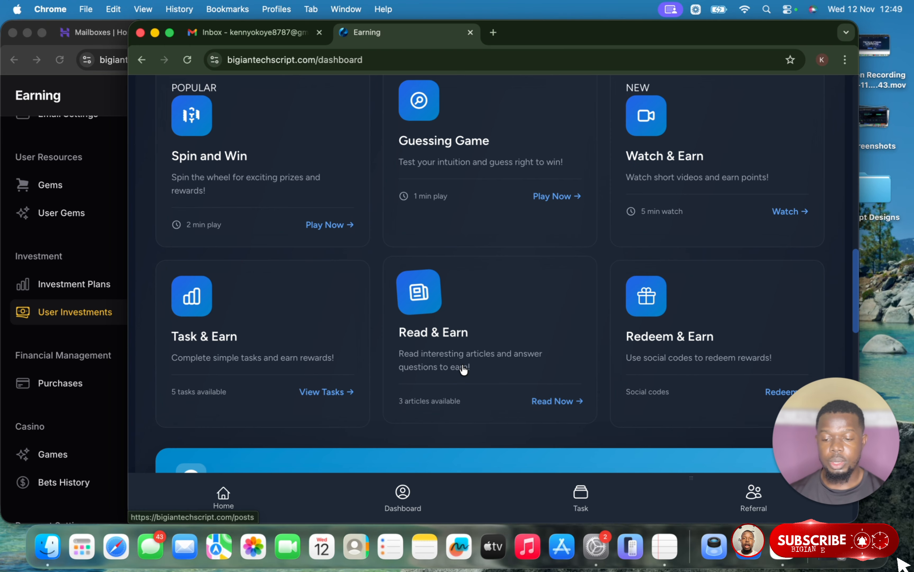
pyautogui.scroll(-12, 464, 369)
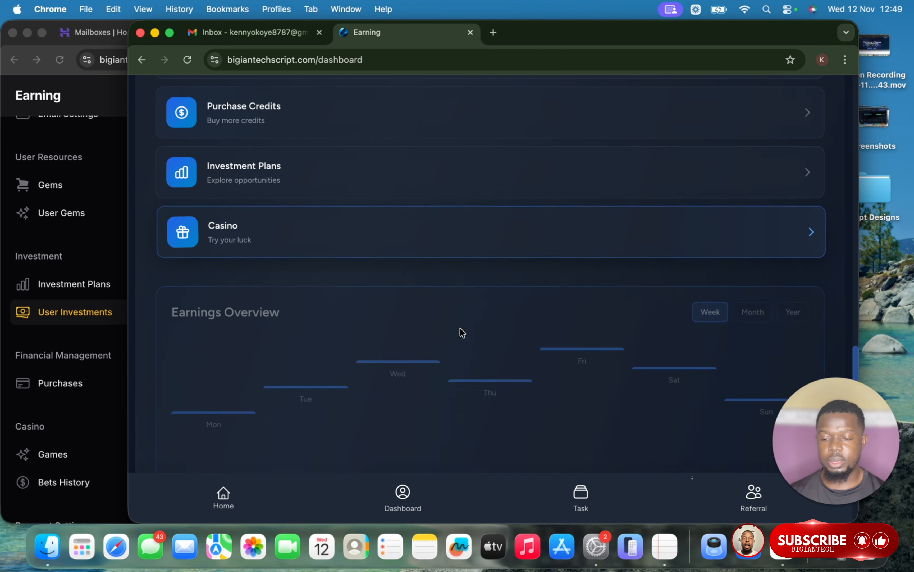
pyautogui.scroll(2, 487, 196)
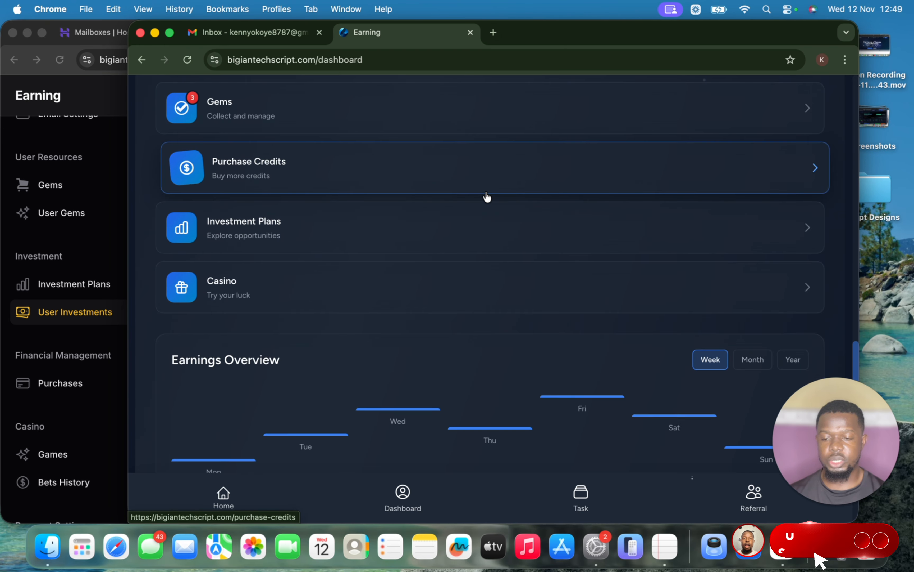
pyautogui.click(658, 166)
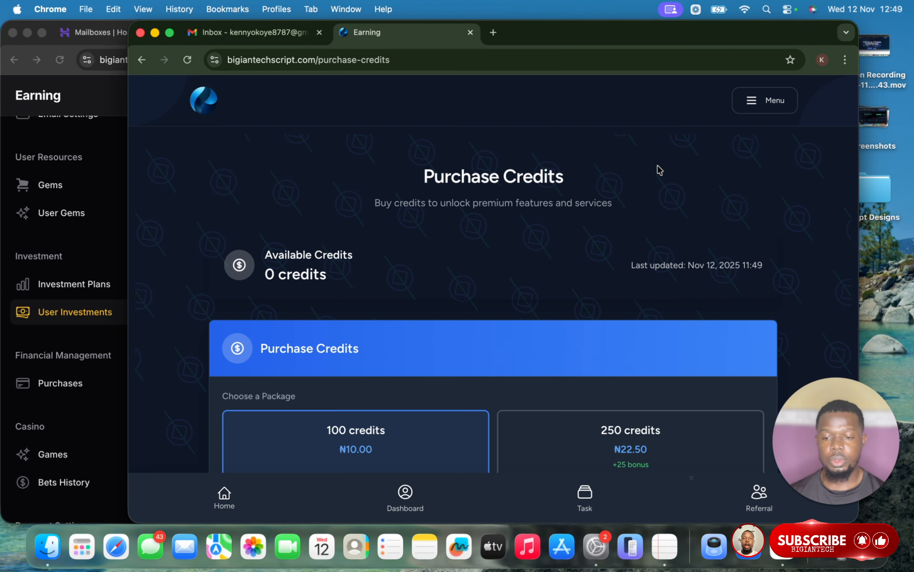
# Create a credit purchase with Credits set to 8000 and Amount set to 8499, and proceed to payment
pyautogui.scroll(-3, 659, 170)
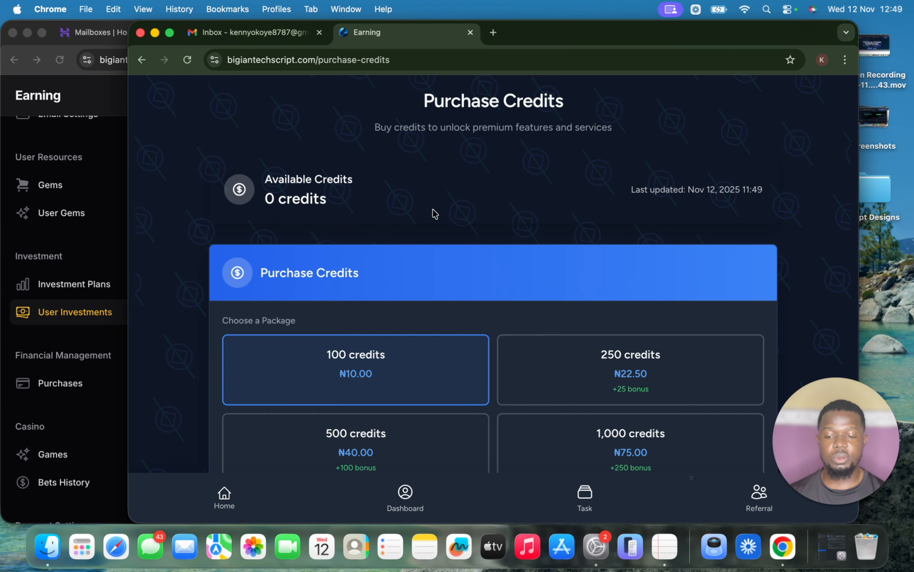
pyautogui.scroll(-5, 468, 230)
pyautogui.scroll(-2, 469, 234)
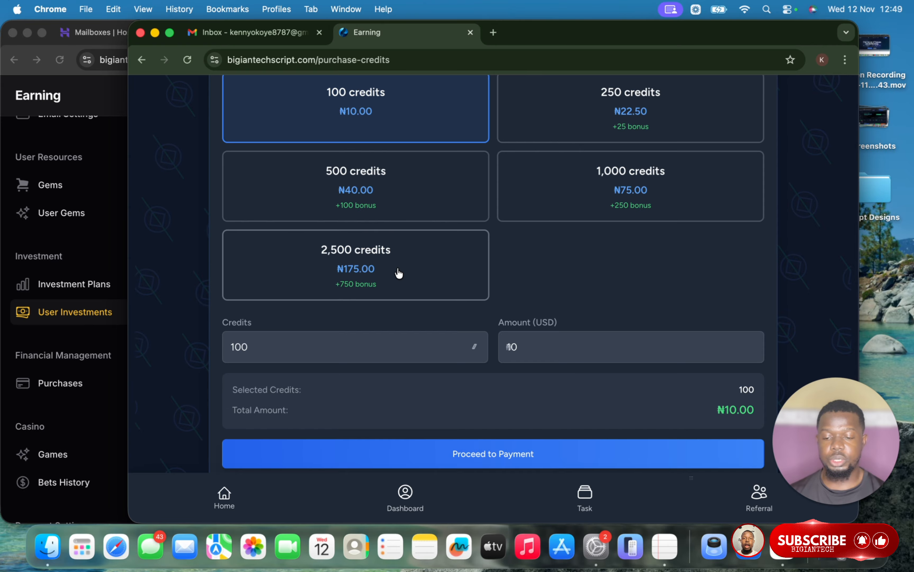
pyautogui.click(399, 273)
pyautogui.scroll(-2, 392, 255)
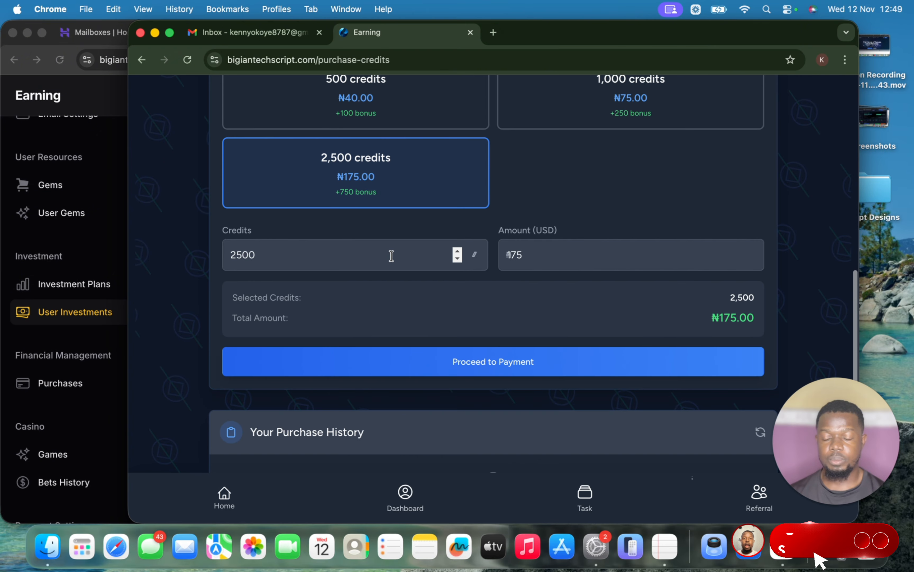
pyautogui.click(328, 257)
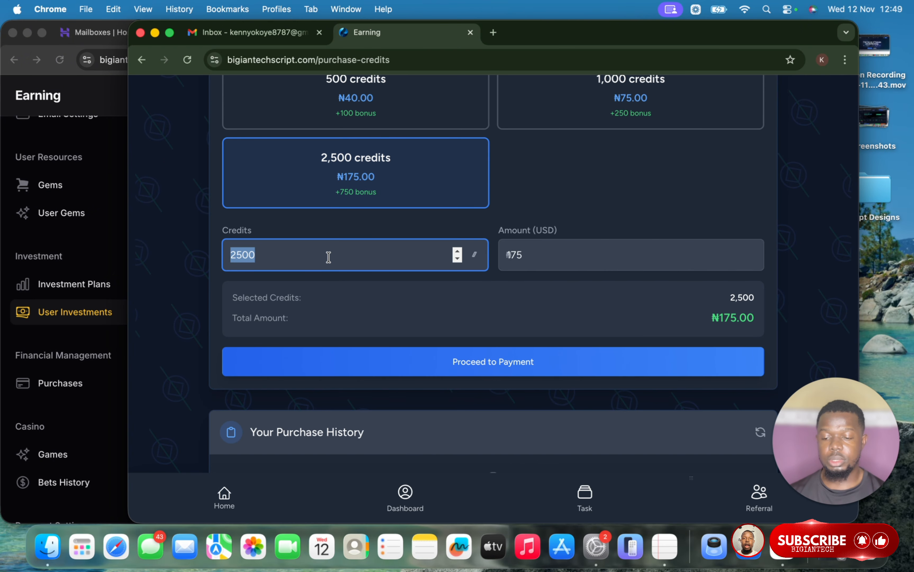
pyautogui.write('8000')
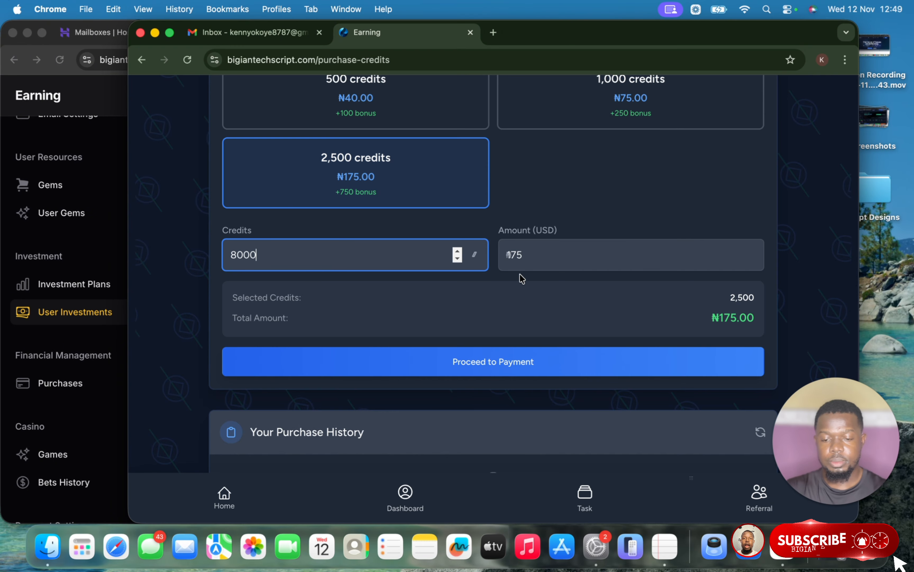
pyautogui.click(556, 257)
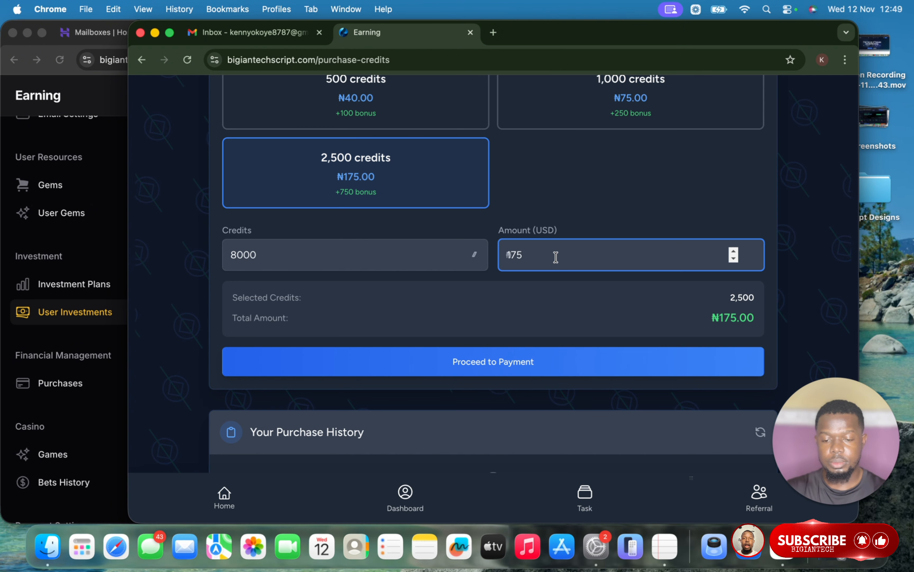
pyautogui.press('super+a')
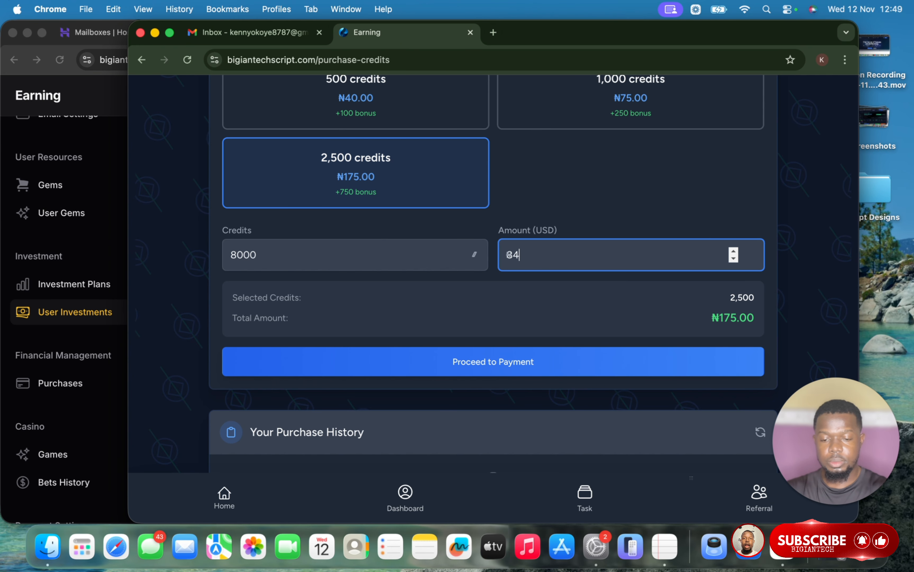
pyautogui.click(515, 362)
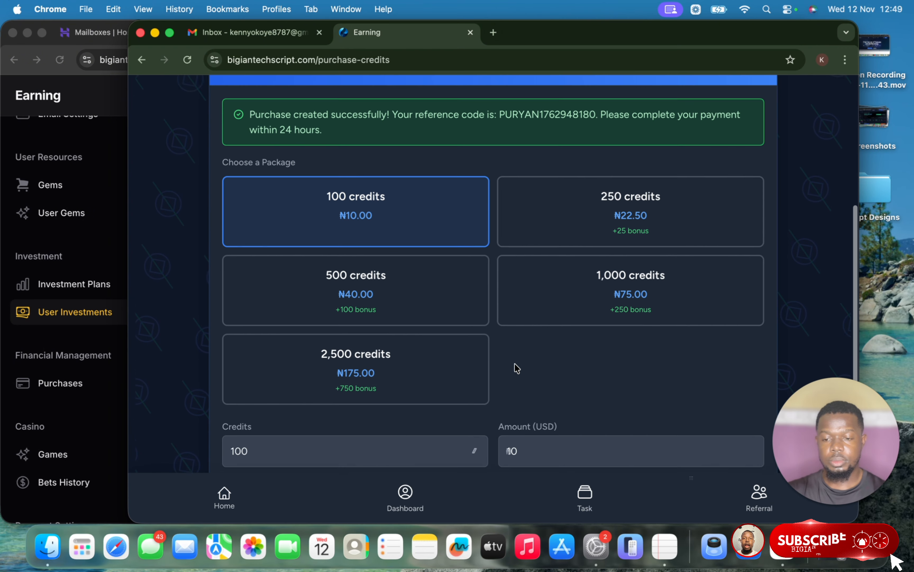
# Switch to the admin browser, open the Purchases list, and review the pending 8,000-credit purchase and its available actions
pyautogui.click(75, 339)
pyautogui.click(65, 386)
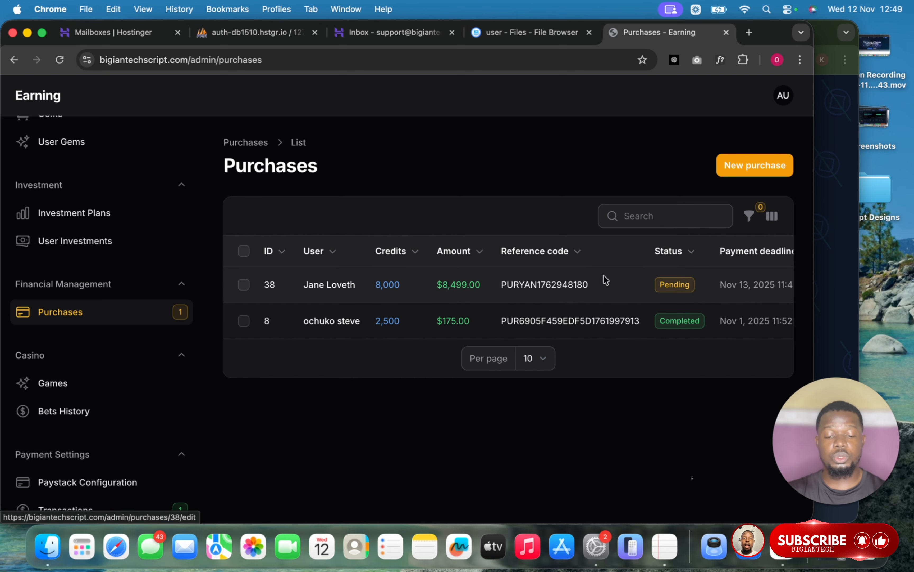
pyautogui.hscroll(5, 624, 278)
pyautogui.hscroll(3, 649, 269)
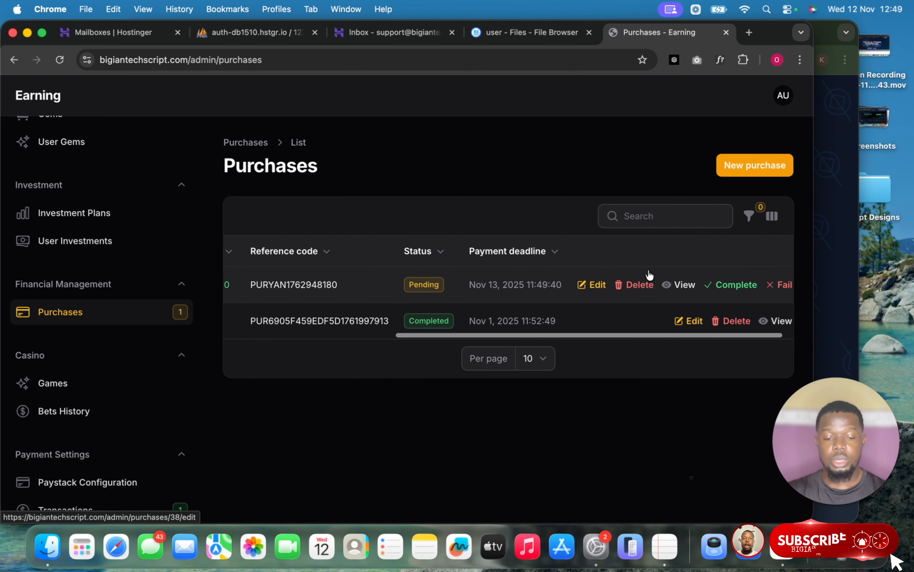
# Open the pending 8,000-credit purchase for editing and view its status options, leaving the status at Pending
pyautogui.click(588, 286)
pyautogui.scroll(-3, 588, 286)
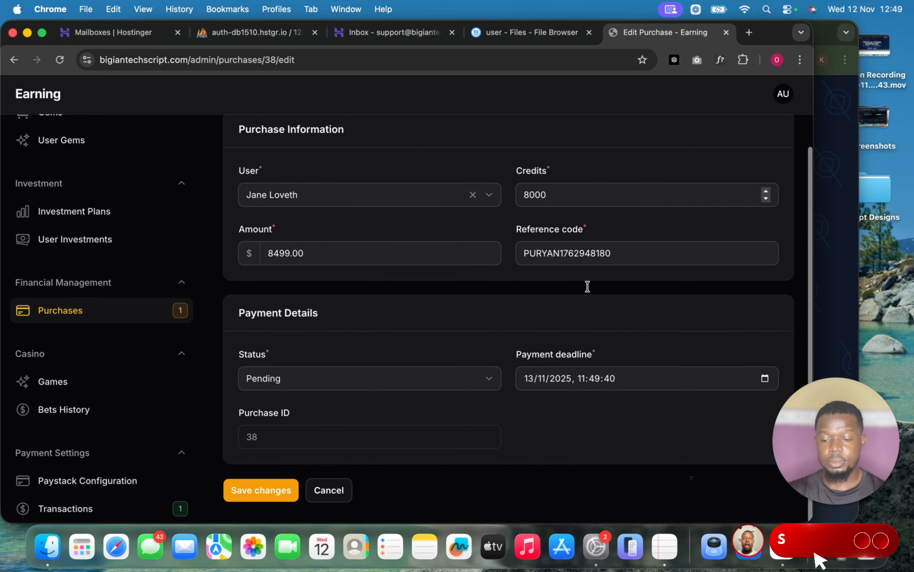
pyautogui.click(450, 381)
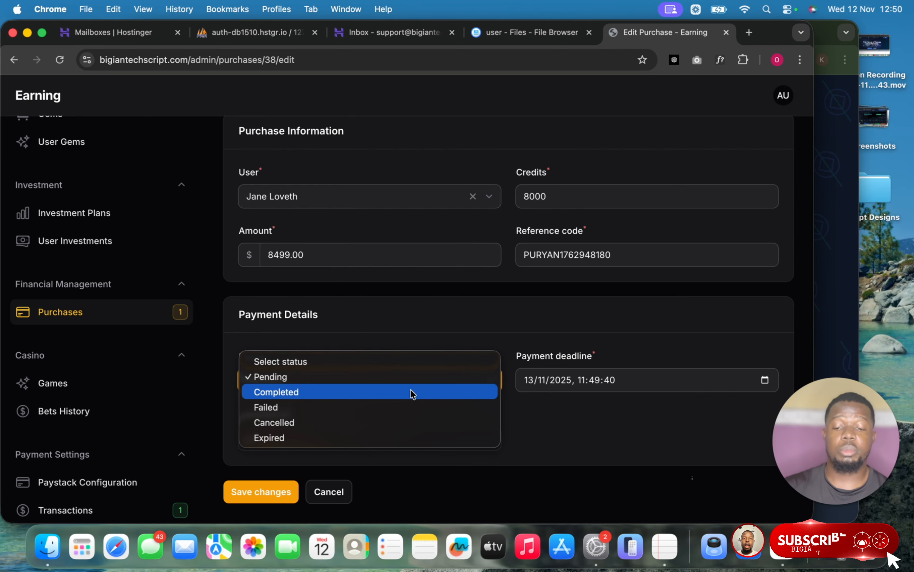
pyautogui.click(561, 410)
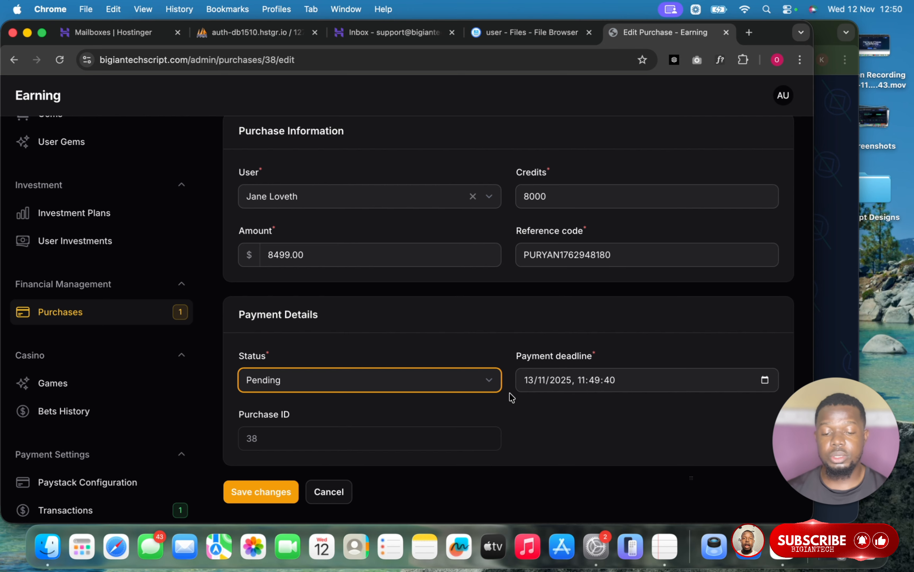
# Switch to the member's Purchase Credits page and check the available credits
pyautogui.click(836, 310)
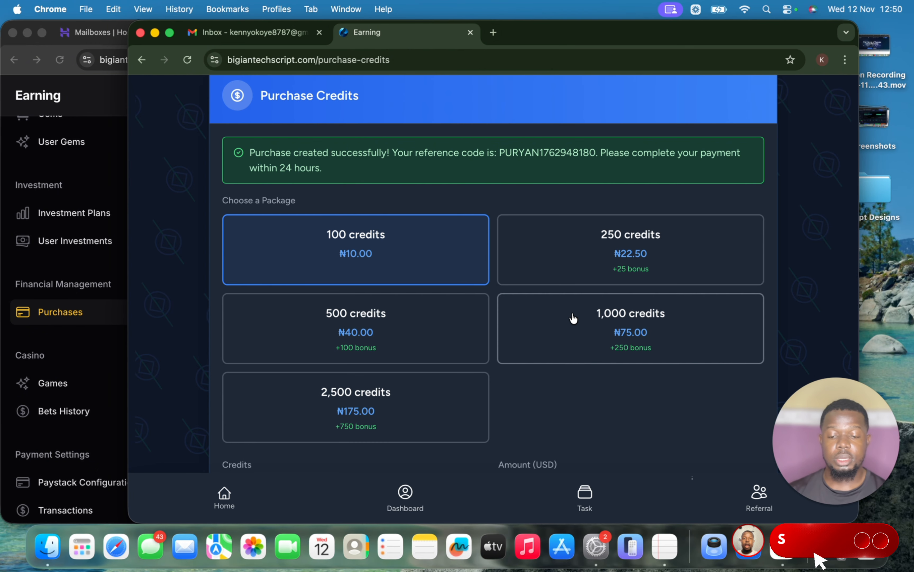
pyautogui.scroll(5, 573, 317)
pyautogui.scroll(3, 573, 317)
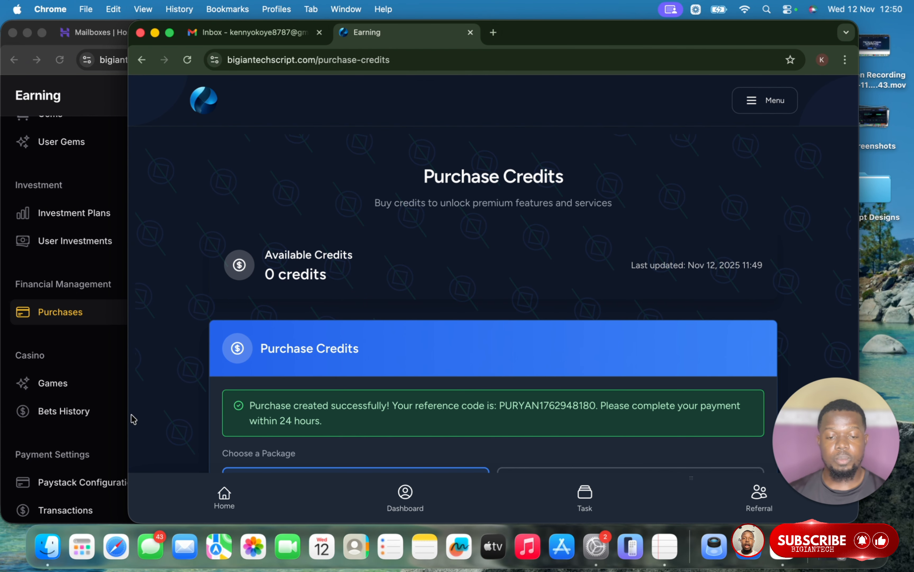
# Open the Paystack Configuration in the admin browser and review the key, URL and email fields in its edit form
pyautogui.click(61, 368)
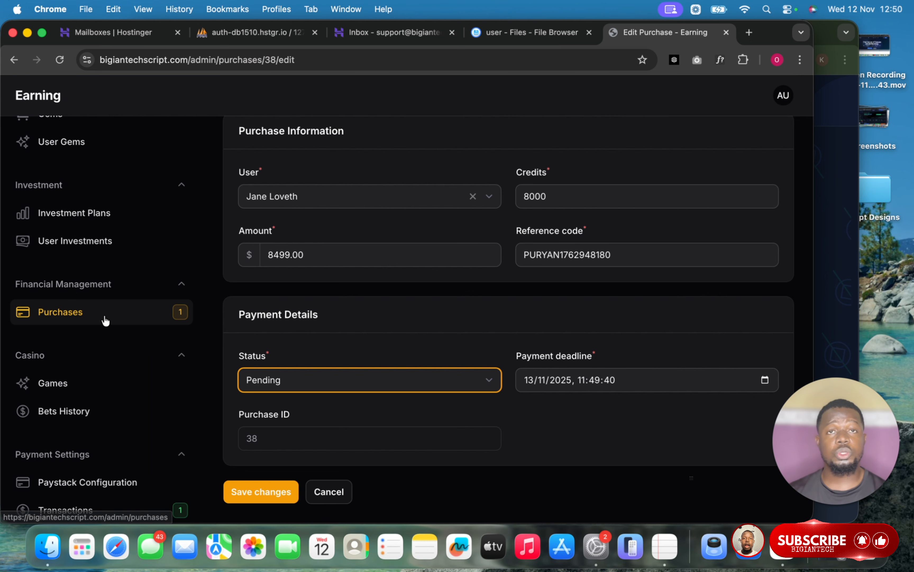
pyautogui.scroll(-3, 51, 378)
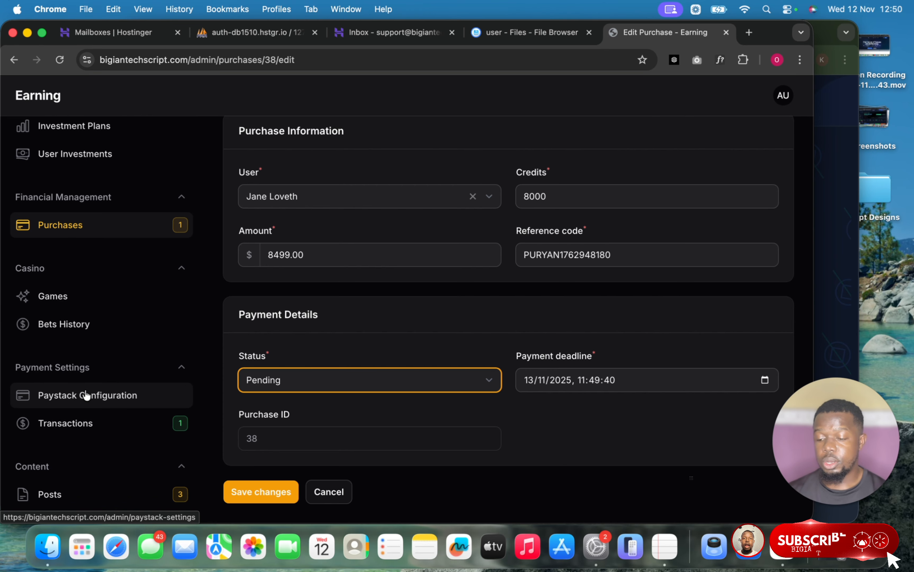
pyautogui.click(86, 393)
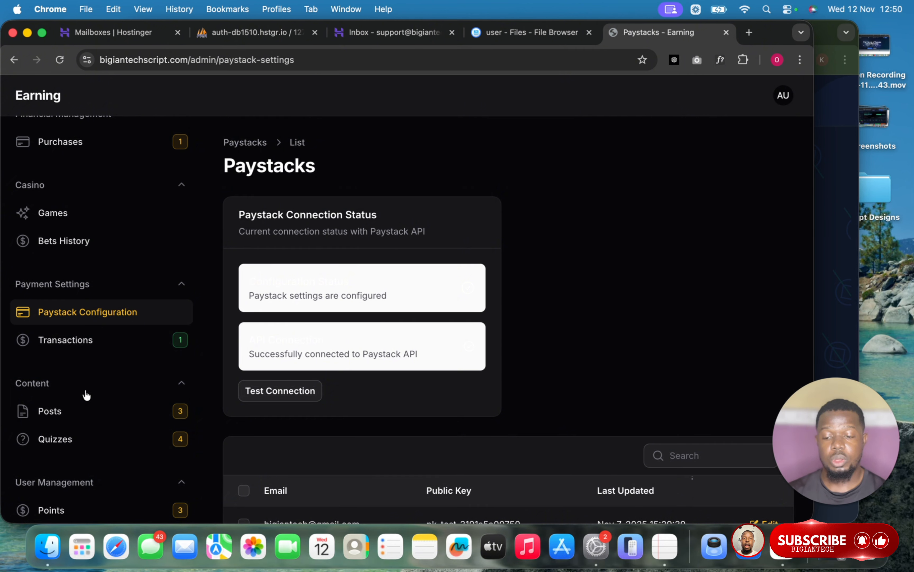
pyautogui.scroll(-3, 518, 435)
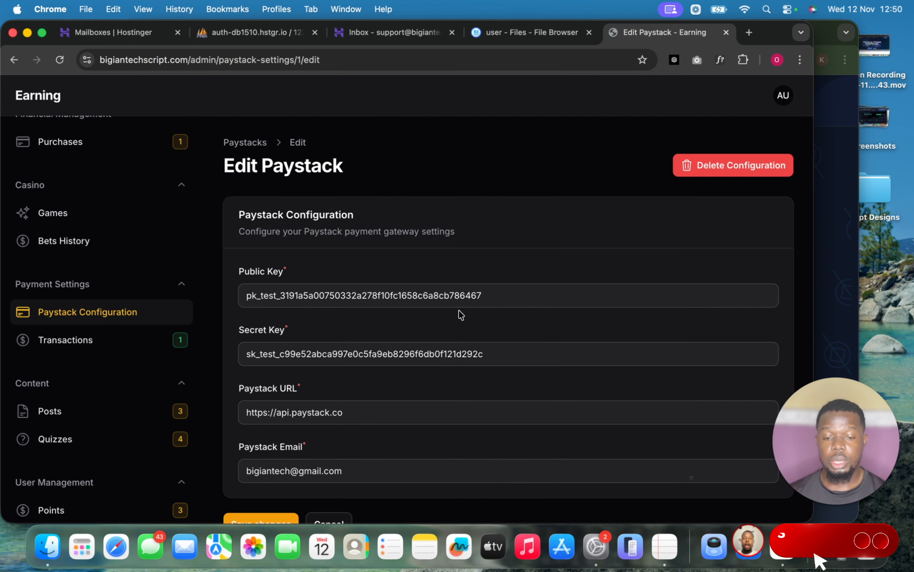
pyautogui.scroll(-2, 461, 315)
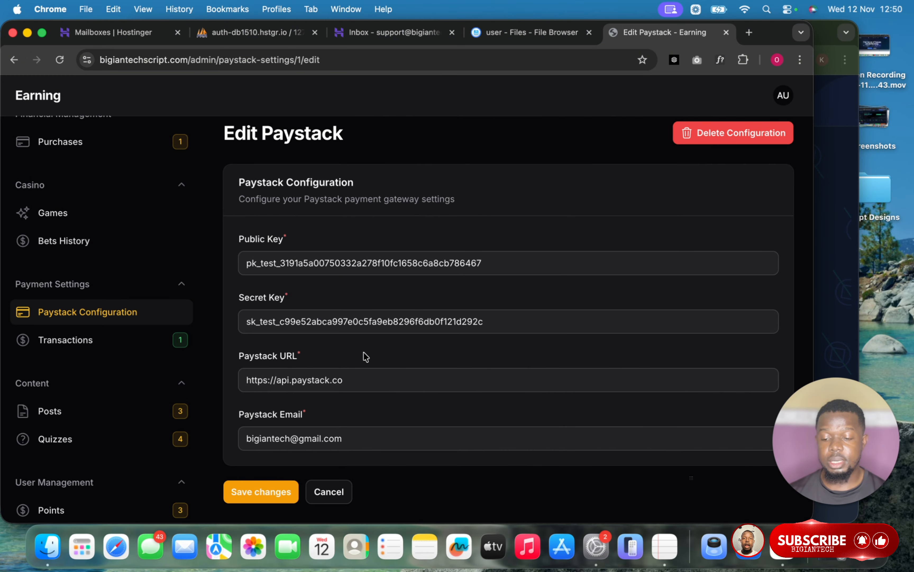
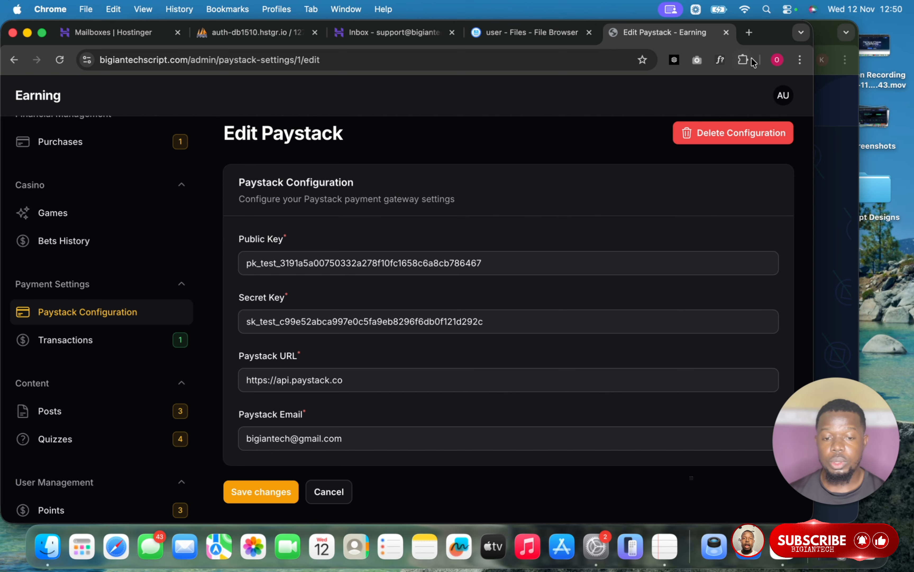
# Search the web for paystack in a new tab, view the Paystack homepage, and close the tab
pyautogui.click(749, 32)
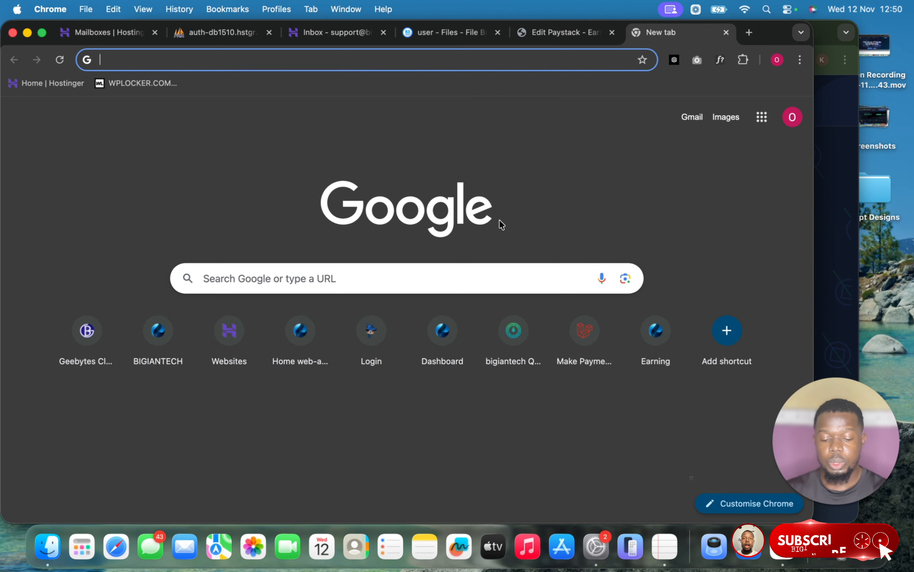
pyautogui.write('paysta')
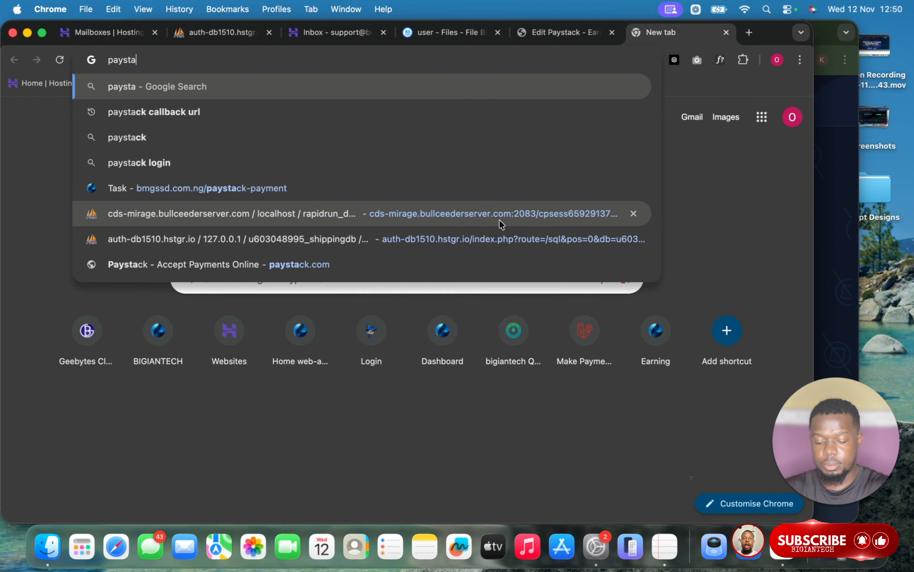
pyautogui.write('ck')
pyautogui.press('Return')
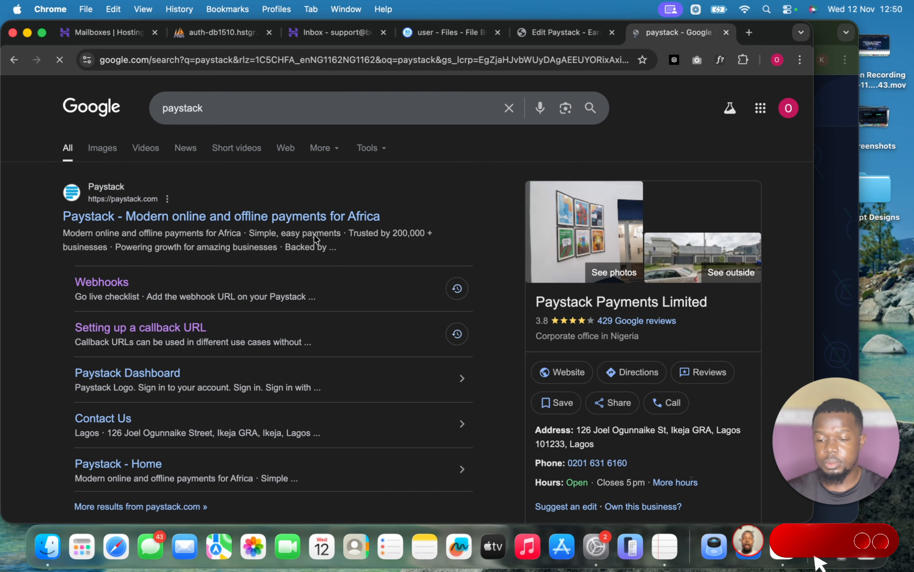
pyautogui.click(317, 221)
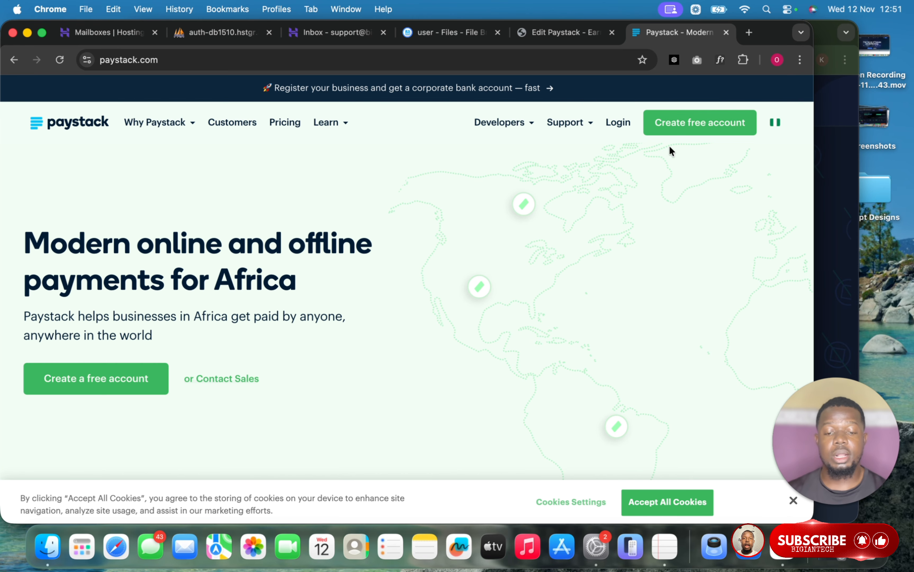
pyautogui.click(726, 33)
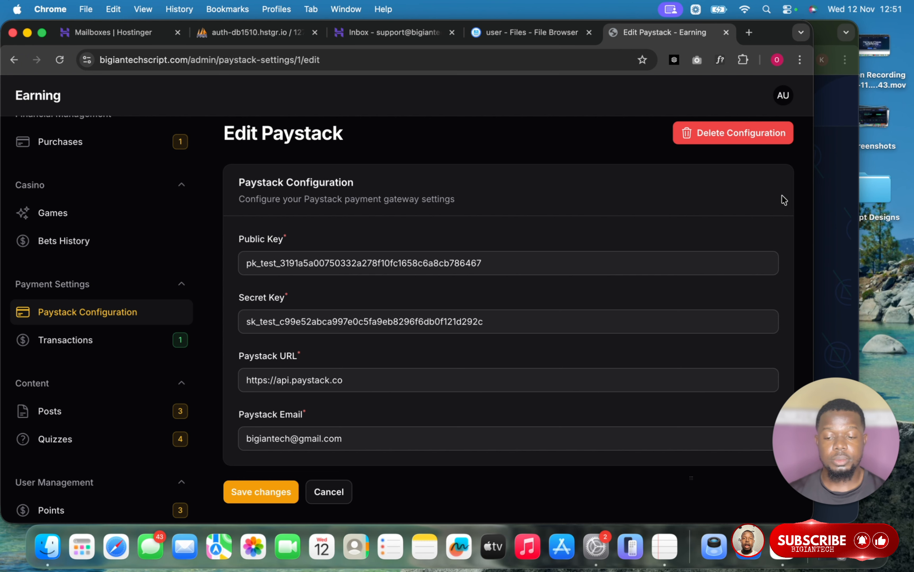
# Switch to the customer's site window and open the Pay with Secure Gateway payment form
pyautogui.click(836, 228)
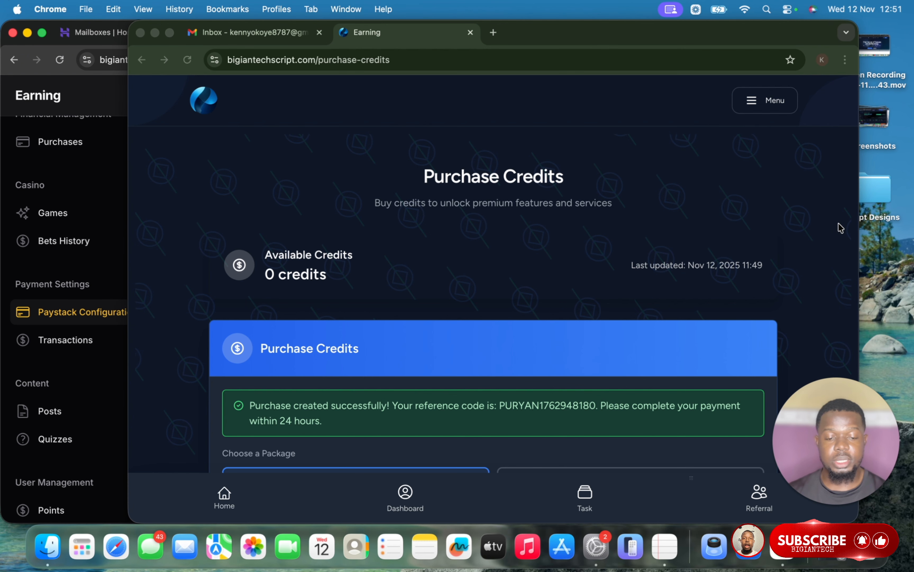
pyautogui.click(752, 105)
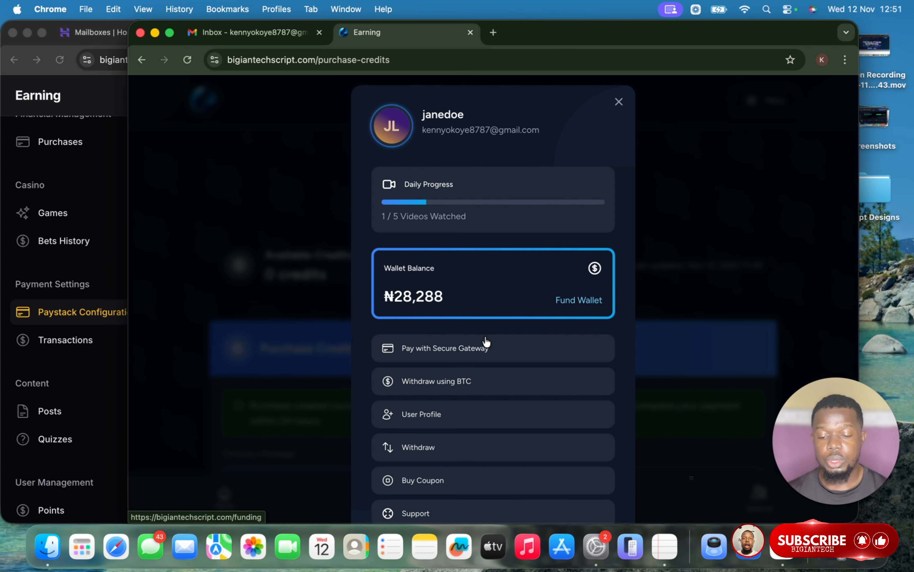
pyautogui.click(488, 352)
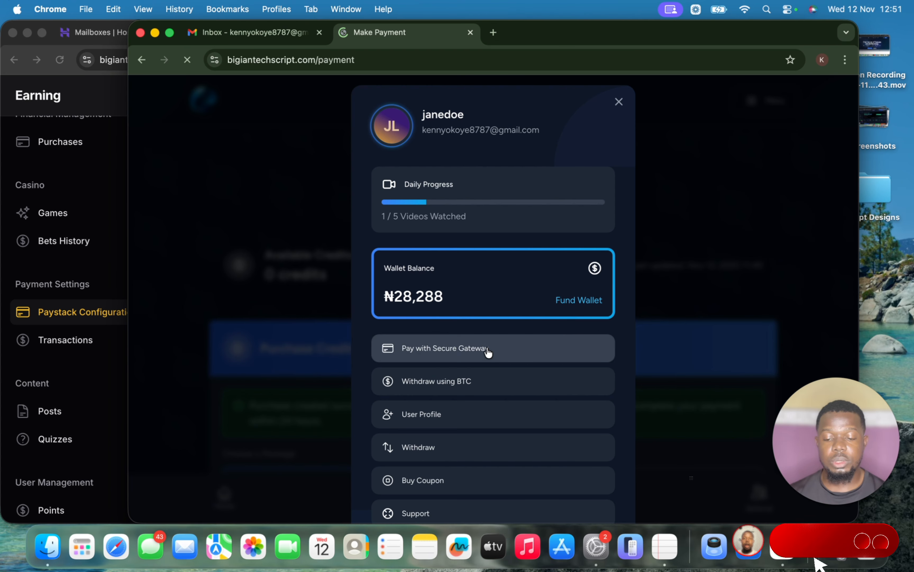
pyautogui.scroll(-10, 548, 342)
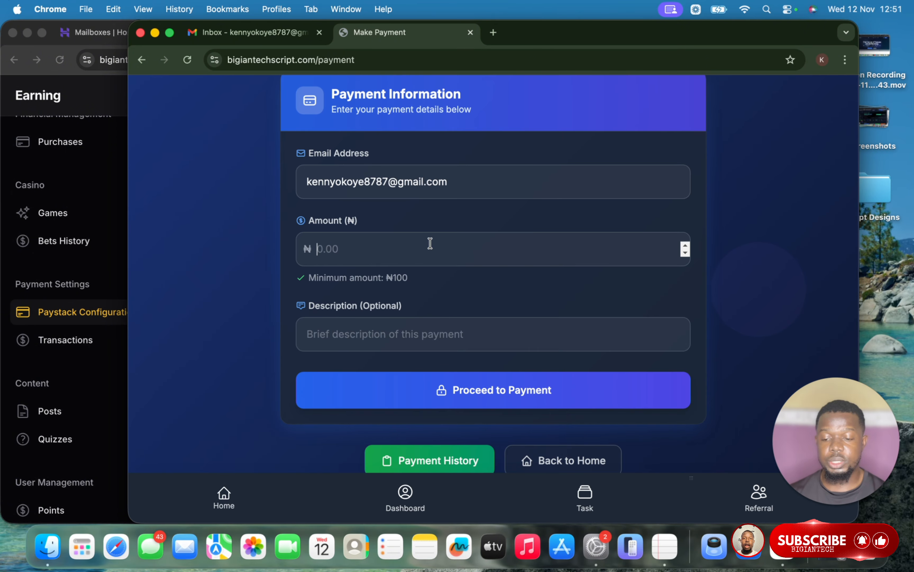
# Fill in a payment amount of 50000.00 with the description "credits" and proceed to payment
pyautogui.click(430, 243)
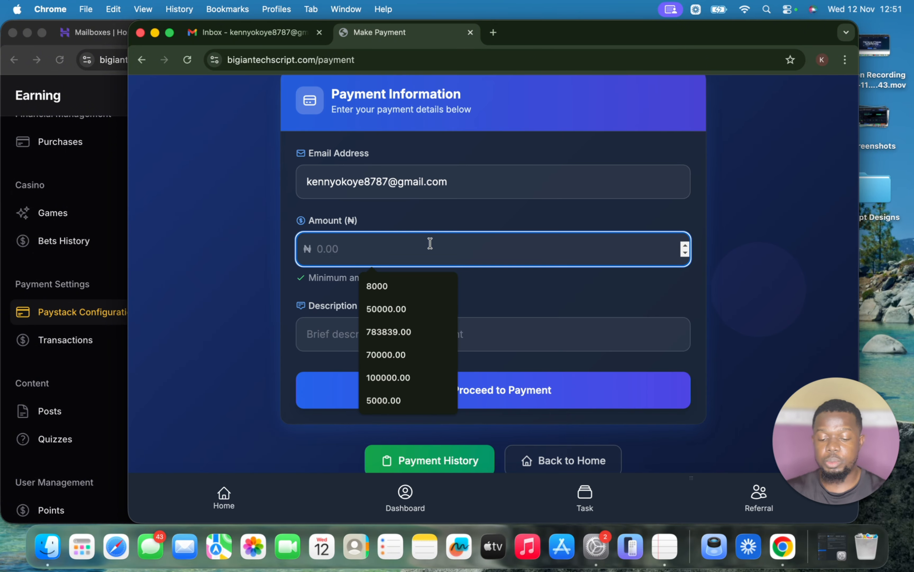
pyautogui.click(390, 308)
pyautogui.click(408, 337)
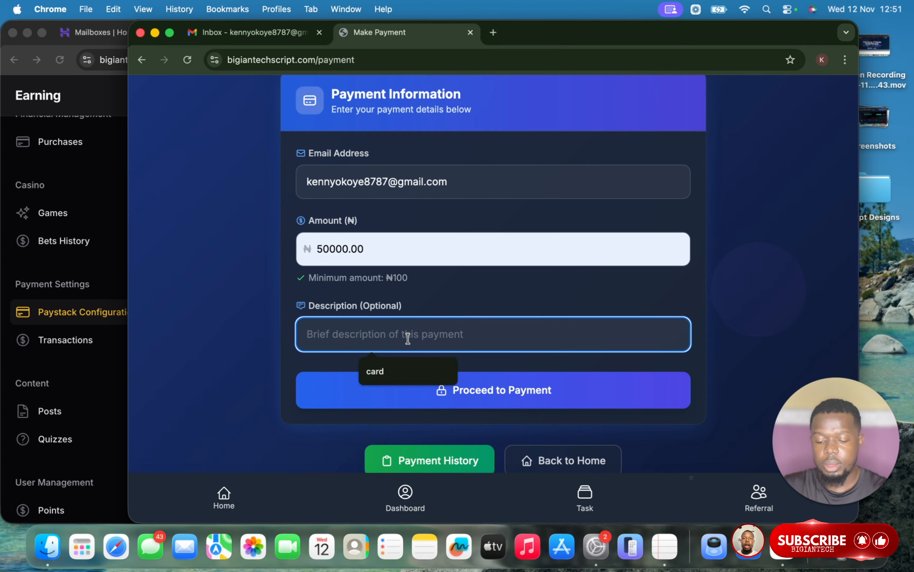
pyautogui.write('credits')
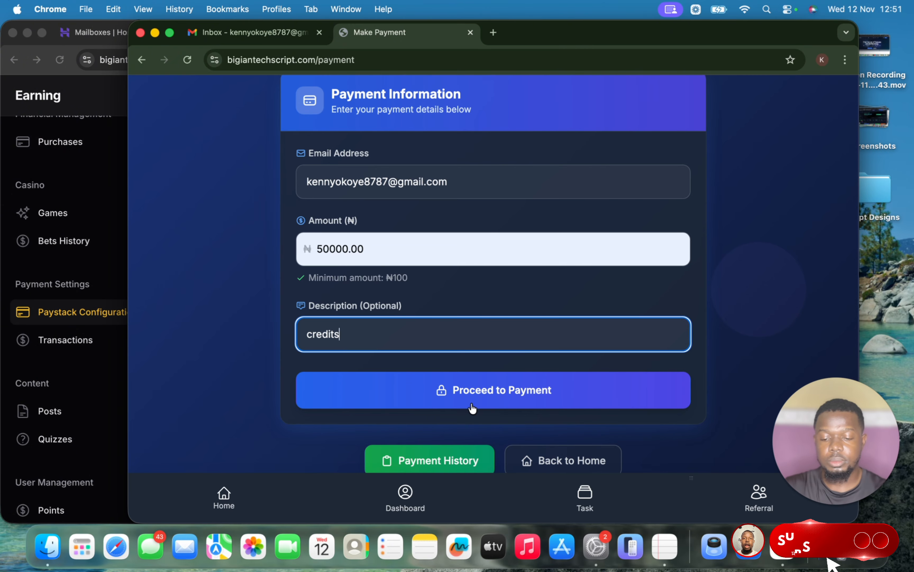
pyautogui.click(486, 395)
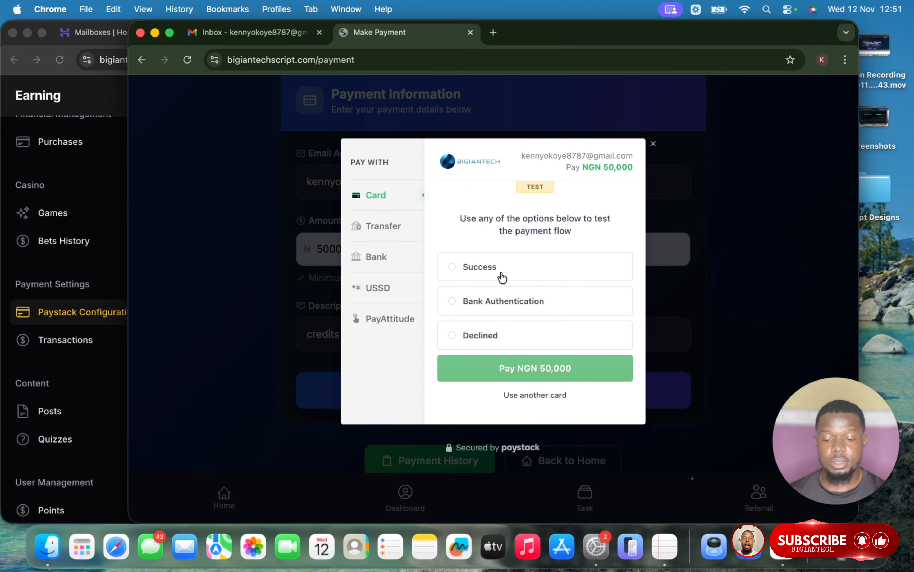
# Pay the NGN 50,000 with the Success test card option and review the payment status page
pyautogui.click(503, 278)
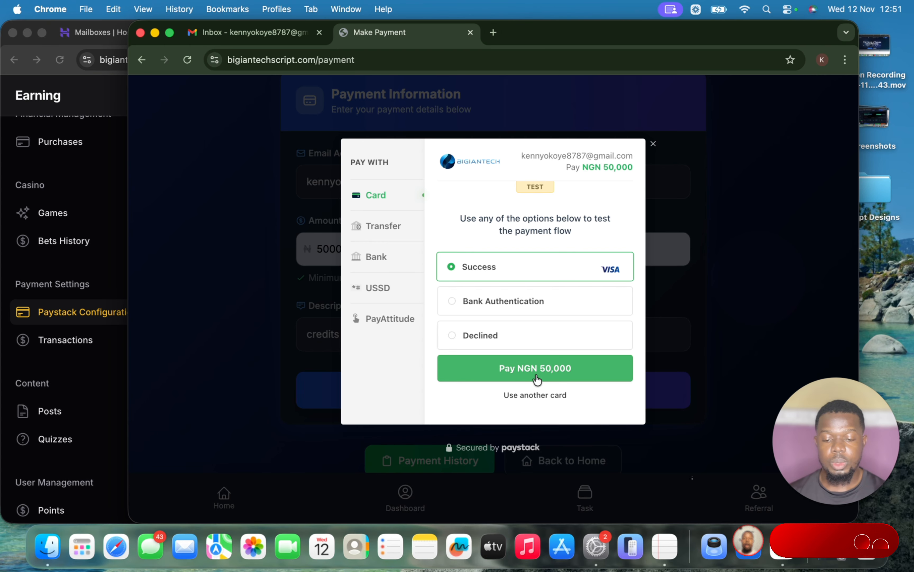
pyautogui.click(538, 374)
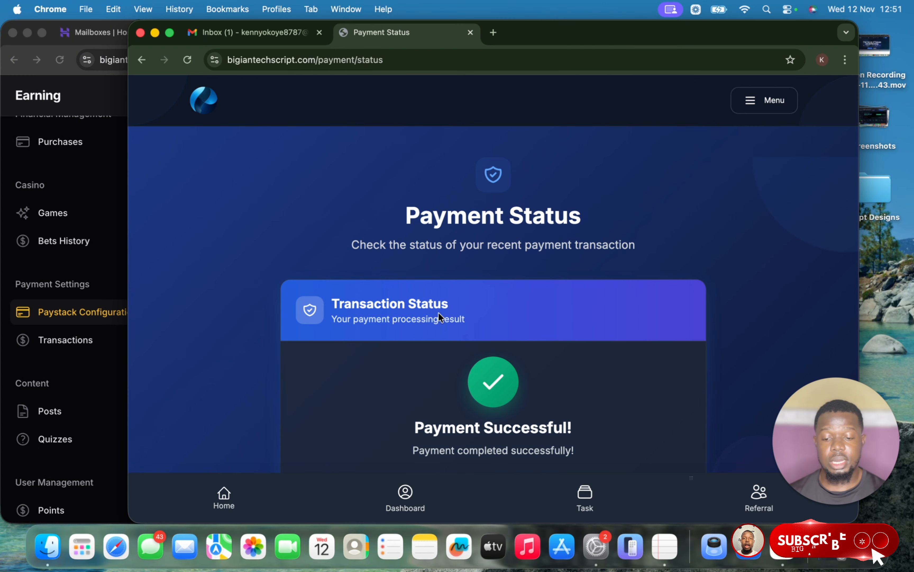
pyautogui.scroll(-4, 439, 313)
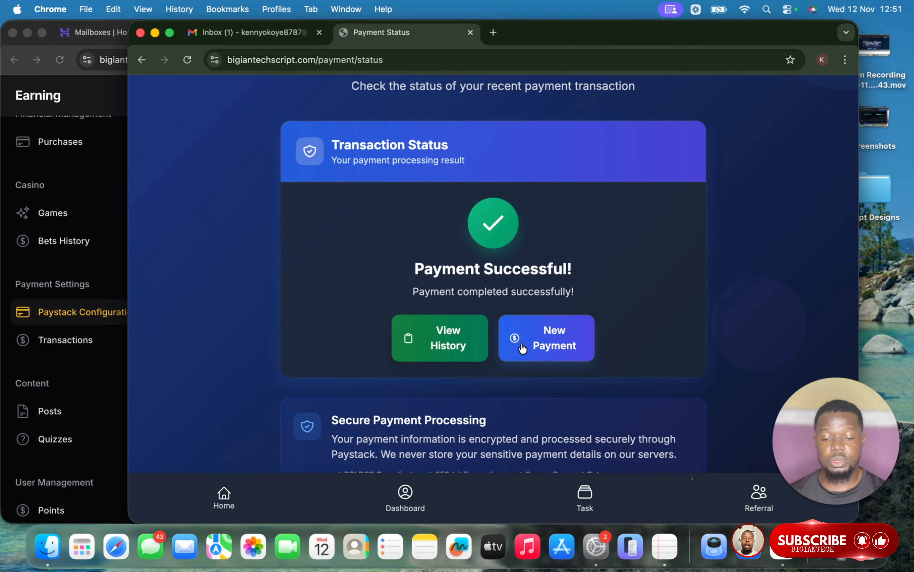
# Switch to the admin panel and open the payment Transactions list to check the new payment's details
pyautogui.click(73, 358)
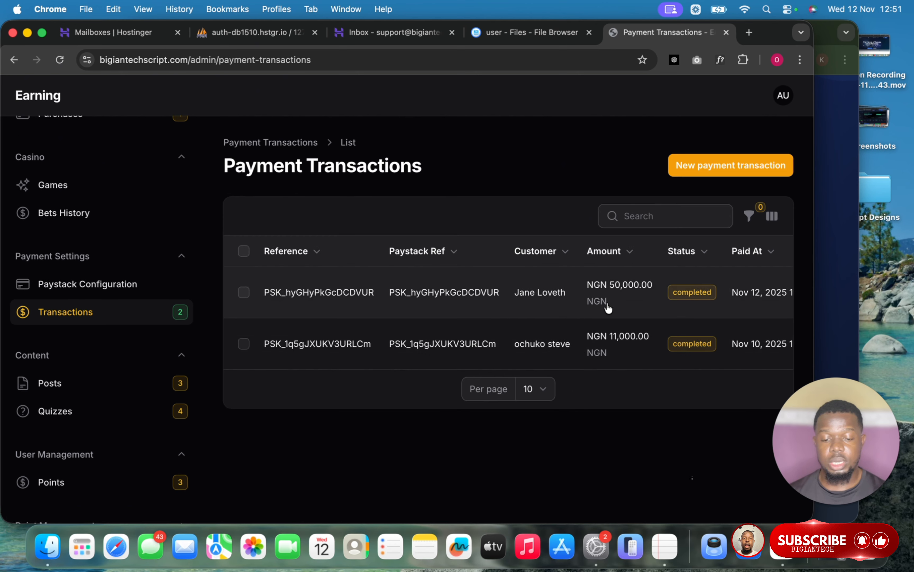
pyautogui.hscroll(3, 608, 308)
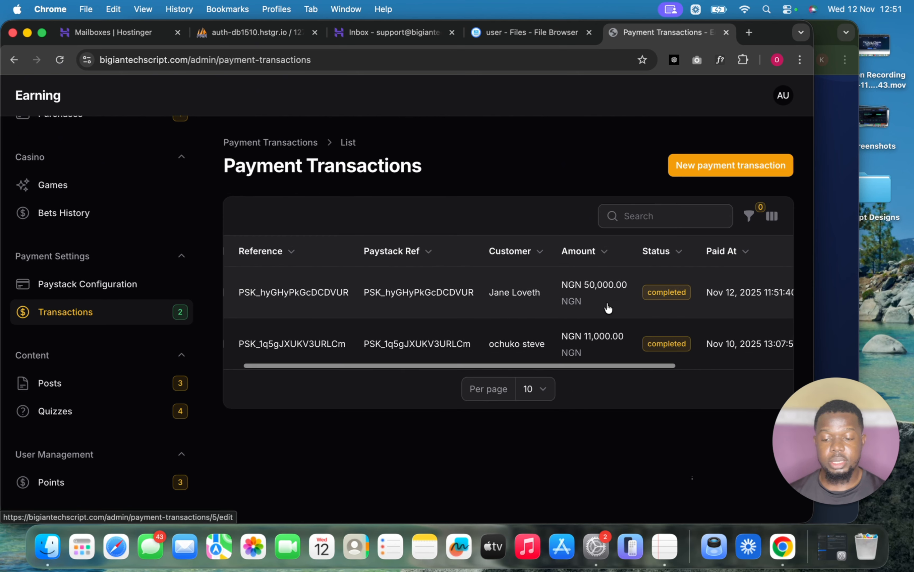
# Open the Paystack receipt e-mail in the customer's Gmail, read its transaction details, and return to the inbox
pyautogui.click(848, 272)
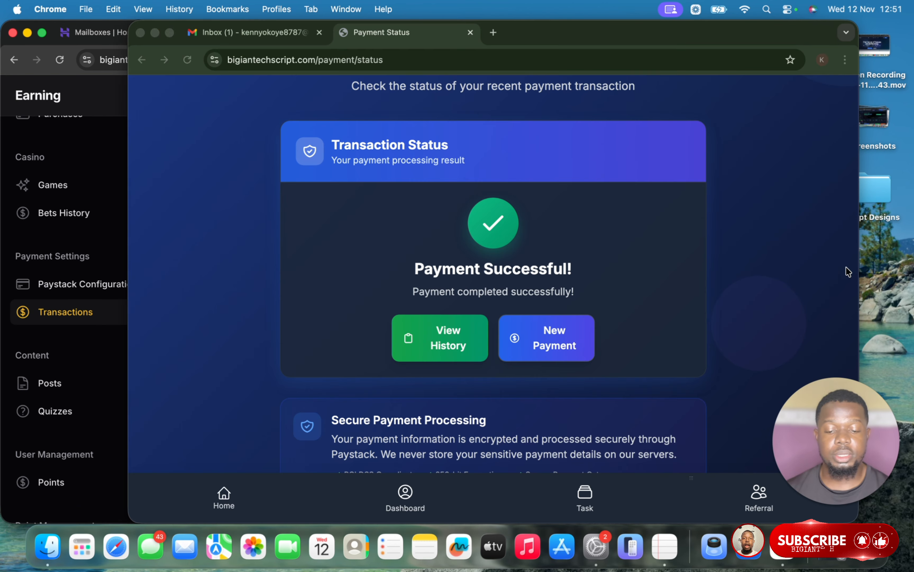
pyautogui.click(278, 36)
pyautogui.click(480, 284)
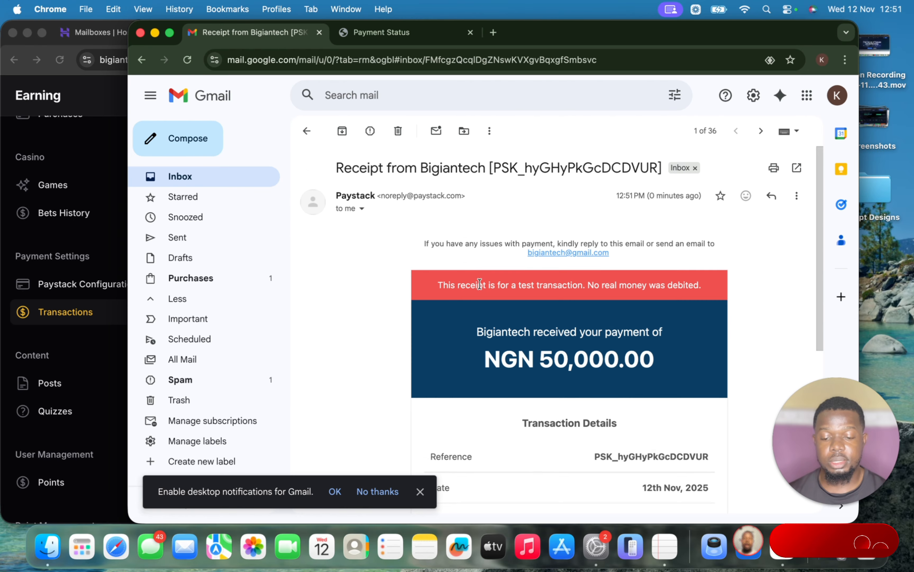
pyautogui.scroll(-5, 480, 284)
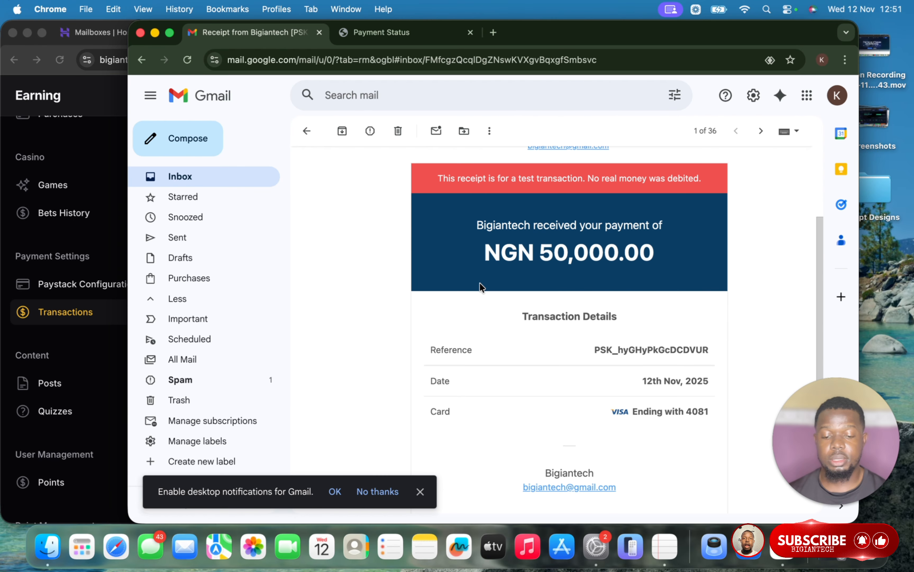
pyautogui.scroll(5, 480, 286)
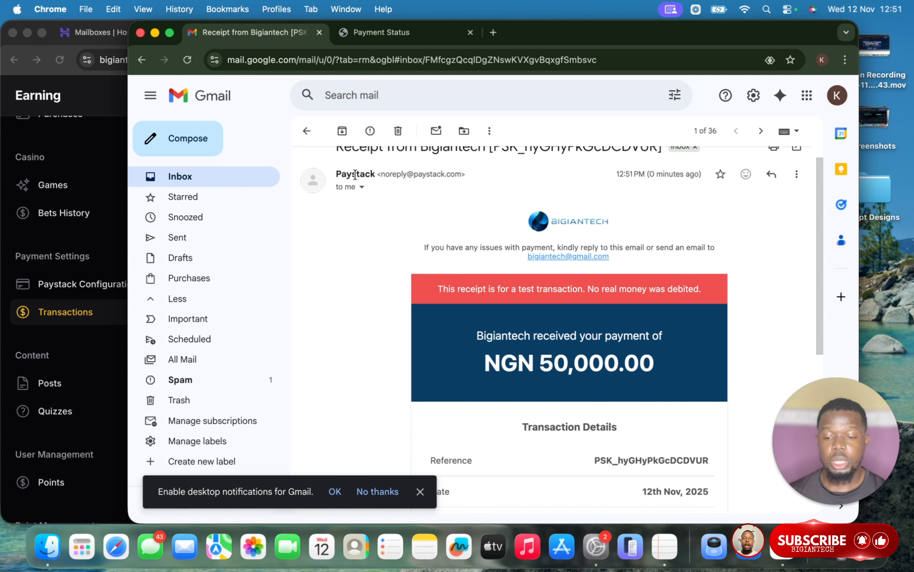
pyautogui.click(307, 131)
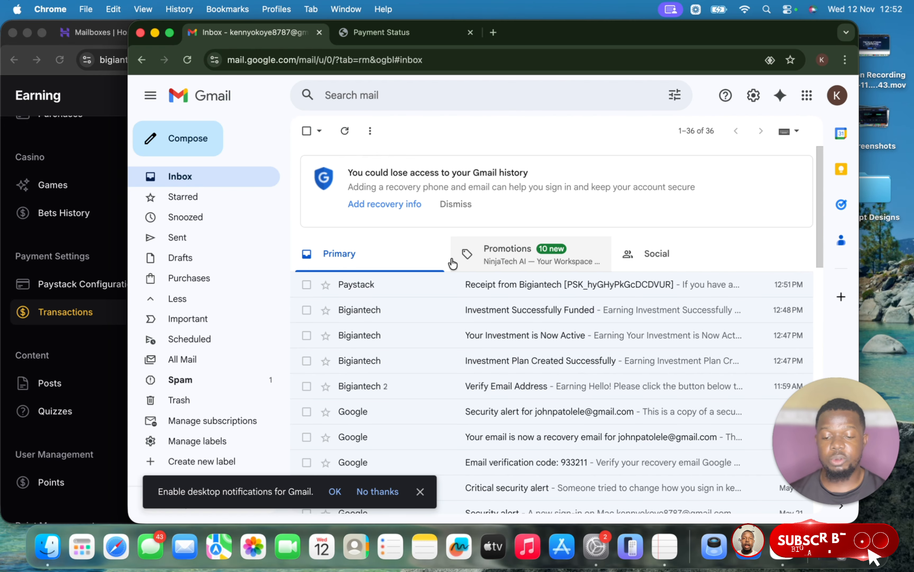
# Return to the admin panel and review the Payment Transactions references and the remaining navigation sections
pyautogui.click(71, 341)
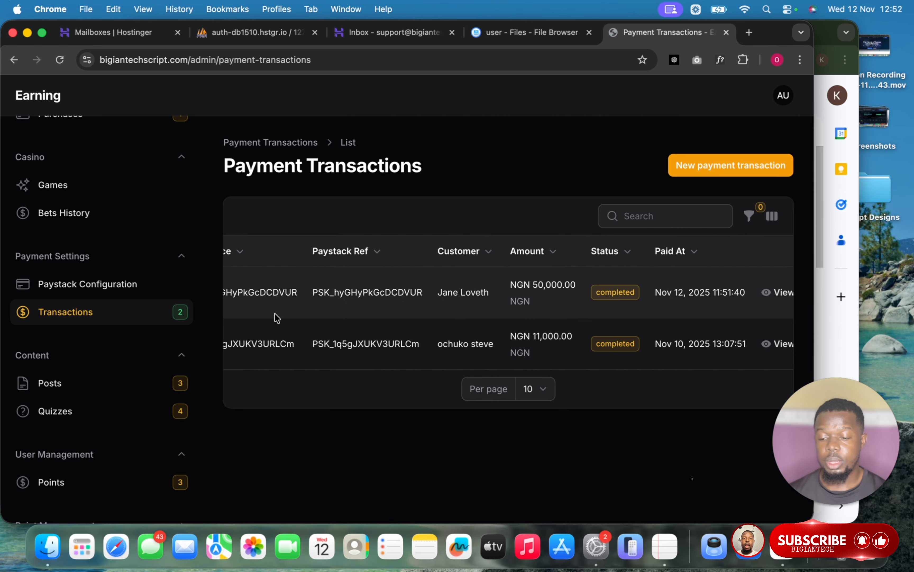
pyautogui.hscroll(-5, 278, 318)
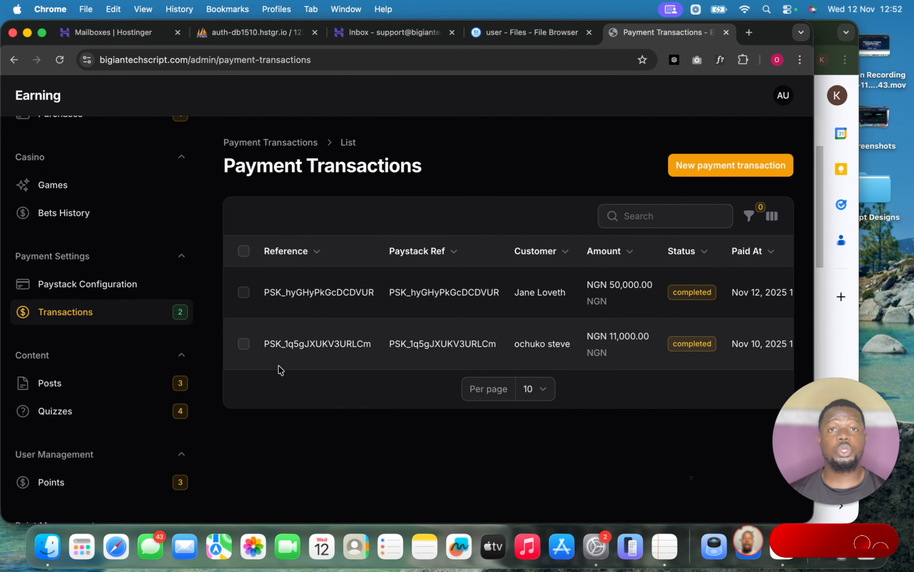
pyautogui.scroll(-2, 108, 372)
pyautogui.scroll(-5, 108, 373)
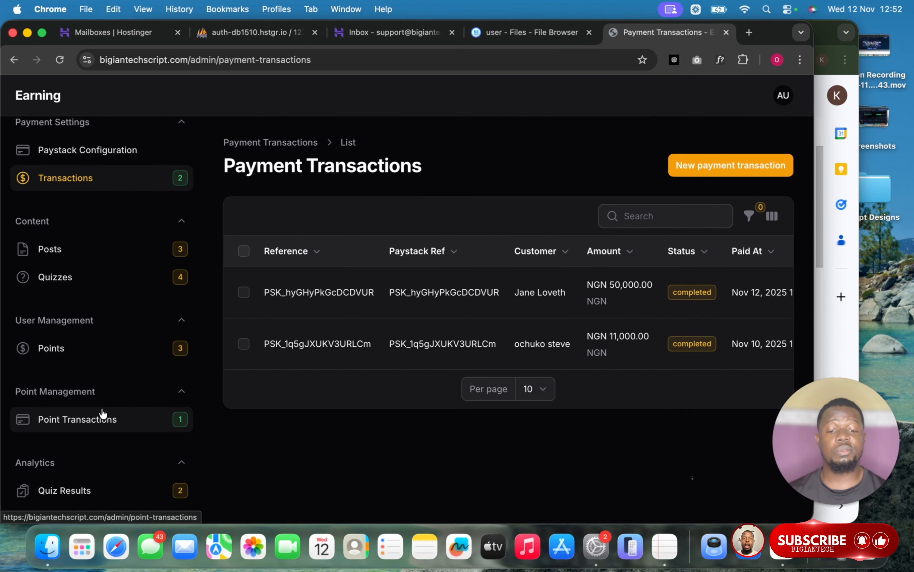
# On the customer's site, open the Fund Wallet page and review the coupon redemption form and funding history
pyautogui.click(835, 345)
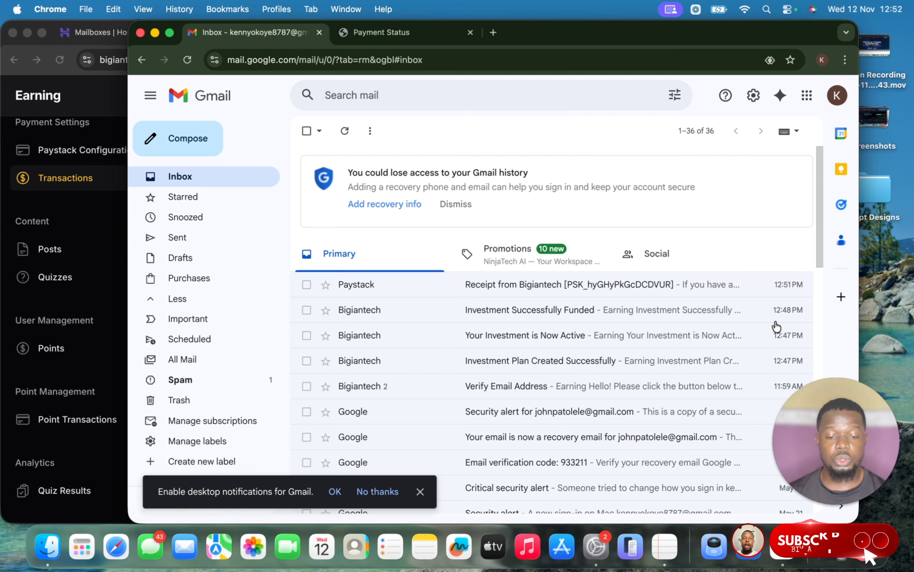
pyautogui.click(389, 26)
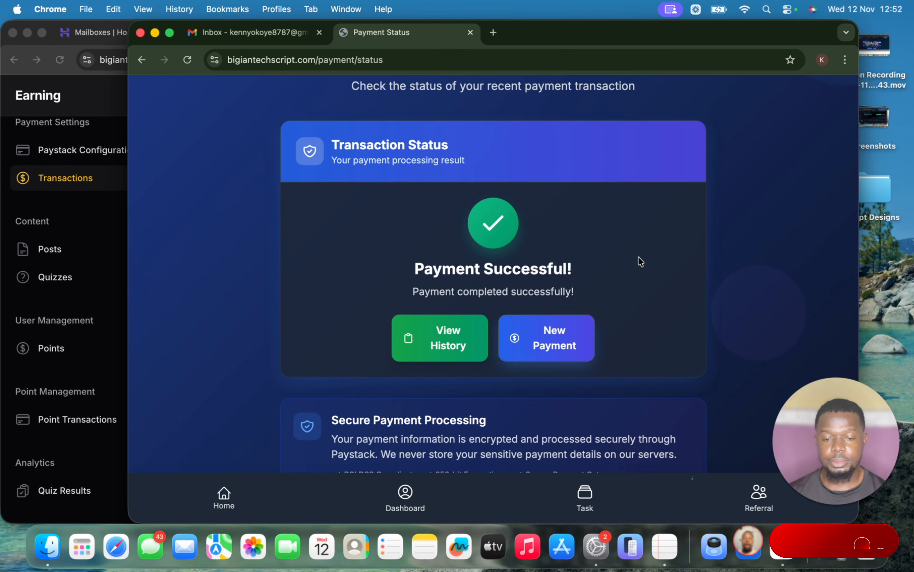
pyautogui.scroll(5, 638, 257)
pyautogui.click(747, 106)
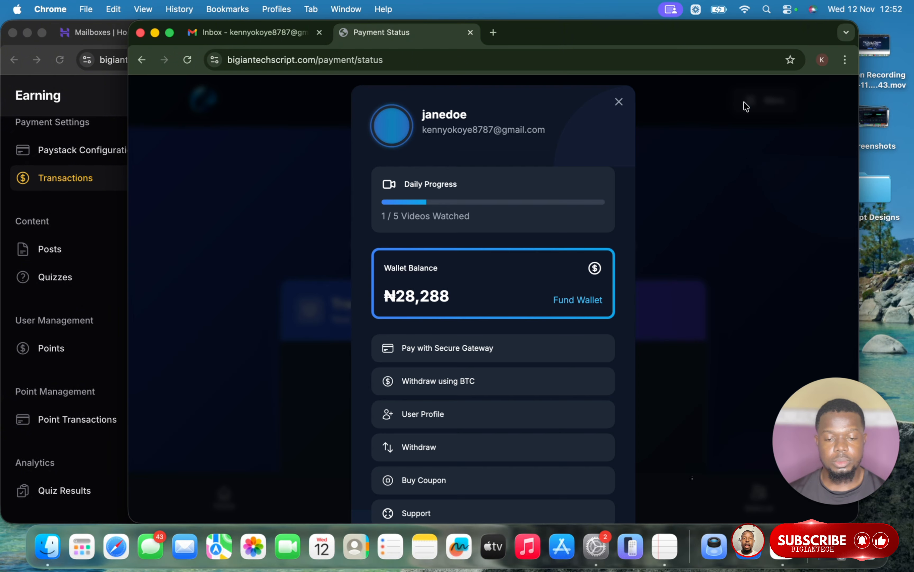
pyautogui.scroll(-2, 542, 343)
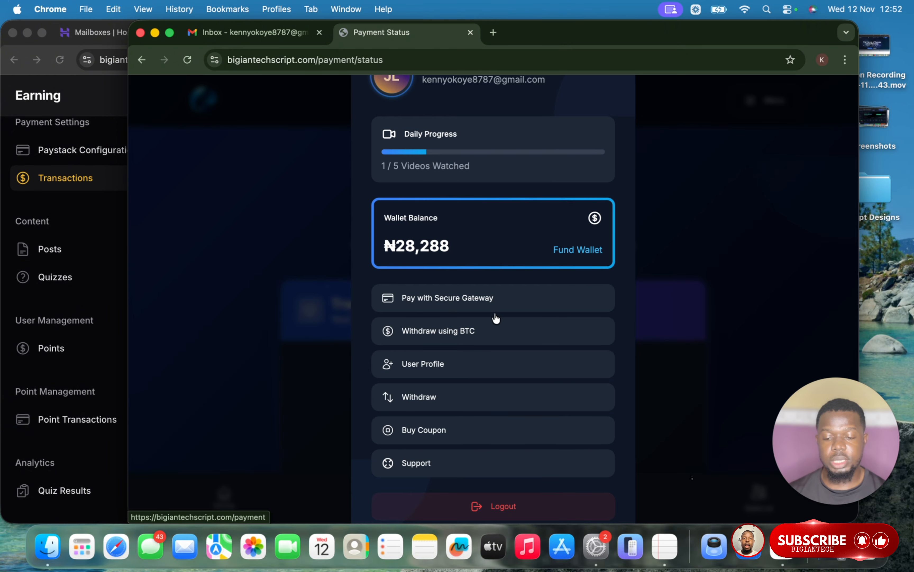
pyautogui.click(585, 250)
pyautogui.scroll(-3, 586, 249)
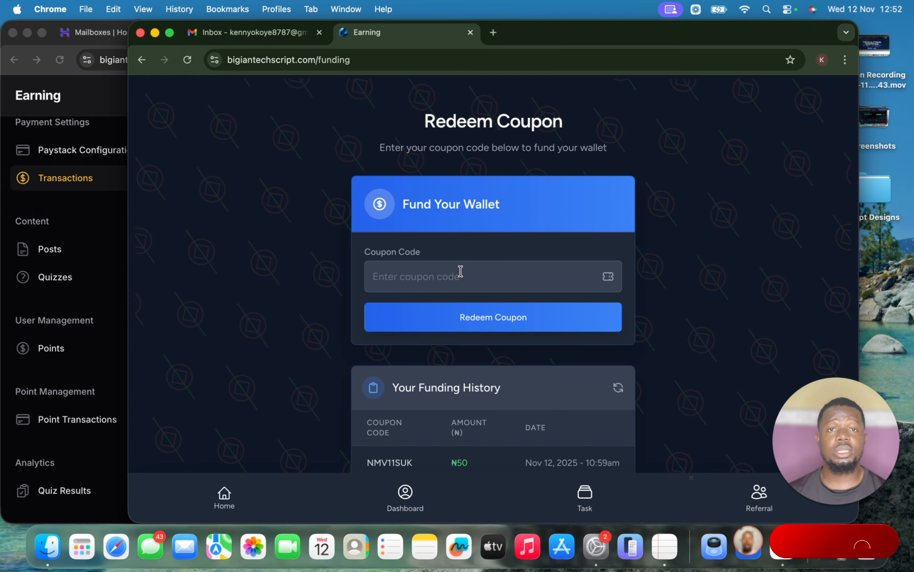
pyautogui.scroll(-3, 501, 262)
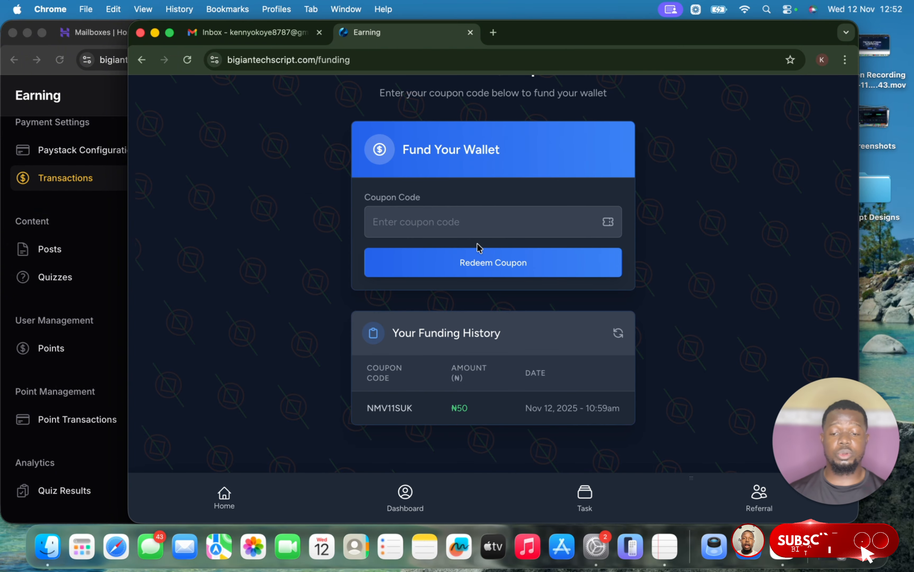
# Switch back to the admin panel and open the Purchases list under Financial Management
pyautogui.click(62, 300)
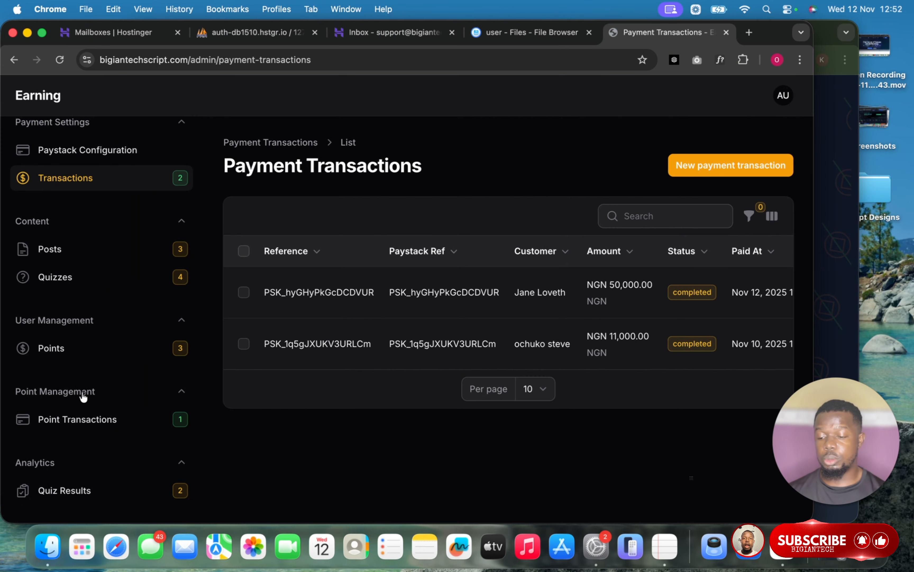
pyautogui.scroll(10, 84, 395)
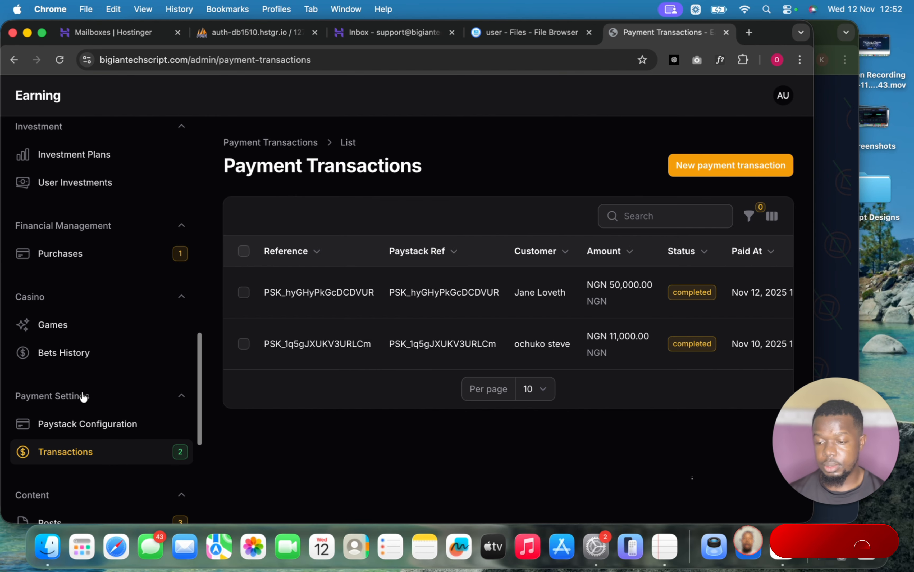
pyautogui.scroll(2, 86, 329)
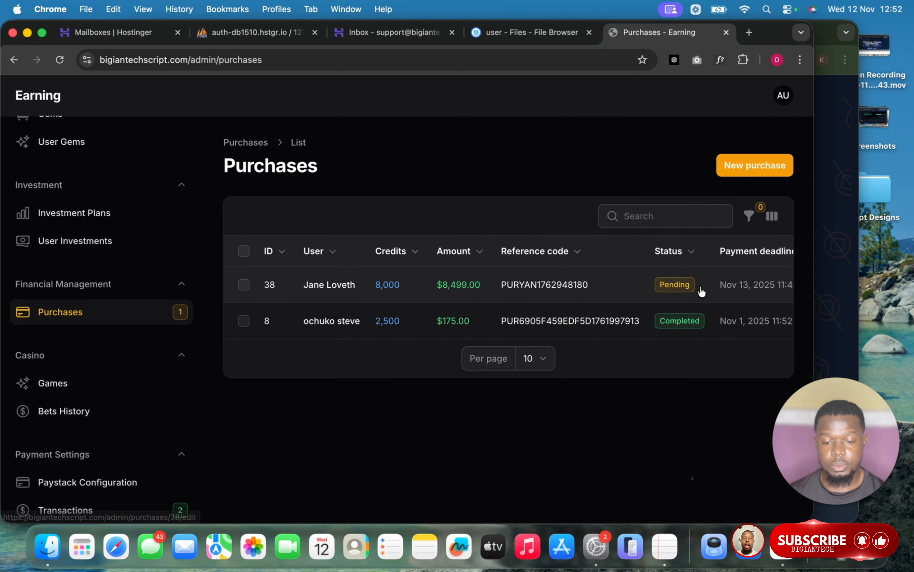
# Mark the pending 8,000-credit purchase as complete in the admin Purchases list
pyautogui.hscroll(5, 702, 291)
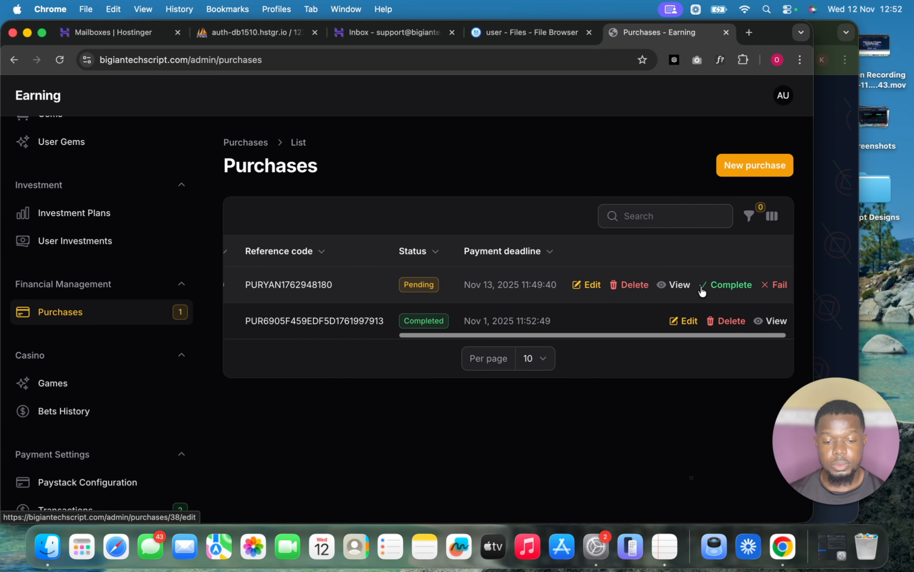
pyautogui.click(719, 284)
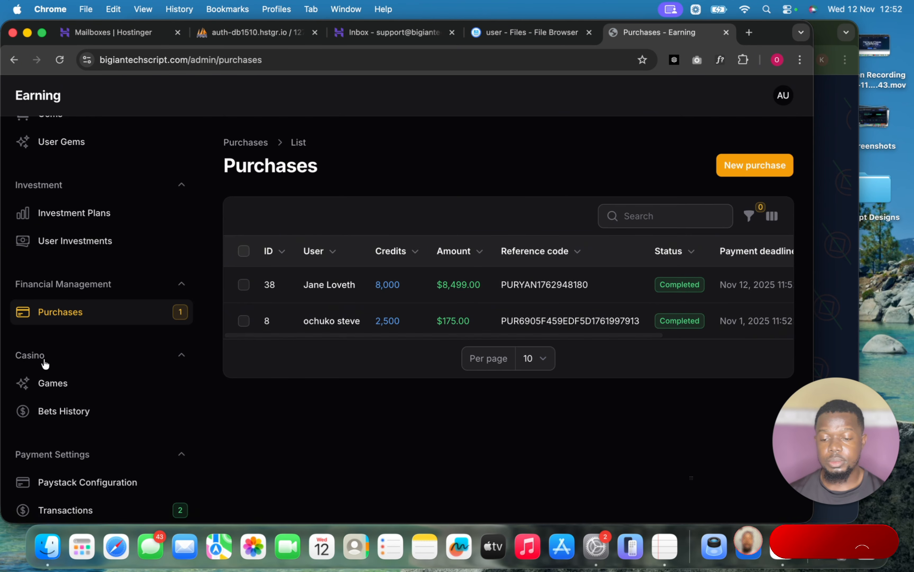
pyautogui.scroll(7, 45, 363)
pyautogui.scroll(10, 44, 358)
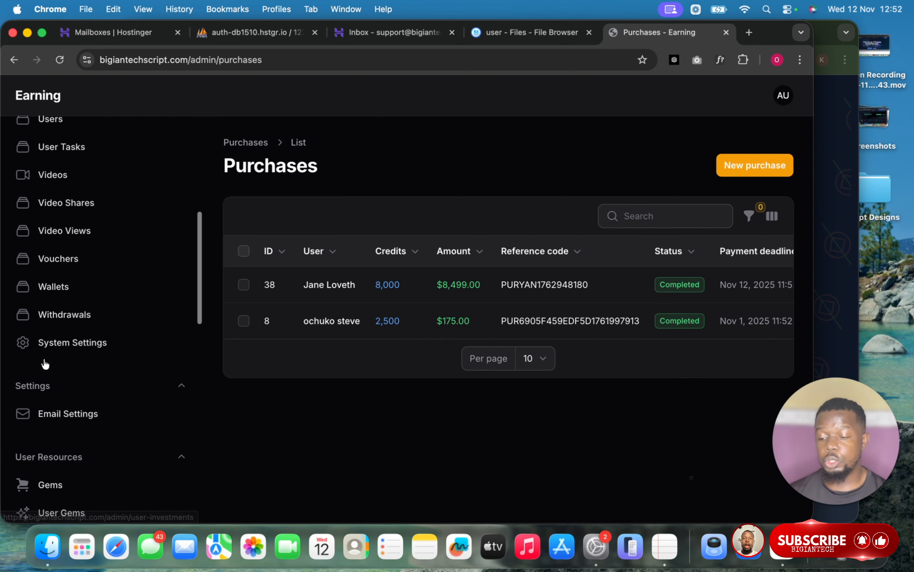
# On the customer's site, open Purchase Credits from the dashboard and review the available credits, packages and purchase history
pyautogui.click(825, 220)
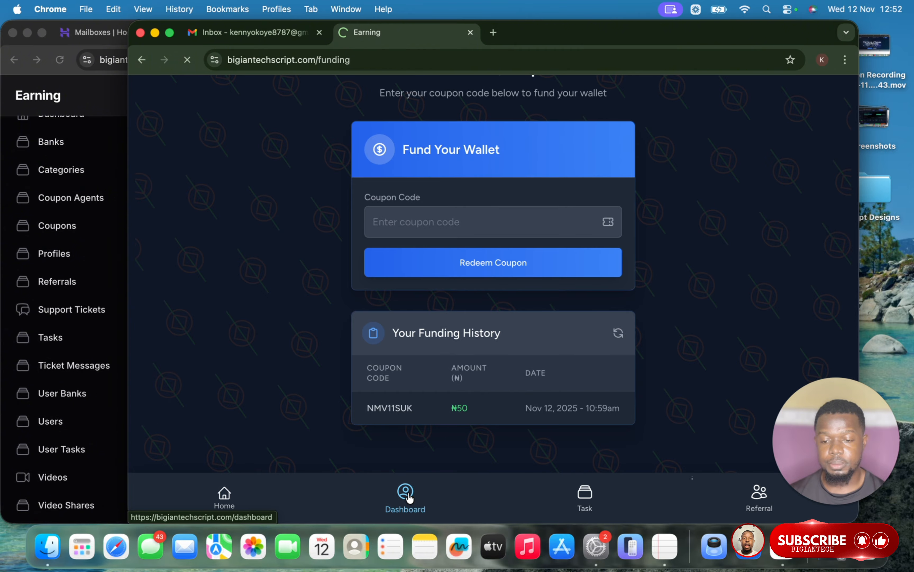
pyautogui.scroll(-8, 465, 401)
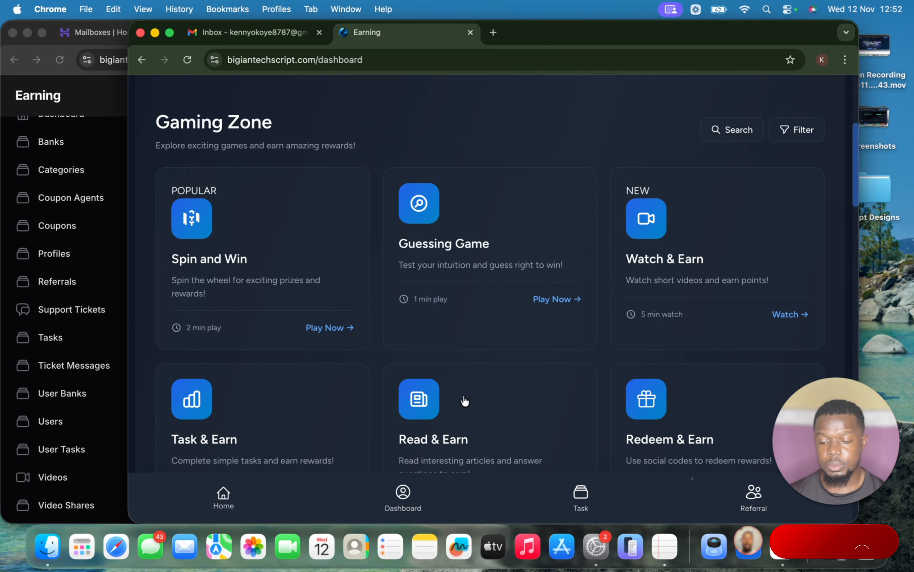
pyautogui.scroll(-10, 465, 400)
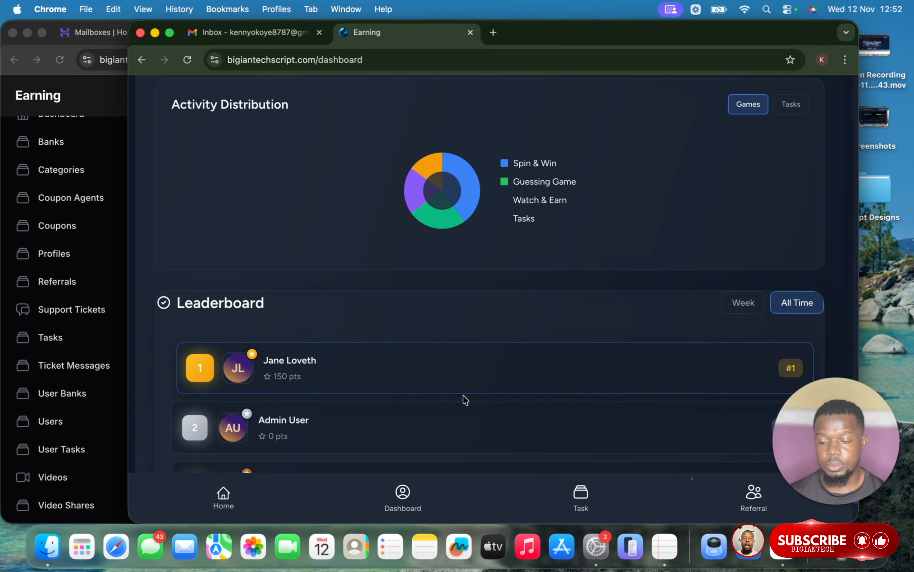
pyautogui.scroll(-2, 465, 400)
pyautogui.scroll(6, 466, 400)
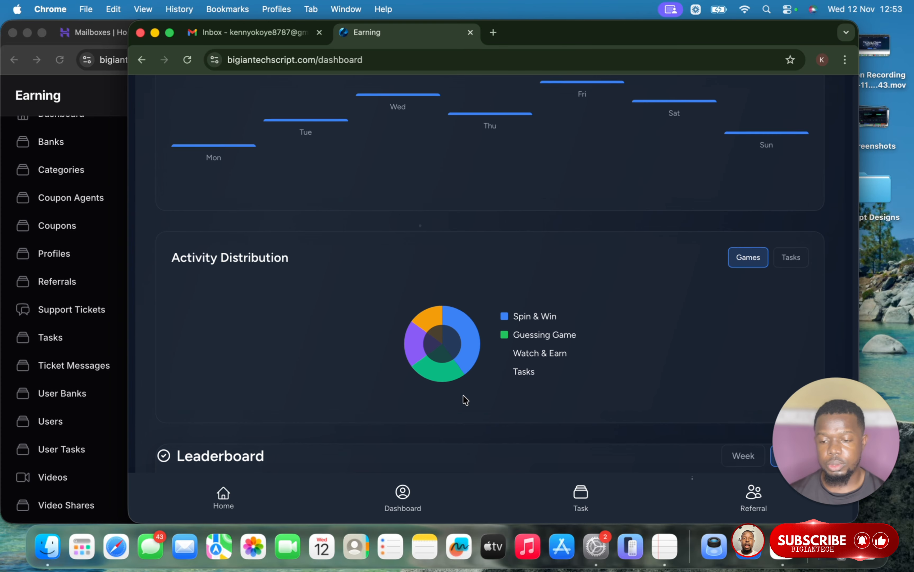
pyautogui.scroll(8, 465, 400)
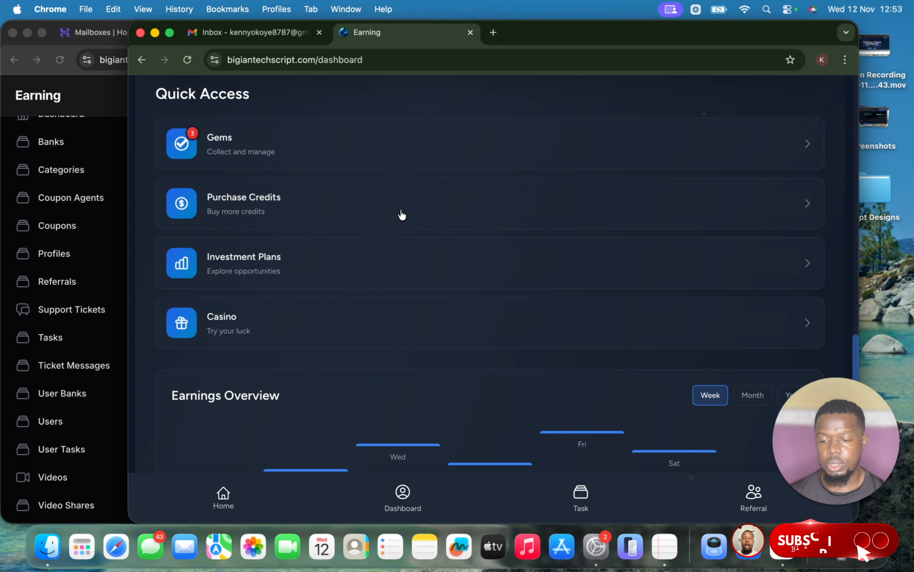
pyautogui.click(402, 203)
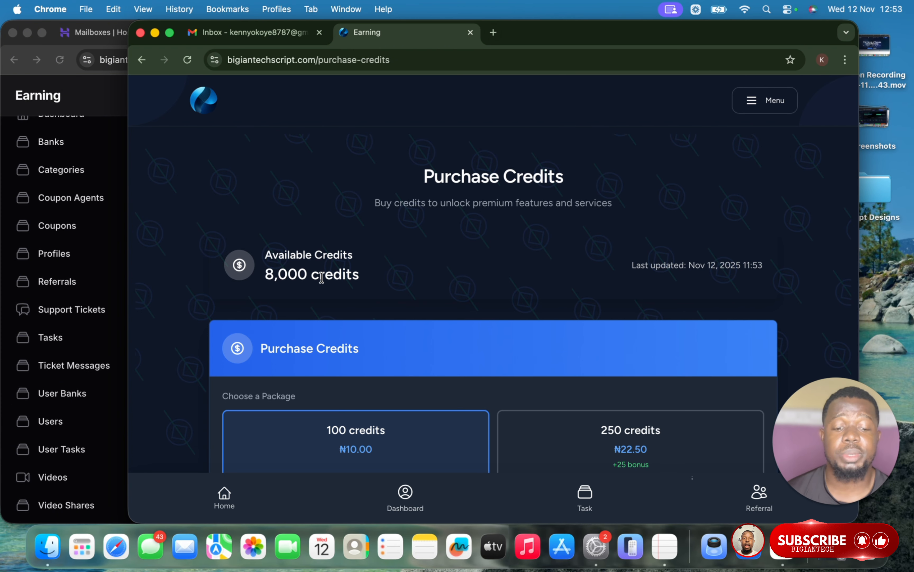
pyautogui.scroll(-10, 322, 278)
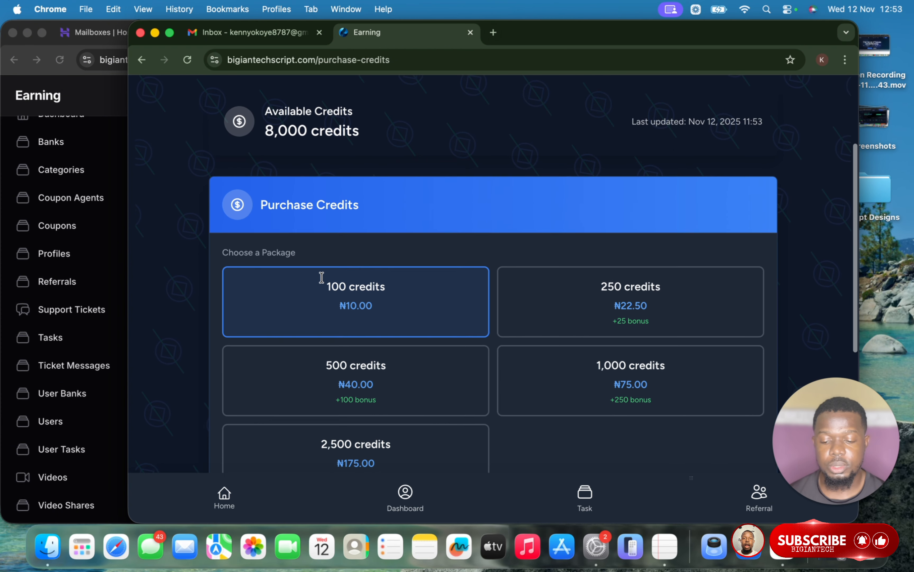
pyautogui.scroll(-6, 323, 282)
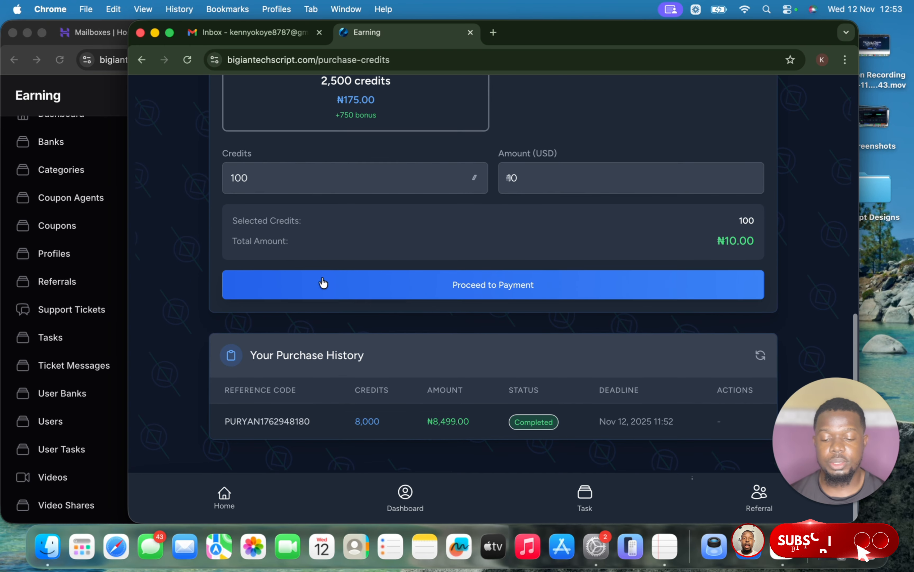
# Return to the customer's dashboard and review its sections, wallet balance and account menu options
pyautogui.click(412, 501)
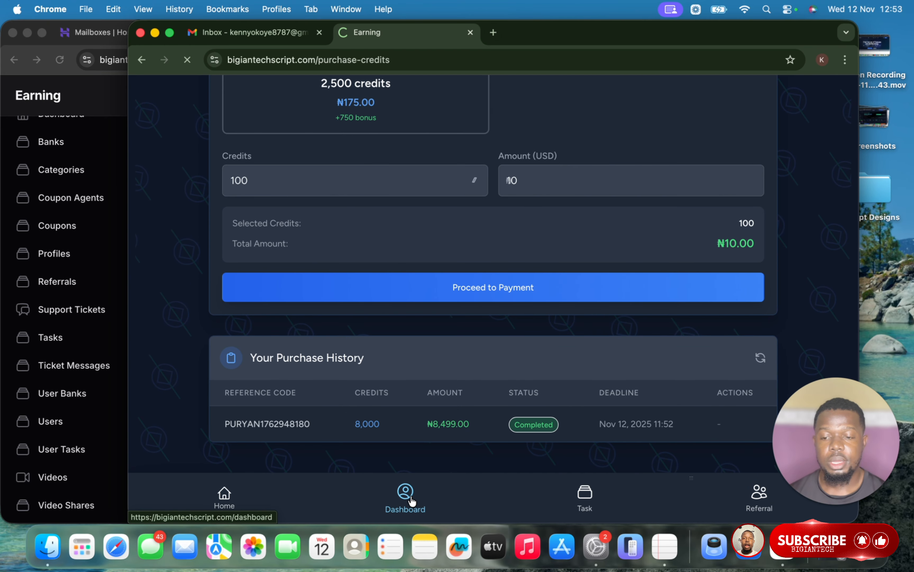
pyautogui.scroll(-9, 512, 369)
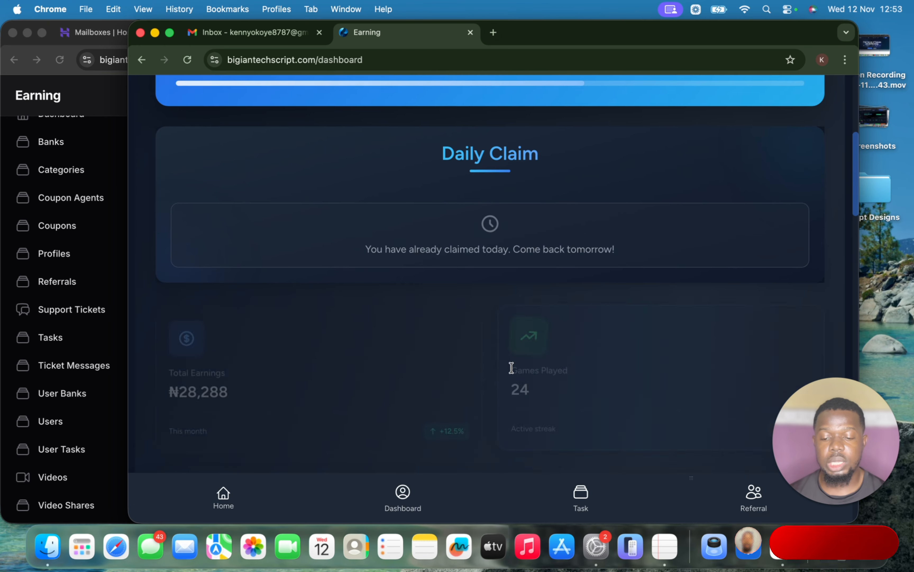
pyautogui.scroll(-15, 512, 369)
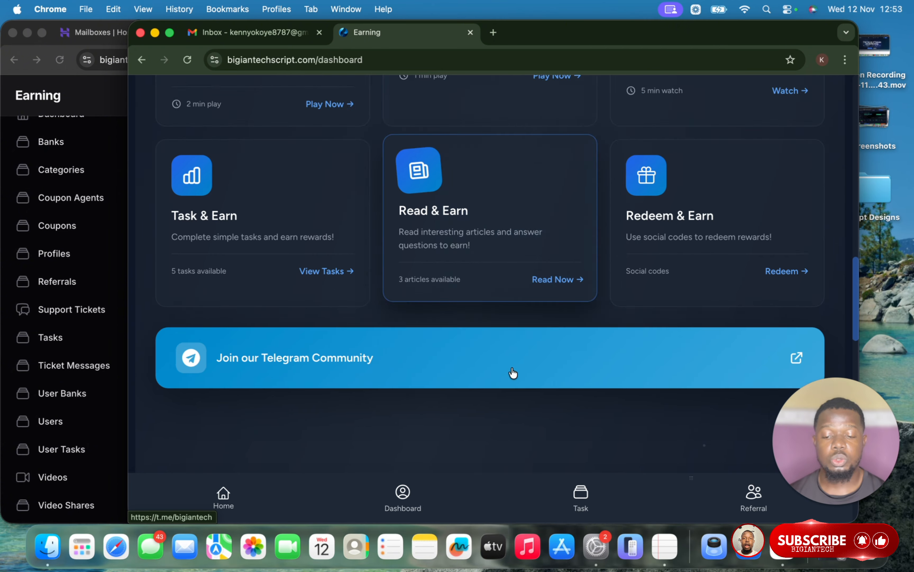
pyautogui.scroll(-7, 513, 372)
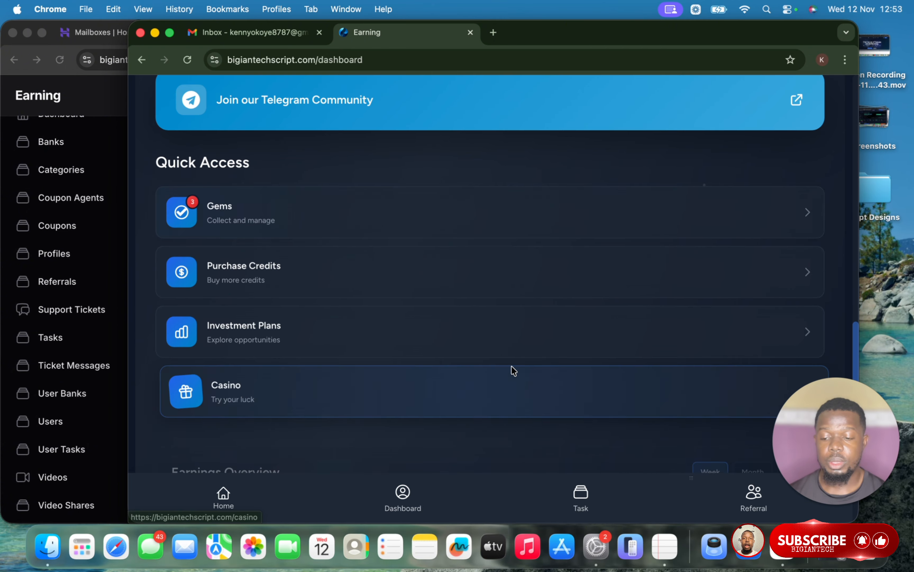
pyautogui.scroll(-8, 514, 370)
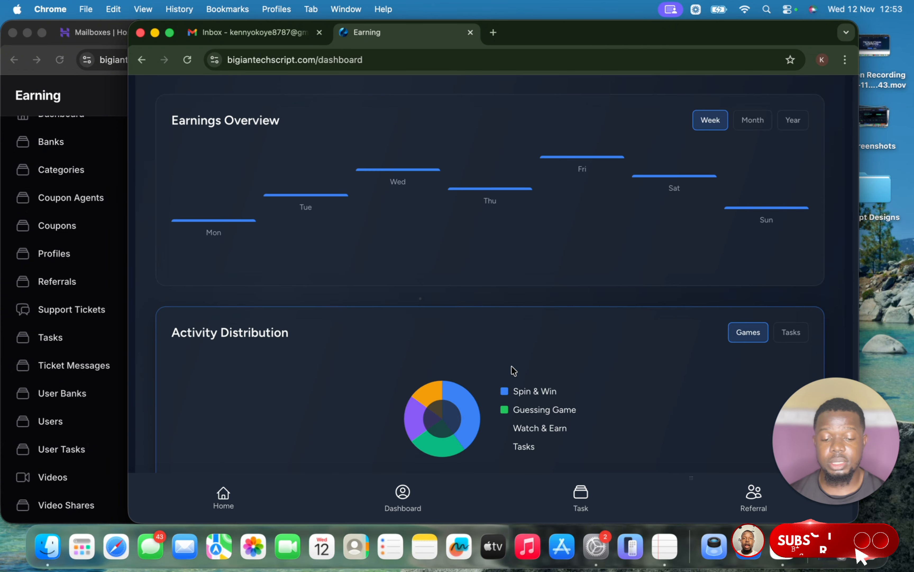
pyautogui.scroll(-8, 512, 365)
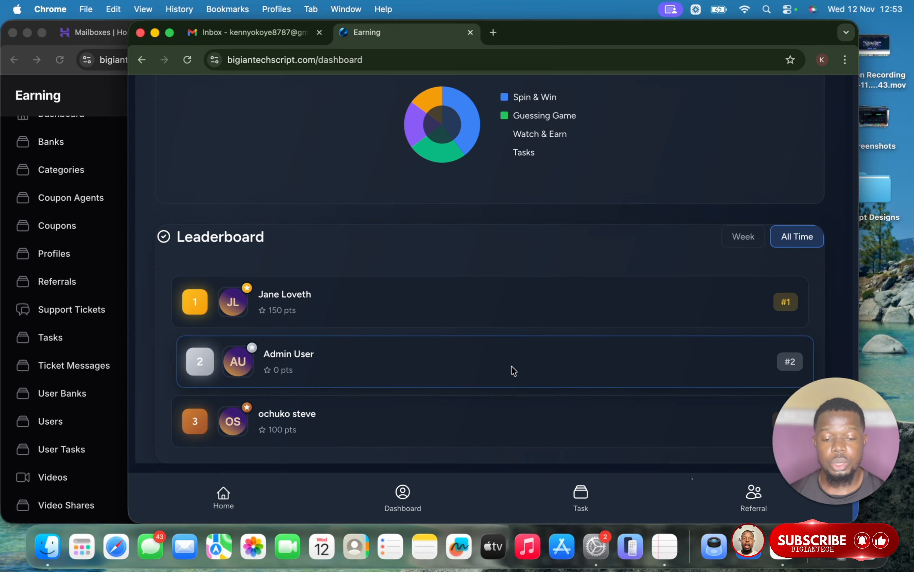
pyautogui.scroll(12, 514, 370)
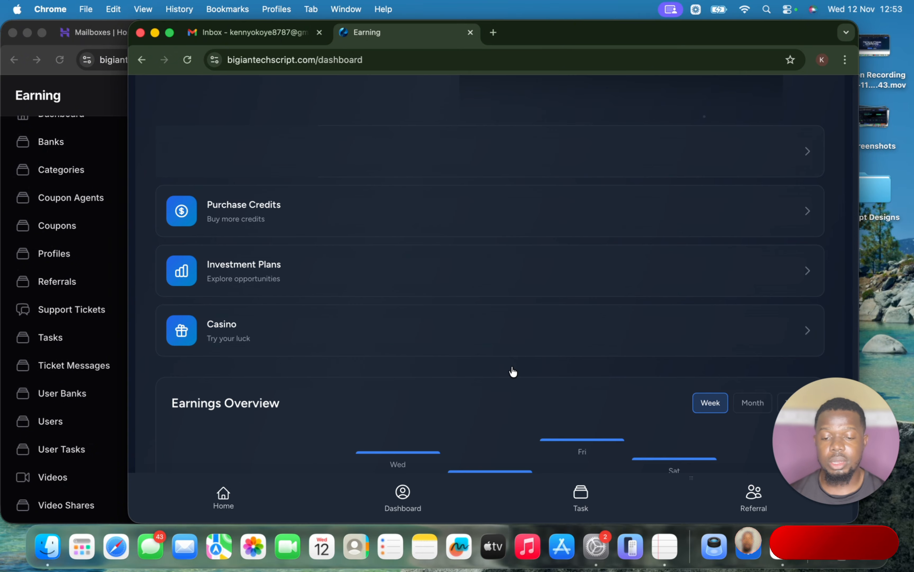
pyautogui.scroll(12, 512, 368)
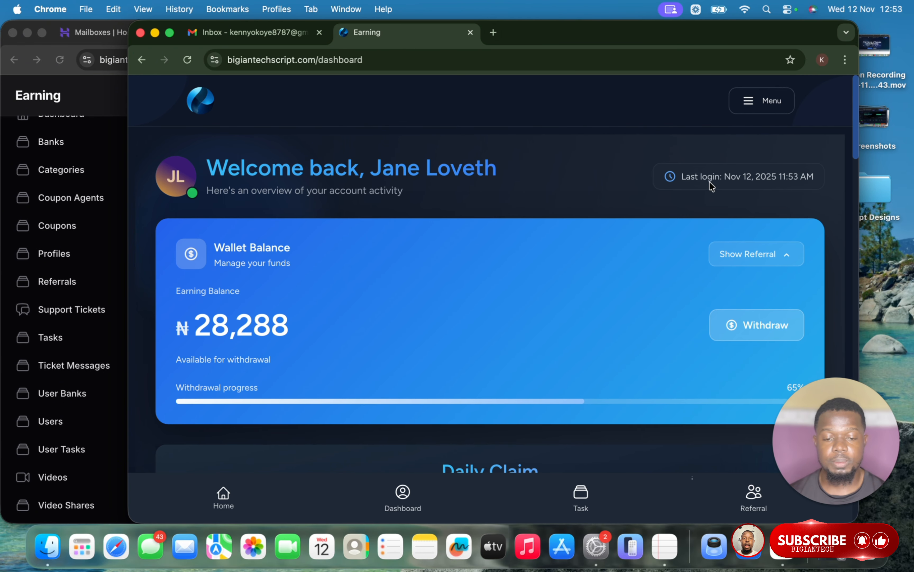
pyautogui.click(751, 98)
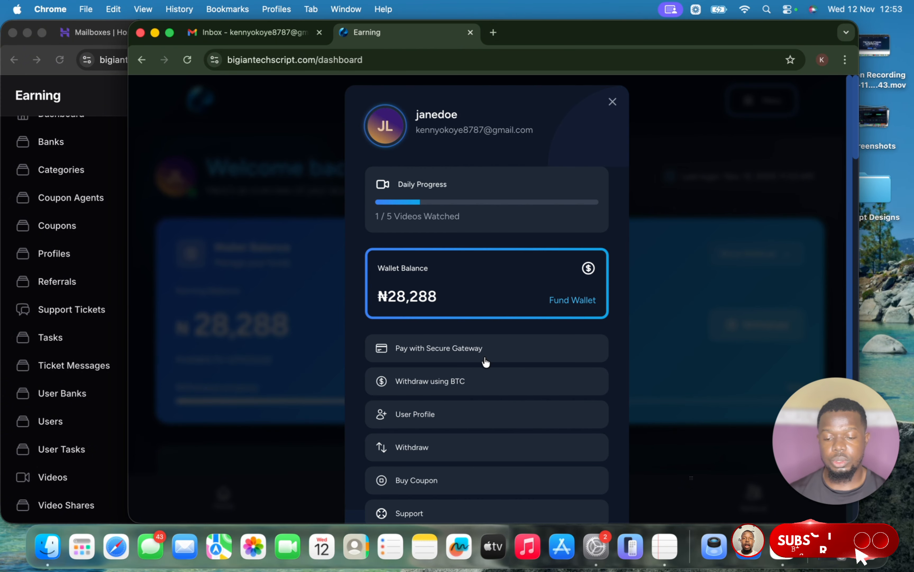
pyautogui.scroll(-2, 484, 362)
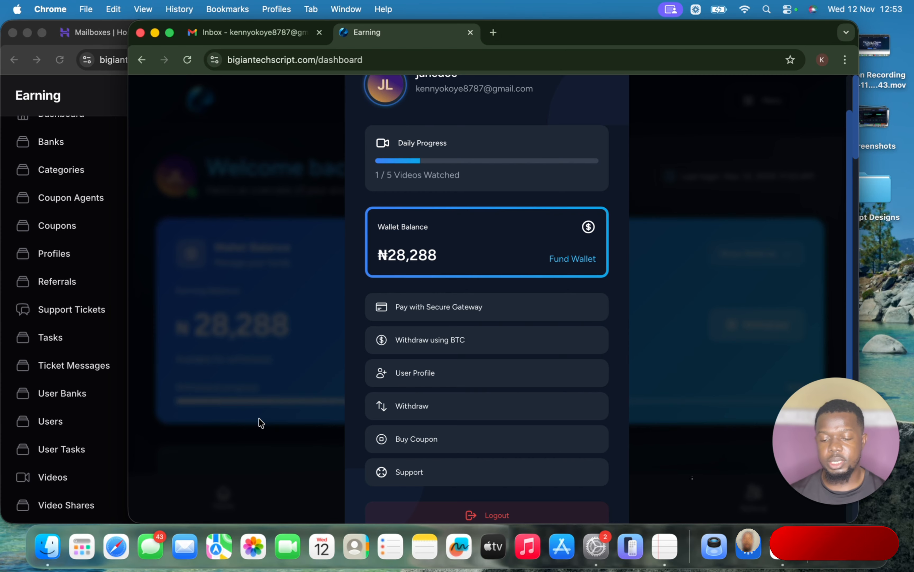
# Switch to the admin panel, review the Users list columns and open the customer's record for editing
pyautogui.click(84, 395)
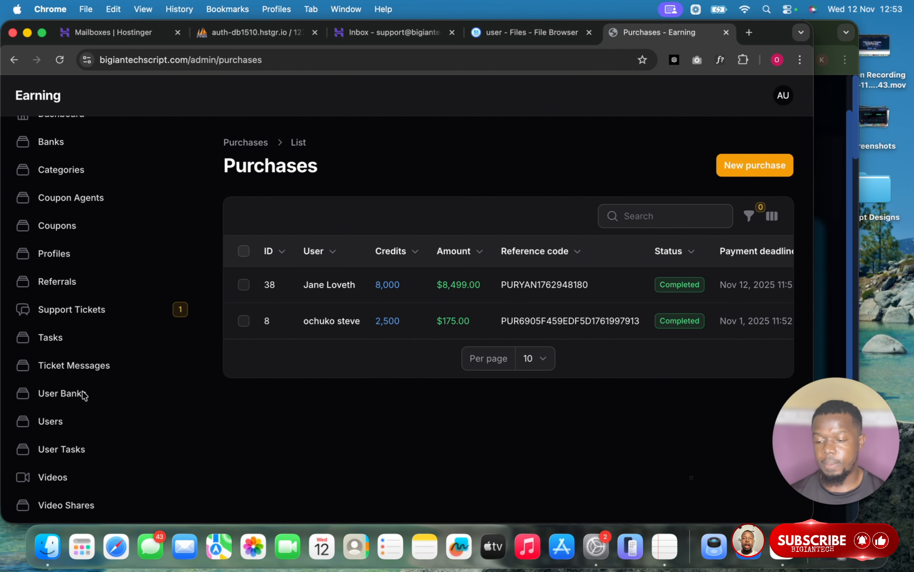
pyautogui.scroll(-3, 84, 394)
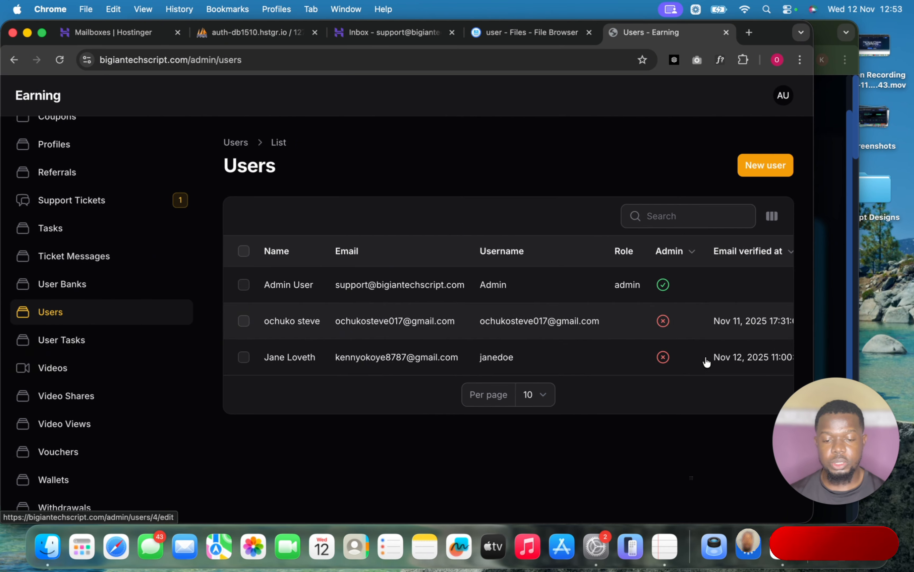
pyautogui.hscroll(10, 706, 359)
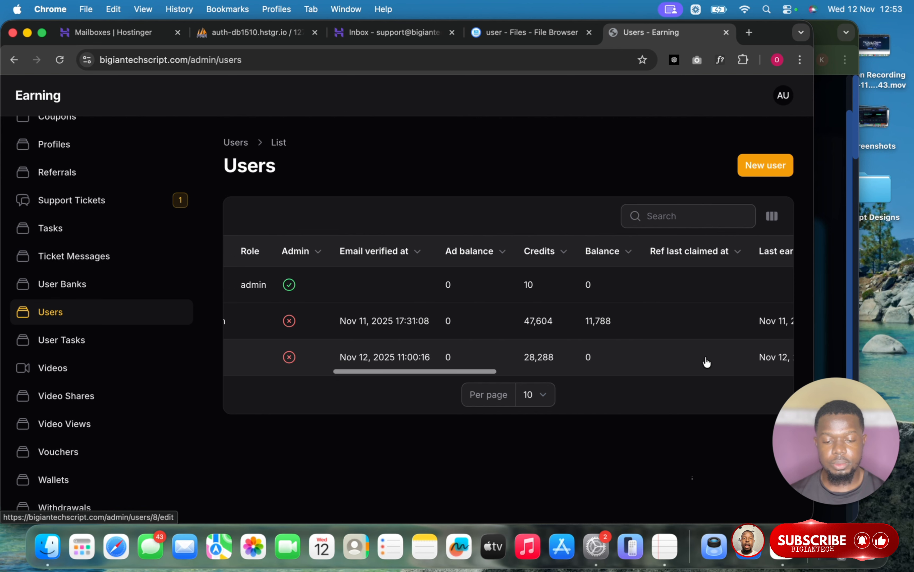
pyautogui.hscroll(15, 706, 359)
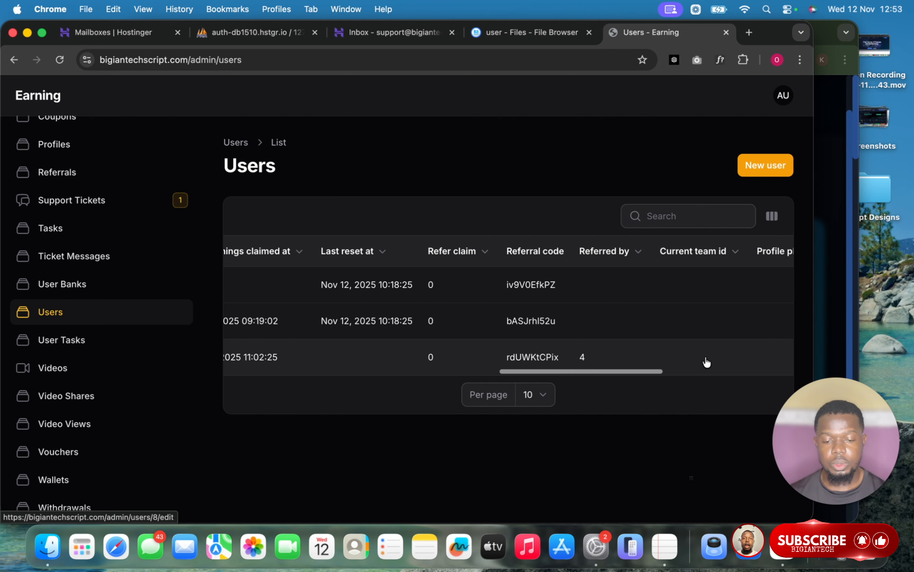
pyautogui.hscroll(10, 706, 360)
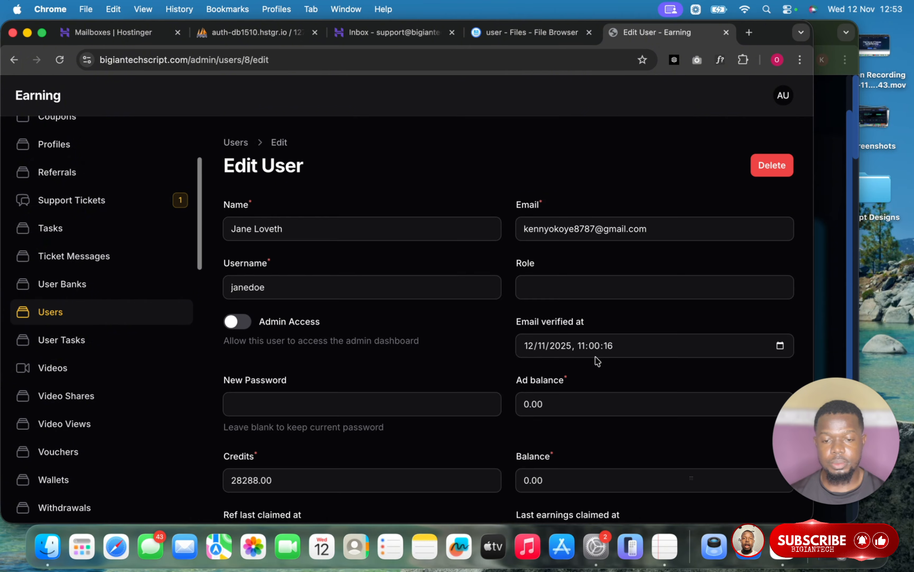
# Review the credits, balance, referral and two-factor fields in the customer's edit form
pyautogui.scroll(-3, 597, 359)
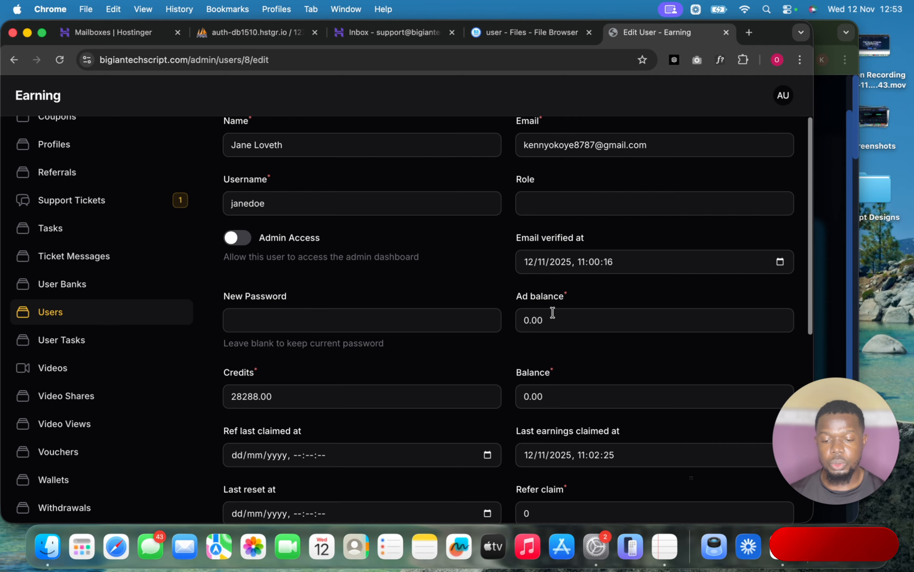
pyautogui.scroll(-3, 546, 388)
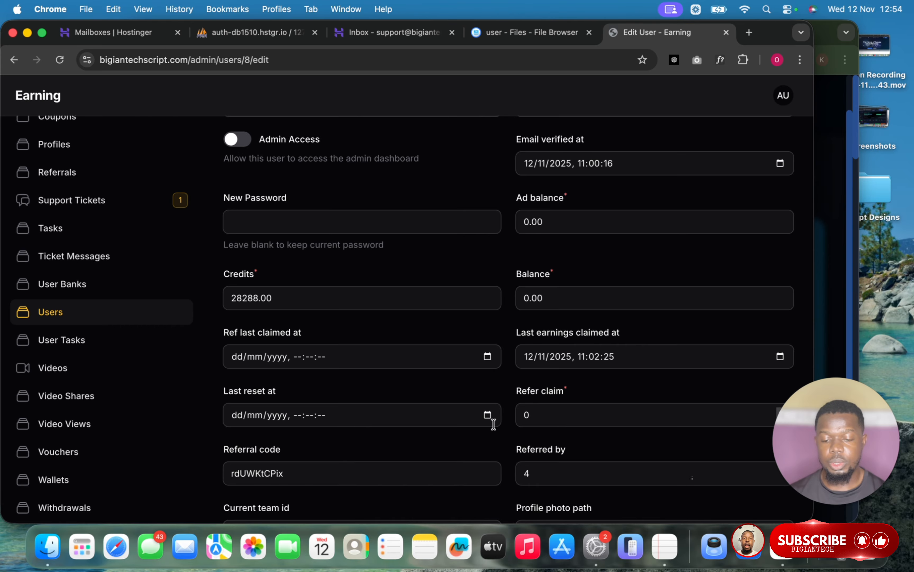
pyautogui.scroll(-1, 487, 429)
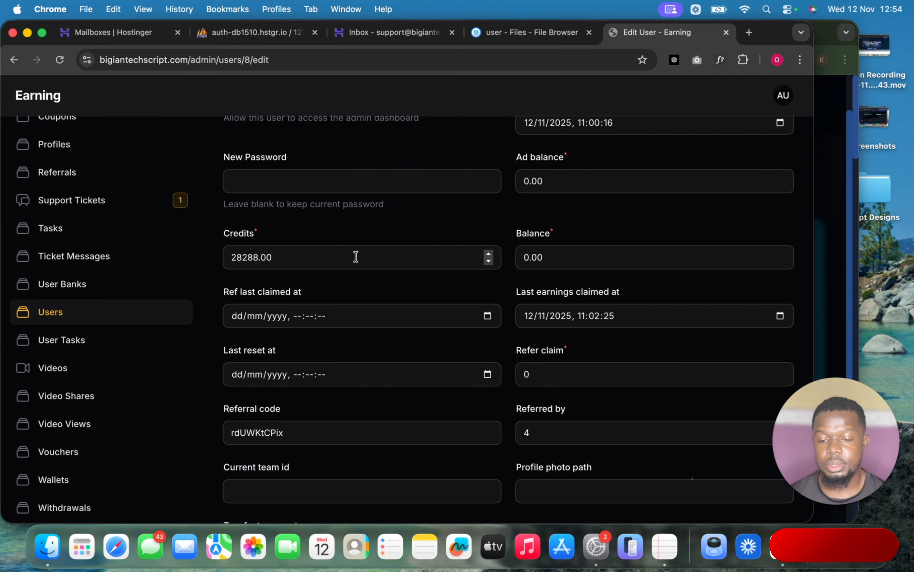
pyautogui.scroll(1, 353, 260)
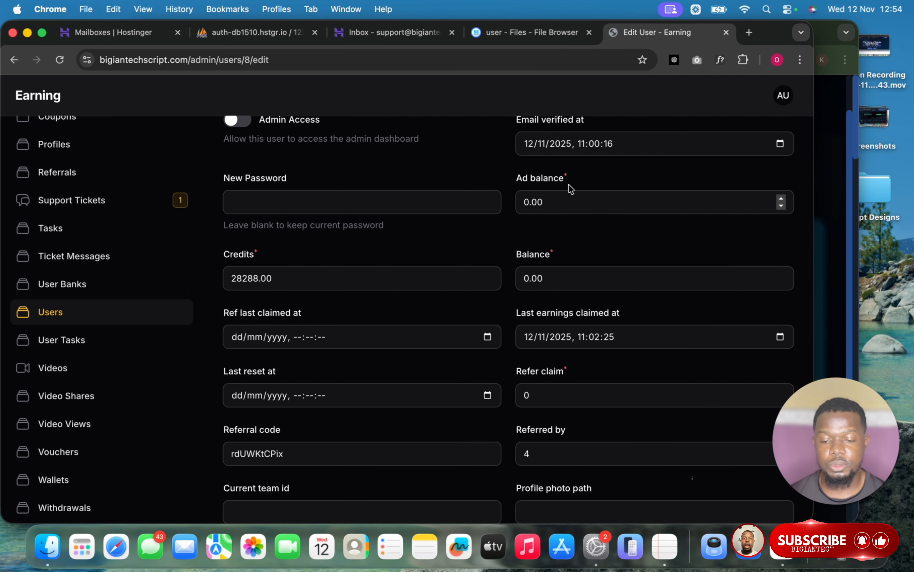
pyautogui.scroll(-7, 531, 237)
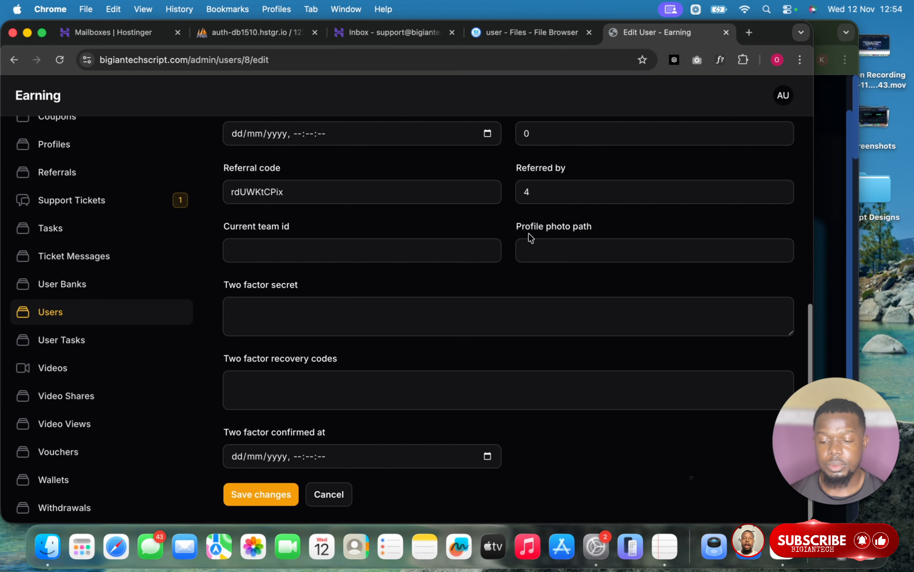
# On the customer's site, open the BTC withdrawal page and submit a placeholder Binance BEP-20 wallet address
pyautogui.click(833, 206)
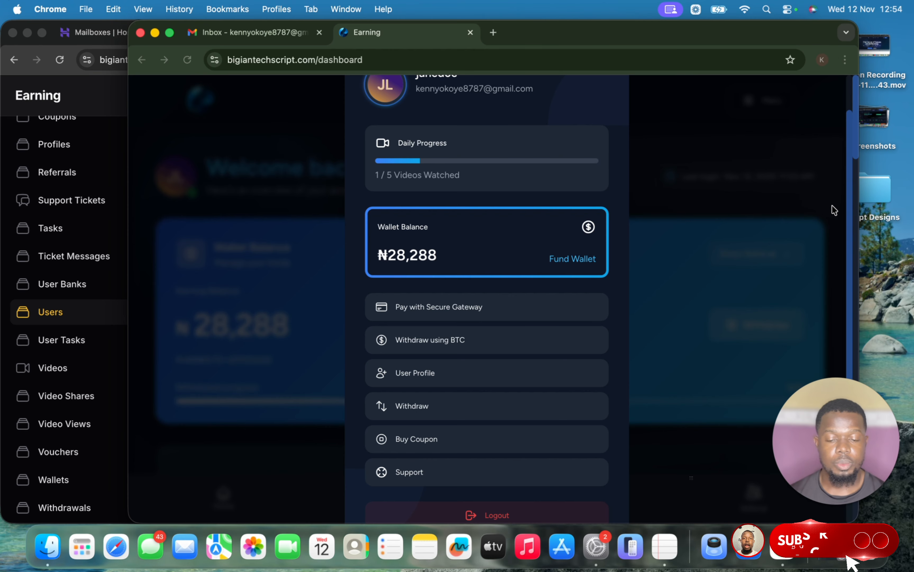
pyautogui.click(475, 344)
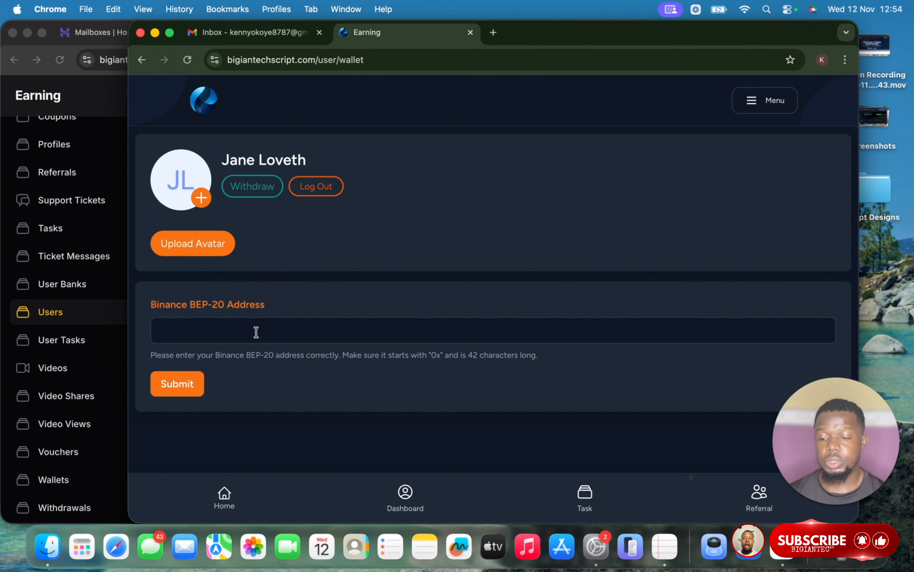
pyautogui.click(256, 332)
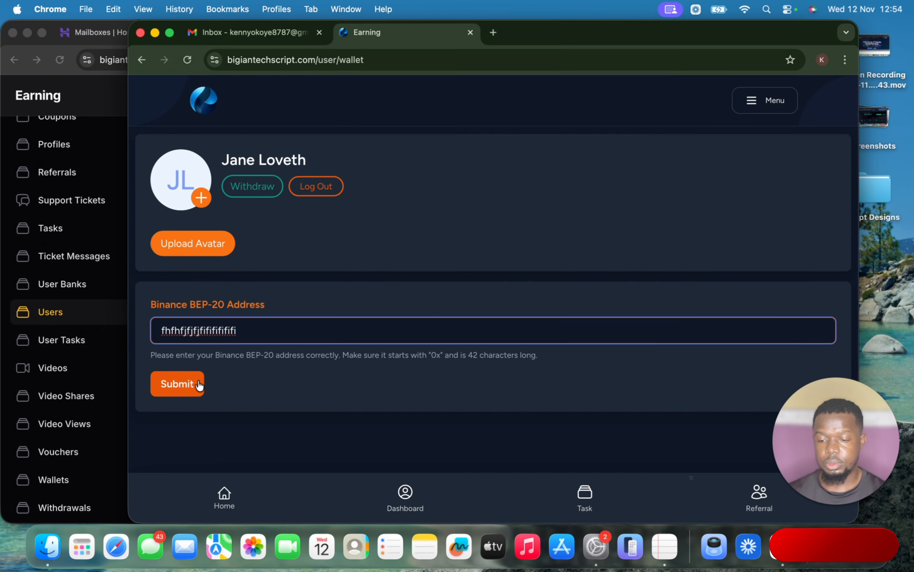
pyautogui.click(188, 392)
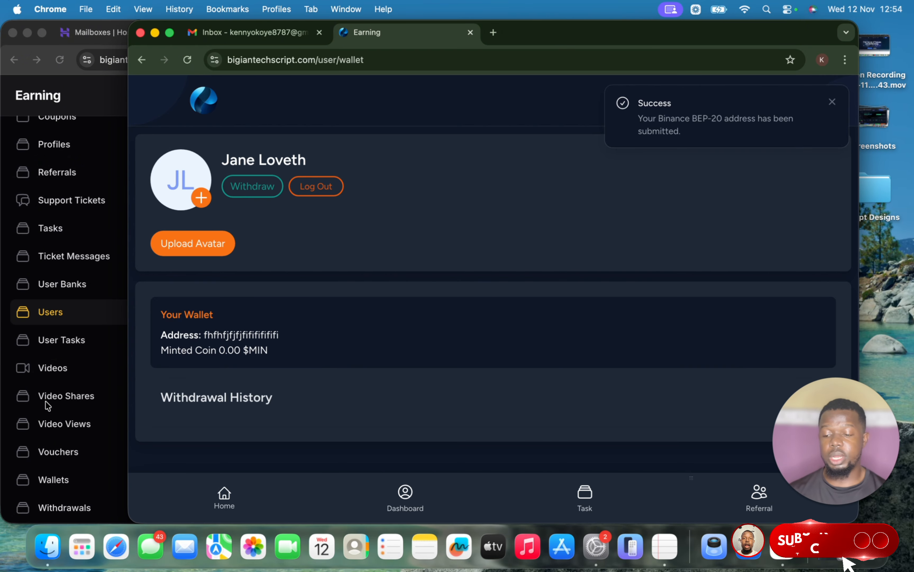
# Switch to the admin panel and open the Wallets list to check the customer's submitted Binance BEP-20 address
pyautogui.click(19, 400)
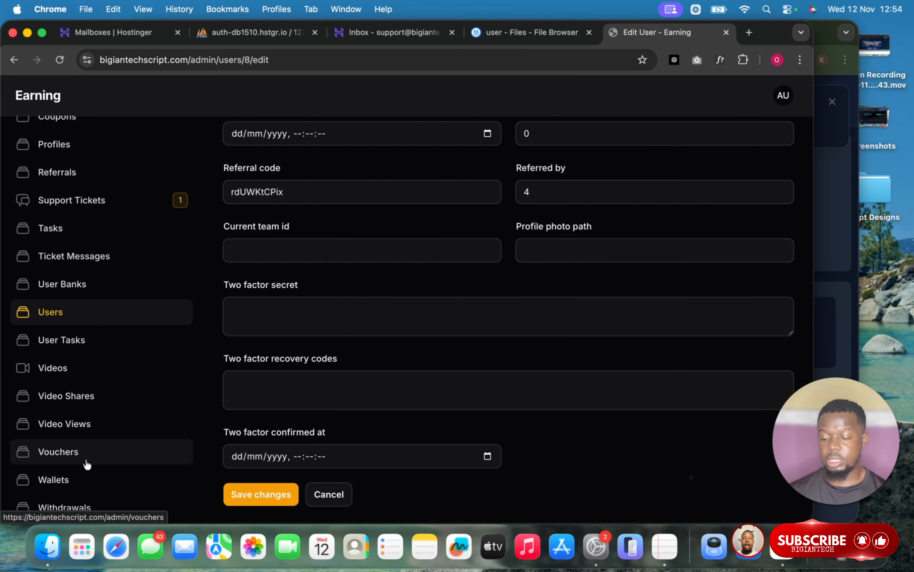
pyautogui.scroll(-4, 87, 458)
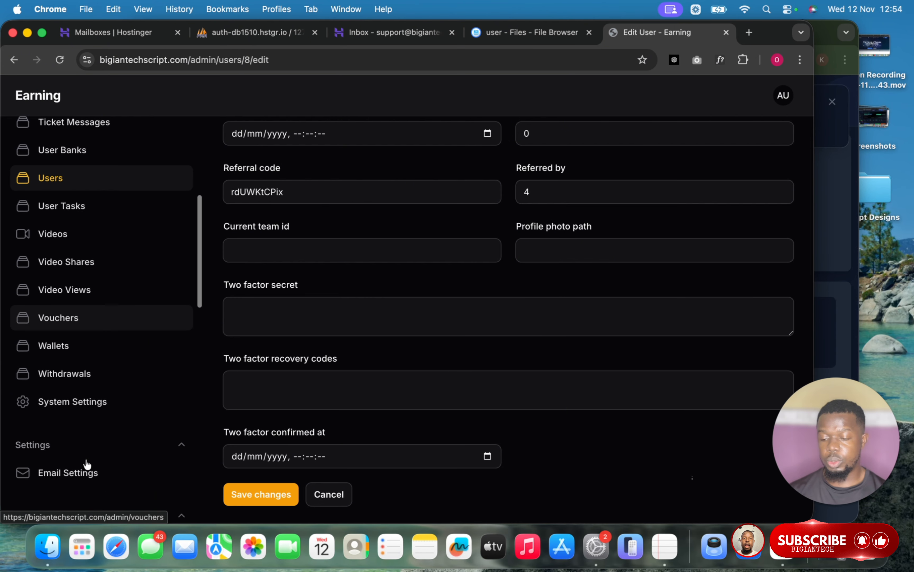
pyautogui.click(52, 341)
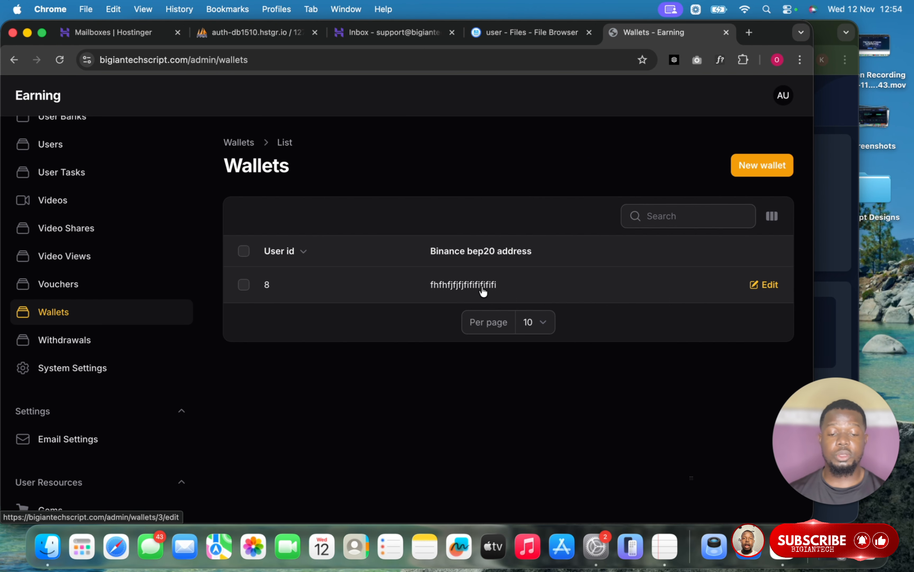
# On the customer's site, open the Withdraw page and try the Referral Earnings withdrawal type before reselecting Activity Earnings
pyautogui.click(835, 229)
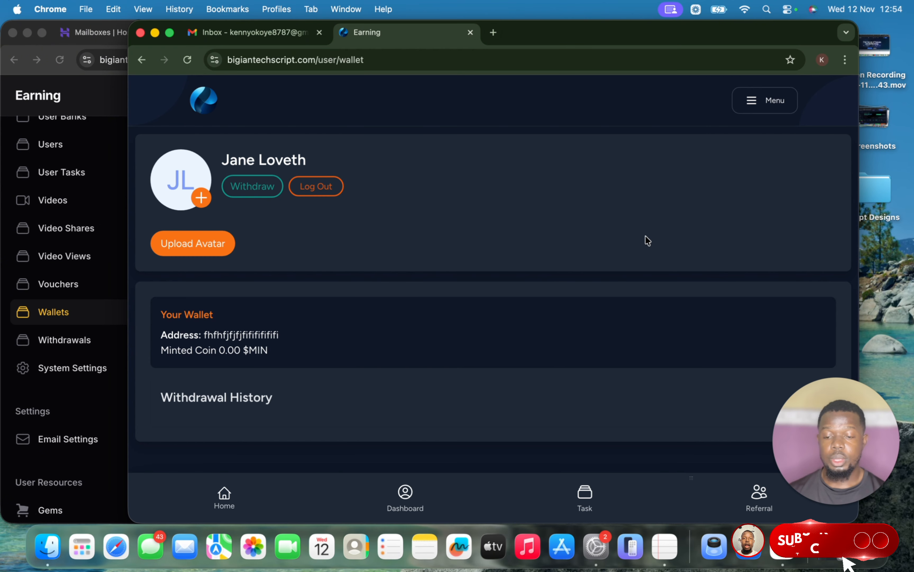
pyautogui.click(750, 109)
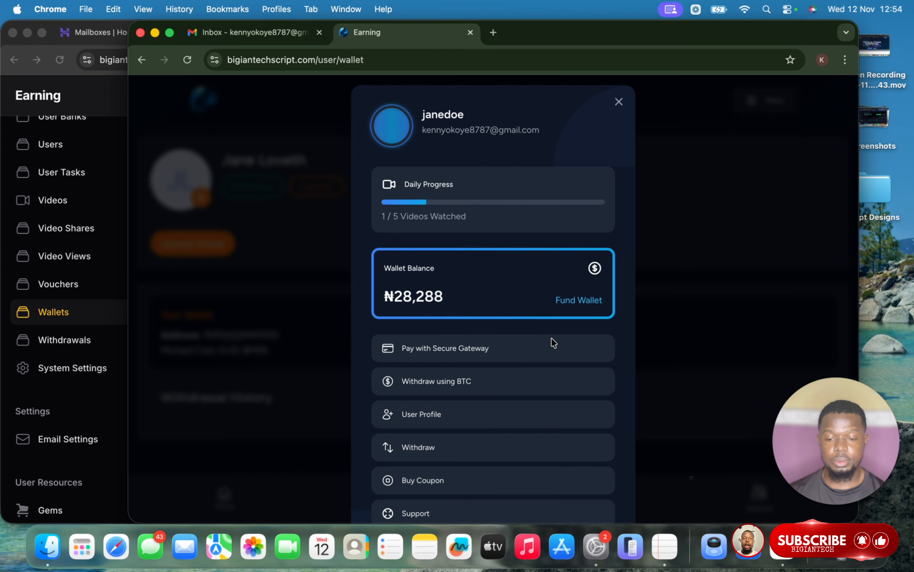
pyautogui.scroll(-2, 553, 342)
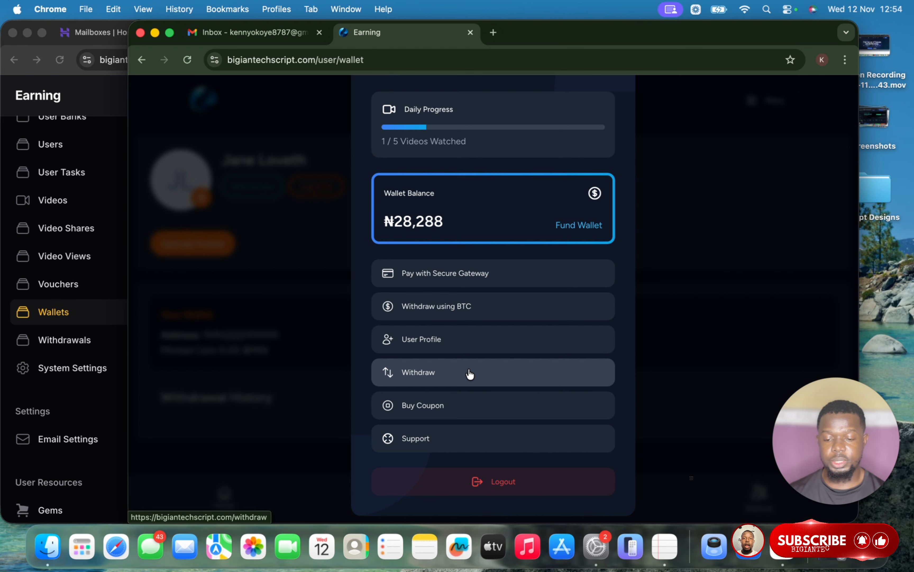
pyautogui.scroll(-1, 468, 370)
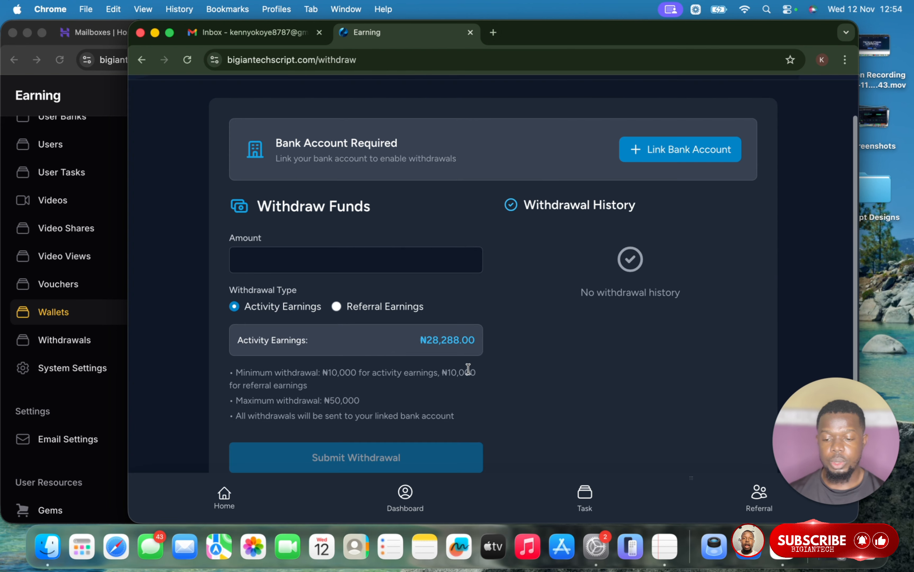
pyautogui.click(336, 307)
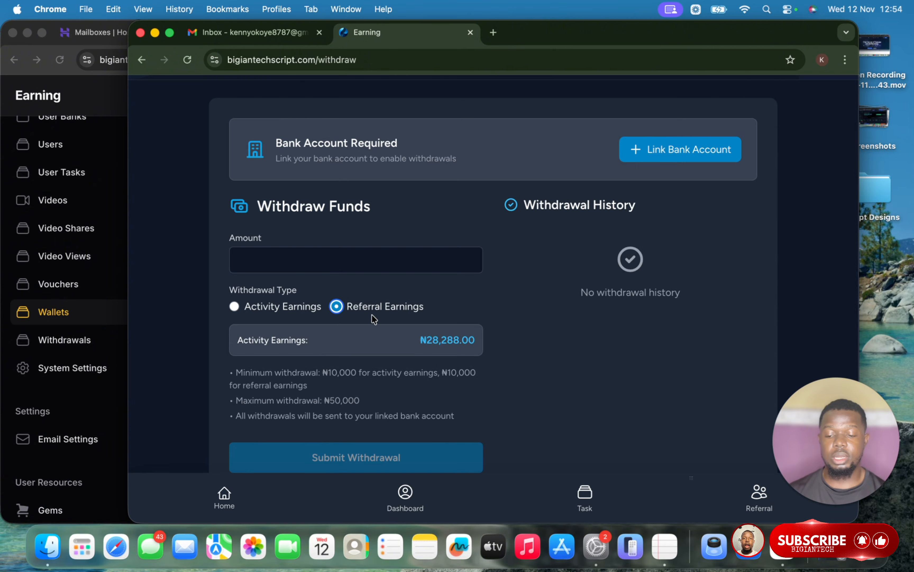
pyautogui.click(235, 305)
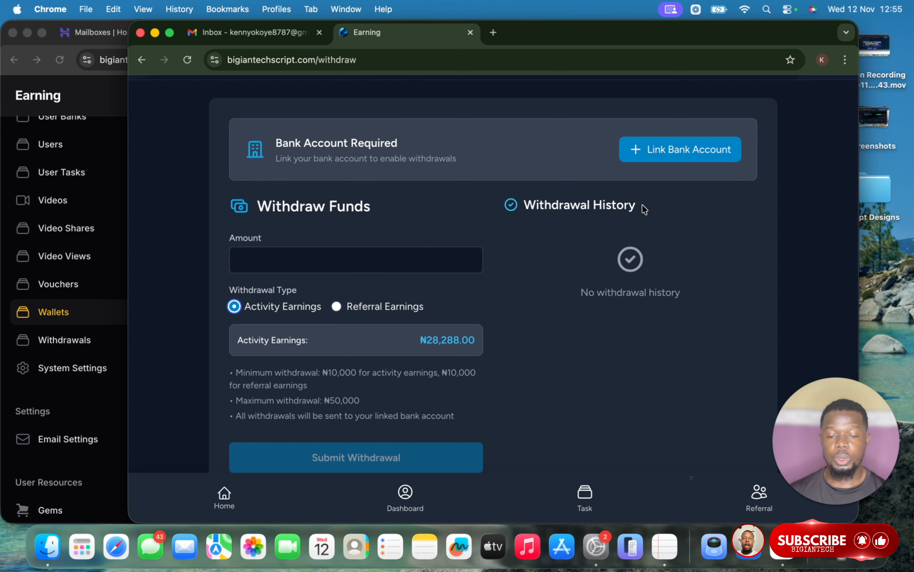
# Link a Chipper cash bank account for withdrawals, entering the account number and account holder's name, and save the bank details
pyautogui.click(685, 157)
pyautogui.click(550, 172)
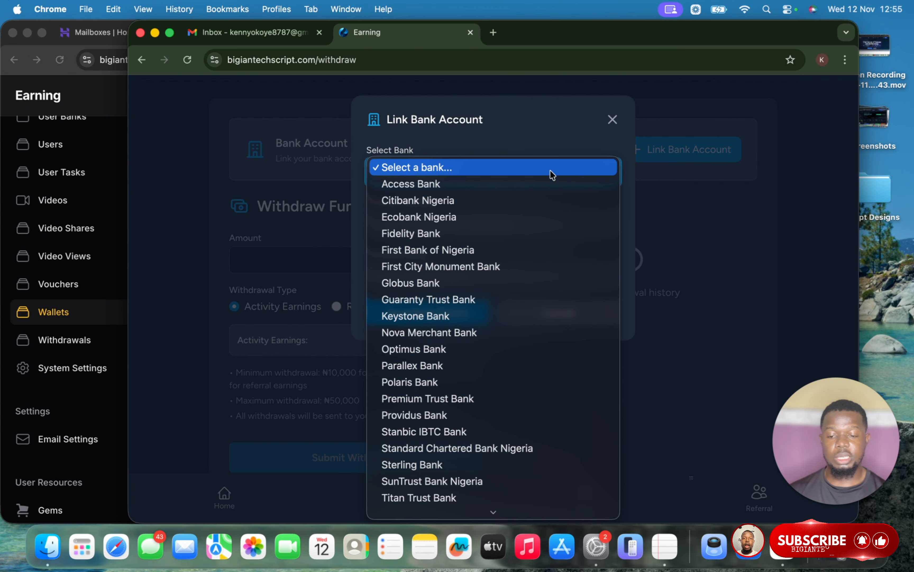
pyautogui.scroll(-3, 527, 239)
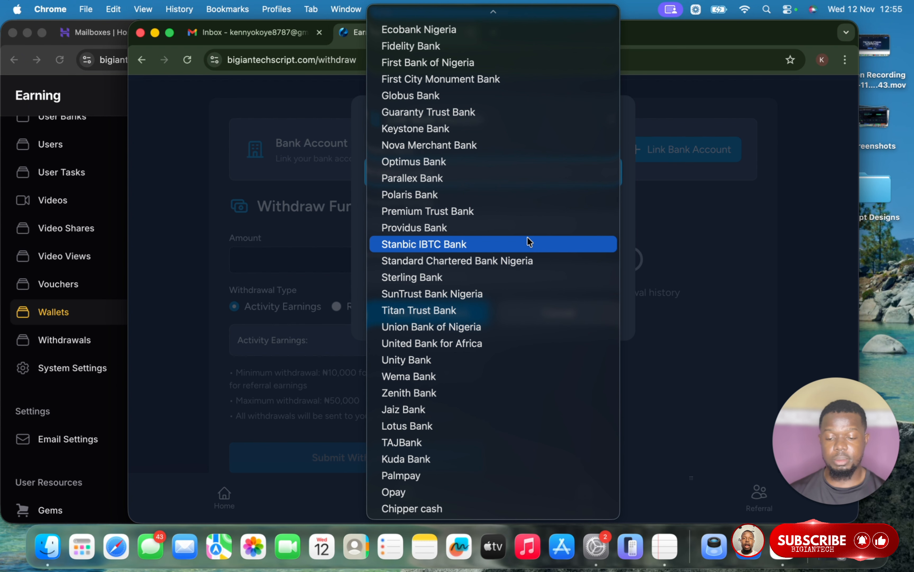
pyautogui.click(430, 510)
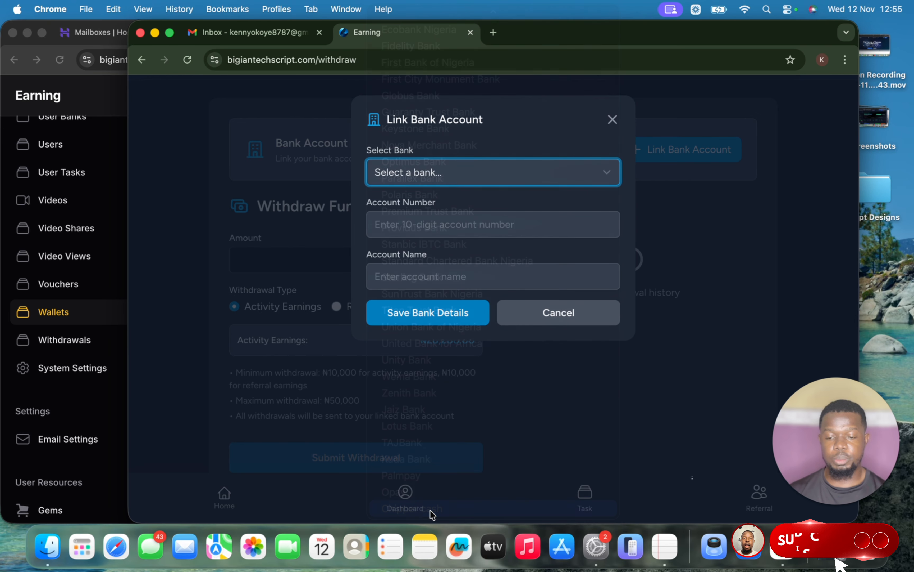
pyautogui.click(472, 229)
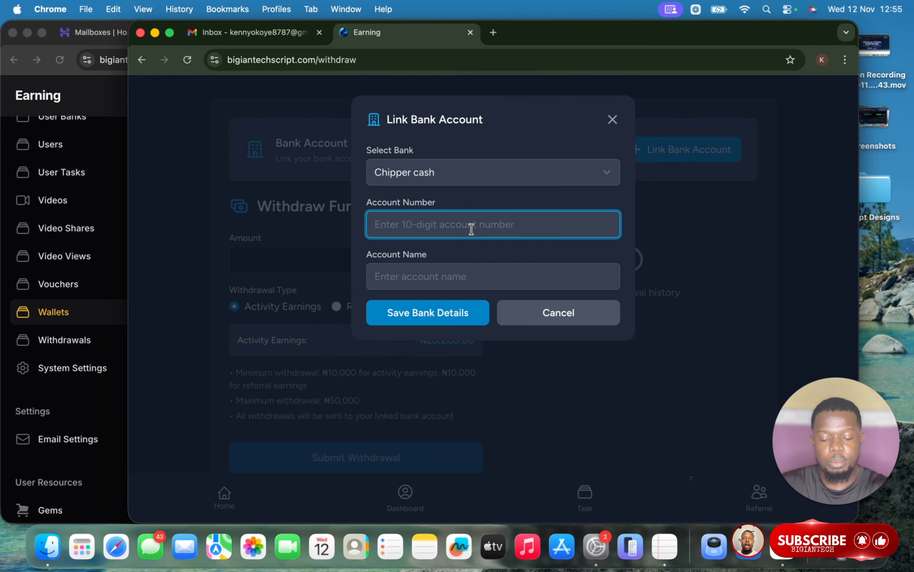
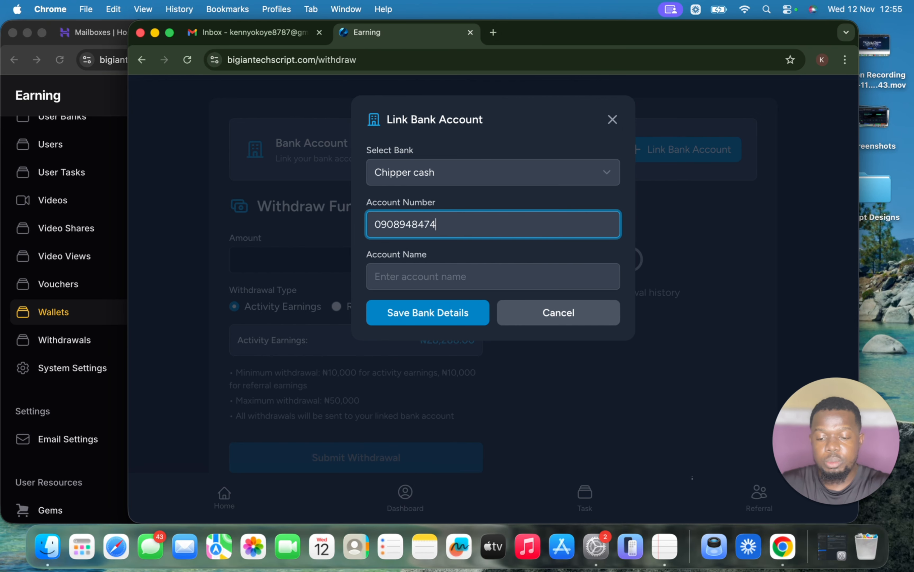
pyautogui.click(462, 280)
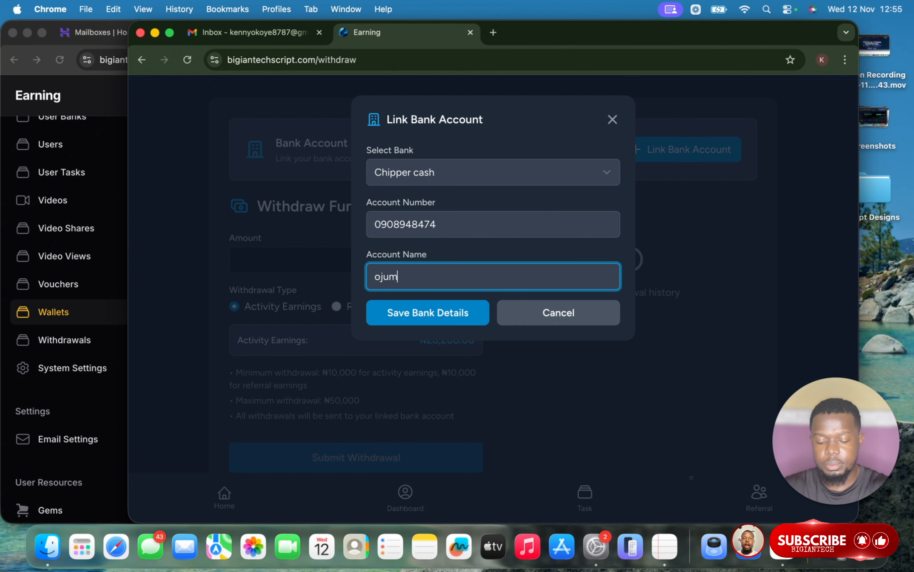
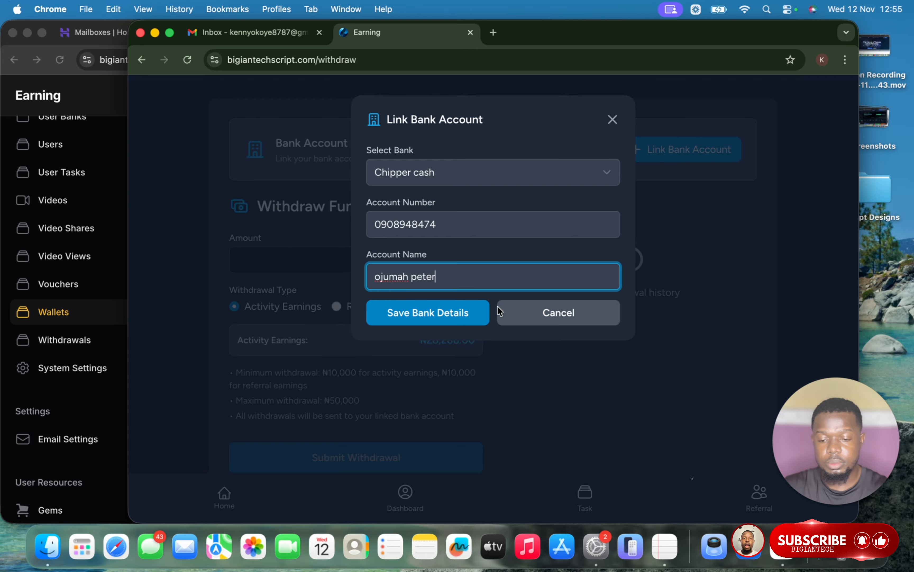
pyautogui.click(455, 311)
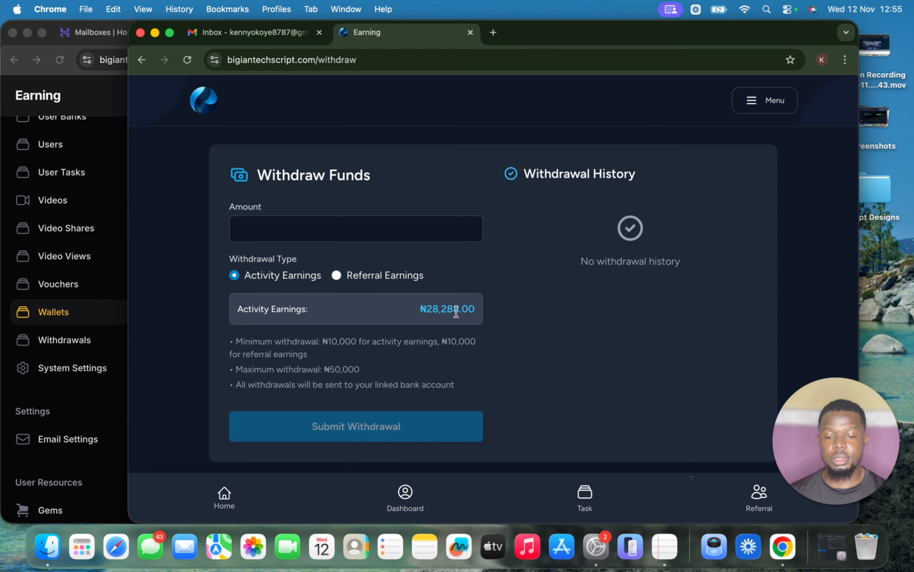
# Try to submit an activity earnings withdrawal with an amount of 8000
pyautogui.click(340, 230)
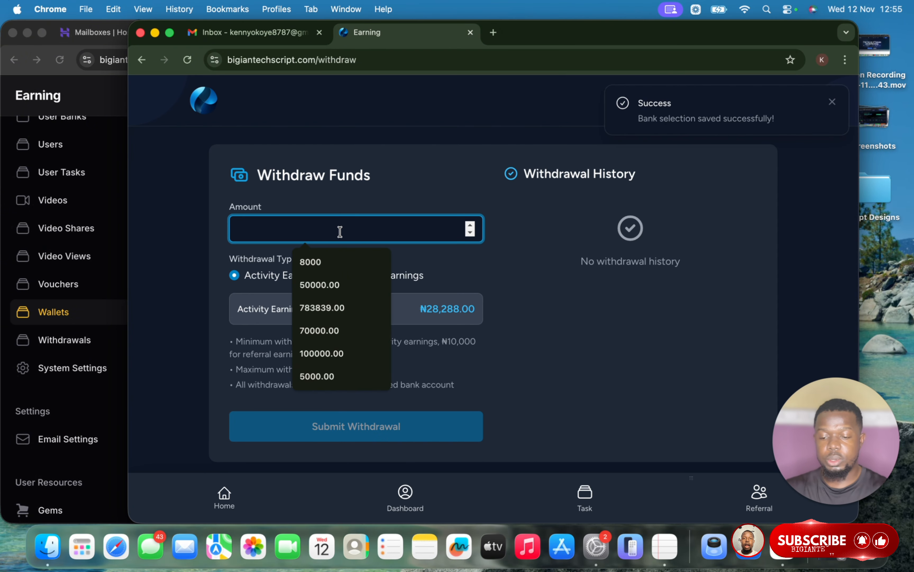
pyautogui.click(327, 262)
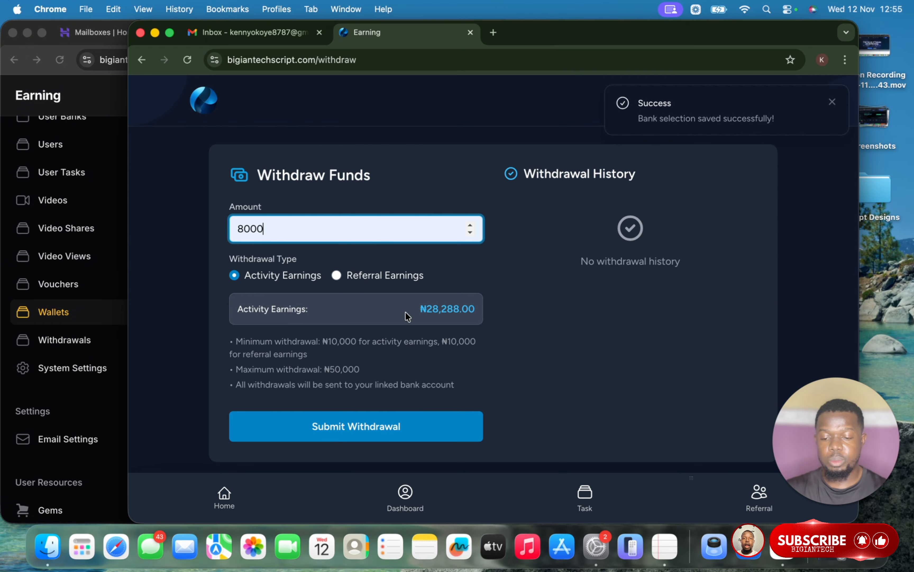
pyautogui.click(364, 434)
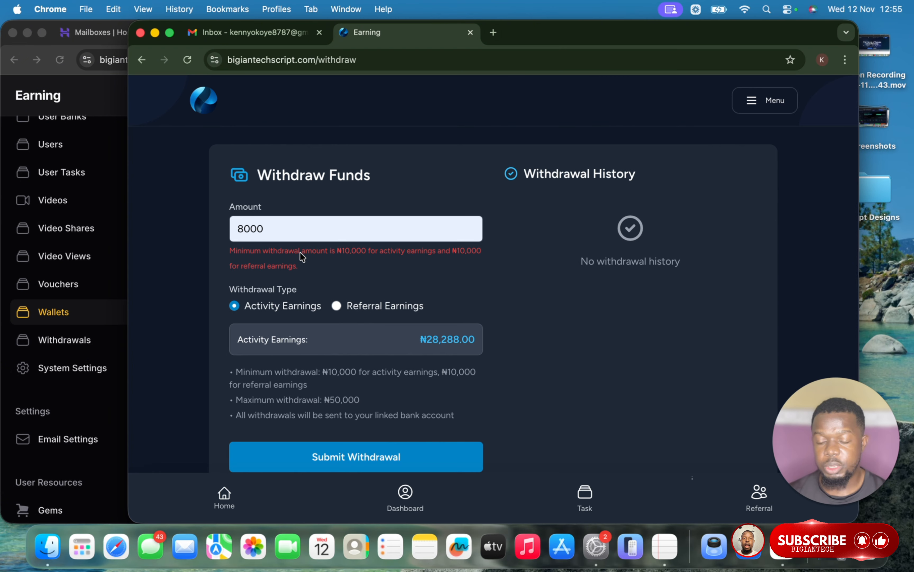
# Set the withdrawal amount to 10000 and submit the activity earnings withdrawal request
pyautogui.doubleClick(302, 223)
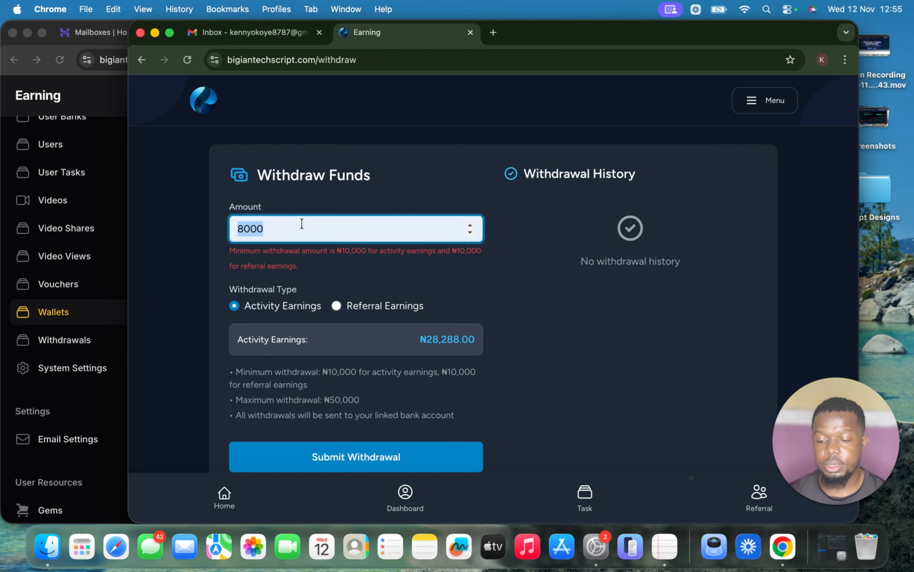
pyautogui.write('1000')
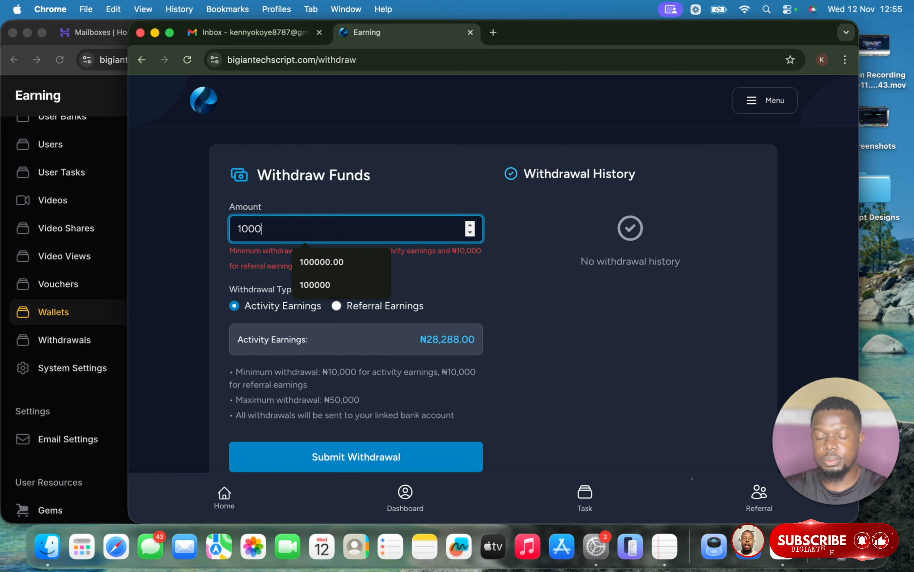
pyautogui.click(560, 335)
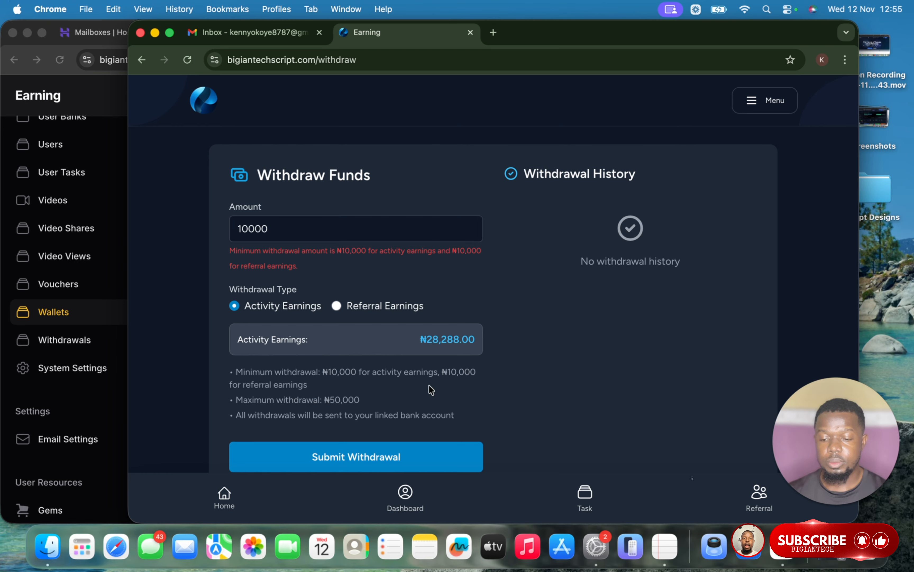
pyautogui.click(357, 458)
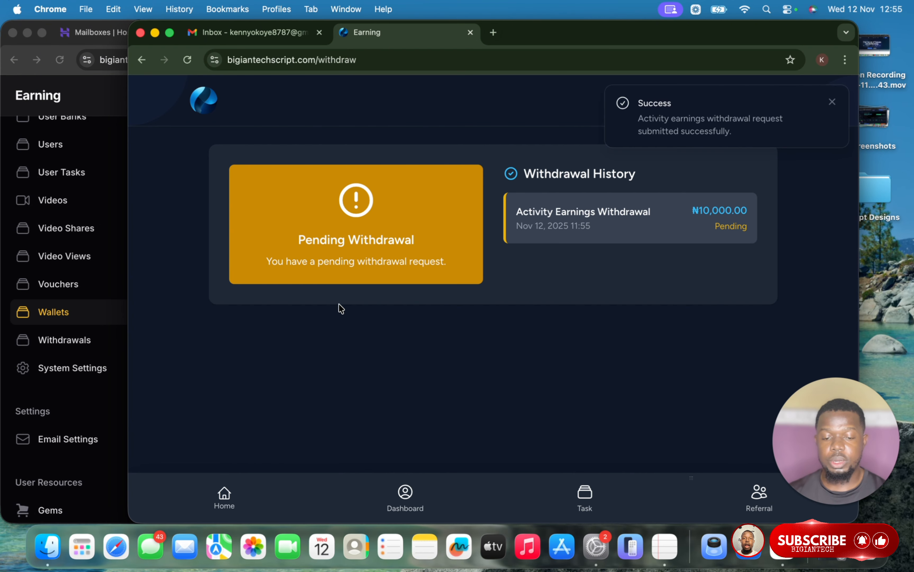
# In the admin panel, open the Withdrawals list and view the bank details of the customer's pending request
pyautogui.click(76, 406)
pyautogui.click(70, 342)
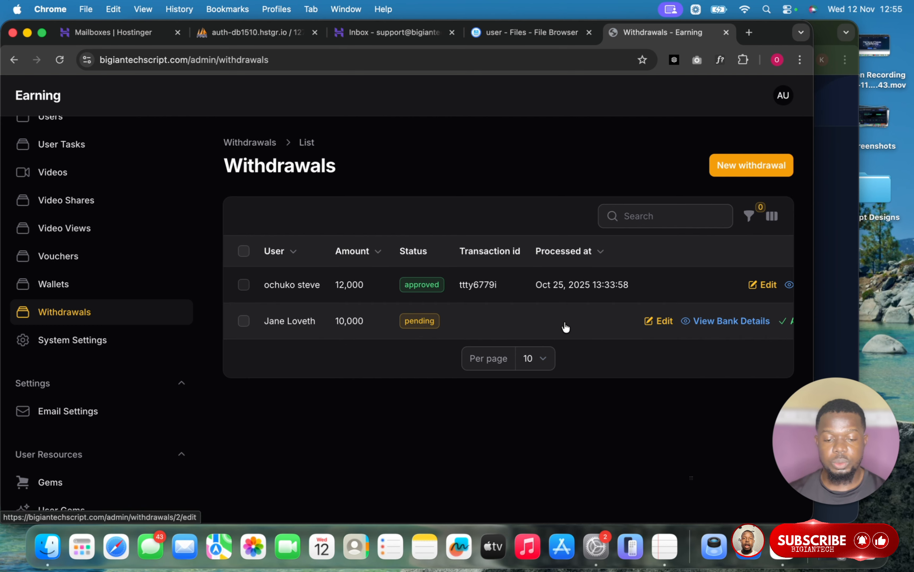
pyautogui.hscroll(3, 565, 321)
pyautogui.hscroll(5, 566, 326)
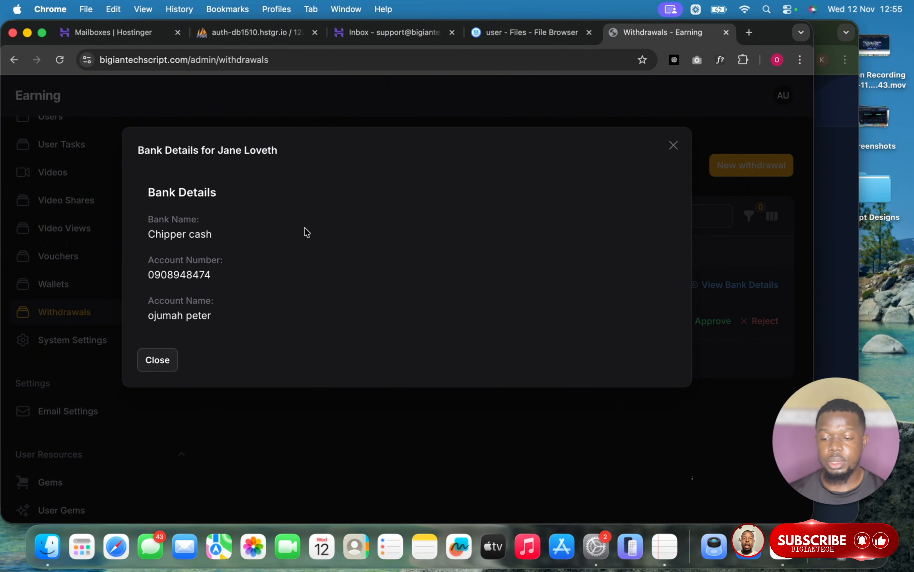
pyautogui.click(673, 146)
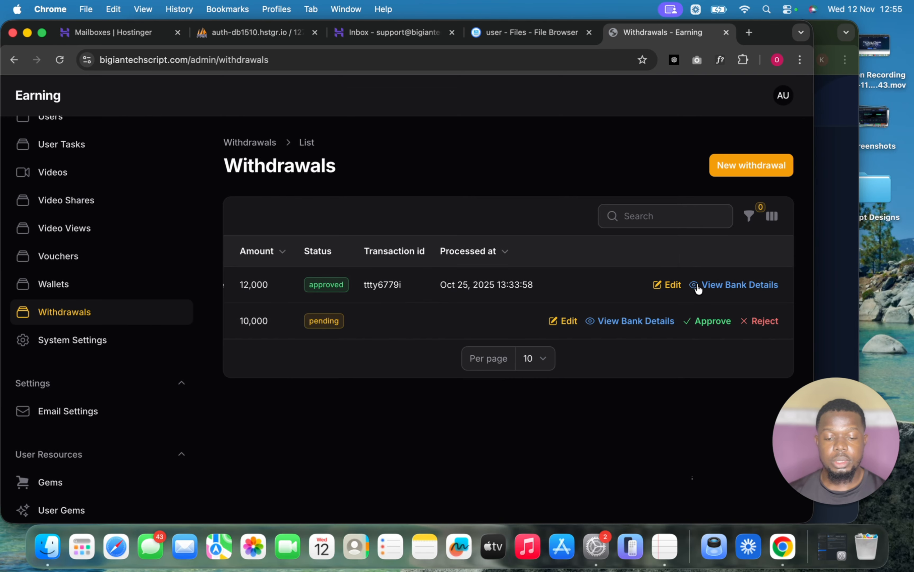
# Approve the customer's pending 10,000 withdrawal and reload the customer's Withdraw page to check its status
pyautogui.click(704, 324)
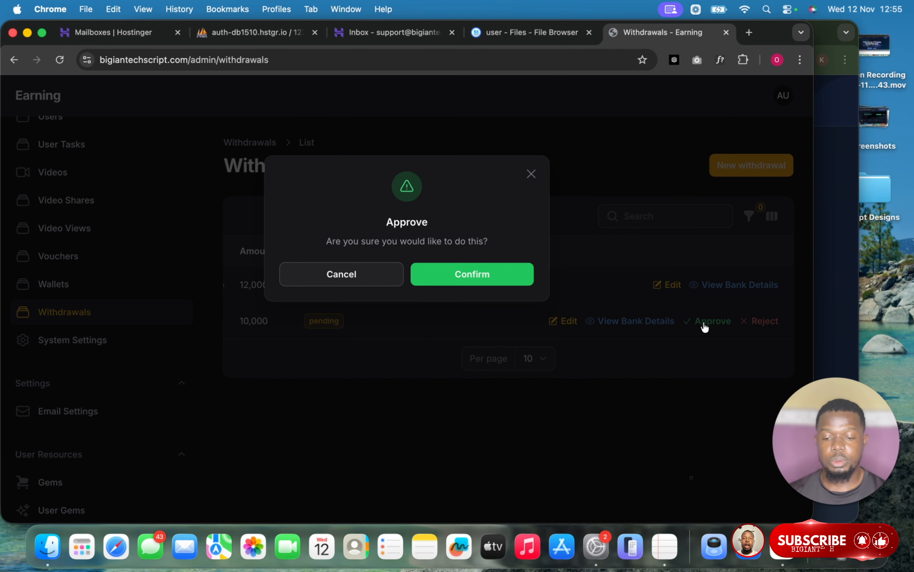
pyautogui.click(486, 279)
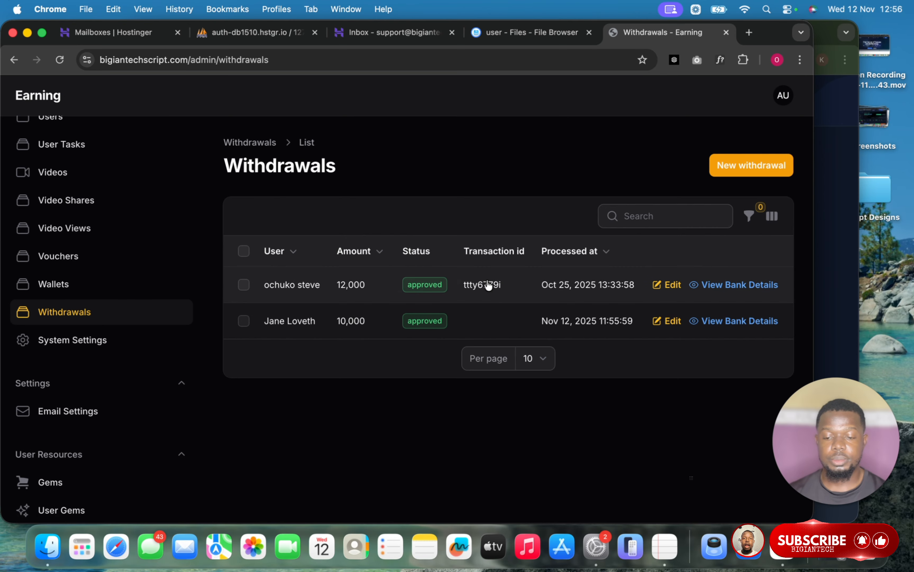
pyautogui.click(837, 266)
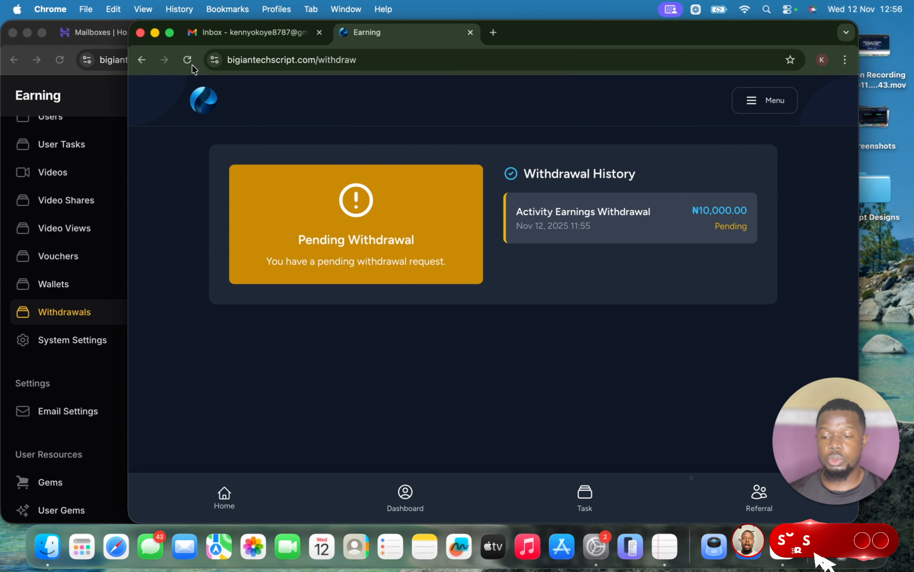
pyautogui.click(188, 59)
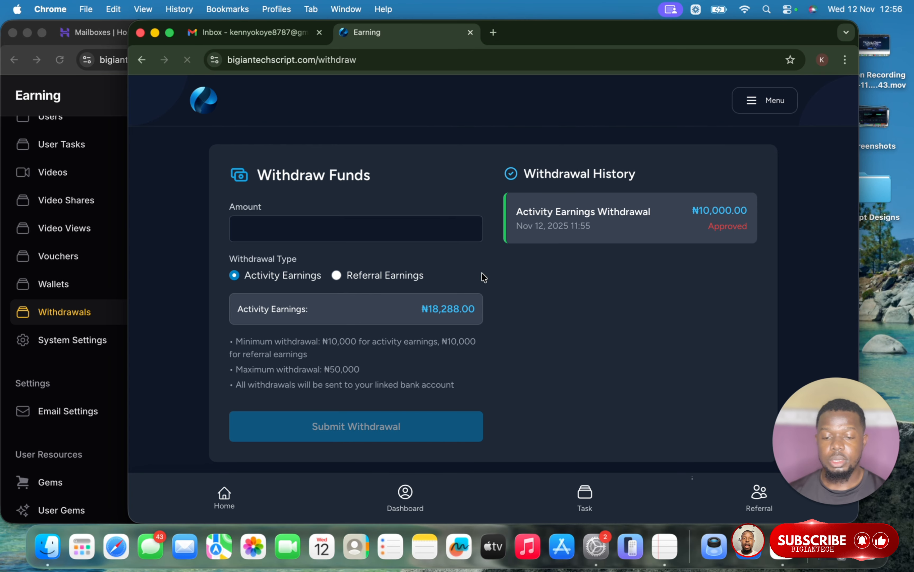
# Switch to the admin panel, open System Settings and look through the list of site settings
pyautogui.click(17, 385)
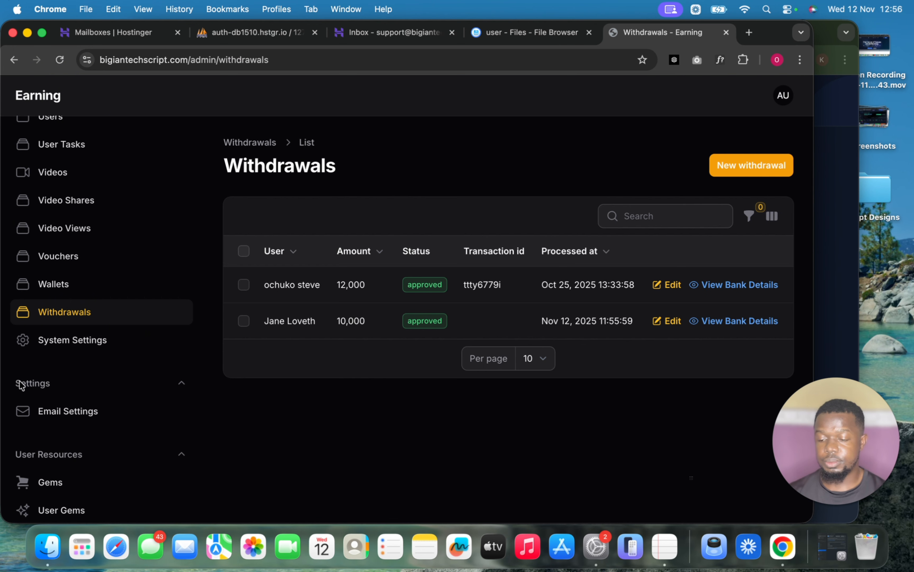
pyautogui.scroll(-15, 19, 385)
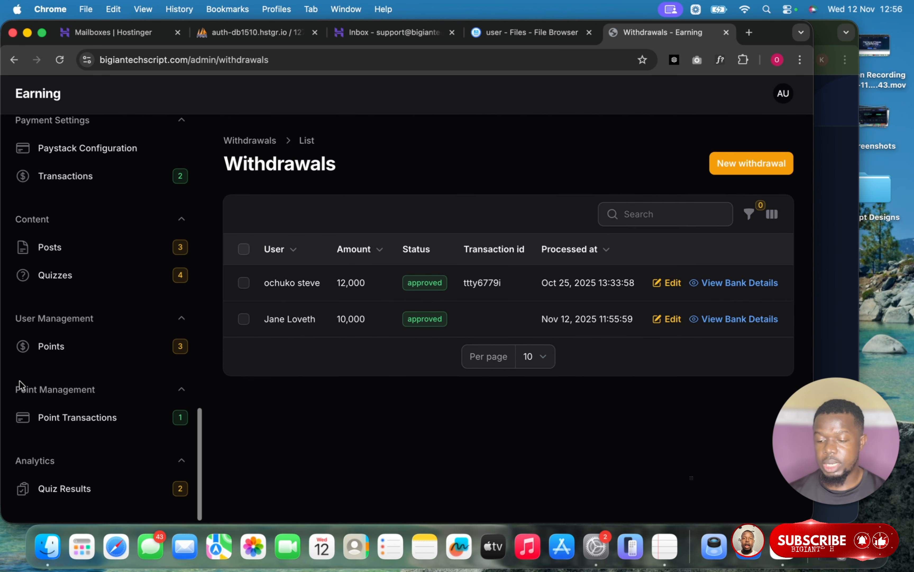
pyautogui.scroll(10, 22, 385)
pyautogui.scroll(8, 21, 384)
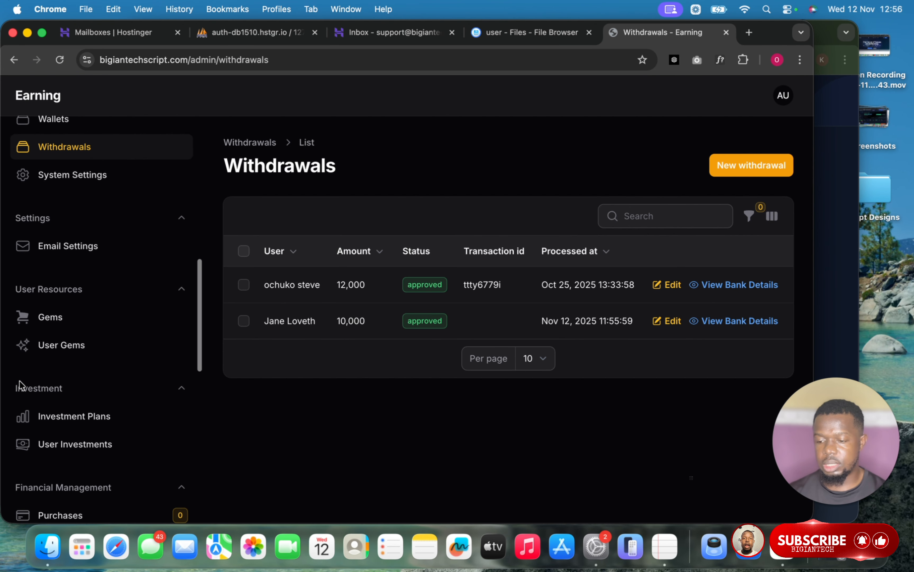
pyautogui.click(84, 352)
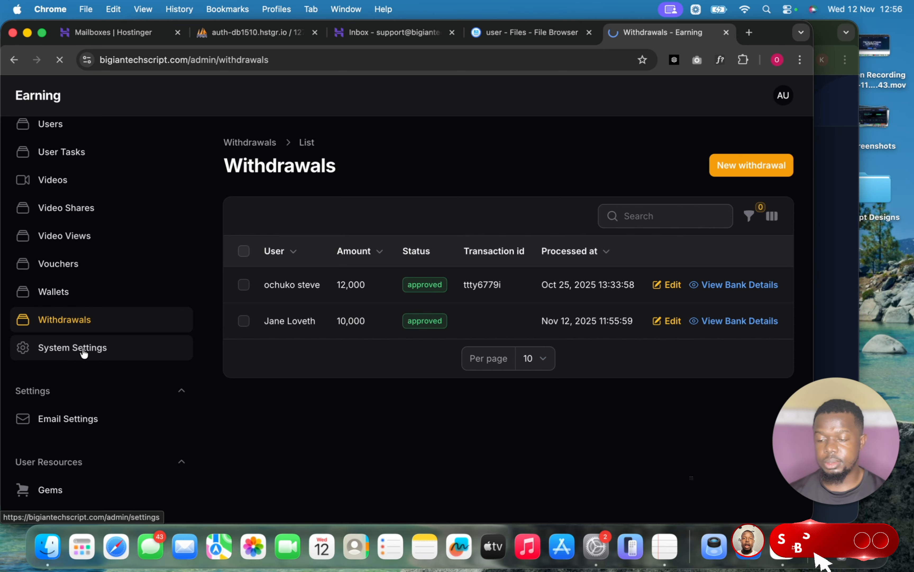
pyautogui.scroll(-5, 505, 414)
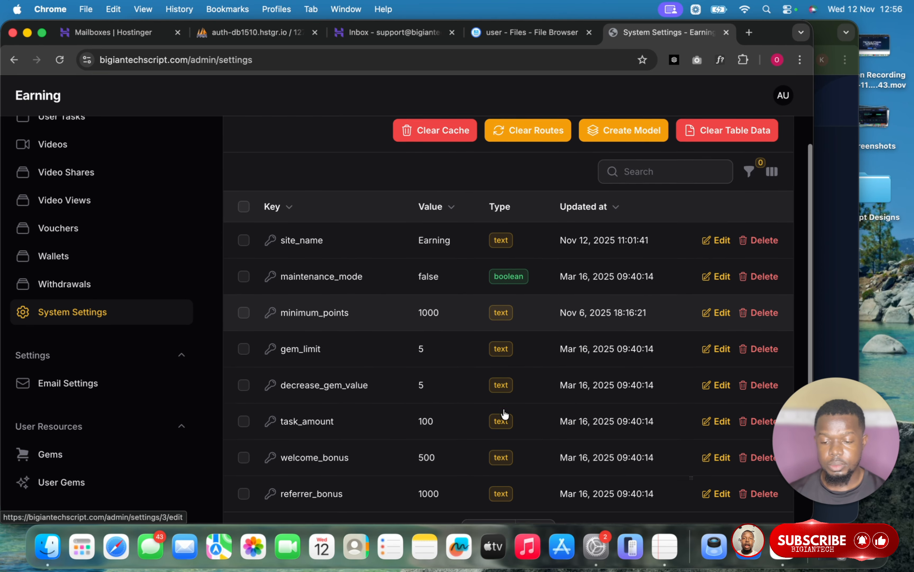
pyautogui.scroll(5, 505, 409)
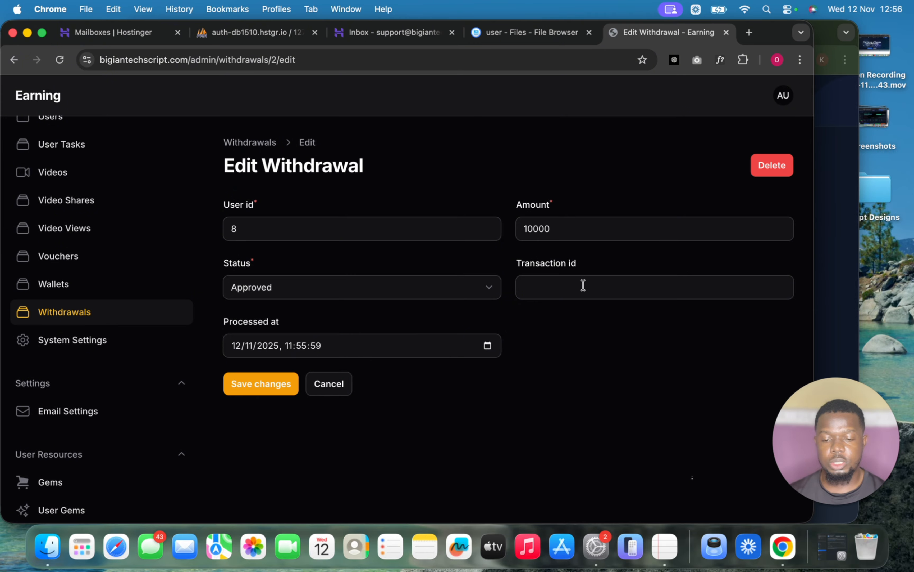
# Return to the customer's site, open the Support Center and start a new support ticket
pyautogui.scroll(5, 83, 362)
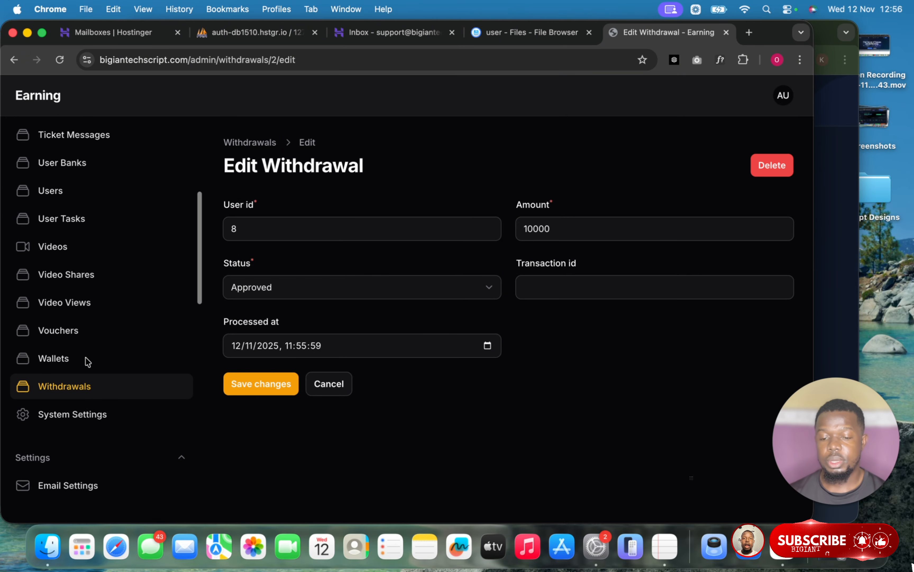
pyautogui.scroll(4, 86, 362)
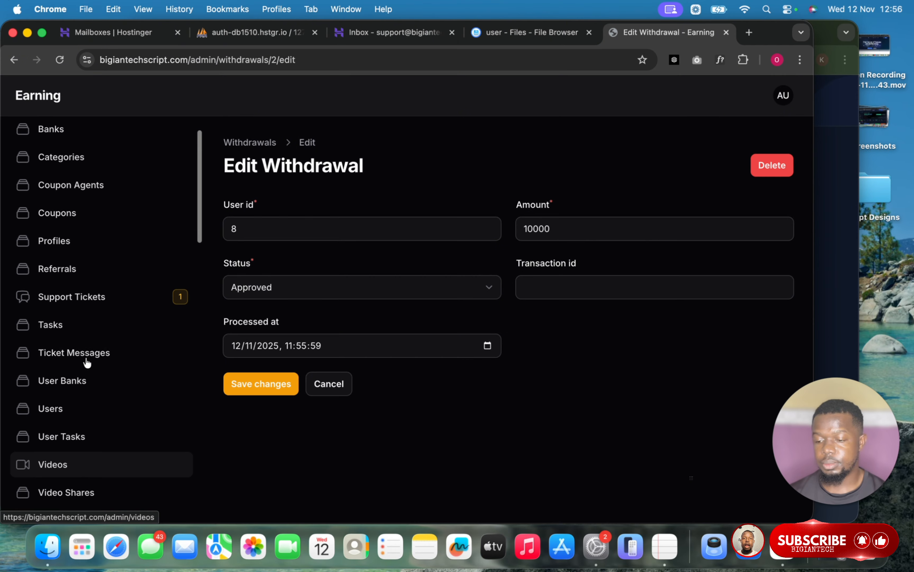
pyautogui.click(829, 250)
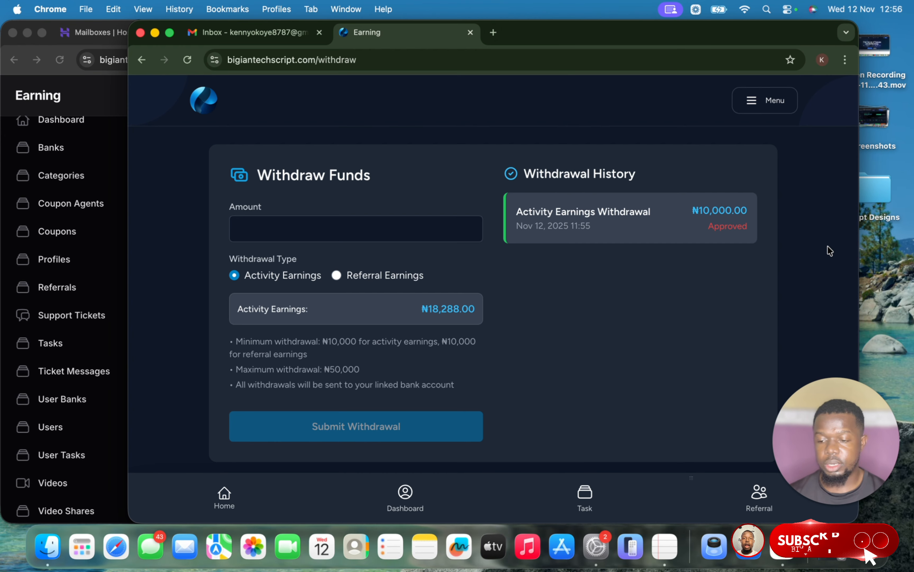
pyautogui.click(764, 100)
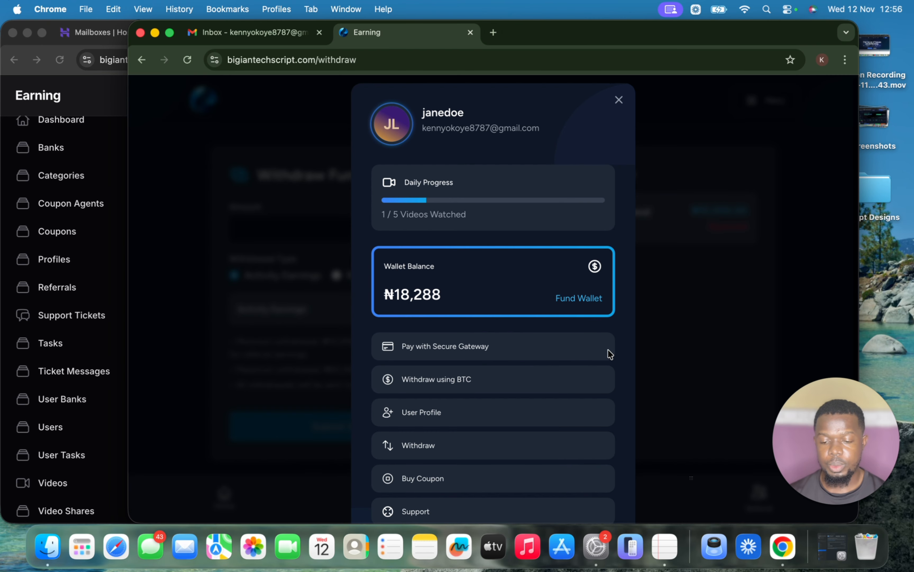
pyautogui.scroll(-2, 495, 422)
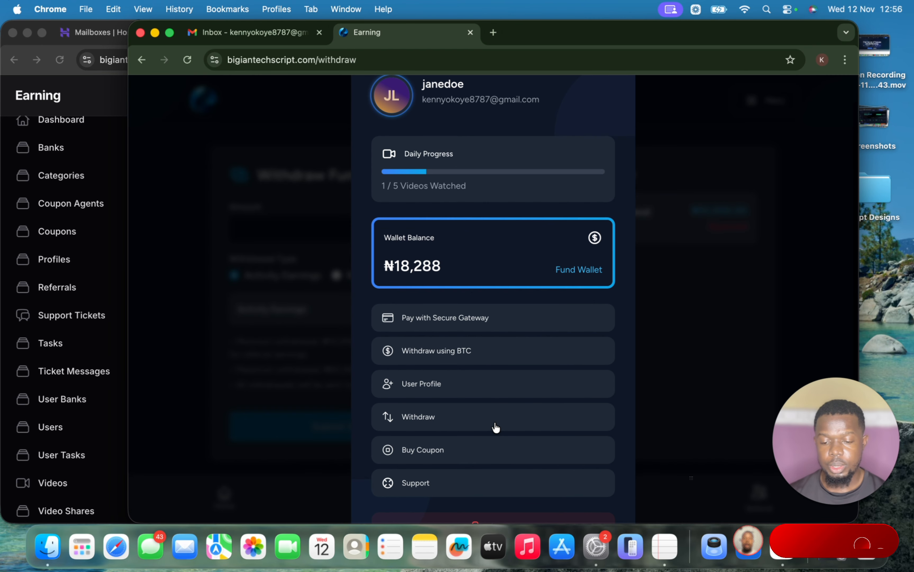
pyautogui.click(463, 482)
pyautogui.scroll(-3, 412, 348)
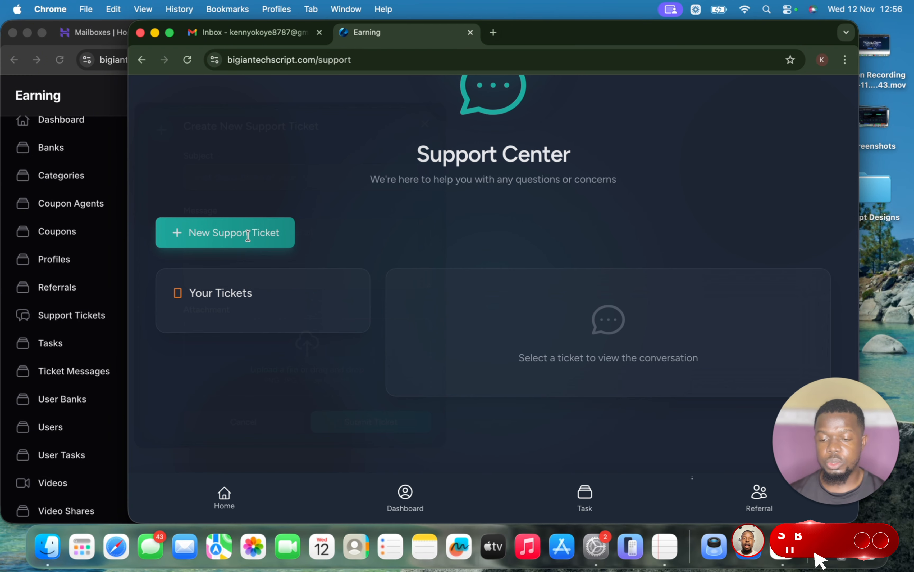
pyautogui.click(248, 233)
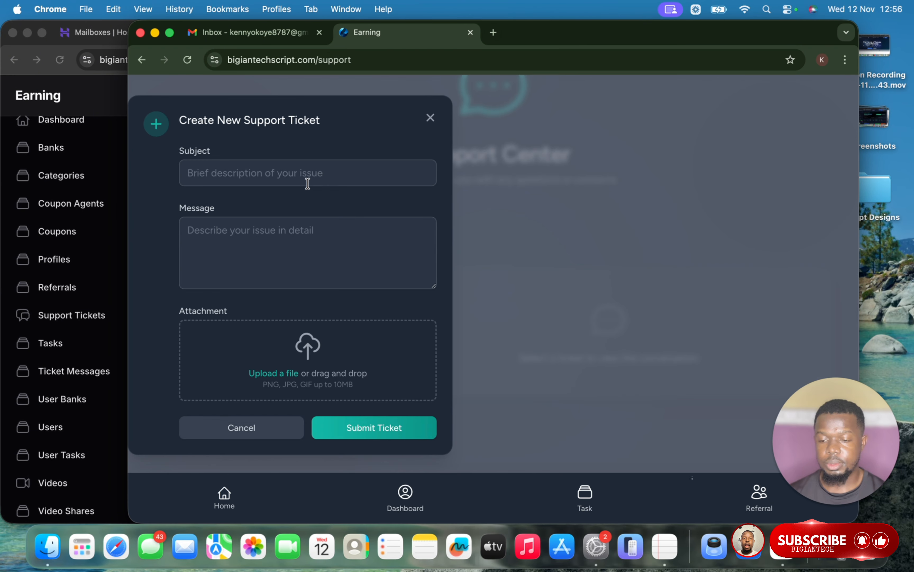
# Try to submit the support ticket with "hello" as both the subject and the message
pyautogui.click(307, 184)
pyautogui.write('hello')
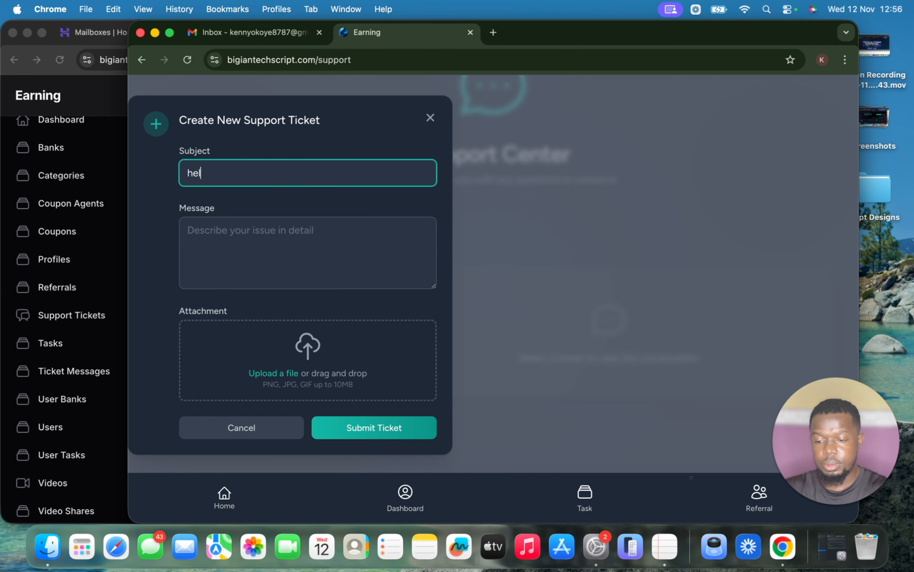
pyautogui.click(304, 223)
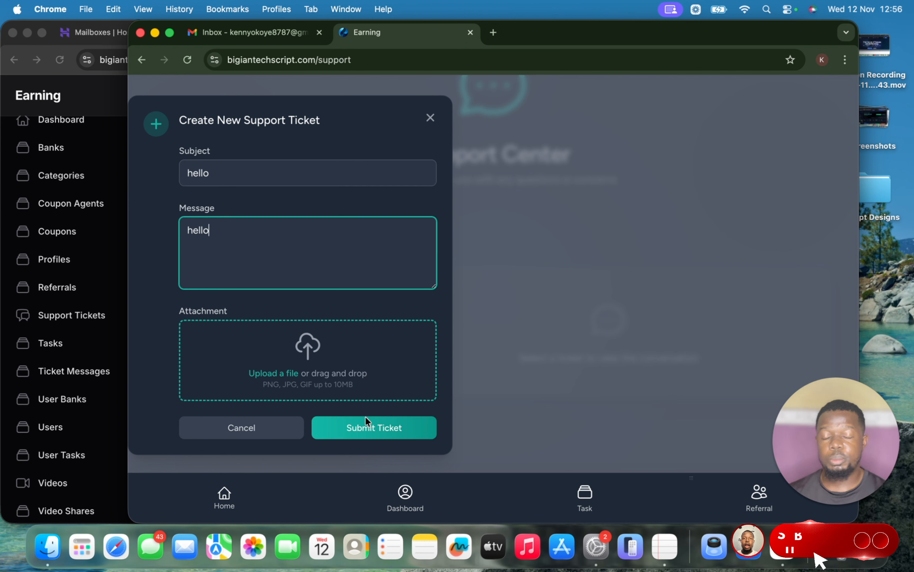
pyautogui.click(367, 438)
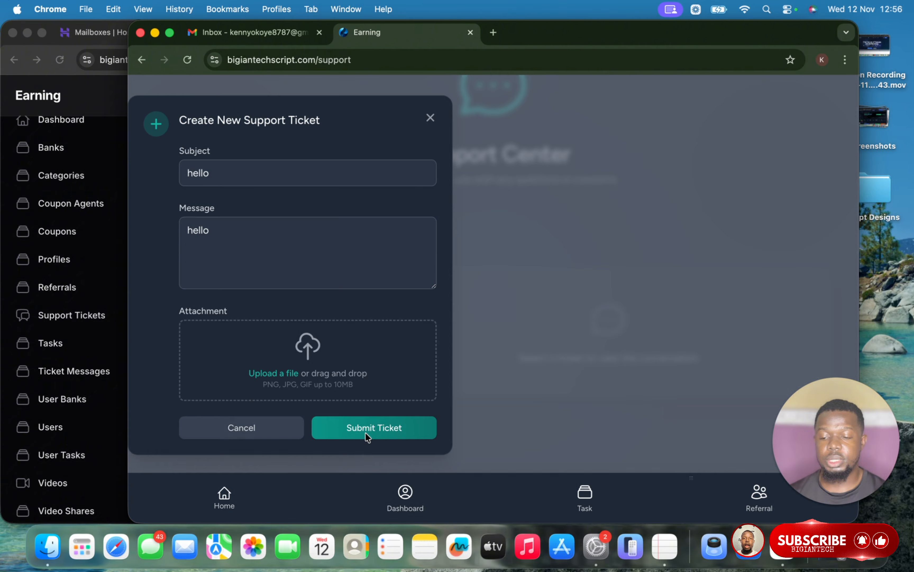
# Lengthen the ticket message by repeating "hello" over two lines and submit the ticket
pyautogui.click(299, 243)
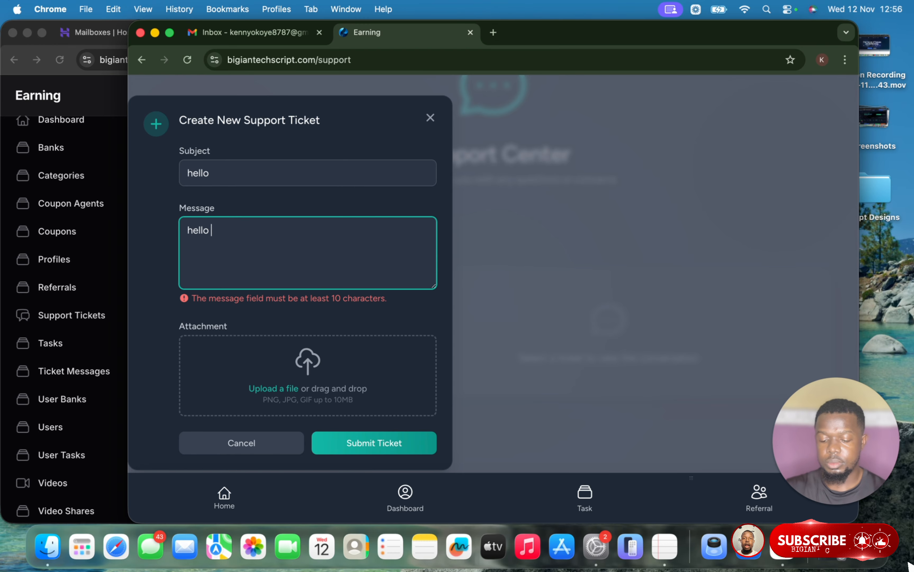
pyautogui.press('super+a')
pyautogui.press('super+v')
pyautogui.press('super+v')
pyautogui.press('super+v')
pyautogui.press('super+v')
pyautogui.press('super+v')
pyautogui.press('super+v')
pyautogui.press('super+v')
pyautogui.press('super+v')
pyautogui.press('super+v')
pyautogui.press('super+v')
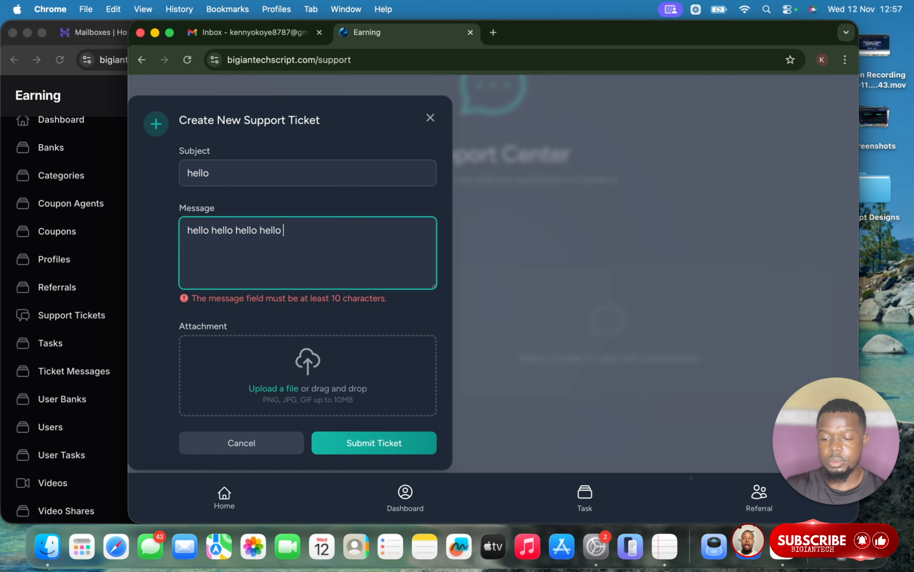
pyautogui.press('super+v')
pyautogui.press('super+v')
pyautogui.press('super+v')
pyautogui.press('super+v')
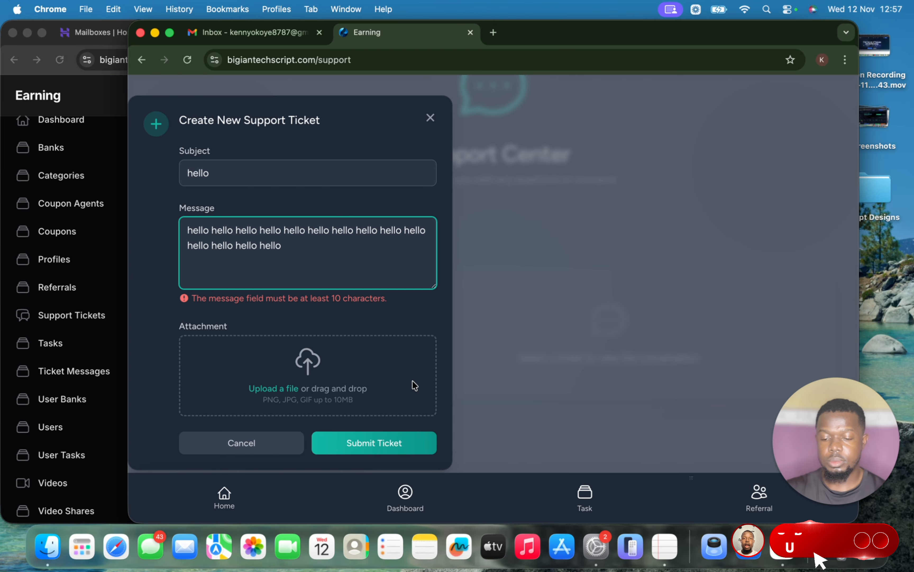
pyautogui.click(392, 450)
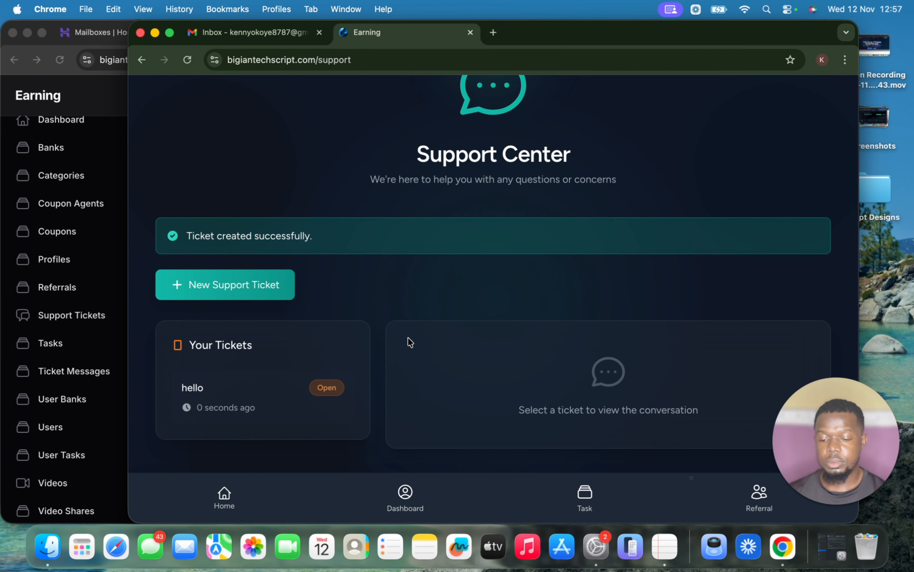
# In the admin panel's Support Tickets list, send the quick reply "hello brotjher" to the customer's new ticket
pyautogui.click(85, 331)
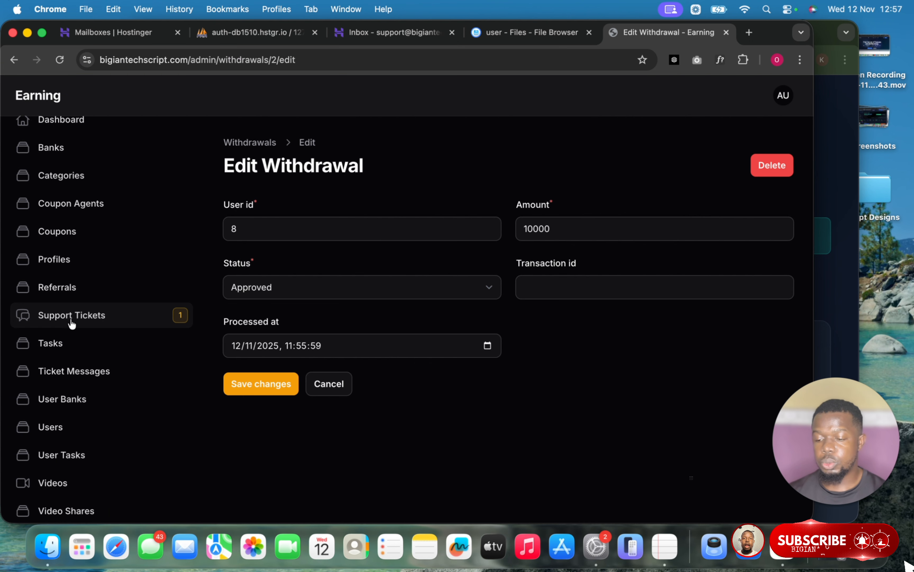
pyautogui.click(71, 317)
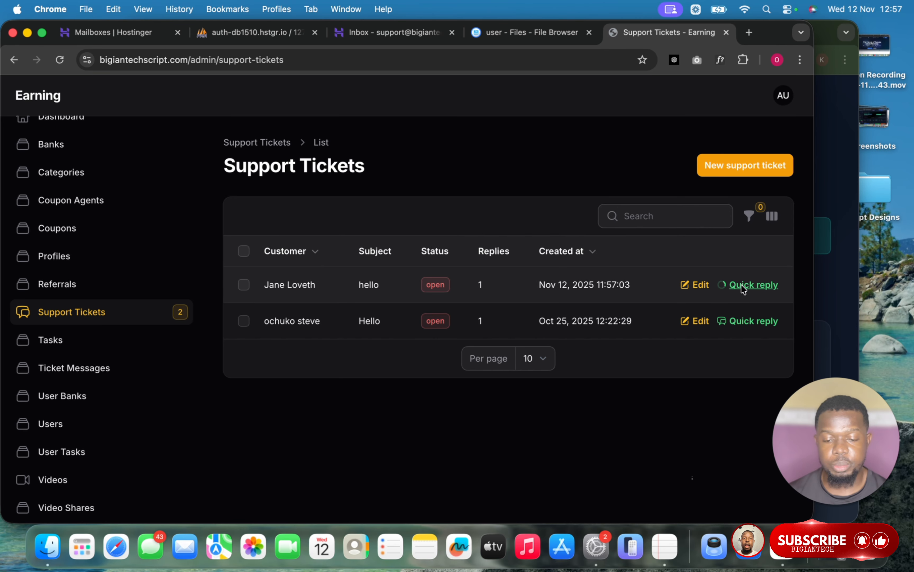
pyautogui.click(742, 284)
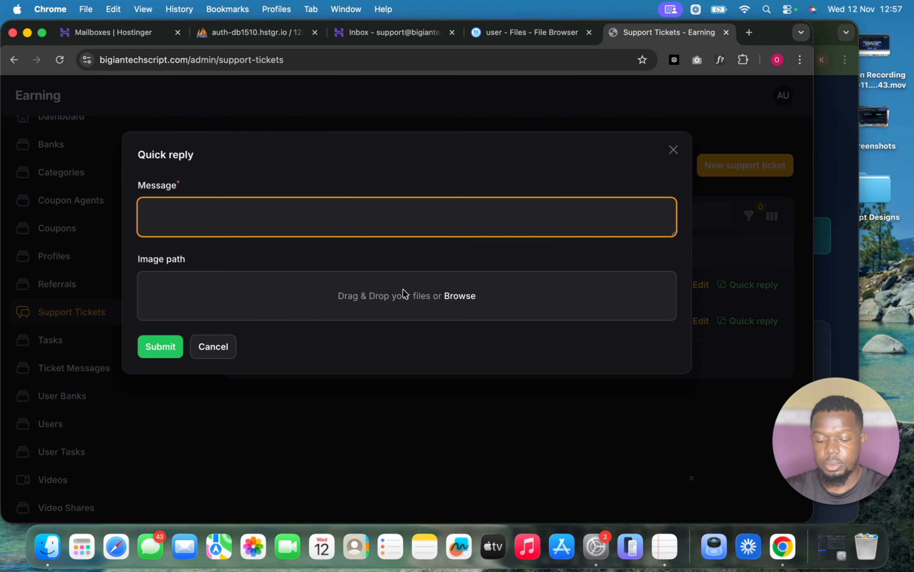
pyautogui.write('hello brotjher')
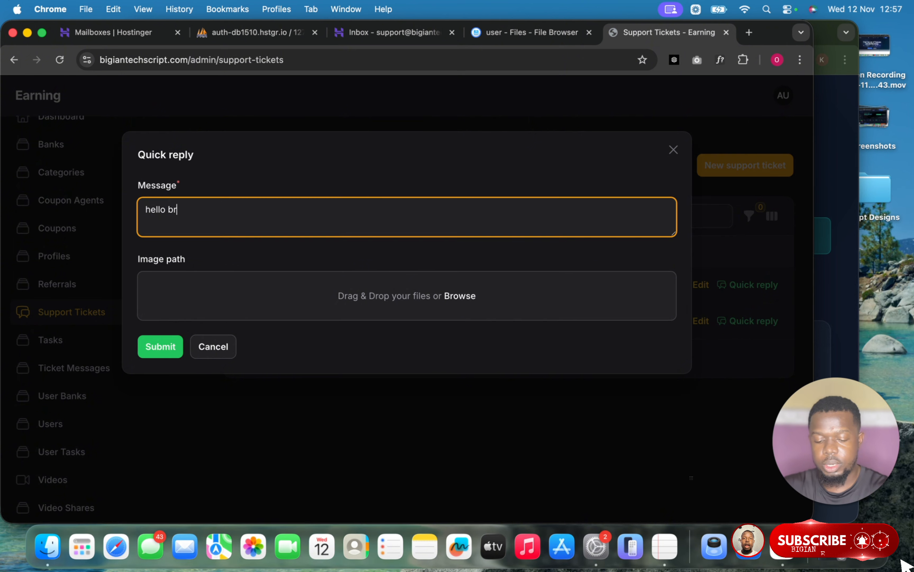
pyautogui.click(158, 347)
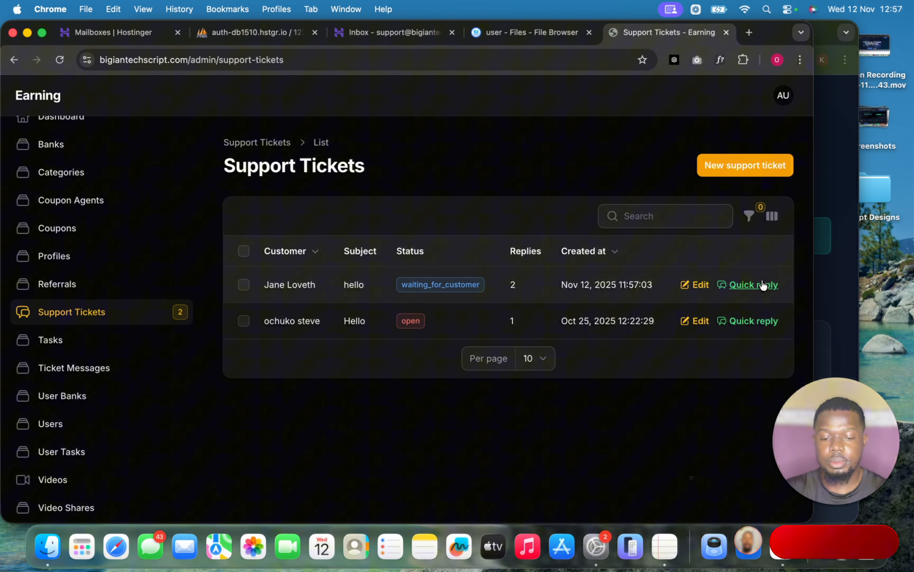
# In the customer's Support Center, open the "hello" ticket conversation to check the admin's reply, and widen the browser window
pyautogui.click(826, 301)
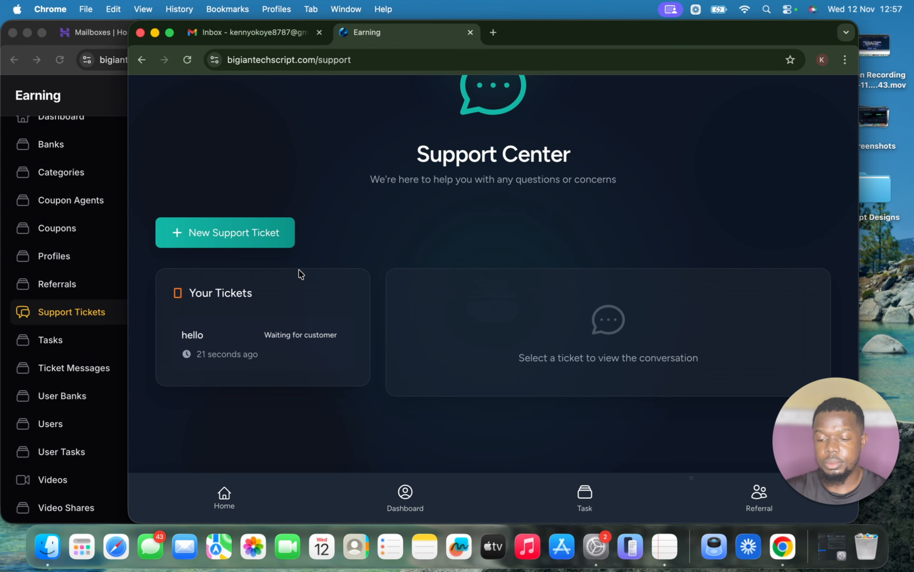
pyautogui.click(312, 340)
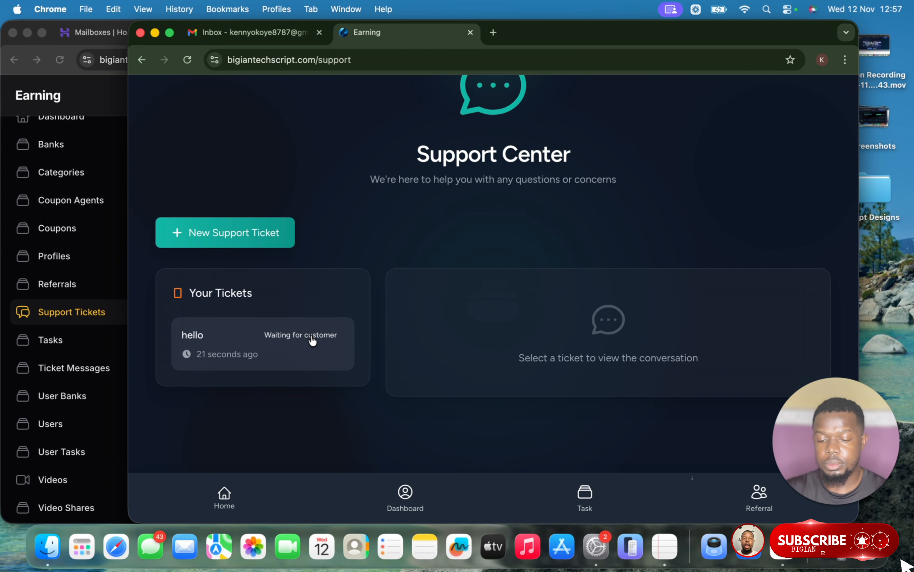
pyautogui.scroll(-1, 541, 368)
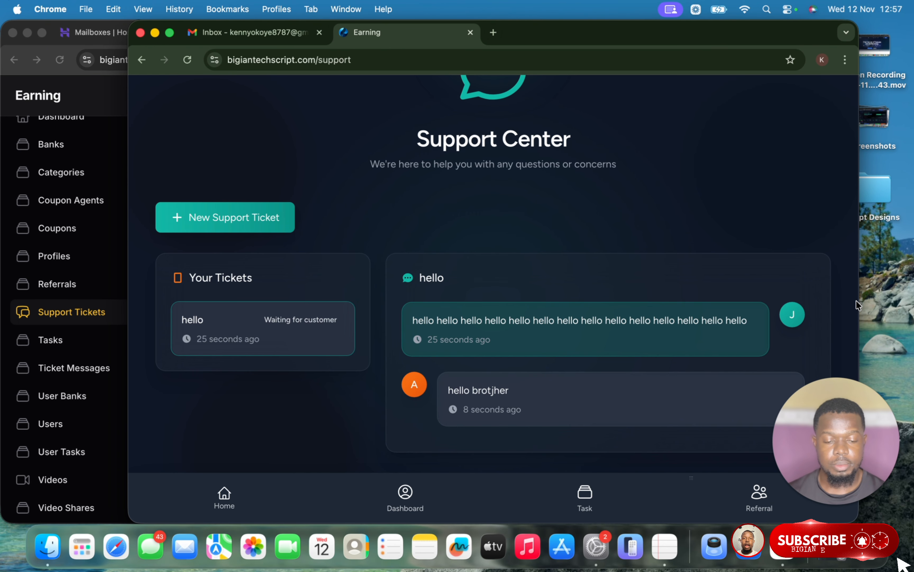
pyautogui.moveTo(844, 299); pyautogui.dragTo(814, 300)
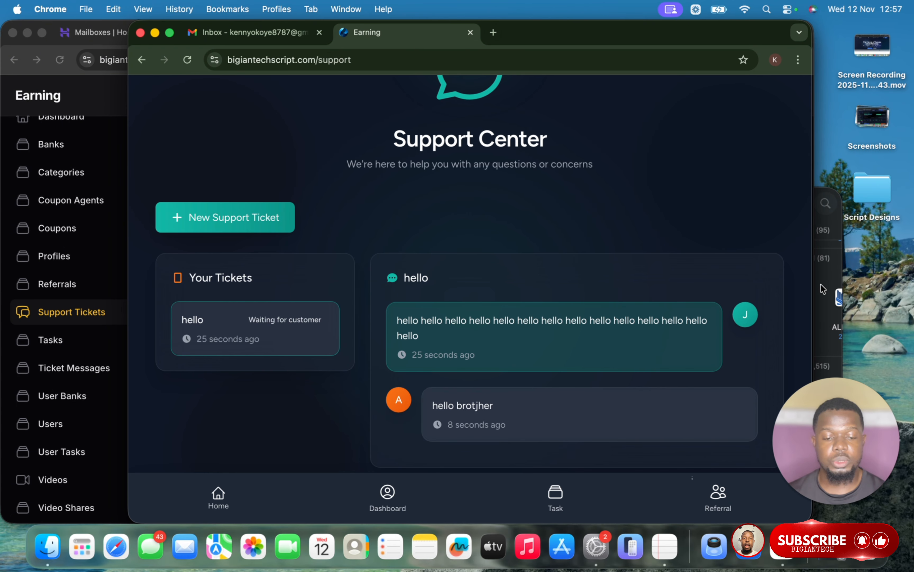
pyautogui.moveTo(809, 292); pyautogui.dragTo(912, 290)
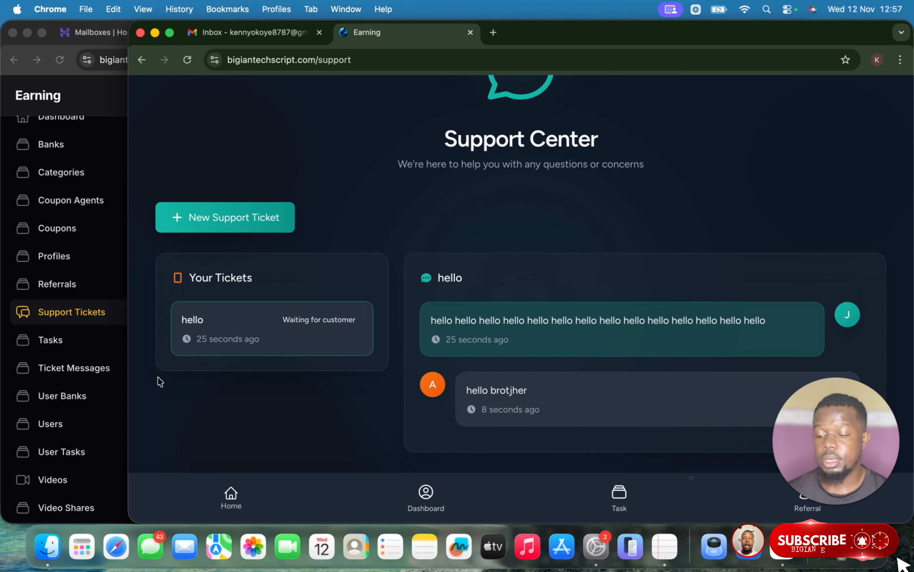
# In the admin panel, look through all the navigation sections down to Analytics and open the Point Transactions list
pyautogui.click(10, 342)
pyautogui.scroll(2, 105, 306)
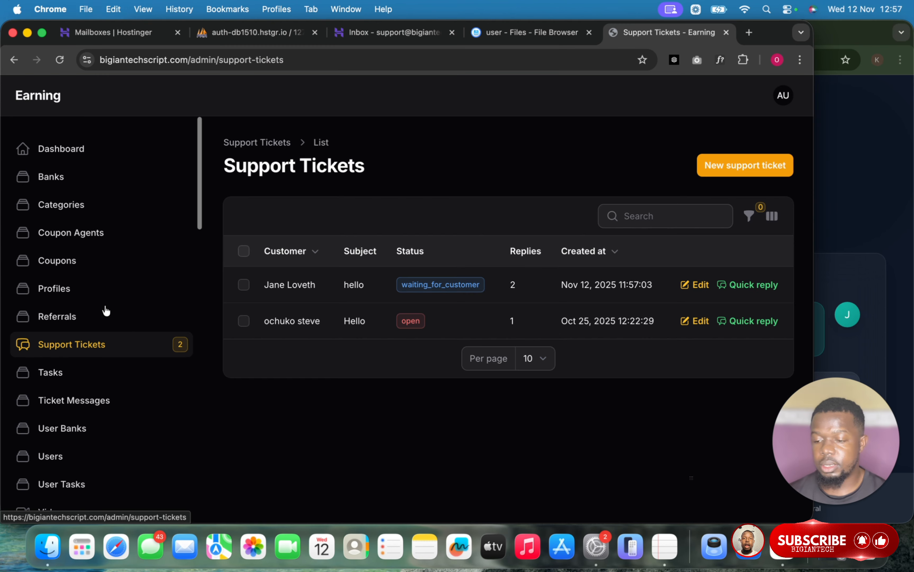
pyautogui.scroll(-5, 105, 306)
pyautogui.scroll(-5, 105, 309)
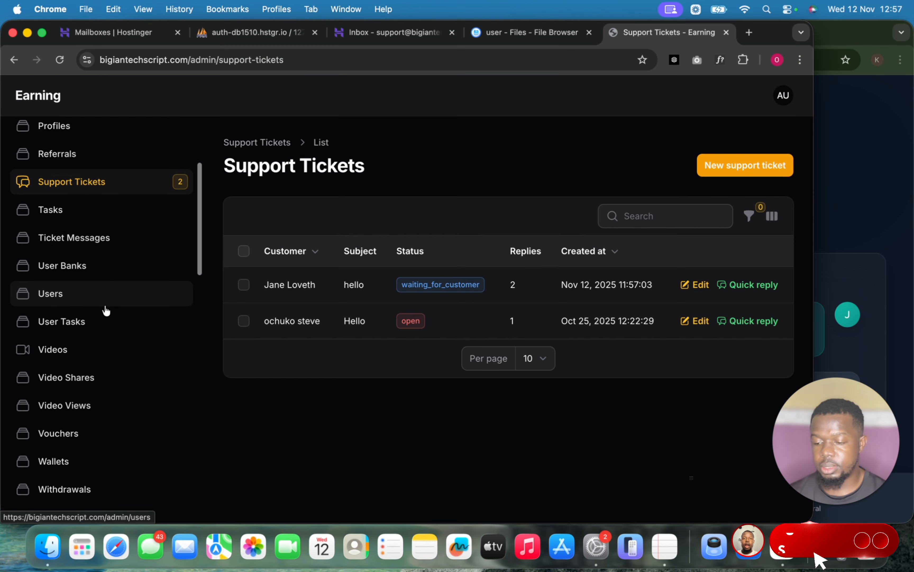
pyautogui.scroll(2, 106, 310)
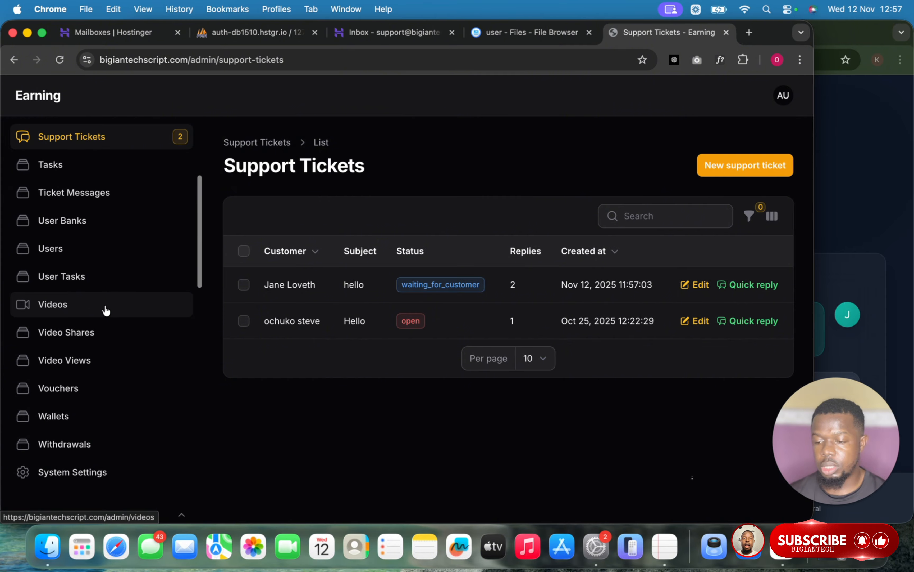
pyautogui.scroll(-4, 106, 310)
pyautogui.scroll(-7, 106, 310)
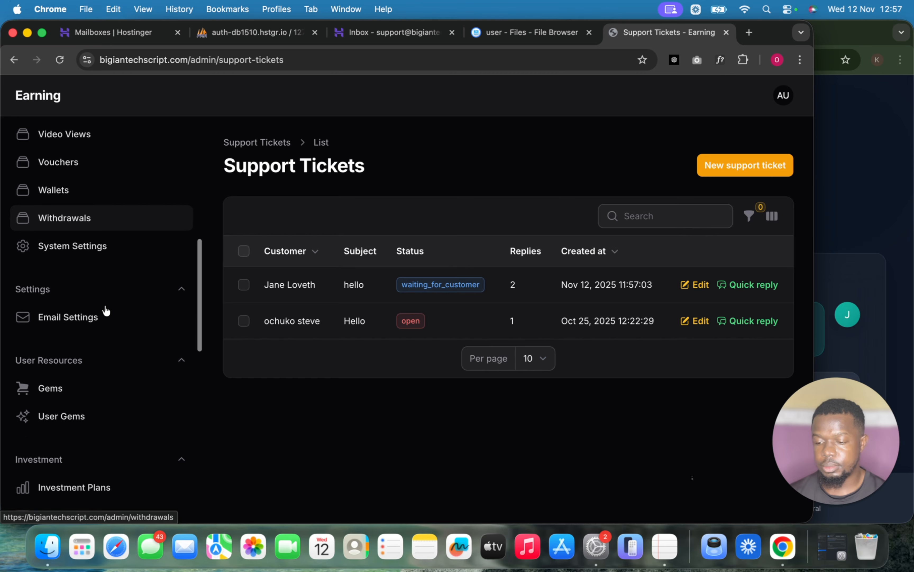
pyautogui.scroll(-9, 105, 308)
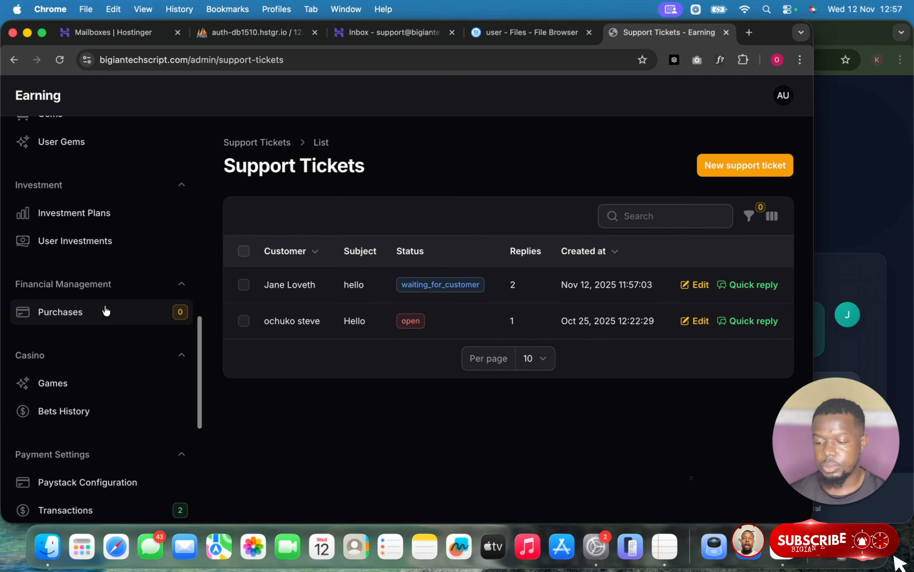
pyautogui.scroll(-6, 106, 309)
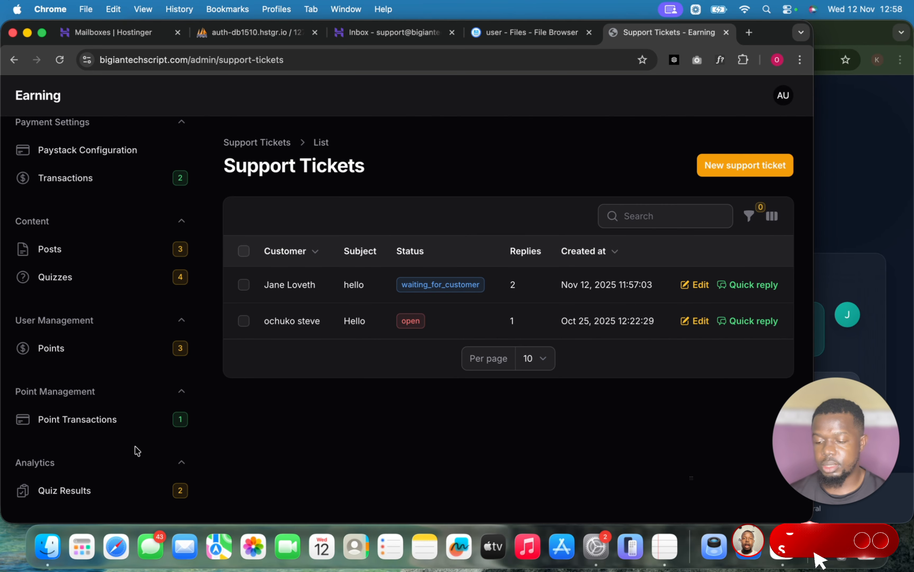
pyautogui.scroll(1, 141, 401)
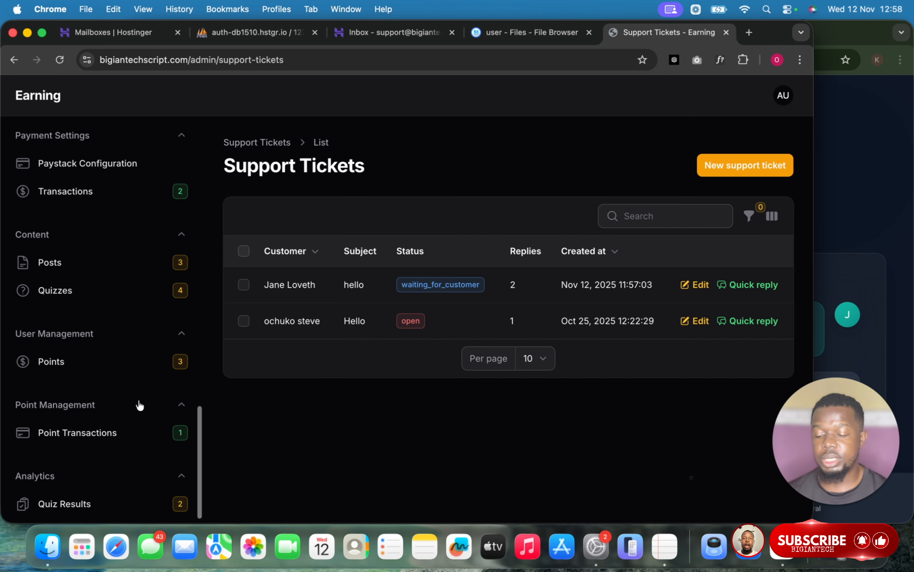
pyautogui.click(97, 436)
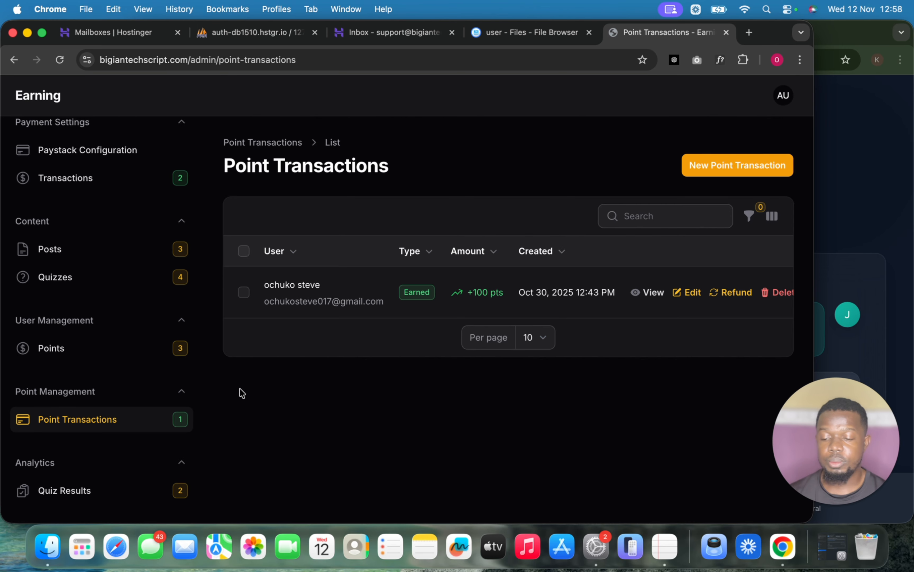
# Review the latest users and the statistics on the admin Dashboard, and return to the customer's Support Center window
pyautogui.scroll(15, 144, 402)
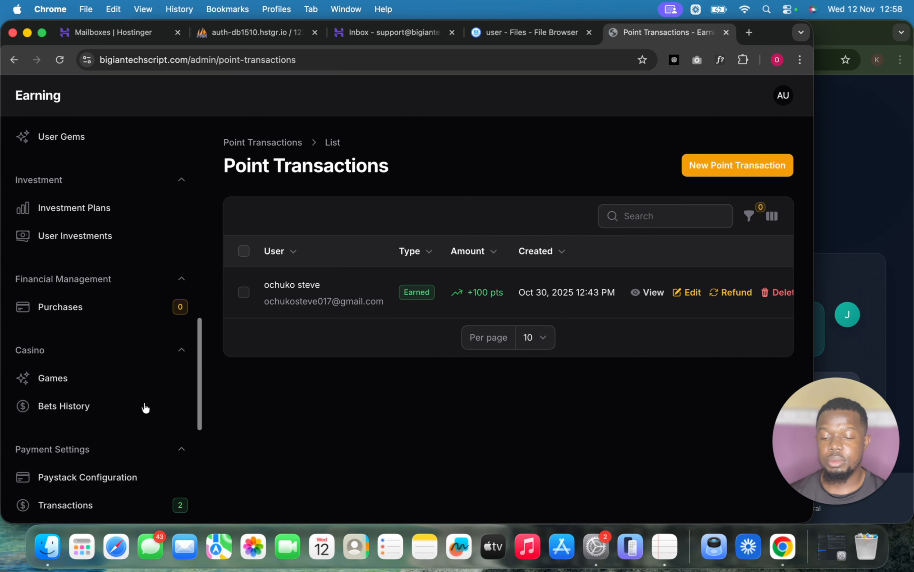
pyautogui.scroll(5, 145, 402)
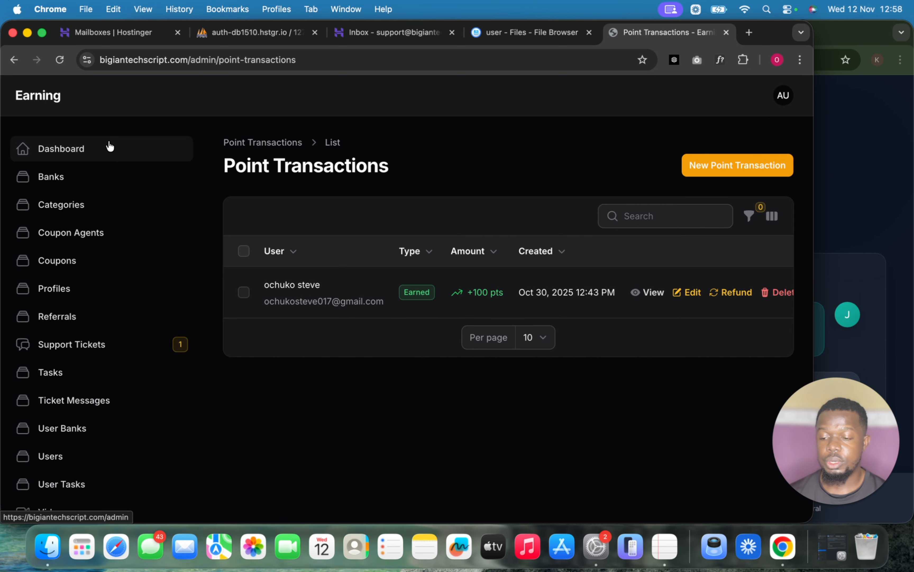
pyautogui.click(110, 145)
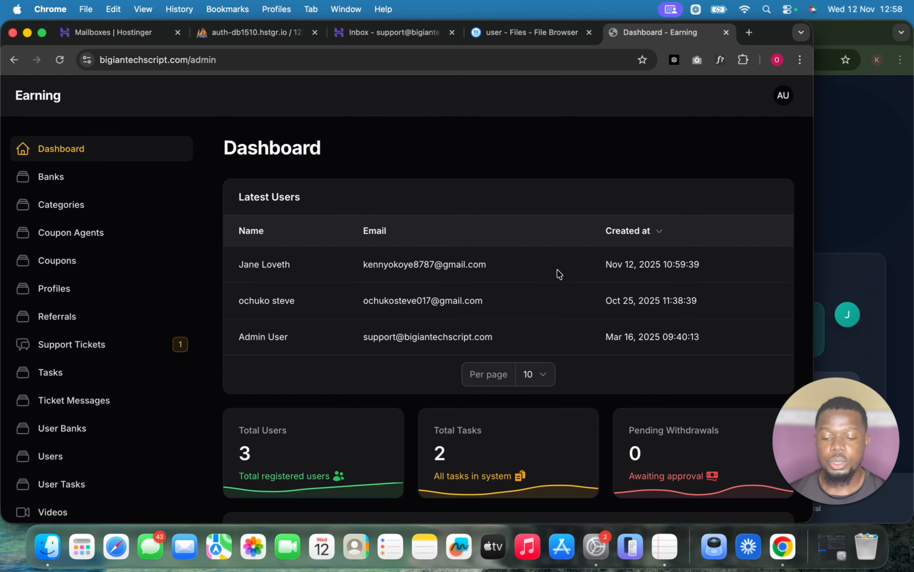
pyautogui.scroll(-10, 559, 273)
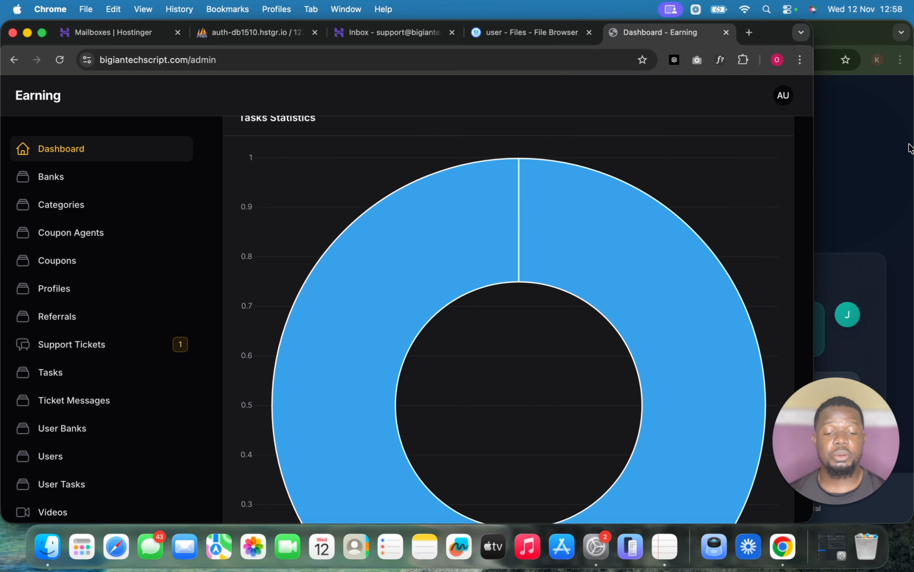
pyautogui.click(880, 167)
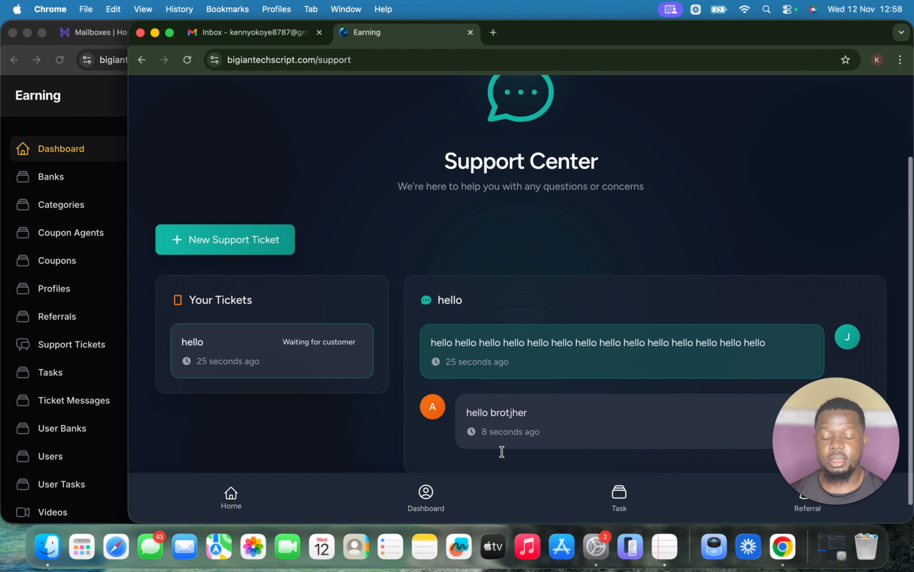